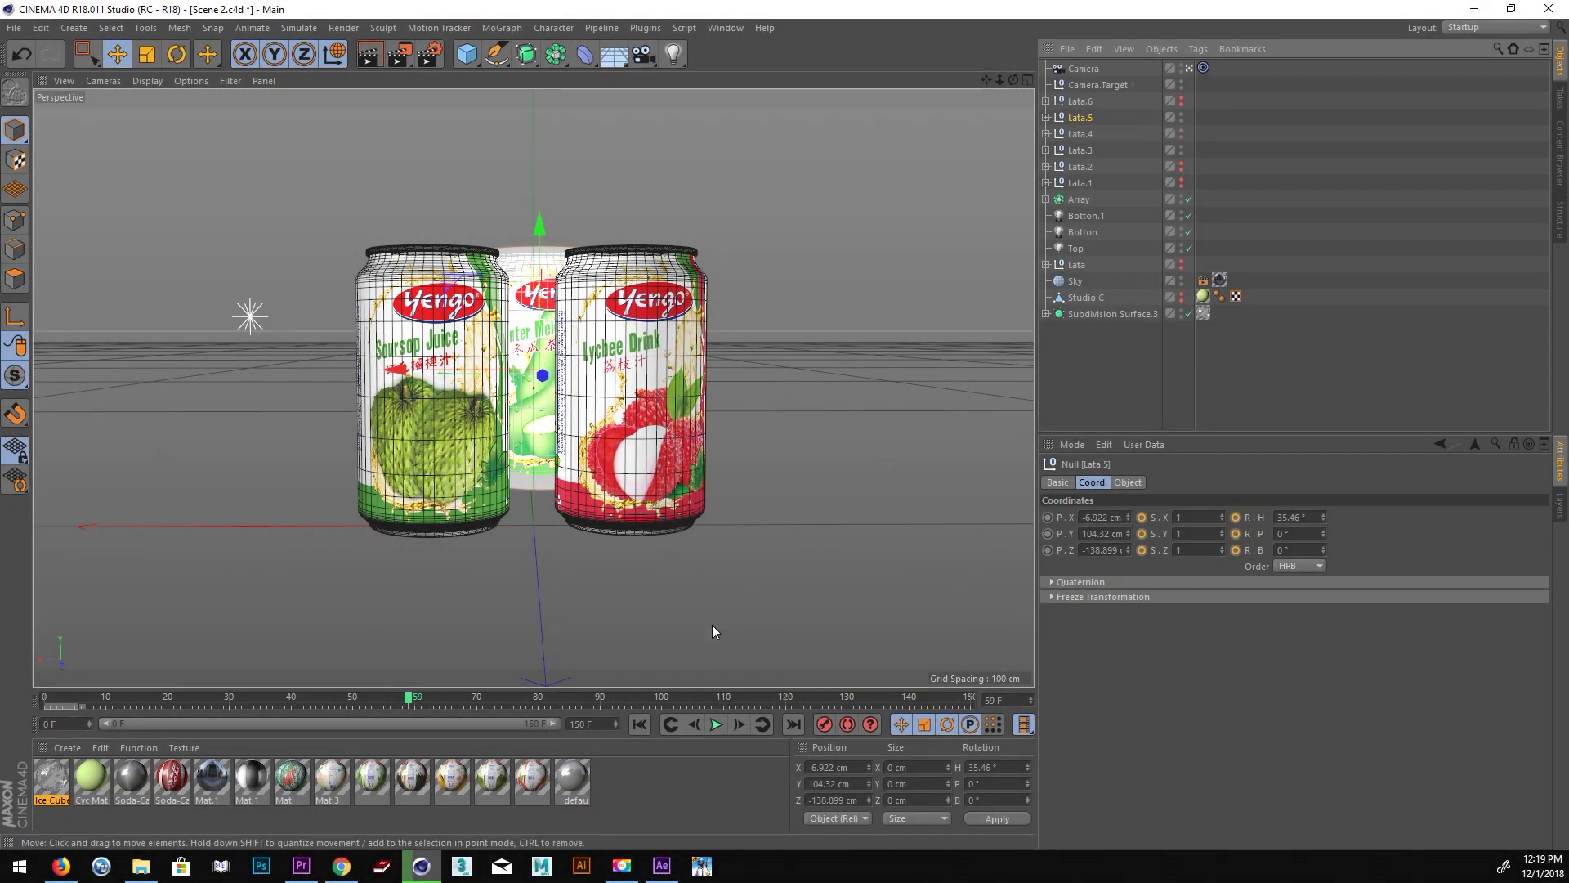
Assign a material to the Cilindro part of the Lata.5 can.
left_click(1047, 119)
mouse_move(416, 783)
left_mouse_down()
mouse_move(1222, 241)
mouse_move(1246, 204)
left_mouse_up()
left_click(1046, 118)
In the four-view layout, move Lata.5 across the floor in front of the two cans.
middle_click(881, 211)
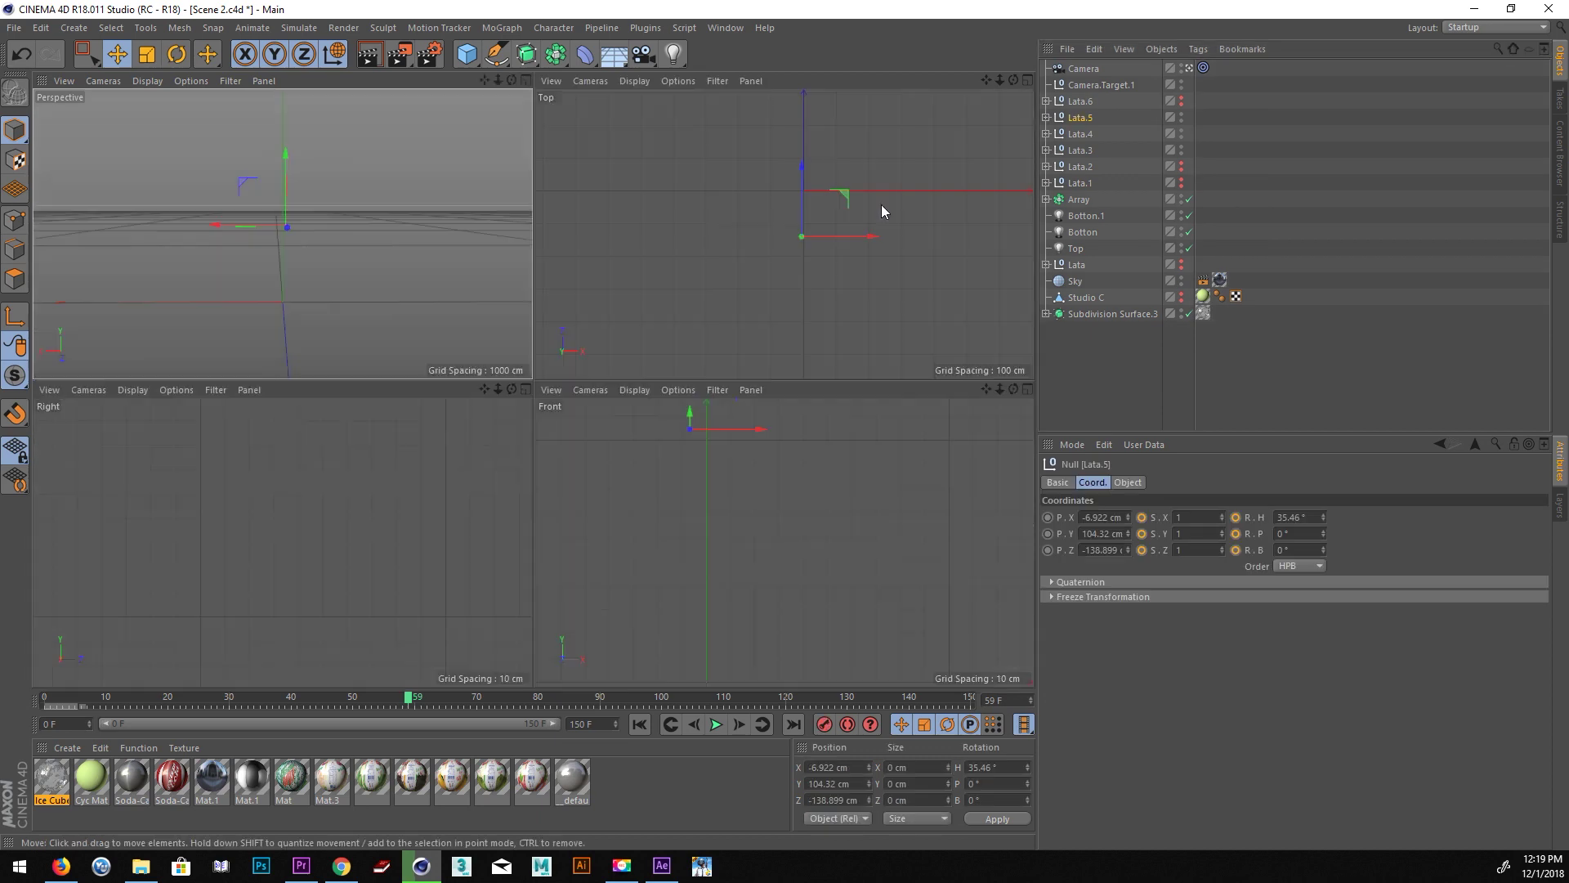
left_click_drag(798, 162, 802, 173)
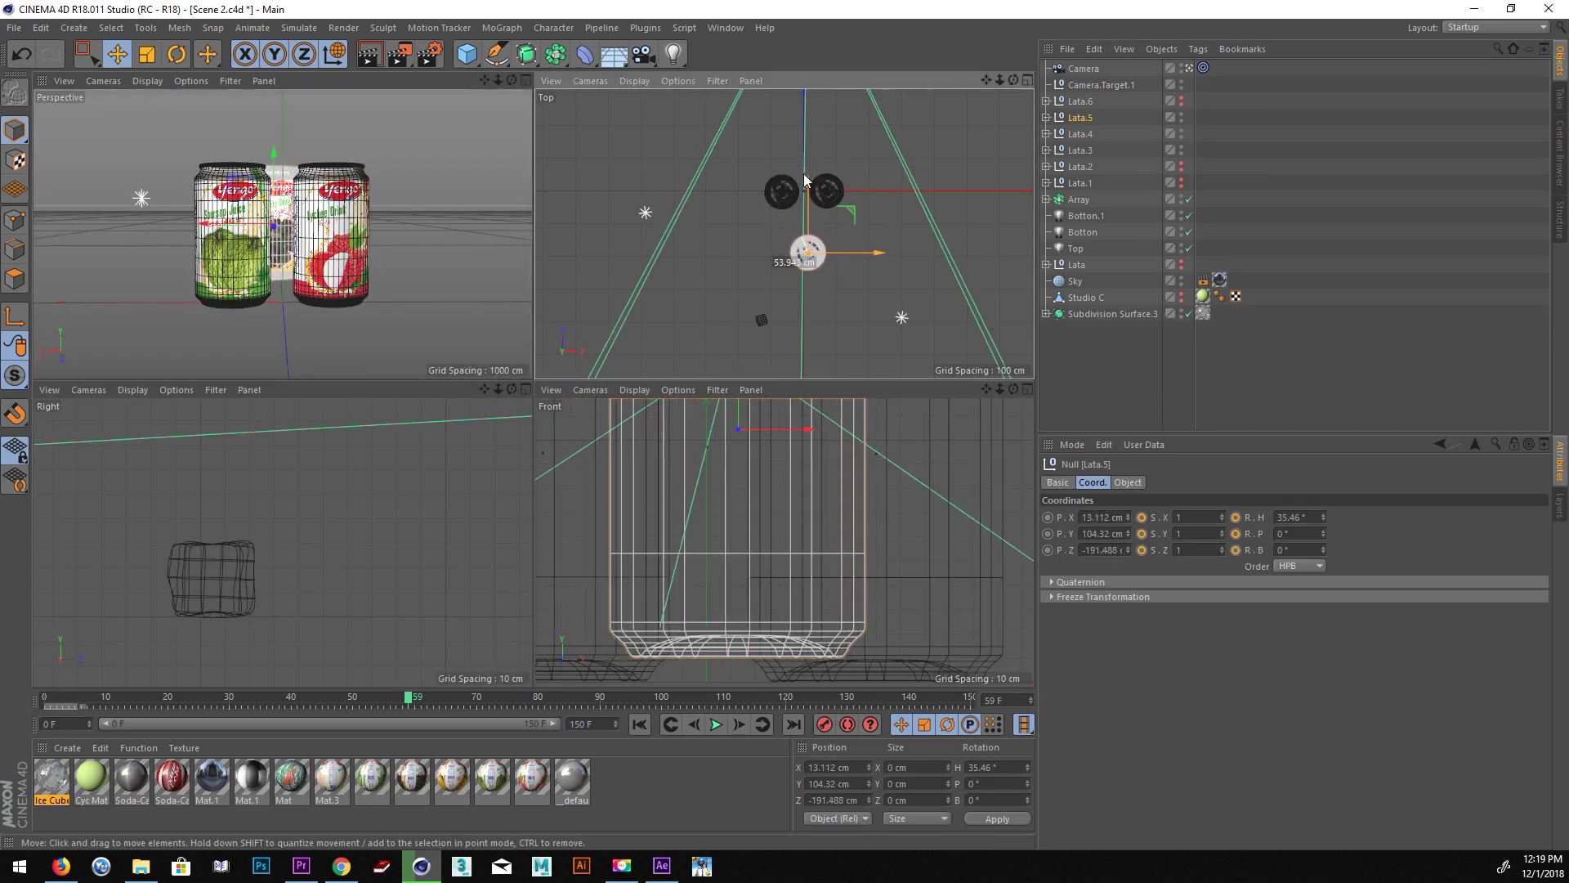
left_click_drag(803, 173, 801, 119)
Rotate Lata.5 90° on its bank axis so it lies on its side.
key("r")
scroll(779, 484, "down", 2)
scroll(721, 515, "down", 2)
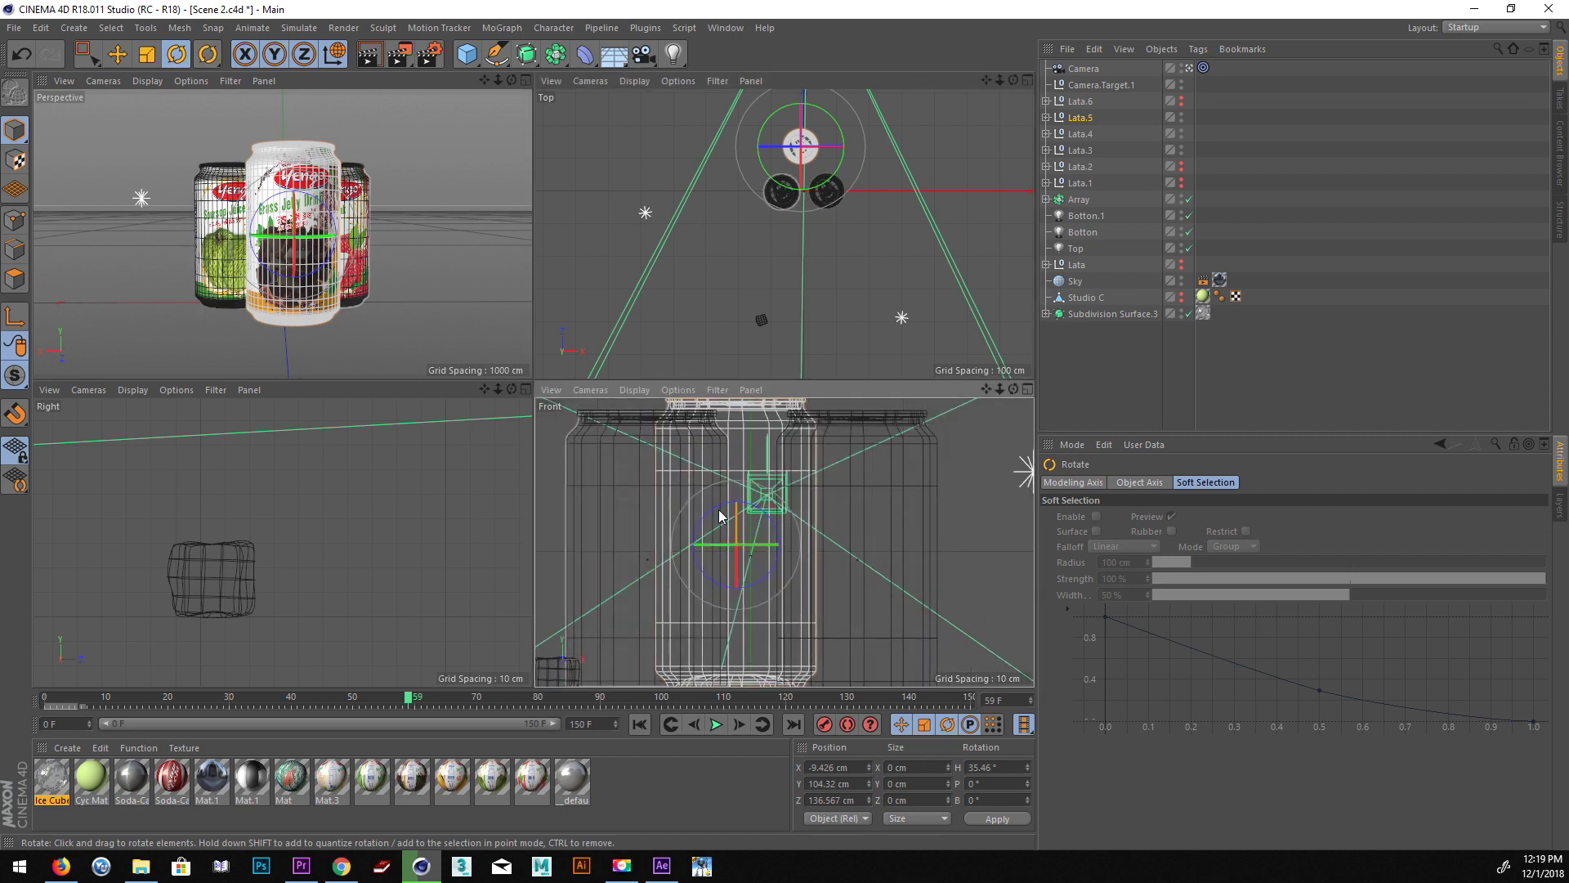
left_click_drag(722, 501, 770, 540)
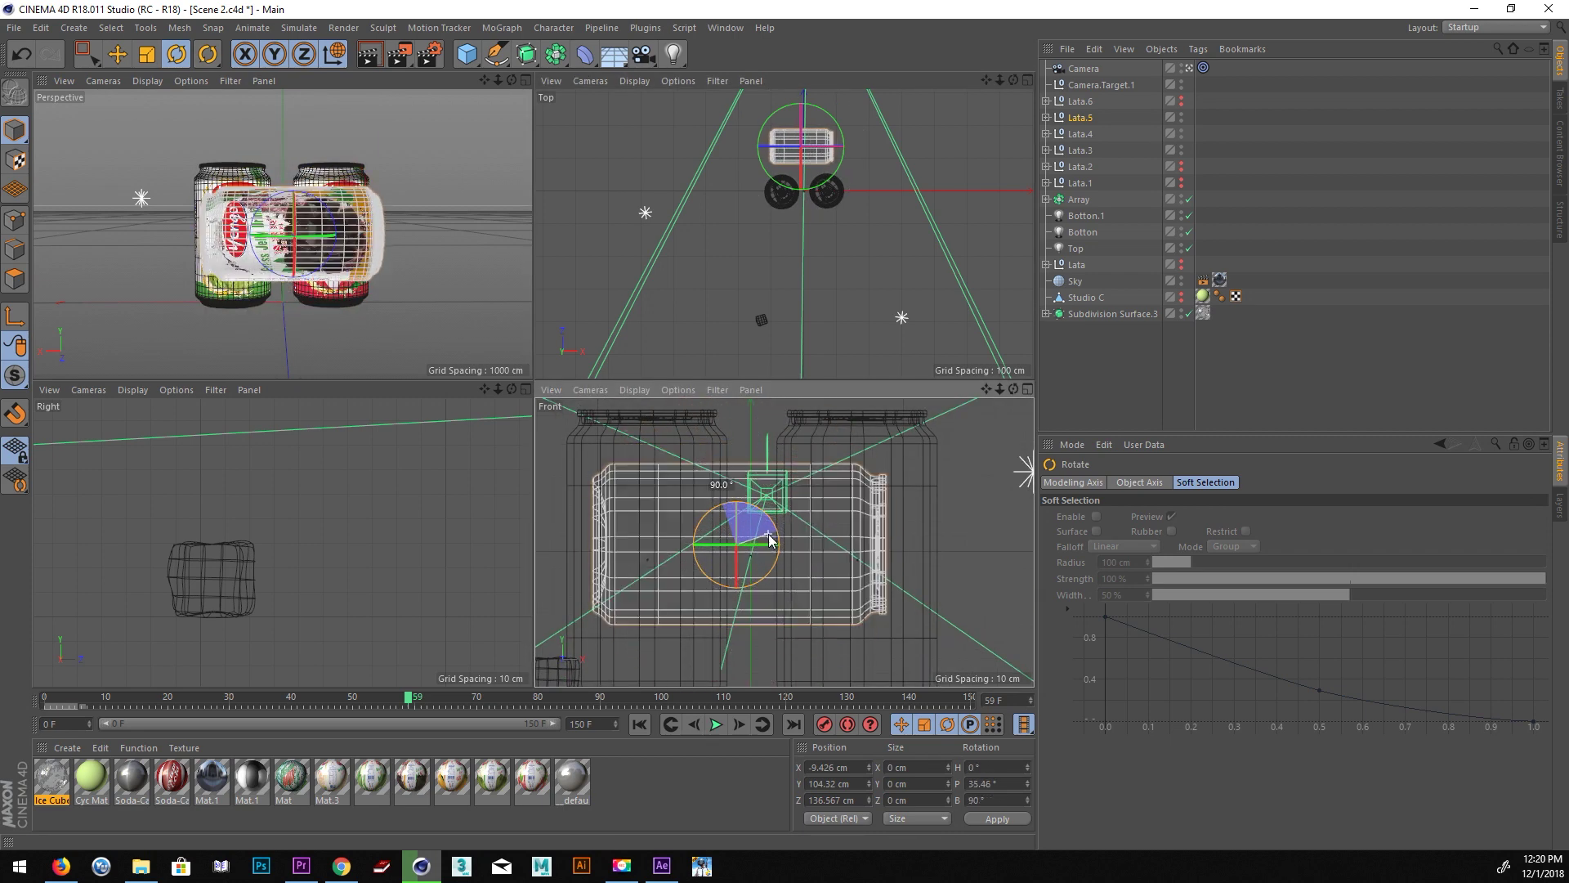
scroll(918, 480, "down", 2)
Lower the lying can onto the floor and push it toward the camera to Z 246.318 cm.
key("e")
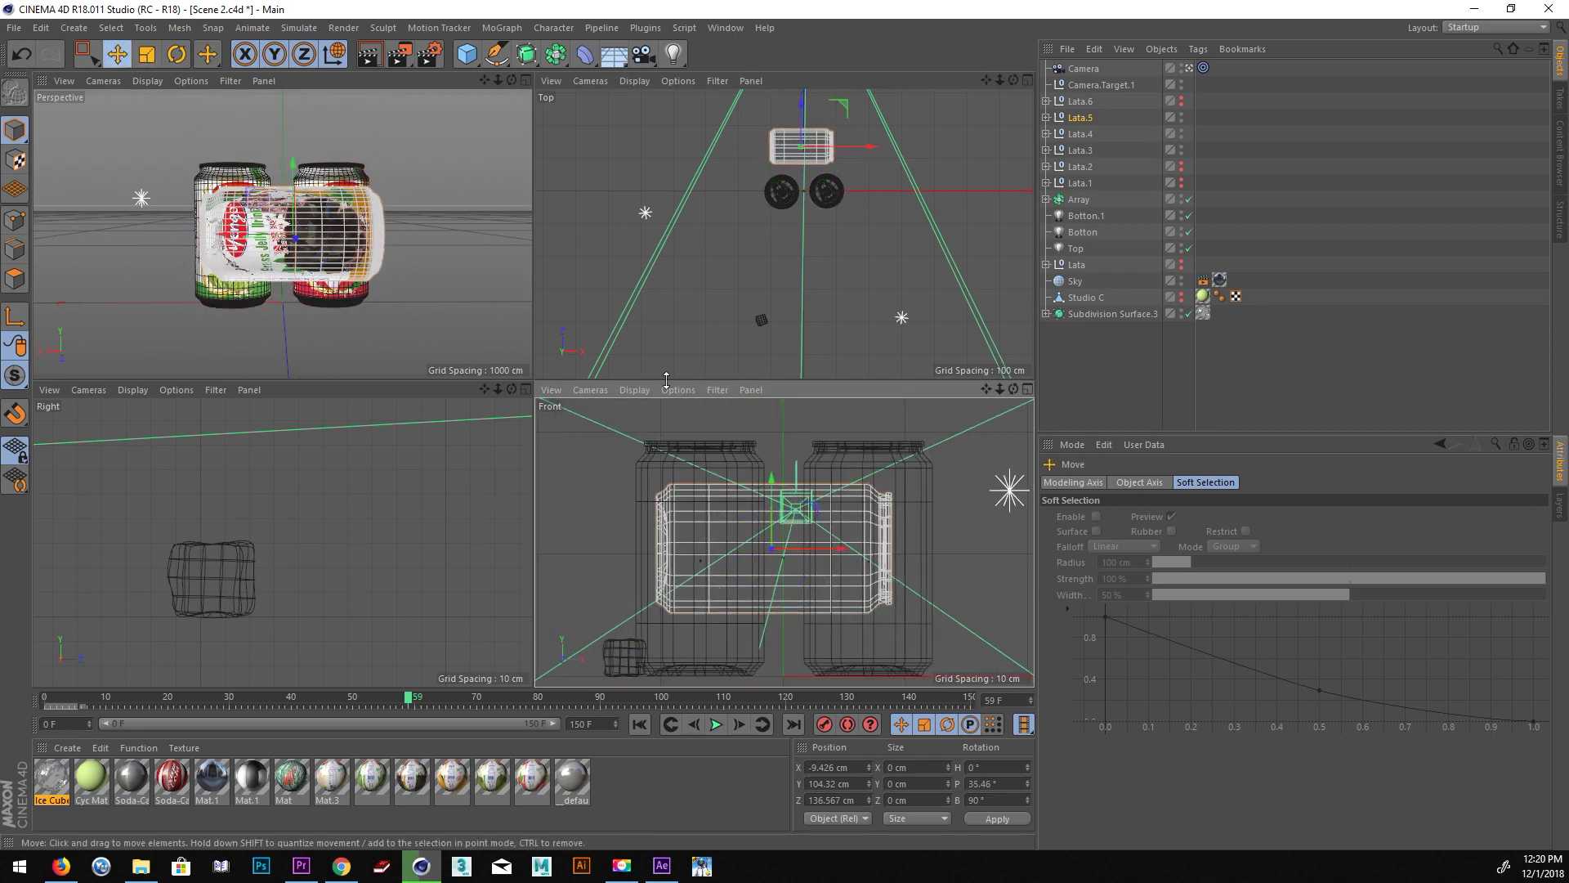
left_click_drag(767, 482, 773, 525)
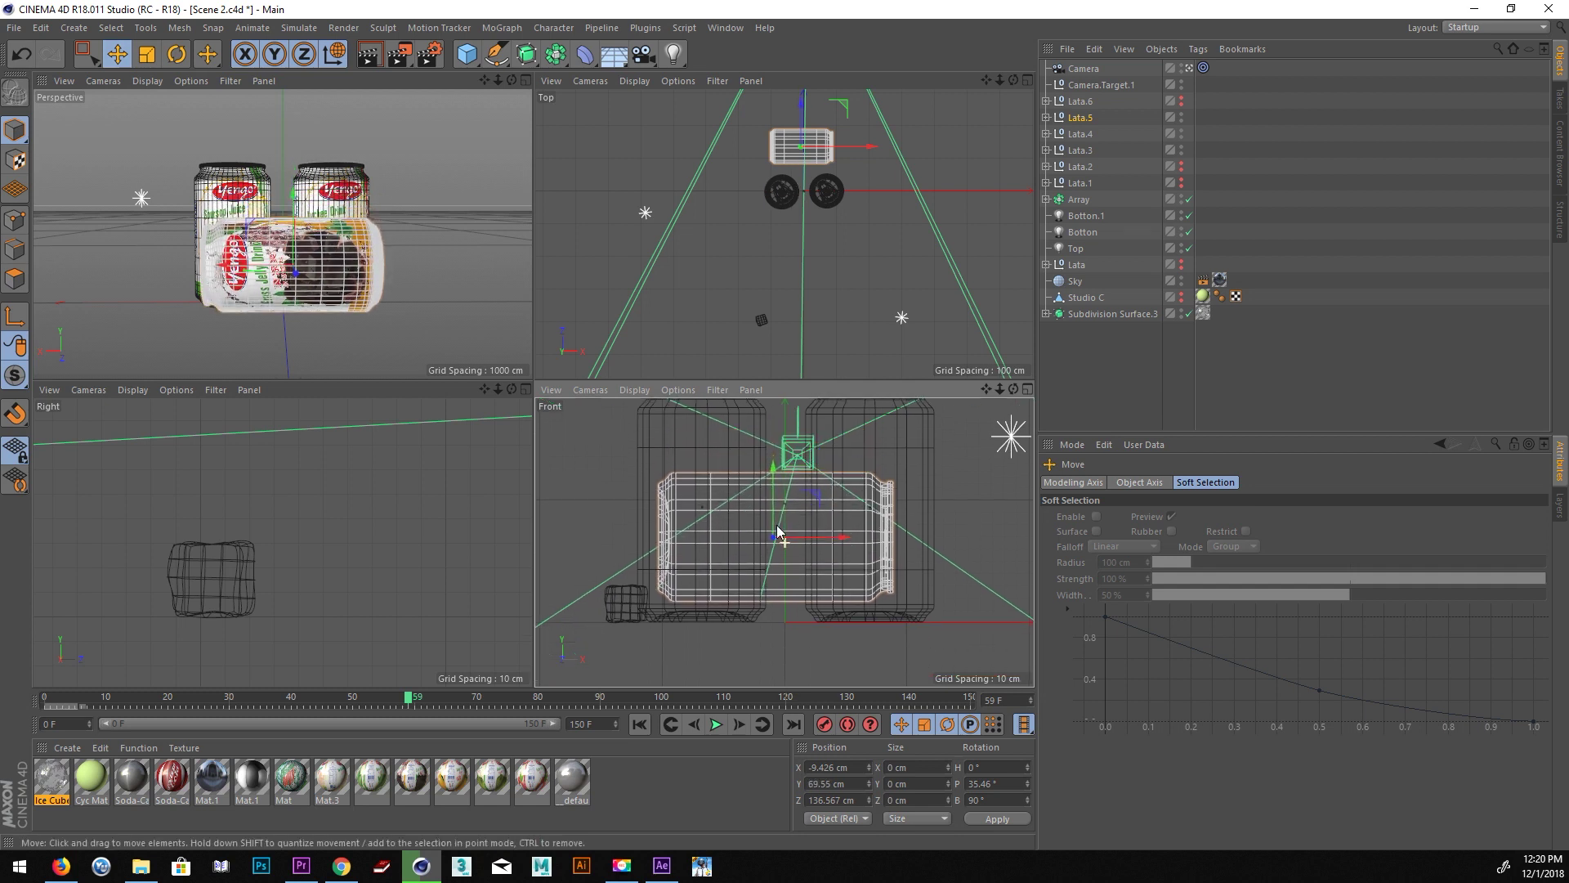
scroll(777, 530, "up", 2)
left_click_drag(787, 461, 793, 487)
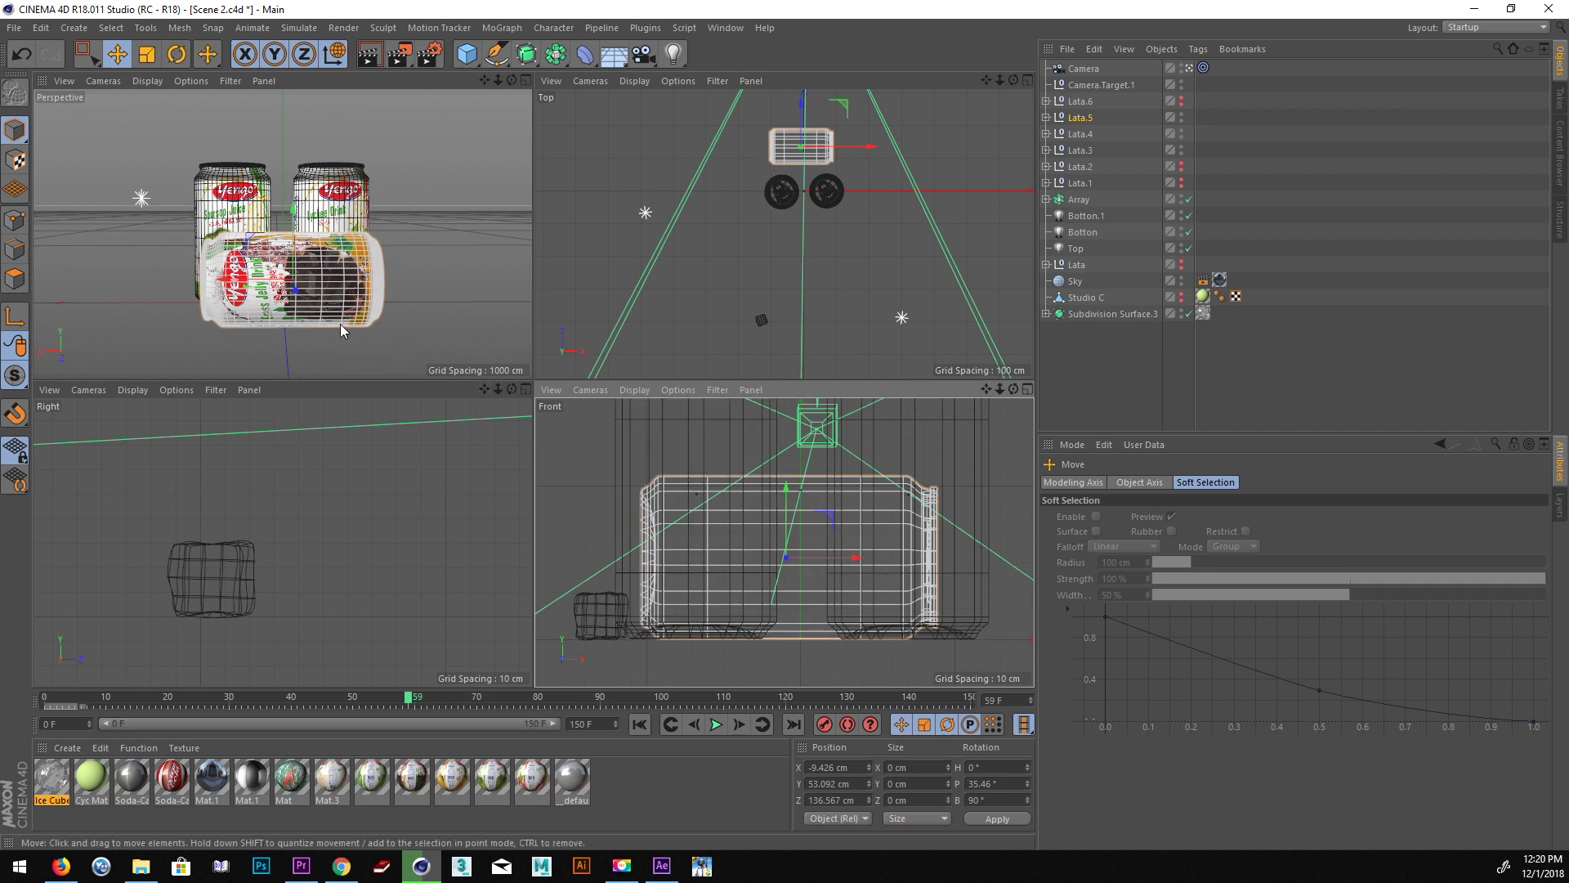
scroll(867, 196, "down", 2)
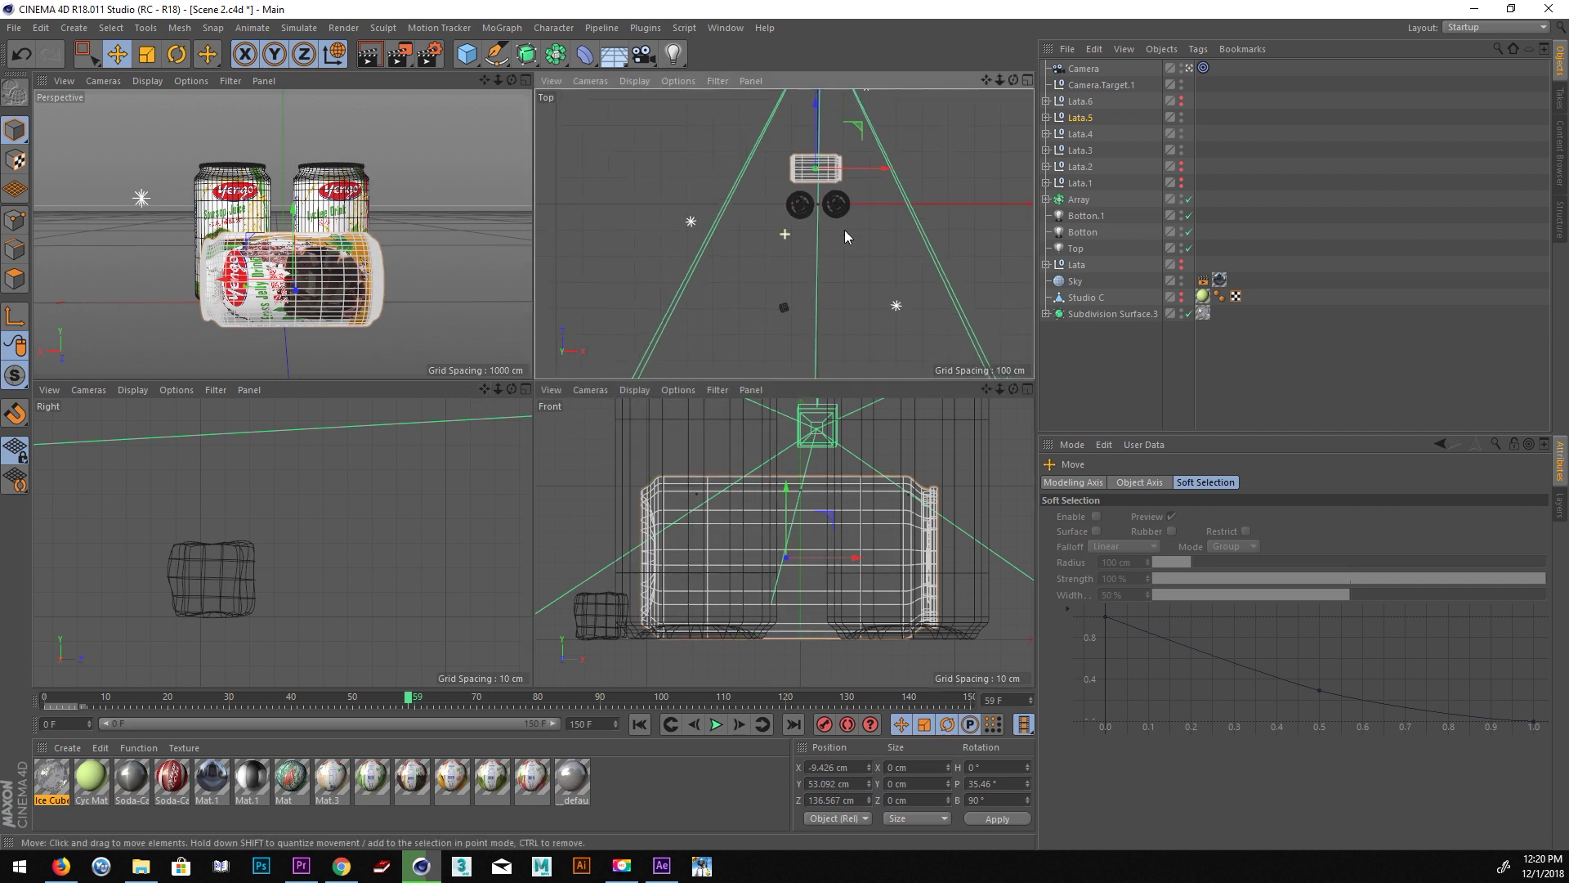
left_click_drag(790, 186, 788, 163)
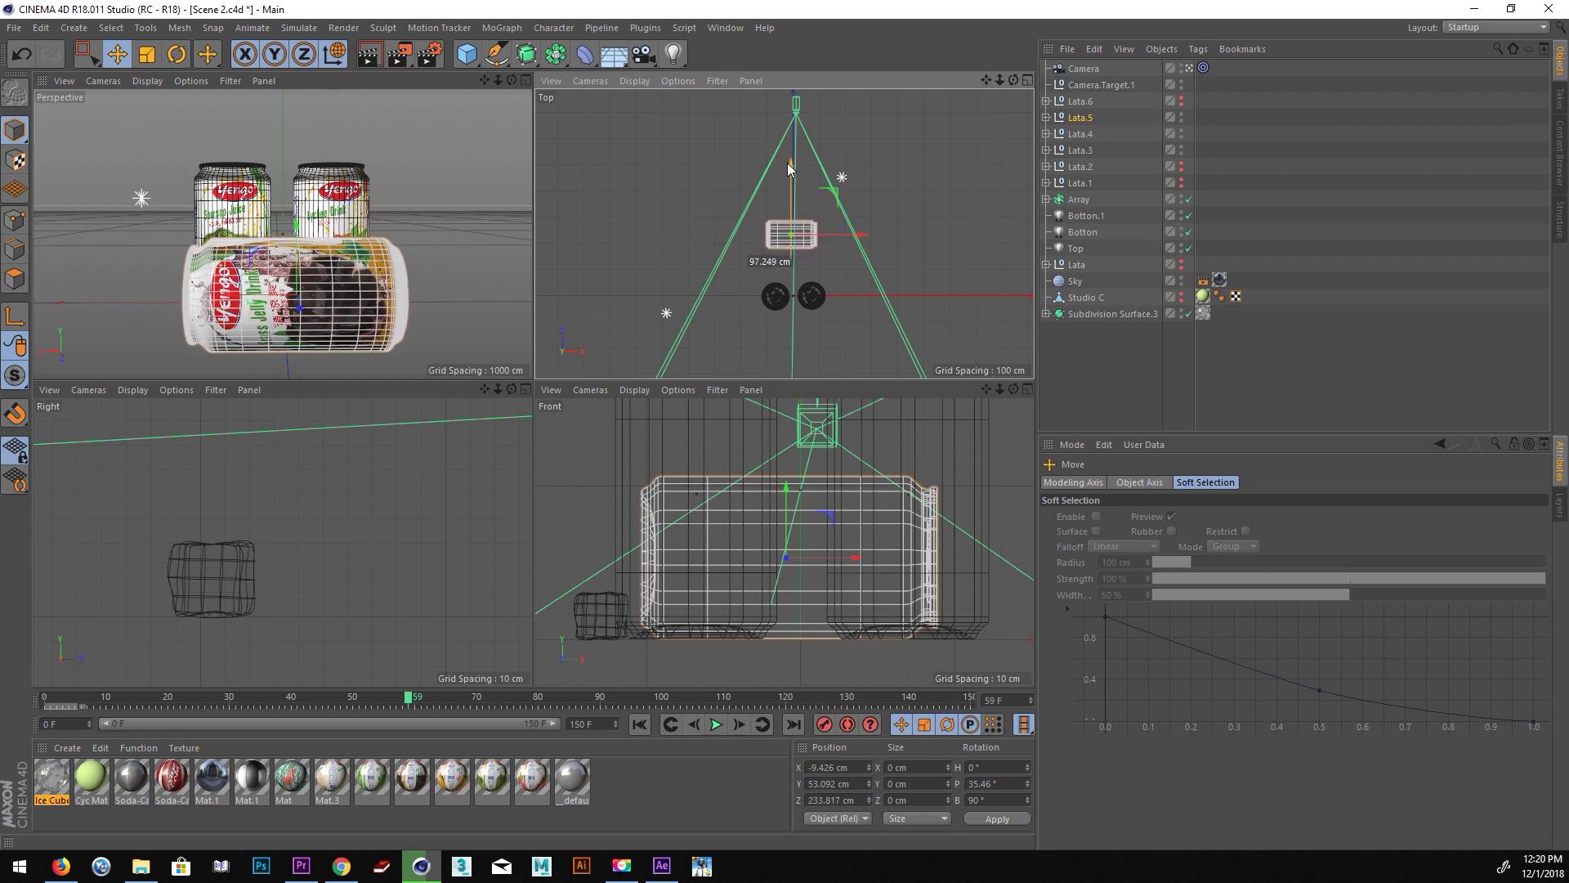
left_click_drag(788, 164, 791, 180)
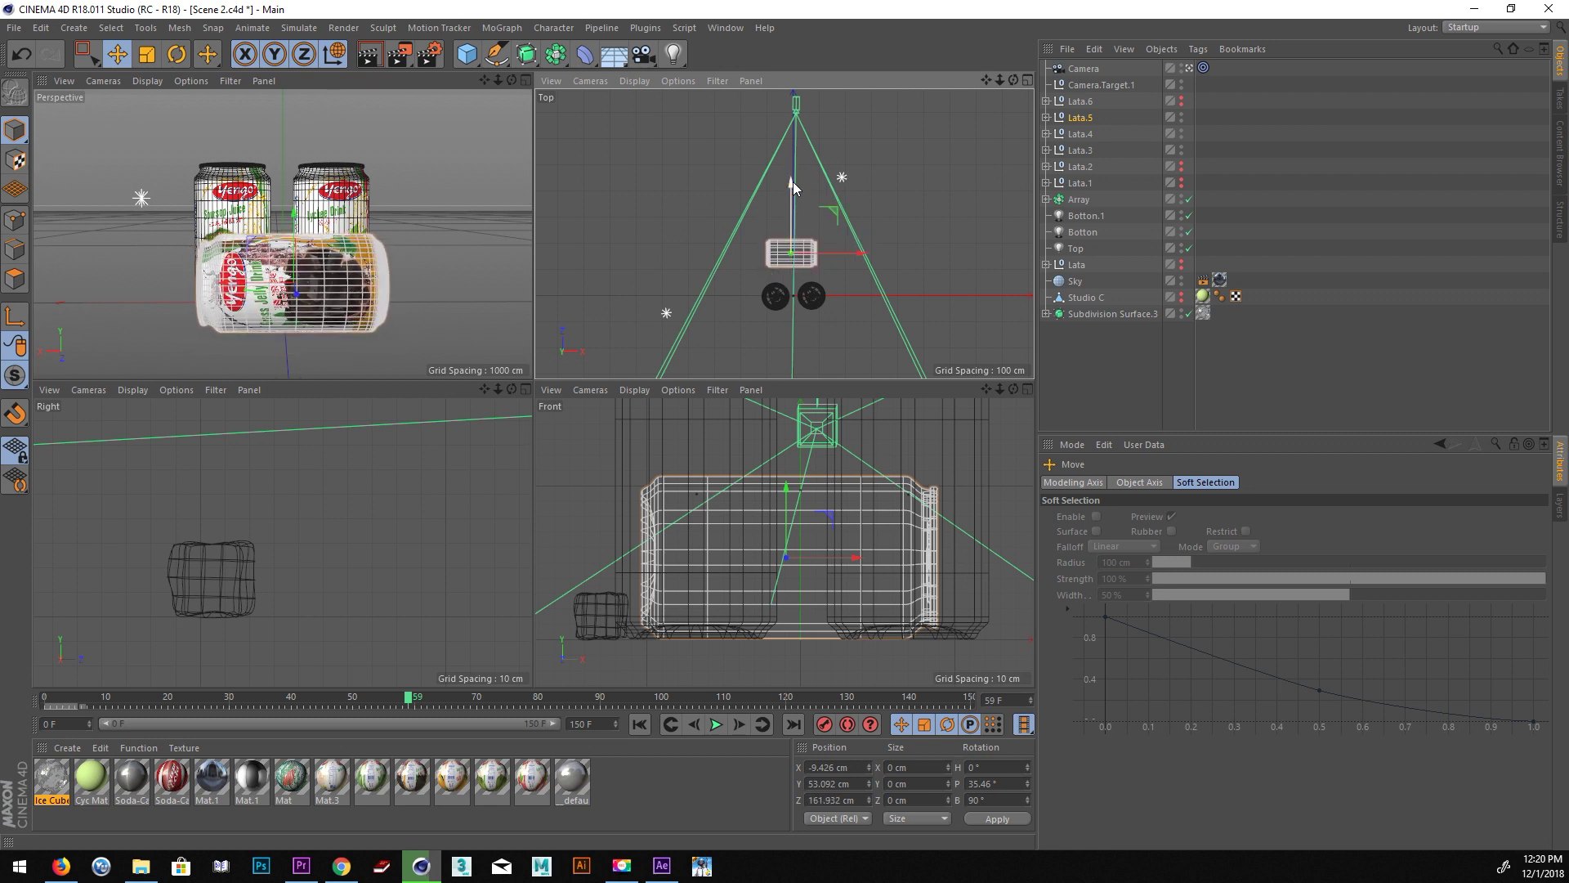
left_click_drag(791, 183, 787, 162)
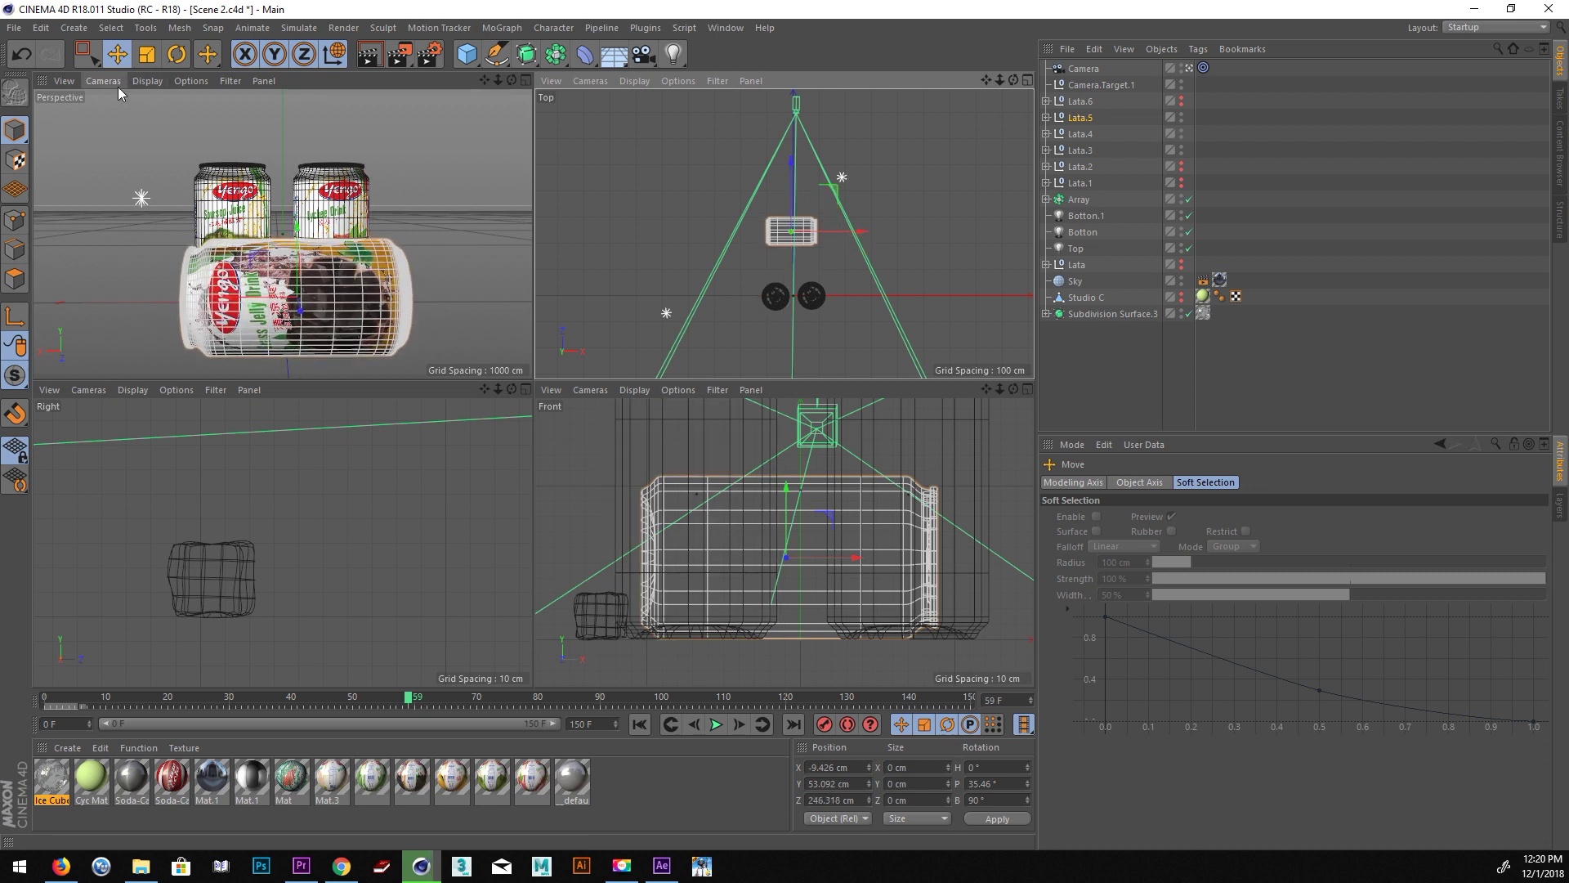
Rotate the lying Lata.5 to H 150° and P about 5°, keeping B at 90°.
left_click(175, 55)
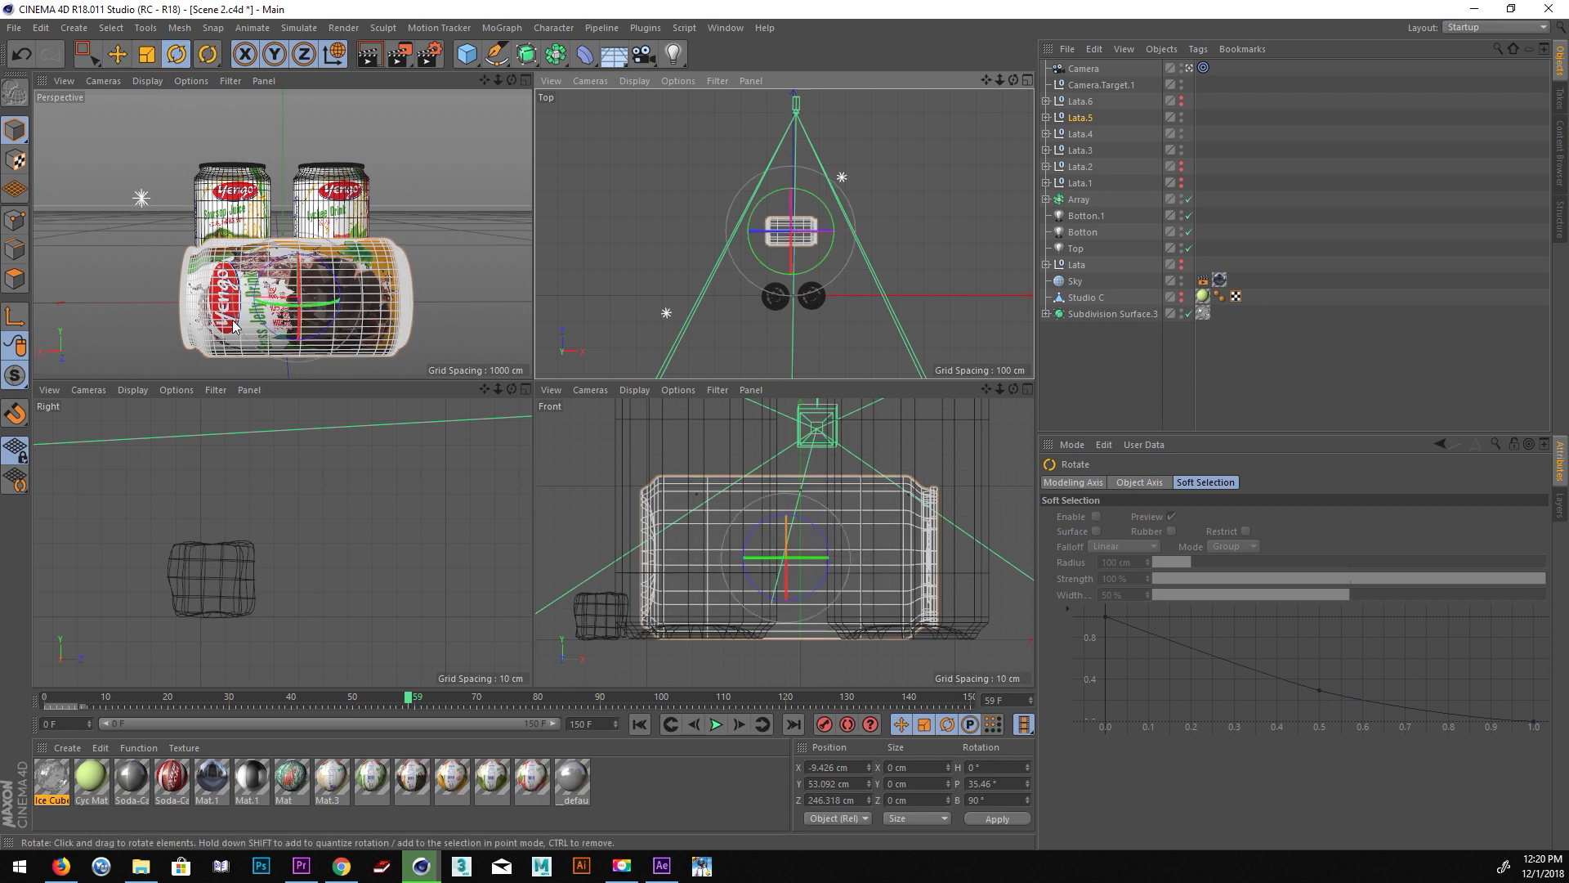
left_click_drag(278, 308, 305, 292, "alt")
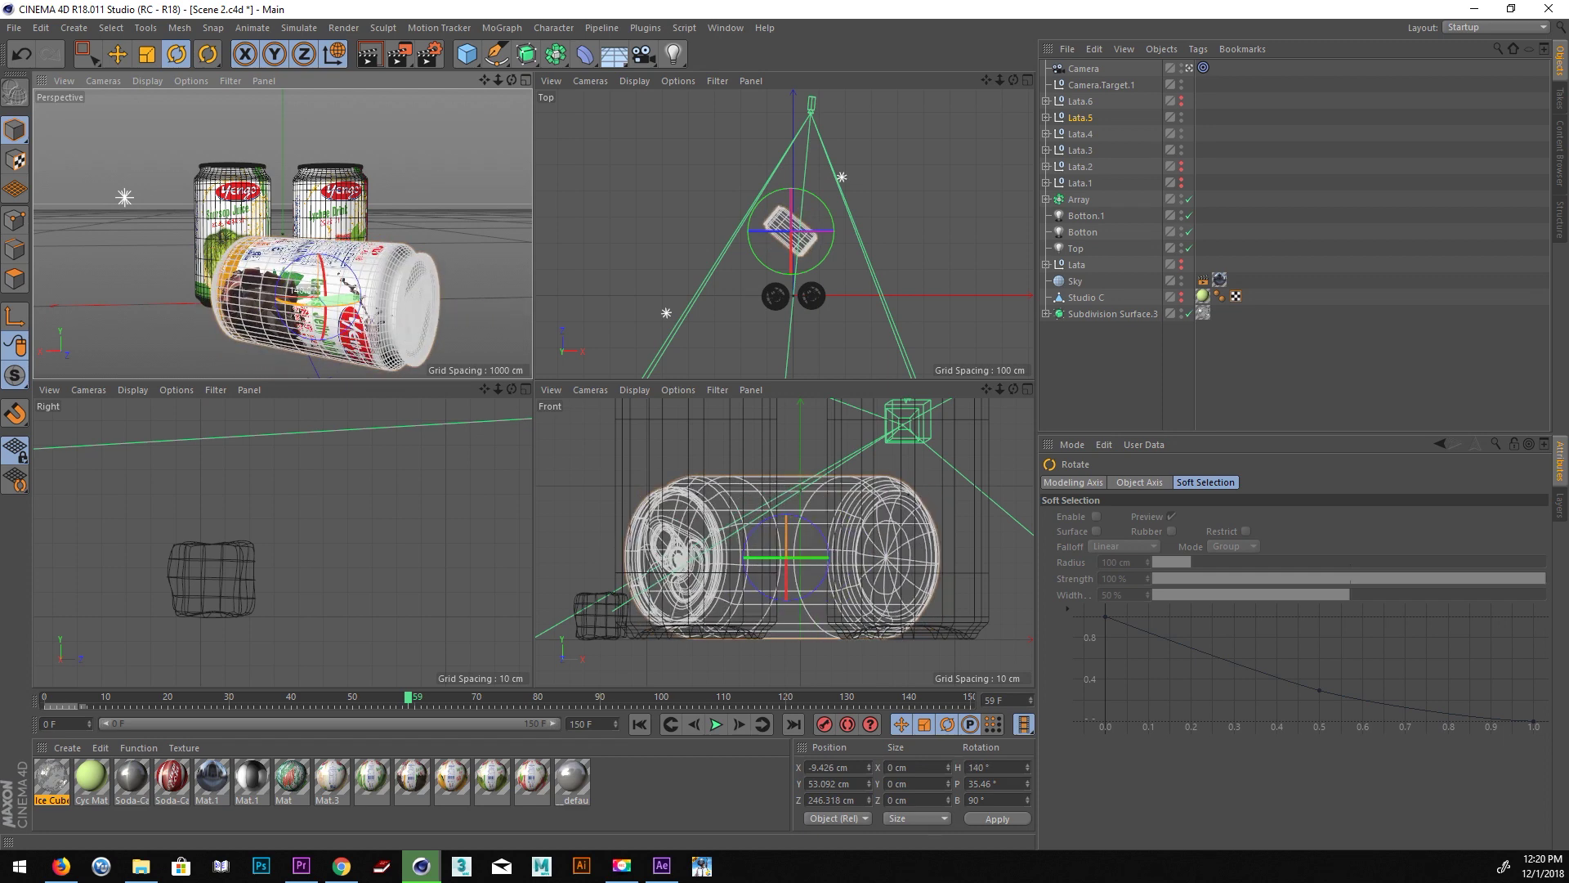
left_click_drag(304, 293, 310, 286)
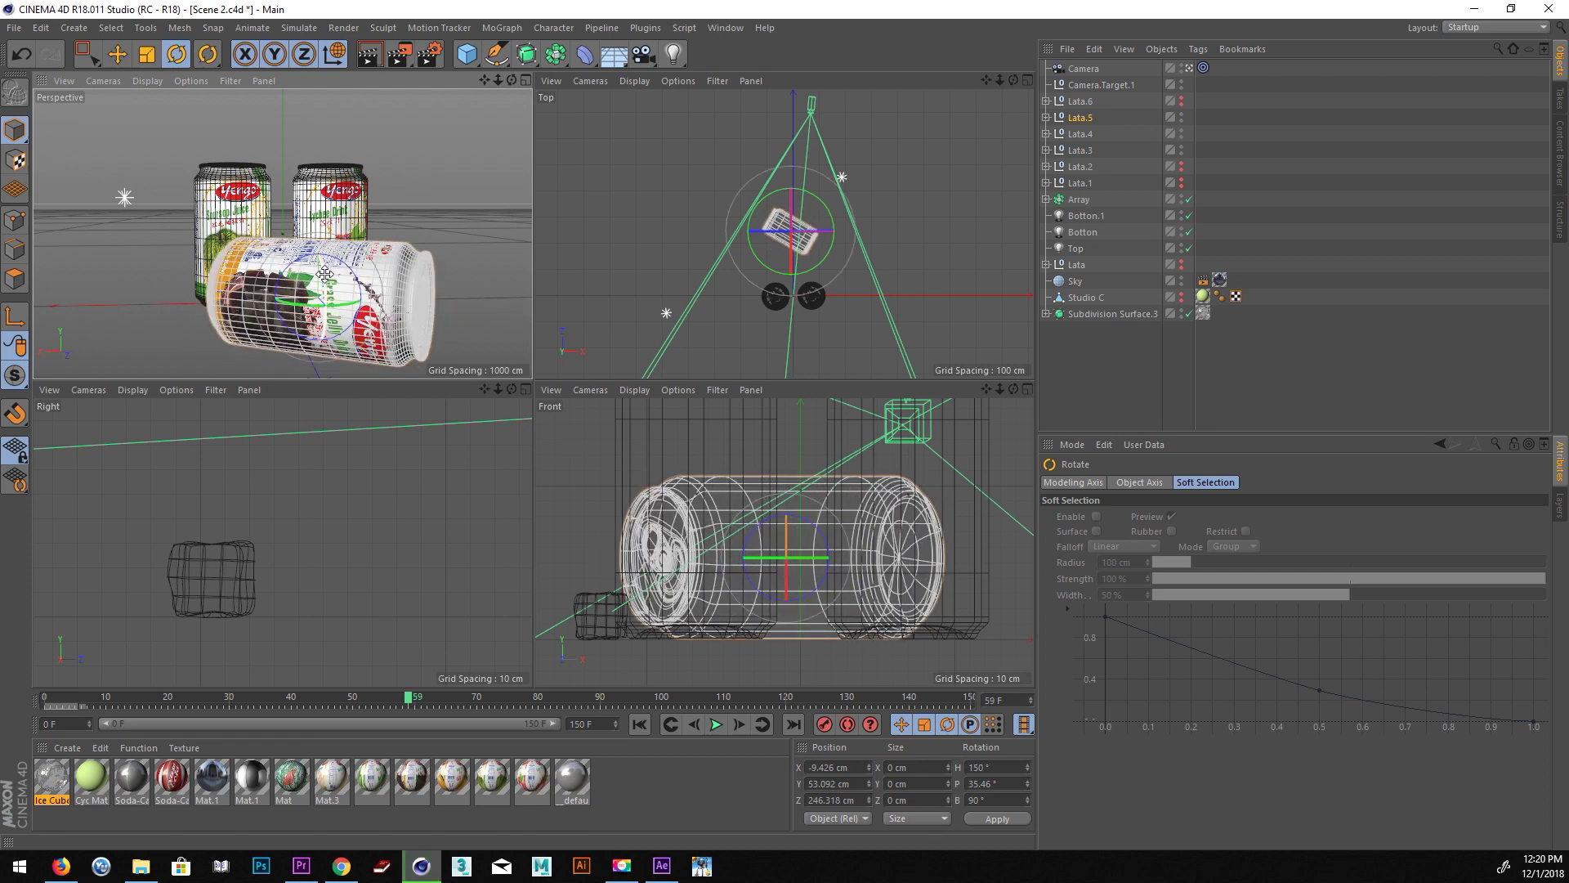
left_click_drag(300, 290, 304, 284)
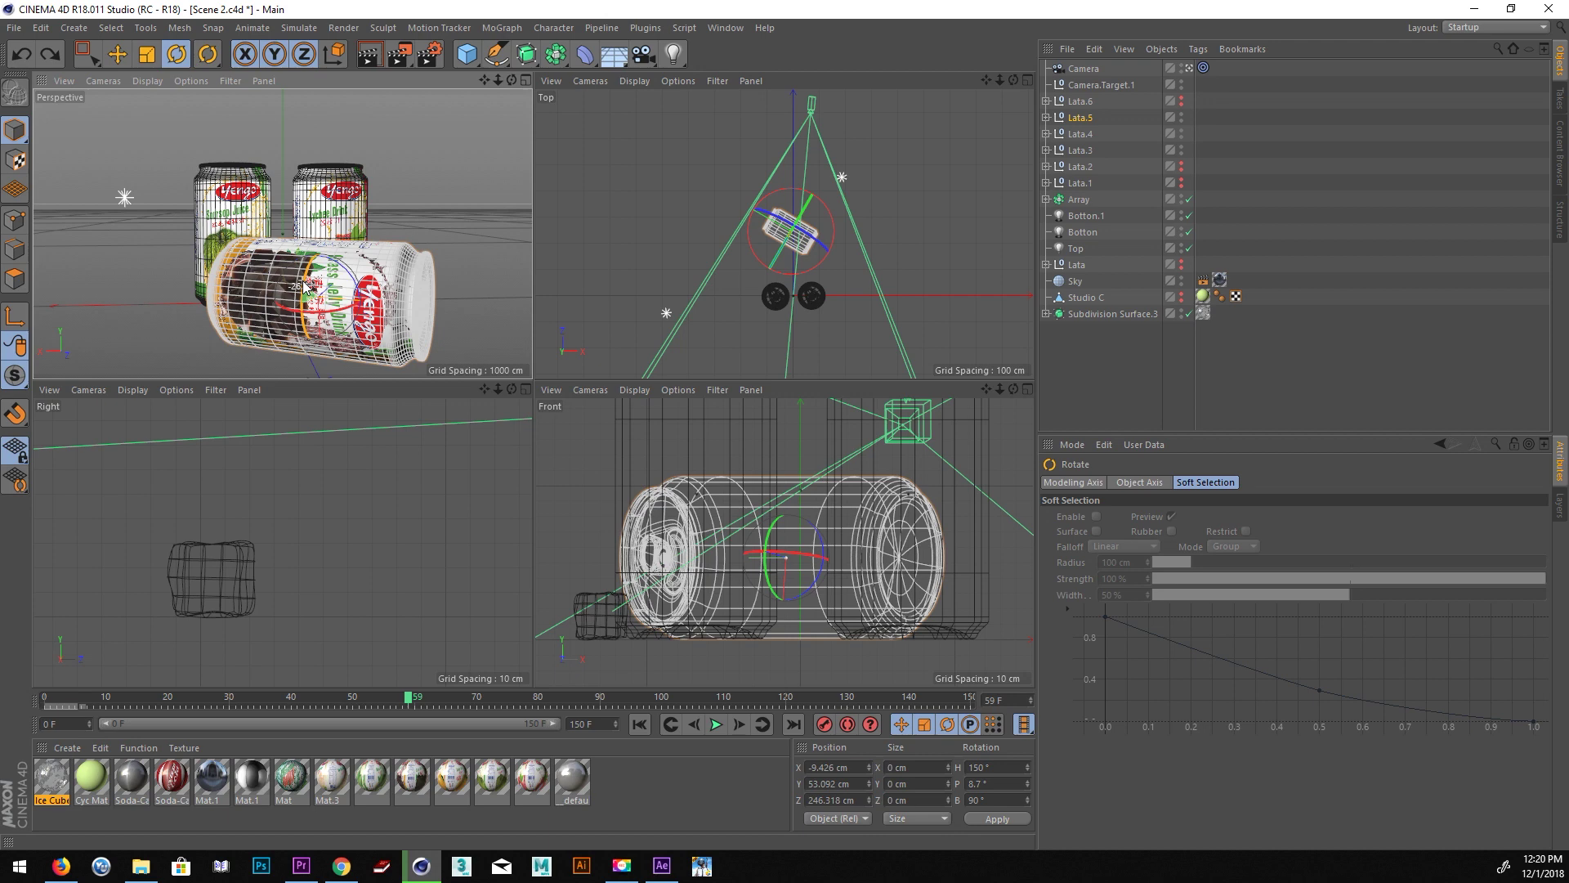
left_click_drag(304, 284, 304, 284)
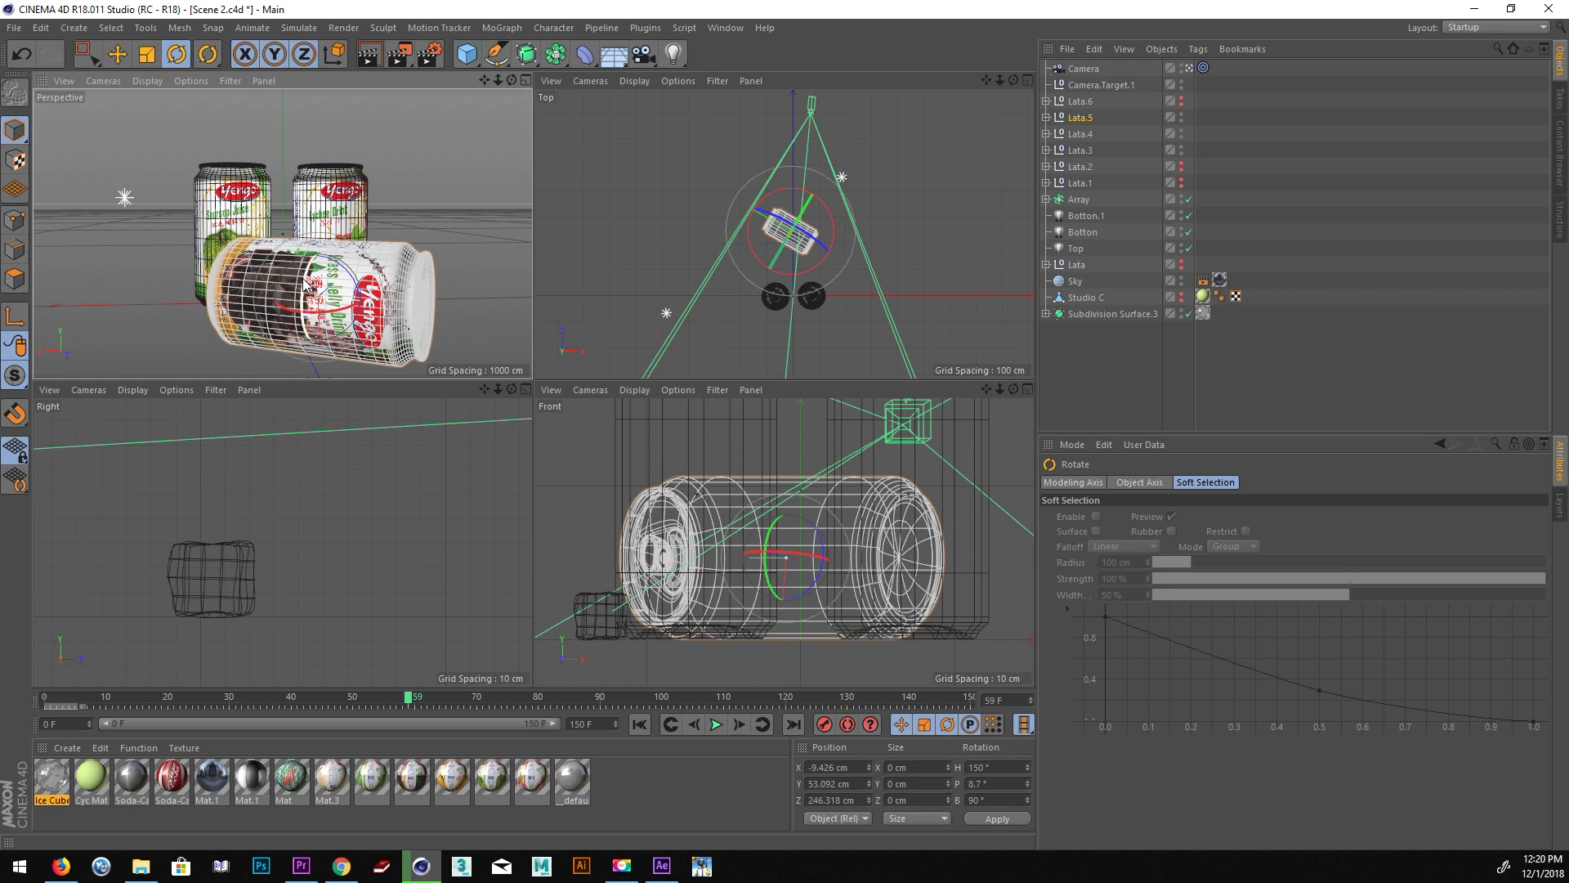
left_click_drag(304, 285, 304, 282)
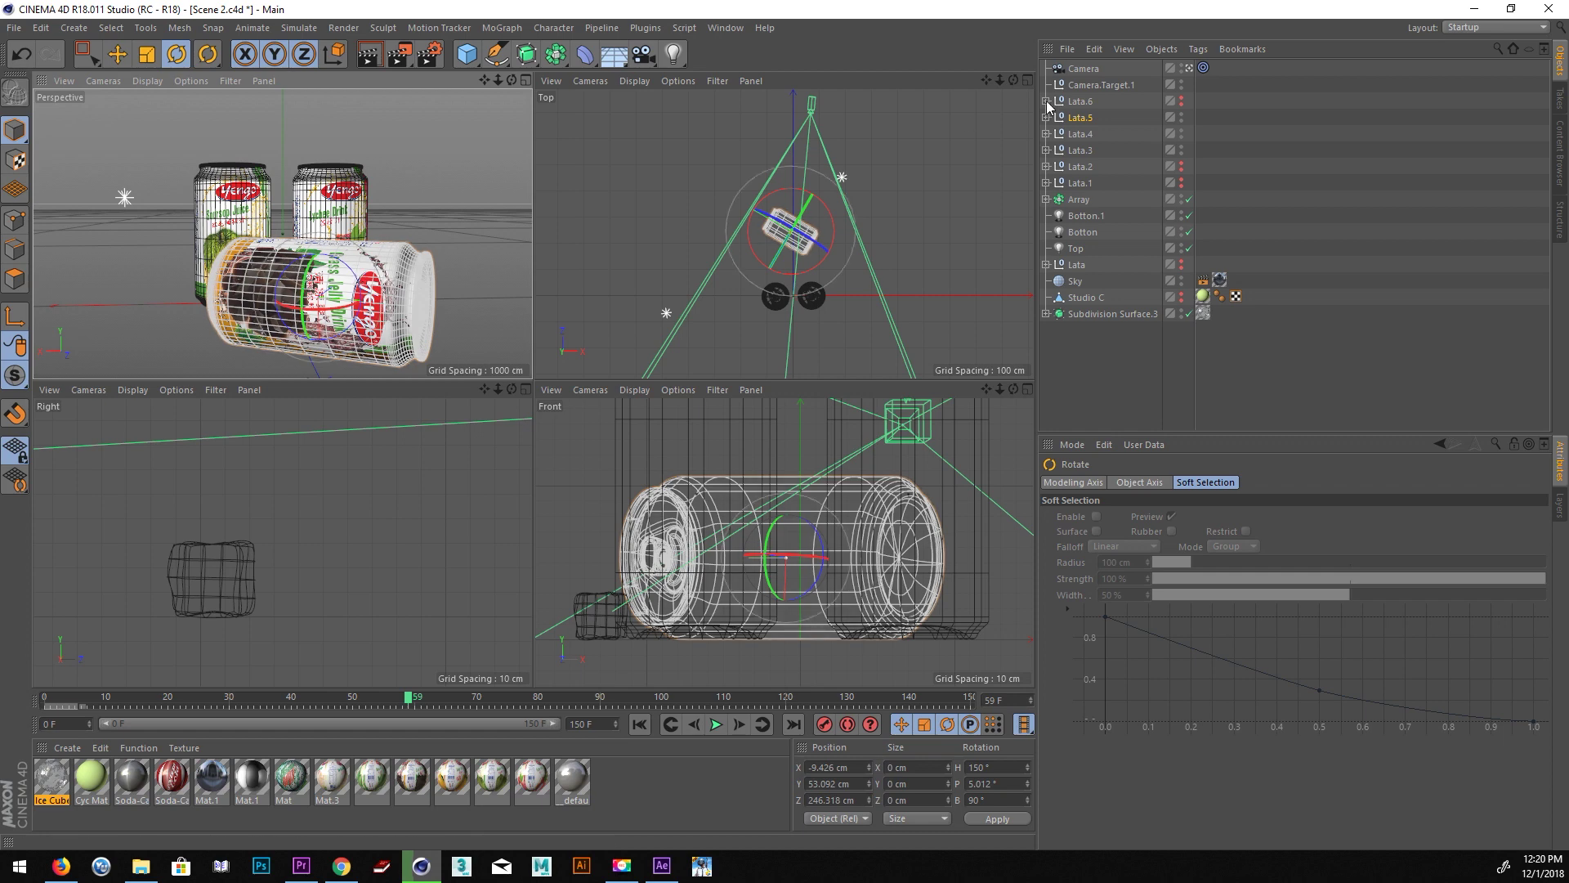
left_click(1088, 70)
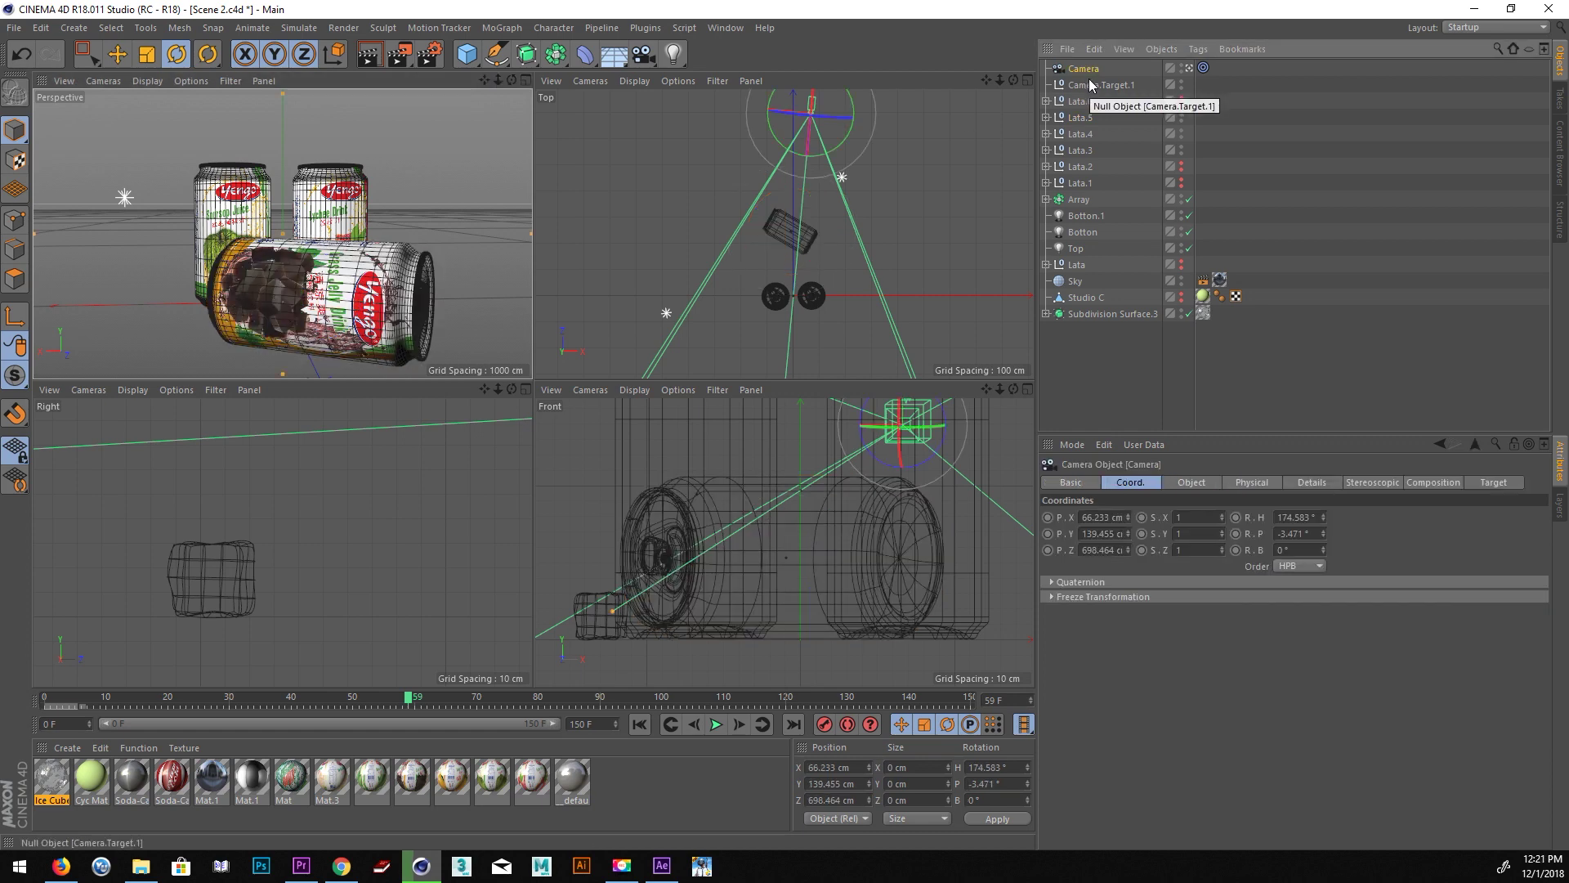
Set the scene camera's focal length to 75.4 mm and maximize the Perspective view.
left_click(1087, 376)
left_click(1100, 68)
left_click(1201, 480)
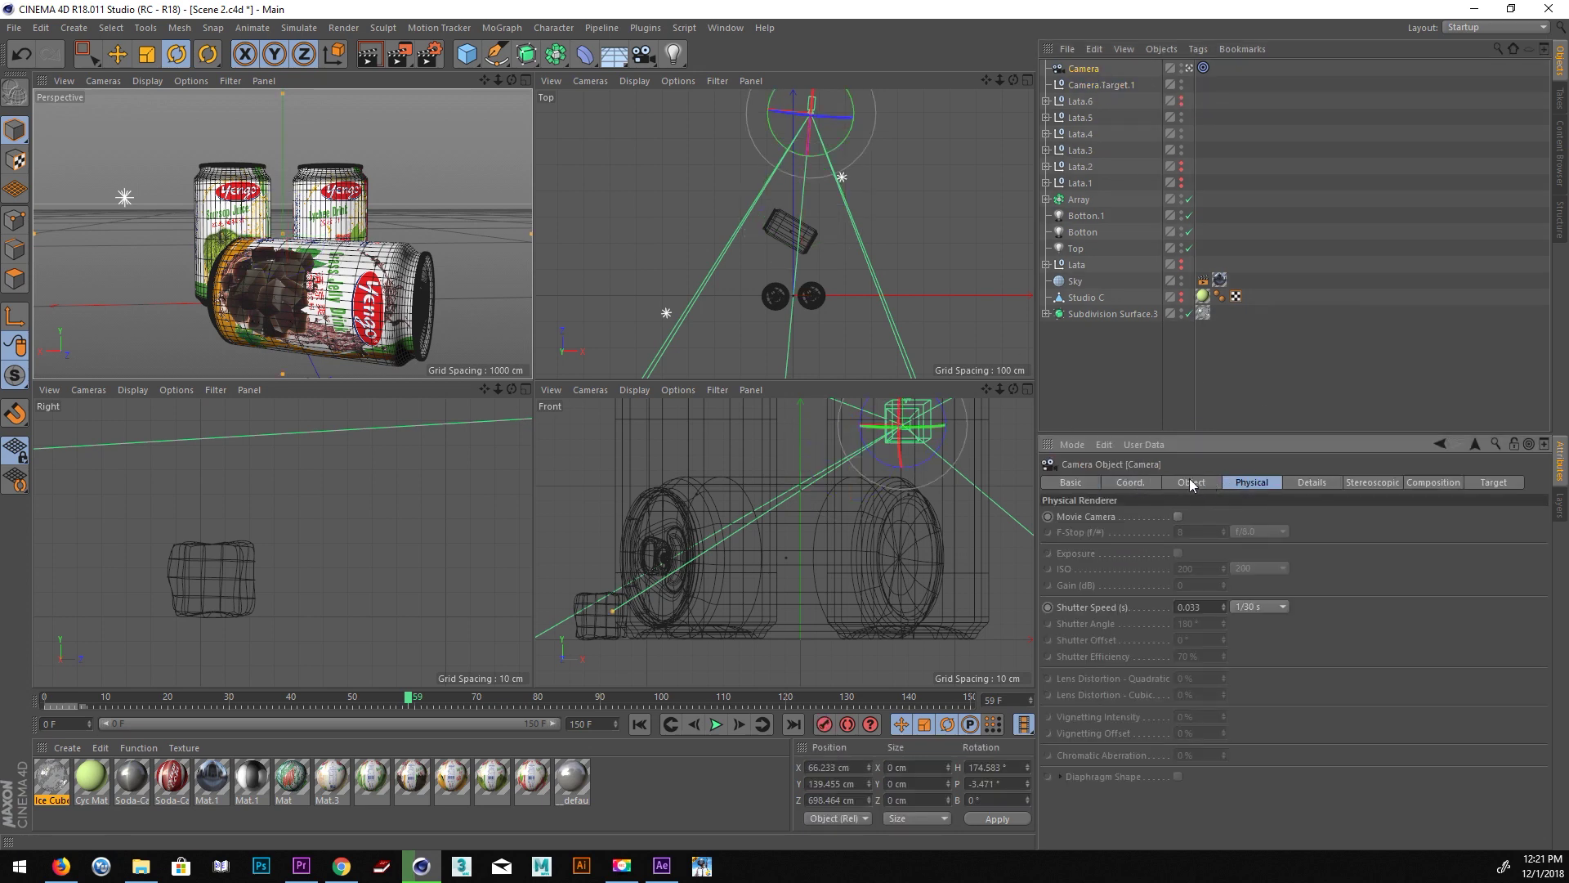
left_click_drag(1220, 539, 1308, 540)
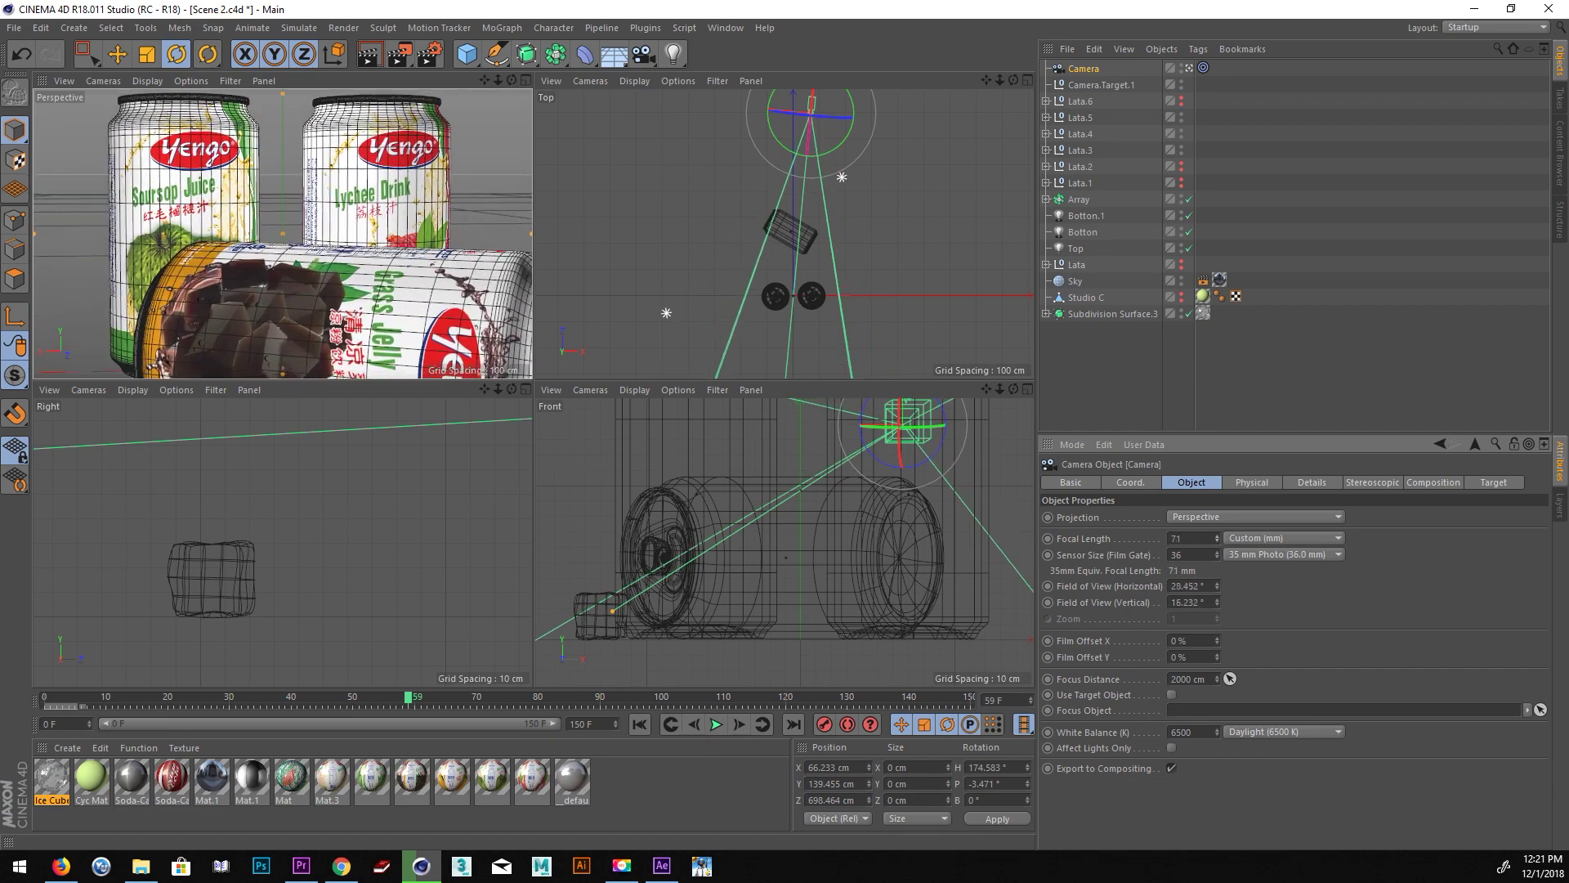
mouse_move(327, 237)
right_mouse_down("alt")
mouse_move(248, 235)
mouse_move(356, 221)
right_mouse_up("alt")
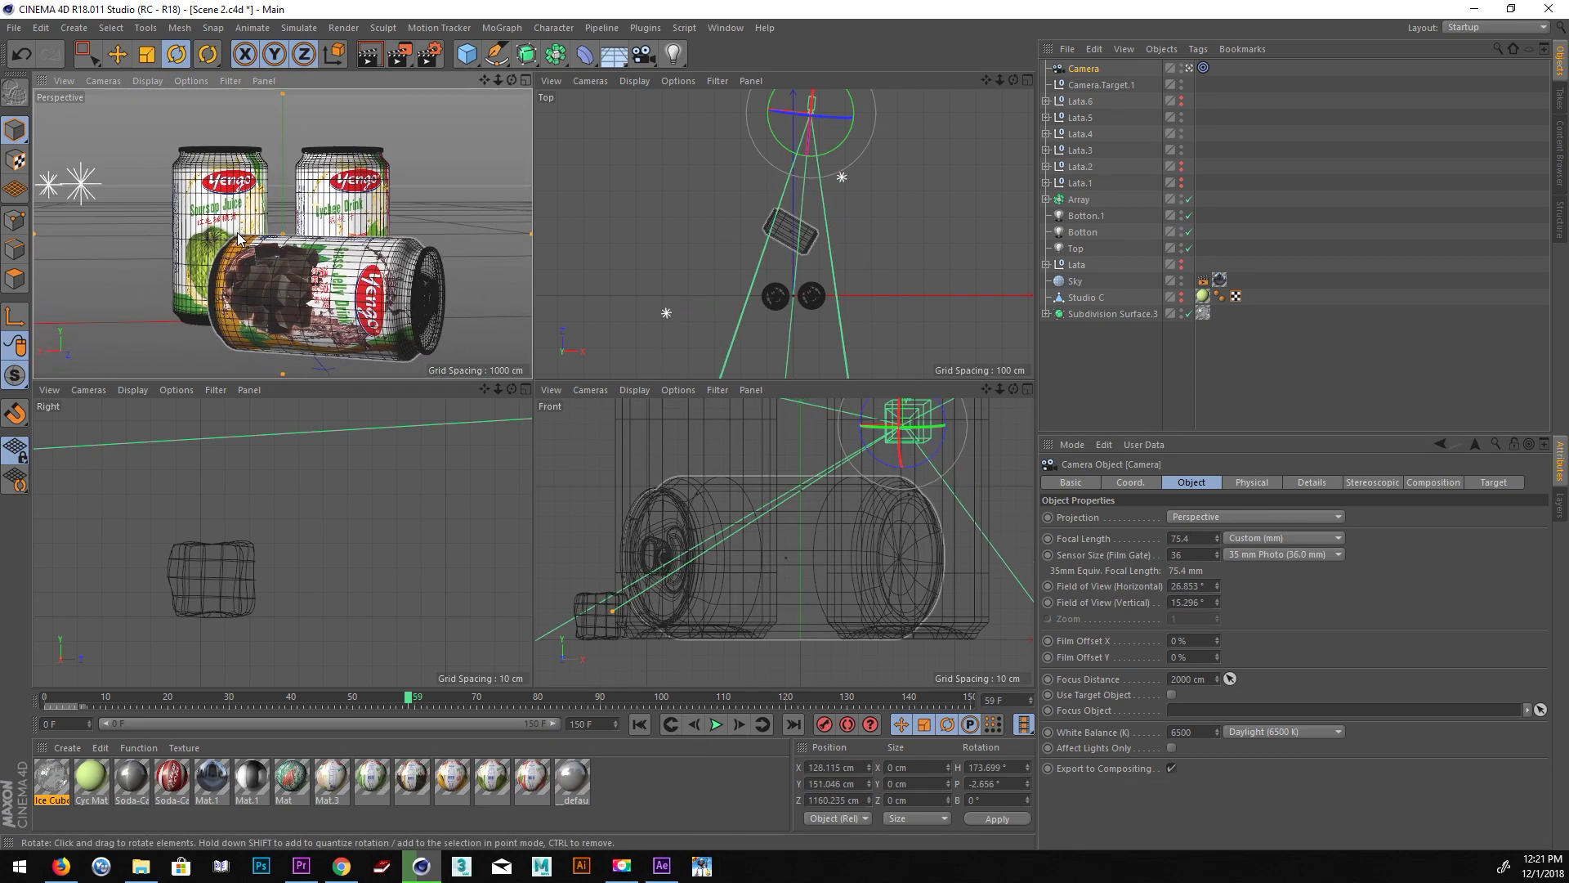
middle_click(356, 220)
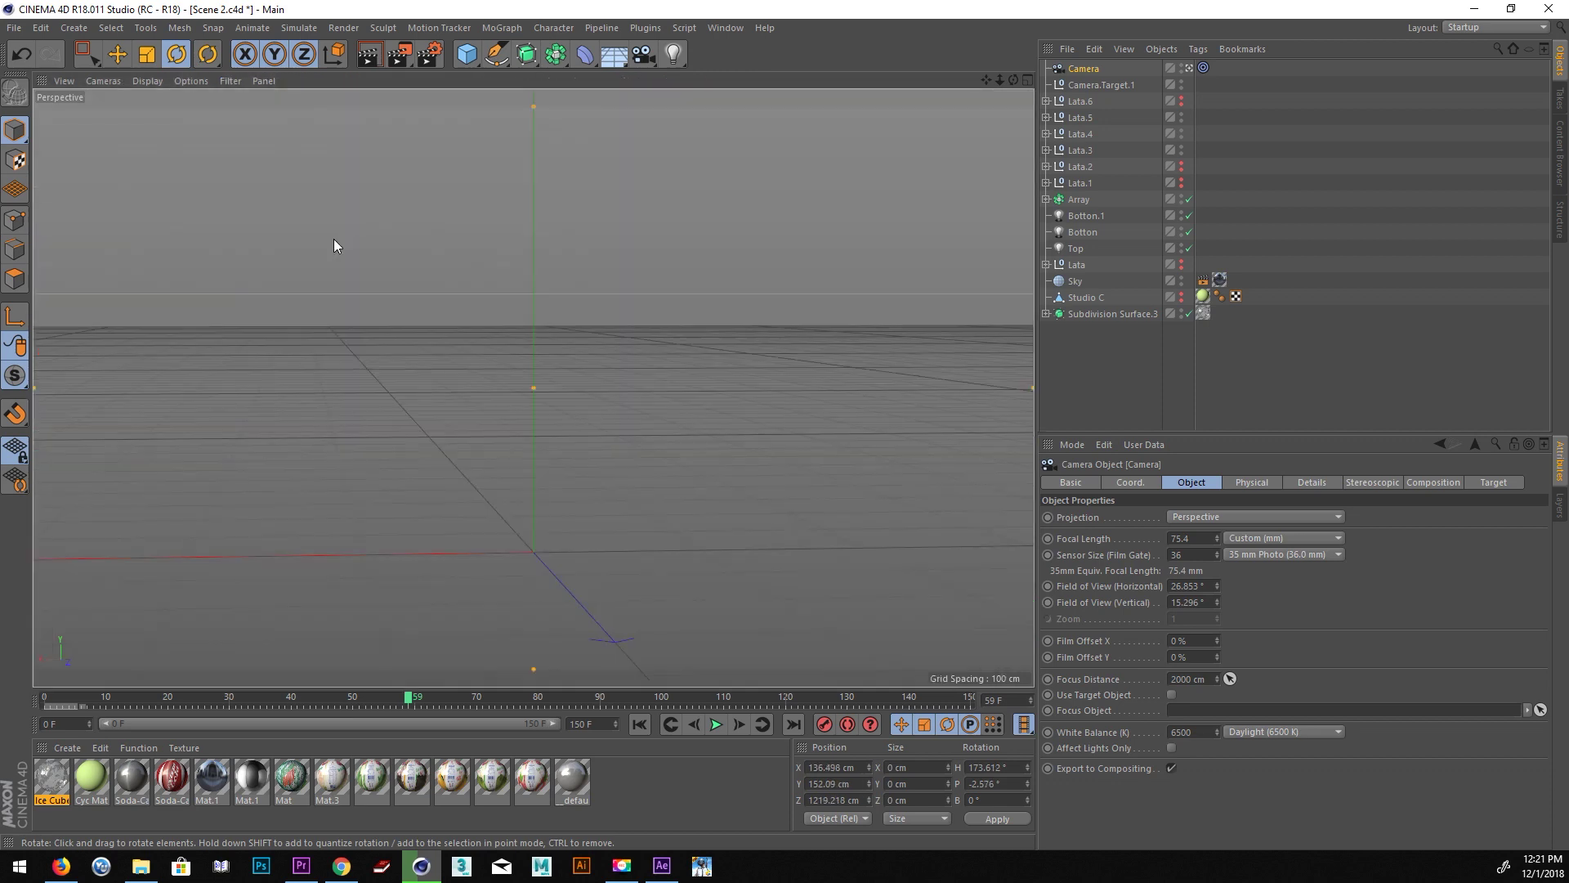
left_click(1096, 85, "ctrl")
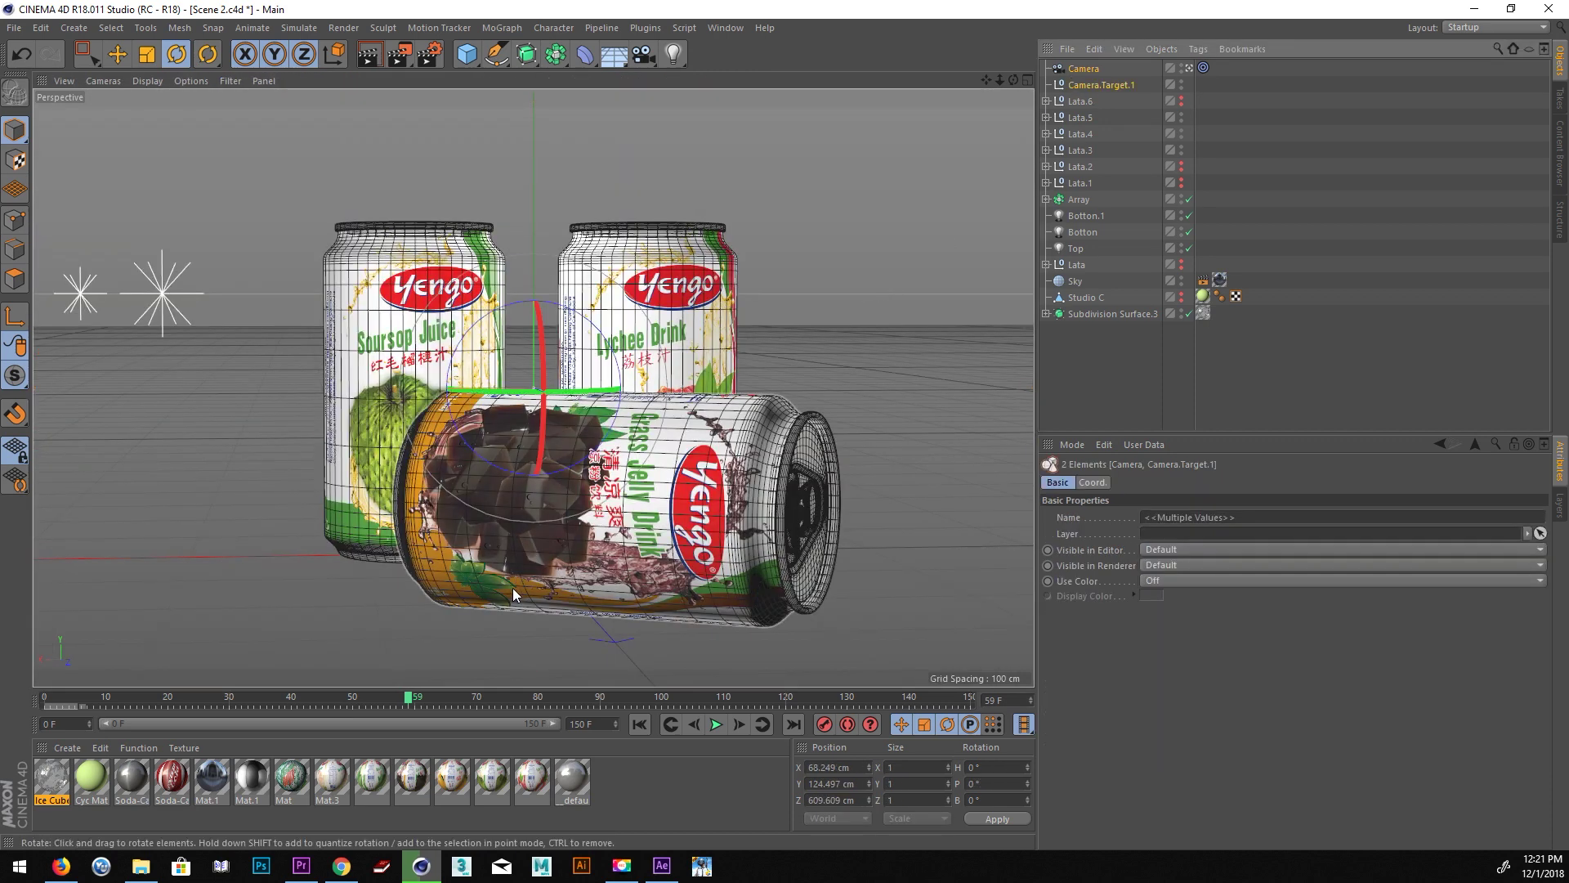
Move Camera and Camera.Target.1 together down from Y 124.497 cm to about 106.753 cm.
mouse_move(494, 538)
left_mouse_down("alt")
mouse_move(638, 567)
mouse_move(672, 507)
mouse_move(664, 460)
left_mouse_up("alt")
middle_click(665, 459)
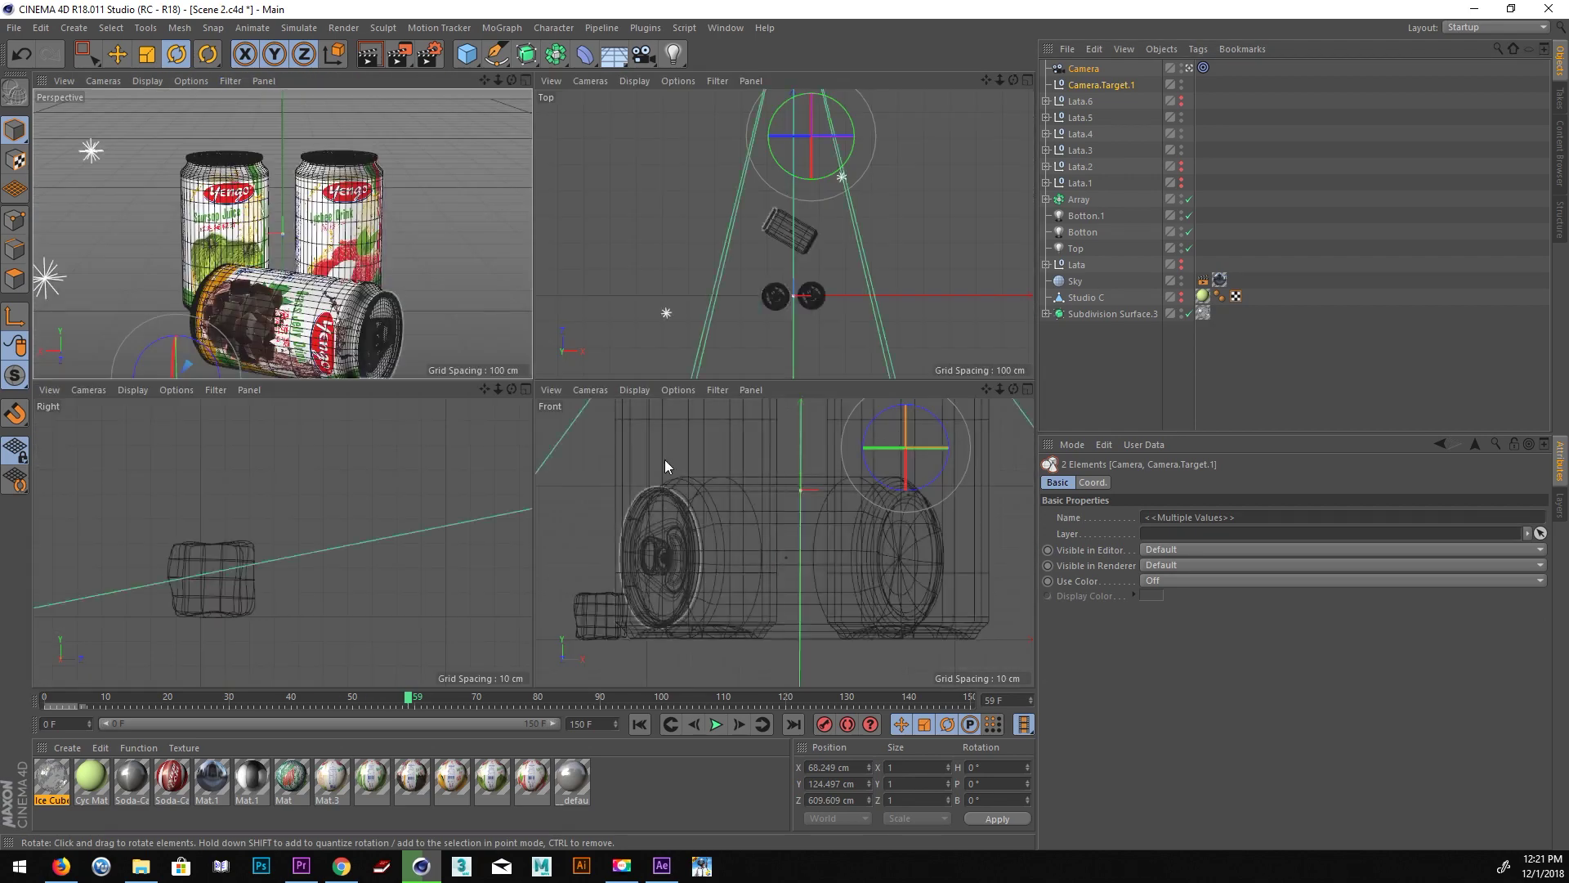
left_click(119, 56)
left_click_drag(175, 327, 186, 359)
scroll(265, 243, "up", 3)
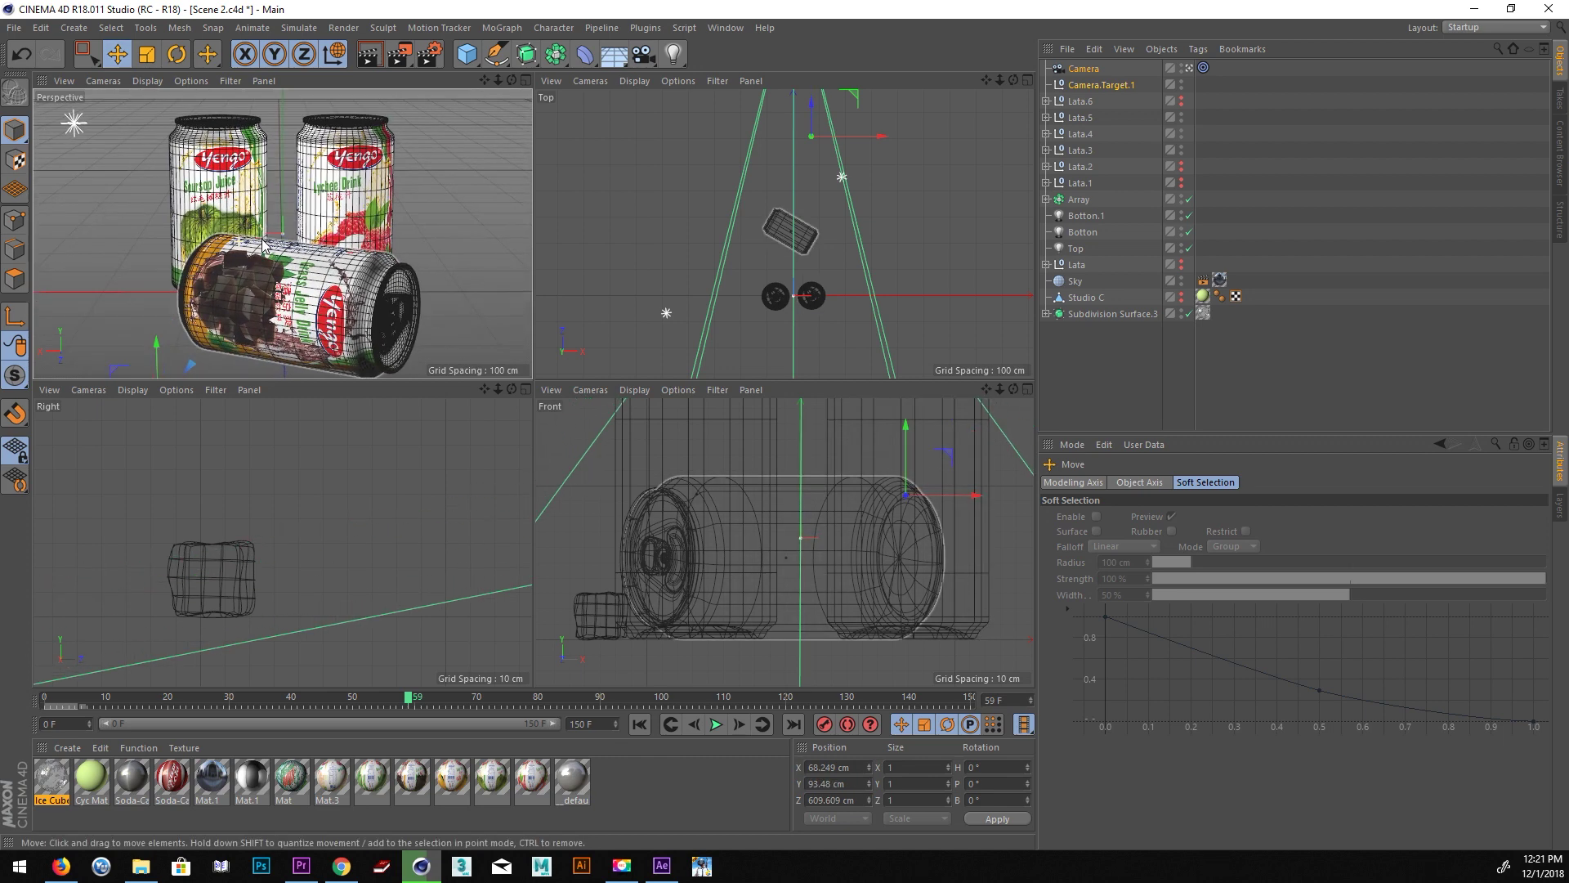
scroll(265, 244, "up", 2)
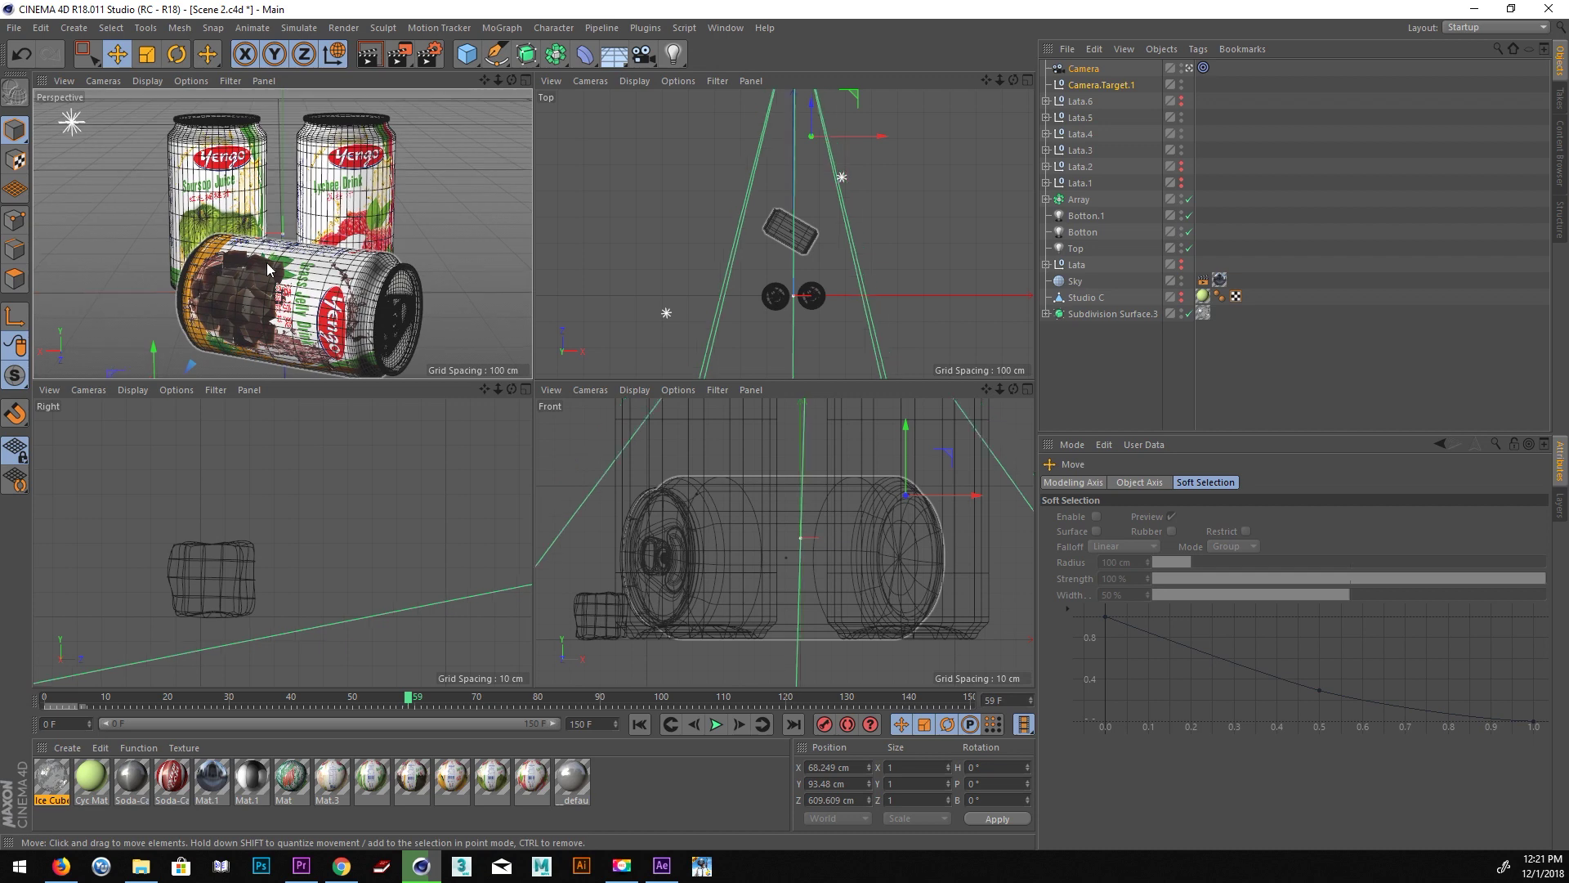
left_click_drag(906, 451, 904, 413)
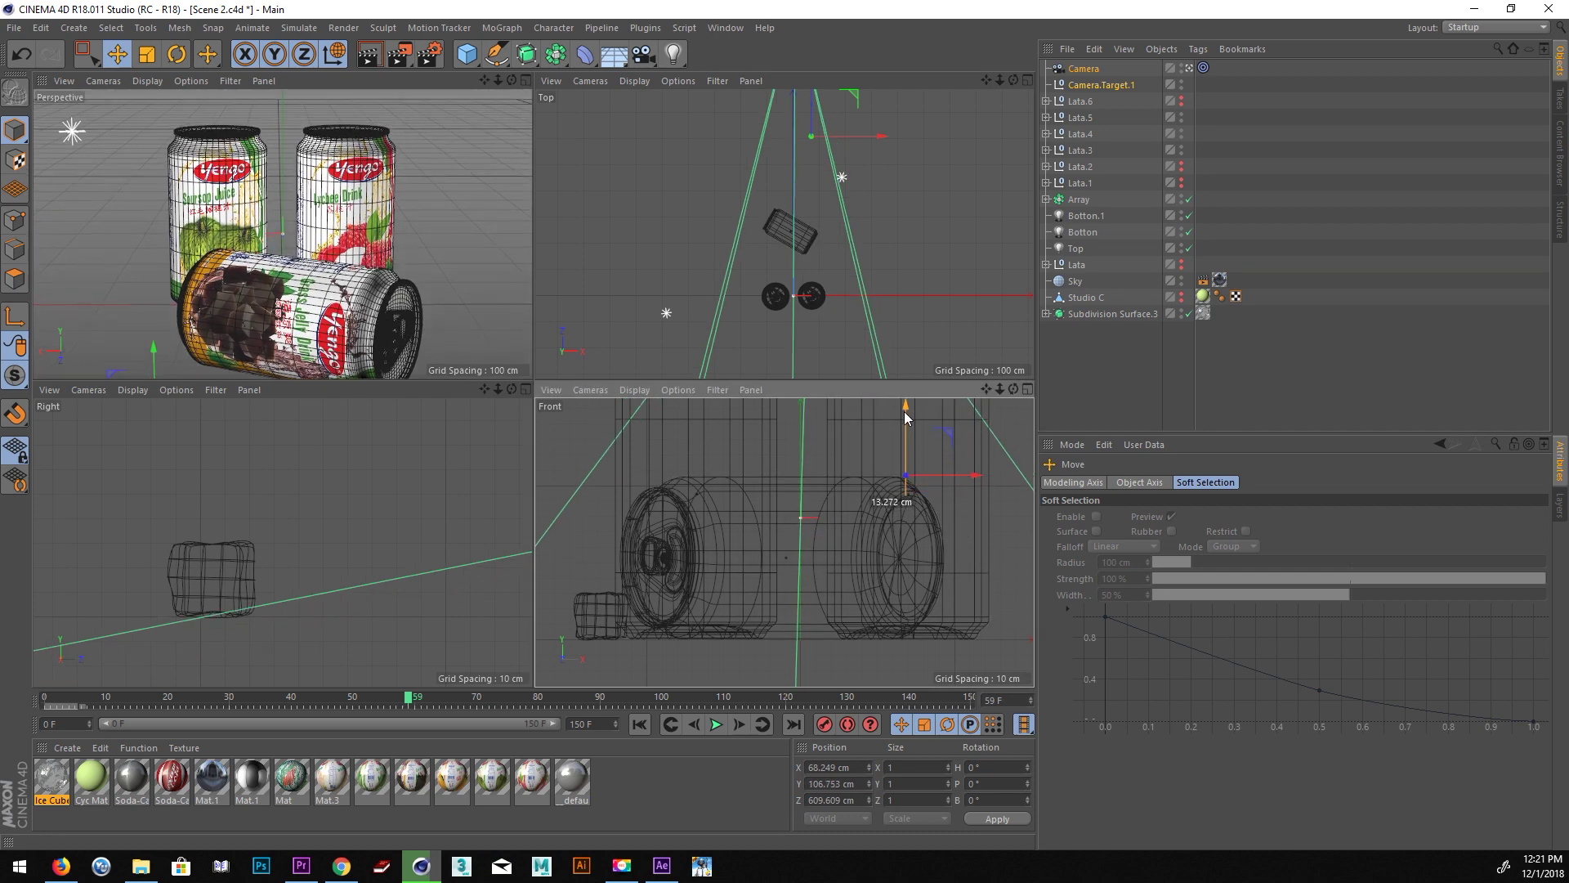
left_click(401, 261)
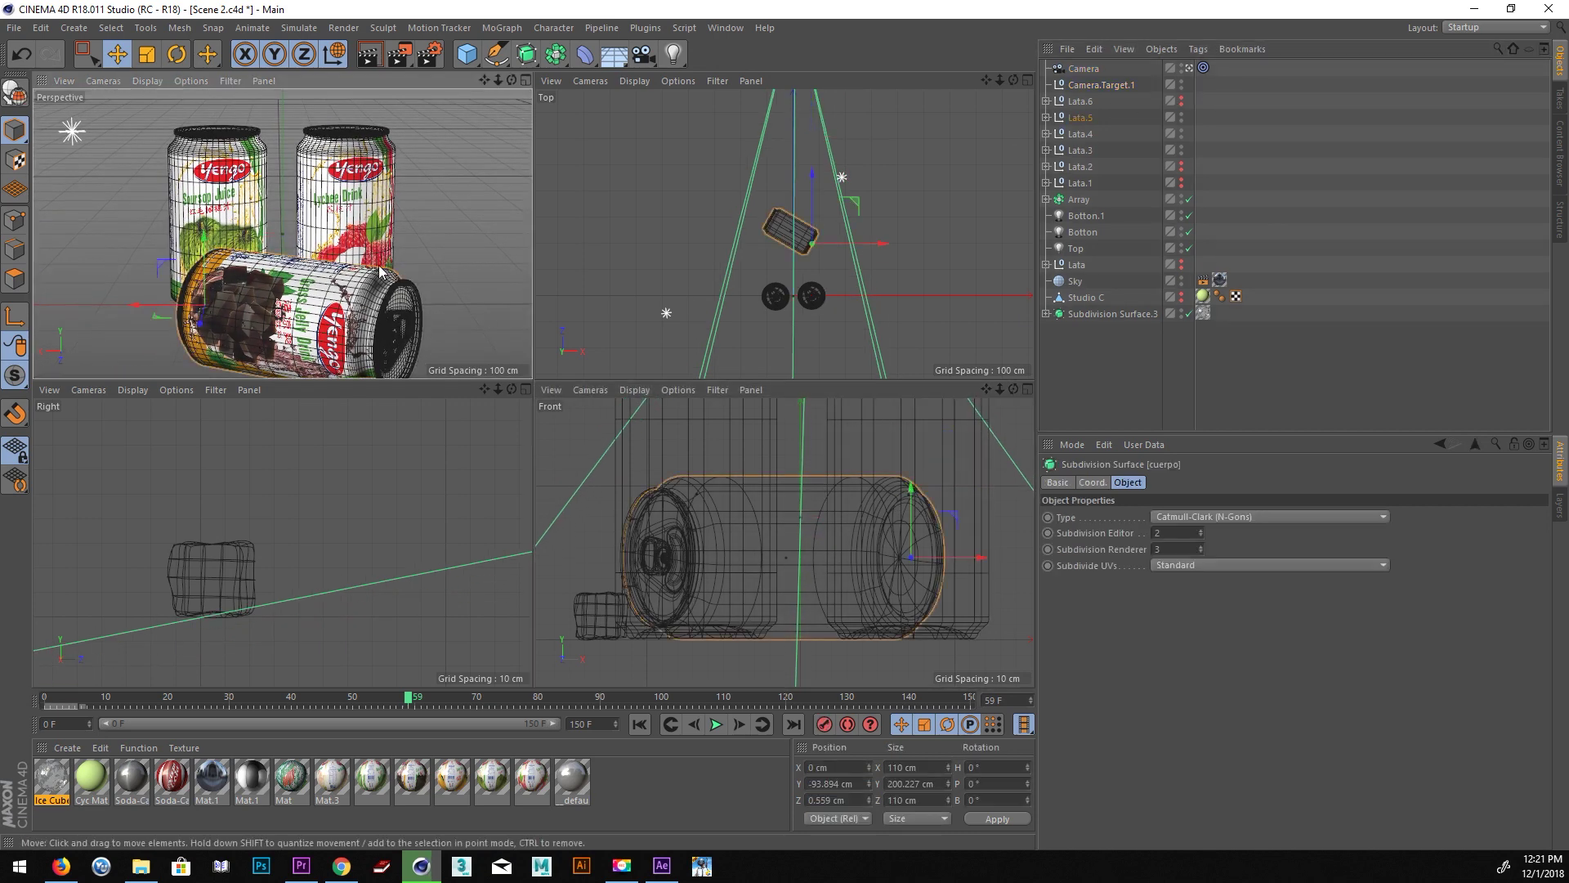
Move the whole Lata.5 can group toward the camera to Z 458.848 cm.
left_click(1079, 117)
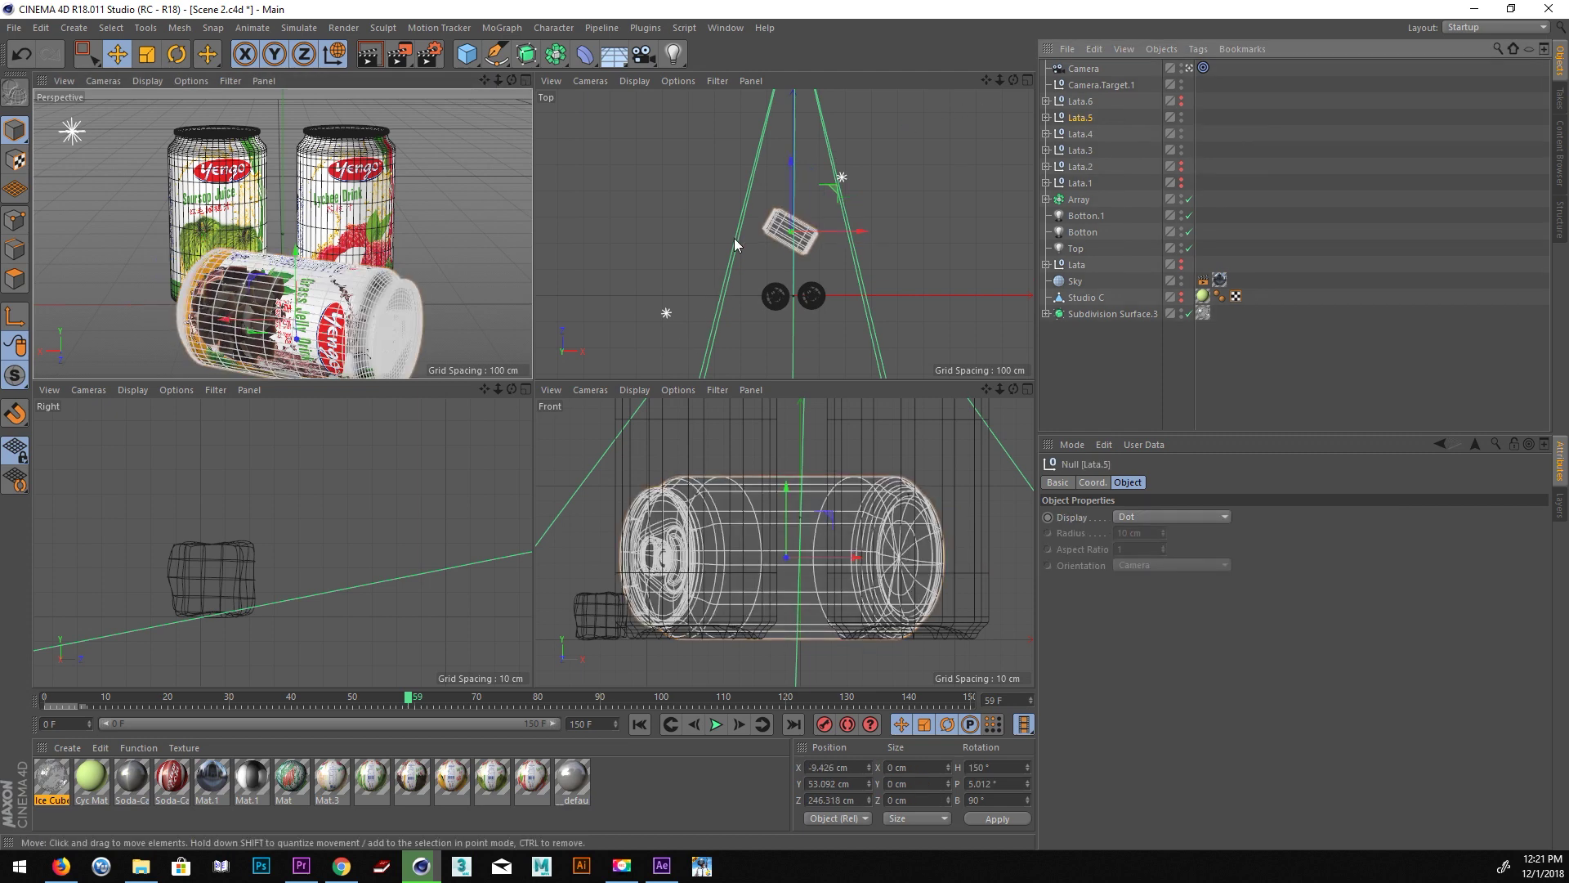
left_click_drag(792, 161, 801, 116)
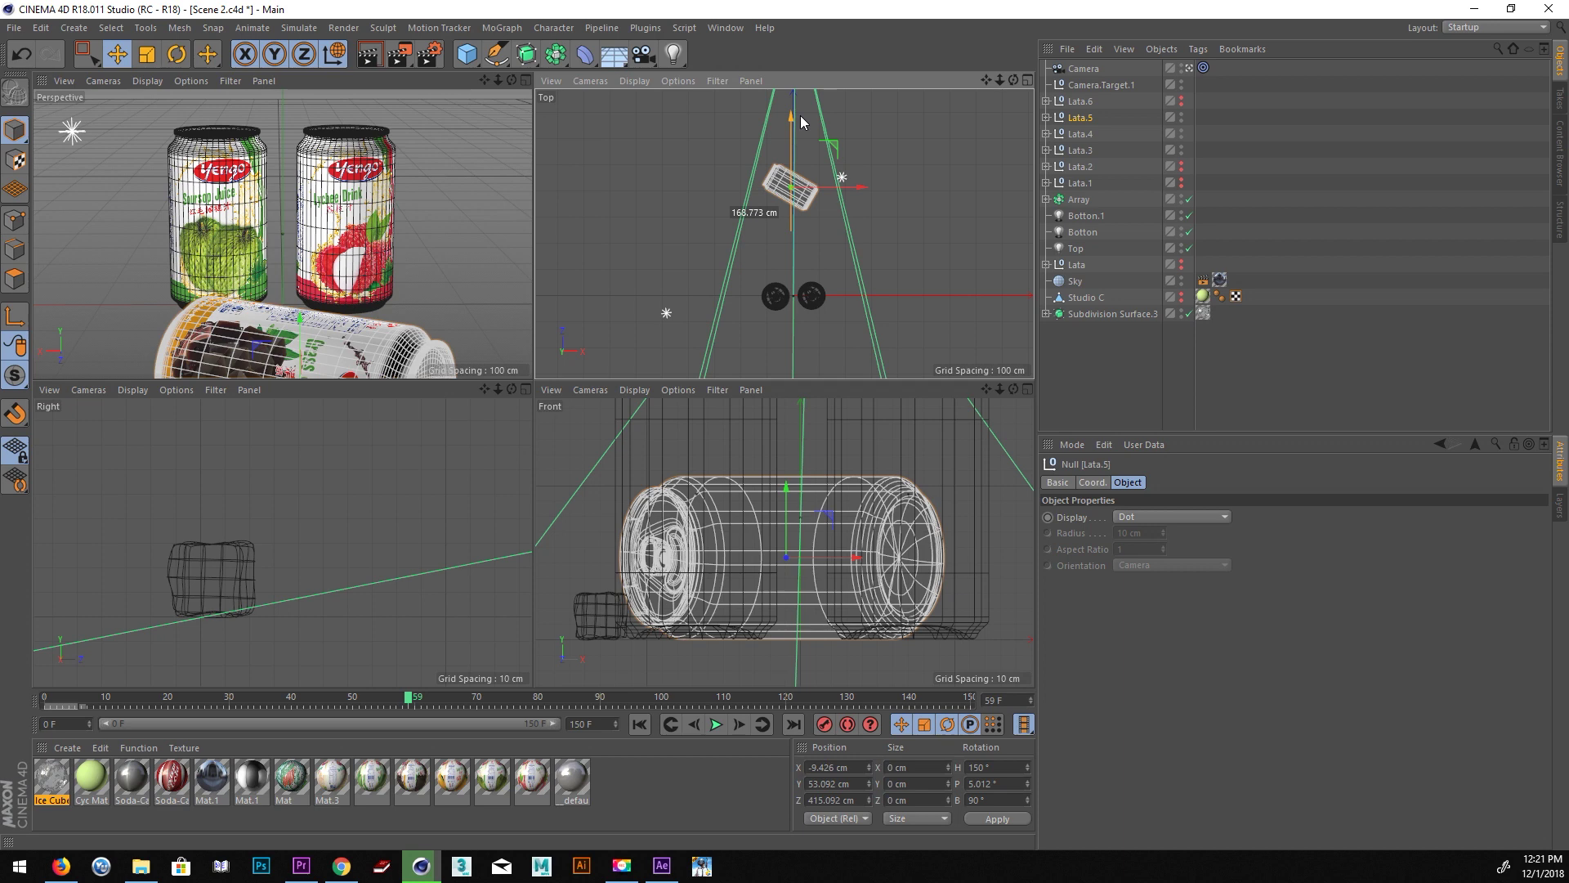
left_click_drag(801, 115, 810, 105)
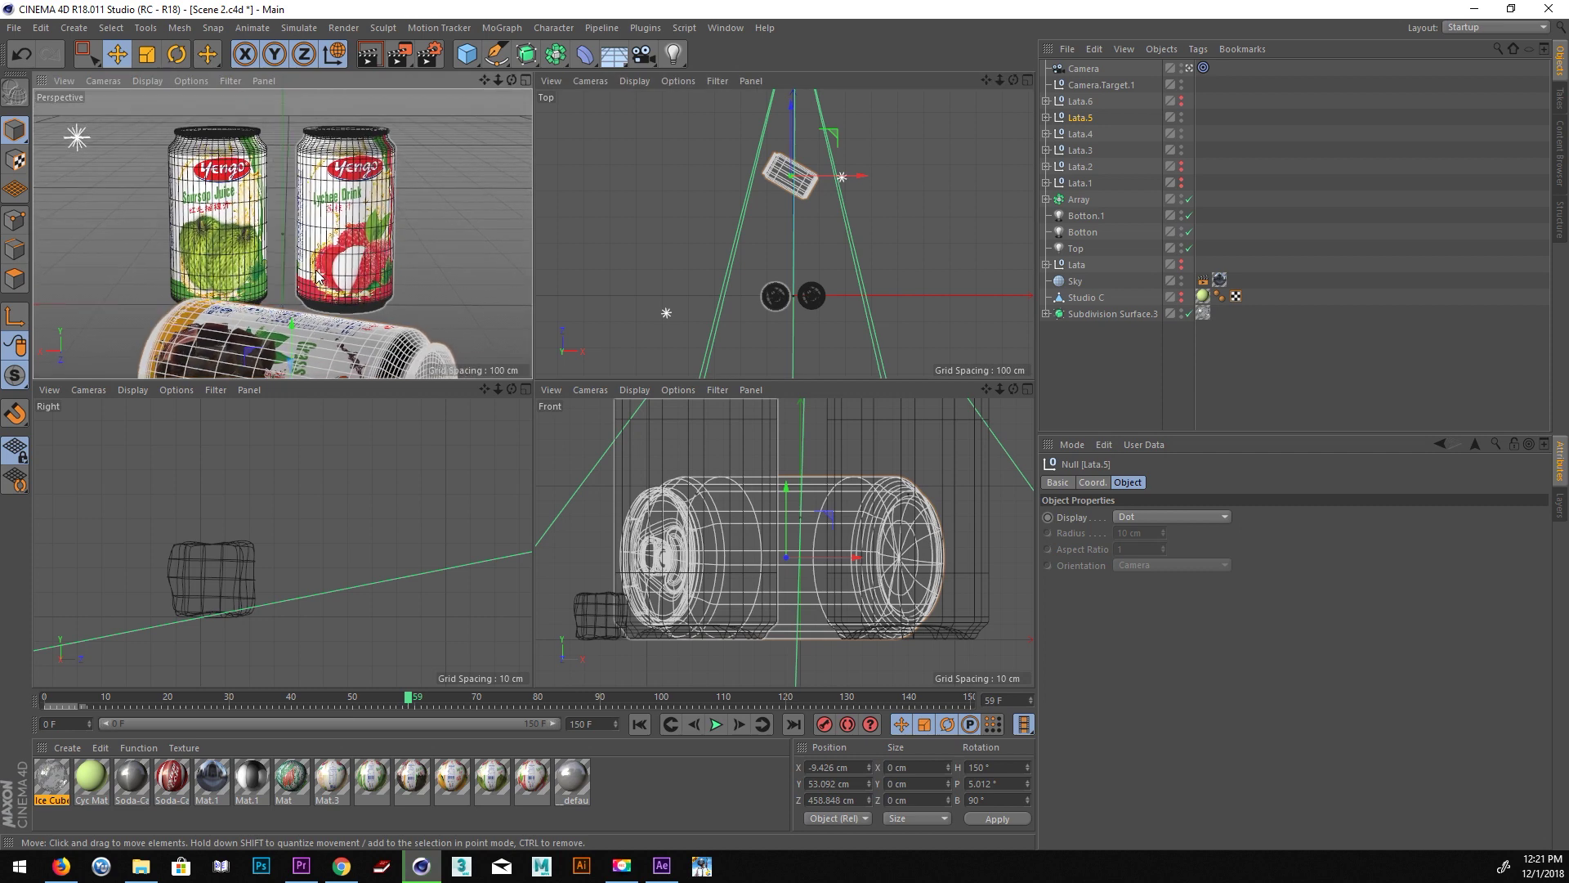
scroll(317, 276, "up", 2)
scroll(313, 272, "up", 2)
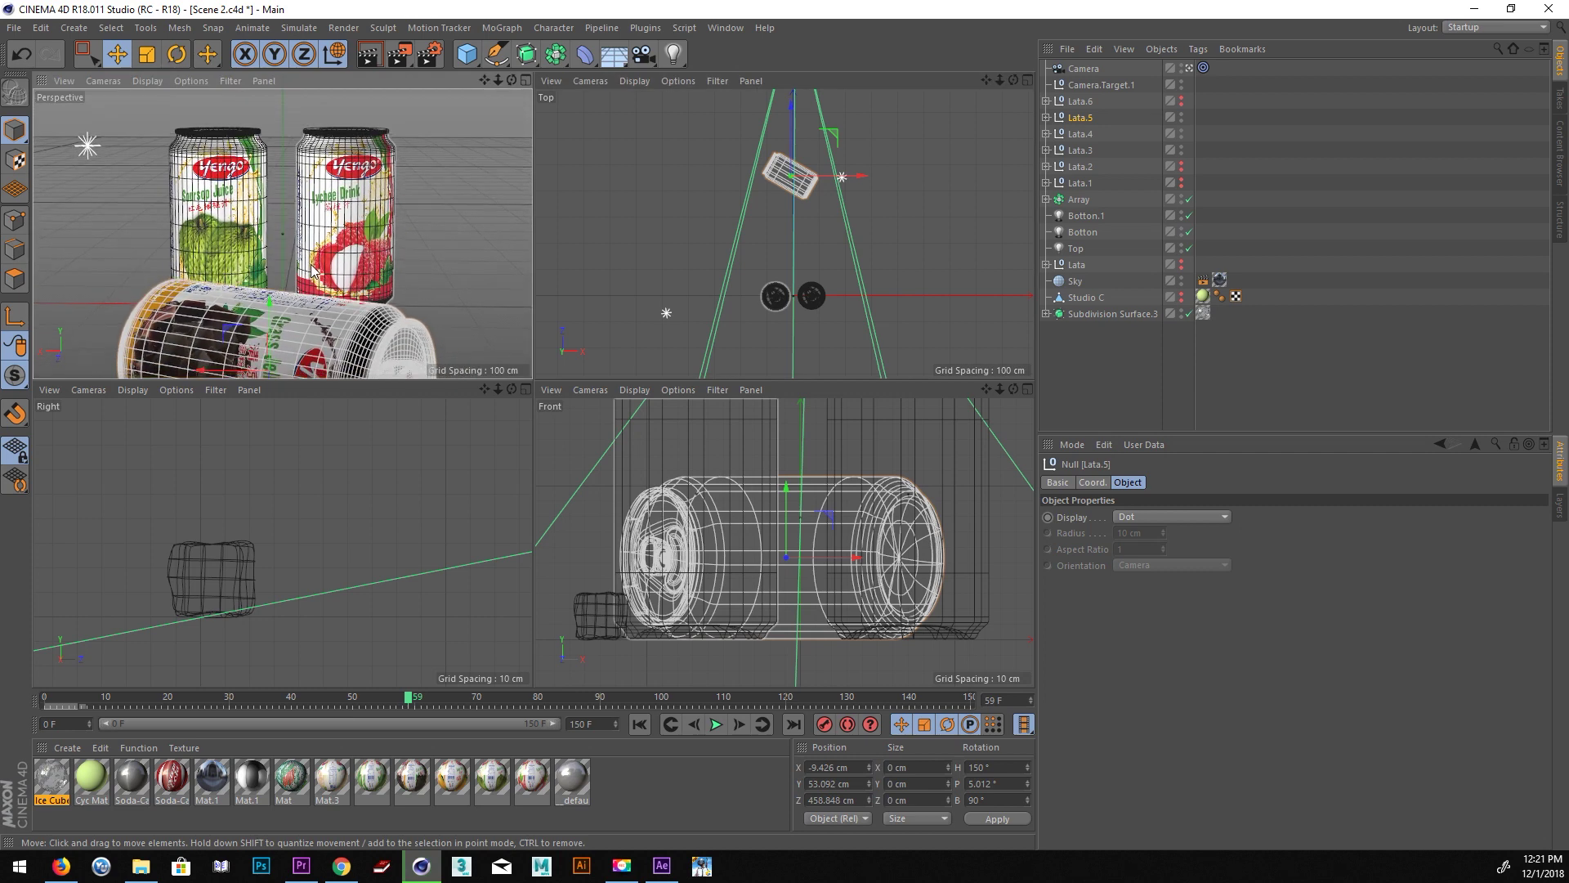
left_click(1080, 77)
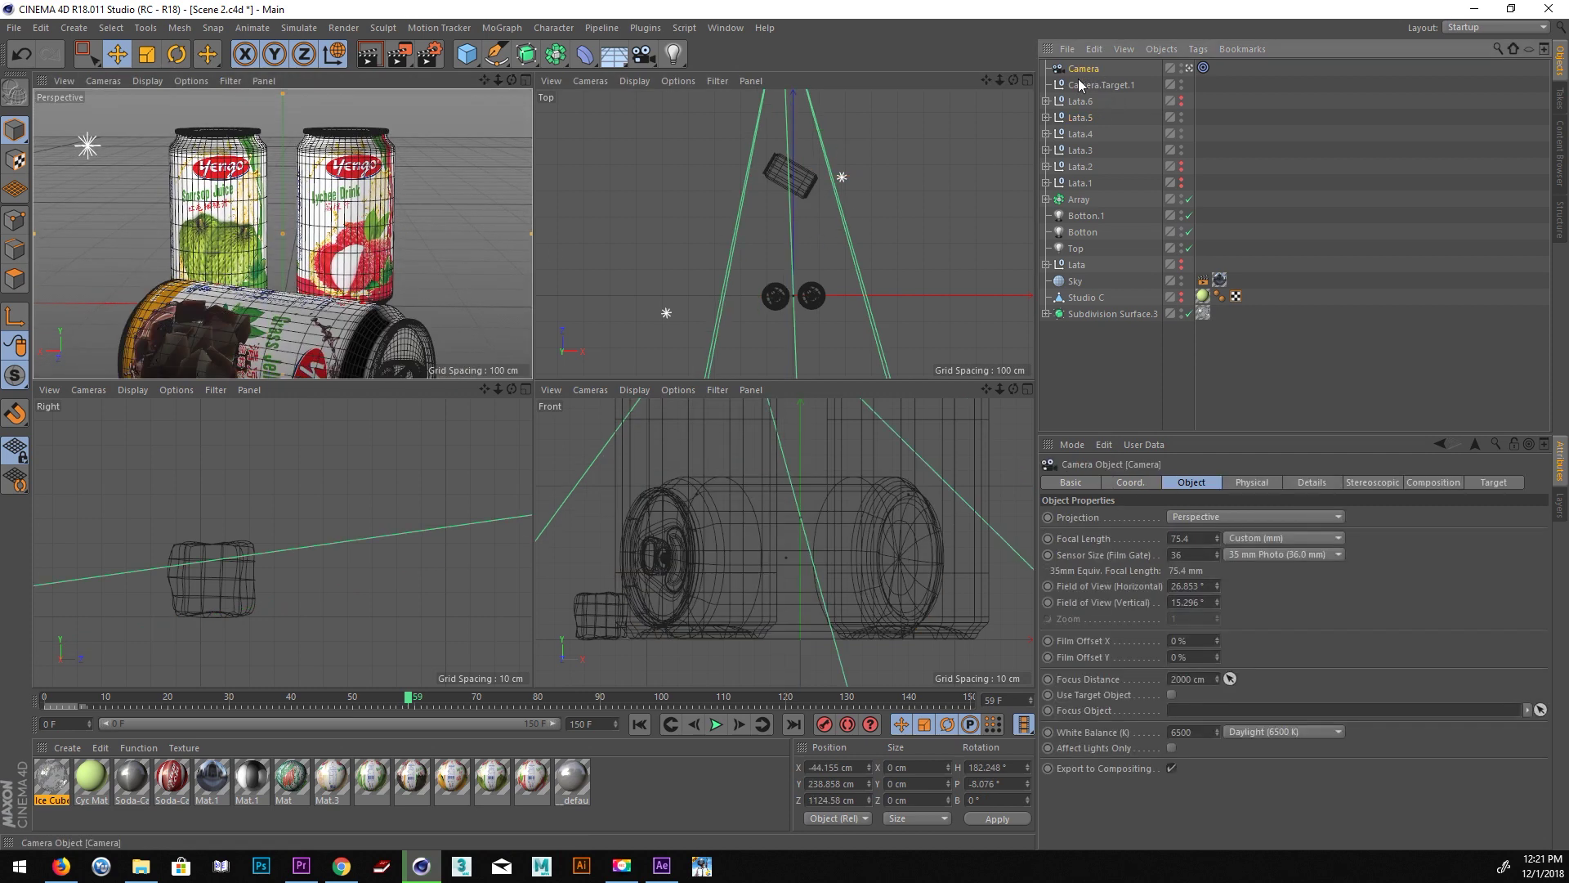
Trial-tilt the camera and its target slightly with the Rotate tool, then deselect them.
left_click(1081, 85)
key("r")
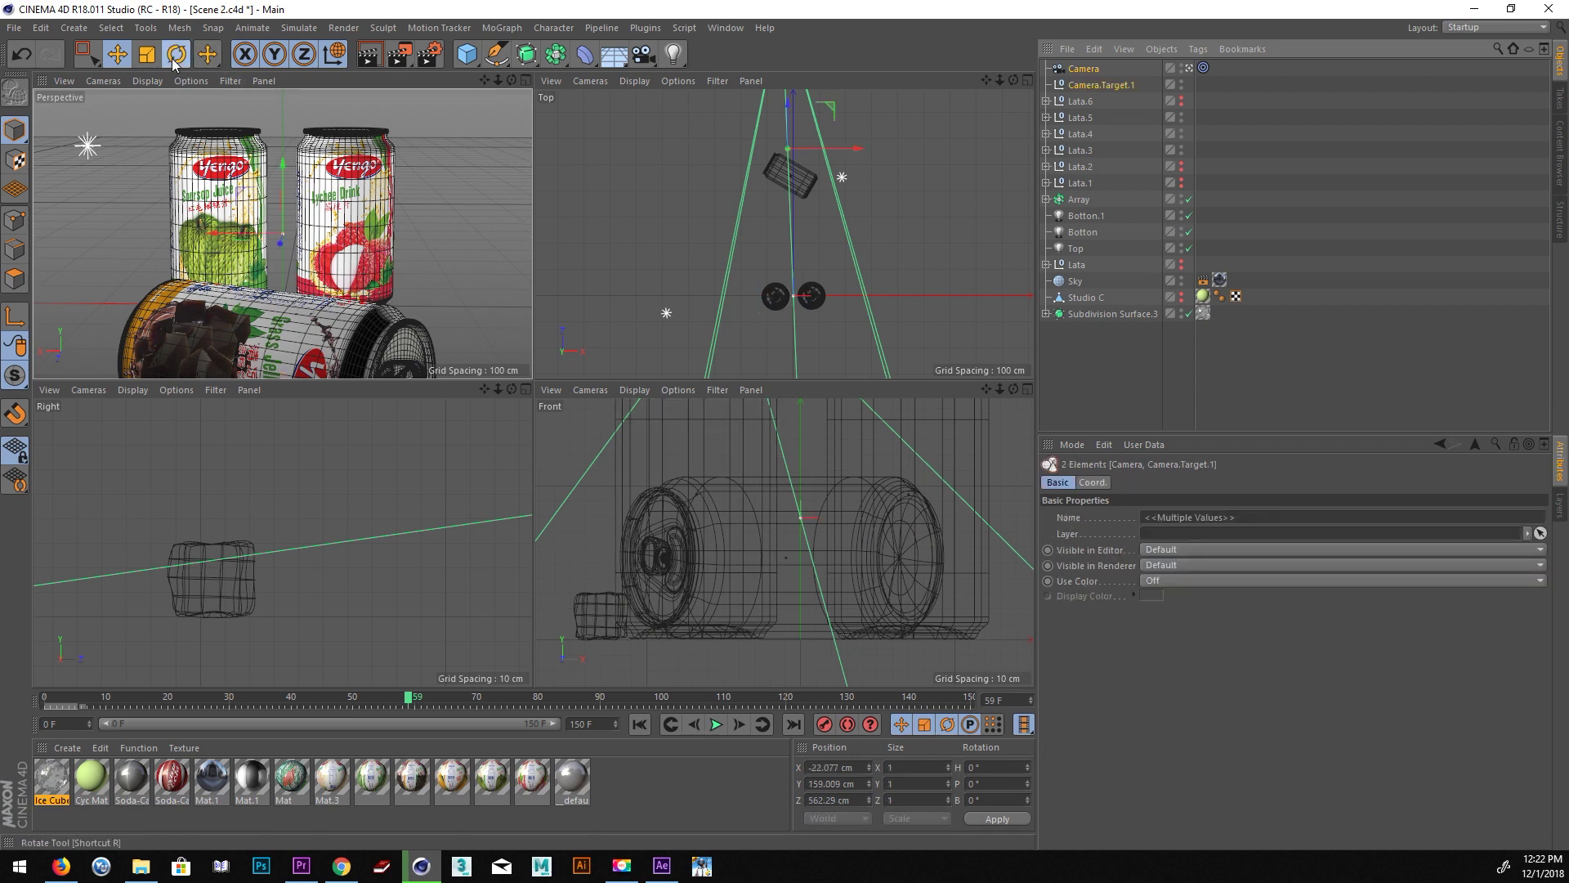
left_click_drag(807, 160, 760, 148)
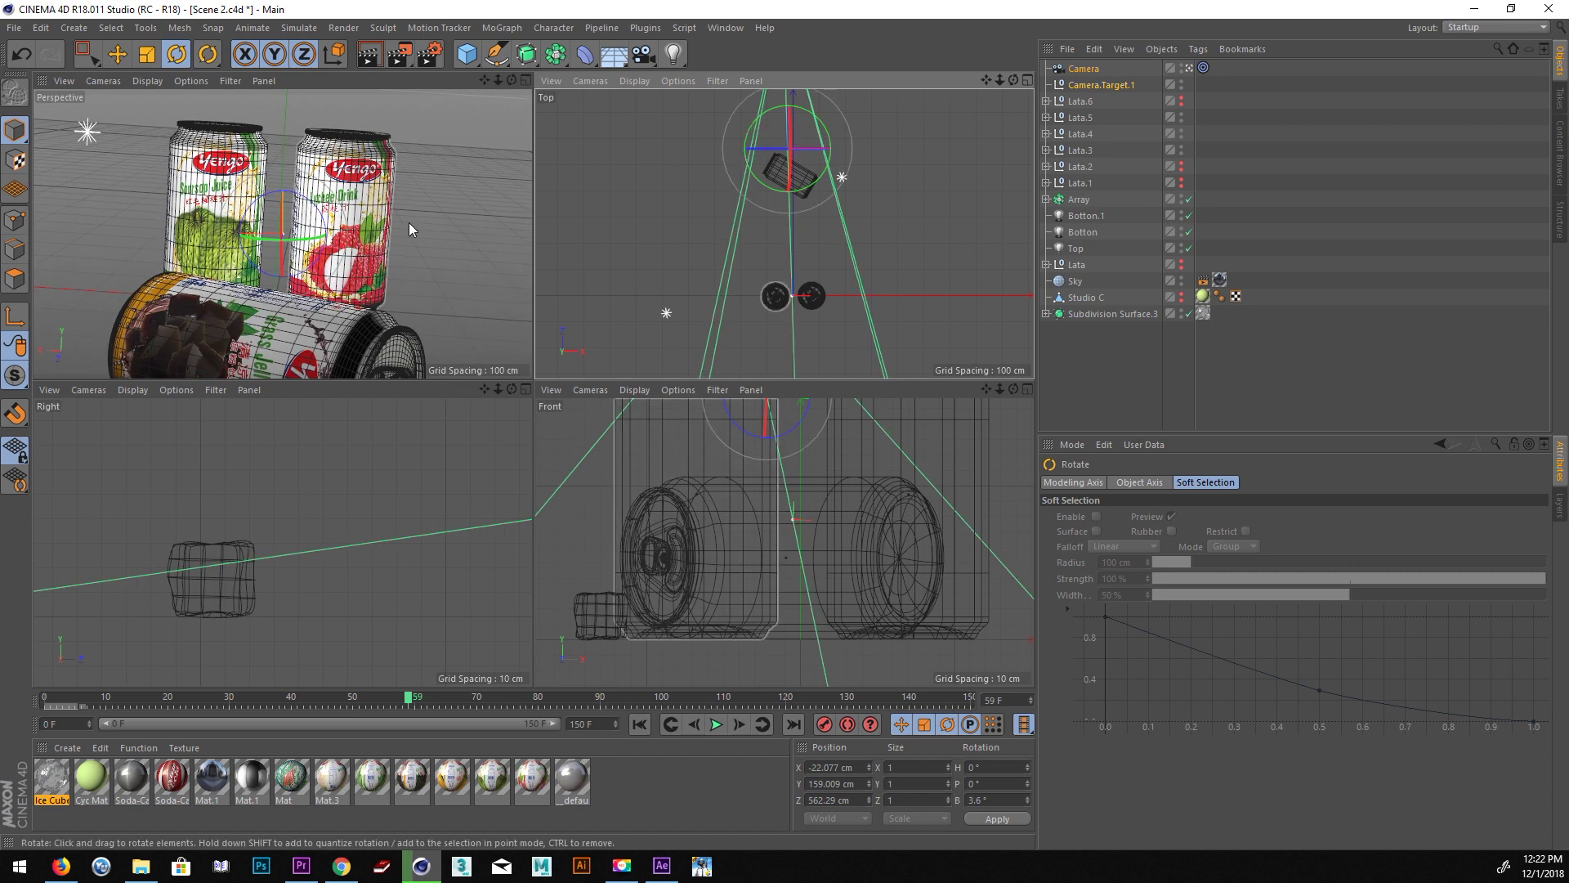
left_click(1151, 131)
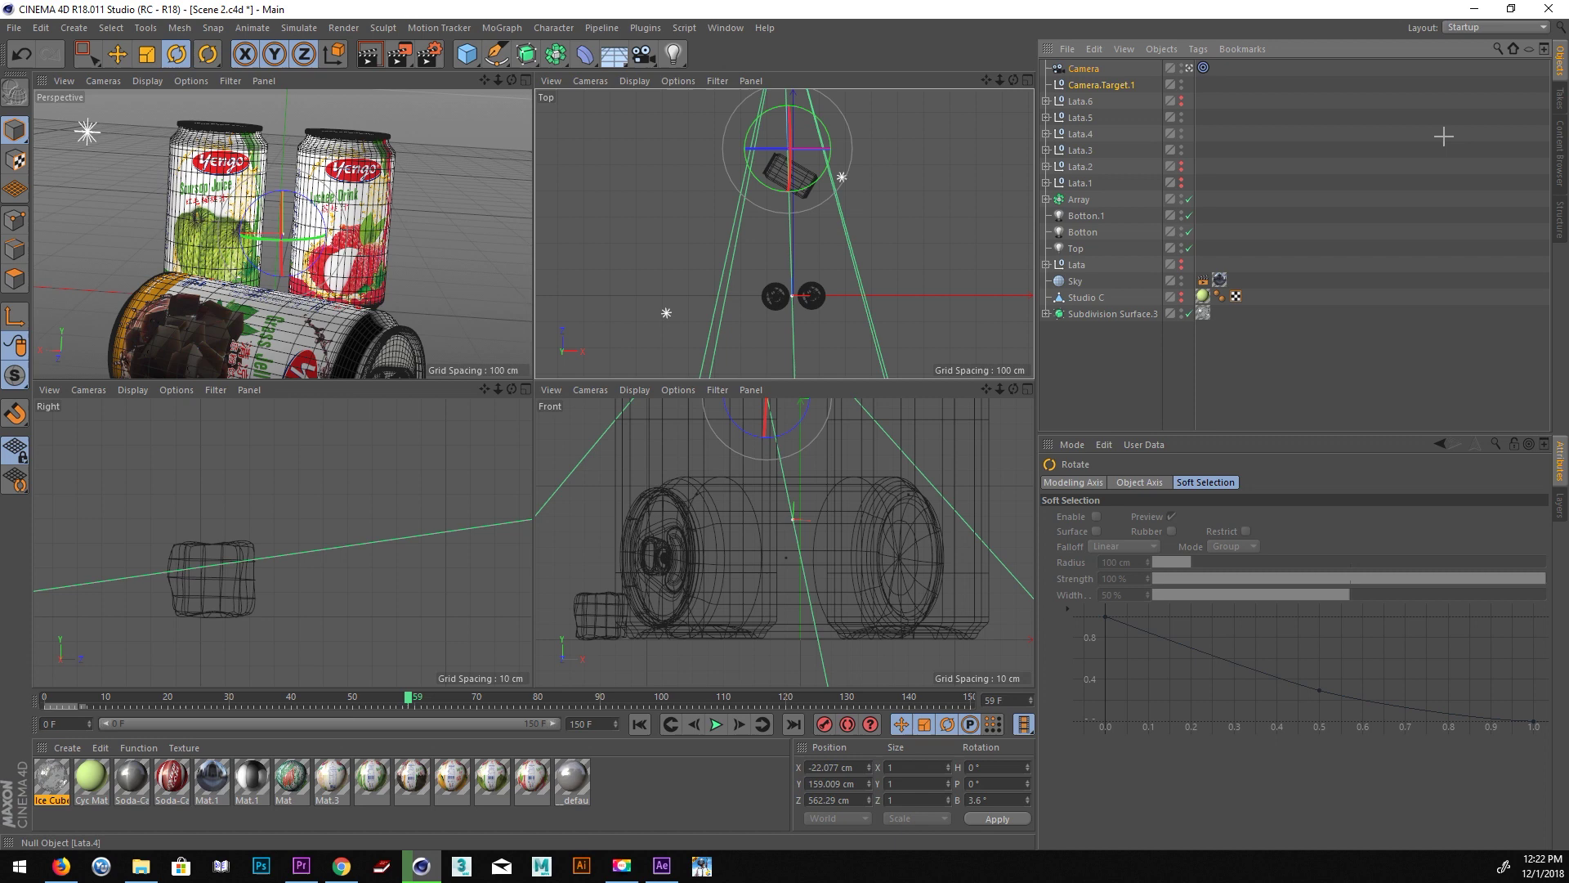
Trial-slide Lata.5 along Z, maximize the Perspective view, and undo the trial changes.
left_click(1080, 118)
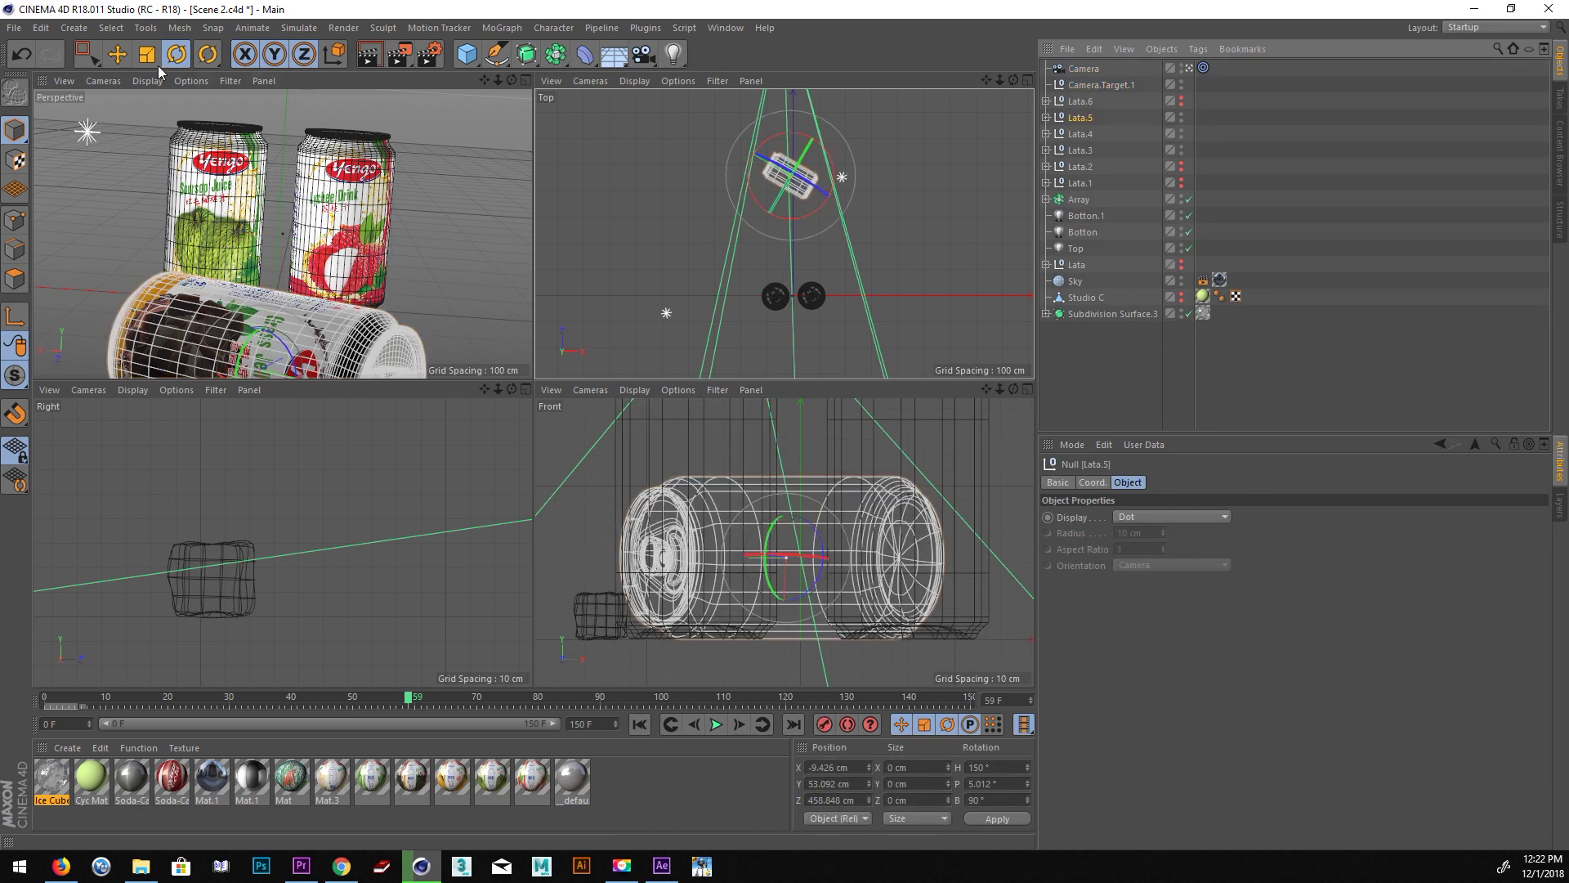
left_click(117, 54)
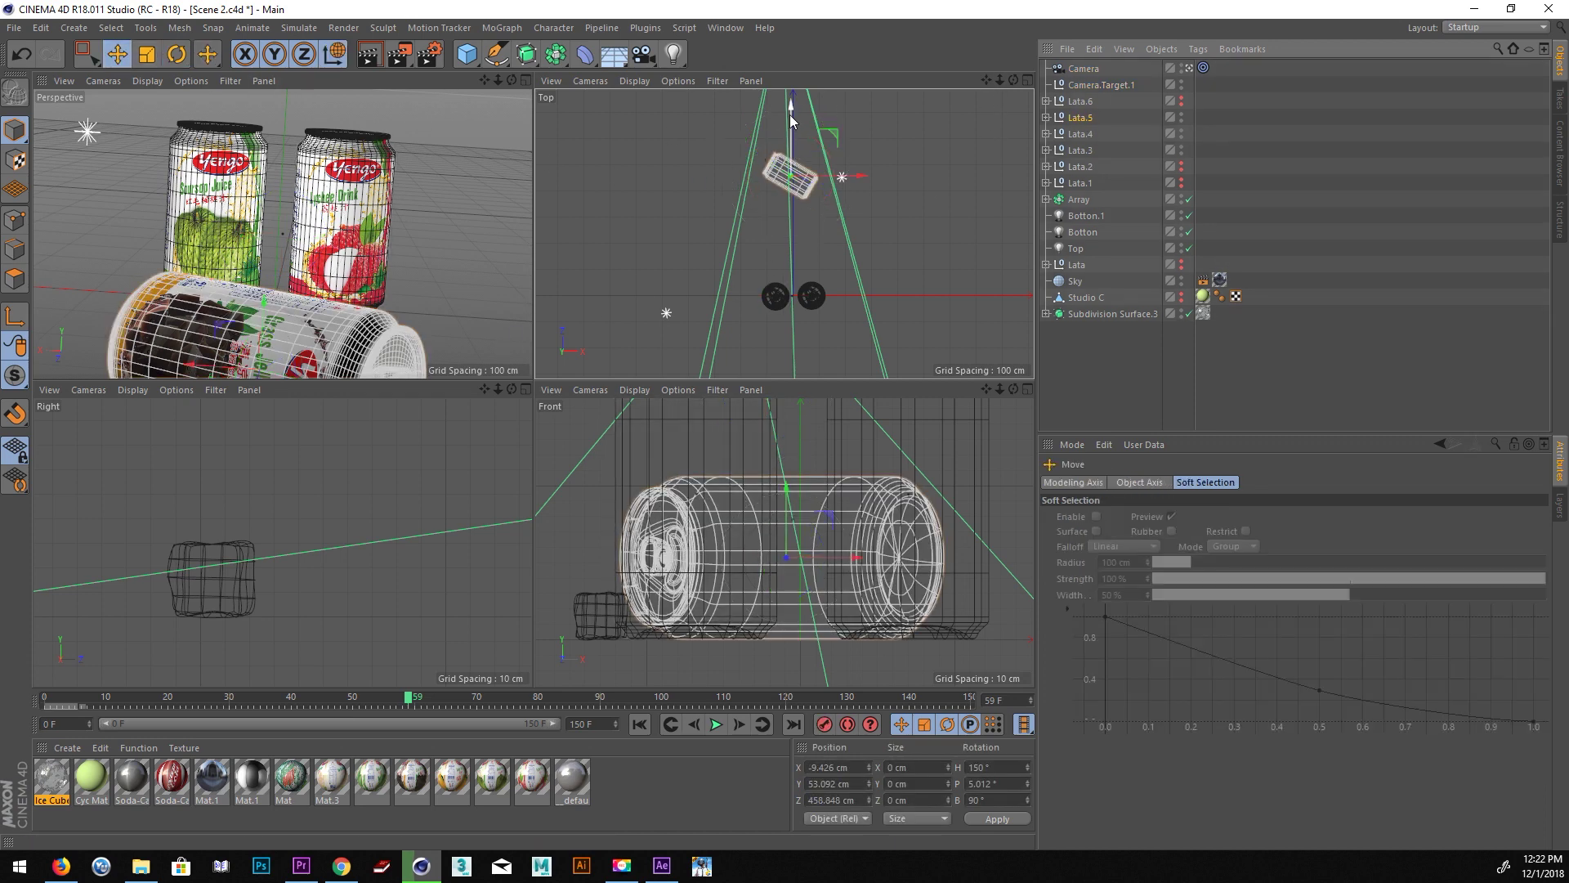
left_click_drag(792, 123, 791, 124)
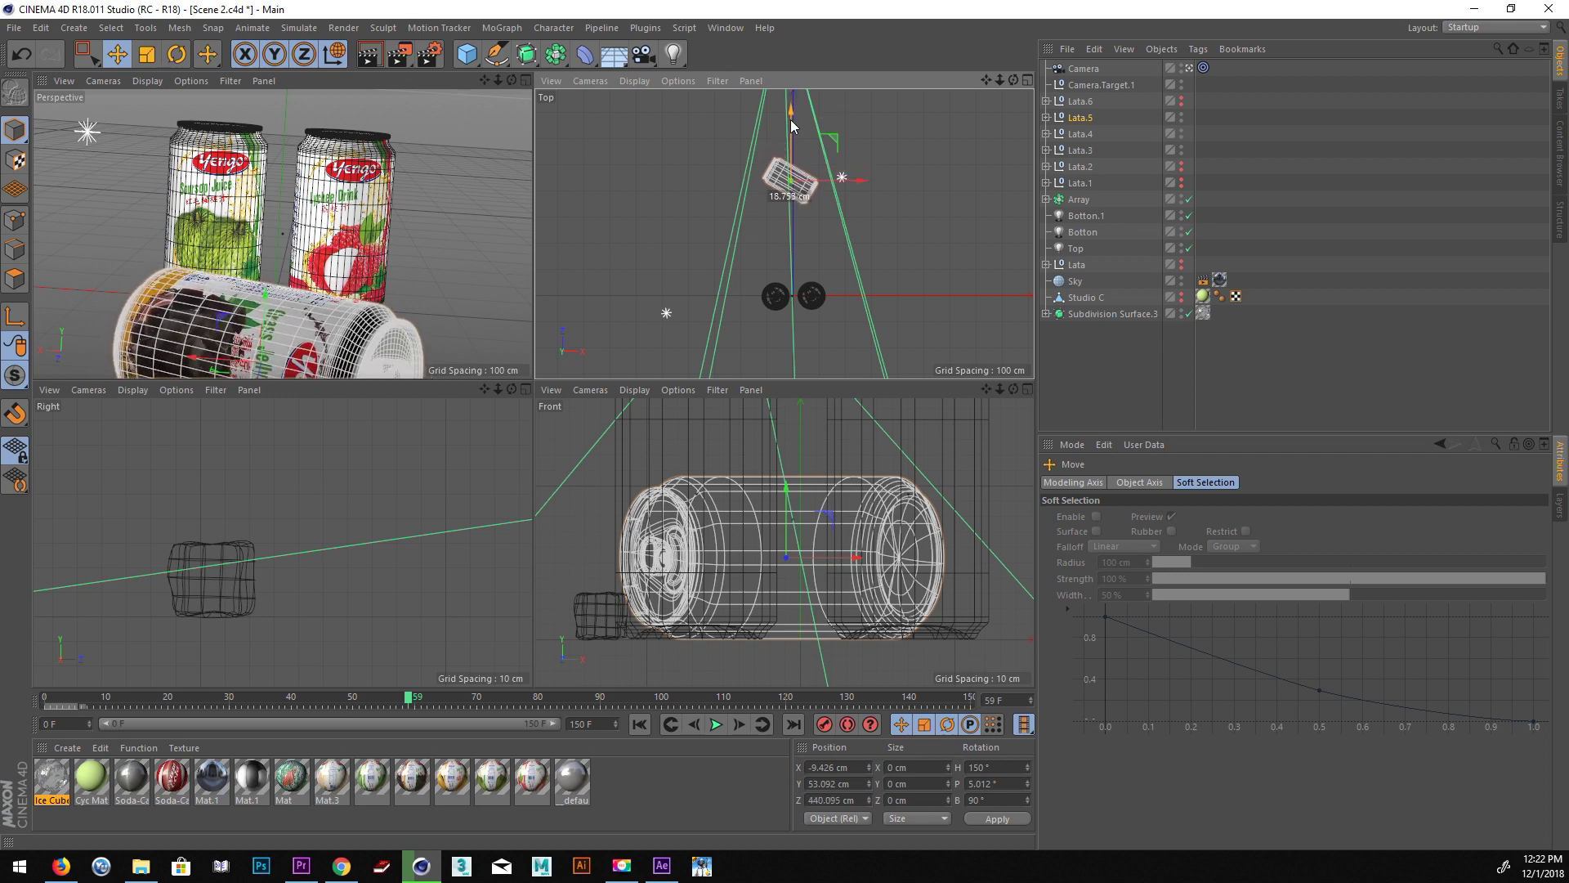
mouse_move(791, 119)
left_mouse_down()
mouse_move(788, 196)
mouse_move(787, 163)
left_mouse_up()
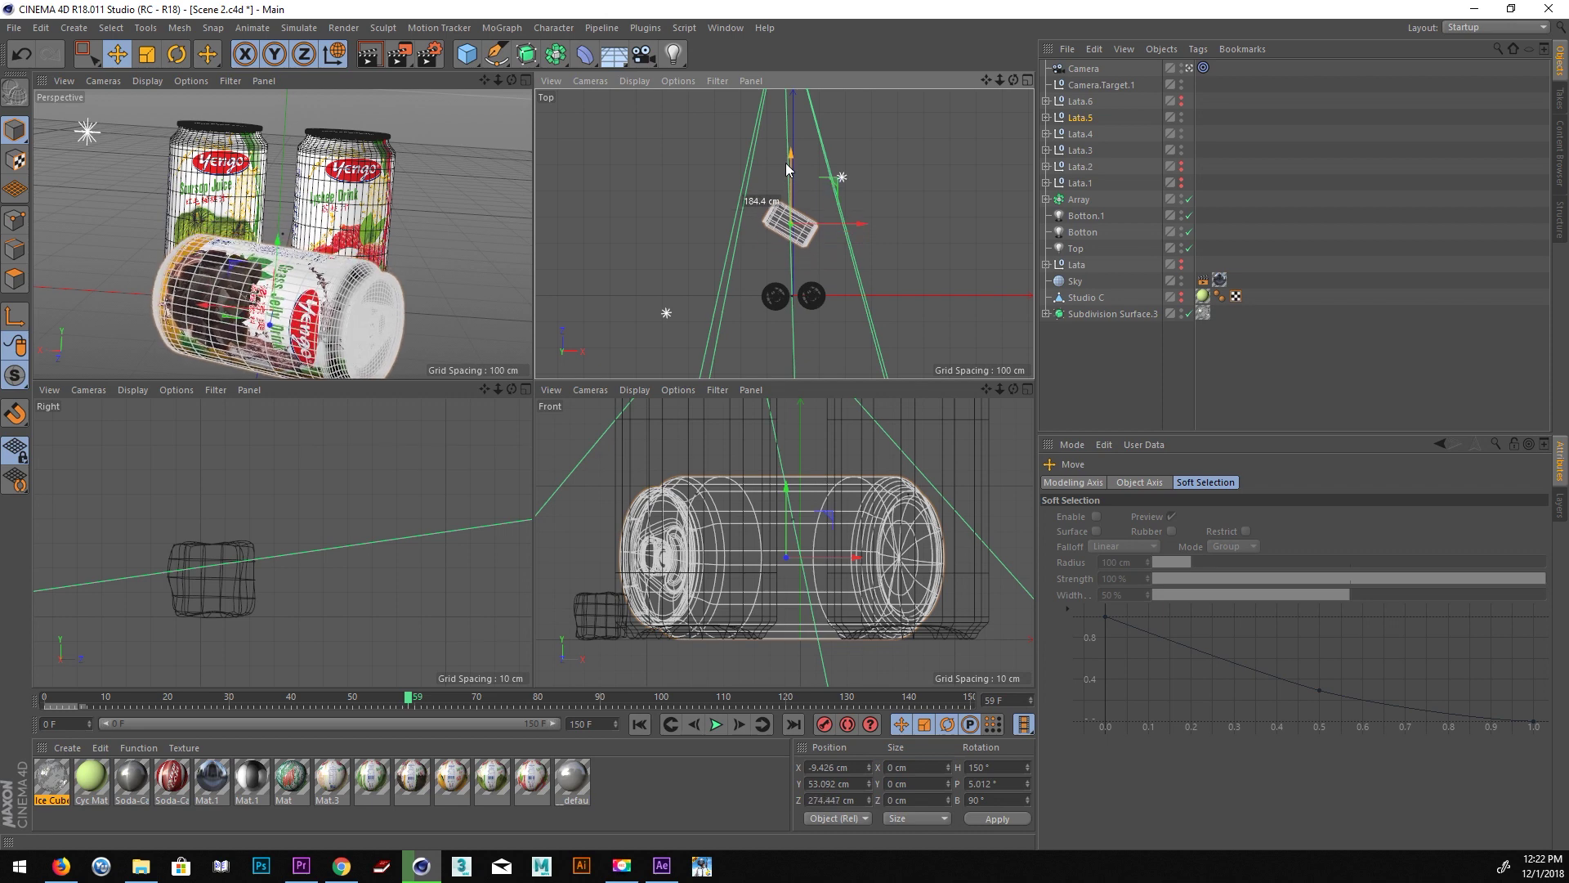
left_click_drag(786, 164, 791, 143)
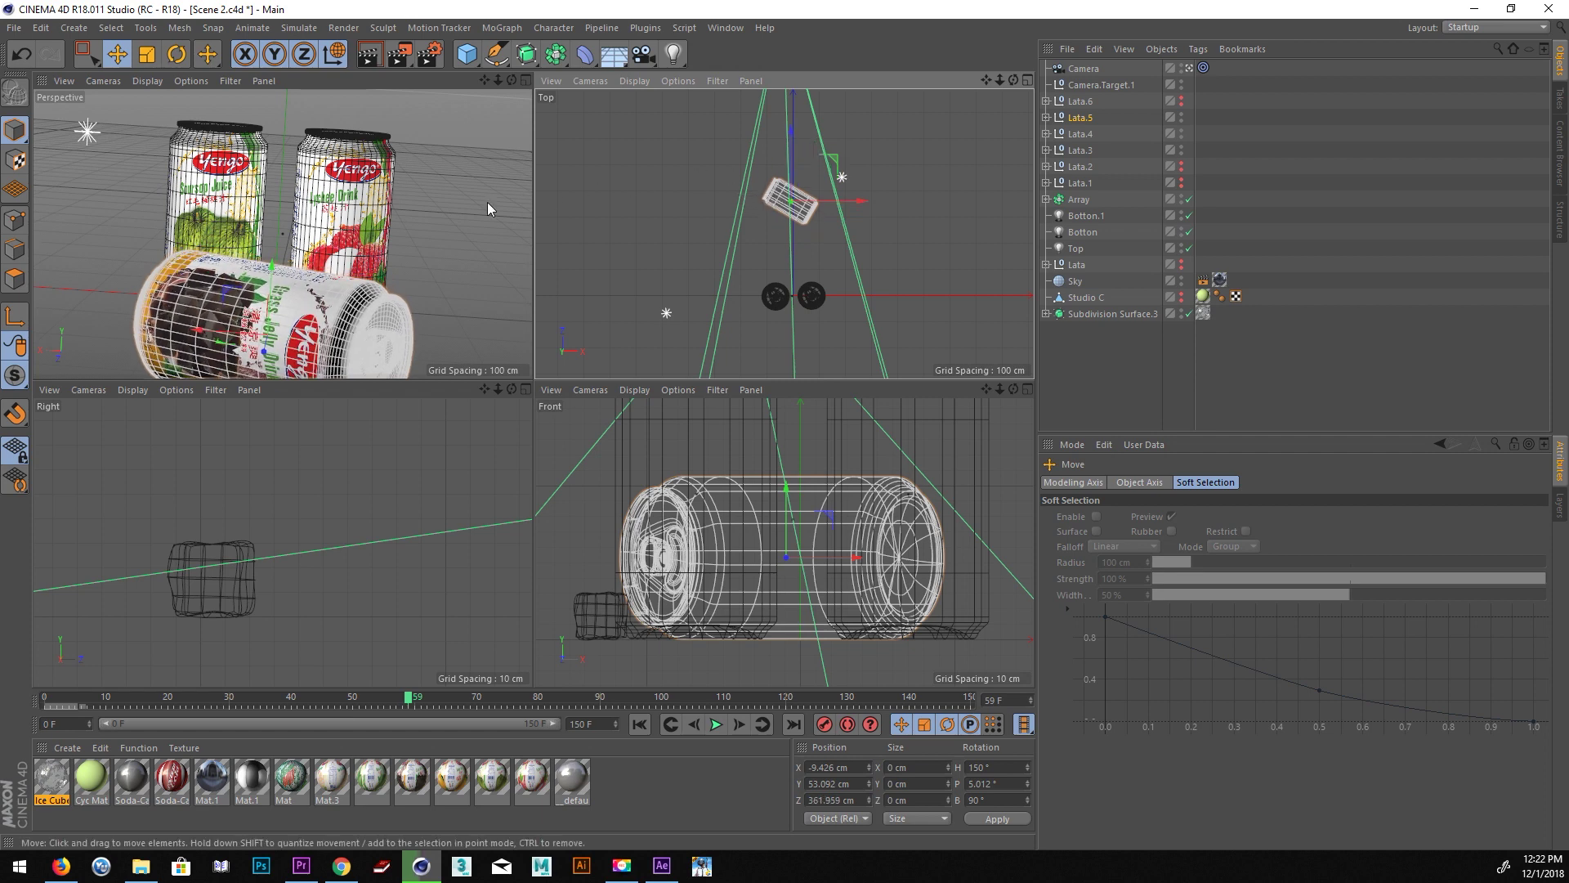
middle_click(432, 209)
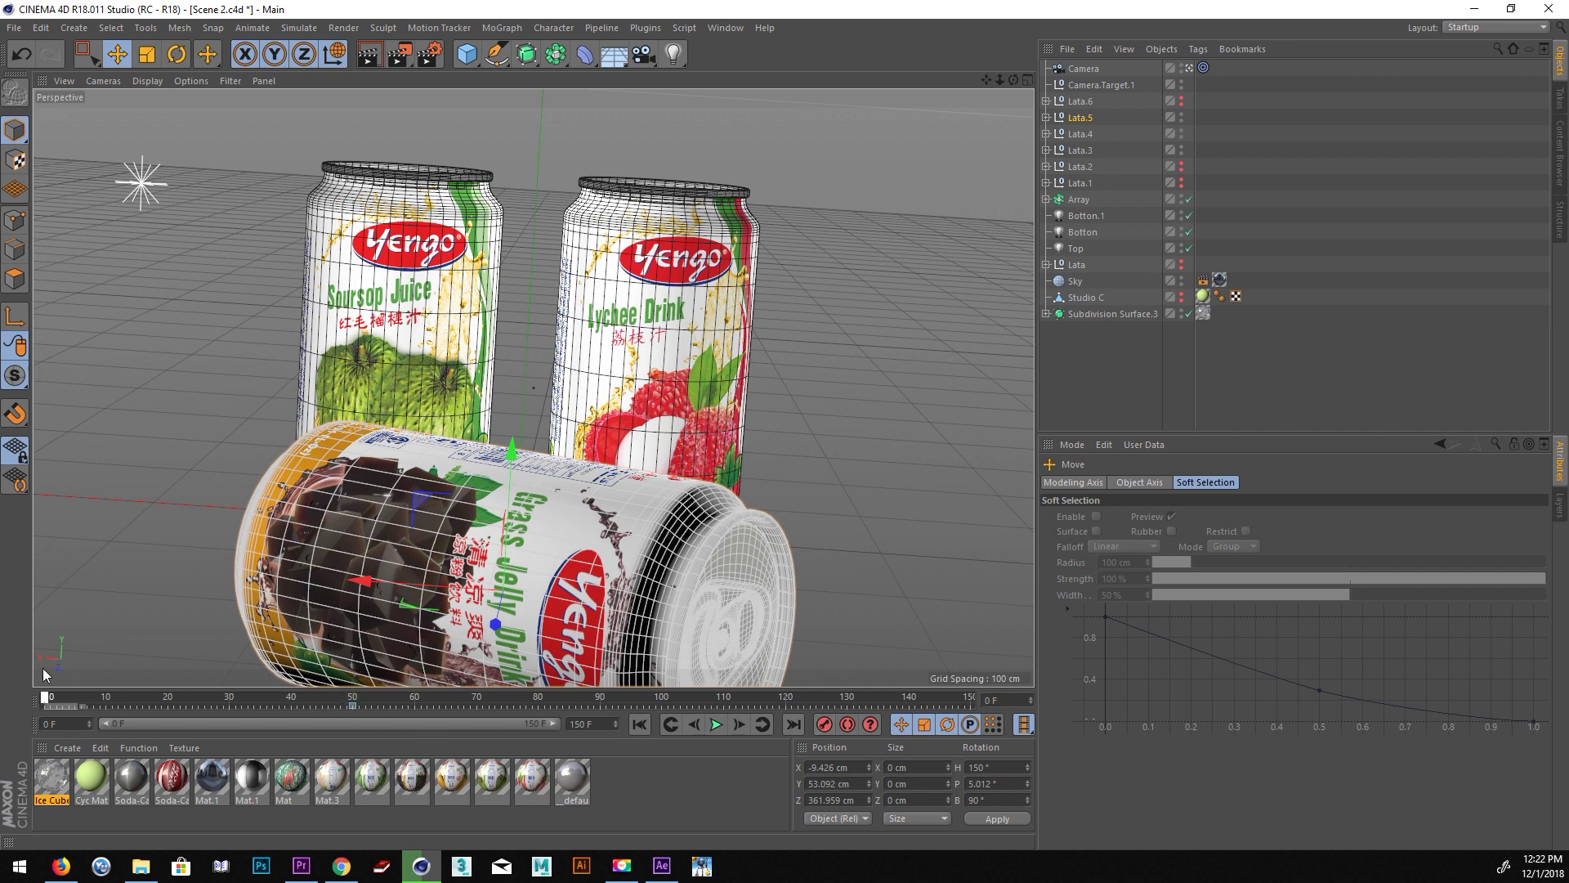
left_click(36, 57)
key("ctrl+y")
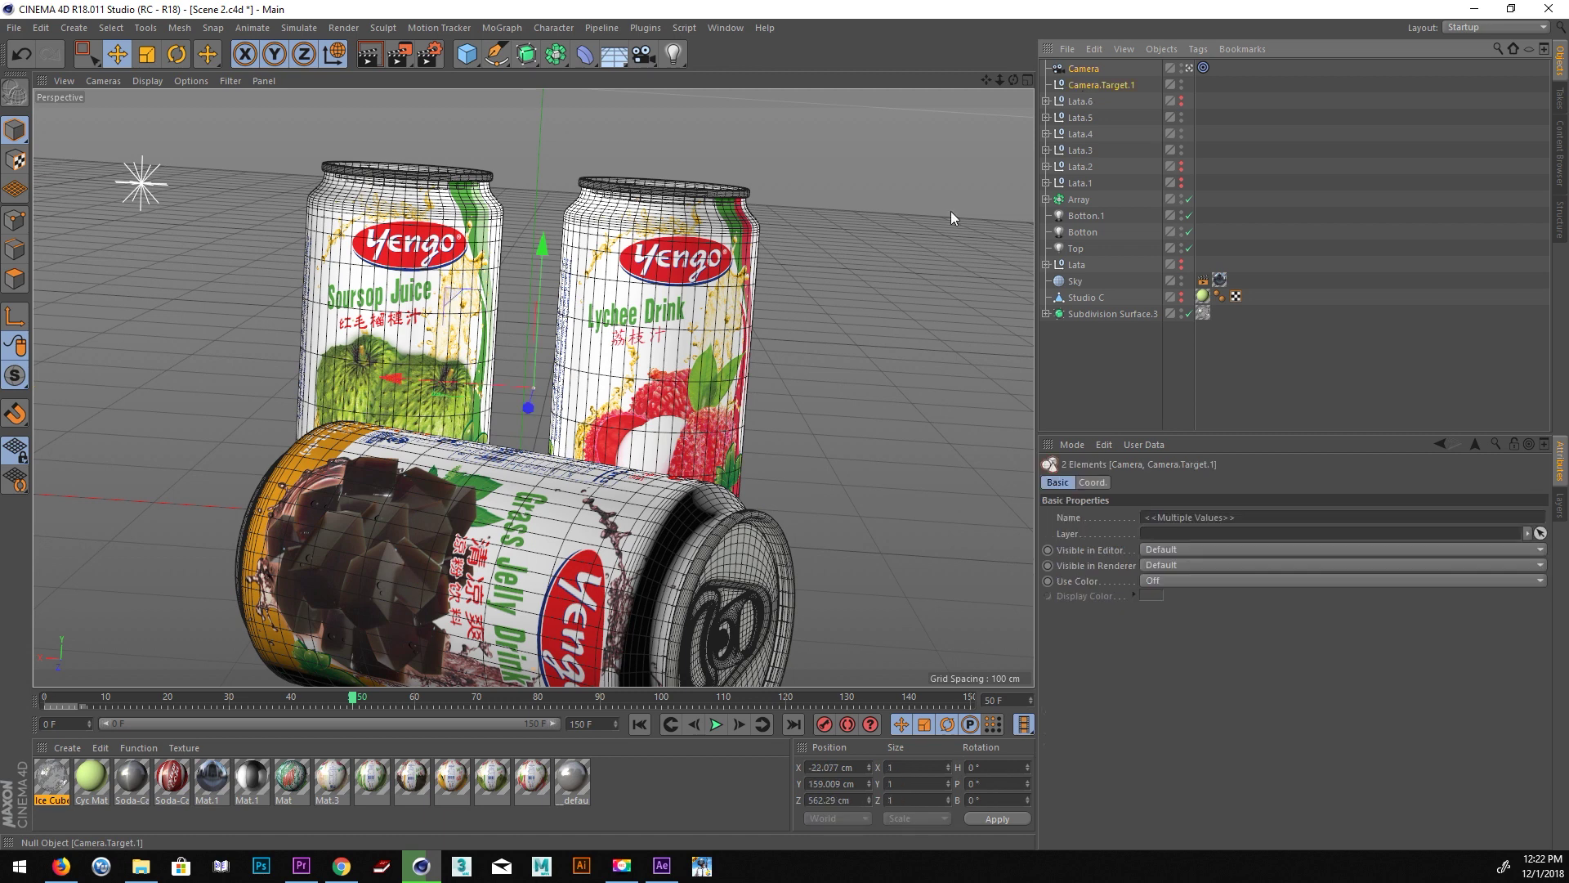
Return to four views, center the cans in the Top view, and undo an accidental shift.
middle_click(817, 305)
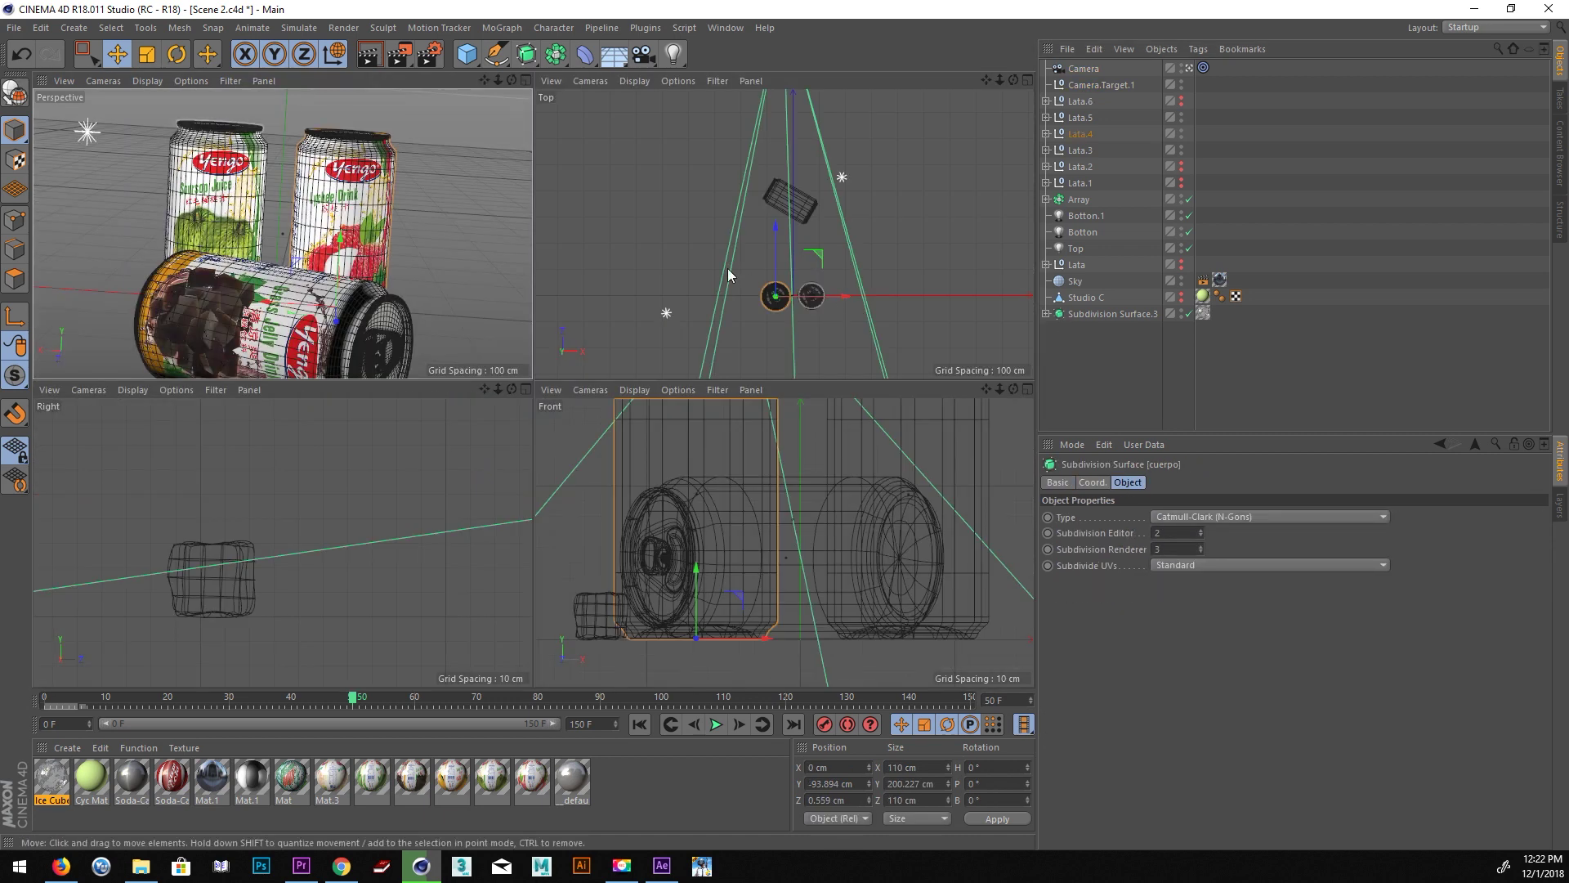
middle_click_drag(880, 266, 765, 197, "alt")
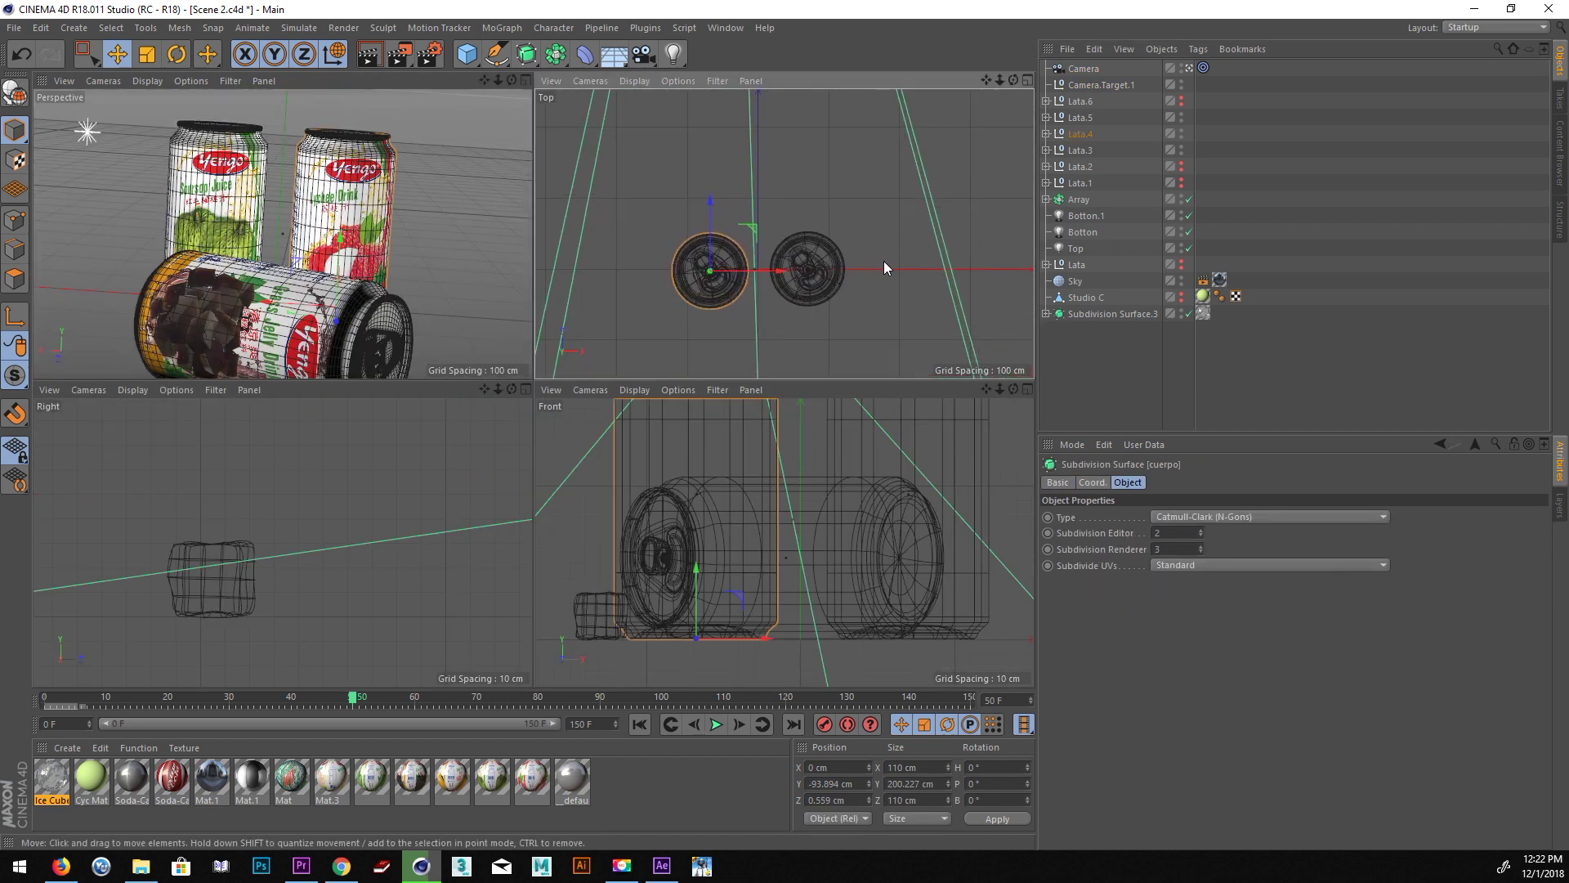
left_click_drag(788, 266, 810, 270)
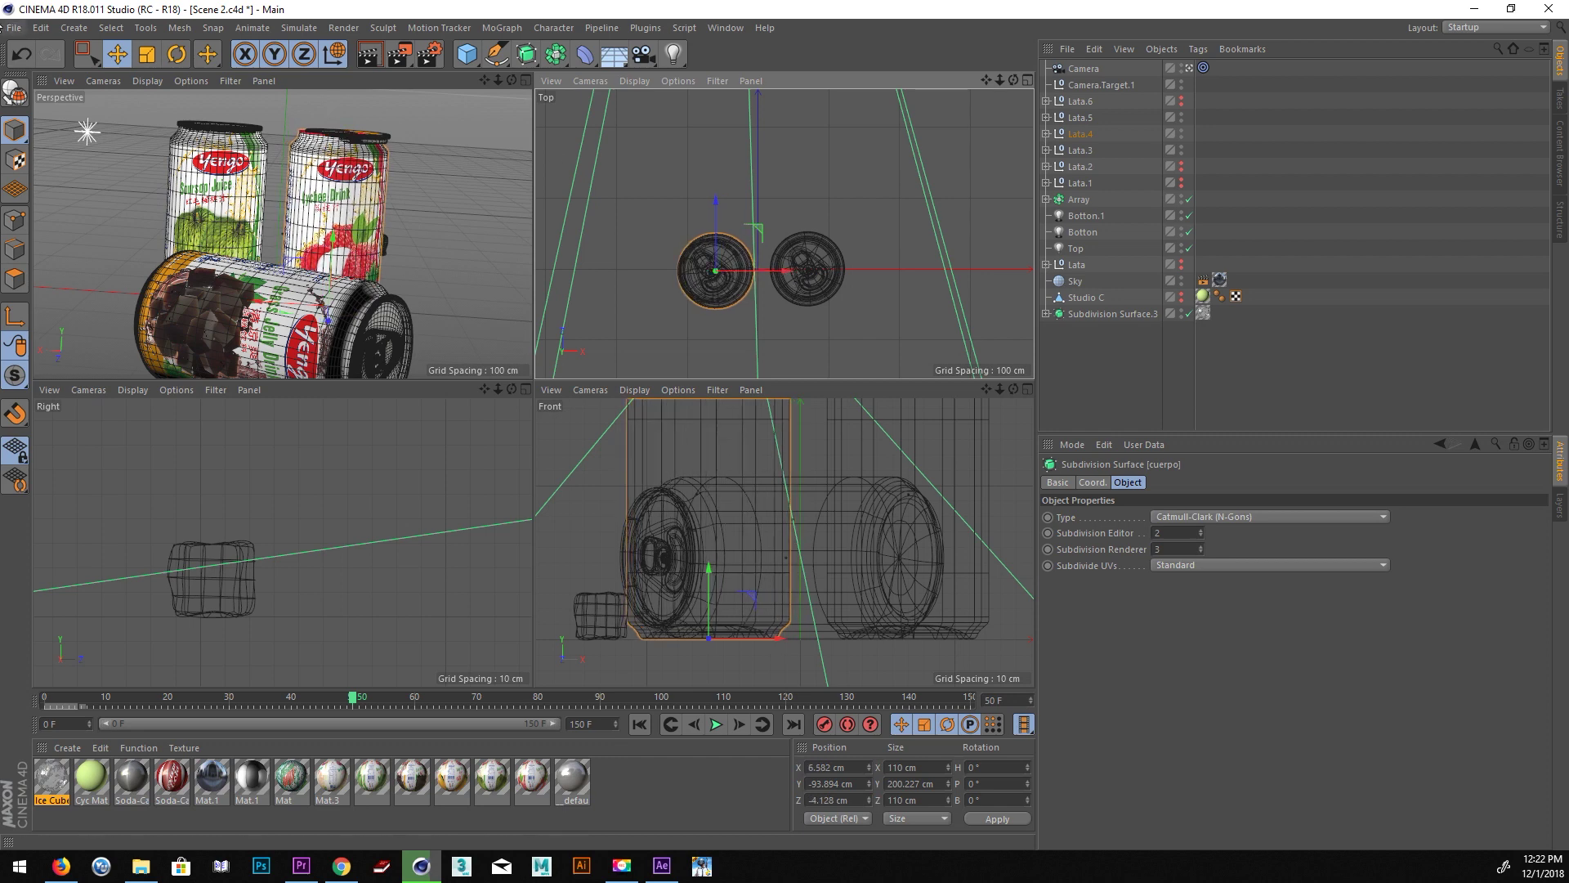
key("ctrl+z")
Slide the right upright can Lata.3 sideways to X 57.452 cm.
left_click(1081, 150)
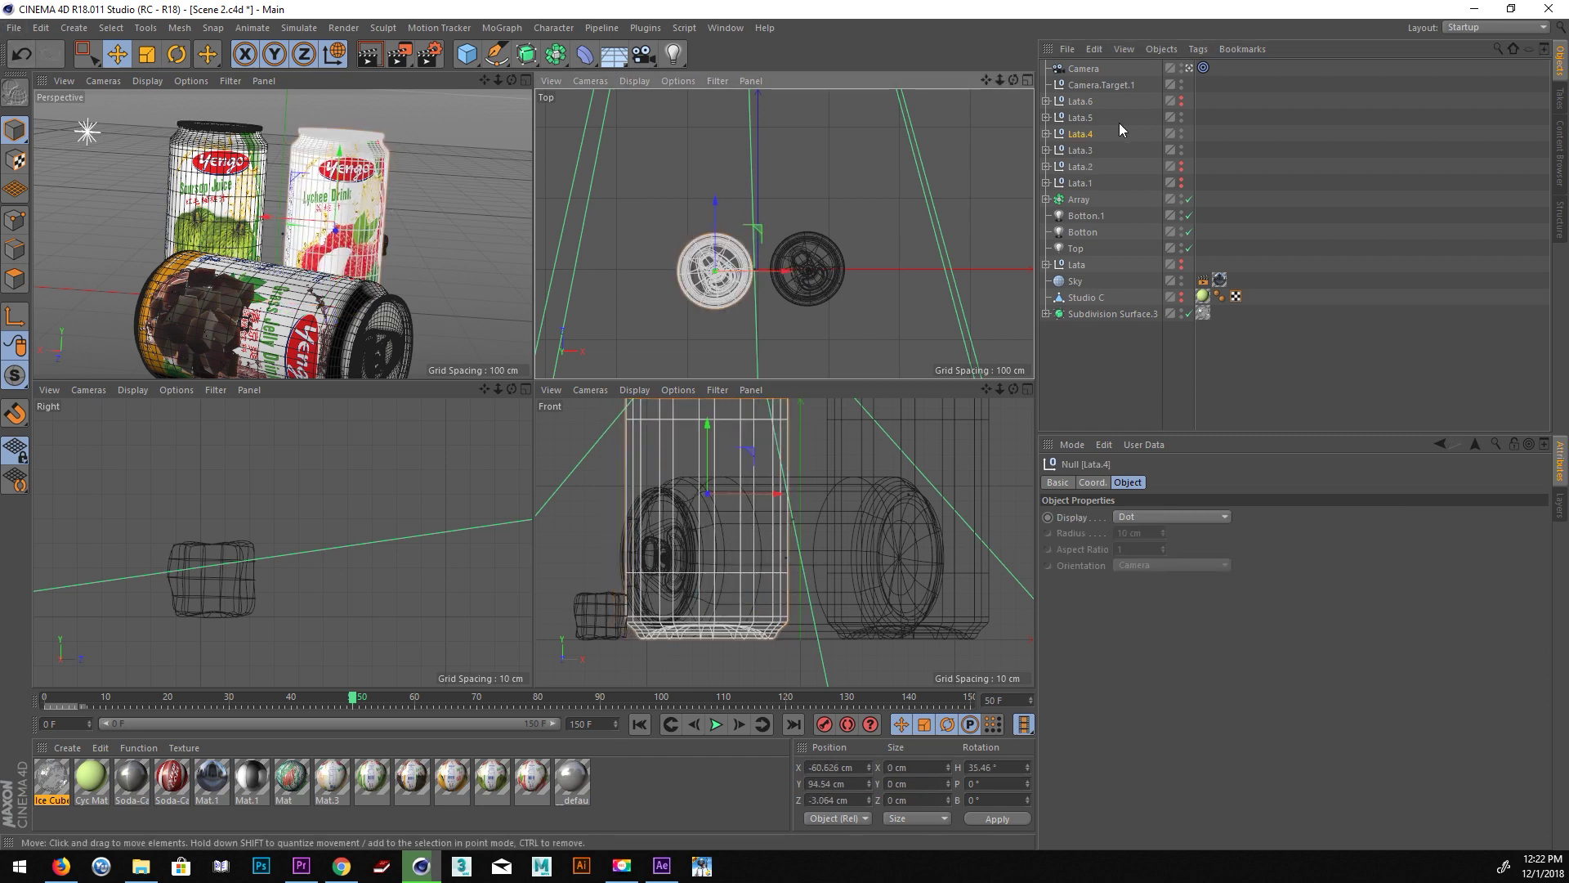
left_click_drag(878, 269, 861, 272)
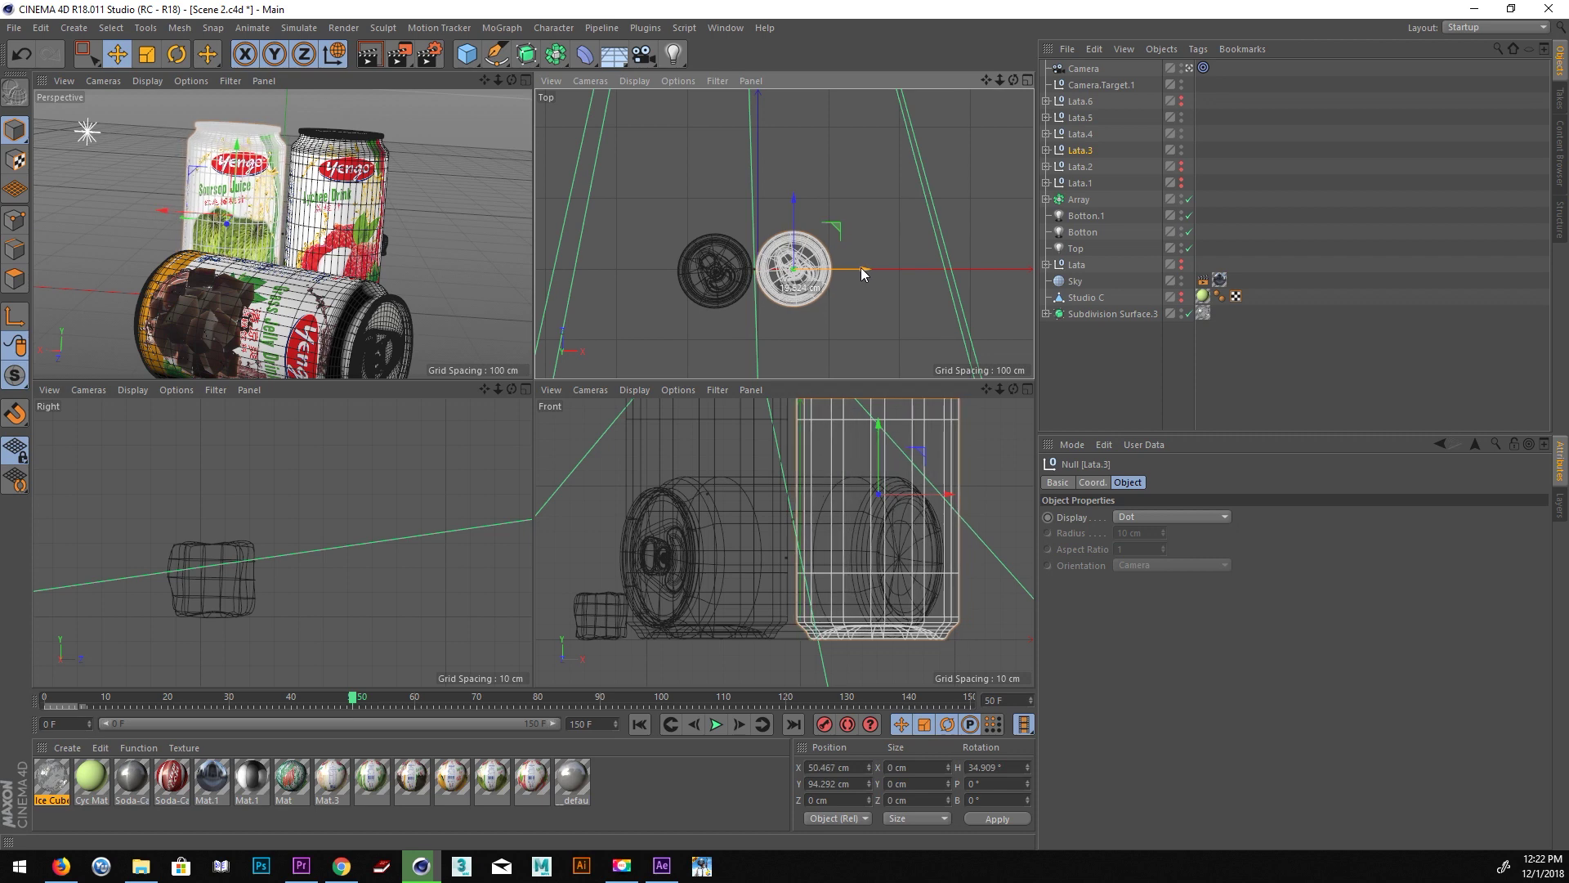
left_click_drag(861, 267, 862, 268)
scroll(845, 284, "up", 2)
scroll(844, 284, "up", 4)
left_click_drag(897, 255, 909, 257)
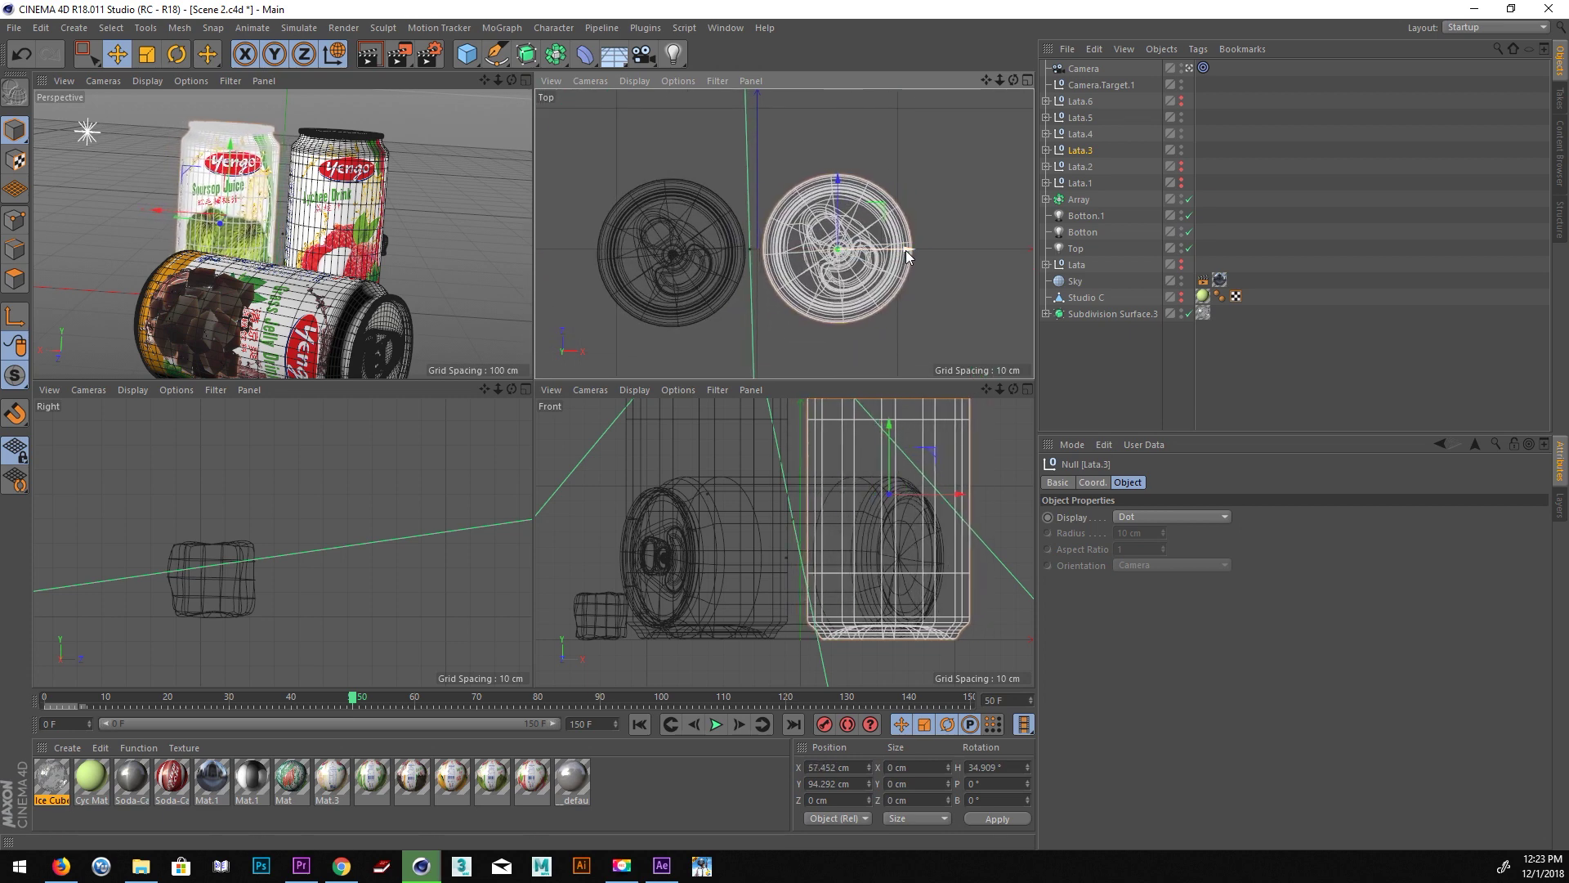
Close the gap: slide Lata.4 toward Lata.3 and nudge Lata.3 to X 55.127 cm.
left_click(1079, 164)
left_click(1079, 135)
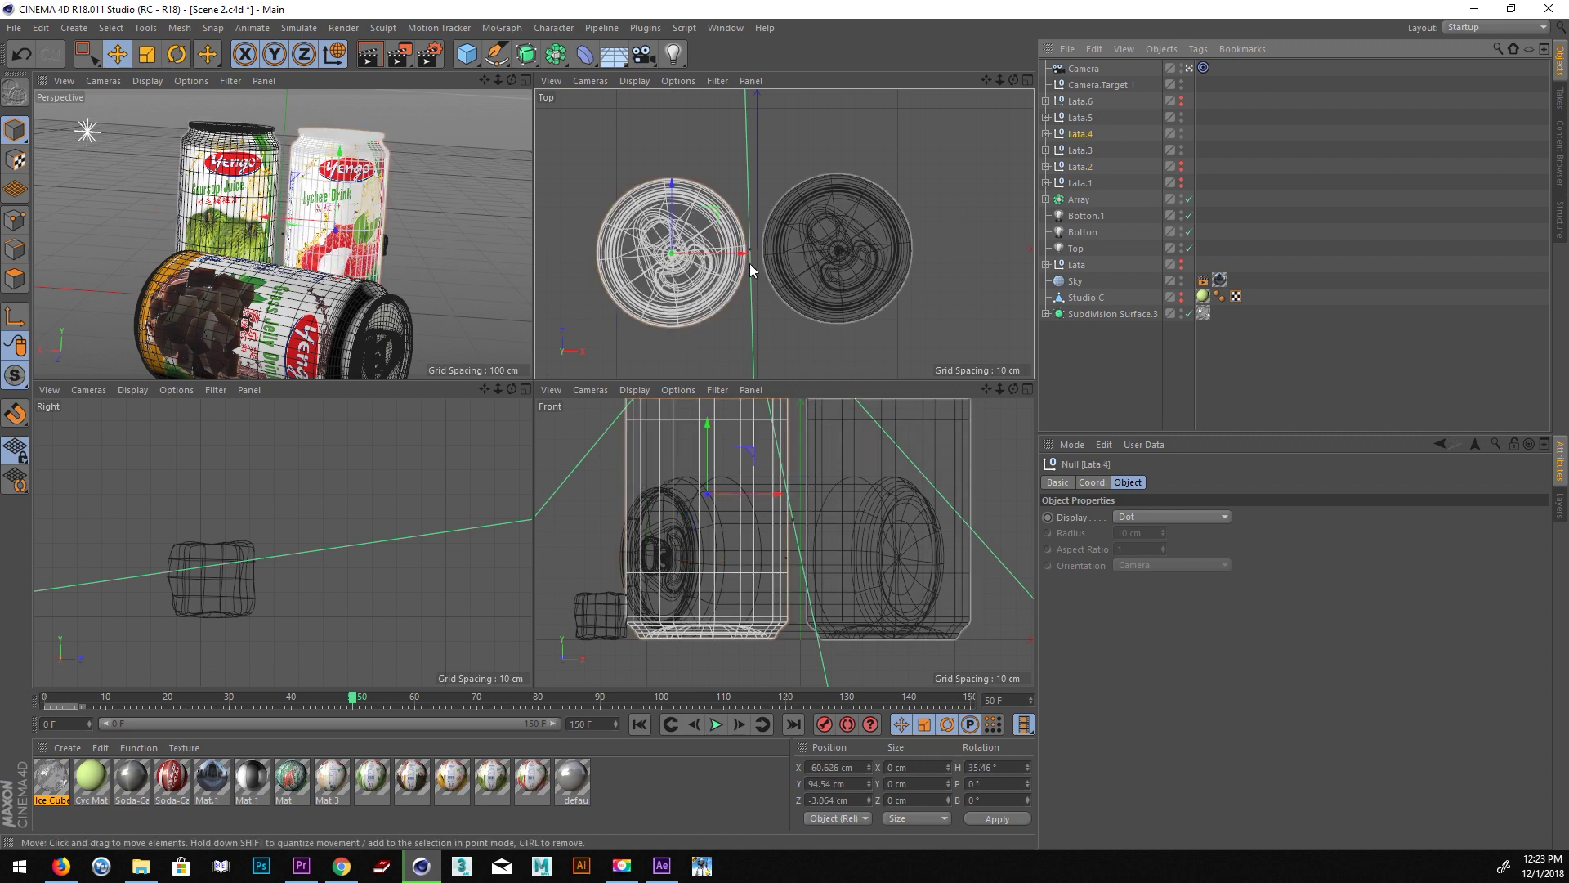
left_click_drag(740, 259, 747, 260)
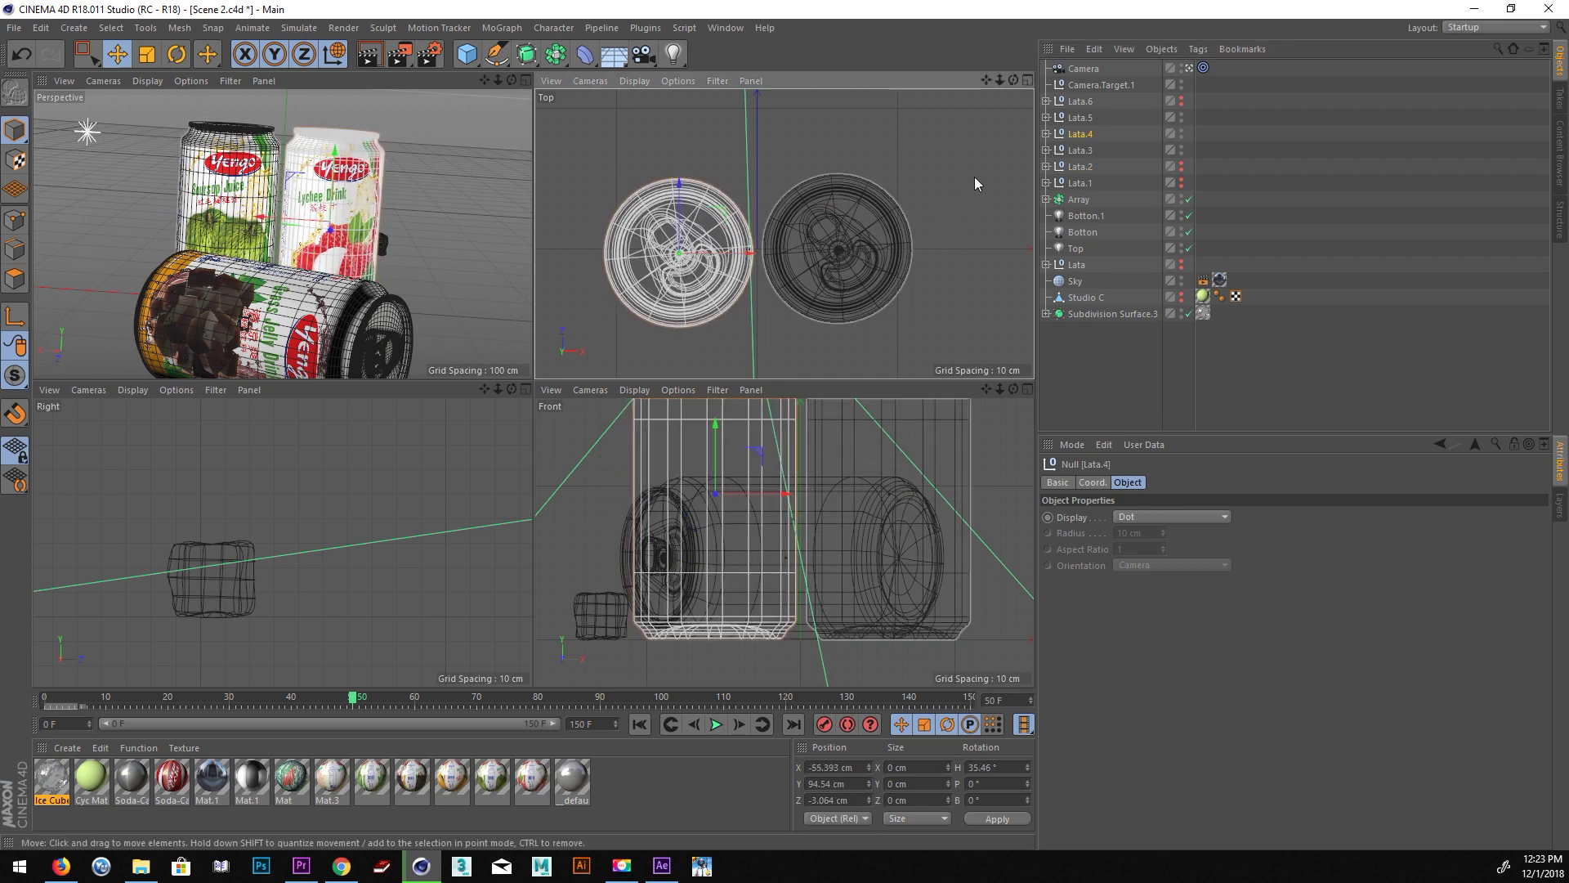
left_click(1079, 151)
left_click_drag(904, 252, 903, 253)
left_click(1253, 159)
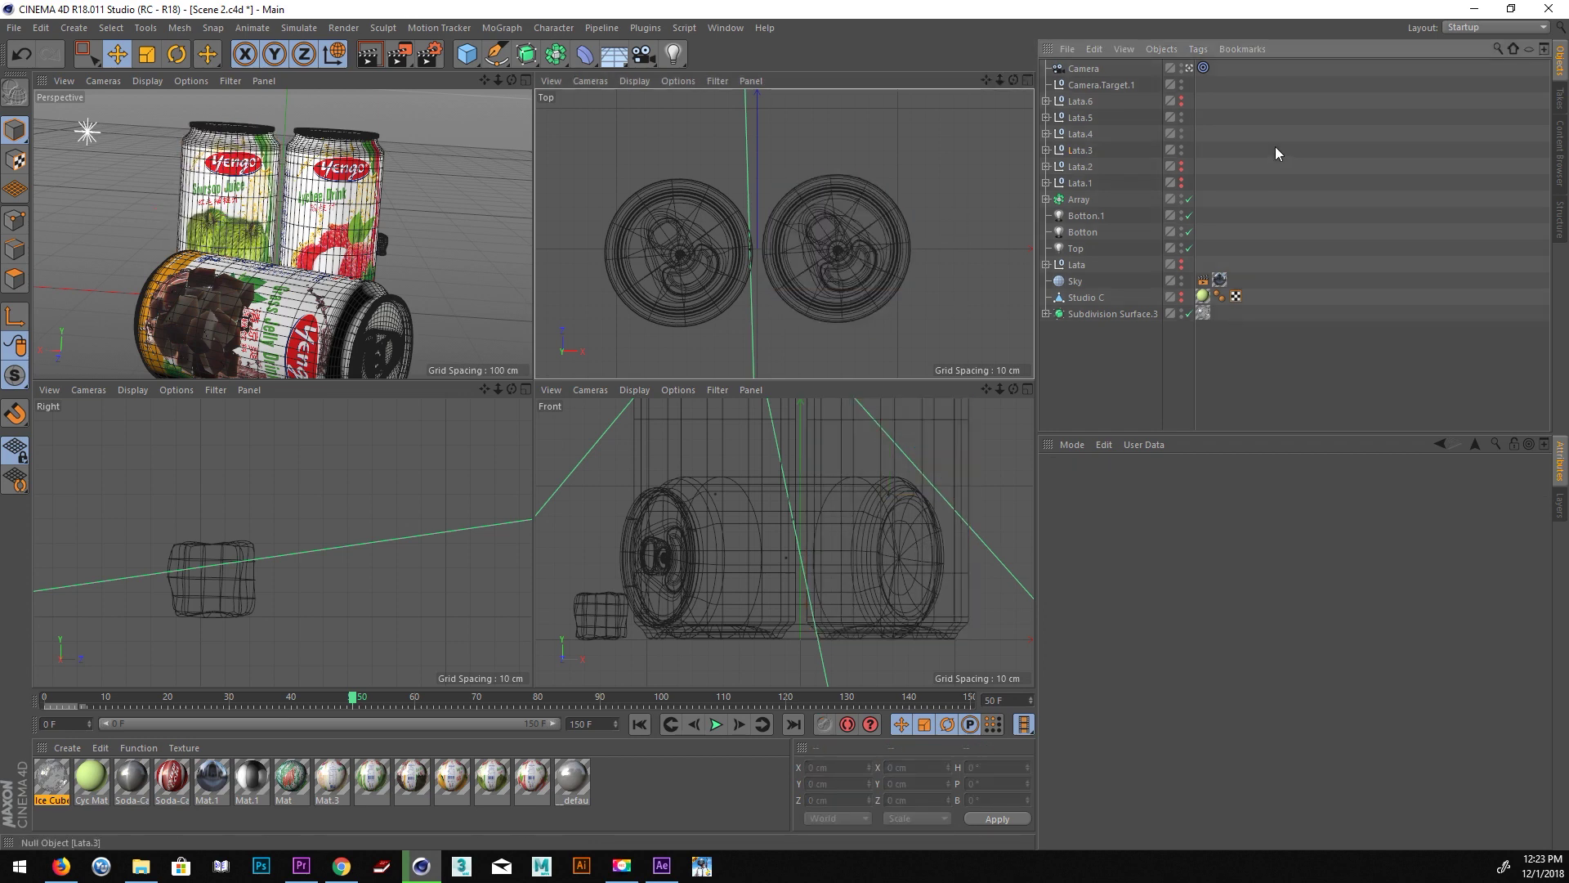
left_click(1083, 121)
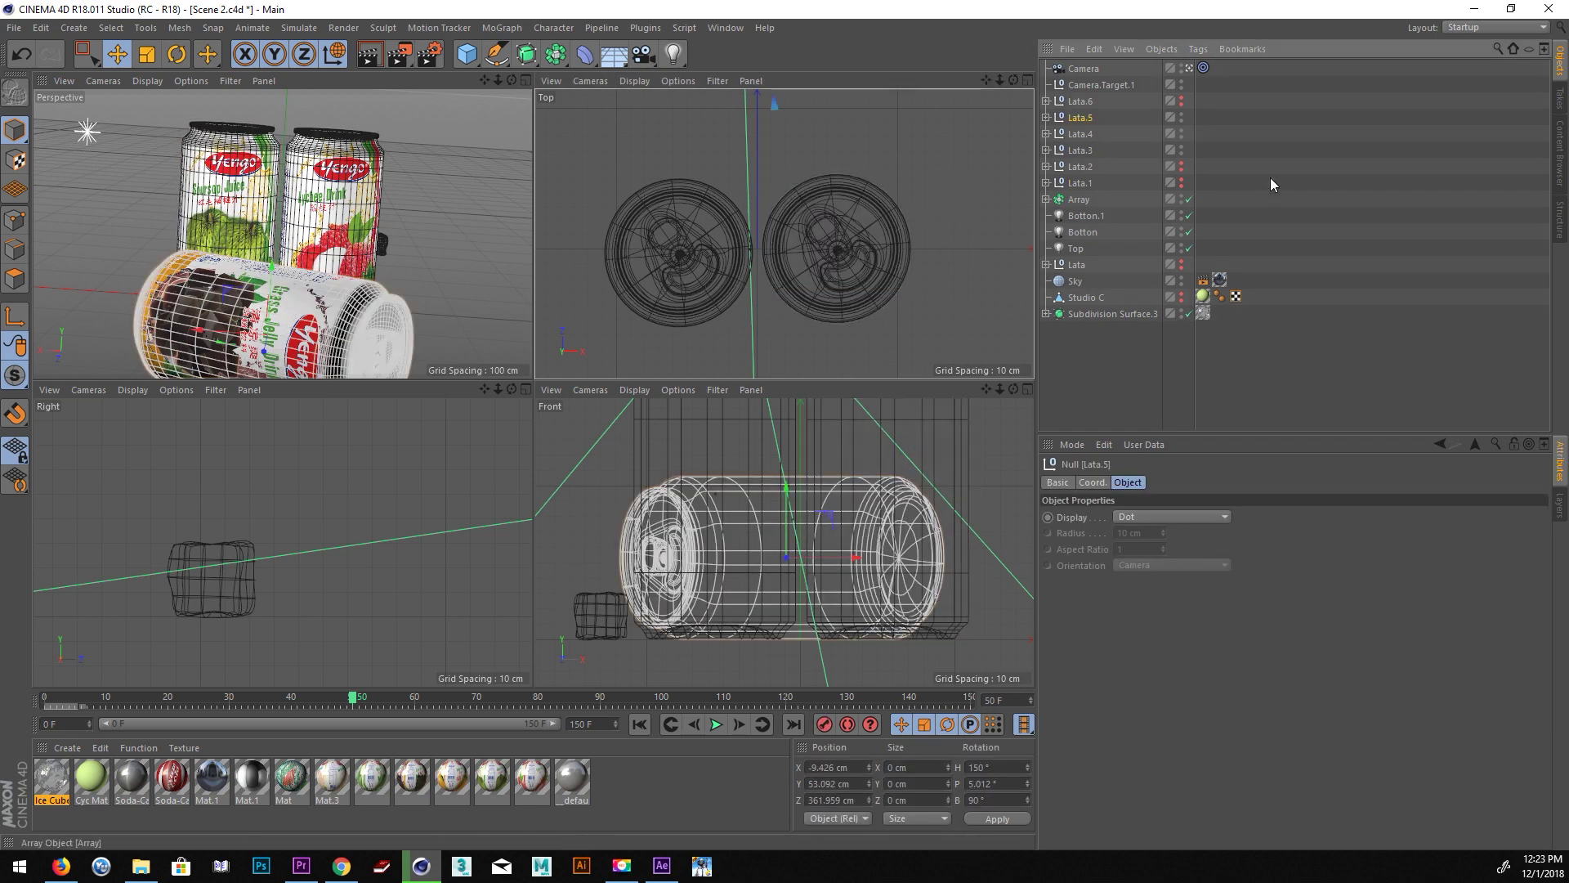
left_click(1080, 136)
left_click(762, 251)
left_click_drag(930, 248, 926, 248)
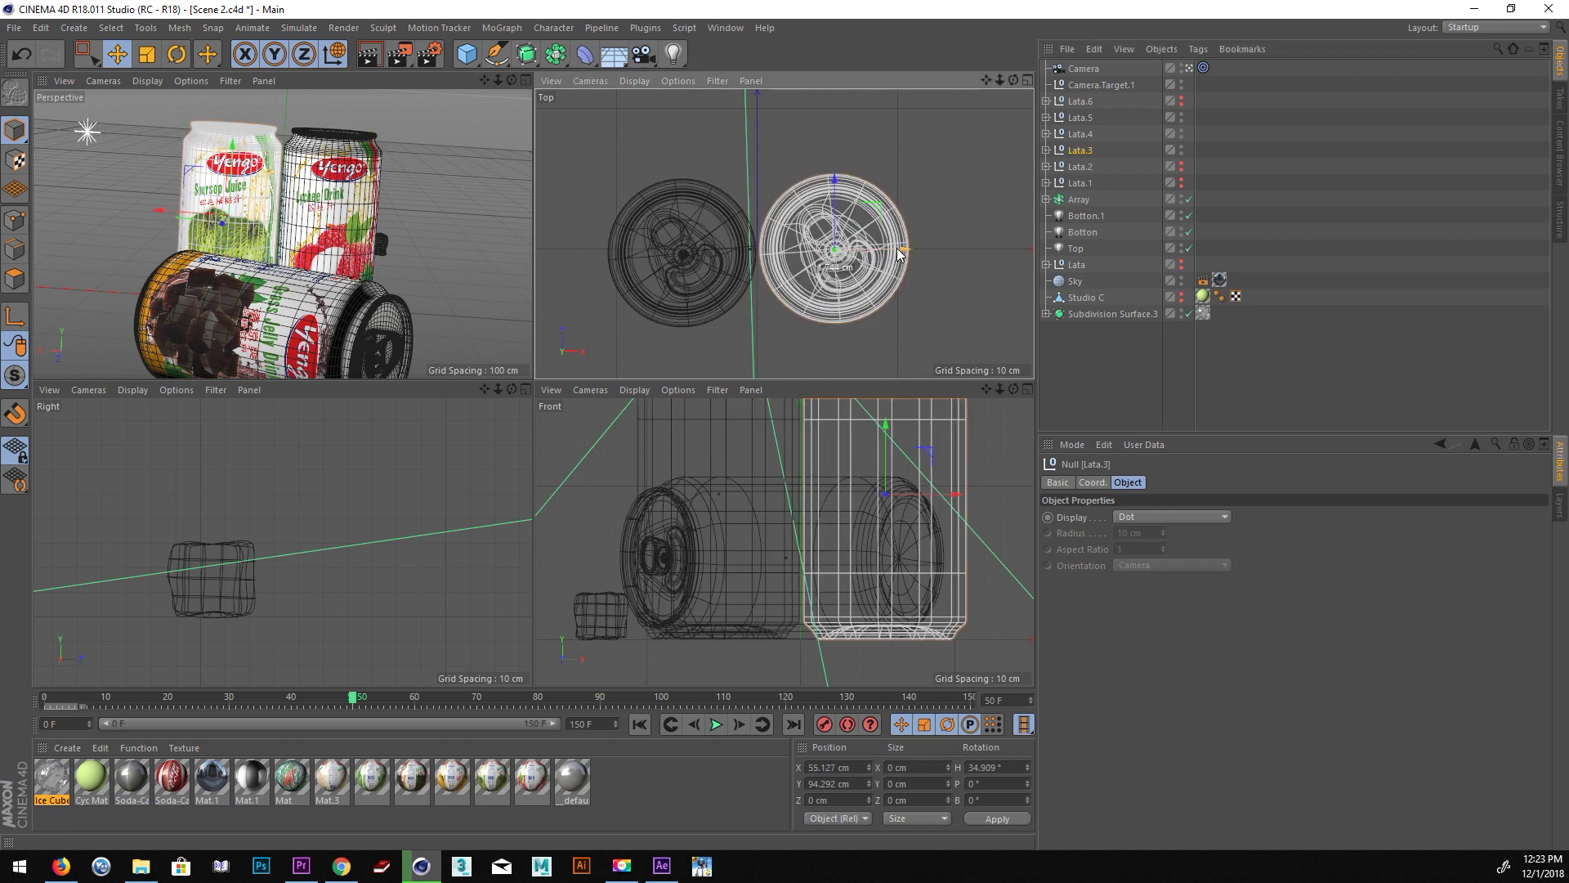
Set the playhead back to frame 50 and select the camera with its target.
left_click(360, 699)
left_click_drag(357, 699, 352, 699)
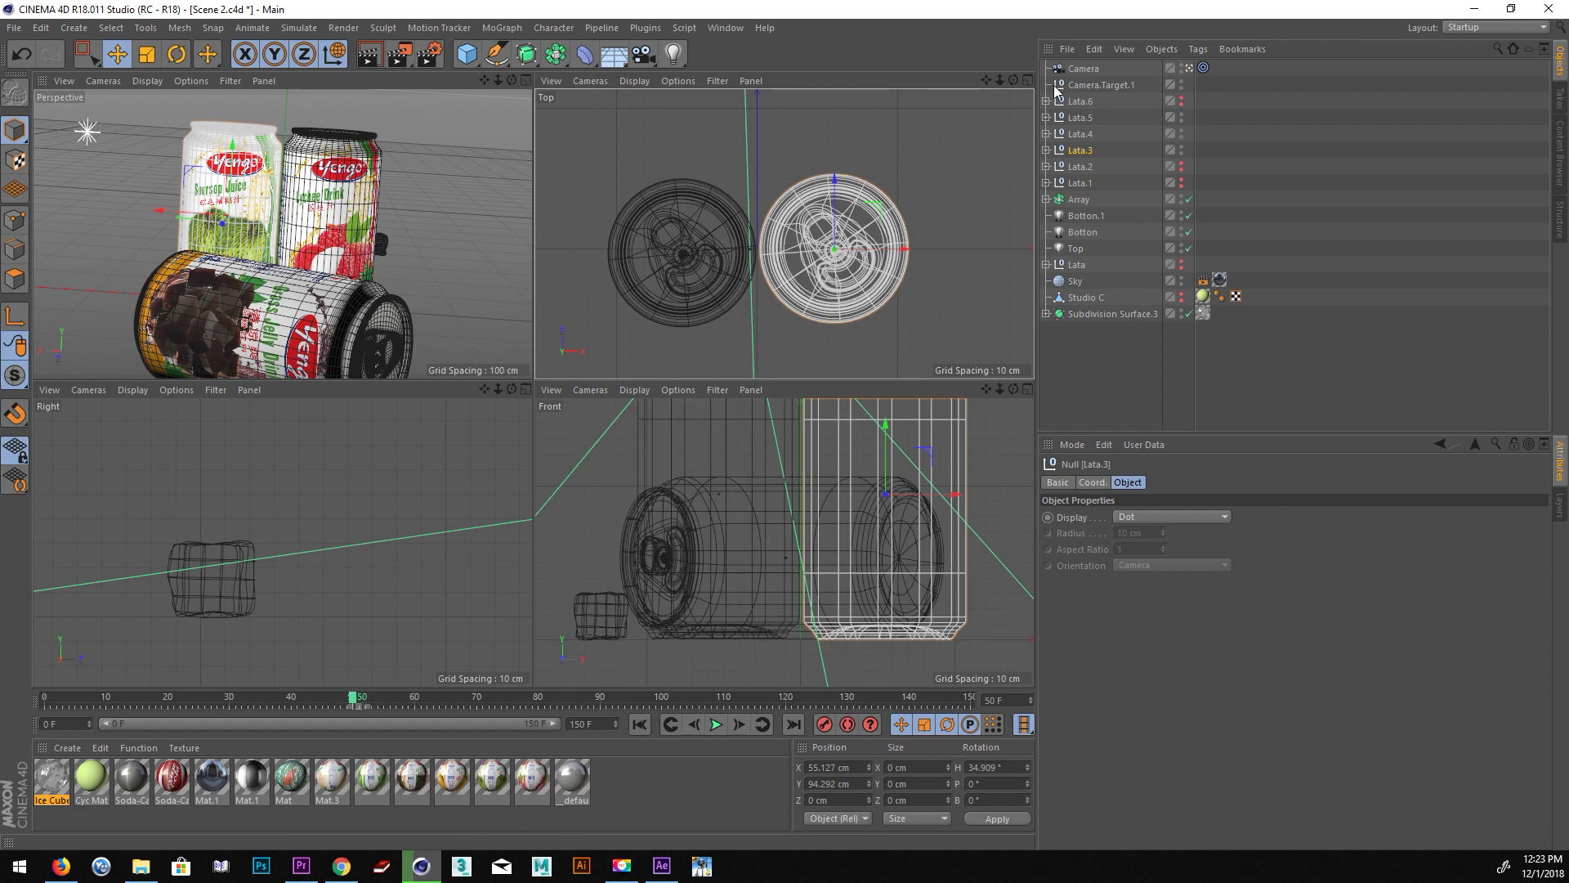
left_click(750, 233)
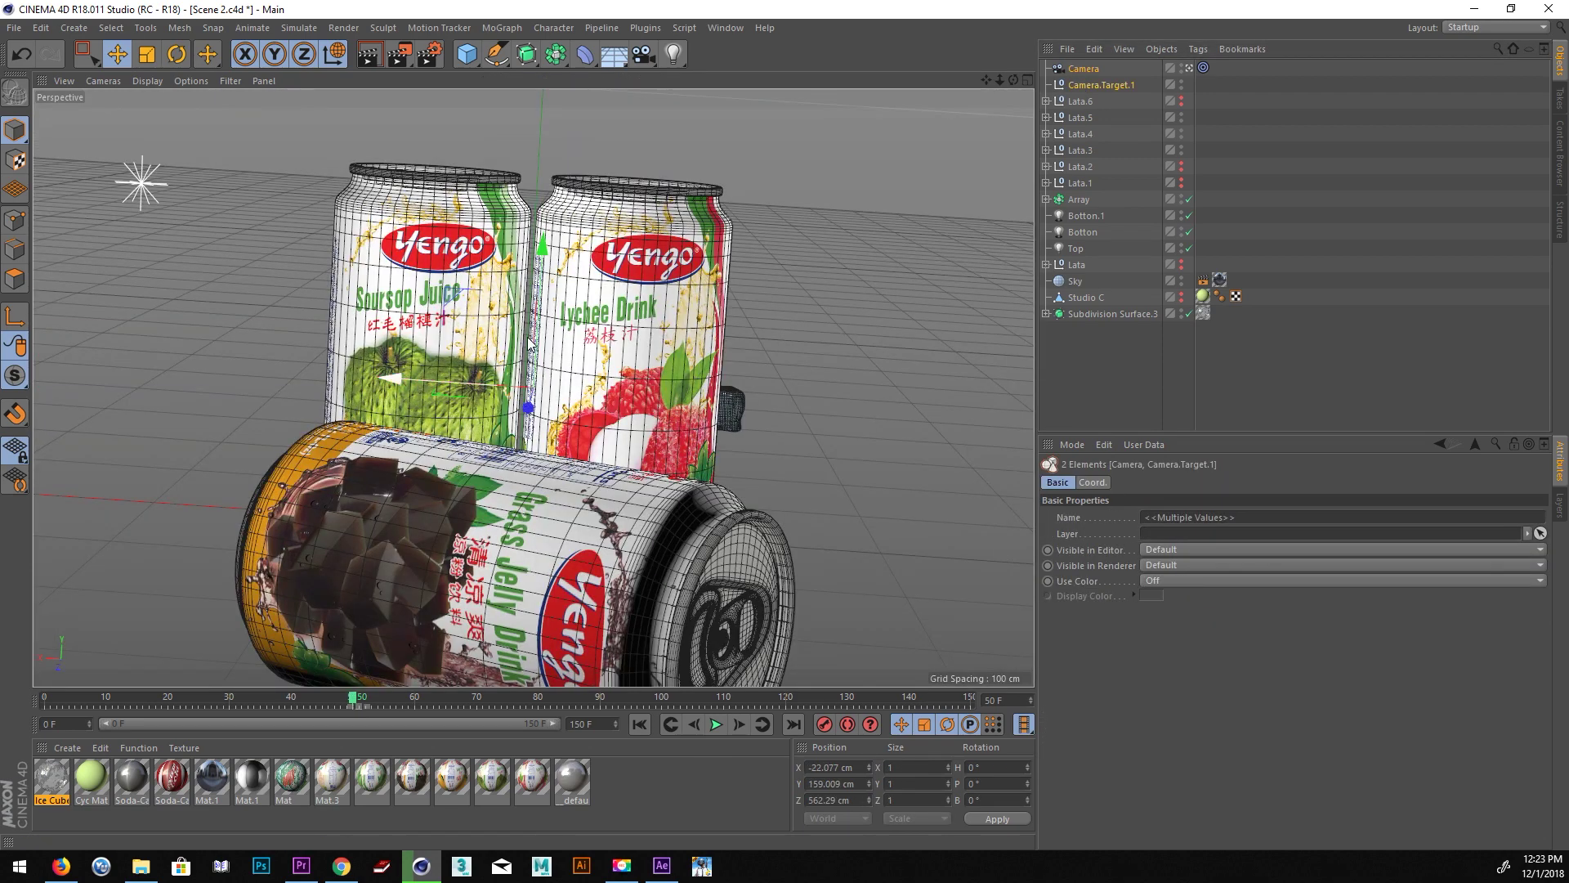
Lower the camera rig slightly and rewind the timeline toward frame 0.
left_click_drag(541, 246, 538, 291)
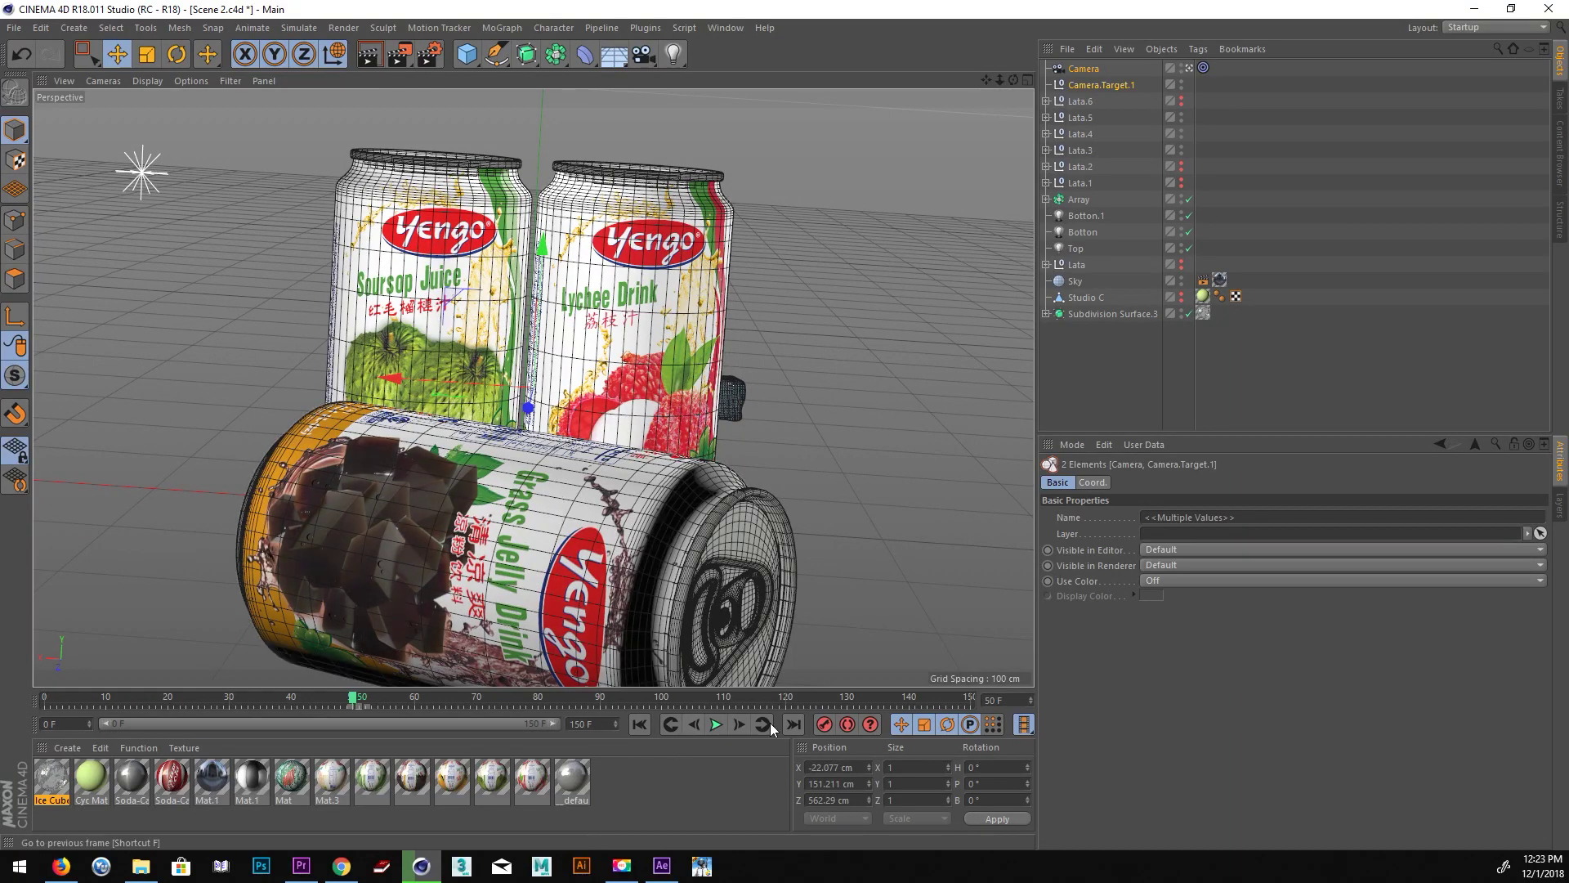
left_click_drag(345, 696, 178, 681)
left_click(301, 866)
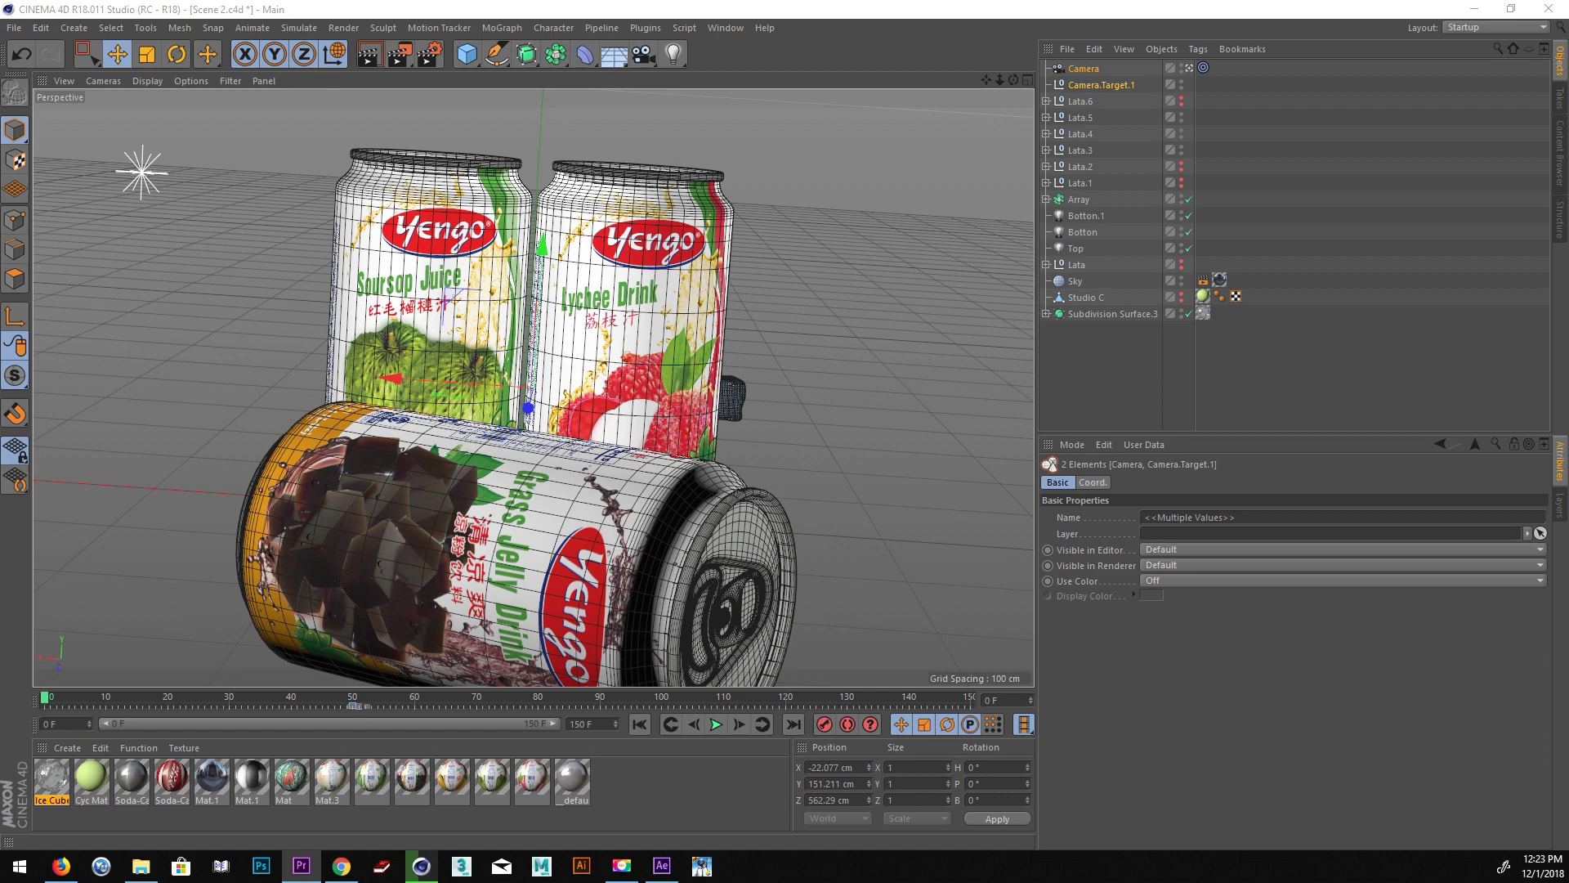
Shift the camera target along Z in the Top view to X 2.846 cm, Z 544.406 cm.
mouse_move(302, 655)
left_mouse_down("alt")
mouse_move(368, 577)
mouse_move(301, 612)
mouse_move(477, 551)
mouse_move(685, 450)
mouse_move(713, 389)
mouse_move(785, 327)
mouse_move(1030, 237)
left_mouse_up("alt")
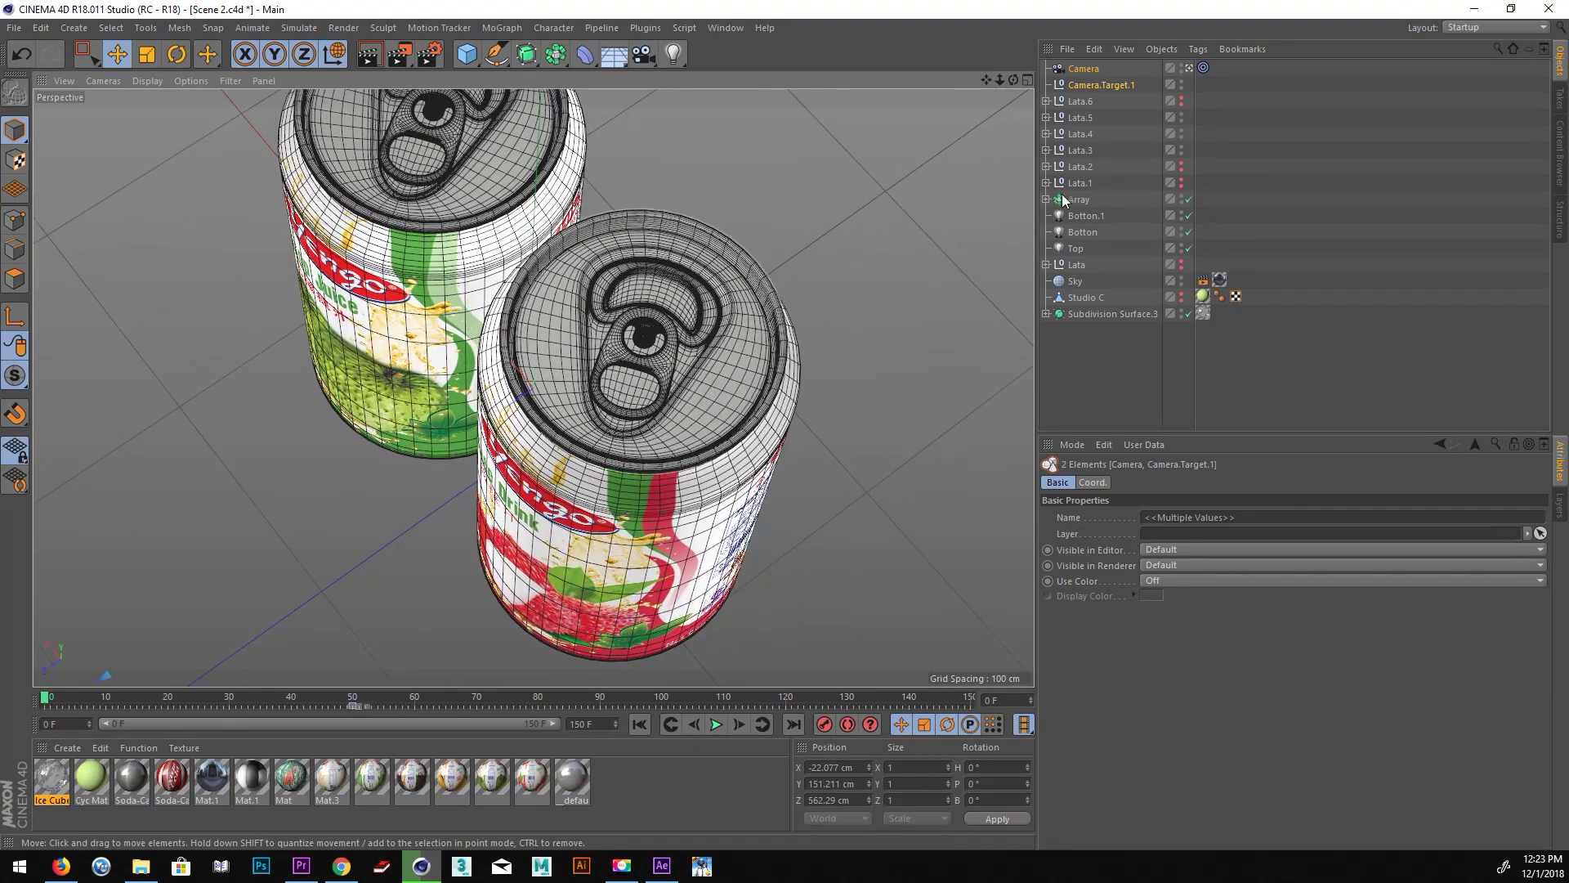
middle_click(649, 326)
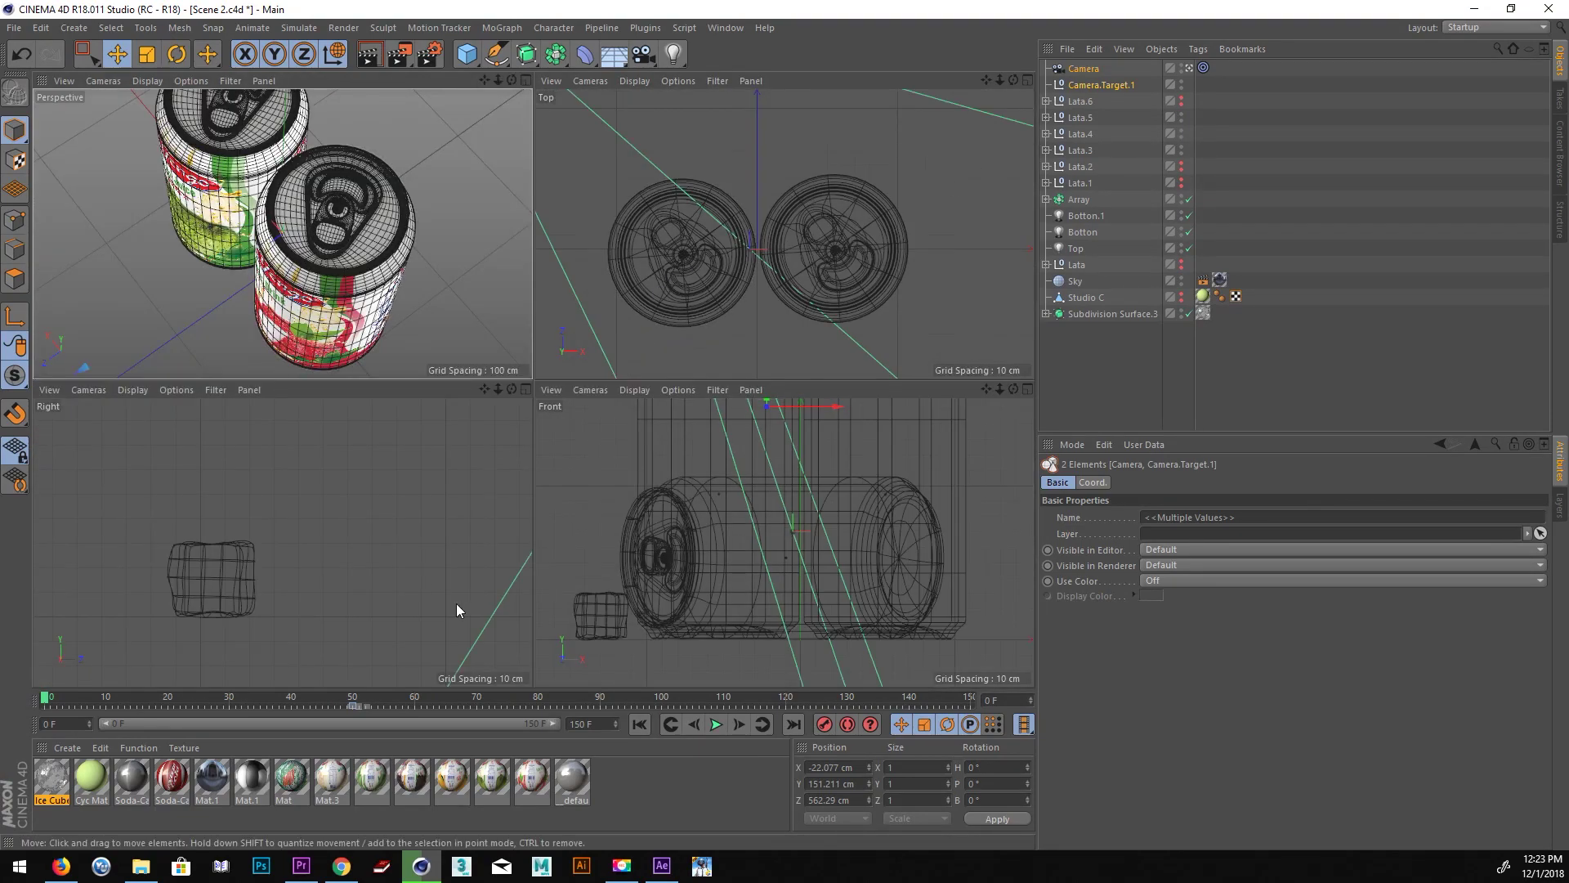
middle_click(342, 254)
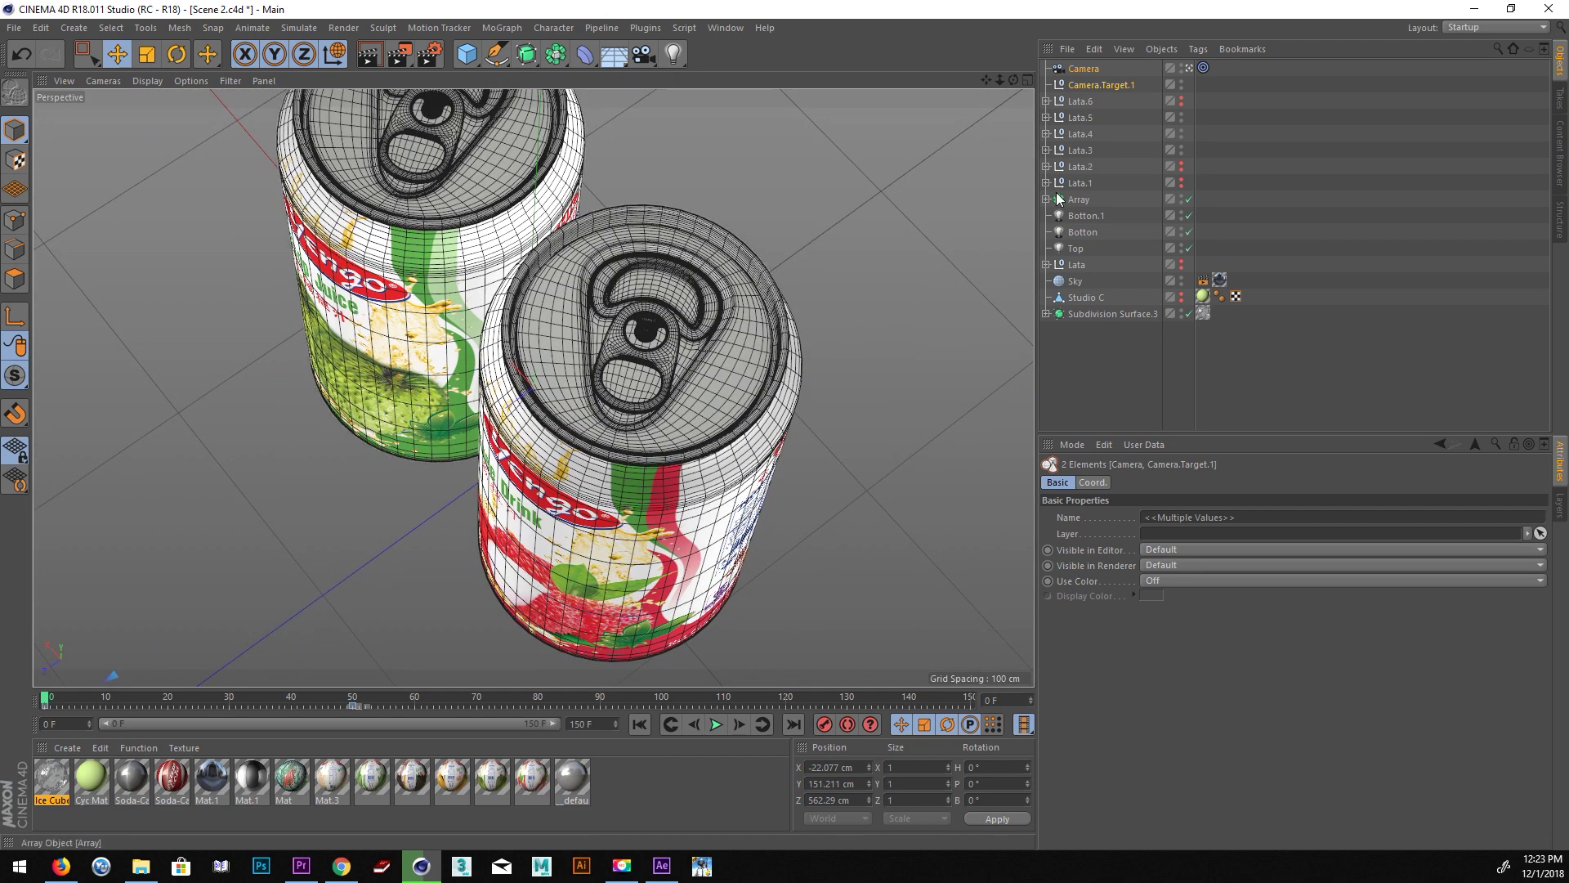
middle_click(870, 237)
scroll(832, 218, "down", 3)
scroll(776, 239, "down", 2)
scroll(783, 164, "down", 2)
scroll(741, 150, "down", 2)
left_click_drag(772, 122, 833, 151)
key("F1")
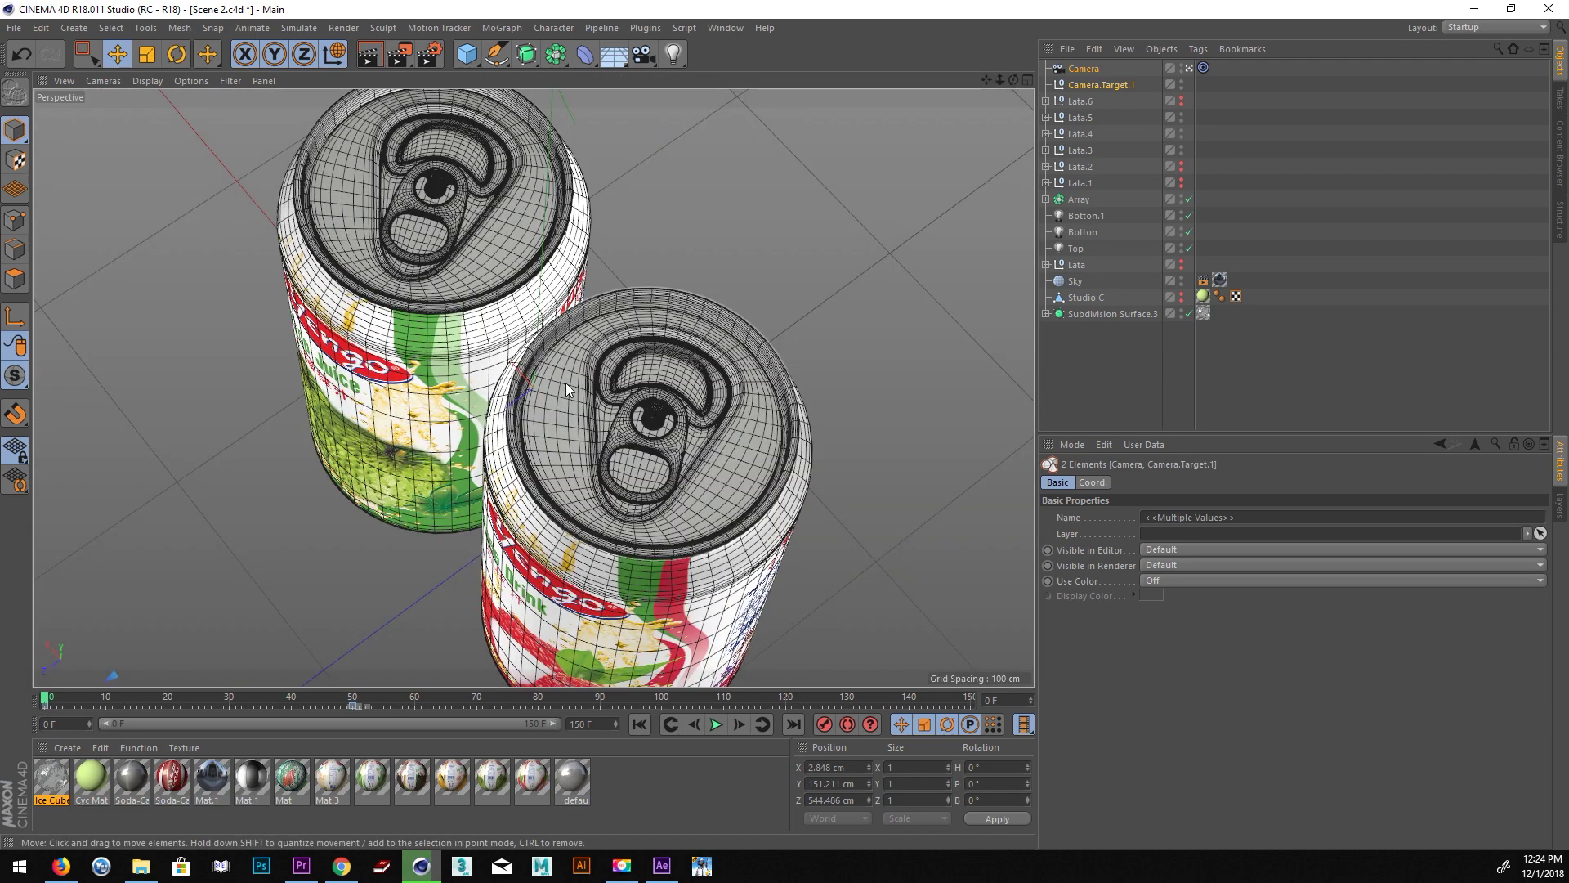
Play back the camera animation to review the move across the cans.
left_click(716, 725)
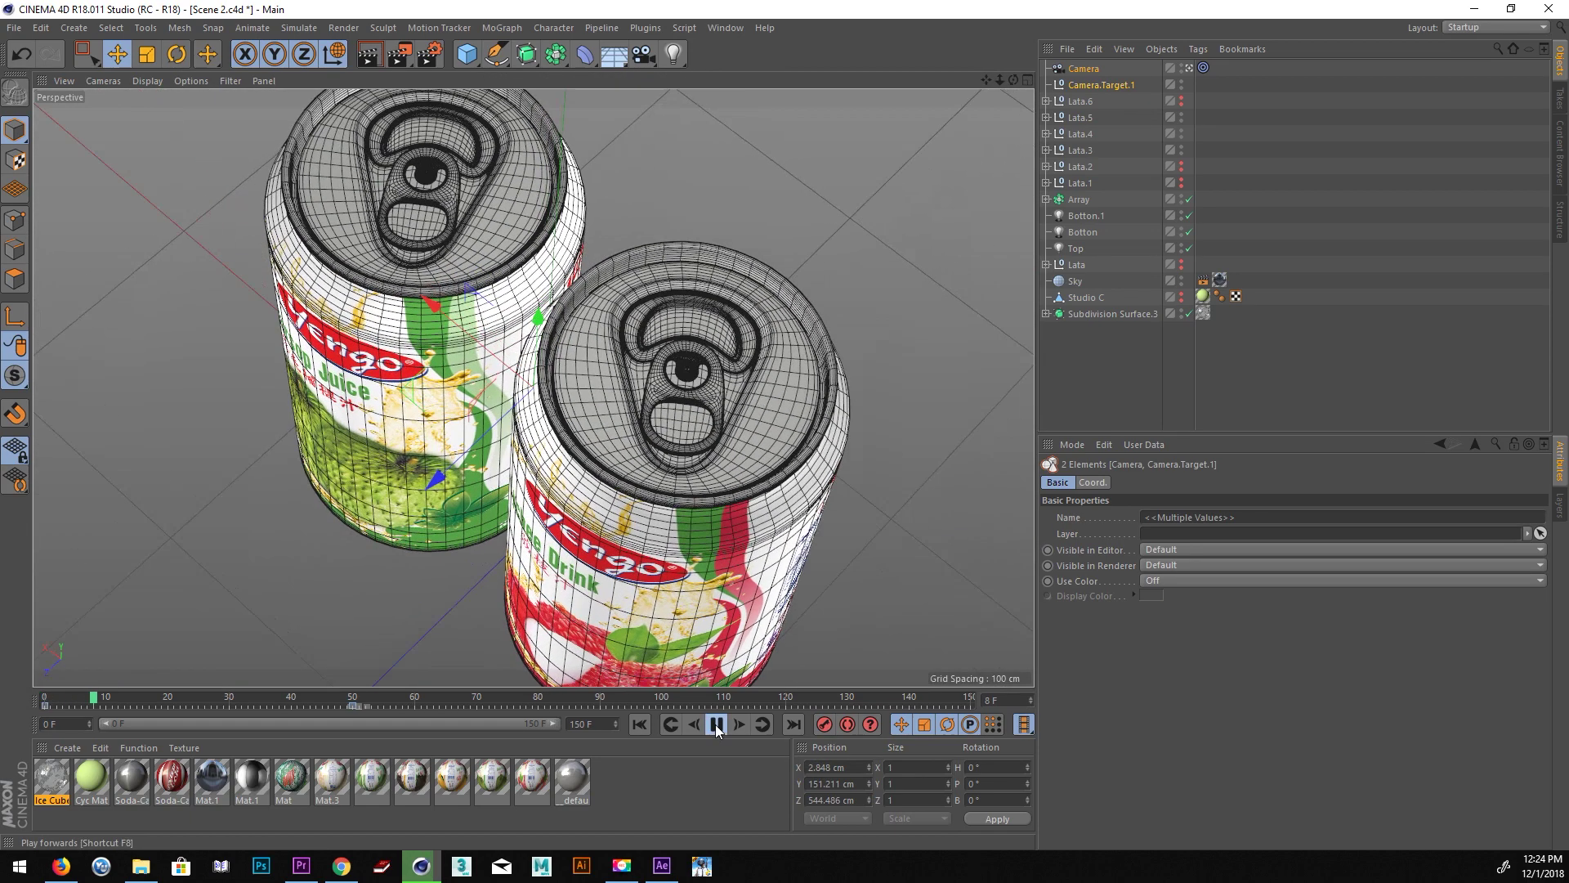
left_click(717, 725)
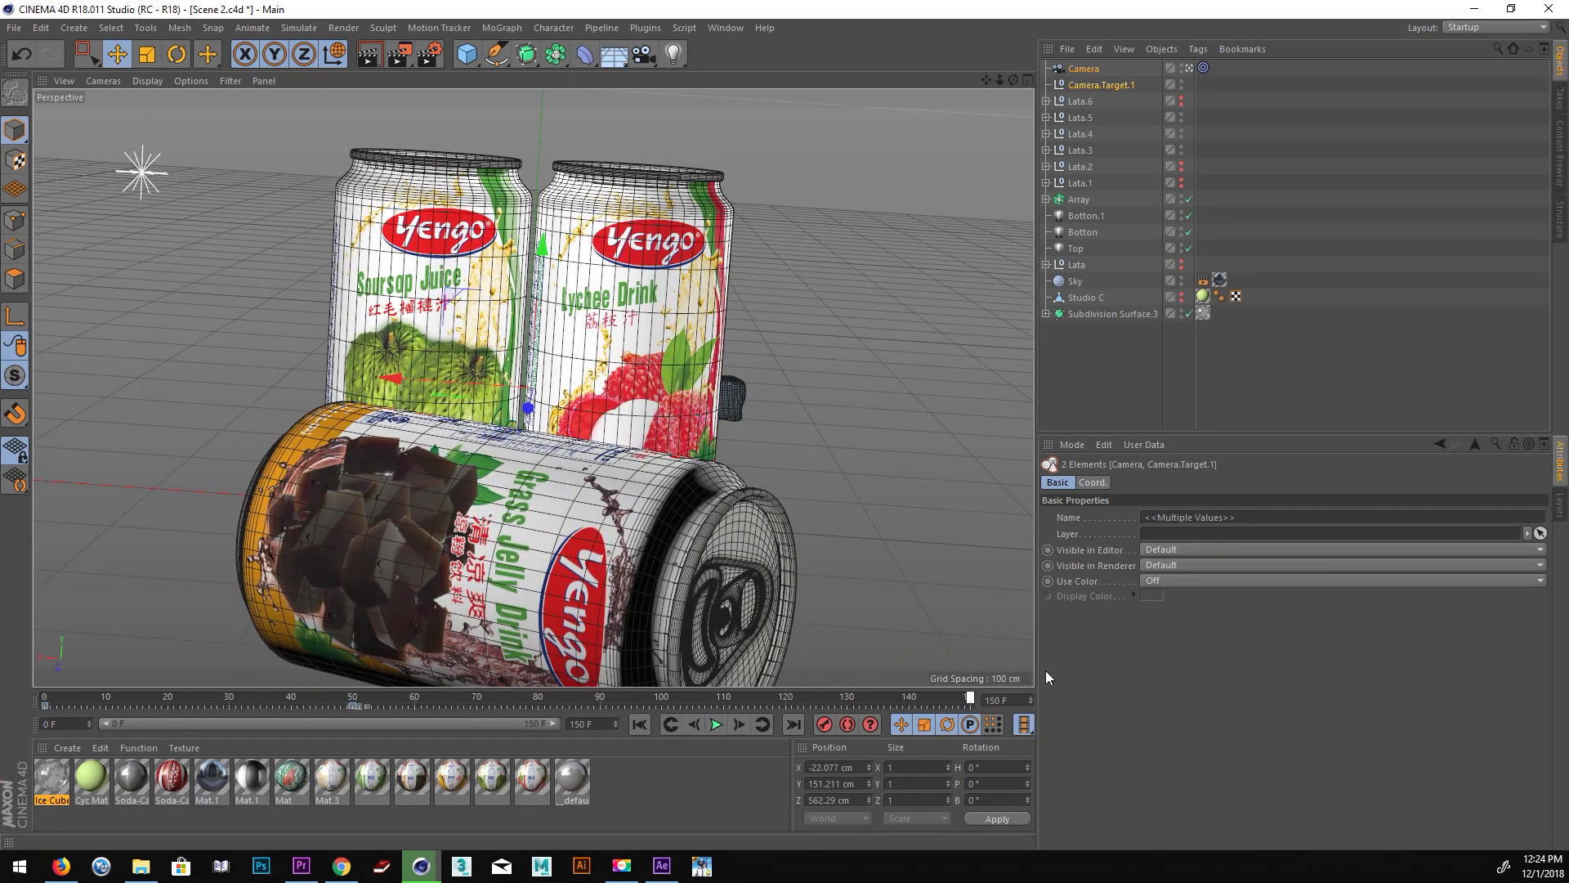
left_click_drag(617, 515, 572, 511, "alt")
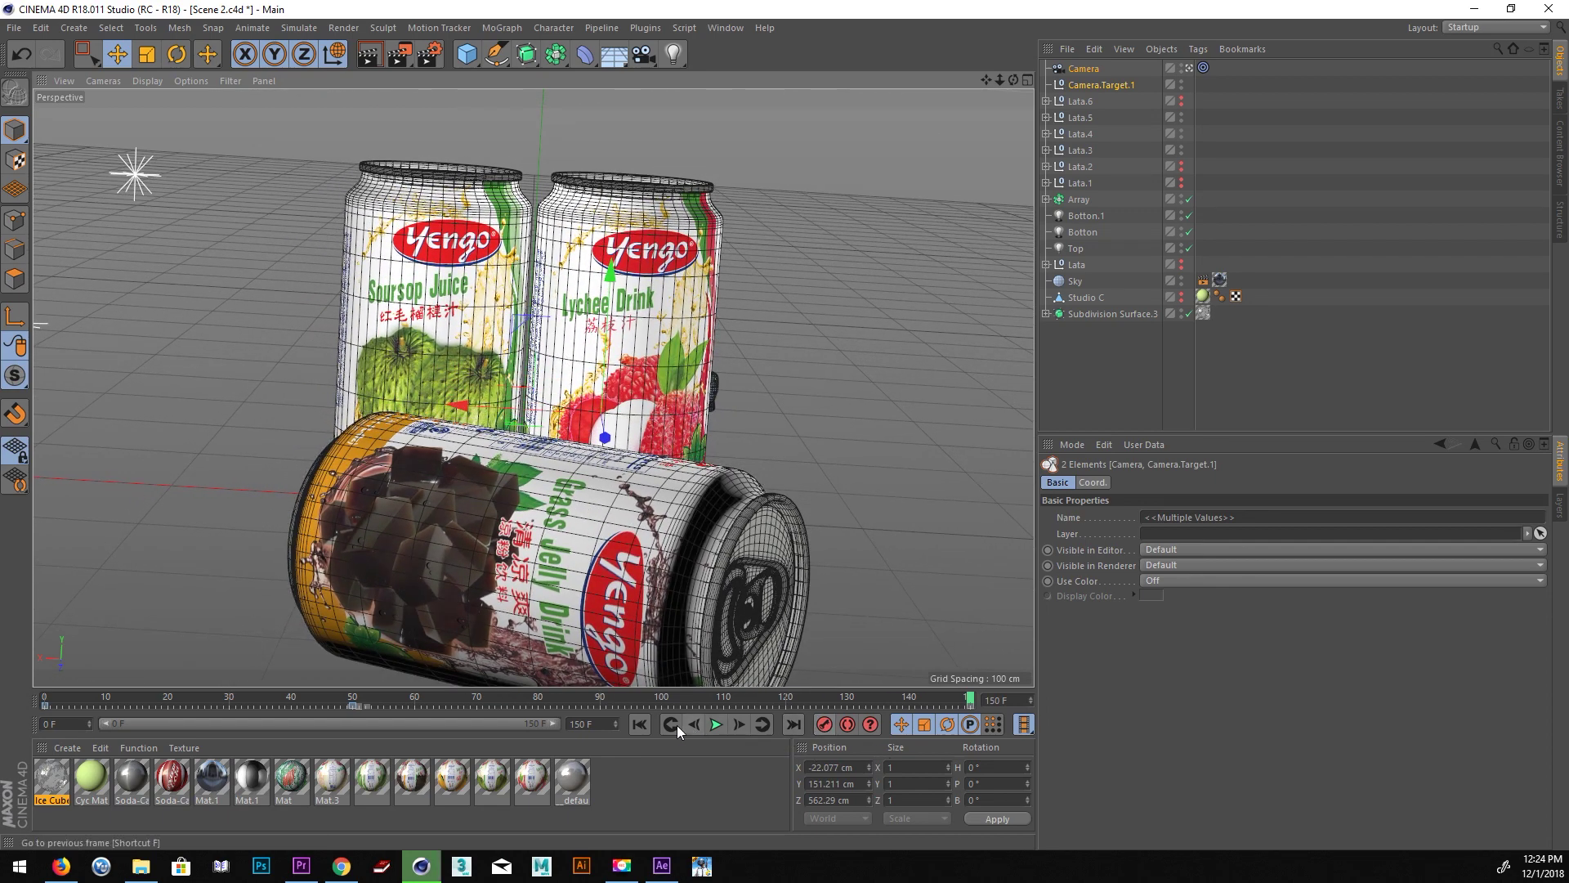
left_click(639, 724)
left_click(716, 725)
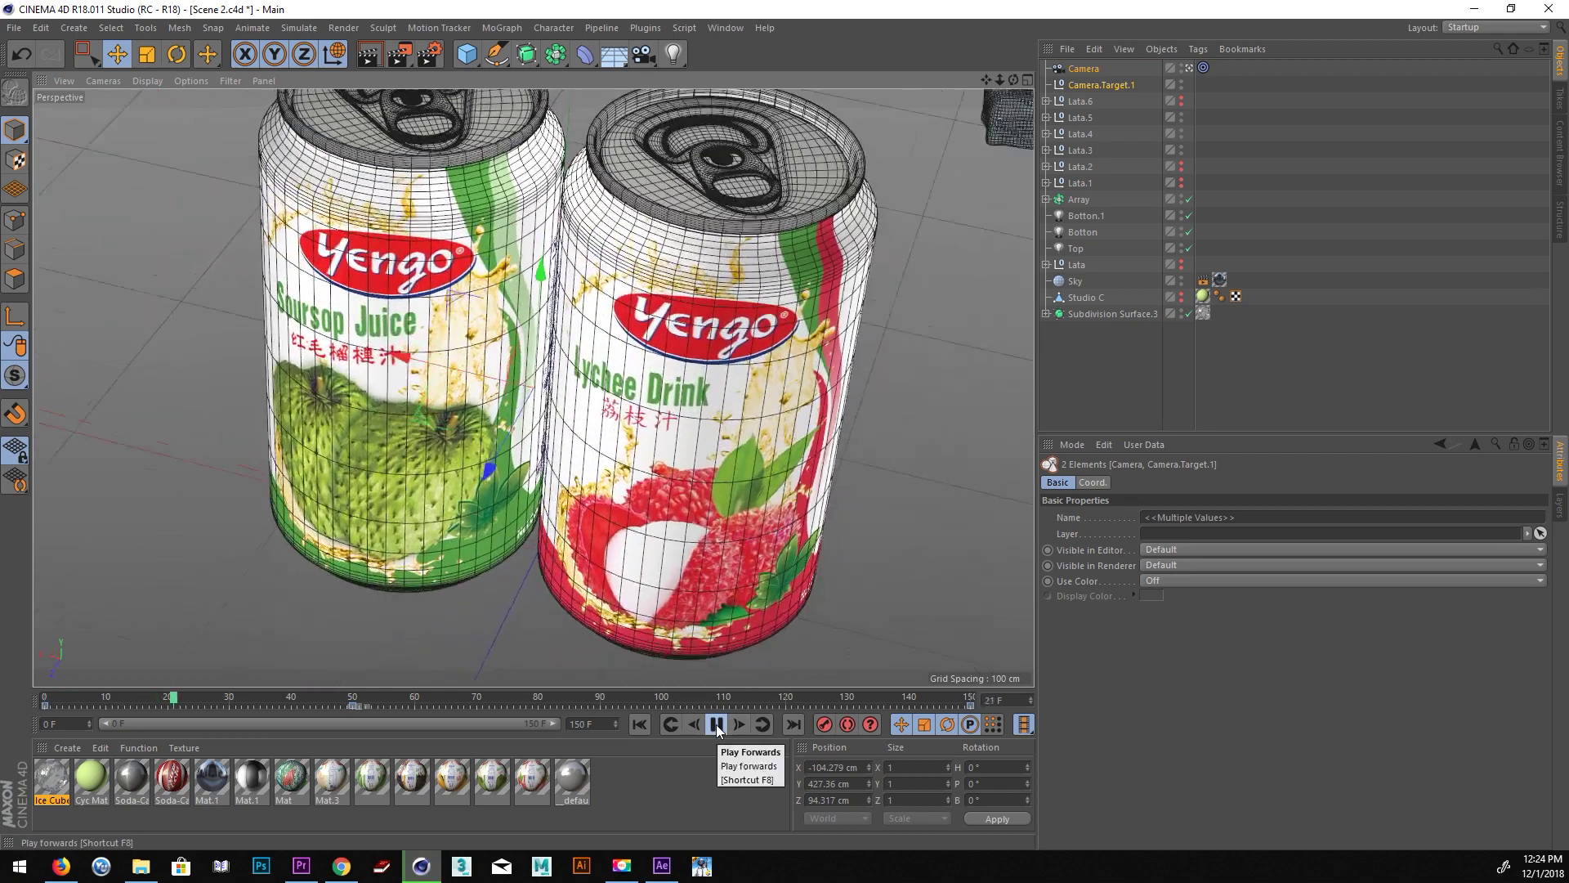
left_click(716, 725)
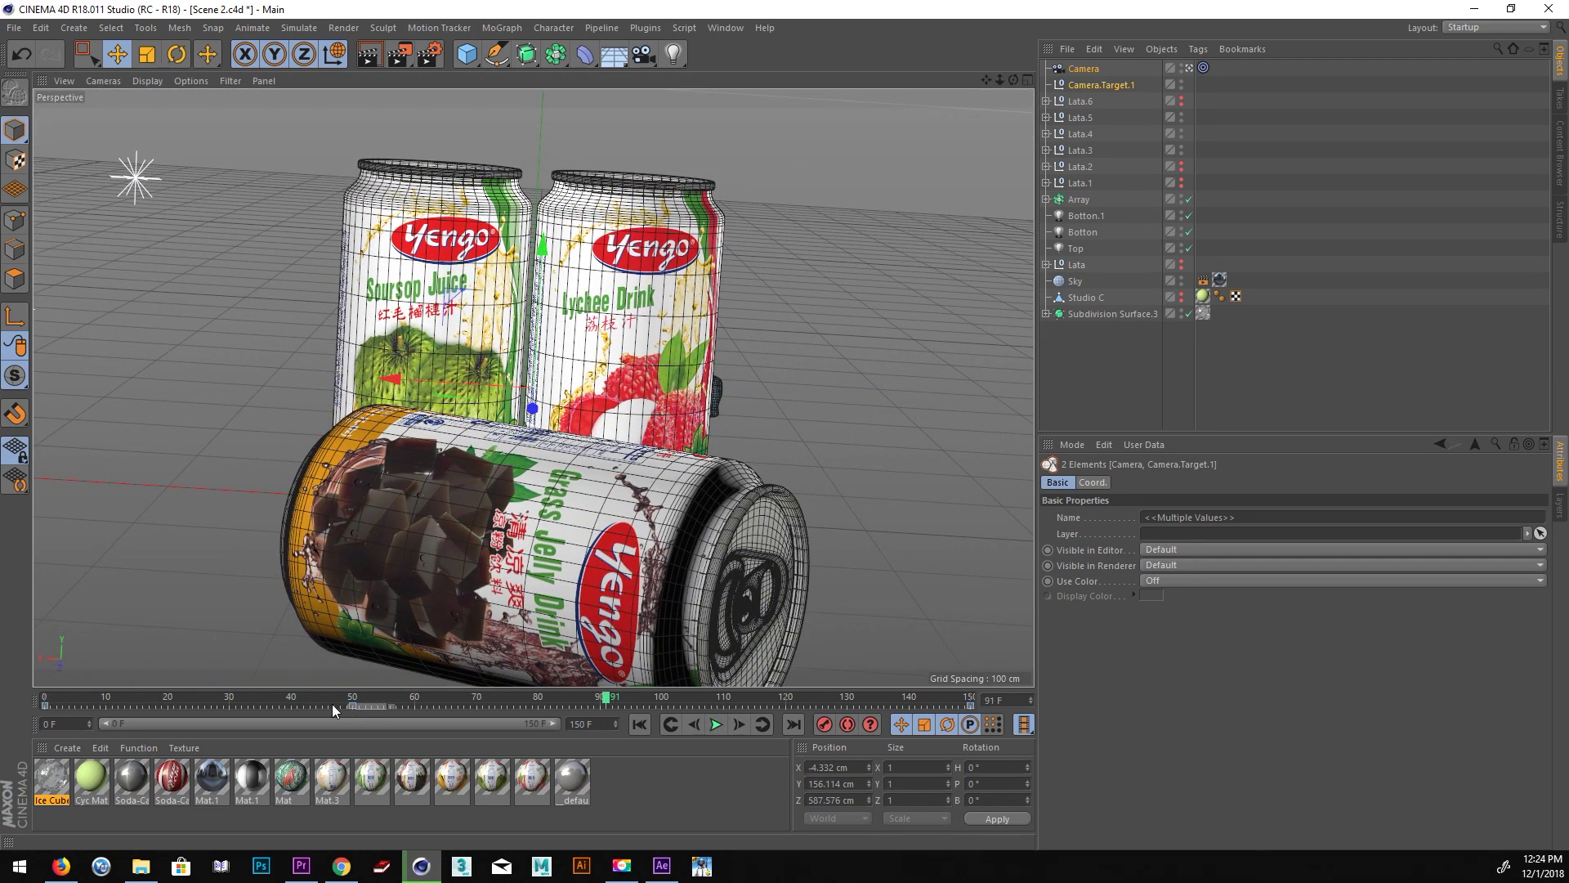
Drag the selected camera keys from frame 50 to 60, then to 70, and replay.
left_click_drag(359, 705, 418, 708)
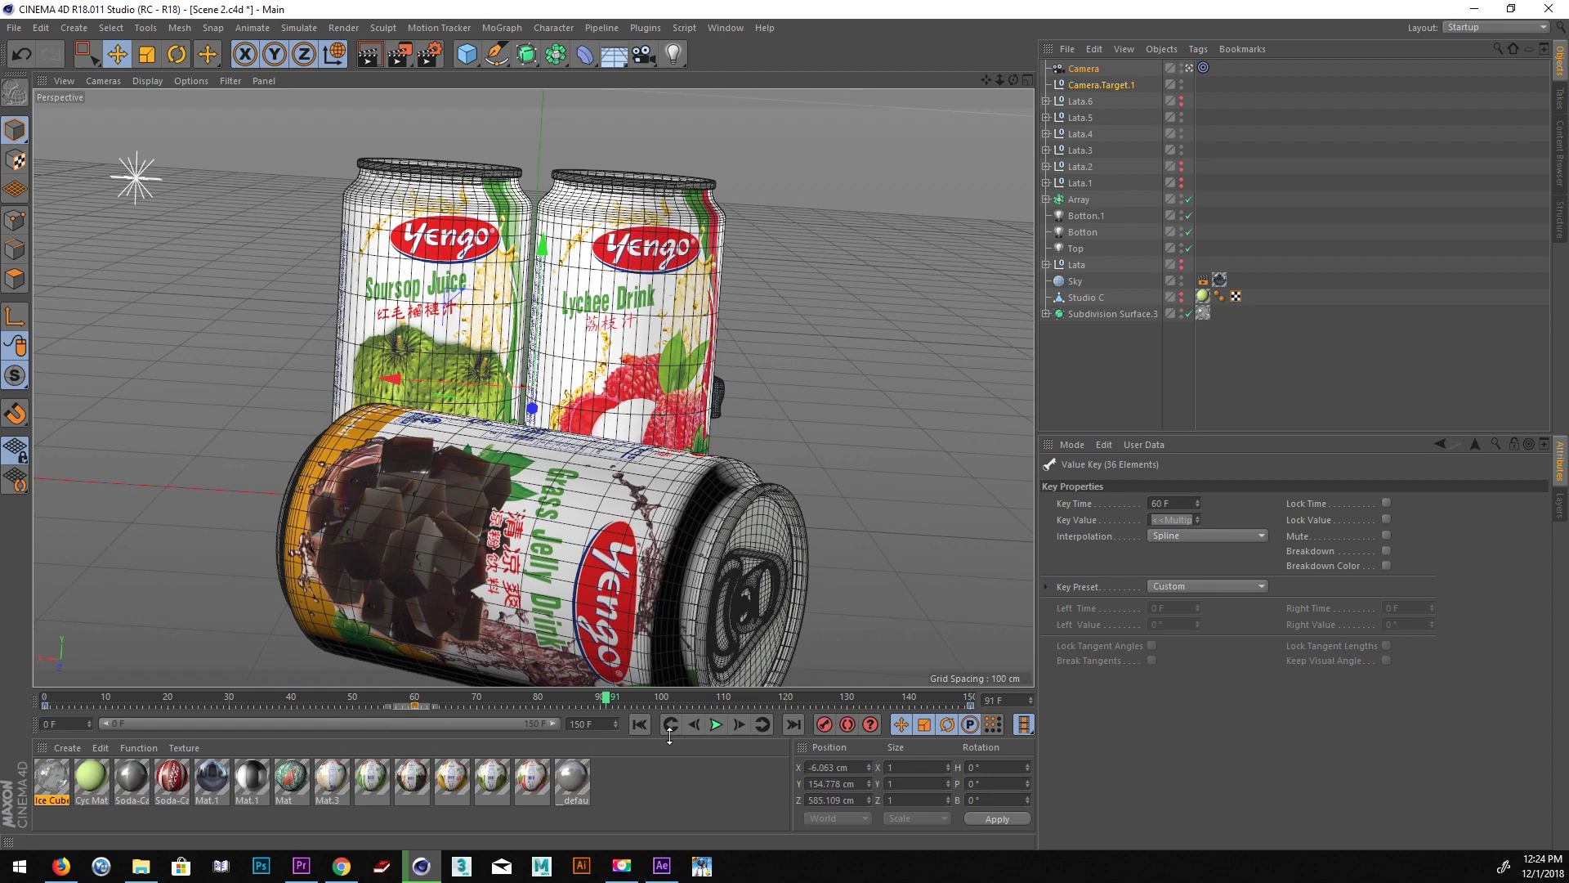
left_click_drag(417, 707, 478, 707)
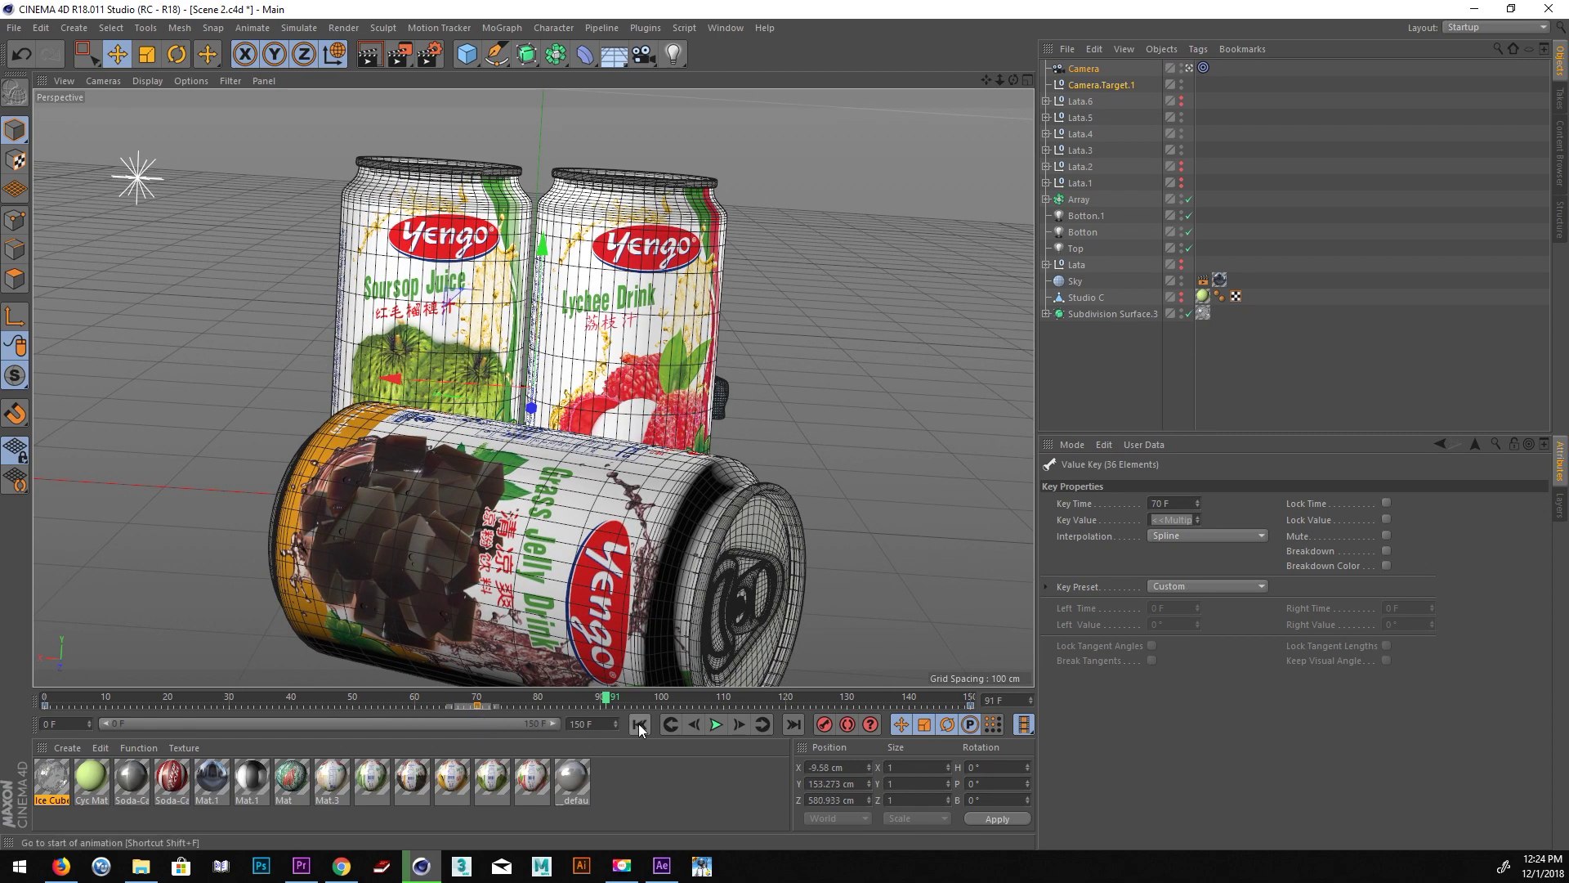
left_click(640, 724)
left_click(716, 725)
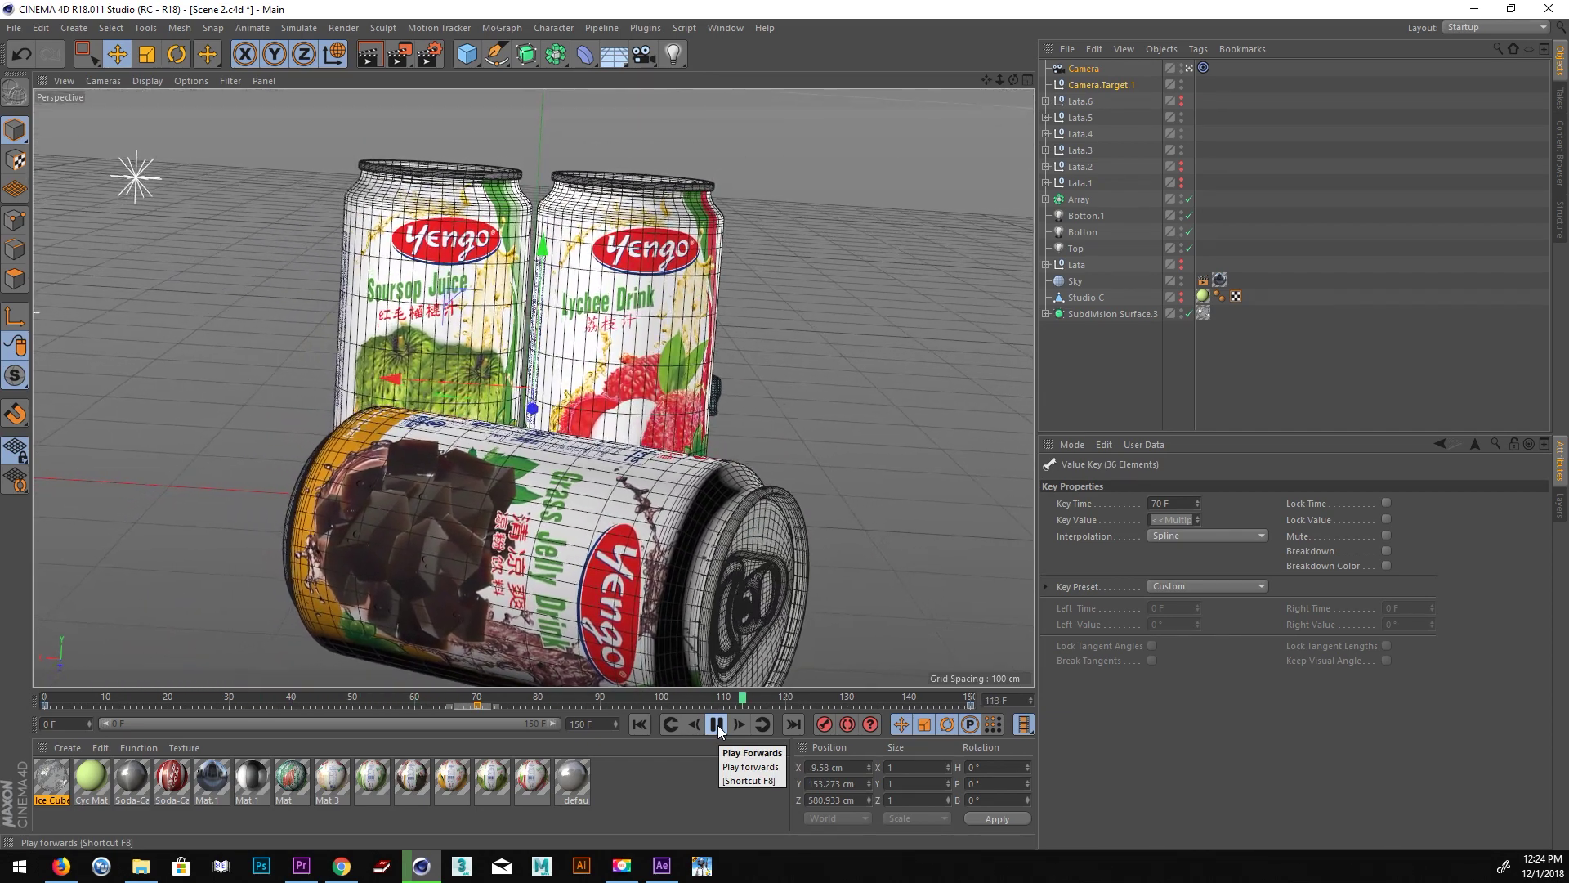
left_click(717, 726)
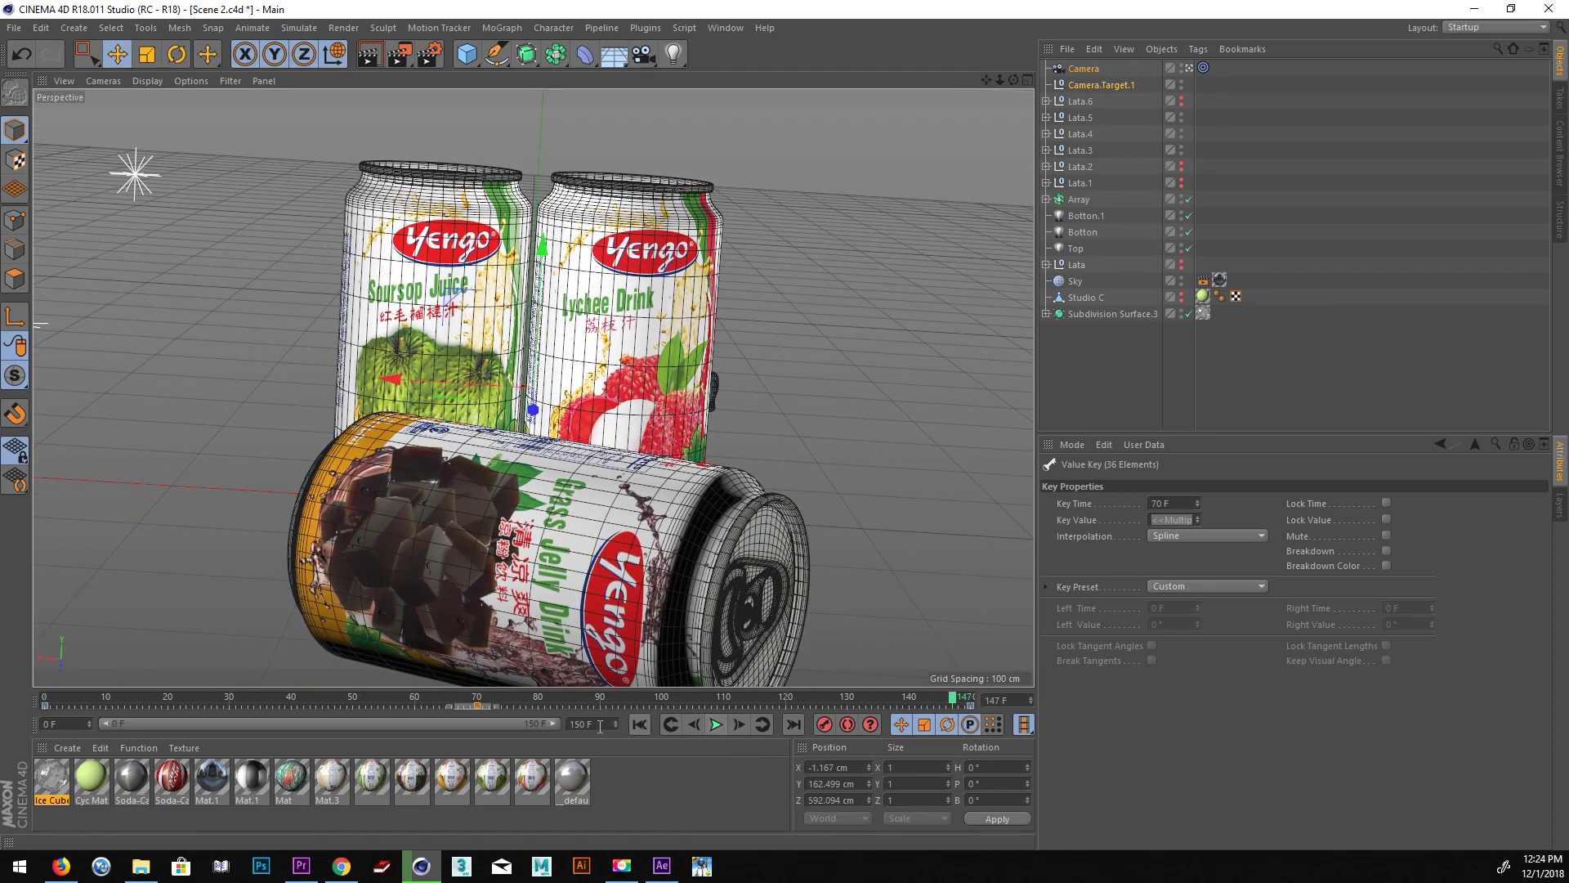
Set the scene's maximum frame to 200 and extend the preview range to 200.
type("200")
key("Return")
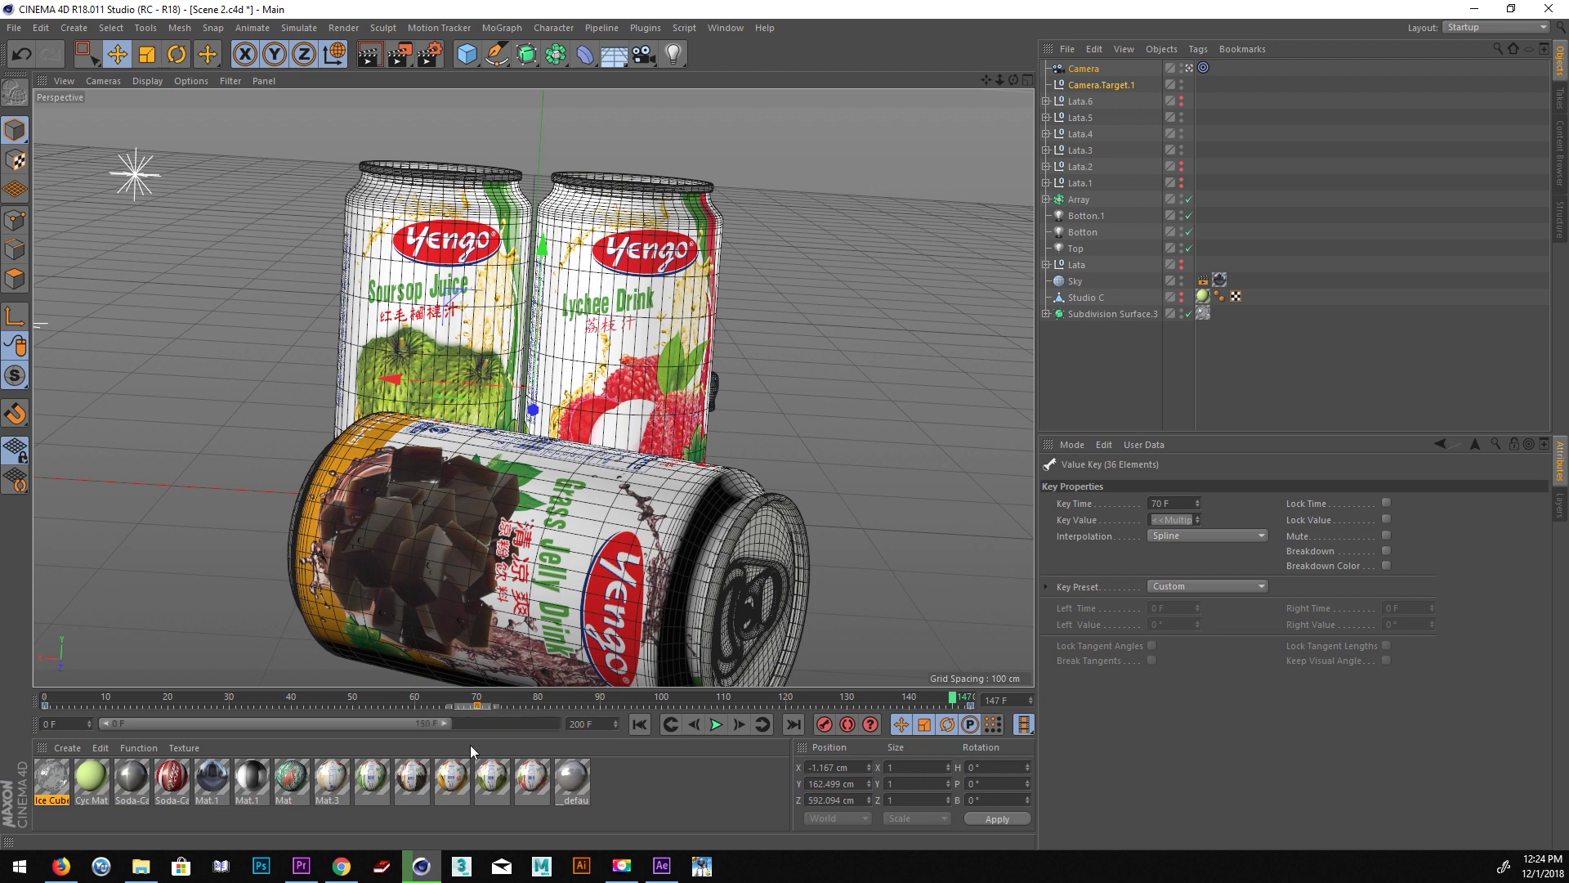
left_click_drag(445, 725, 597, 726)
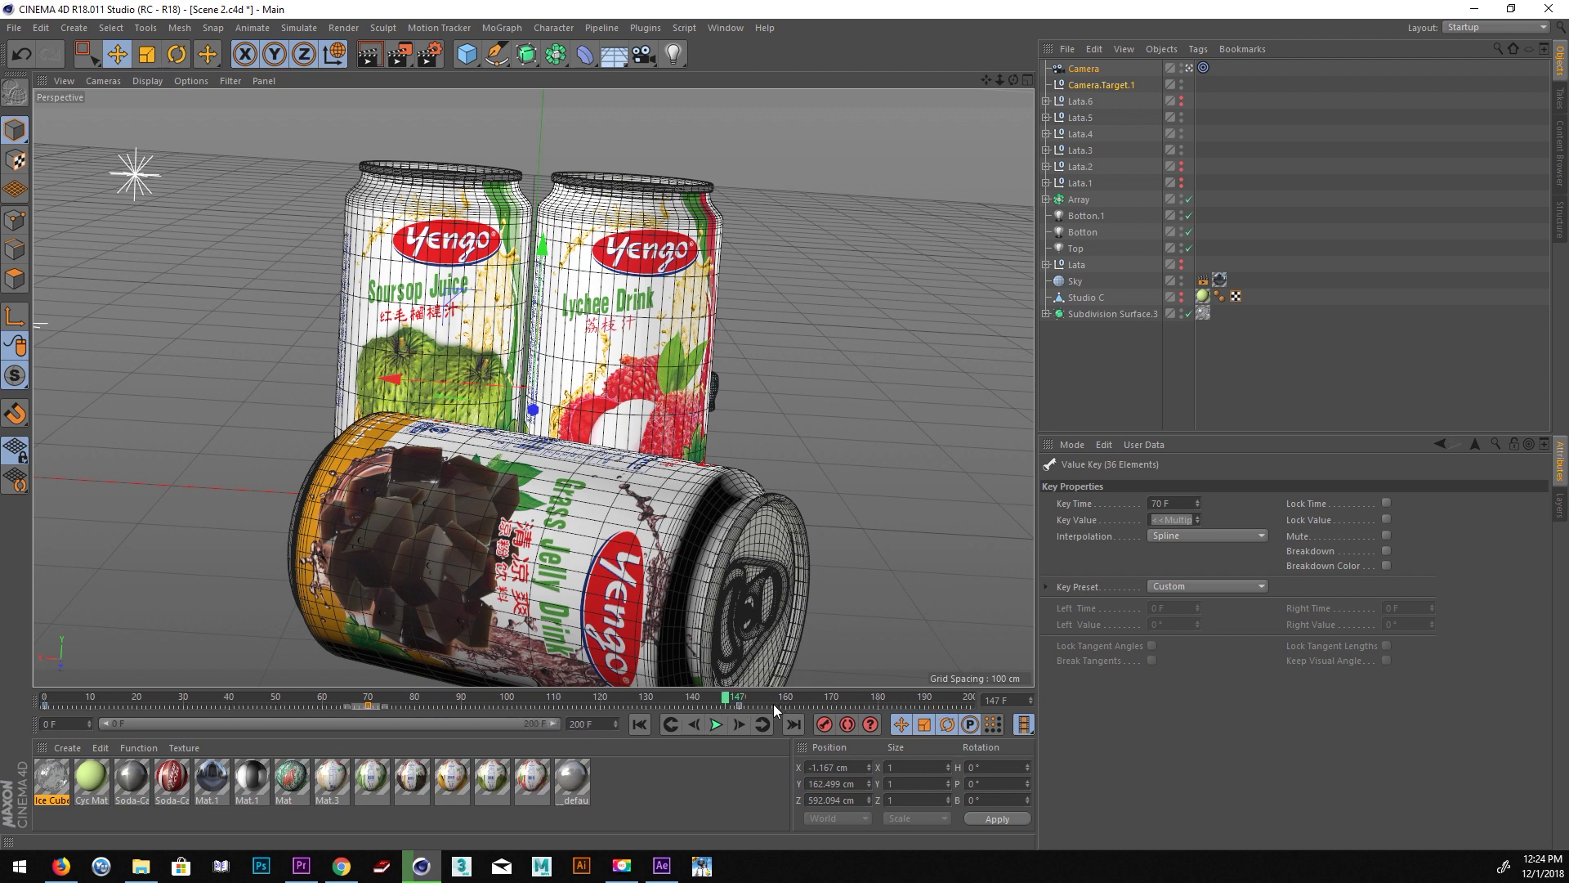
Move the camera's final keyframe to frame 200, then return to frame 0.
left_click_drag(741, 703, 962, 701)
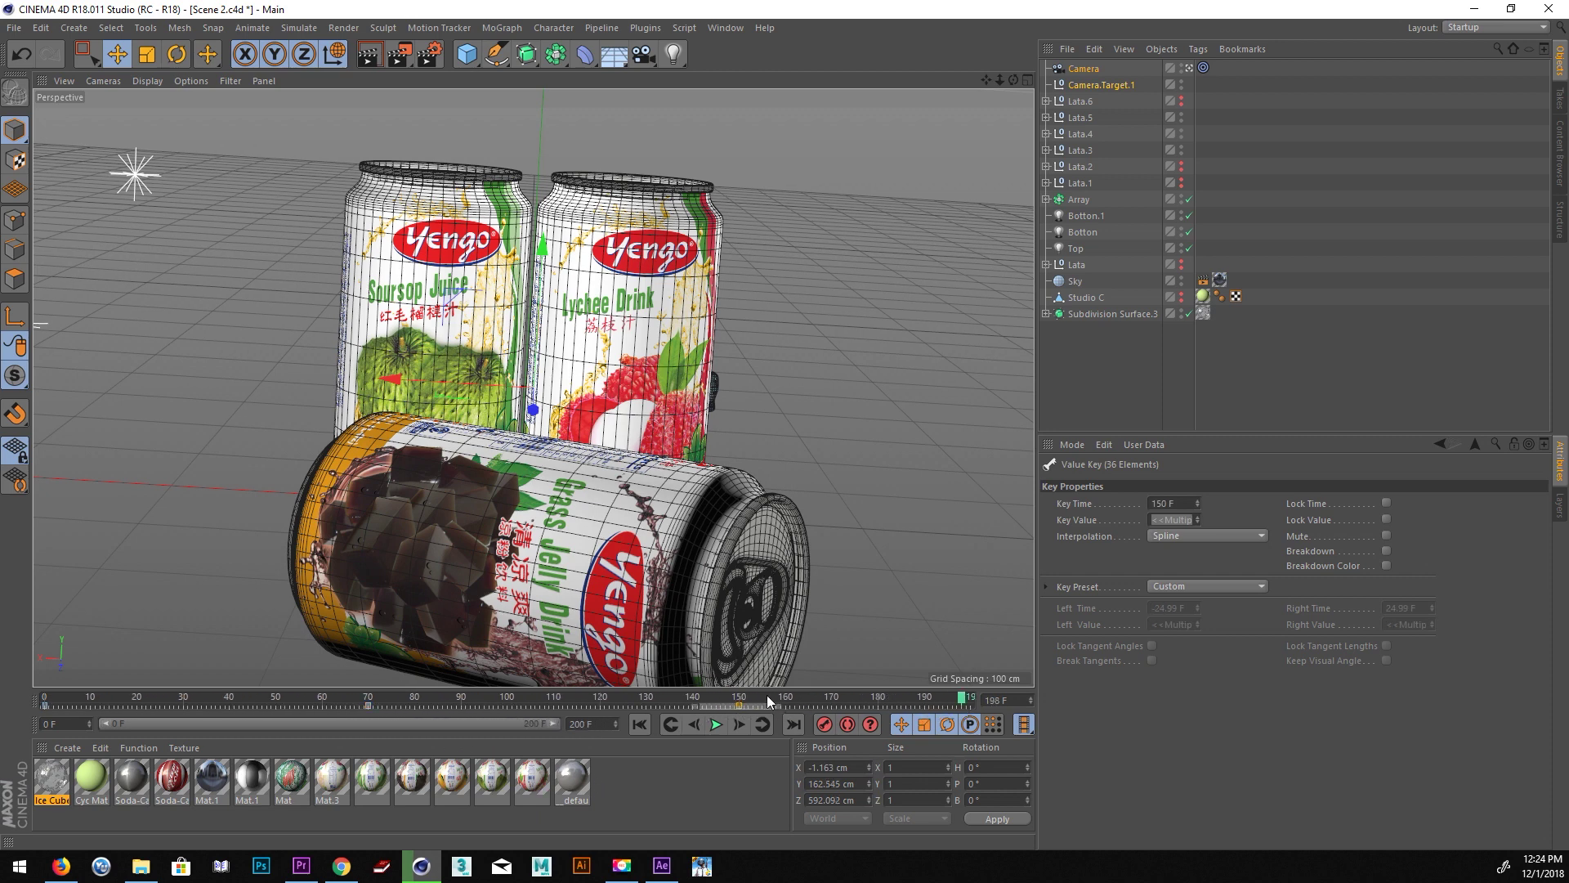
left_click_drag(741, 706, 917, 708)
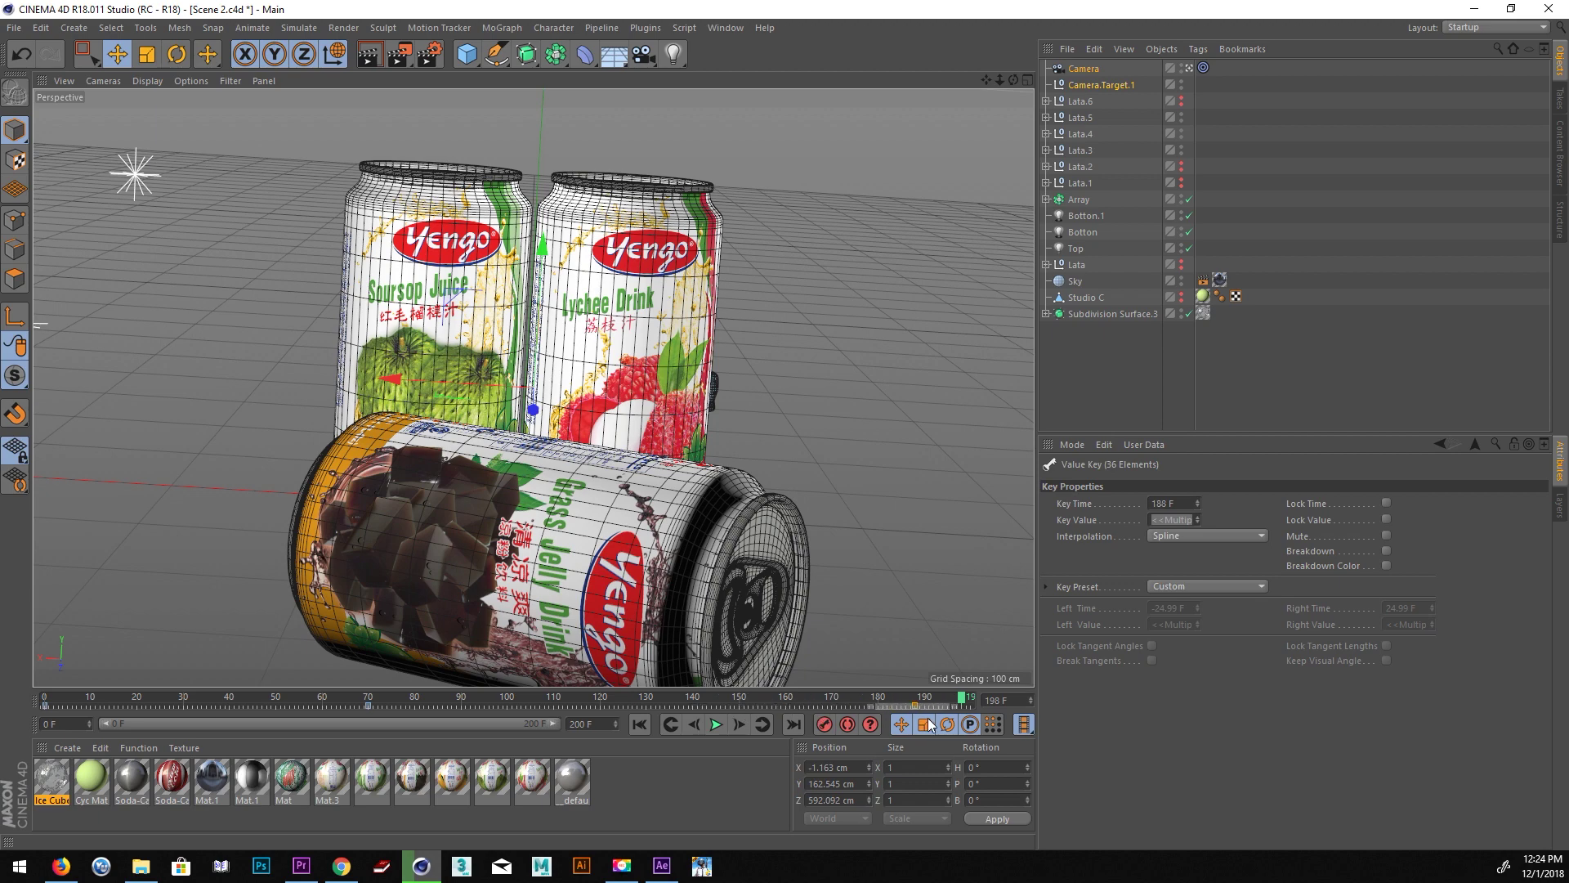
left_click(973, 701)
left_click_drag(874, 703, 120, 705)
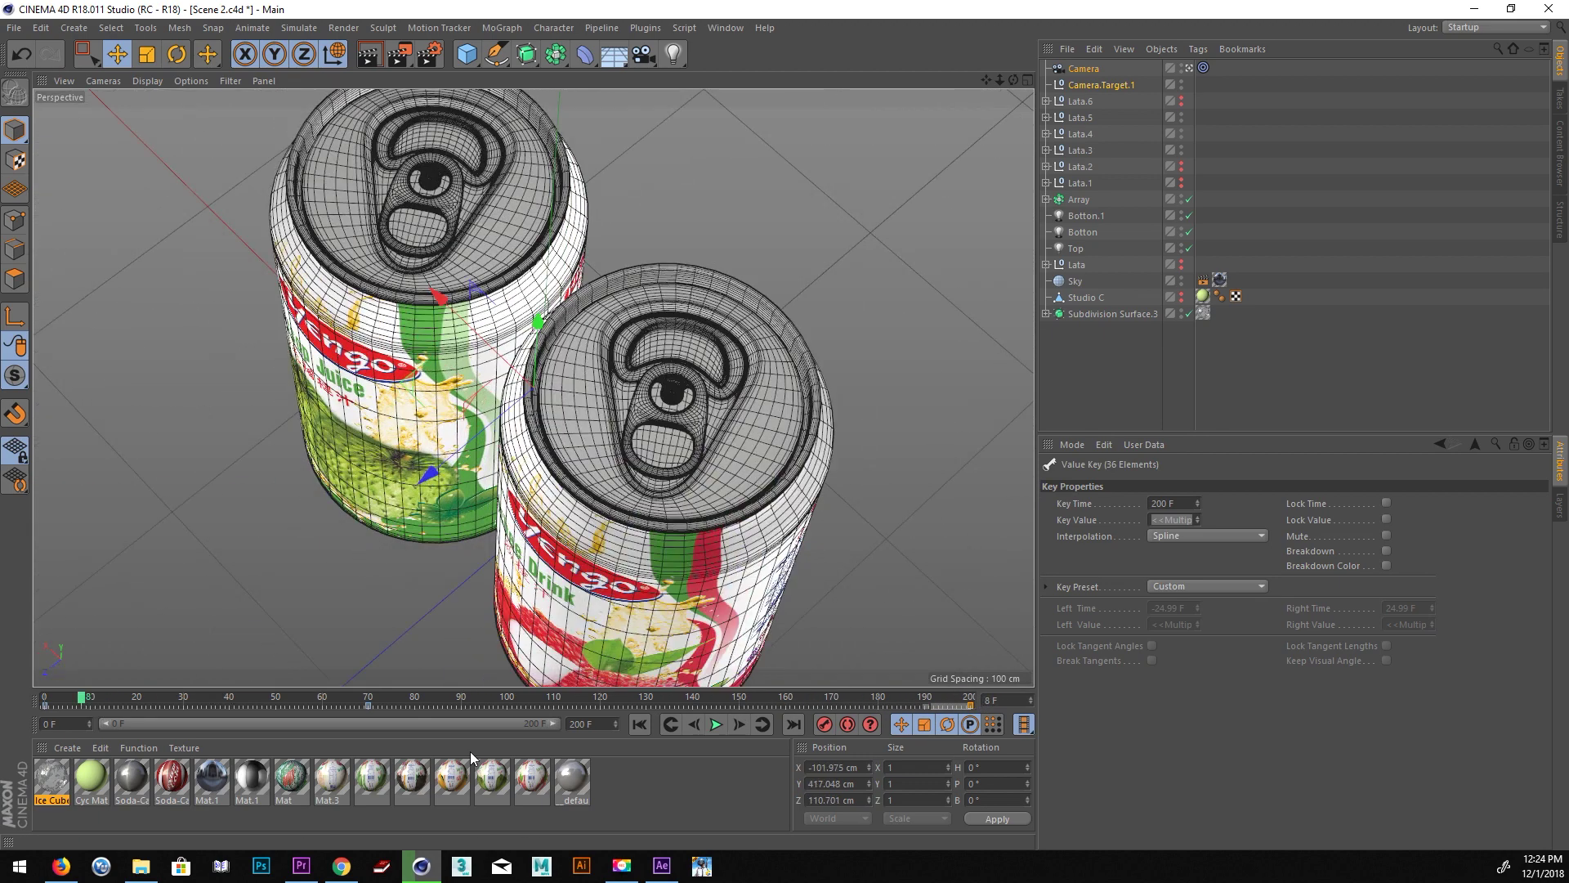
left_click_drag(66, 694, 45, 696)
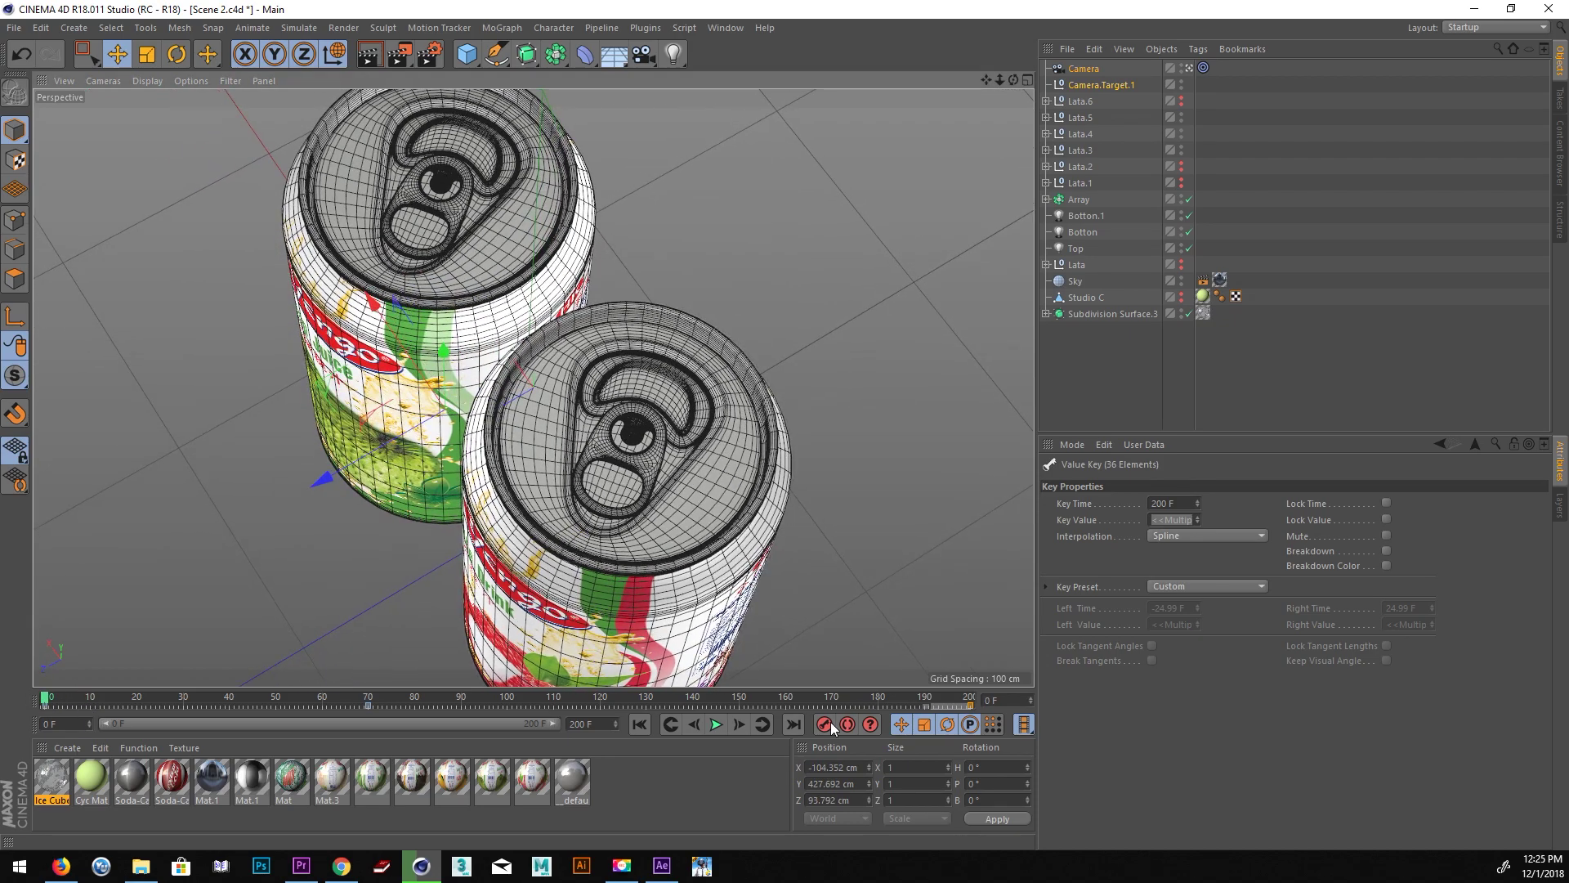
Play the lengthened 200-frame animation, stopping playback at frame 110.
left_click(718, 727)
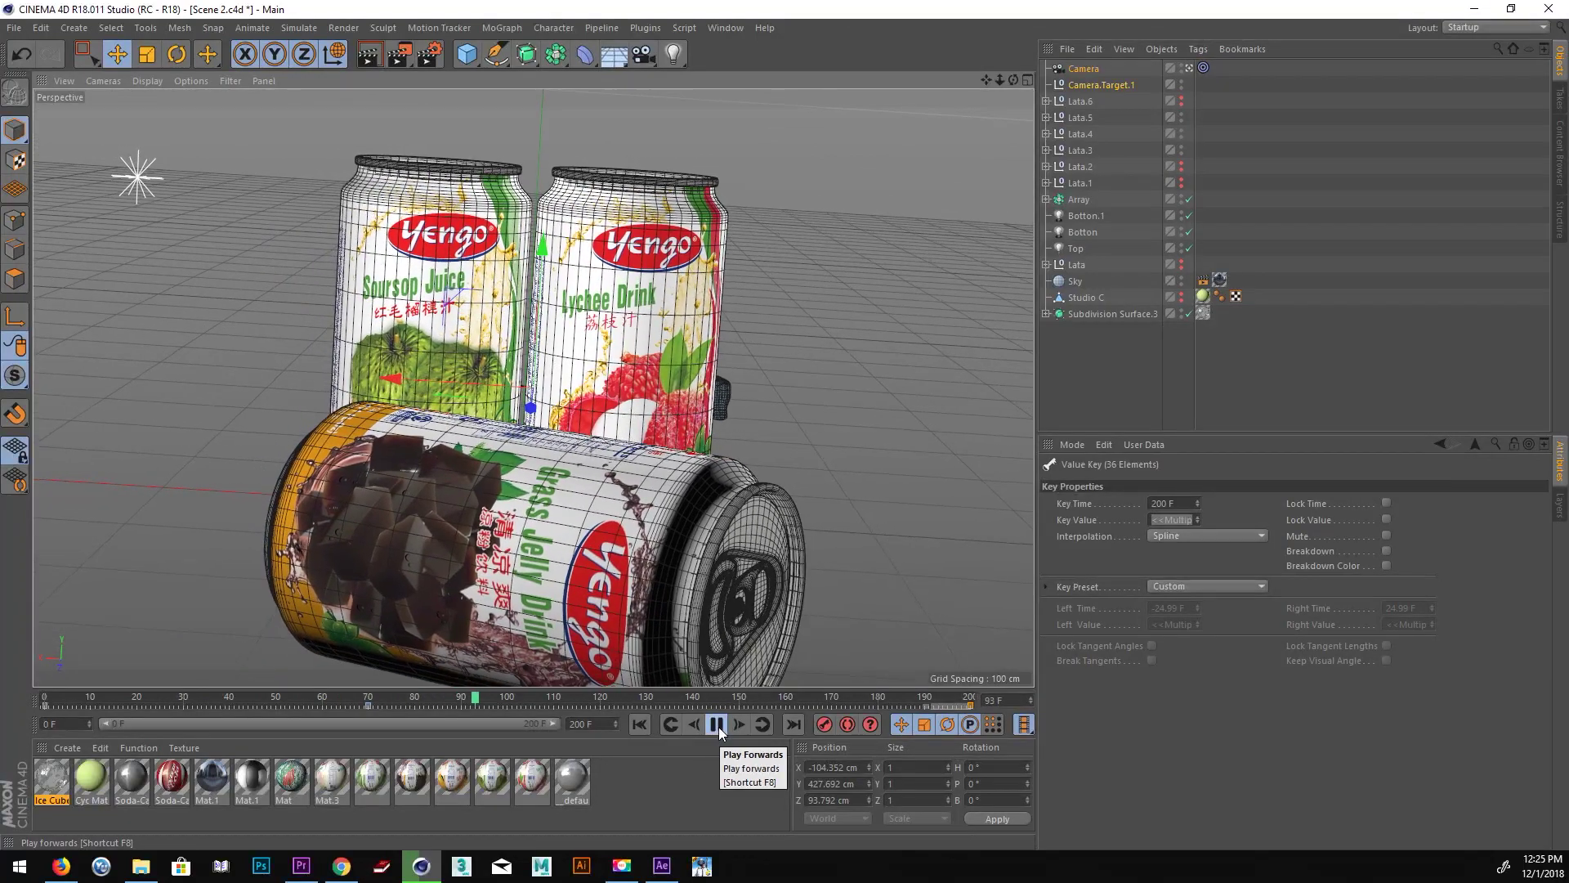
left_click(716, 725)
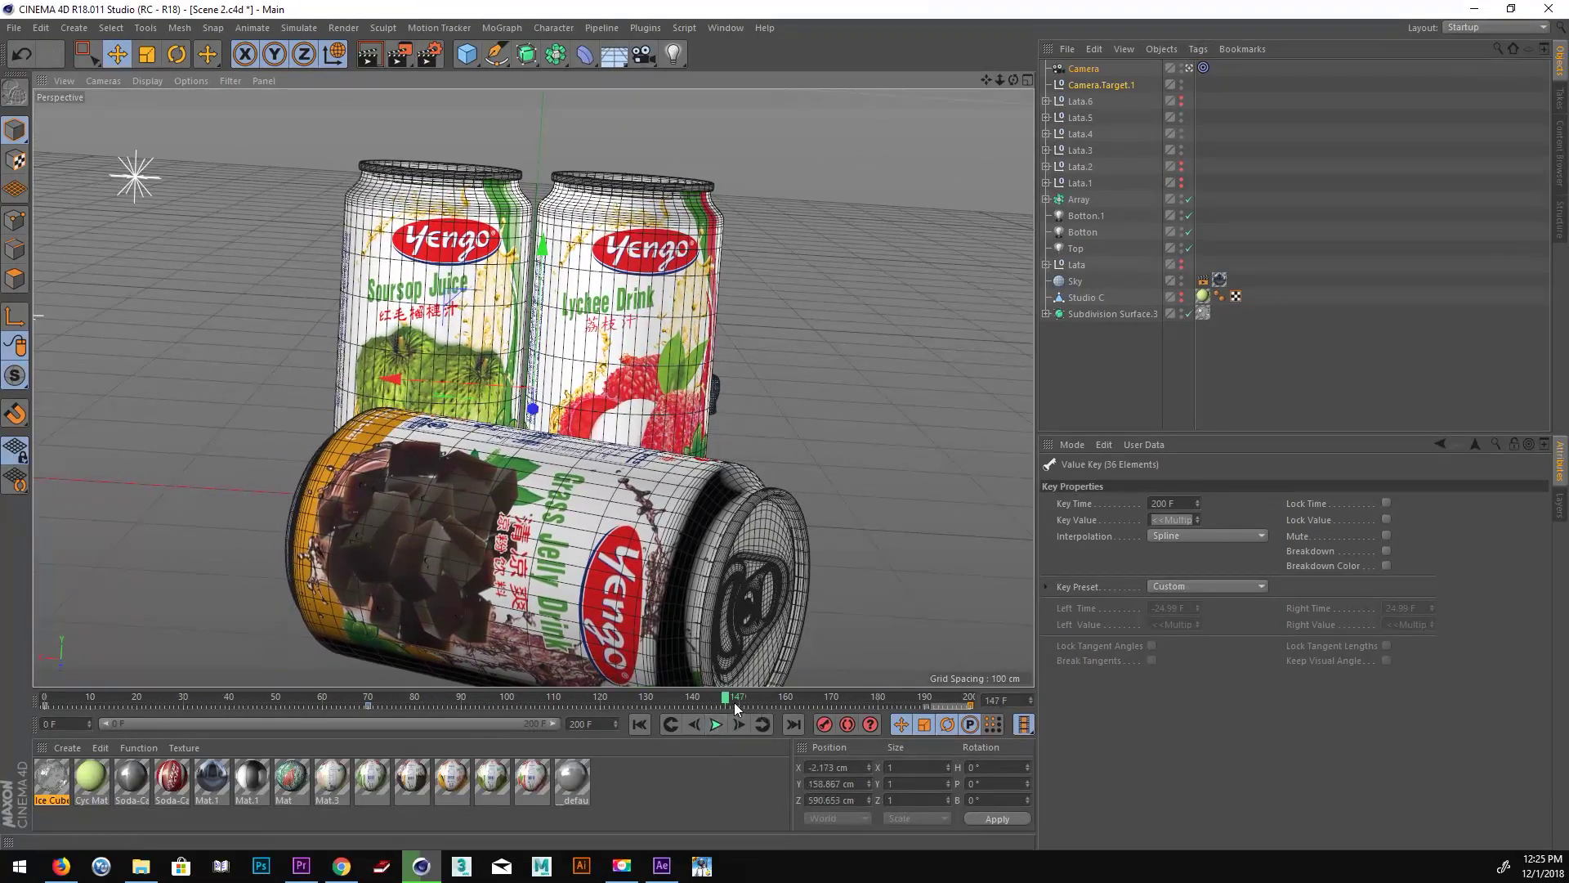
left_click_drag(736, 703, 969, 700)
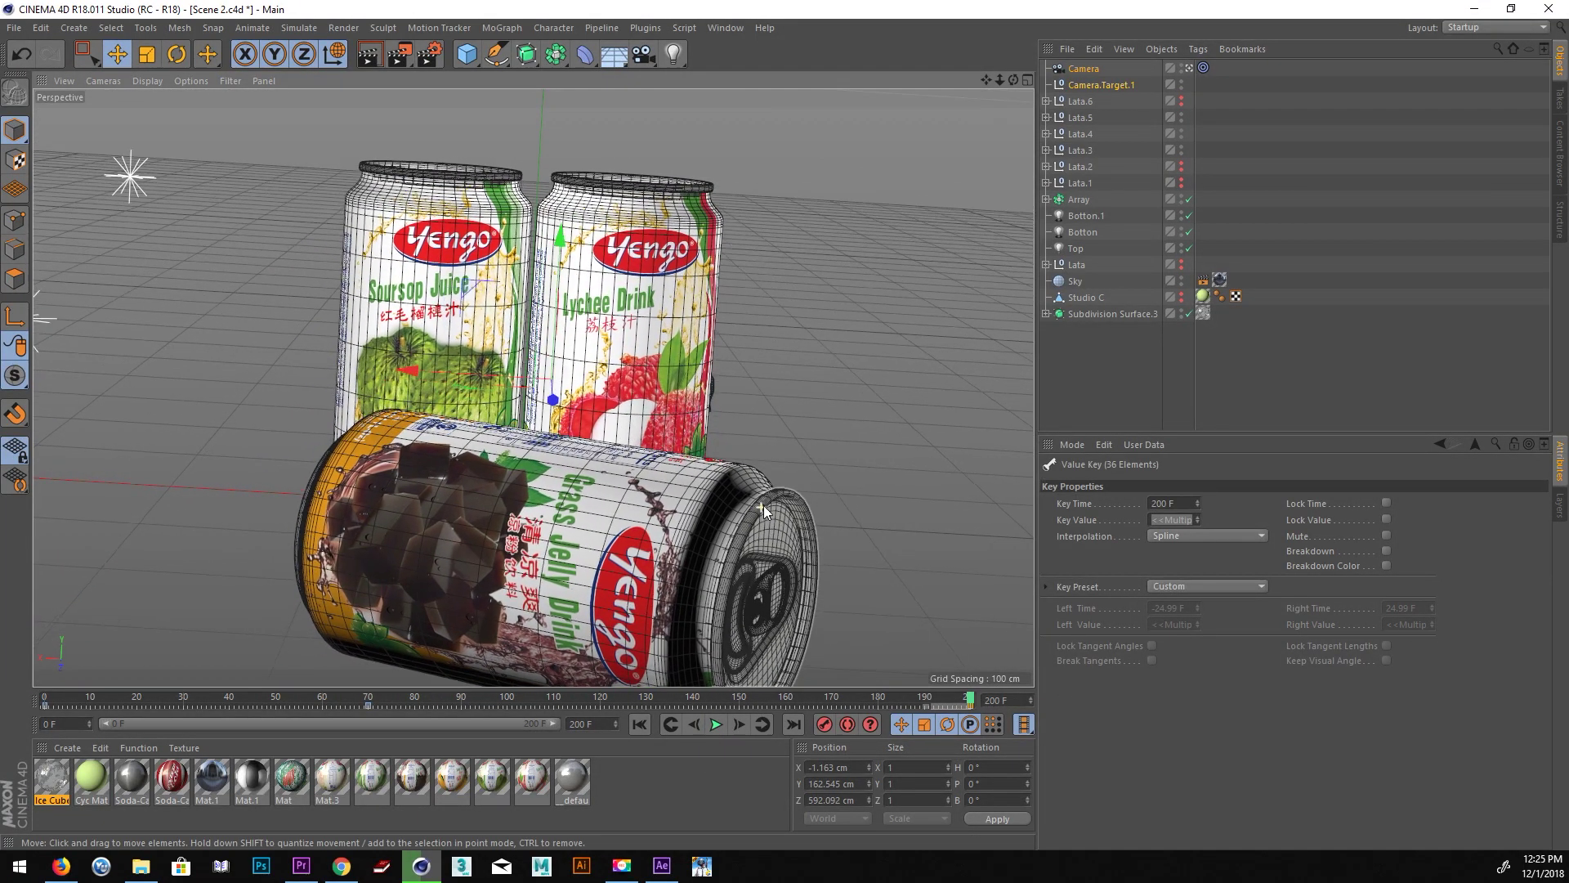
left_click(827, 726)
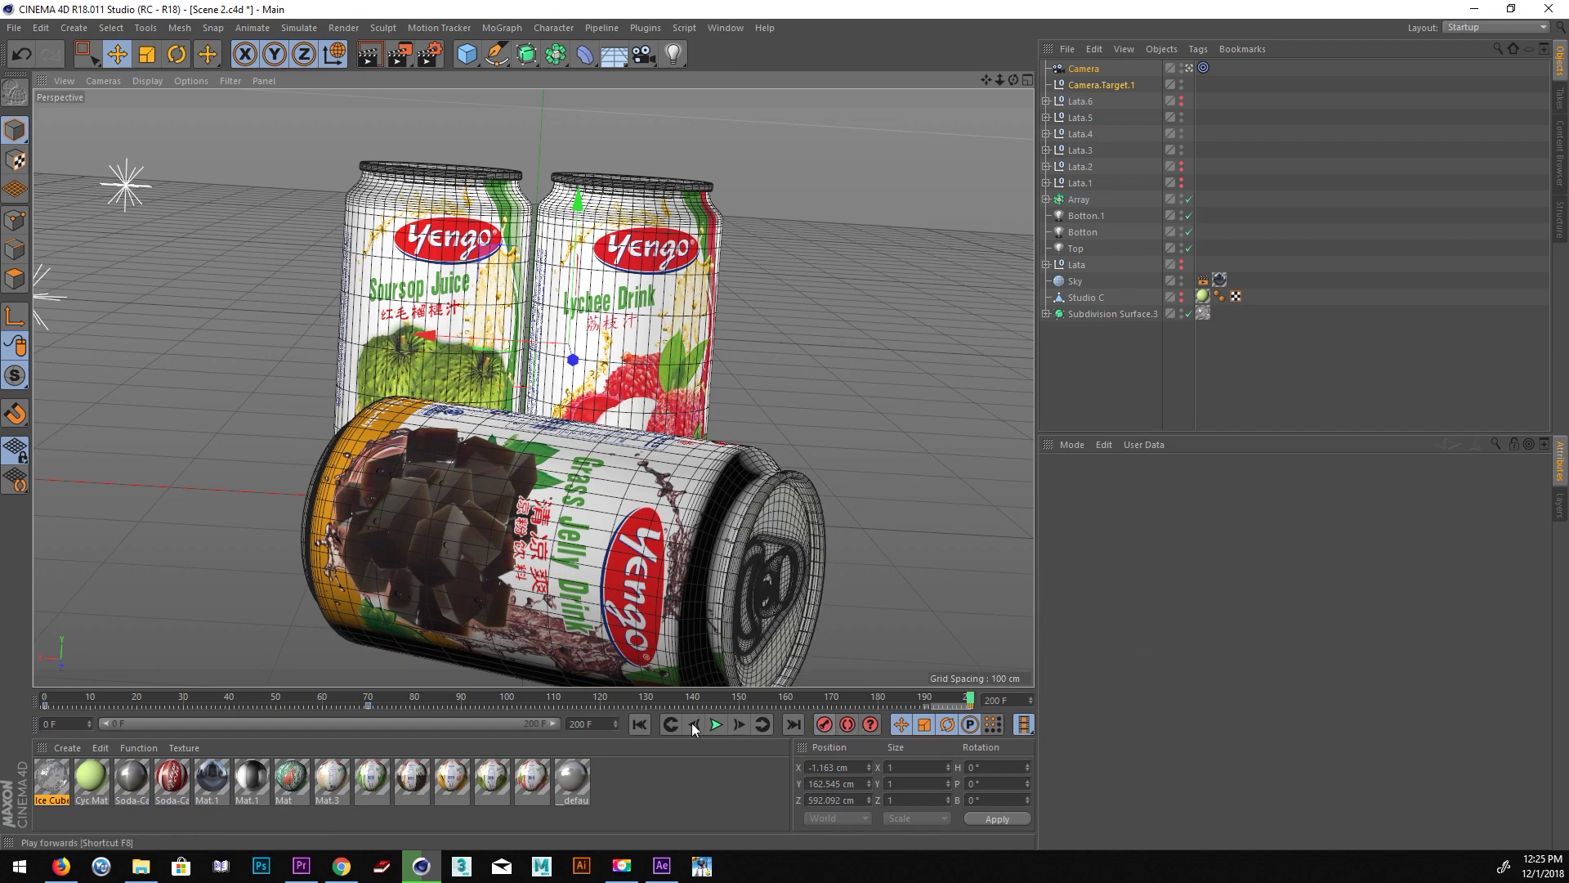
left_click(716, 725)
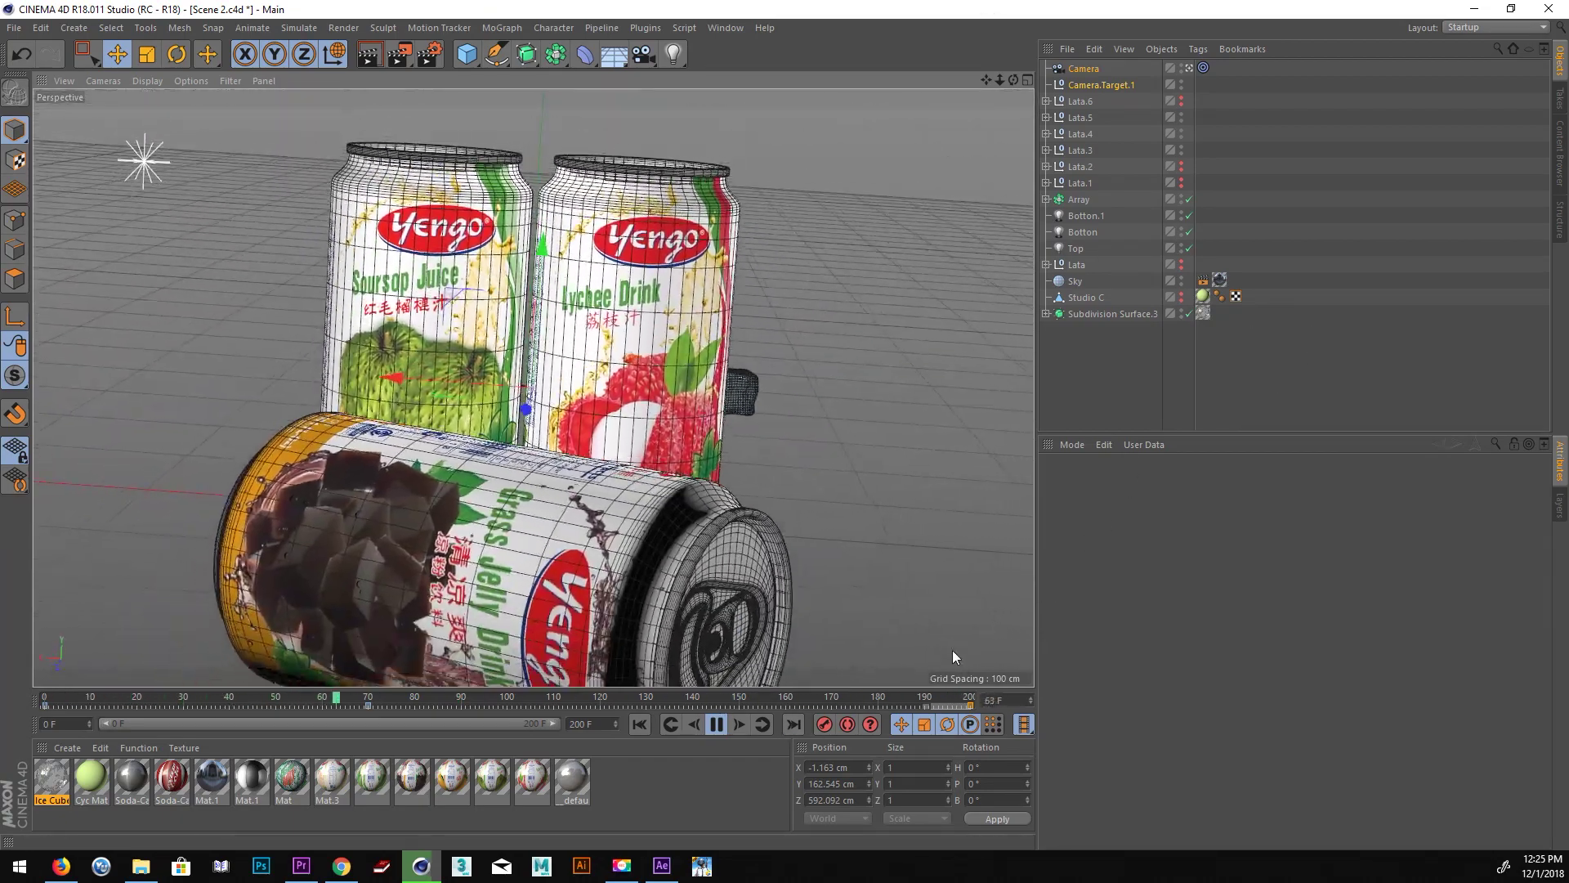
left_click(716, 724)
left_click(1107, 315)
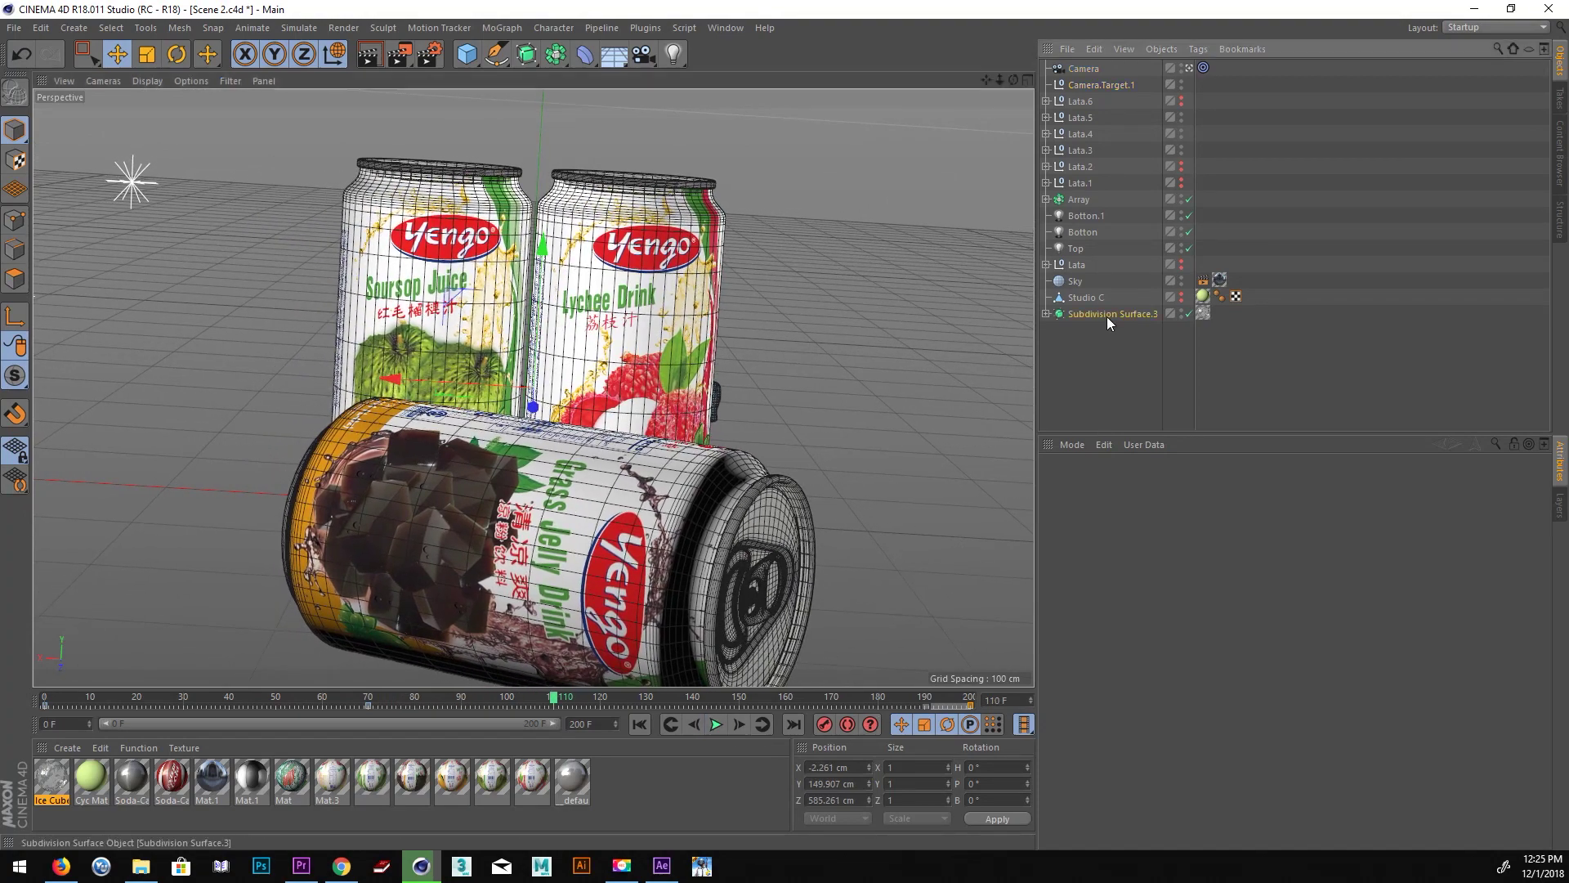
Inspect Subdivision Surface.3's Cube and Displacer, then preview the animation from frame 0.
left_click(1046, 314)
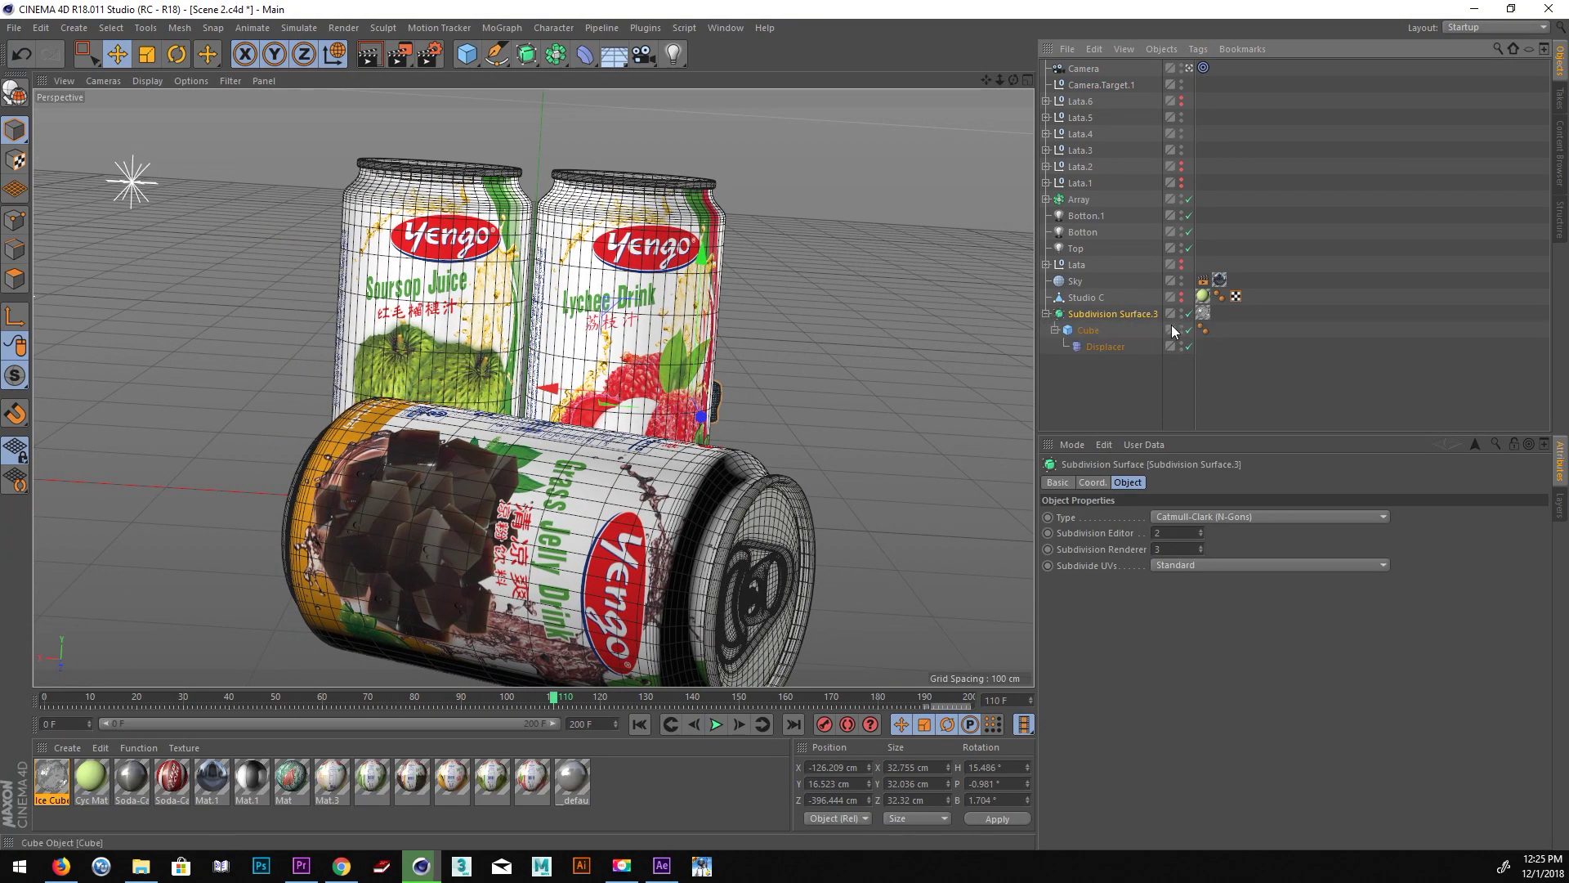
left_click(1046, 314)
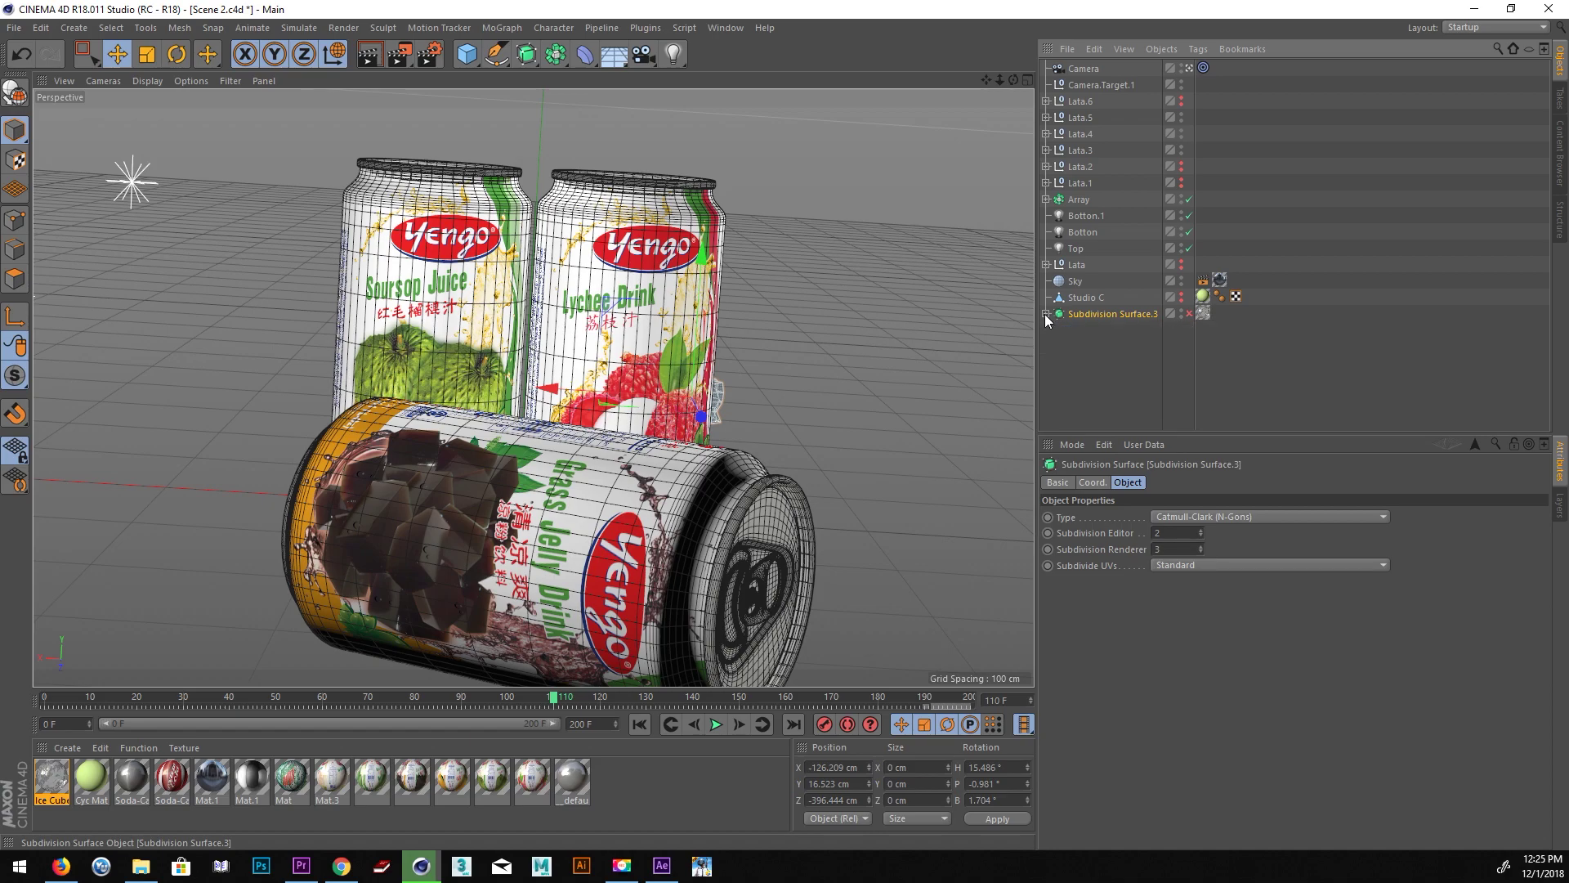
left_click(639, 724)
left_click(716, 724)
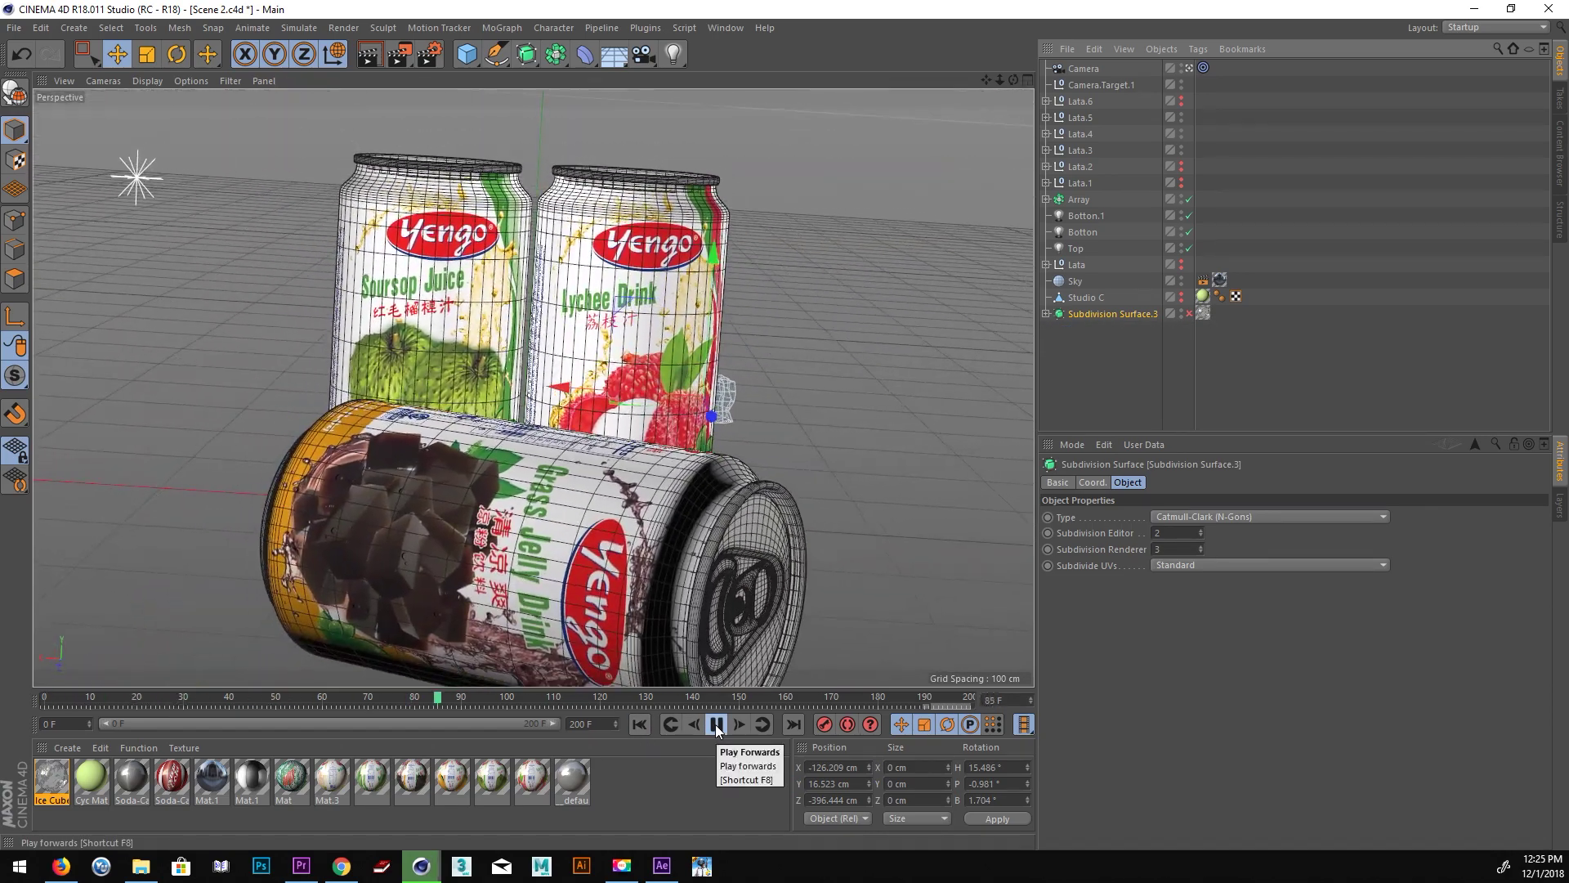
left_click(716, 726)
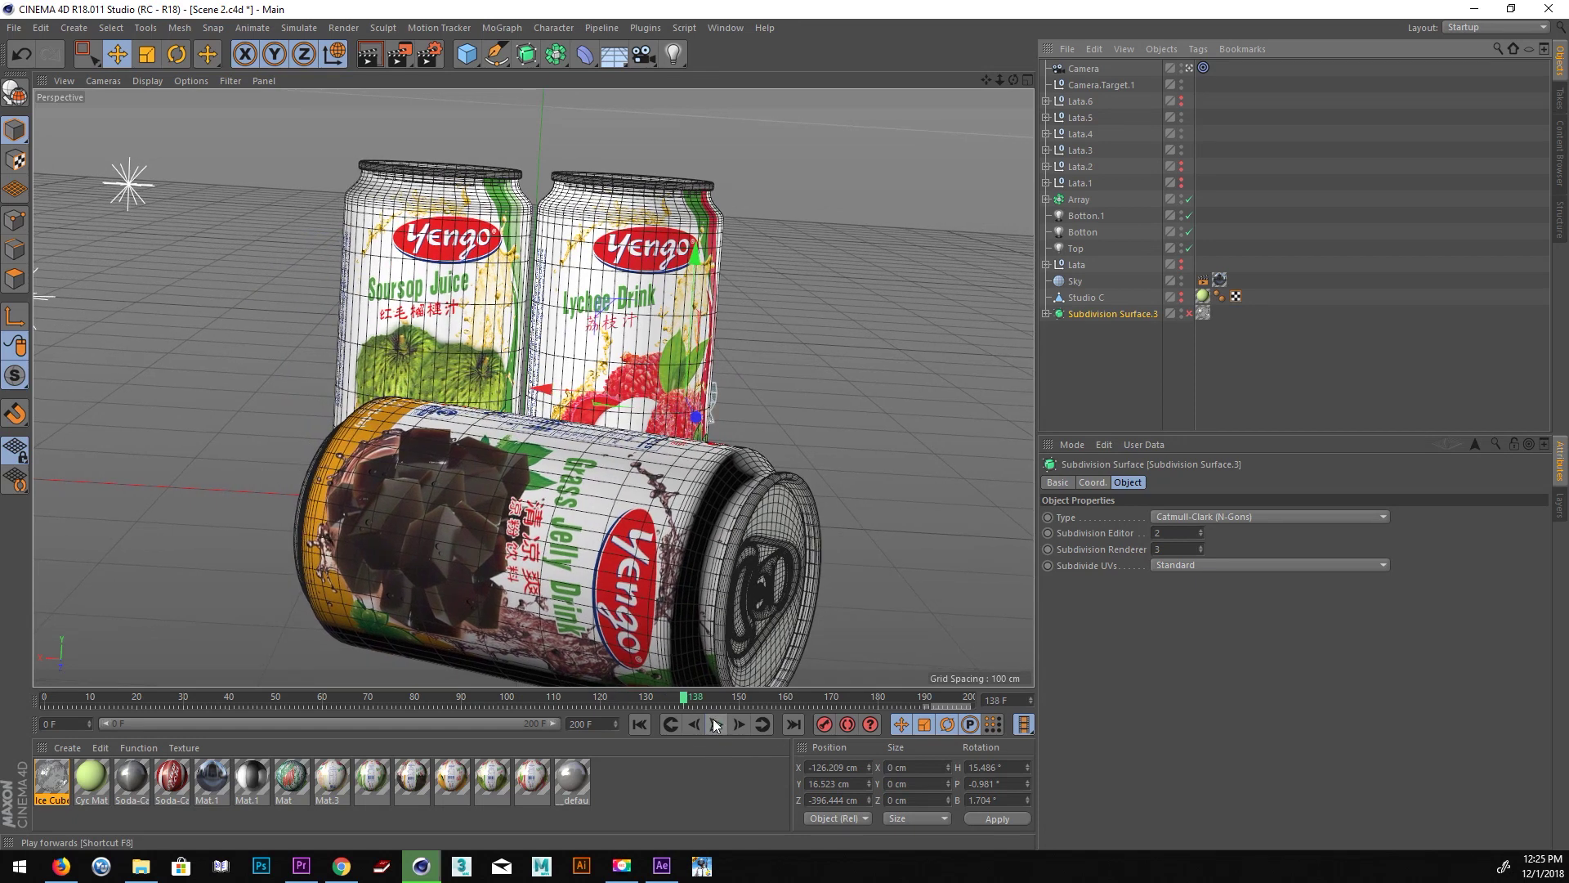
Add a MoGraph Cloner and nest Subdivision Surface.3 inside it as 3 linear clones.
left_click(525, 53)
left_click(505, 29)
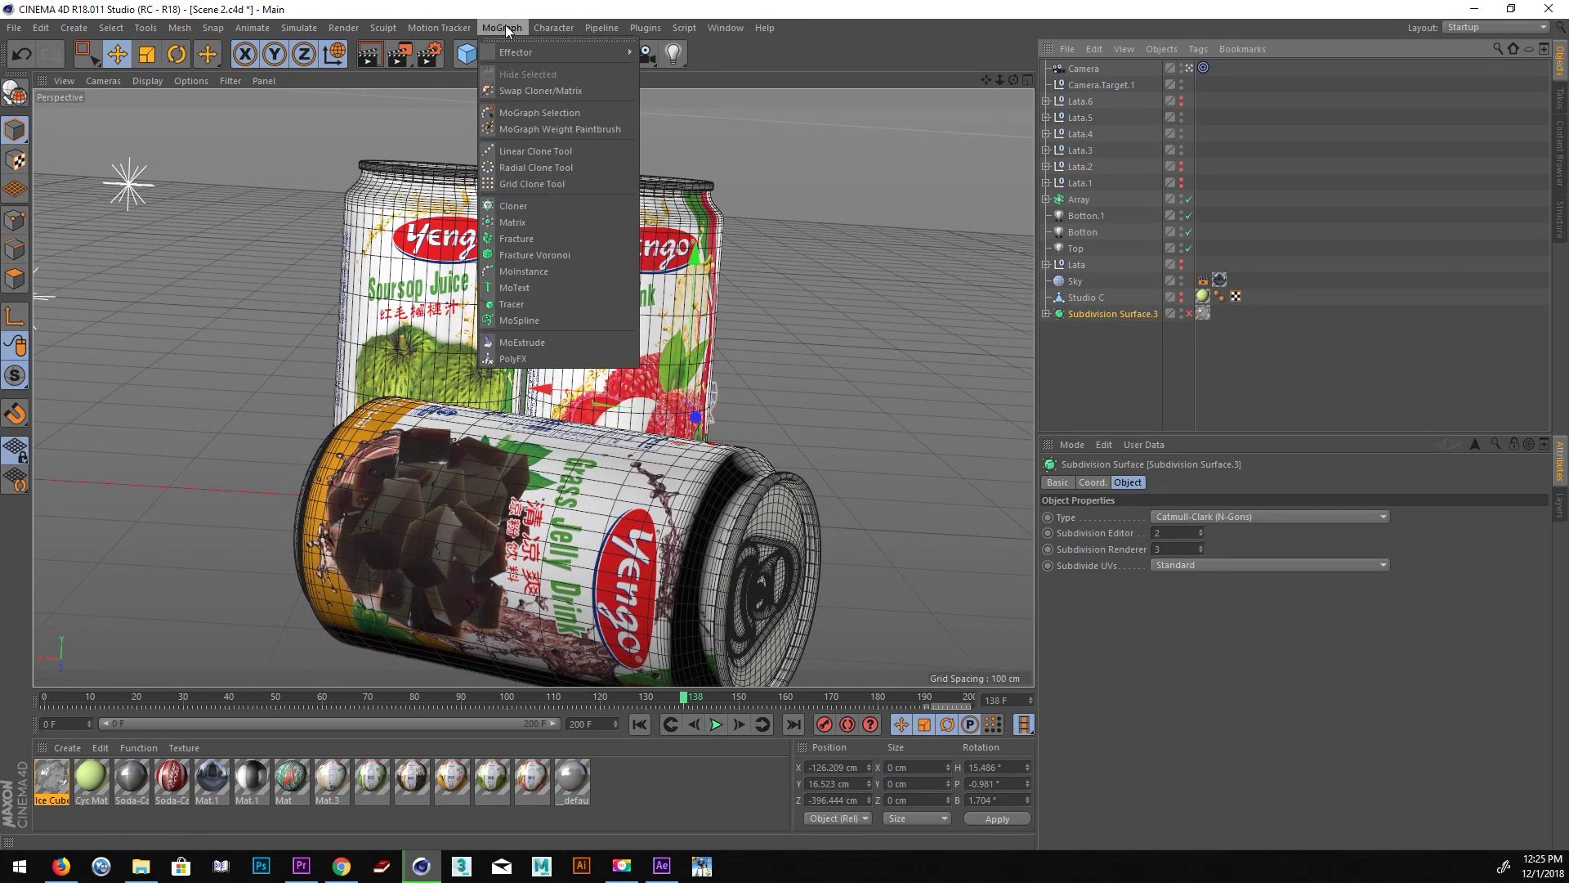
left_click(513, 206)
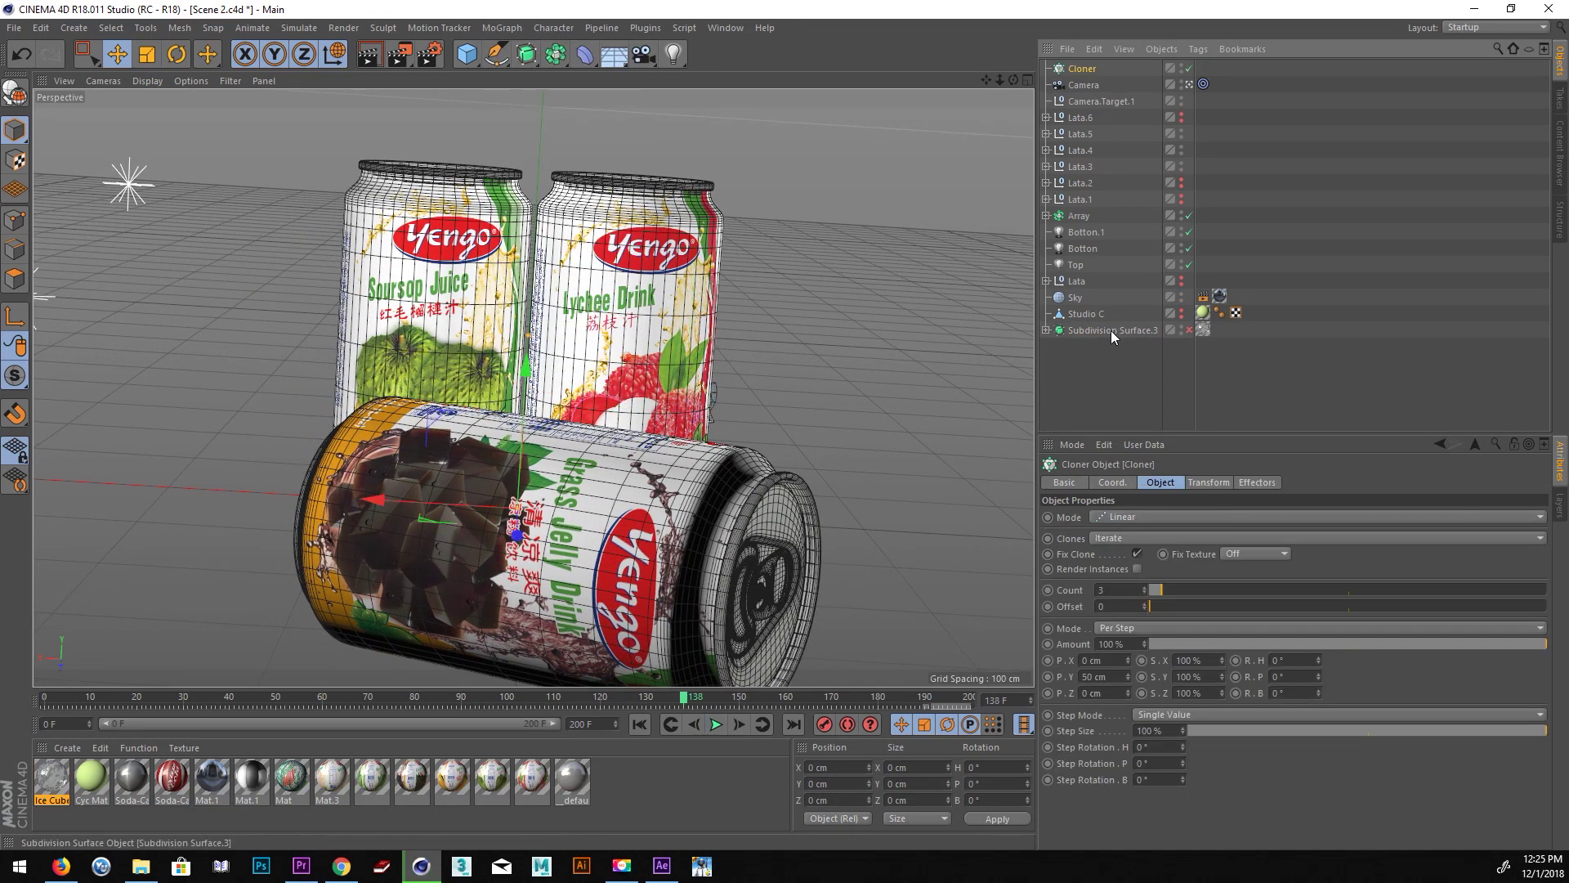
left_click_drag(1073, 75, 1075, 72)
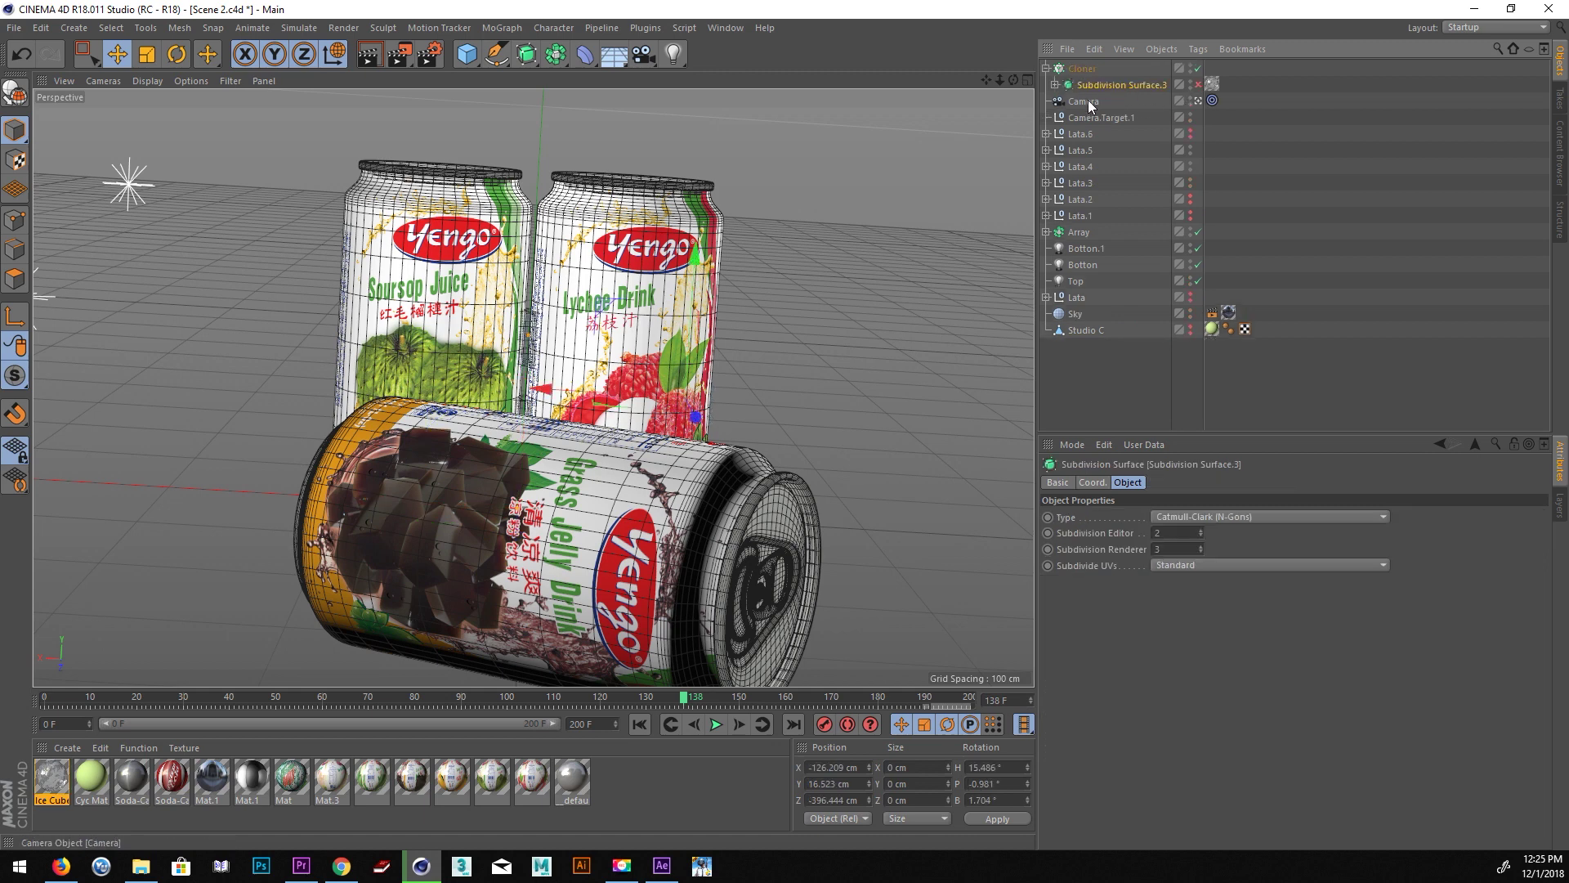
left_click(1088, 99)
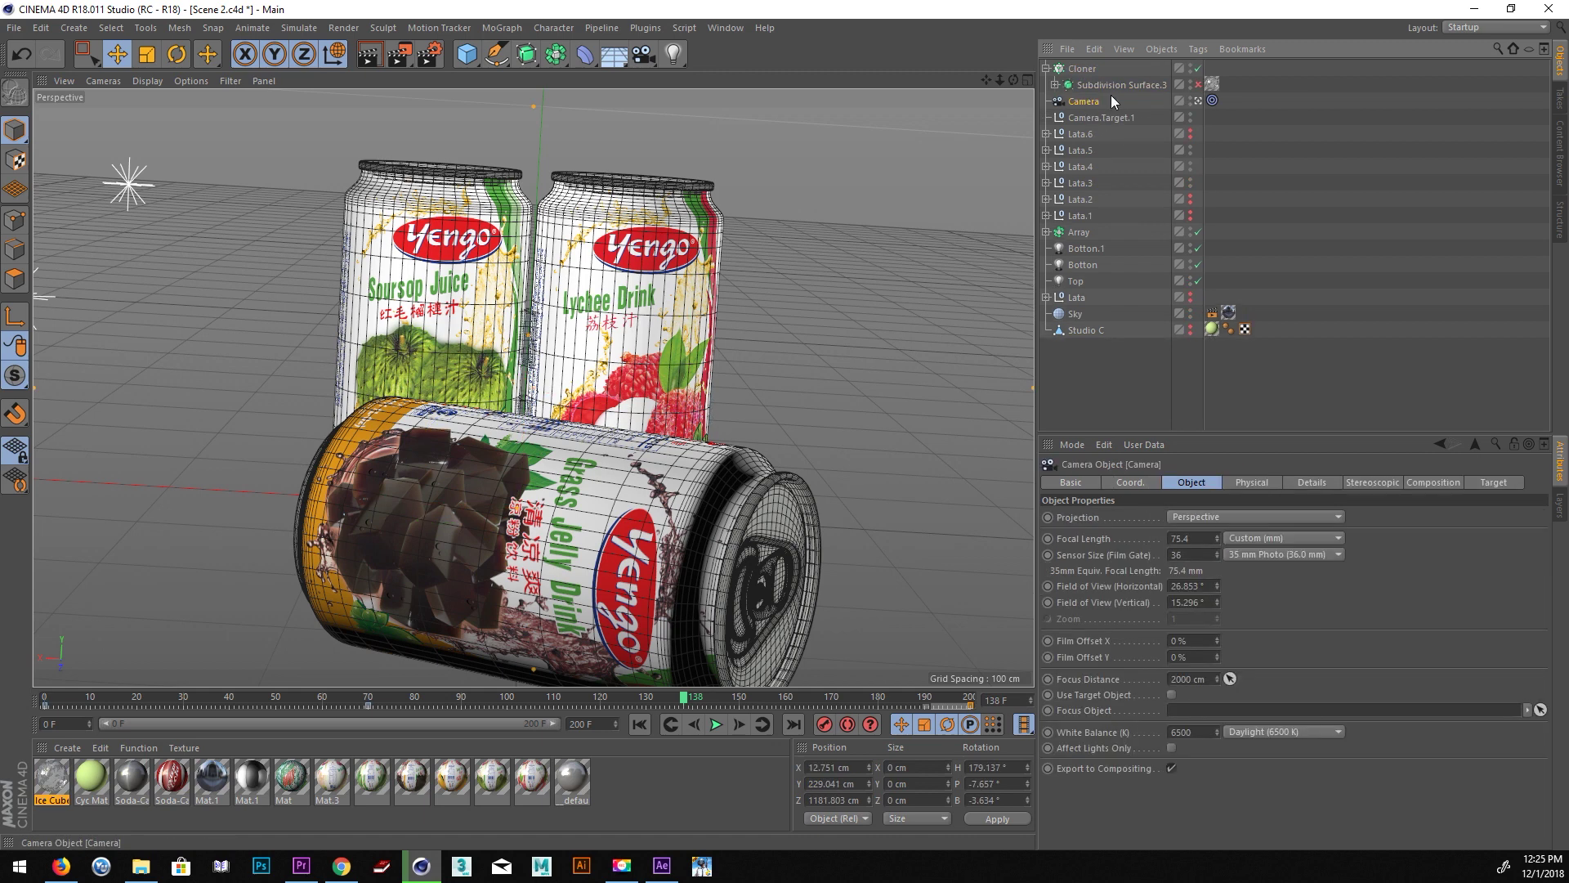
Lock the Camera with a Protection tag, scrub to frame 35, and pull the Cube out.
right_click(1084, 103)
mouse_move(1137, 110)
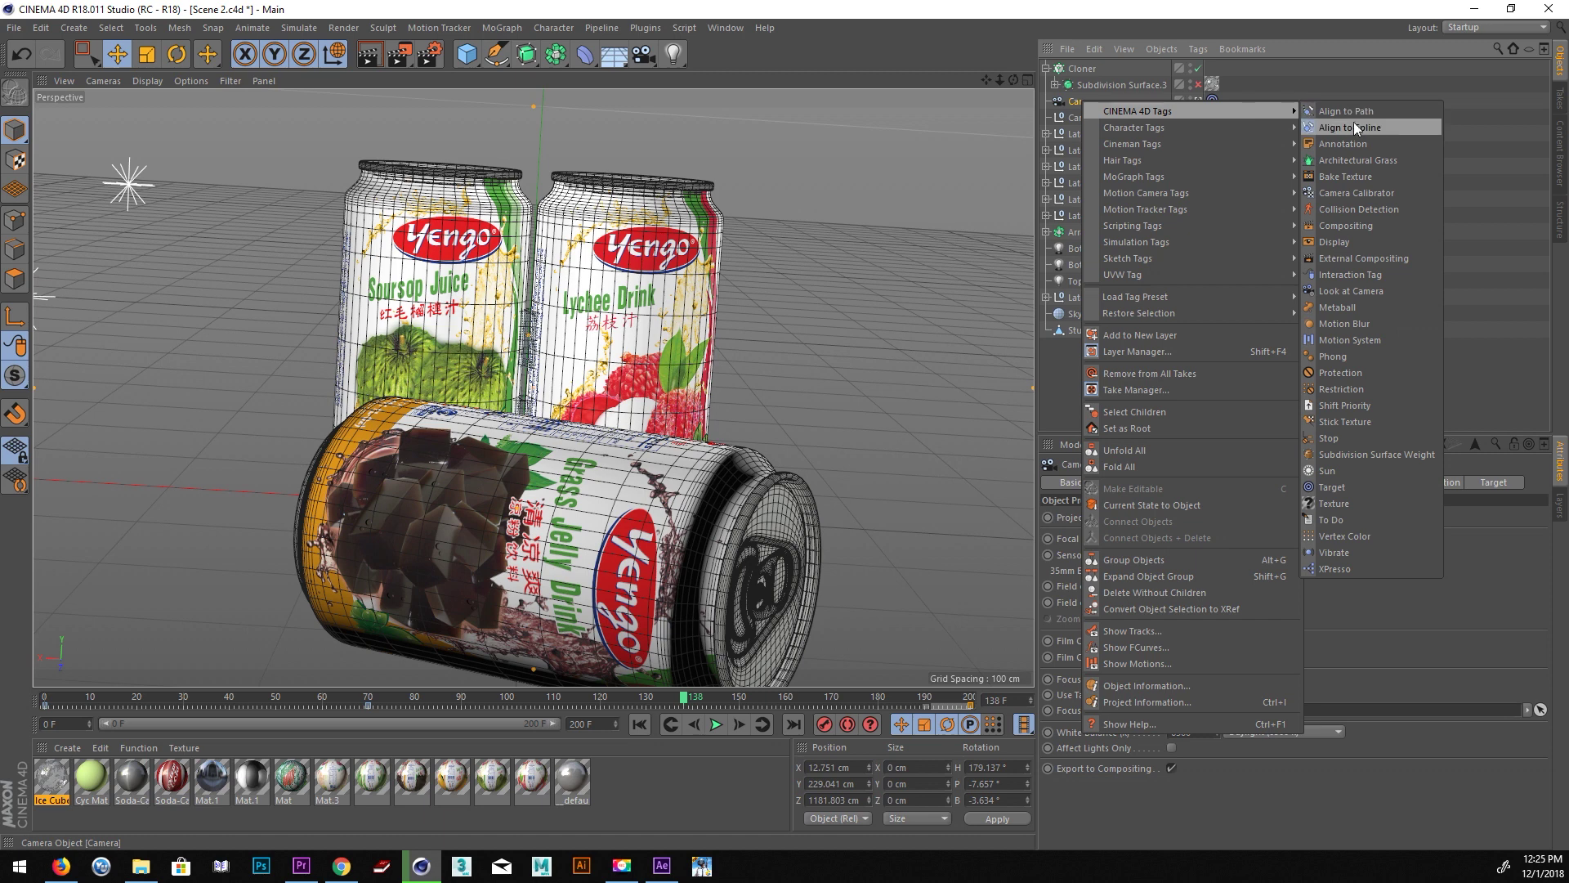
left_click(1377, 372)
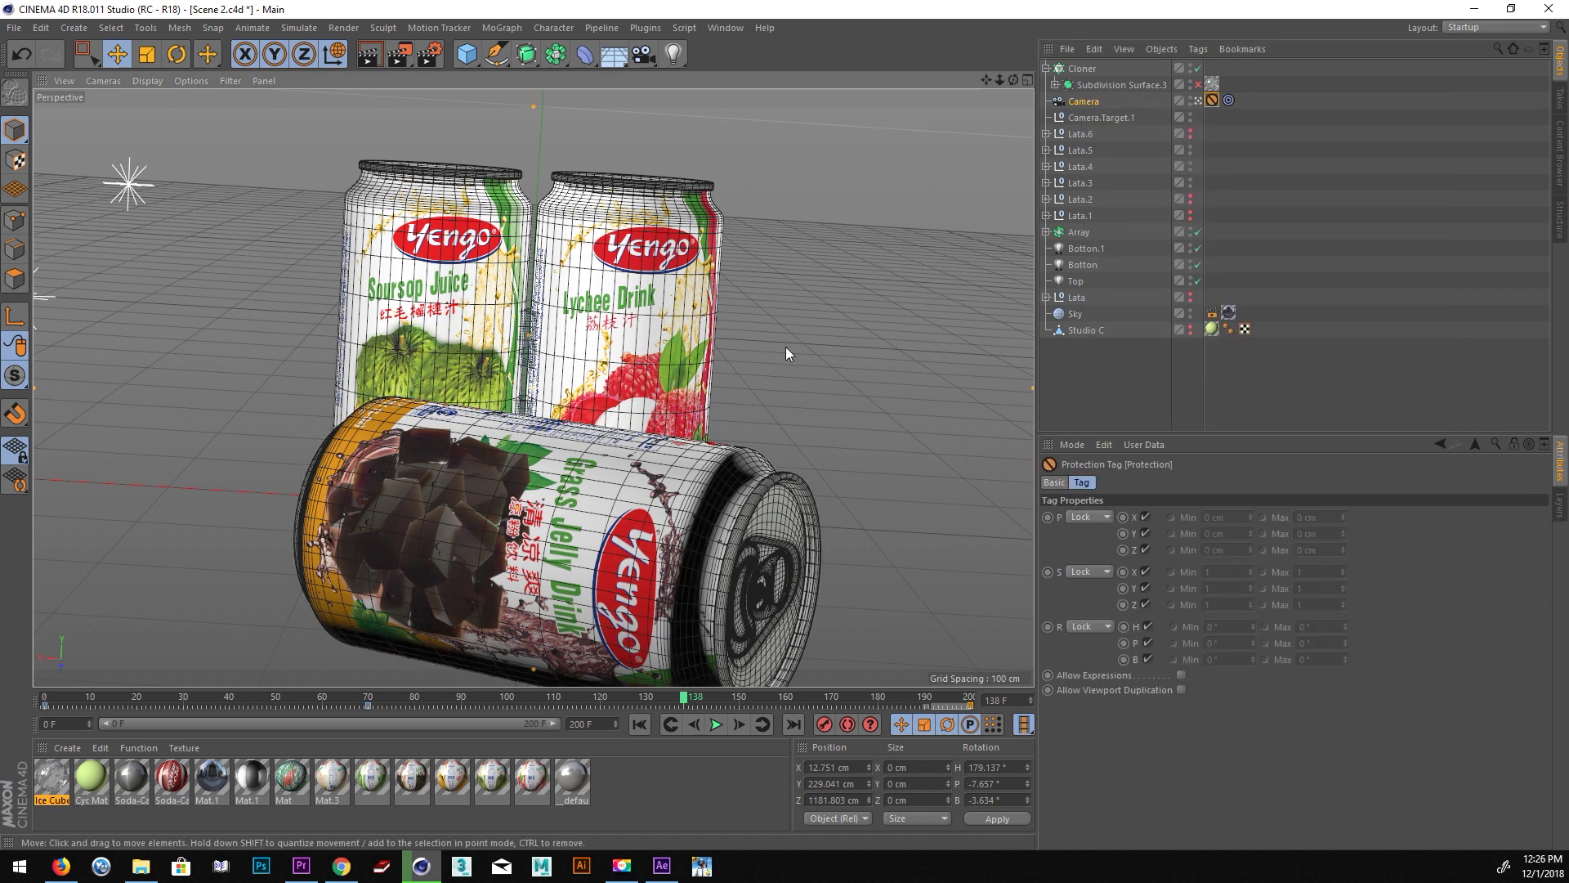
left_click_drag(683, 696, 195, 674)
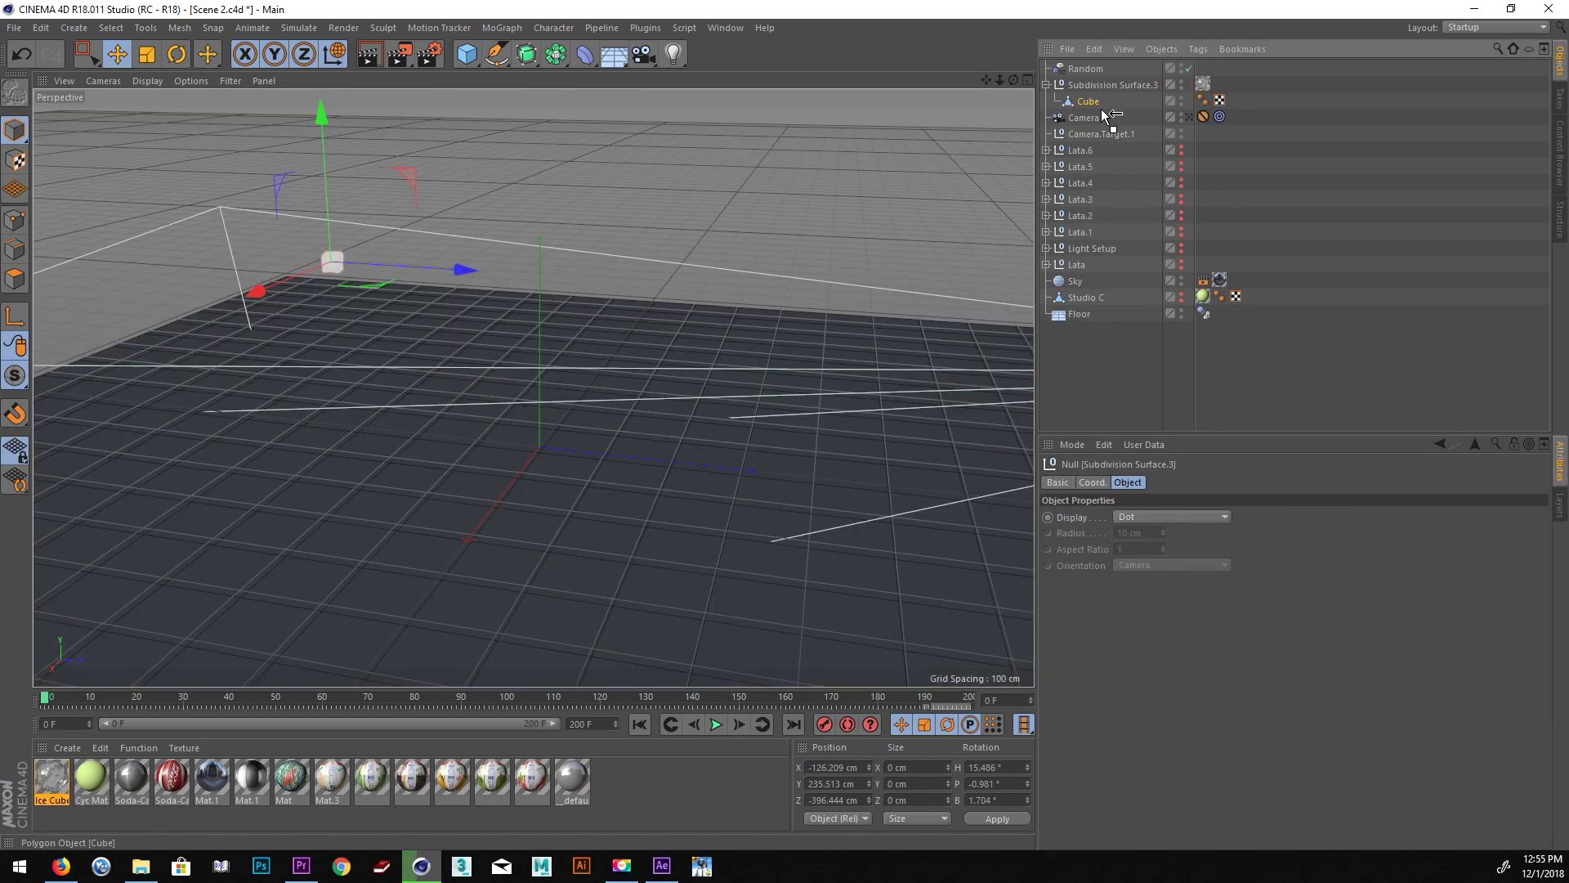
left_click_drag(1102, 113, 1102, 110)
left_click(1101, 84)
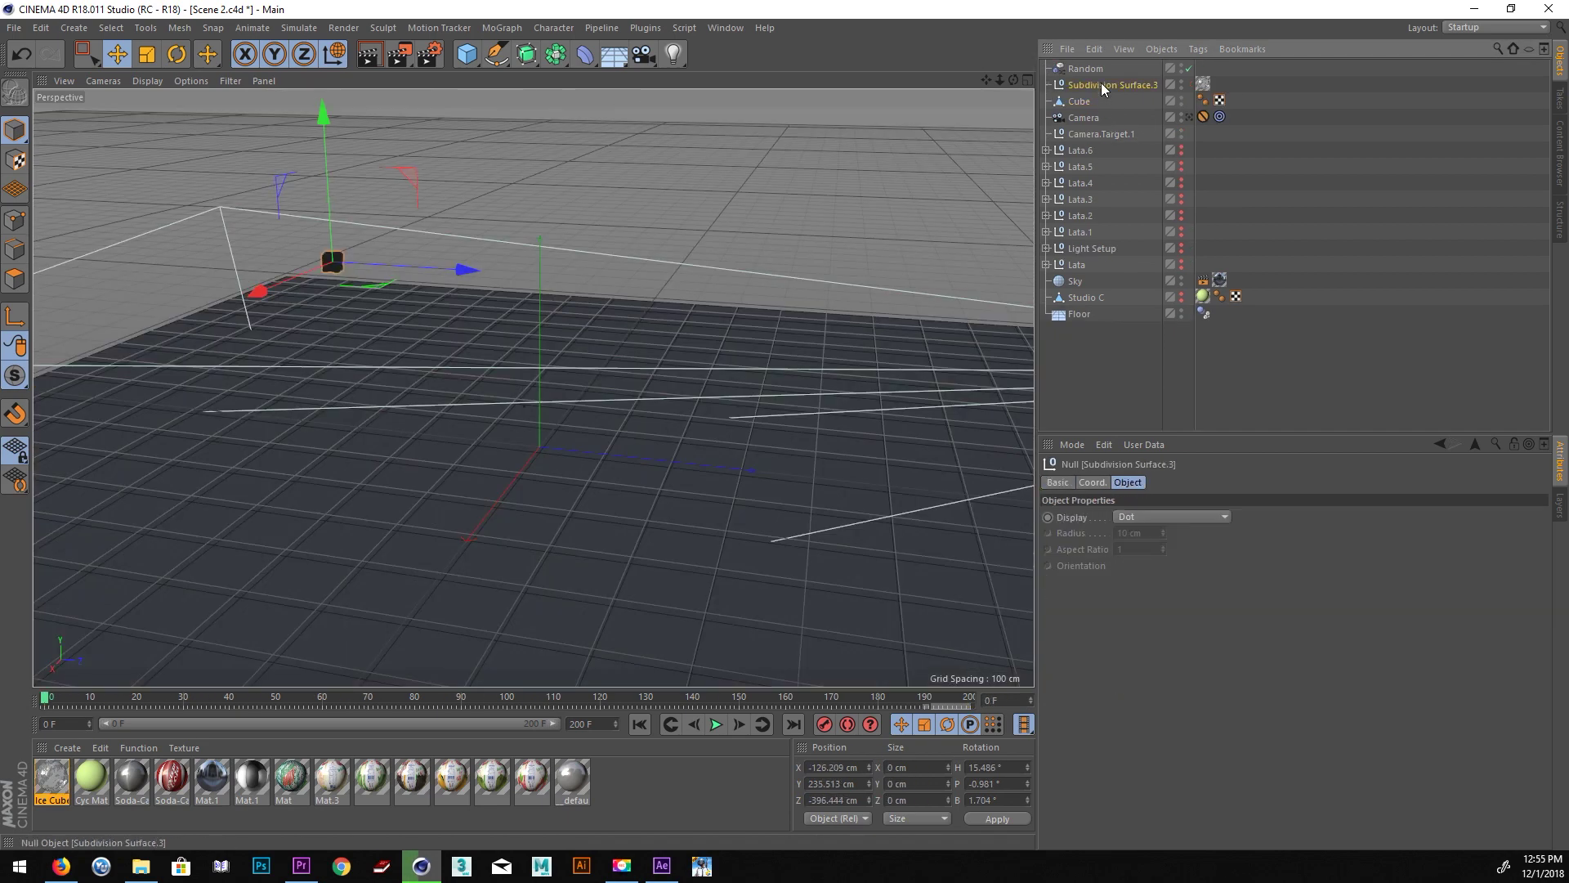
Delete Subdivision Surface.3 and nest the Cube inside a new Cloner.
key("Delete")
left_click(1087, 85)
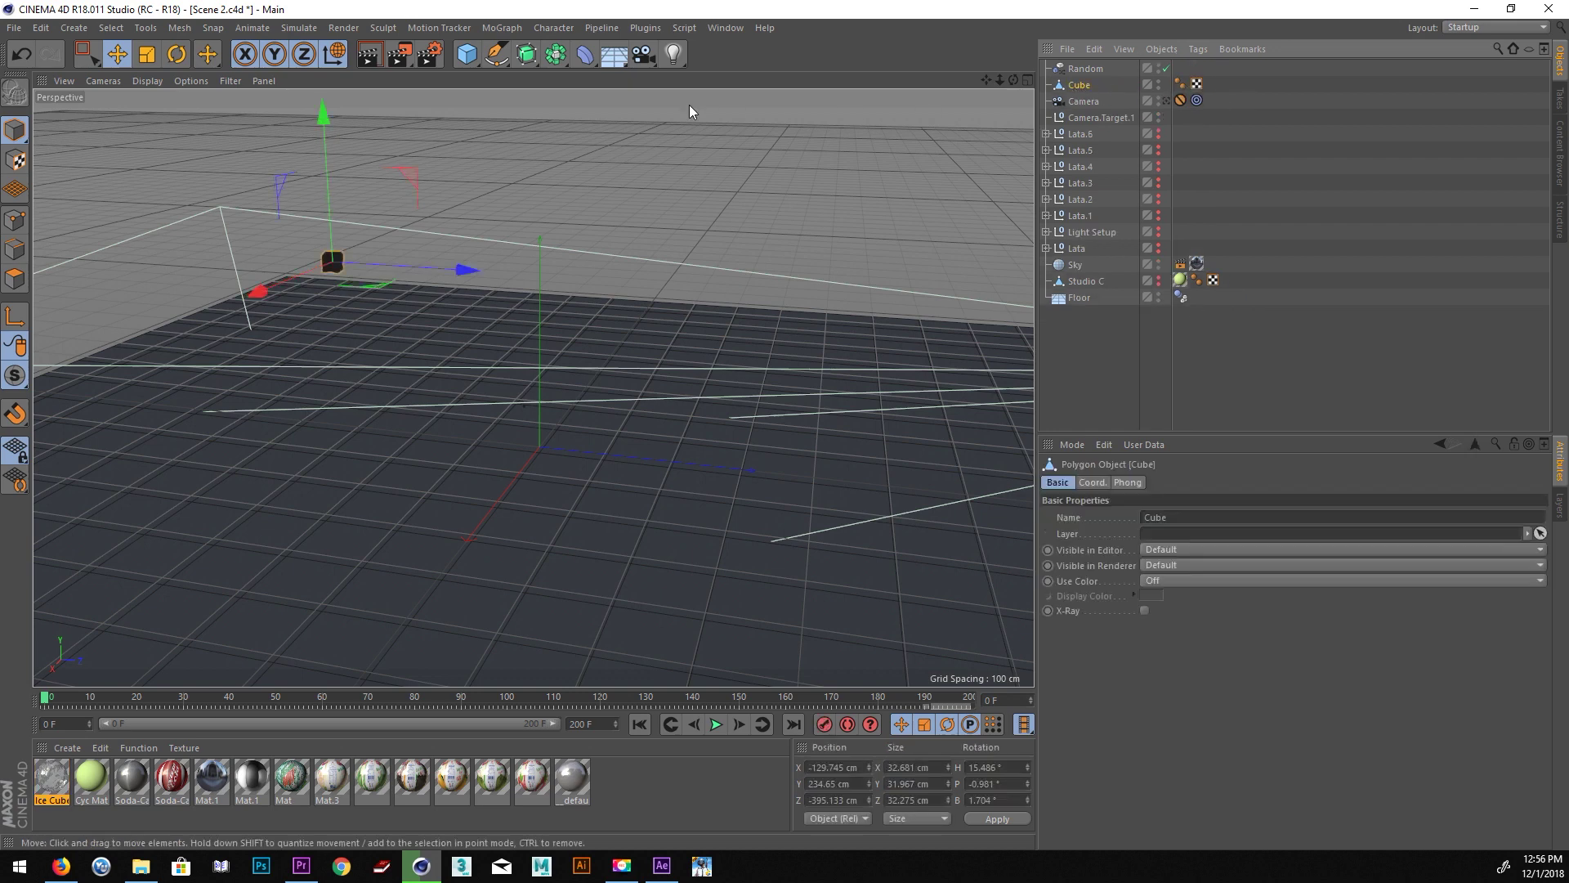
left_click(500, 28)
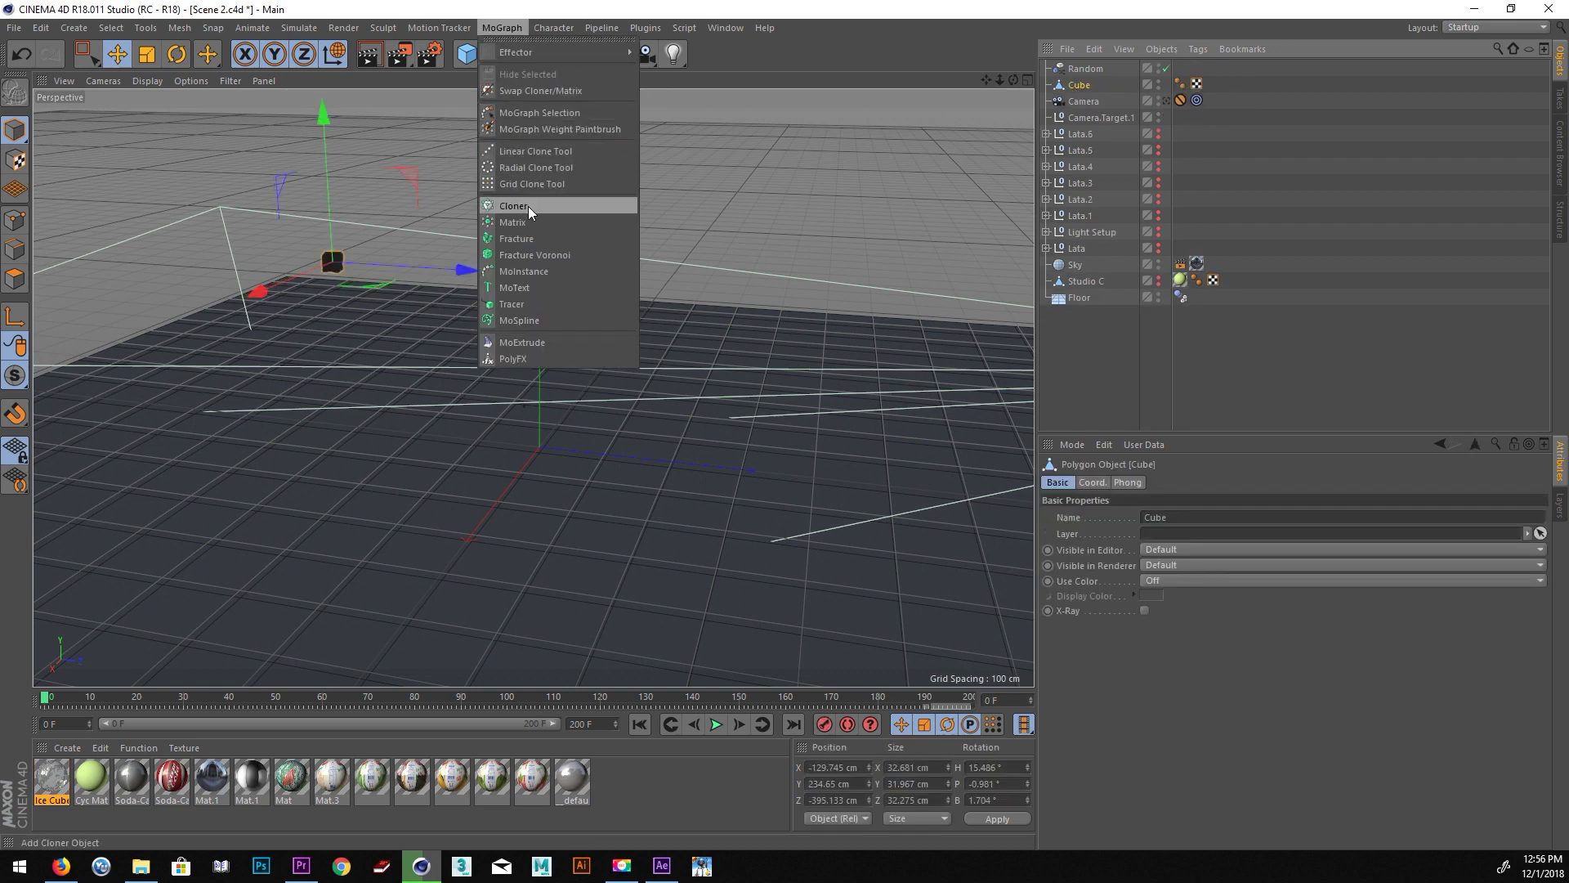
left_click(528, 206)
left_click_drag(1071, 71, 1072, 73)
Switch the Cloner to a 3×3×3 Grid Array and raise it to Y 56.149 cm.
left_click(1130, 518)
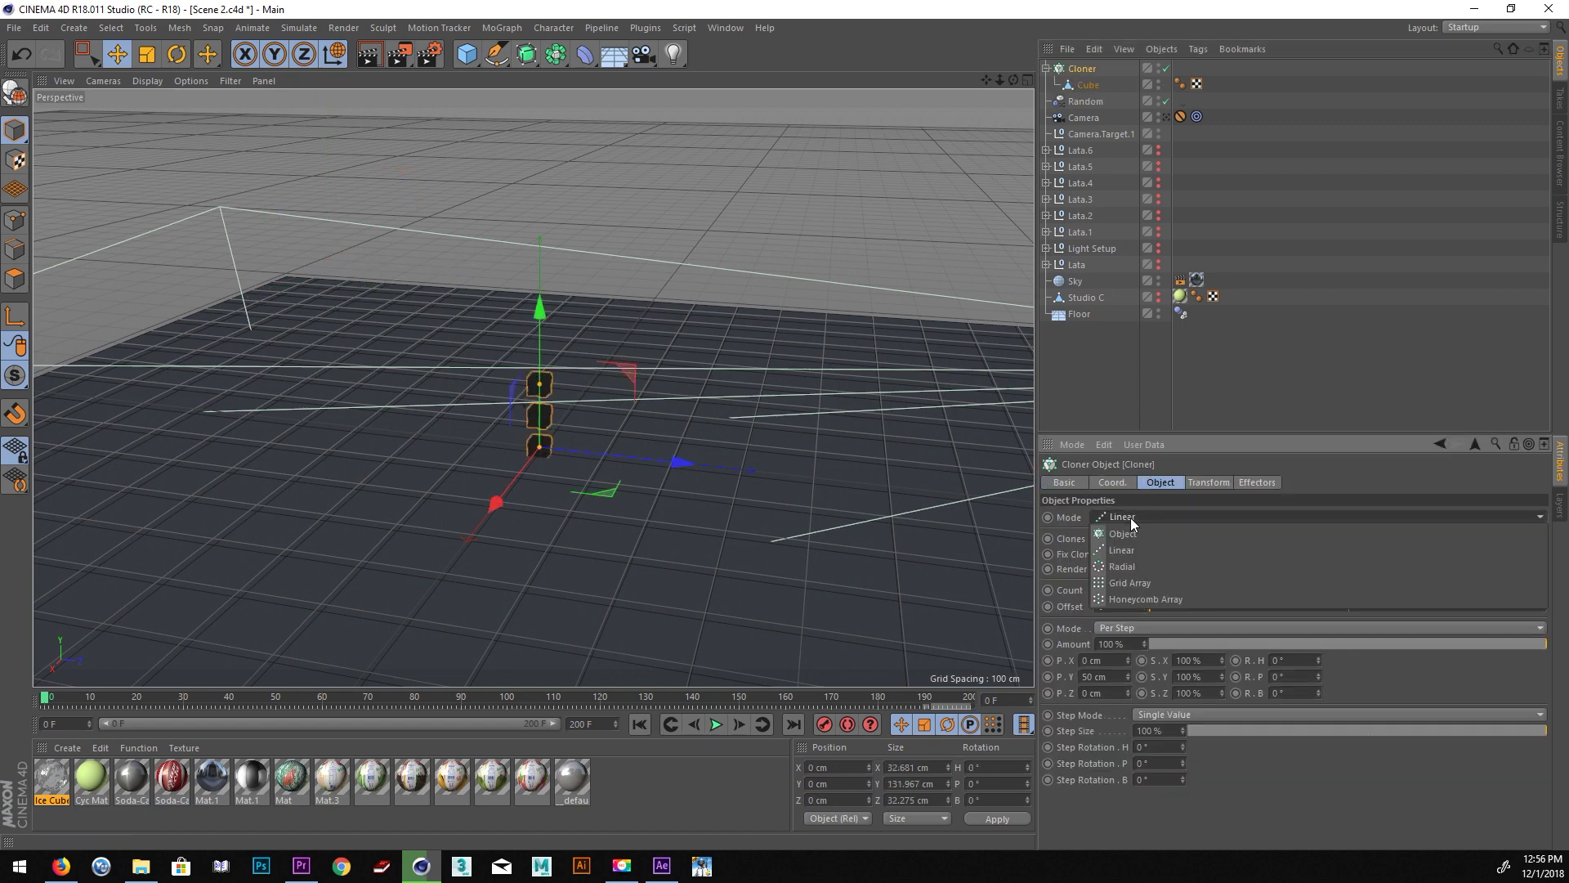
left_click(1121, 577)
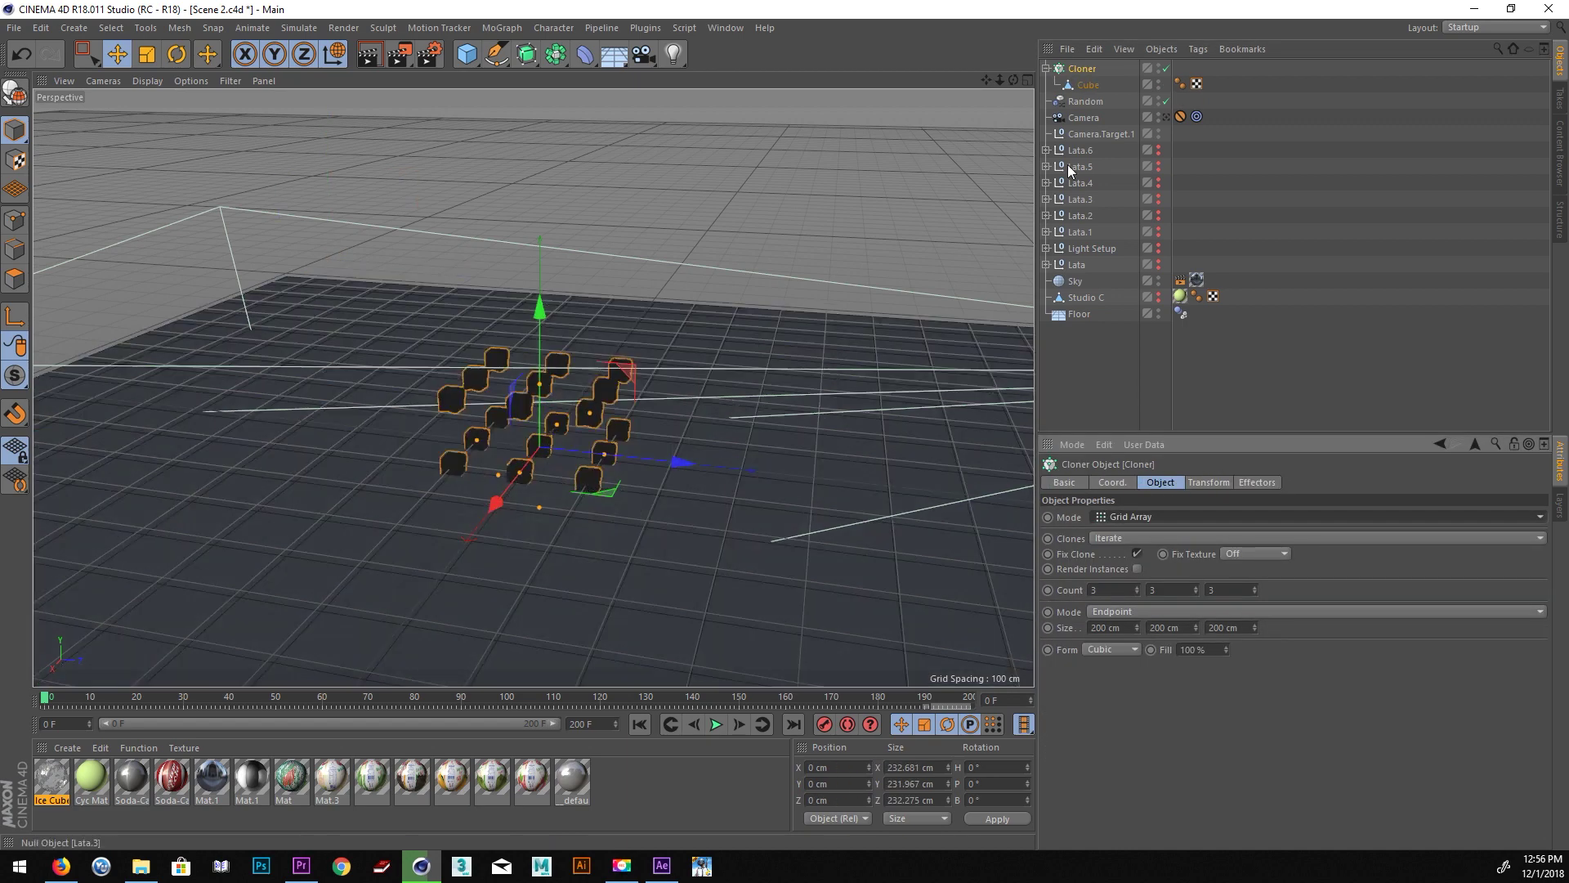
left_click_drag(537, 309, 537, 270)
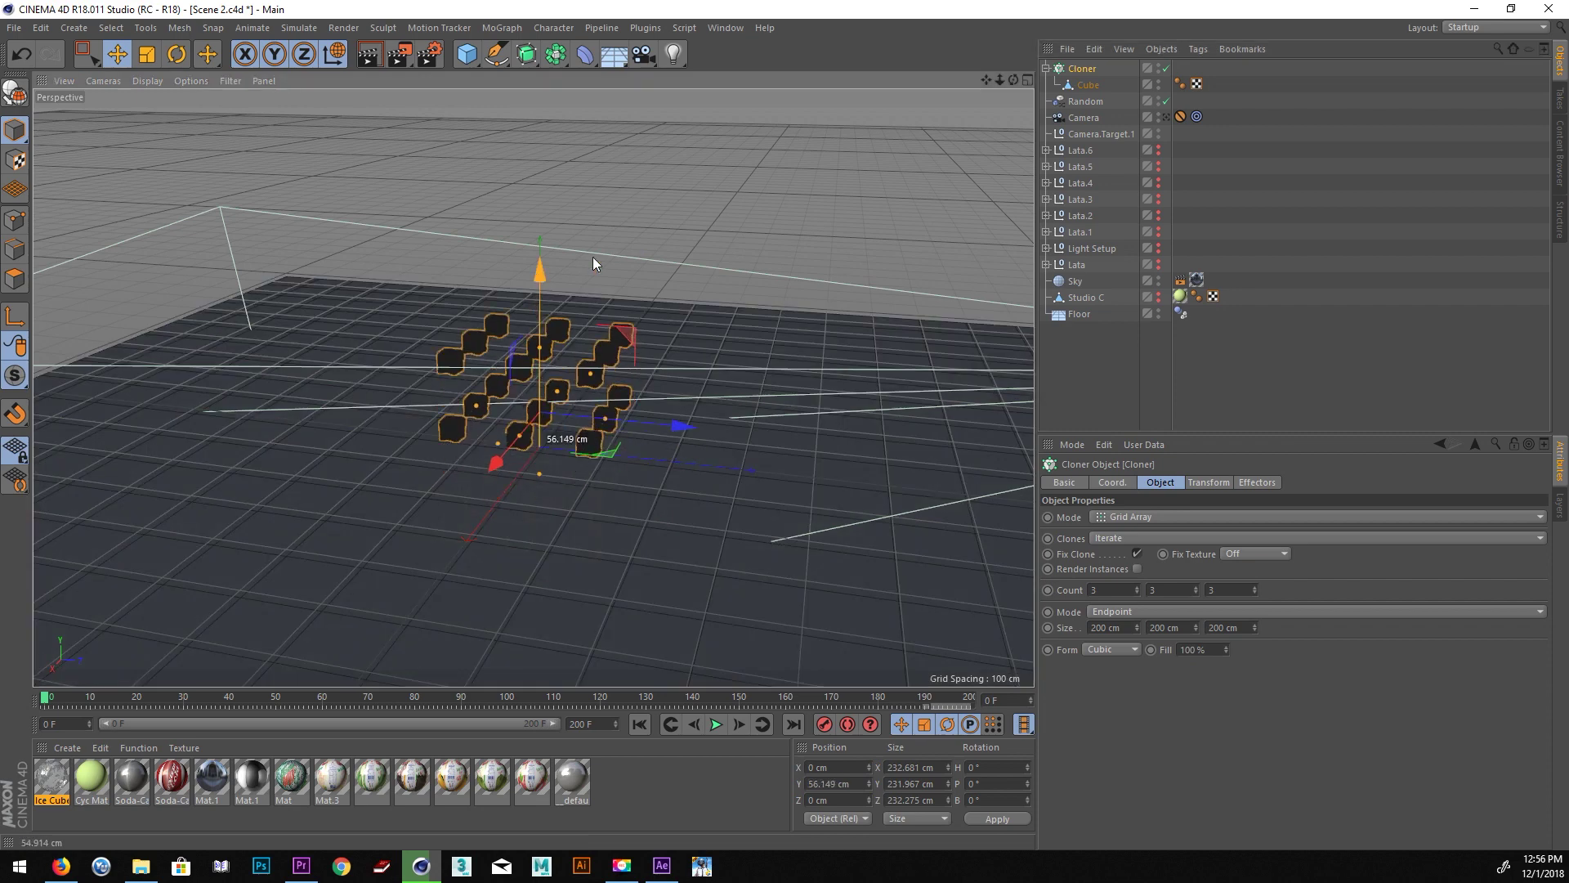
right_click(1081, 69)
mouse_move(1152, 154)
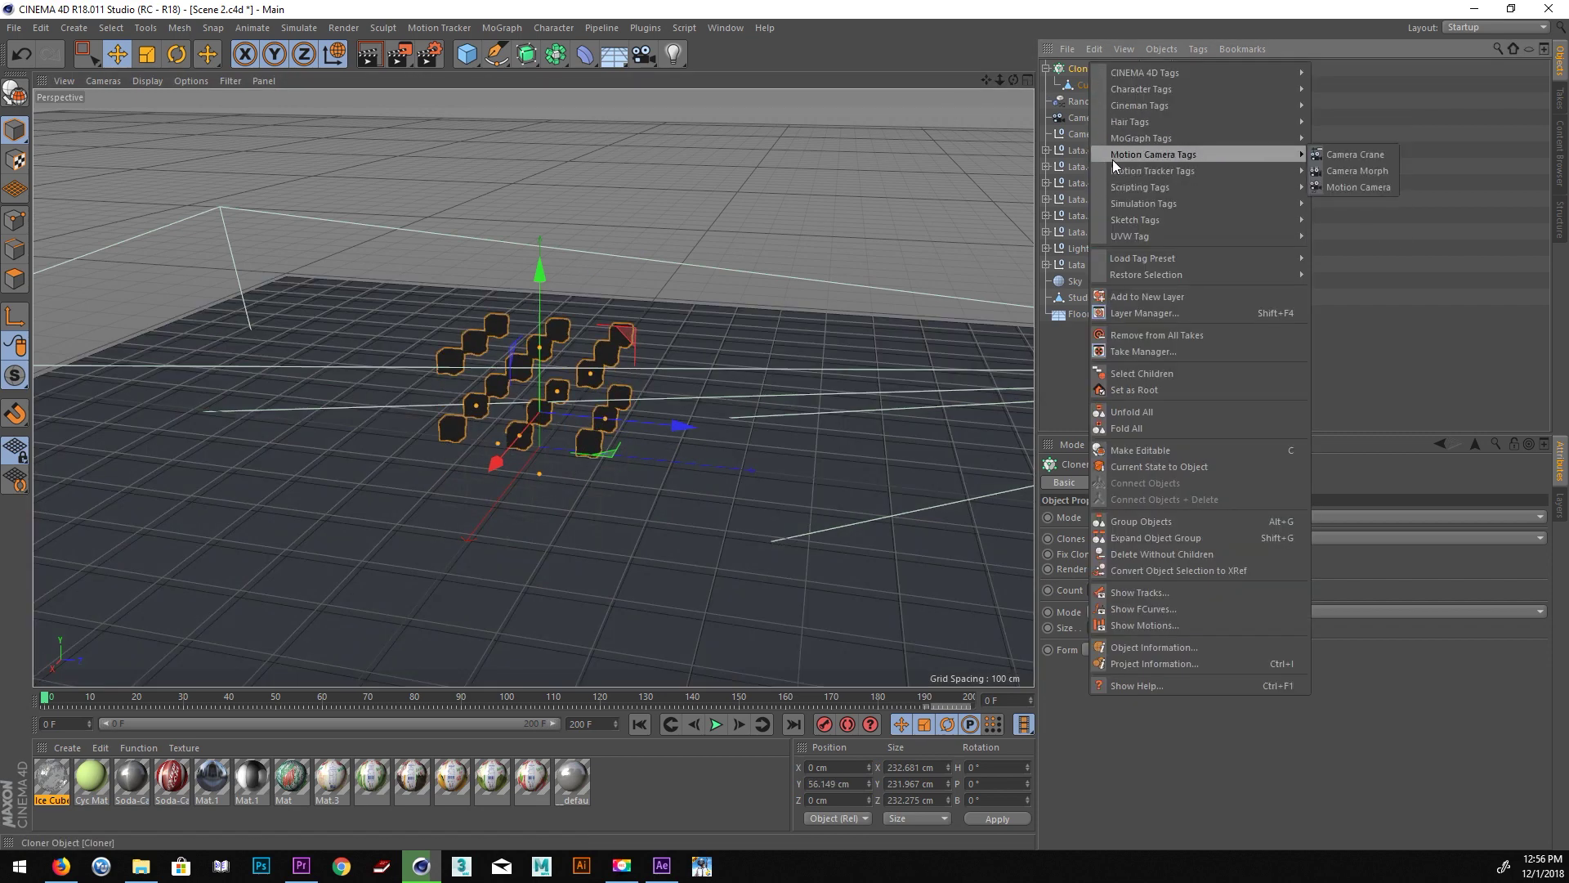
Add a Rigid Body dynamics tag to the Cloner and test-play the fall from frame 0.
mouse_move(1142, 204)
left_click(1353, 203)
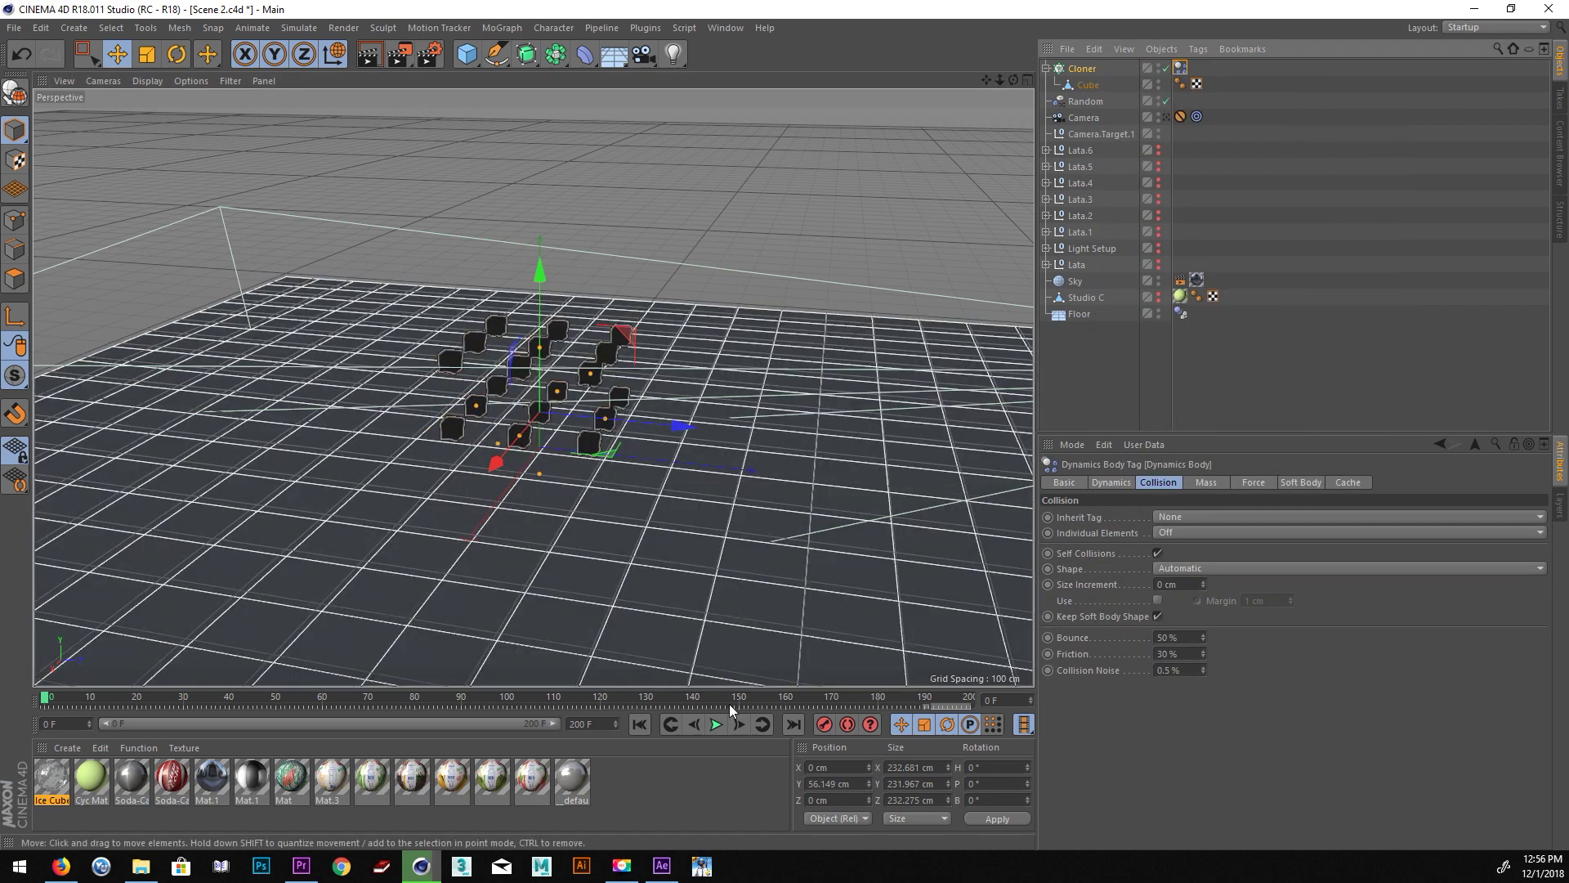
left_click(716, 725)
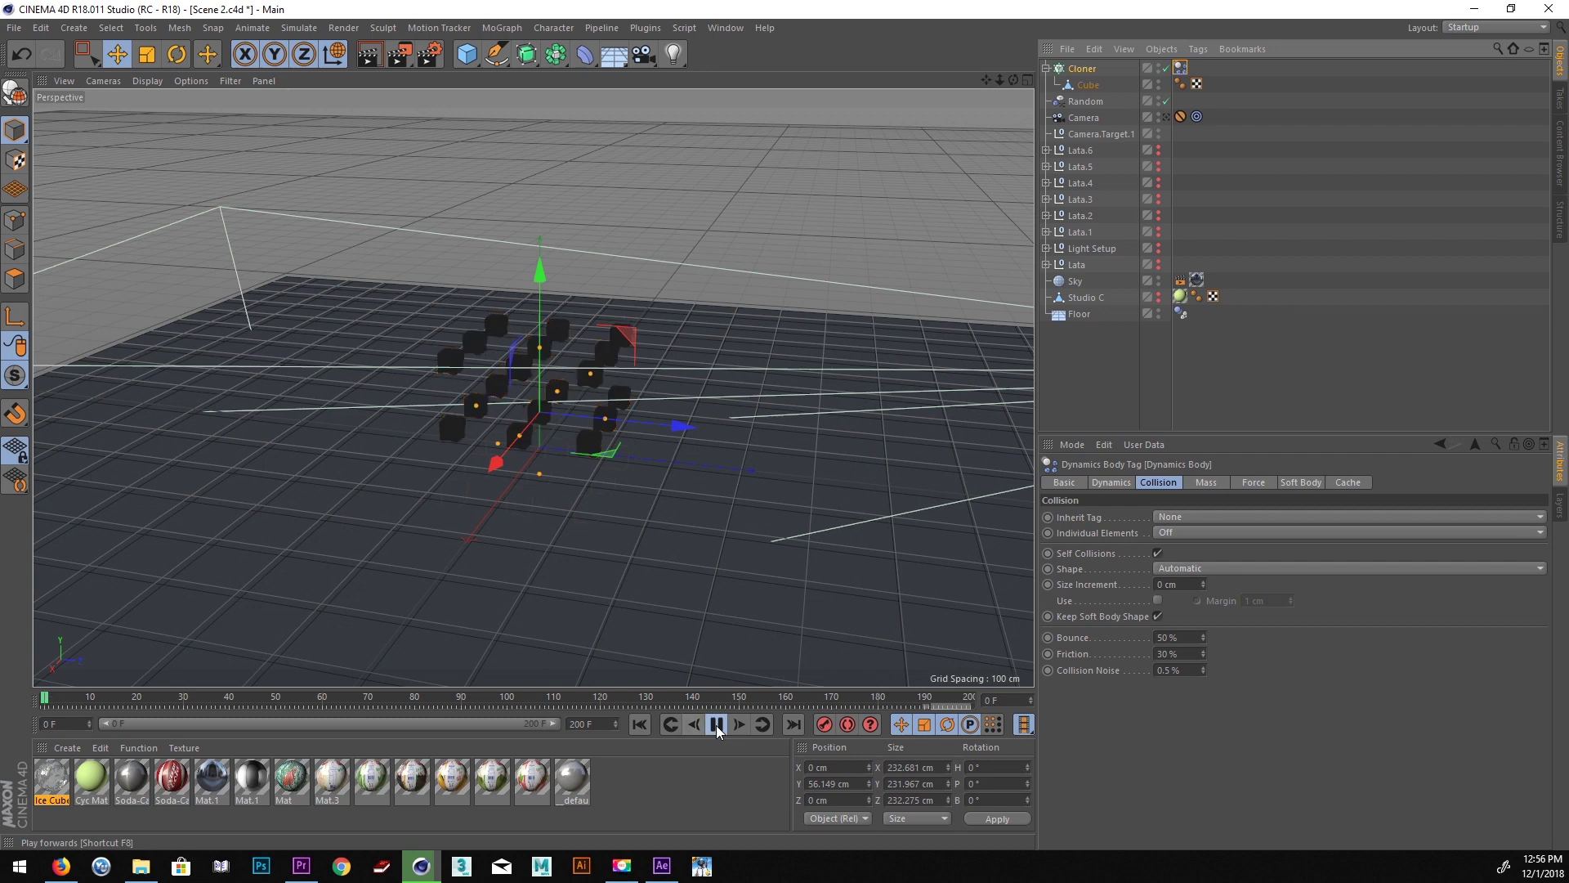
left_click(717, 726)
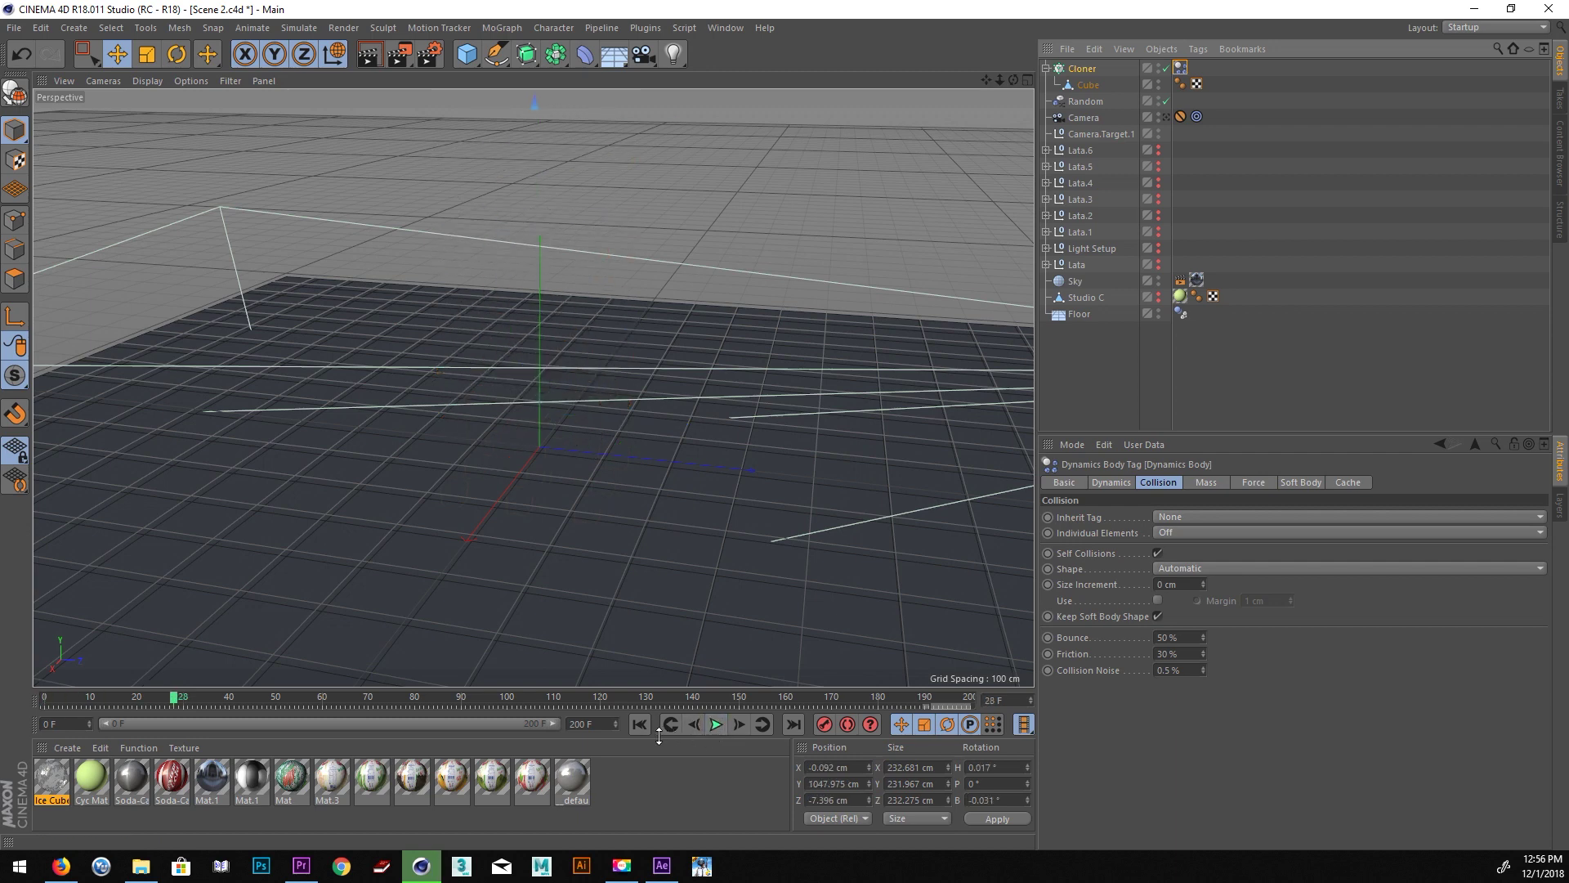
left_click(715, 725)
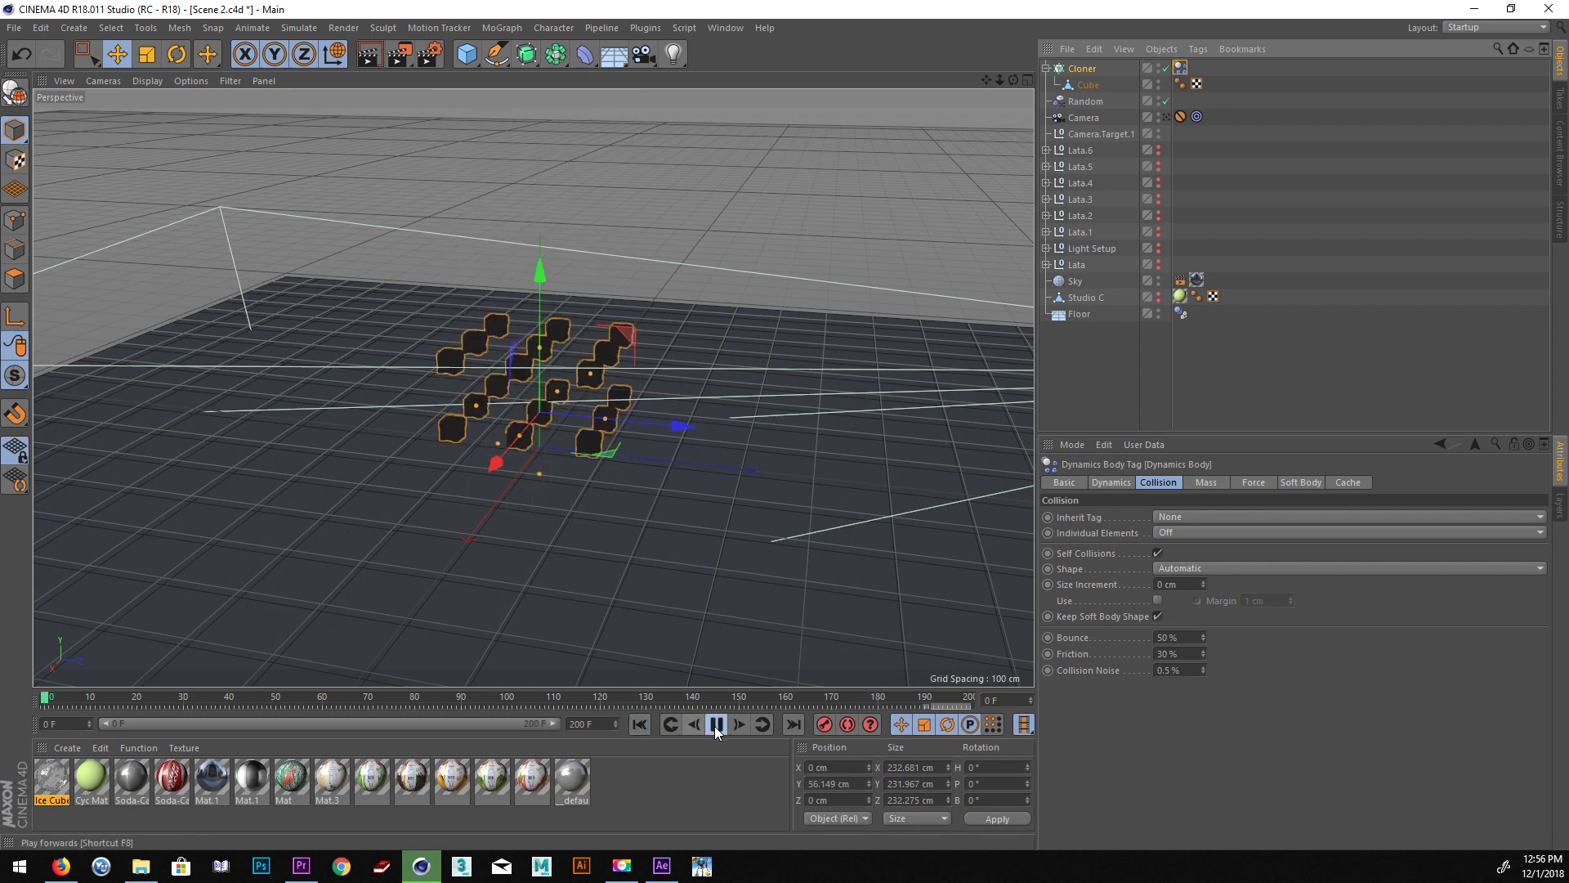
left_click(641, 725)
left_click(11, 28)
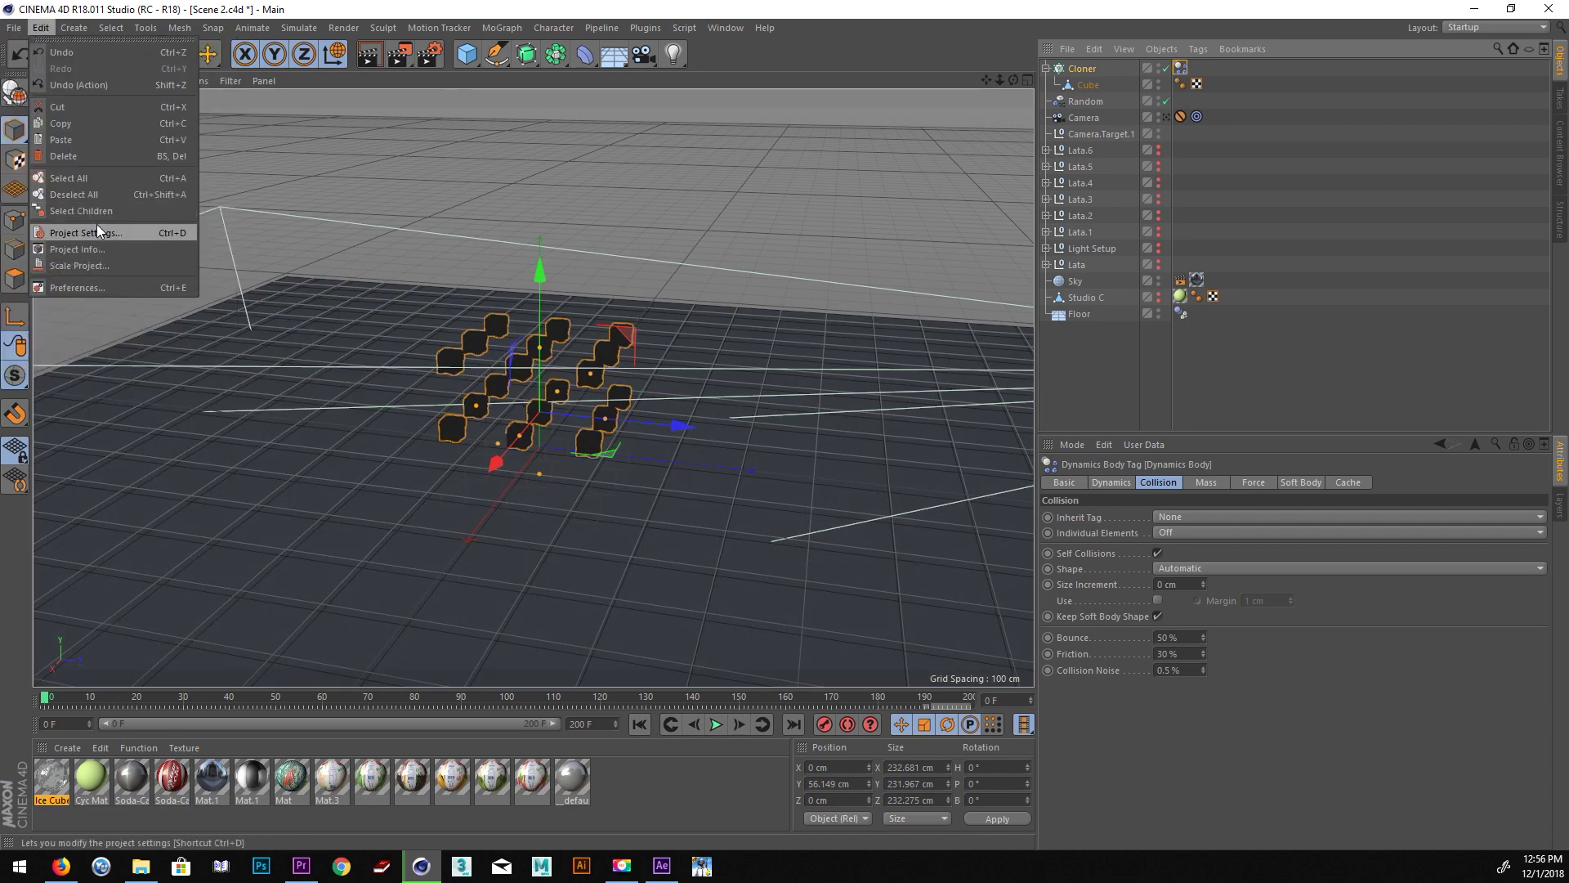
Check project gravity (1000 cm) and set the Cloner's Dynamics Body Individual Elements to All.
left_click(98, 233)
left_click(1234, 482)
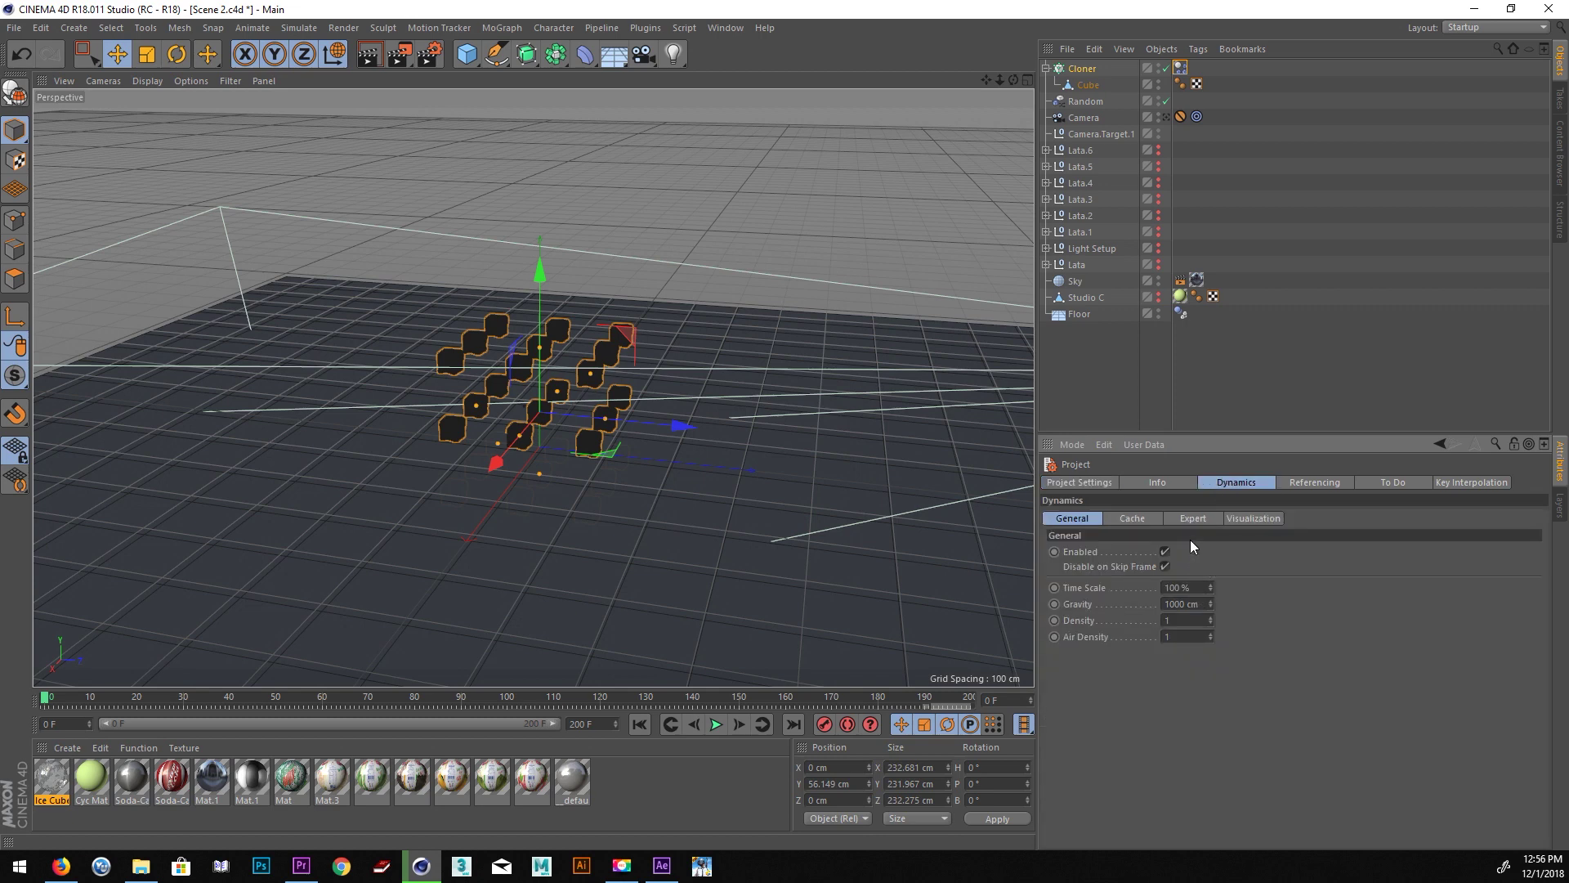
left_click(1181, 67)
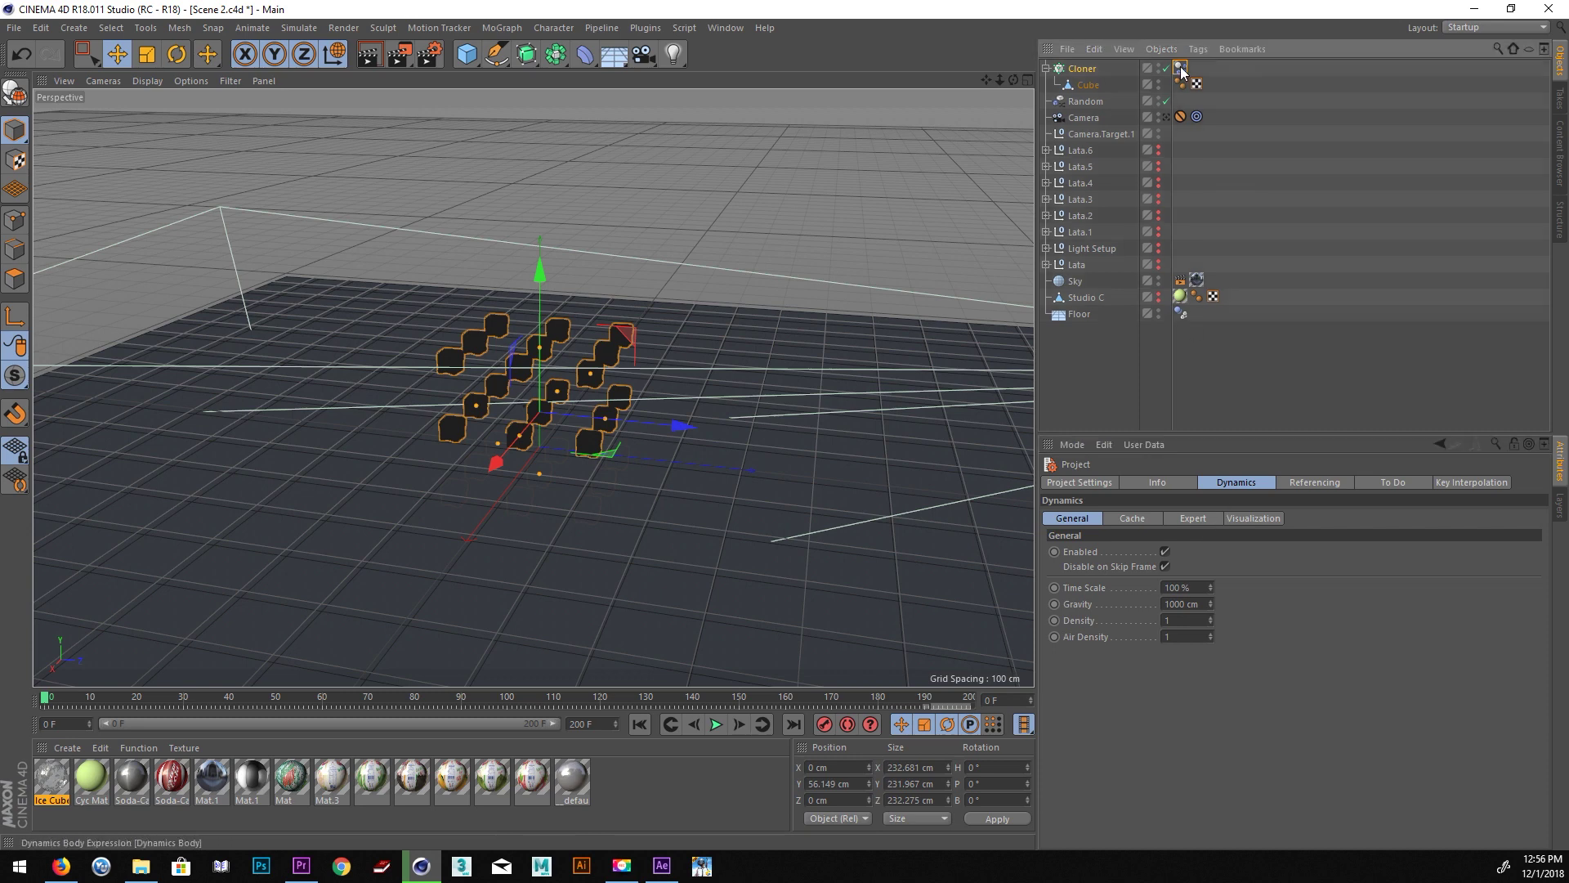
left_click(1205, 540)
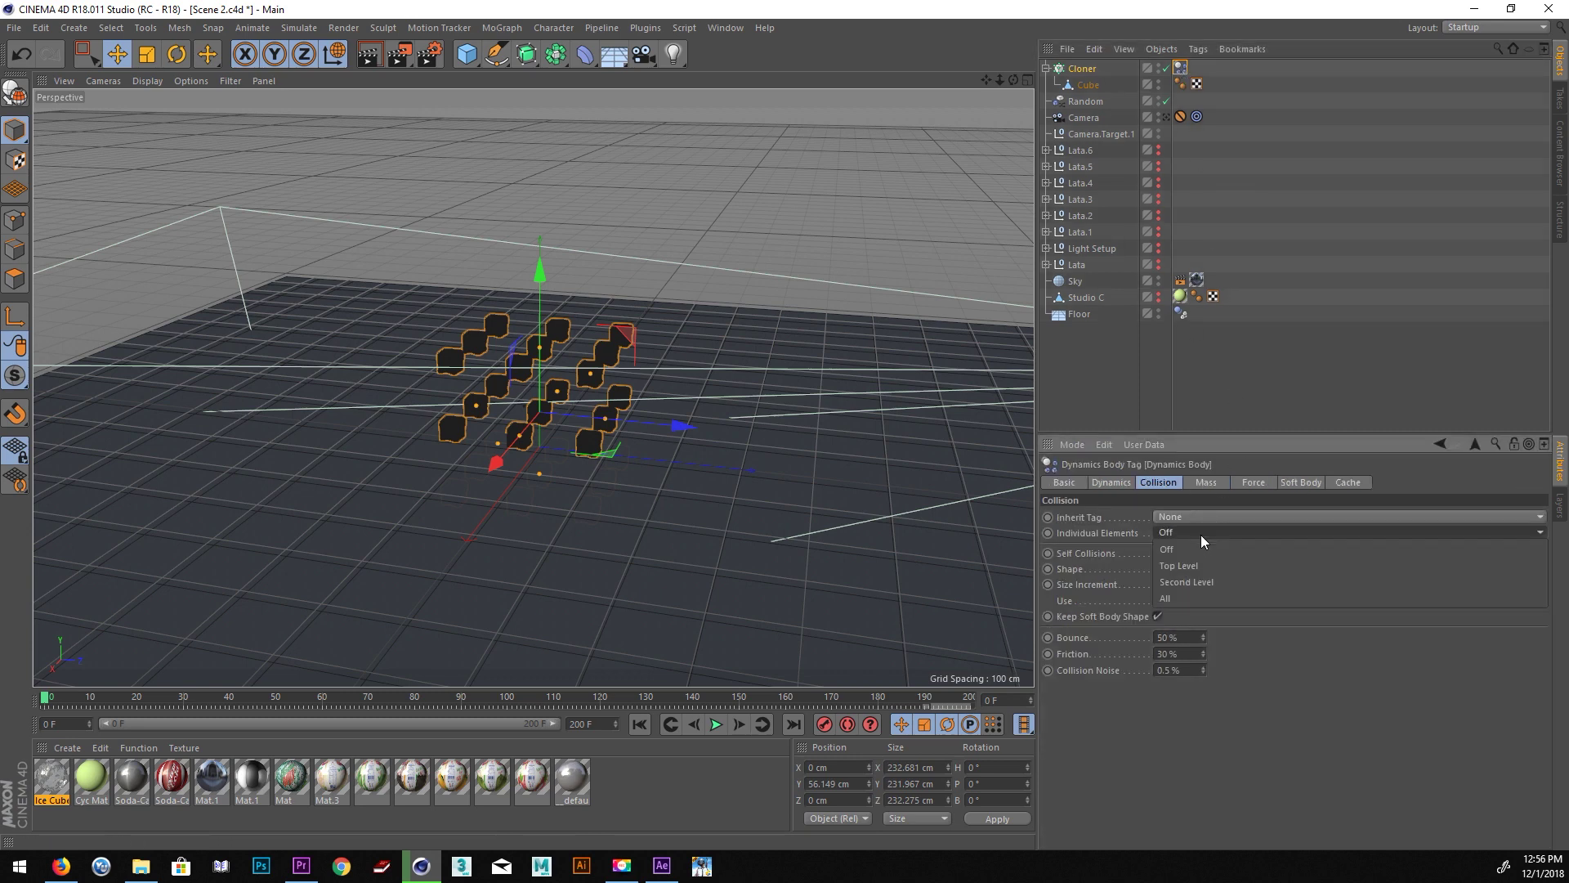
left_click(1181, 591)
left_click(1181, 313)
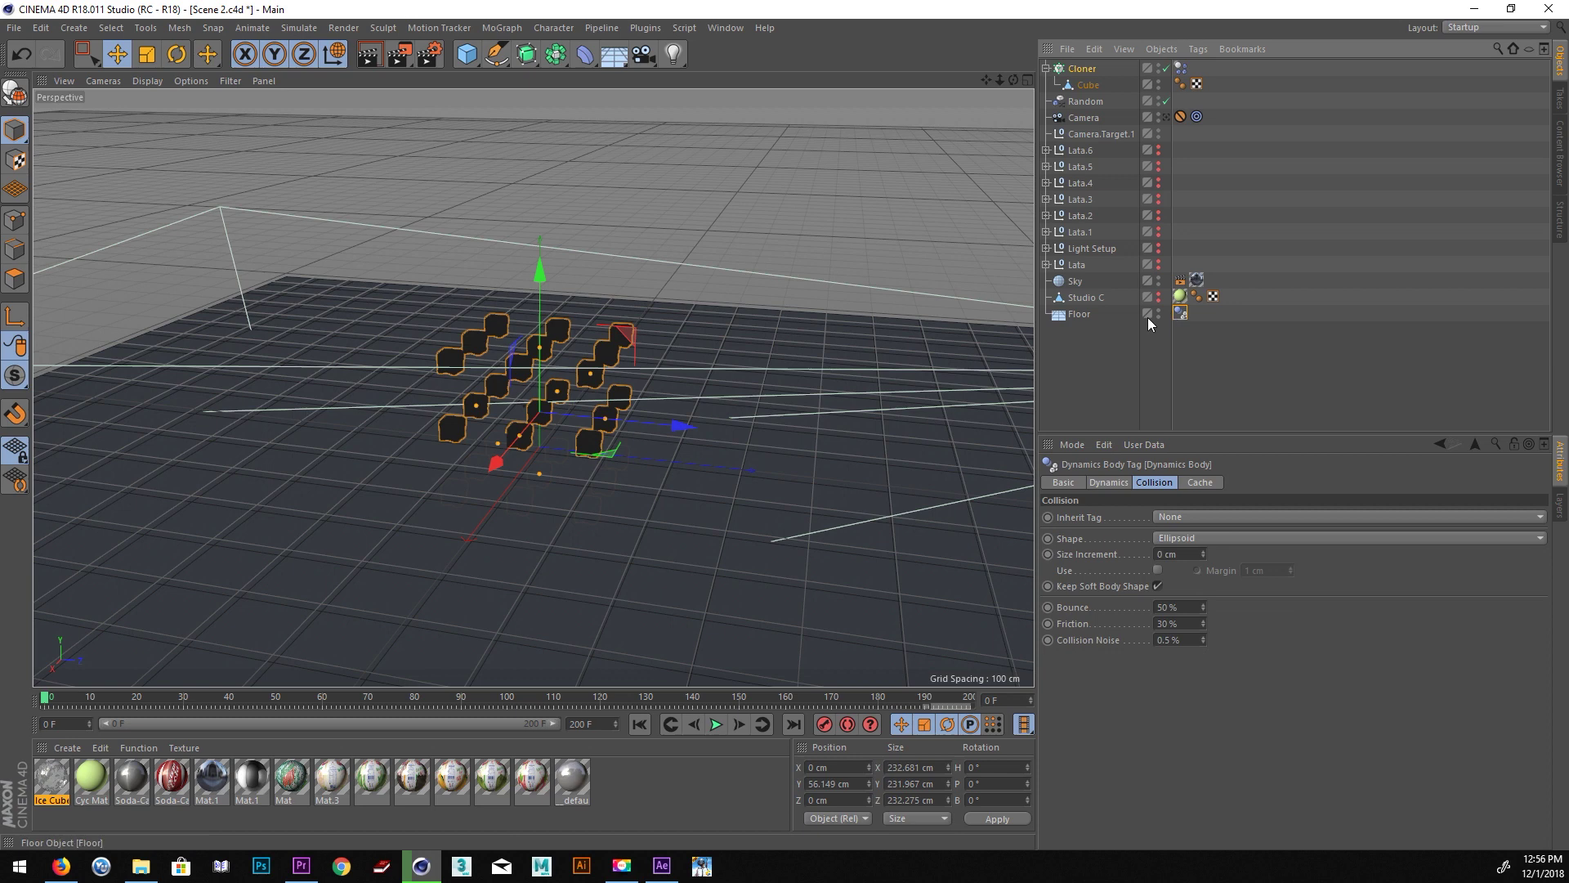
Give the Floor a Collider Body tag, leaving Inherit Tag at None.
right_click(1068, 315)
mouse_move(1121, 357)
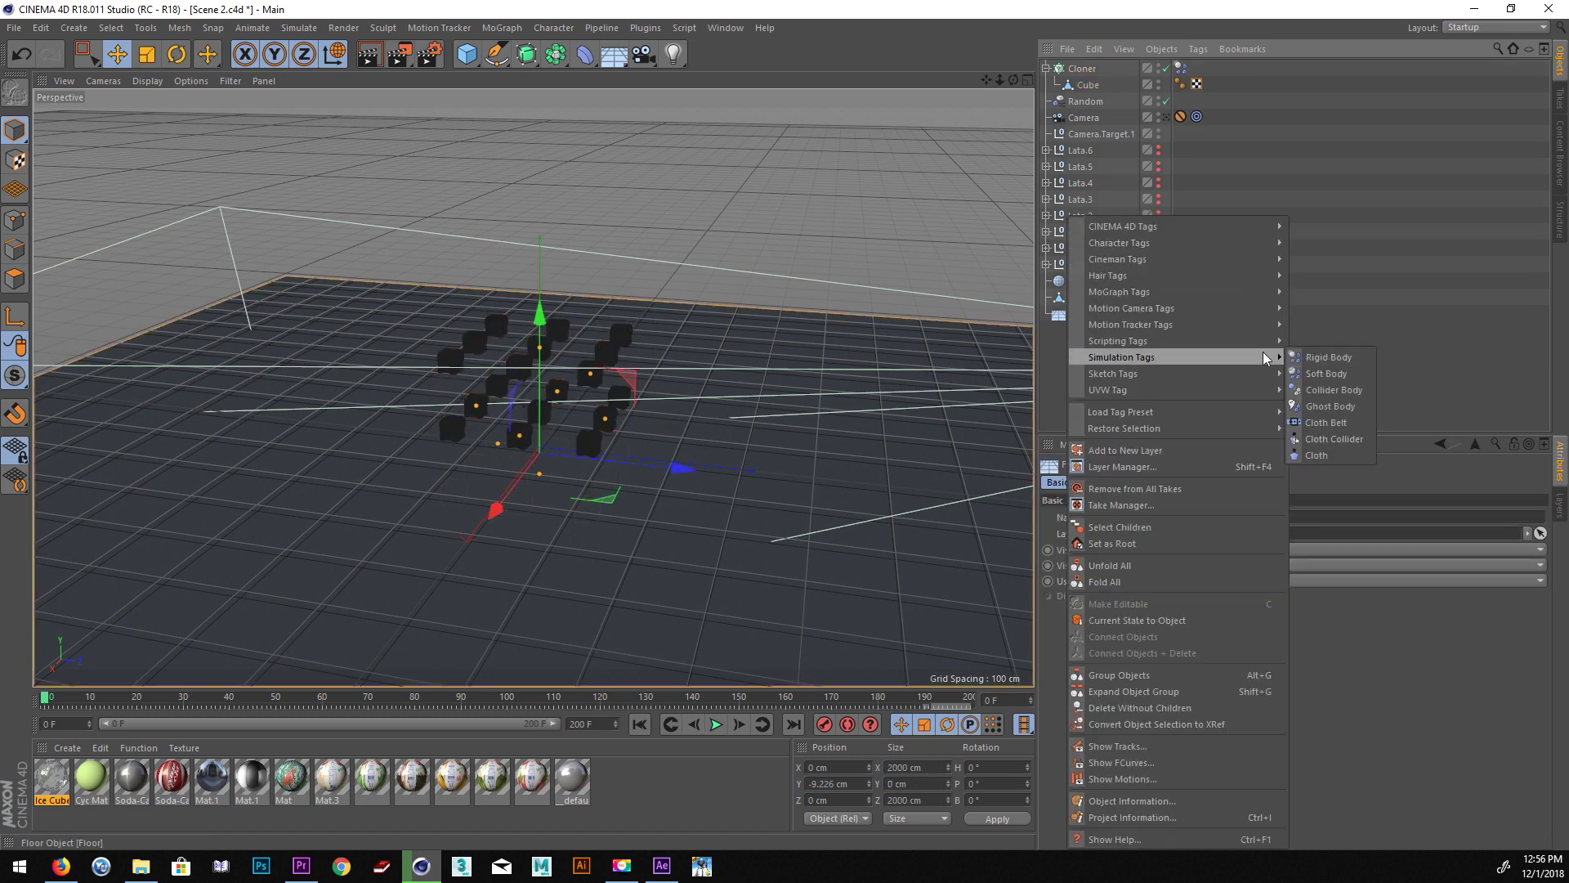
left_click(1336, 390)
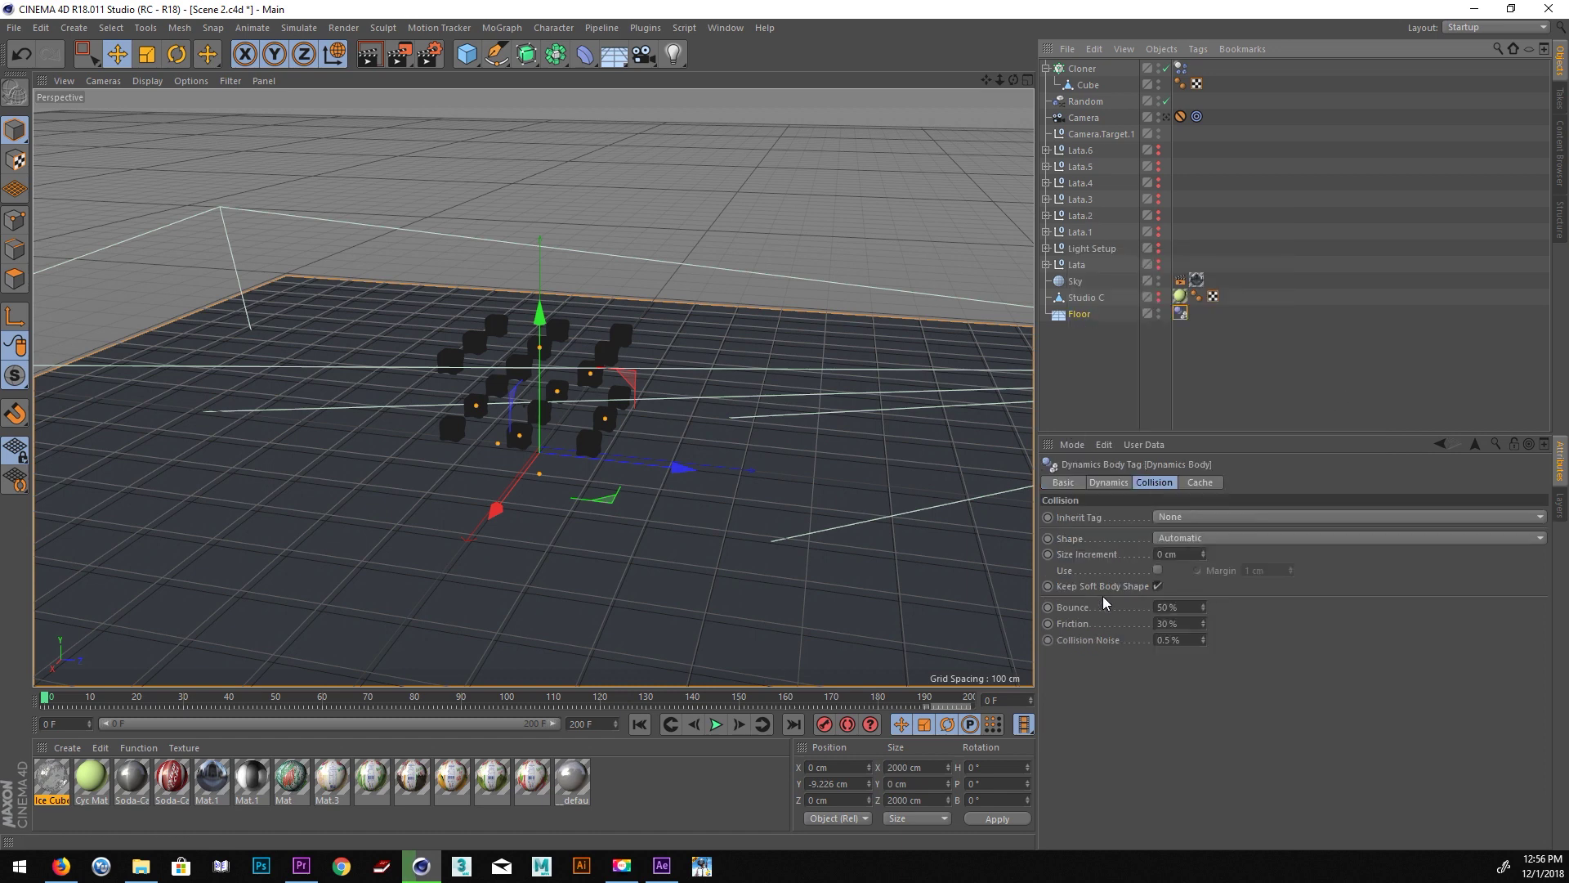
left_click(1197, 538)
left_click(1196, 518)
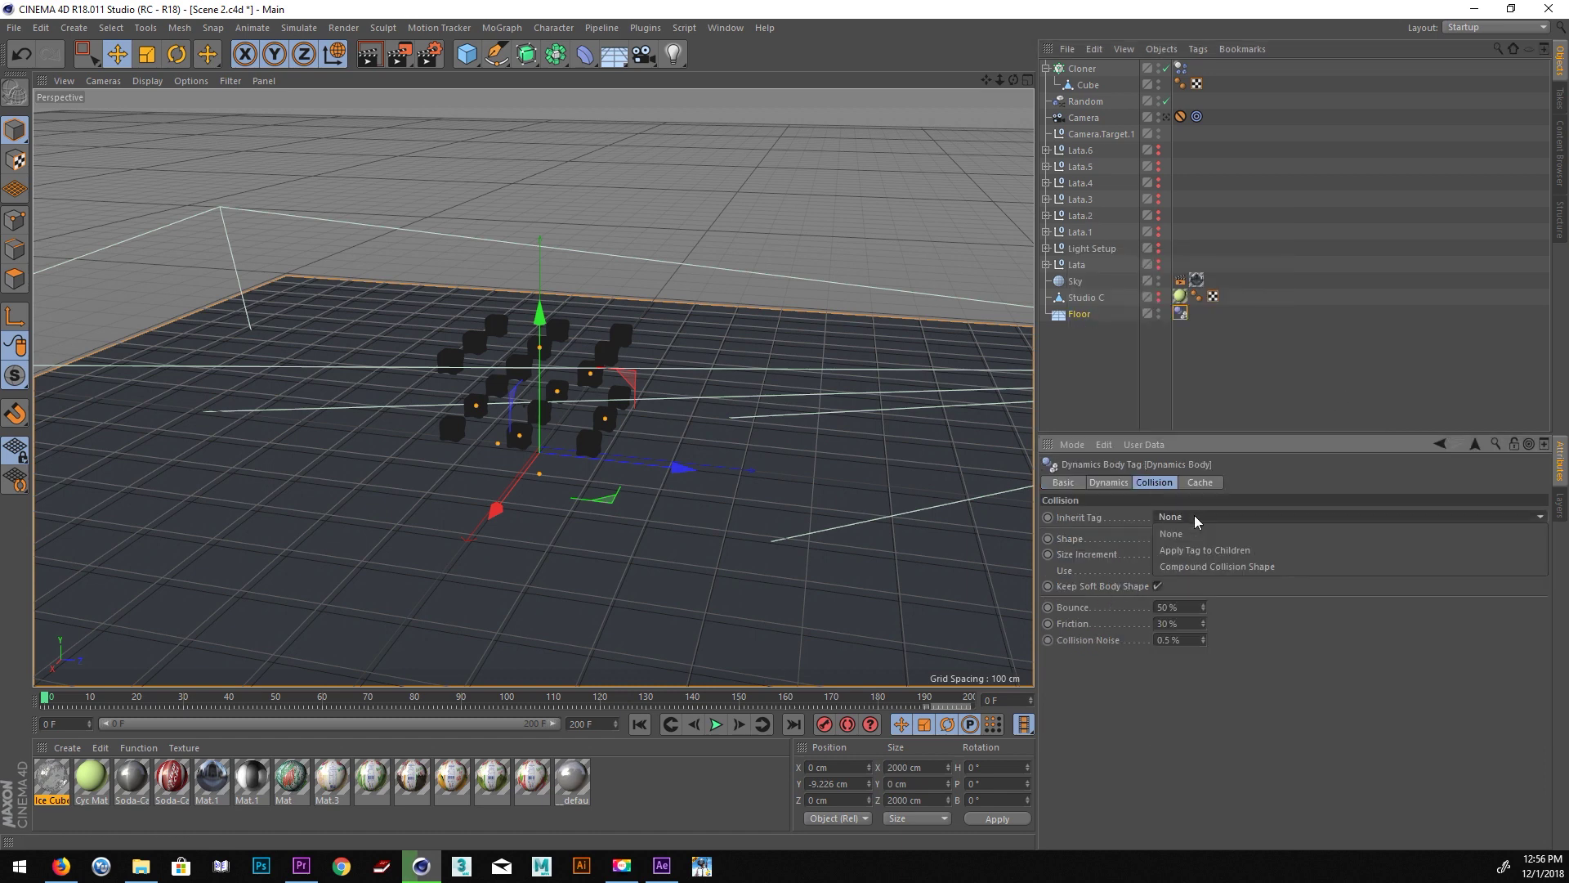
left_click(1152, 481)
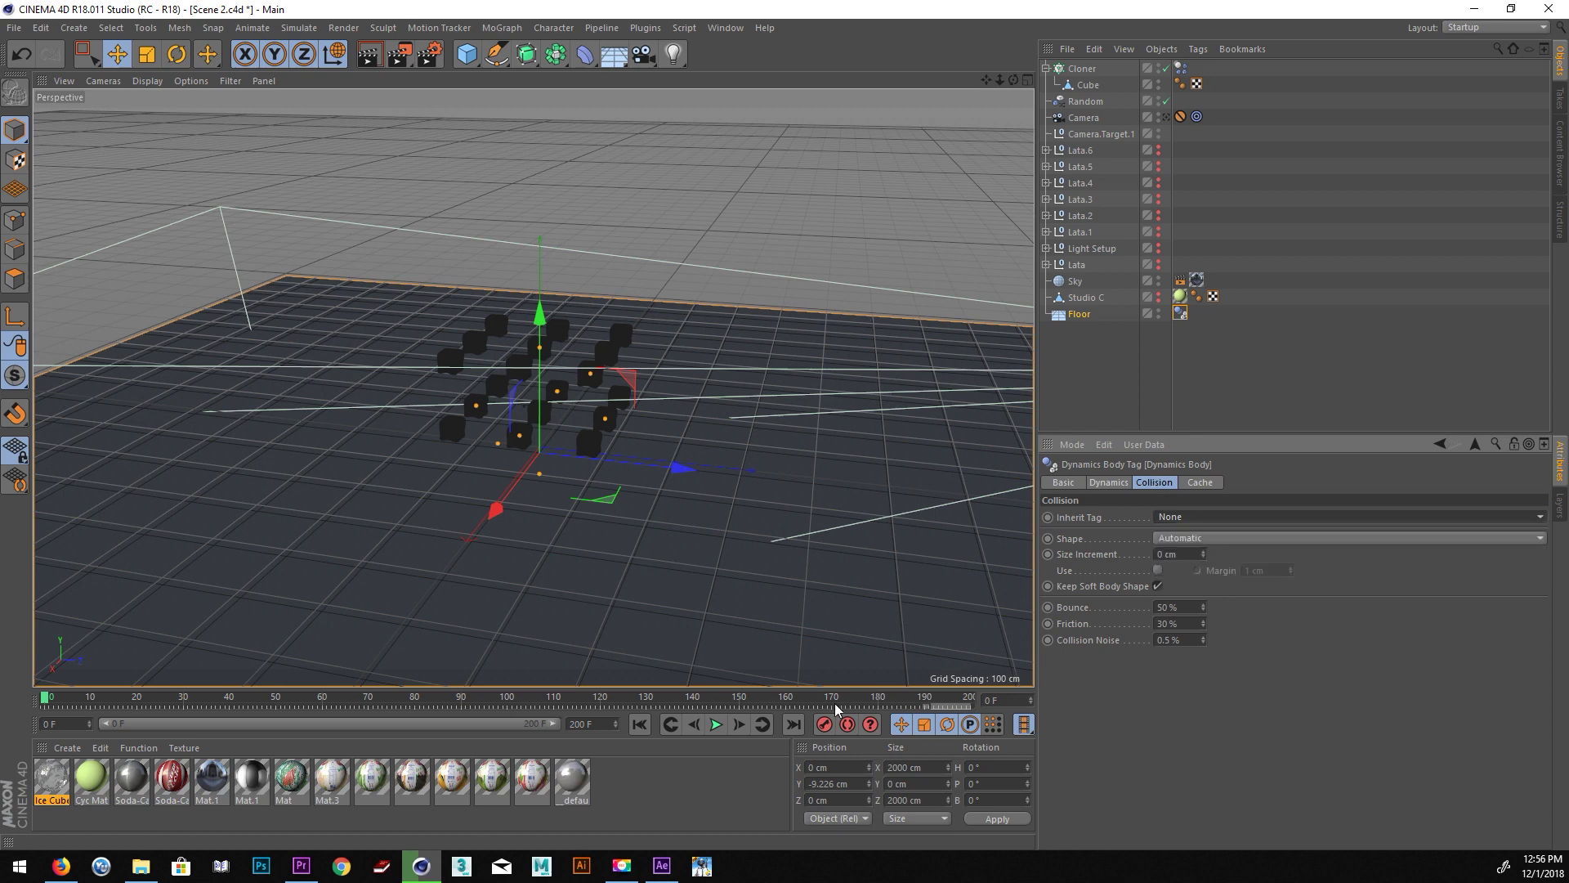
Replay the simulation to watch the cubes scatter on the floor, then rewind to frame 0.
left_click(715, 725)
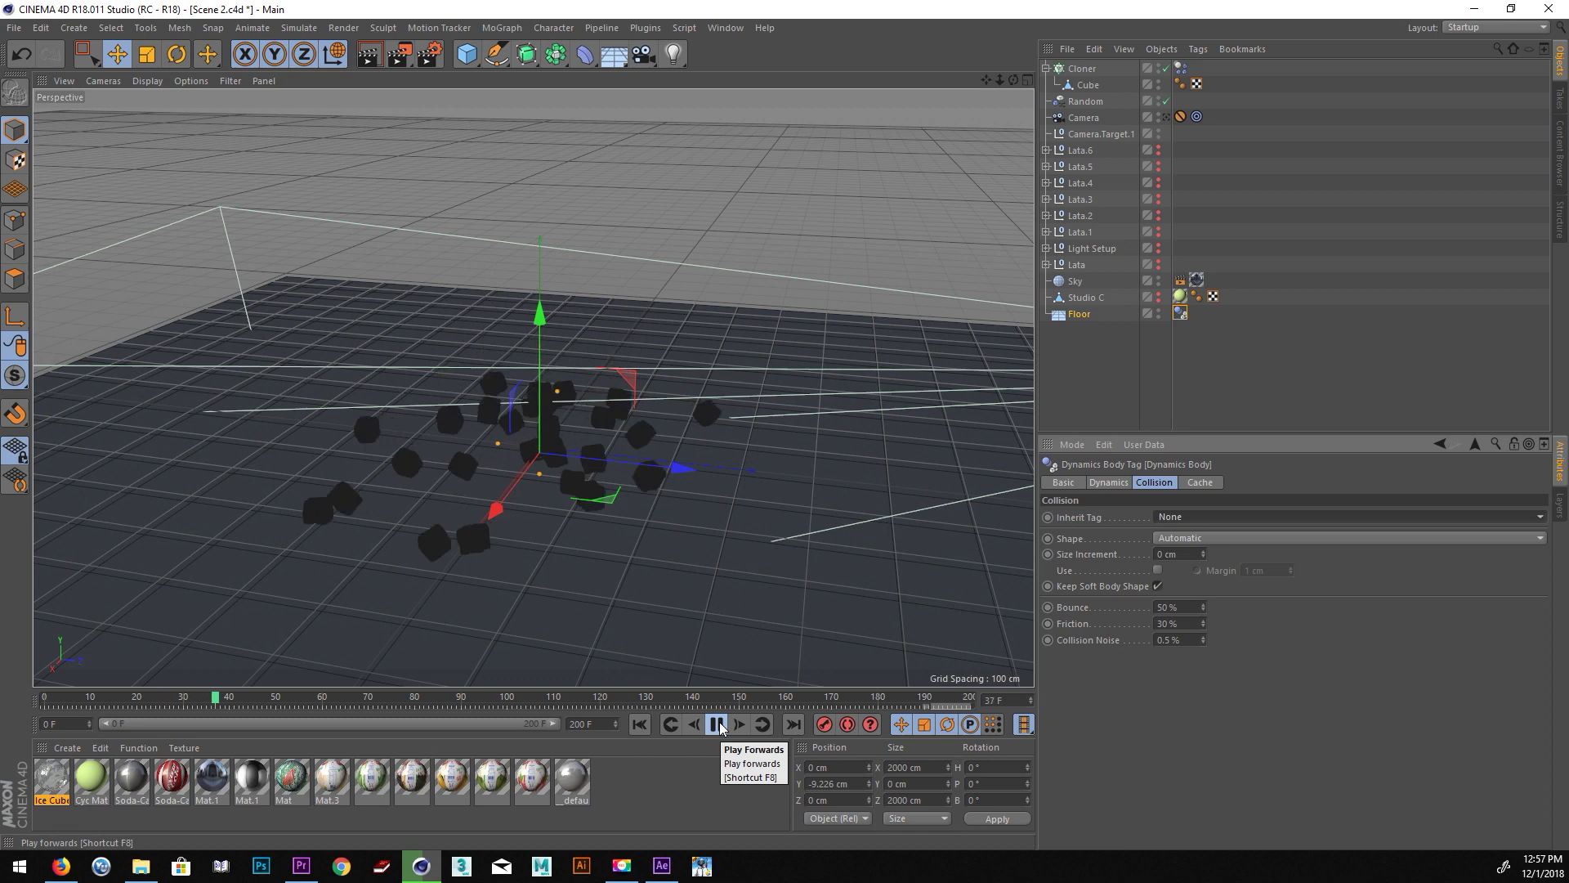
left_click(640, 725)
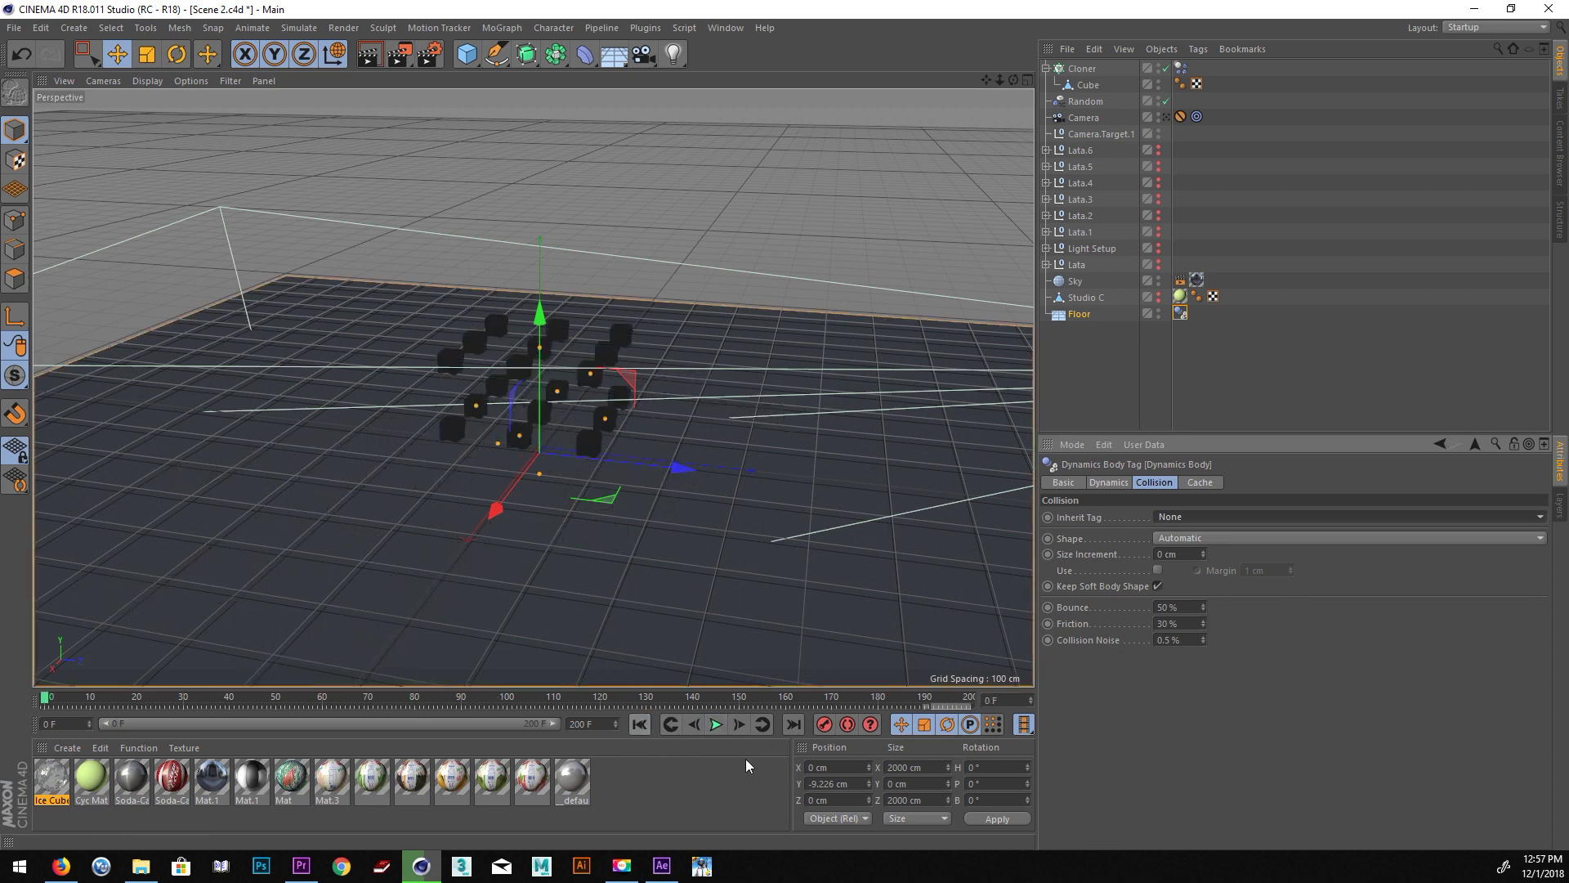
left_click(718, 724)
left_click(1180, 69)
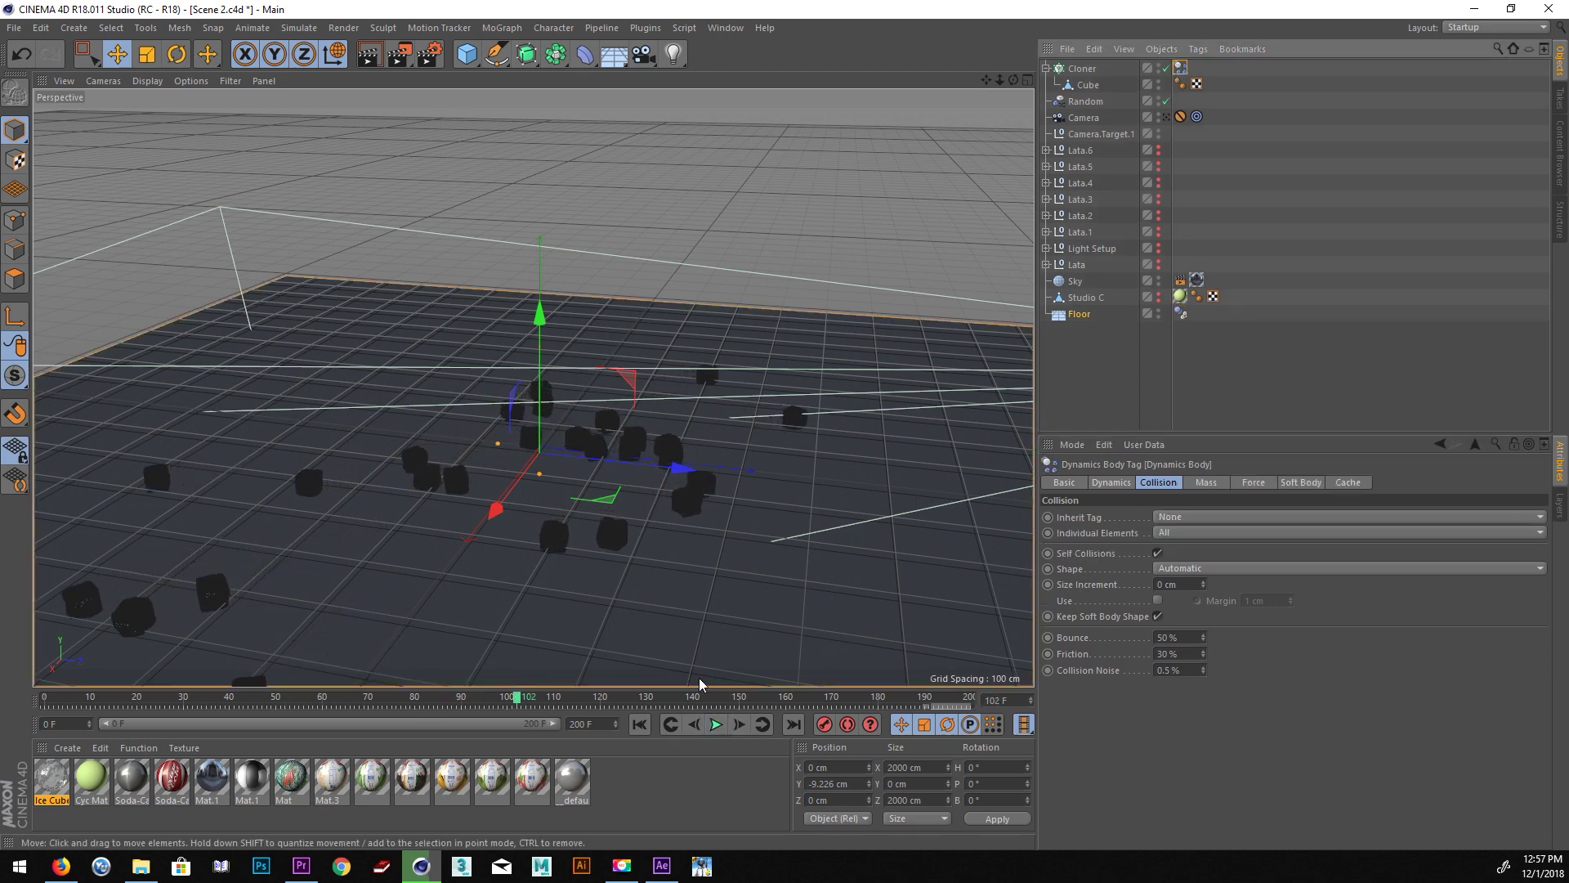
left_click(640, 725)
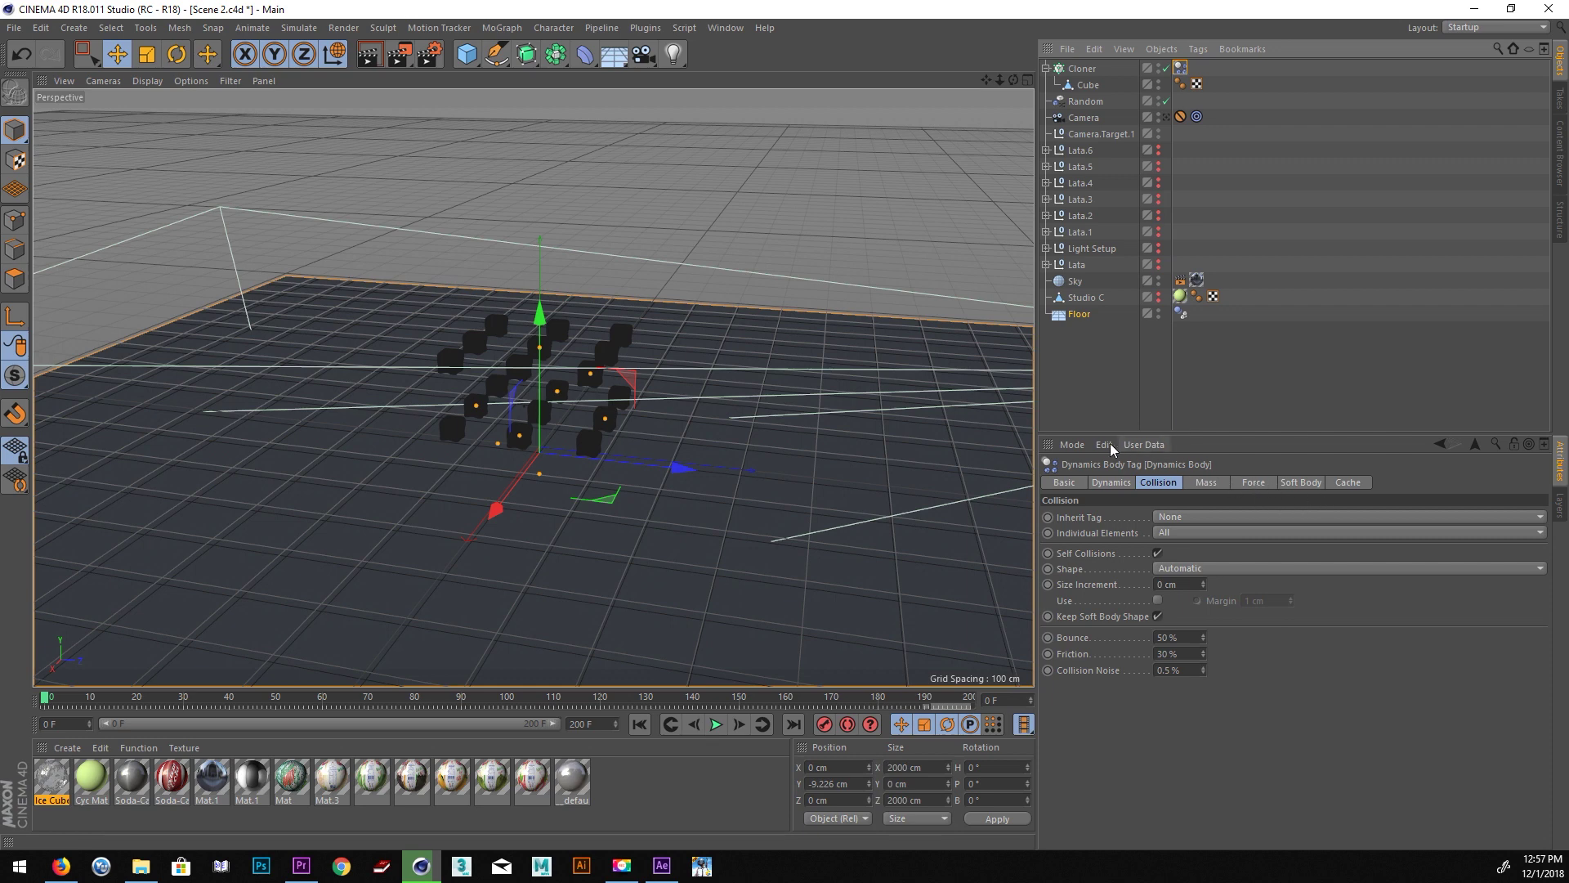
Set the cubes' collision shape to Static Mesh and test the fall from frame 0.
left_click(1079, 442)
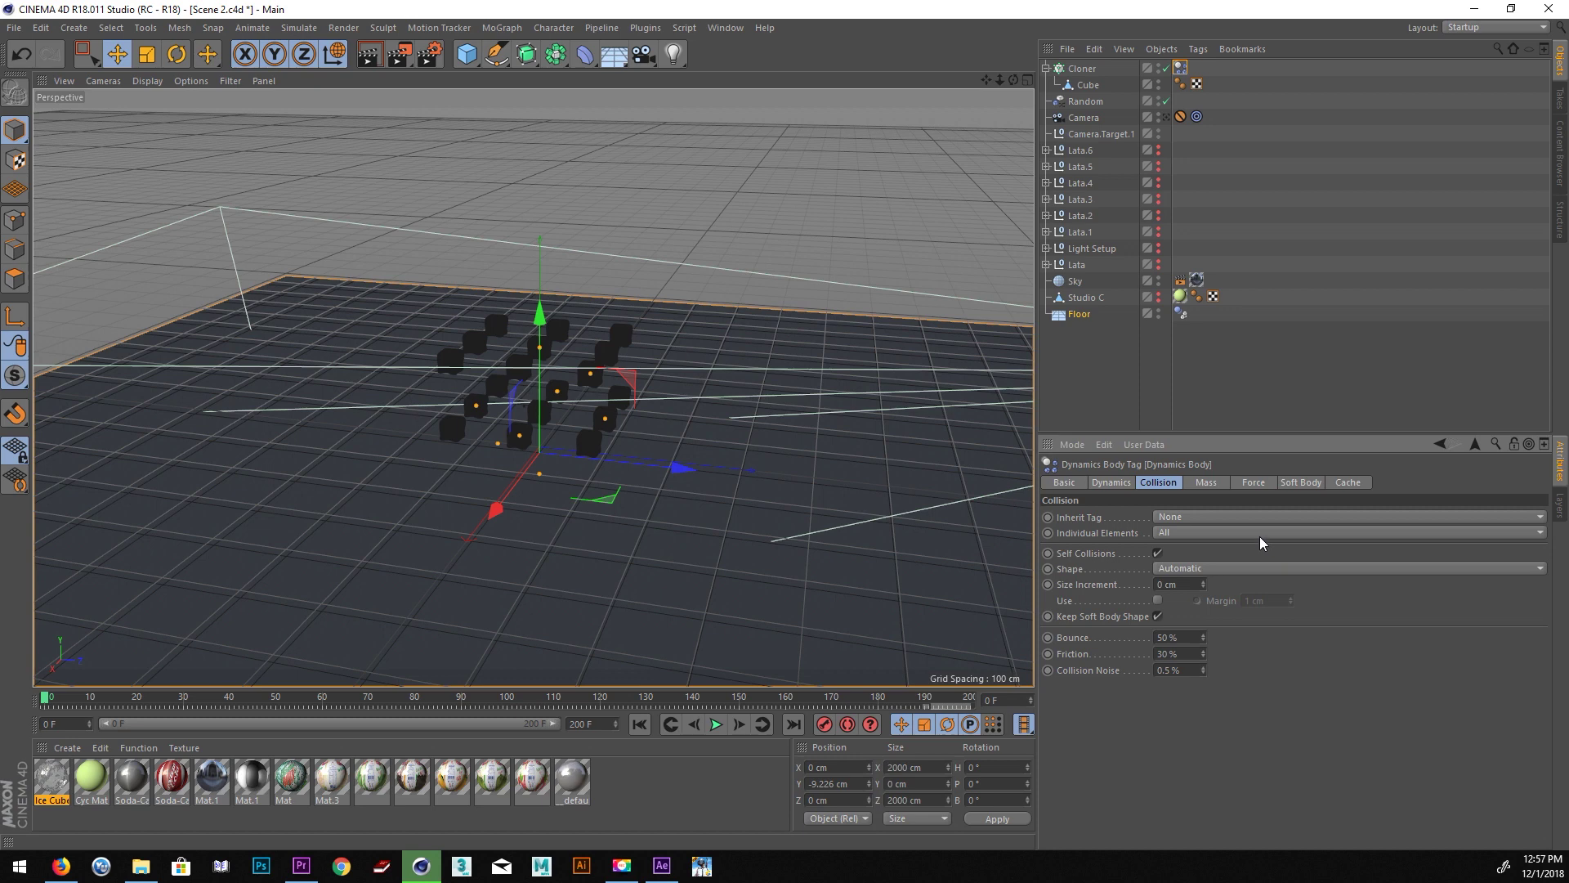
left_click(1234, 567)
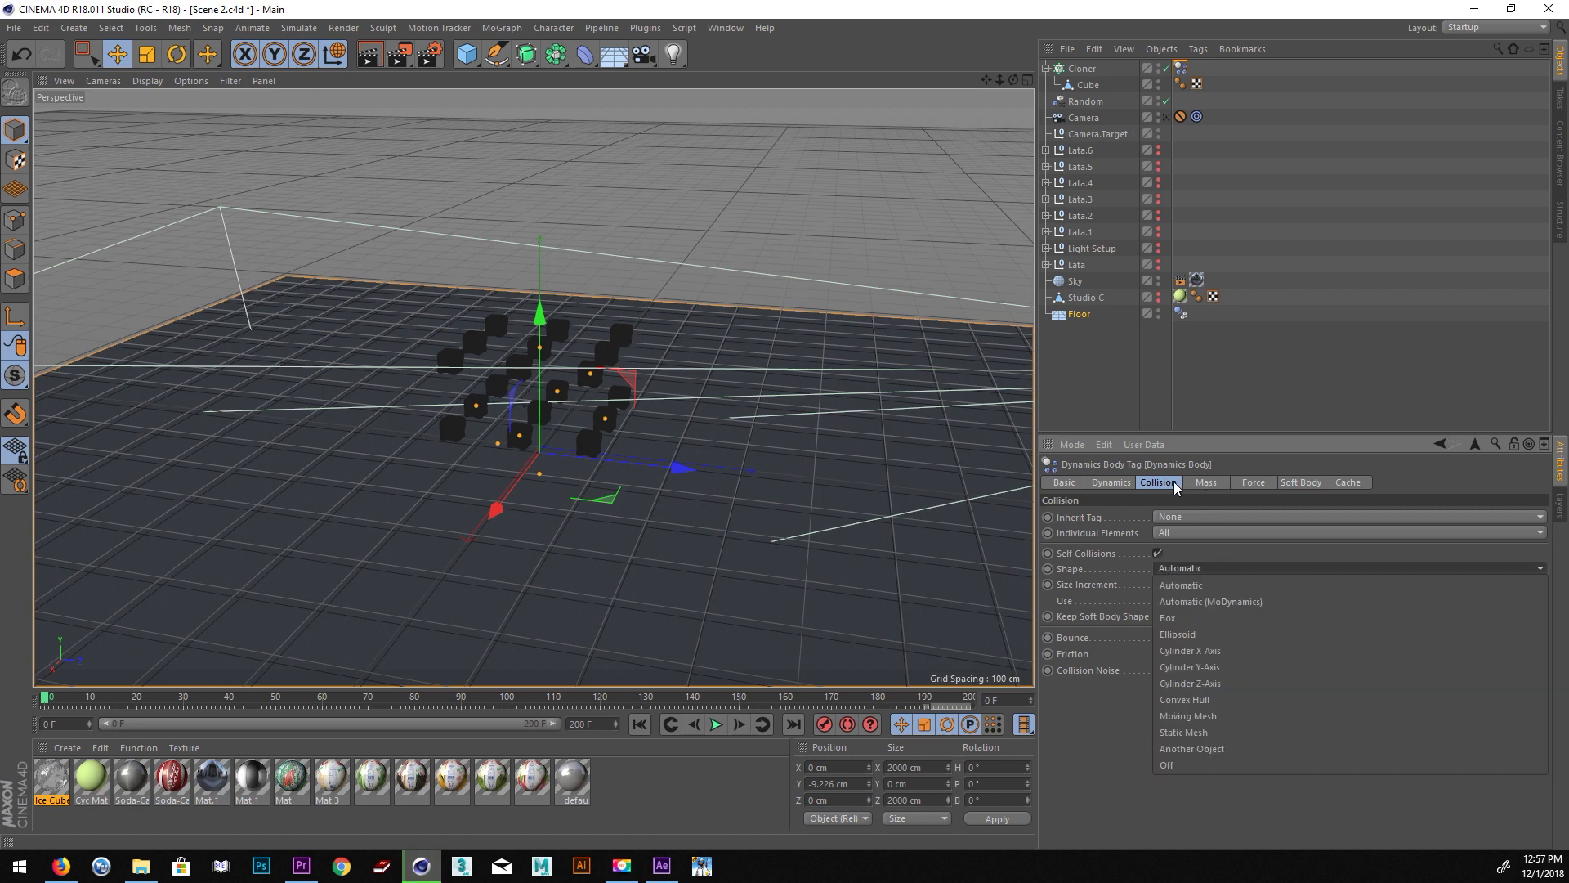
left_click(1189, 731)
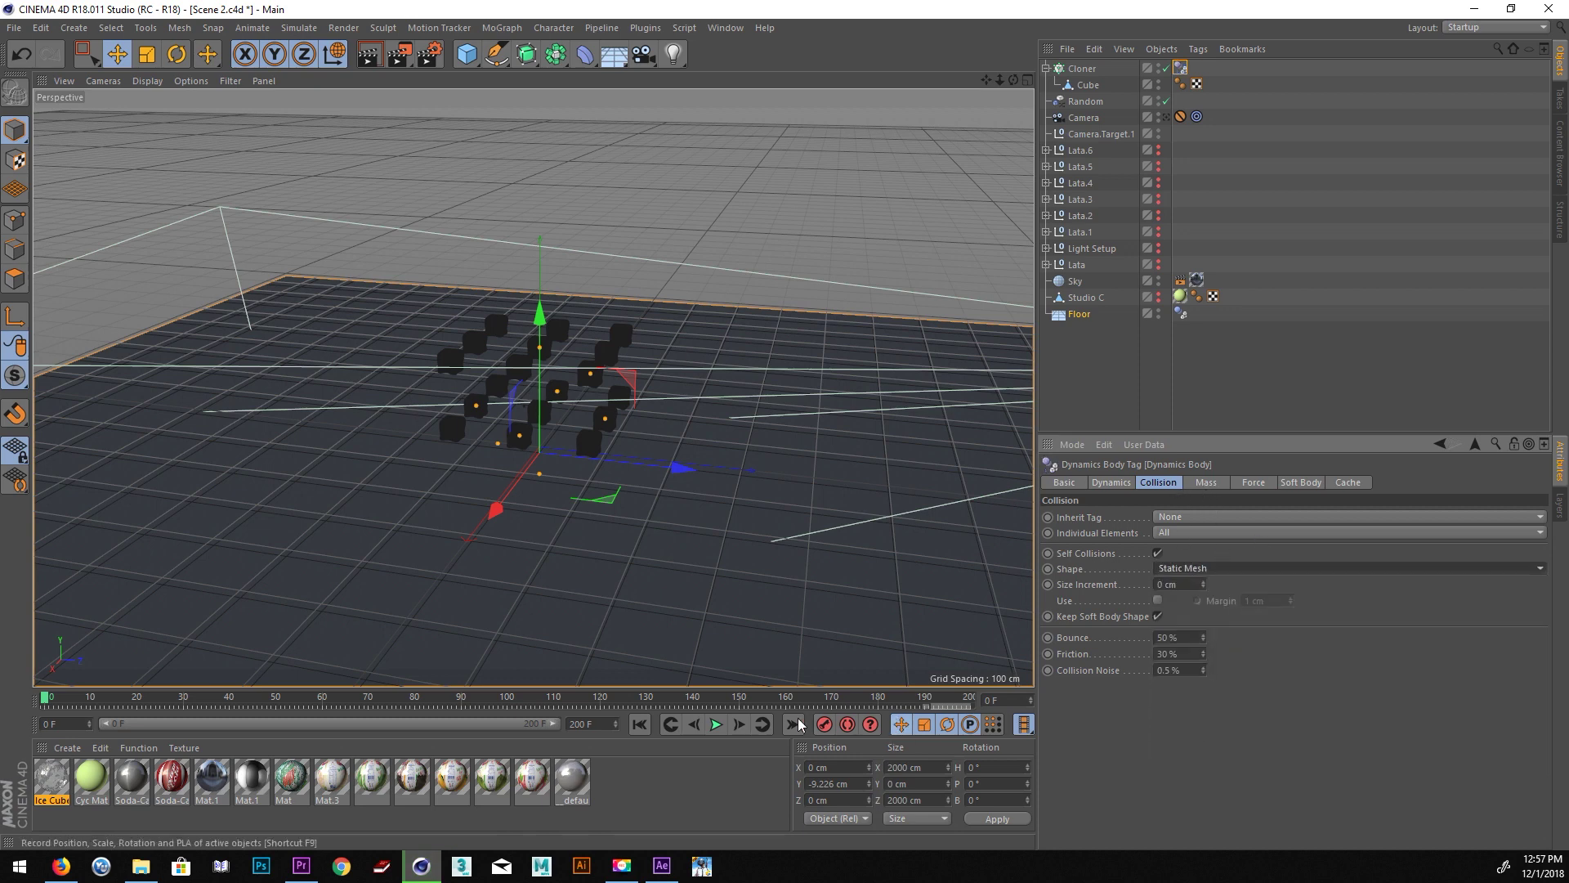
left_click(717, 725)
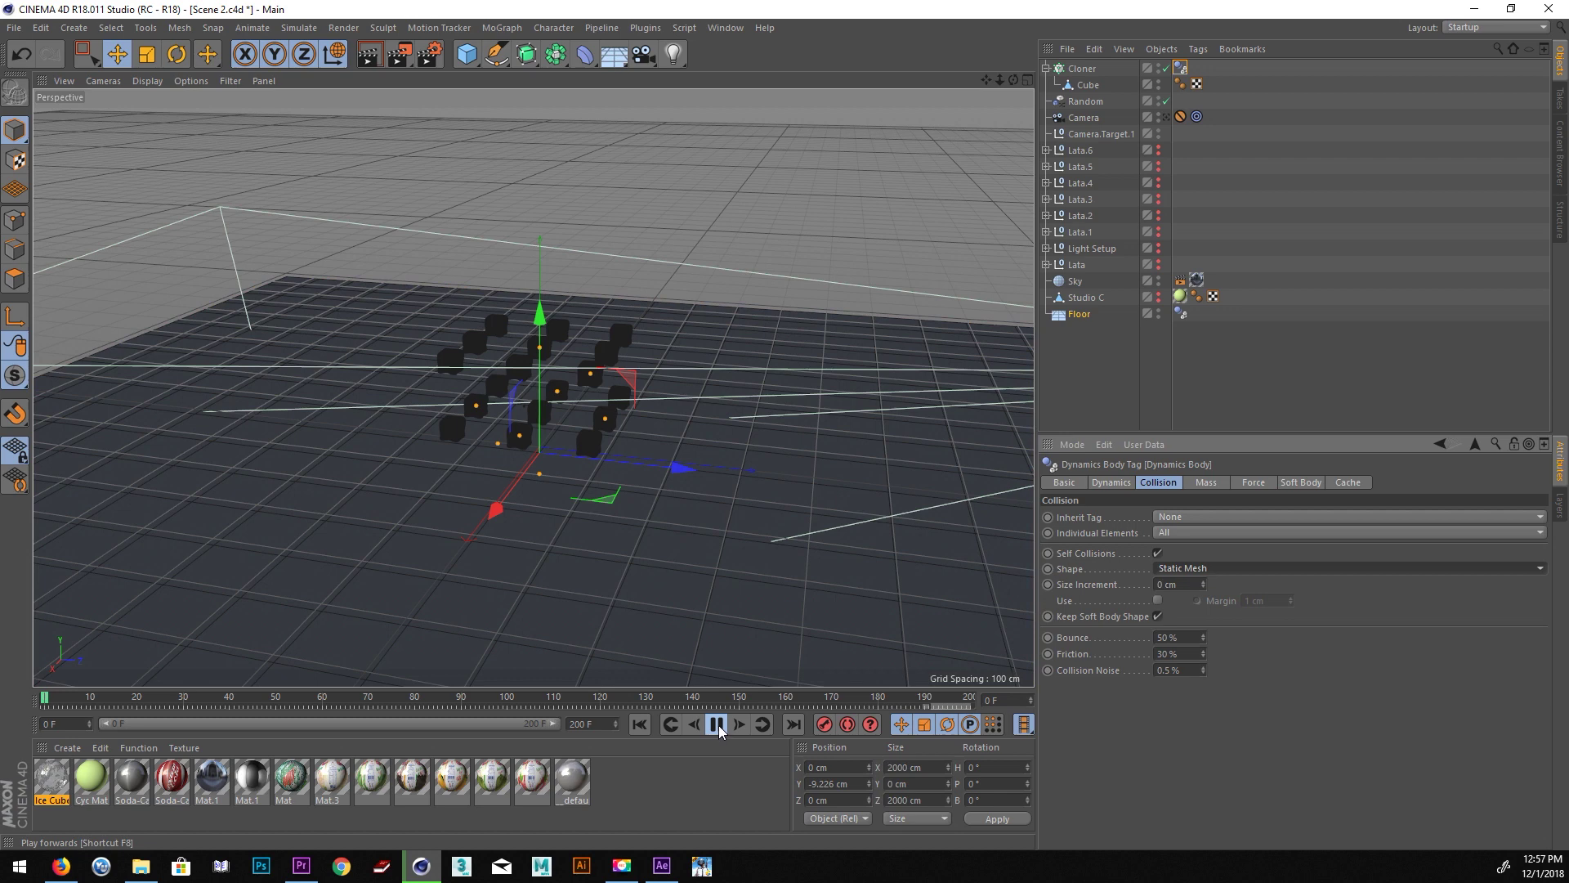
left_click(717, 725)
left_click(640, 725)
Switch the collision shape to Ellipsoid and play the simulation.
left_click(1186, 568)
left_click(1181, 634)
left_click(717, 725)
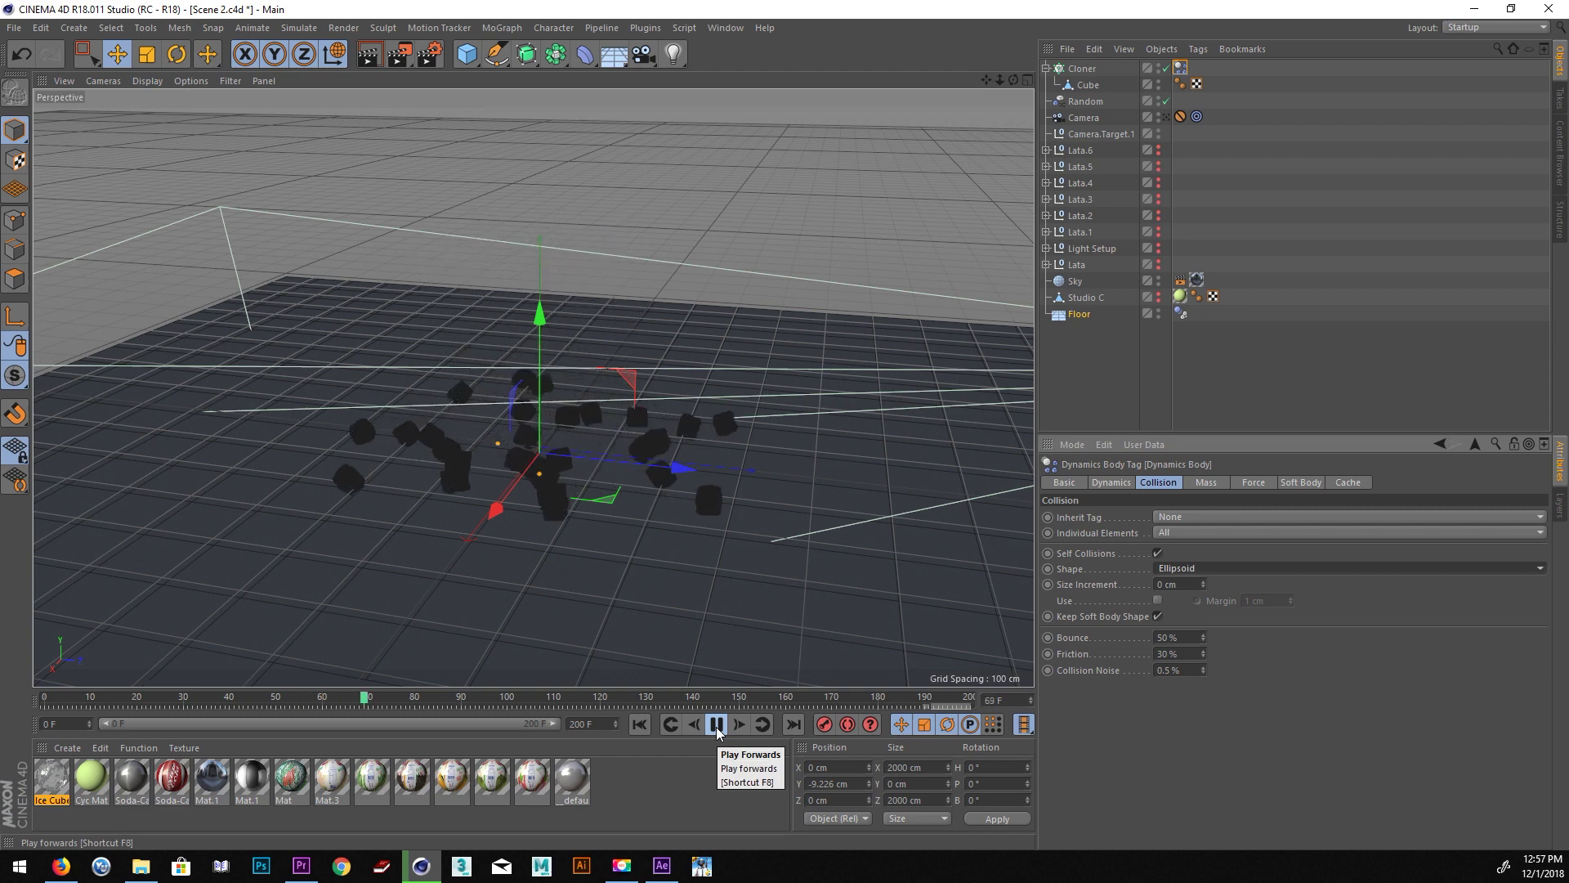
Rewind and review the Dynamics Body's Mass, Force and Soft Body settings.
left_click(717, 725)
left_click(641, 725)
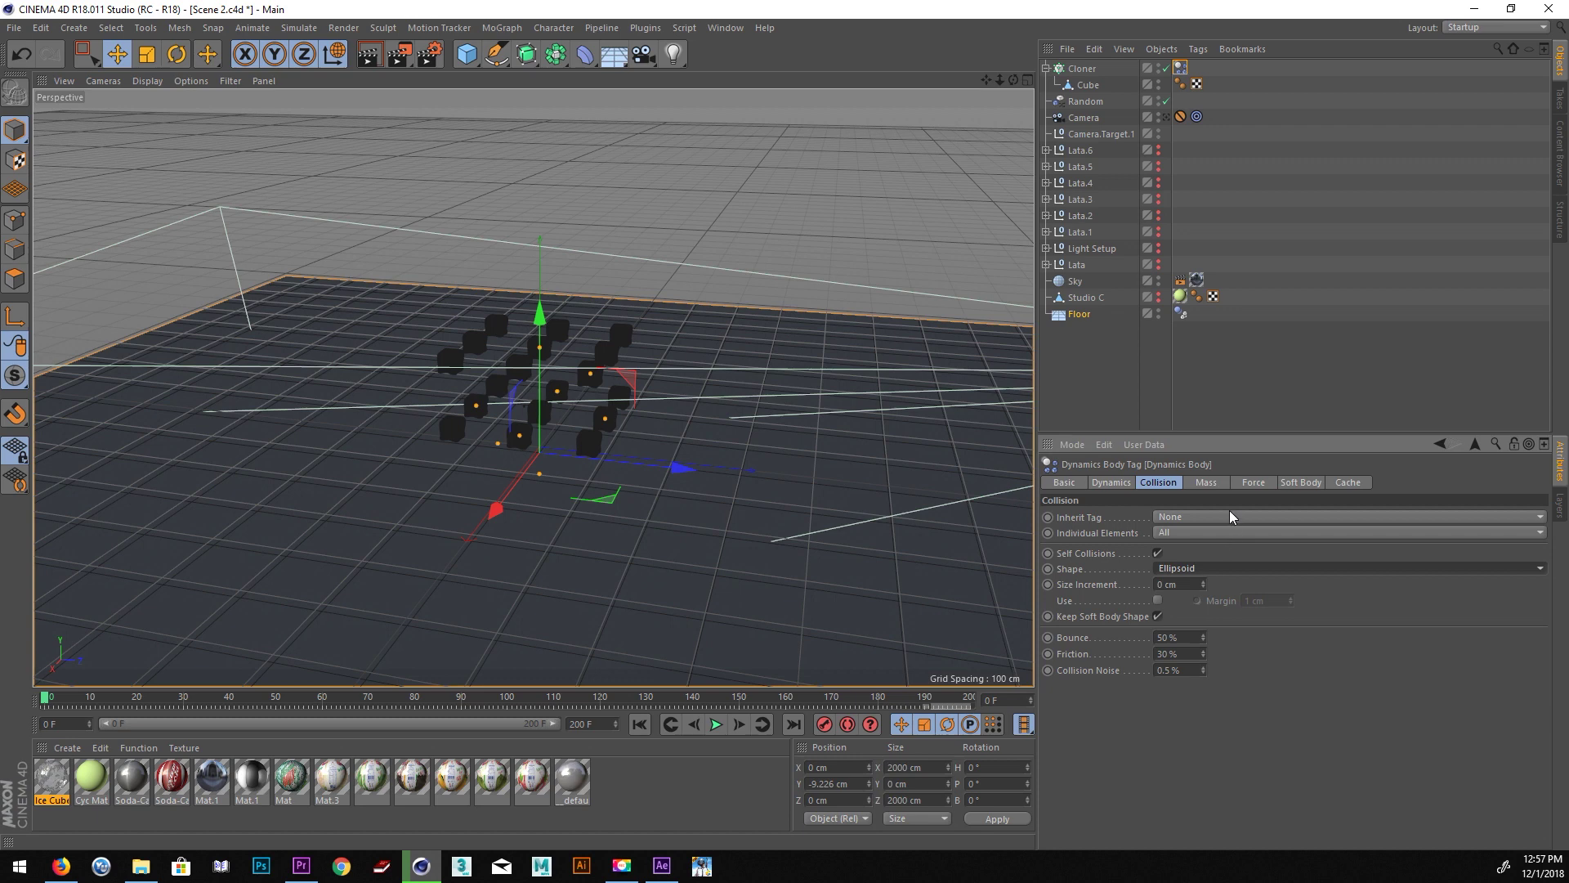
left_click(1205, 482)
left_click(1253, 484)
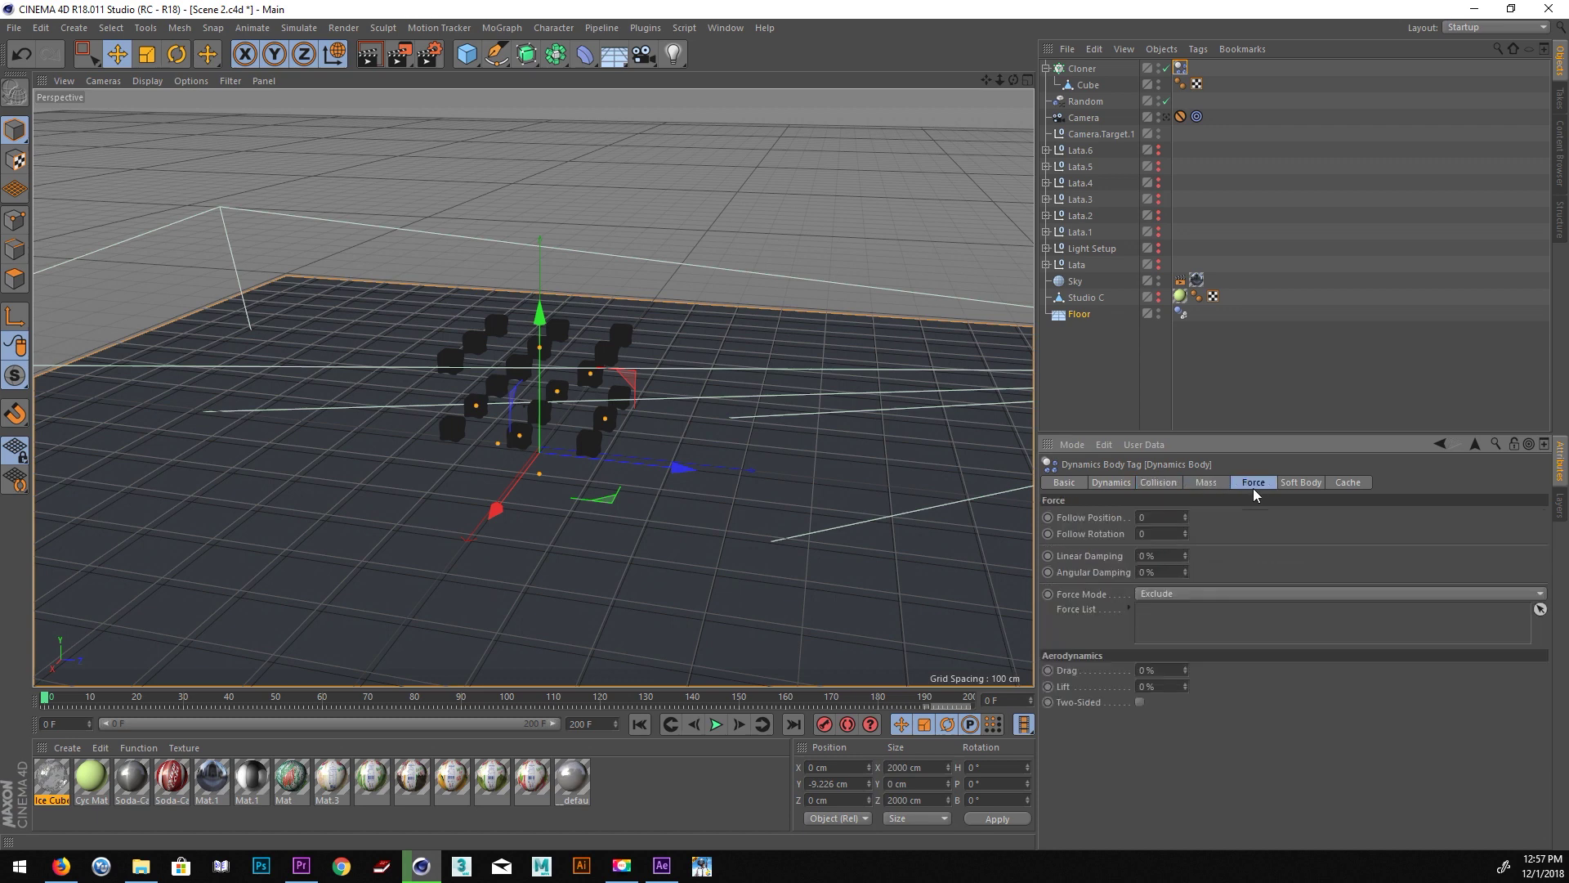
left_click(1300, 483)
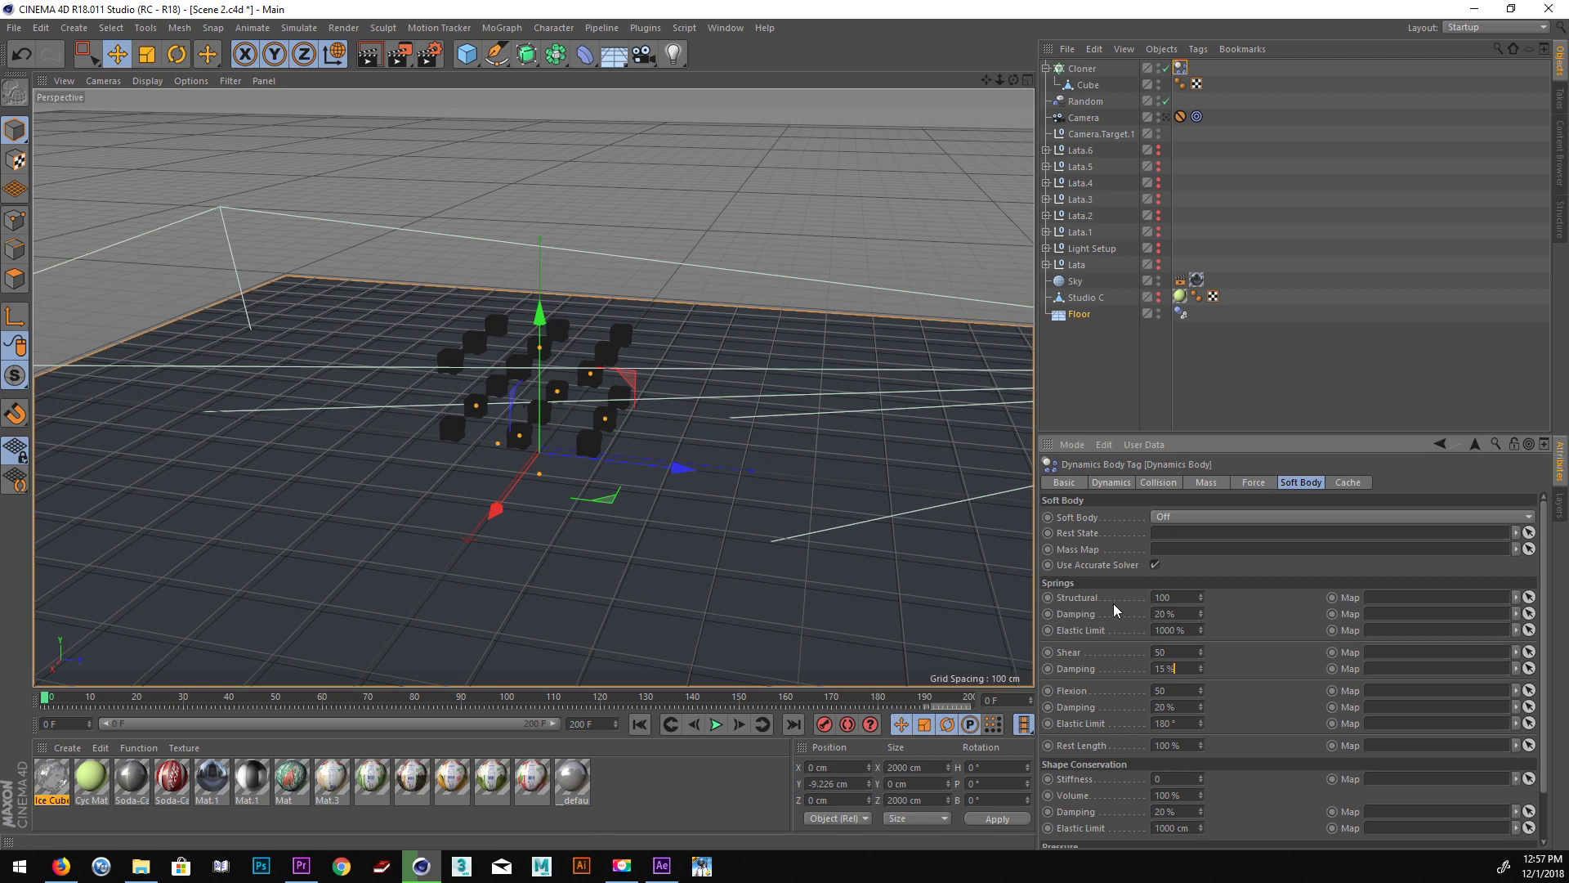
left_click(1161, 484)
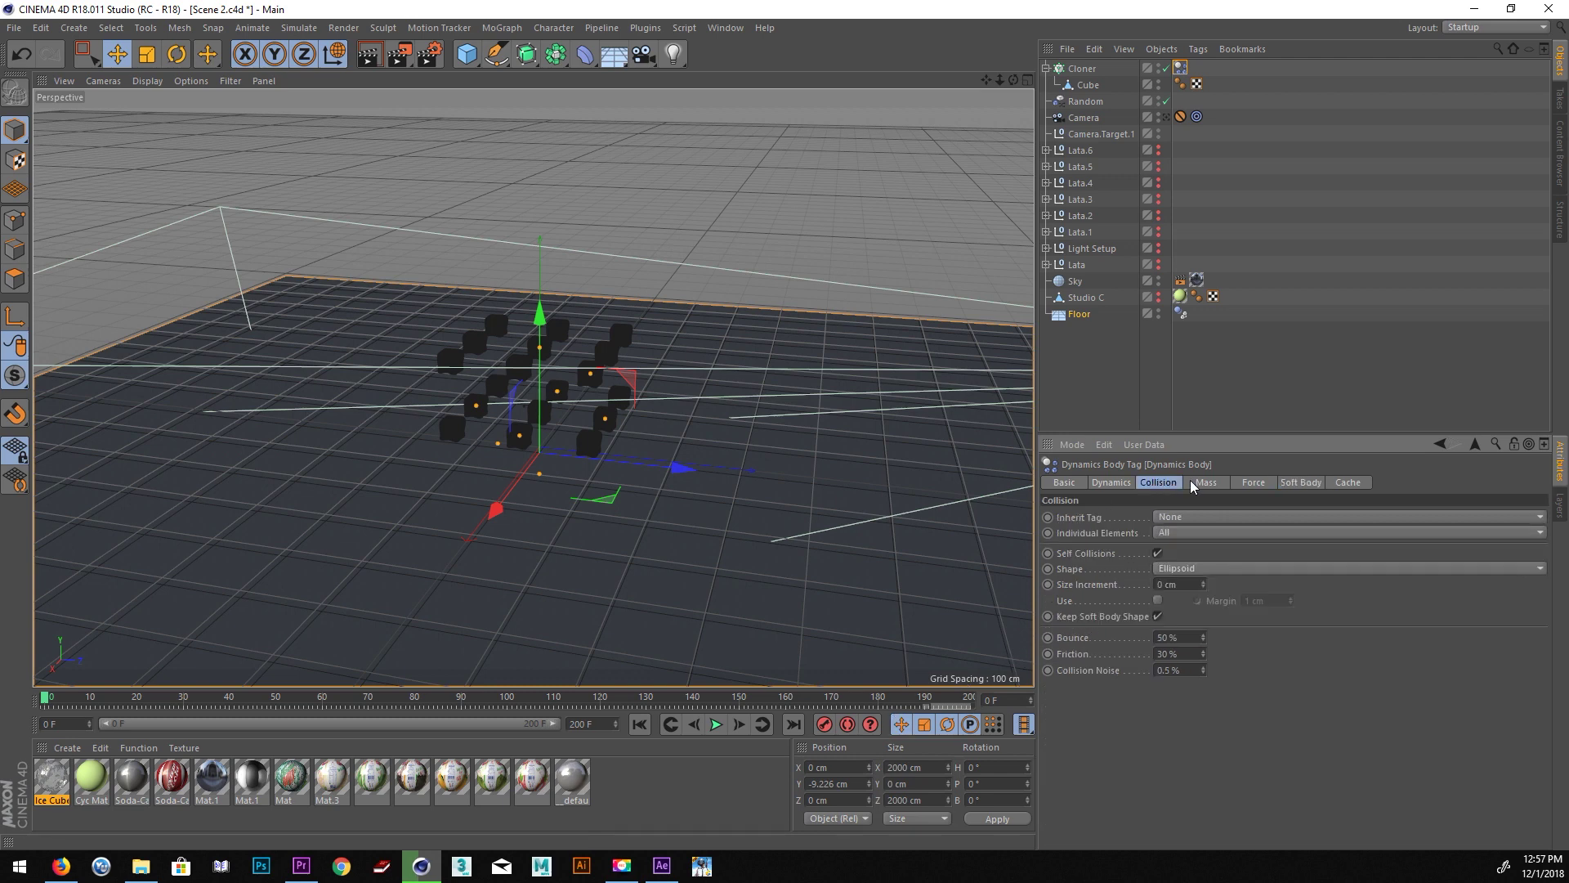
left_click(1259, 484)
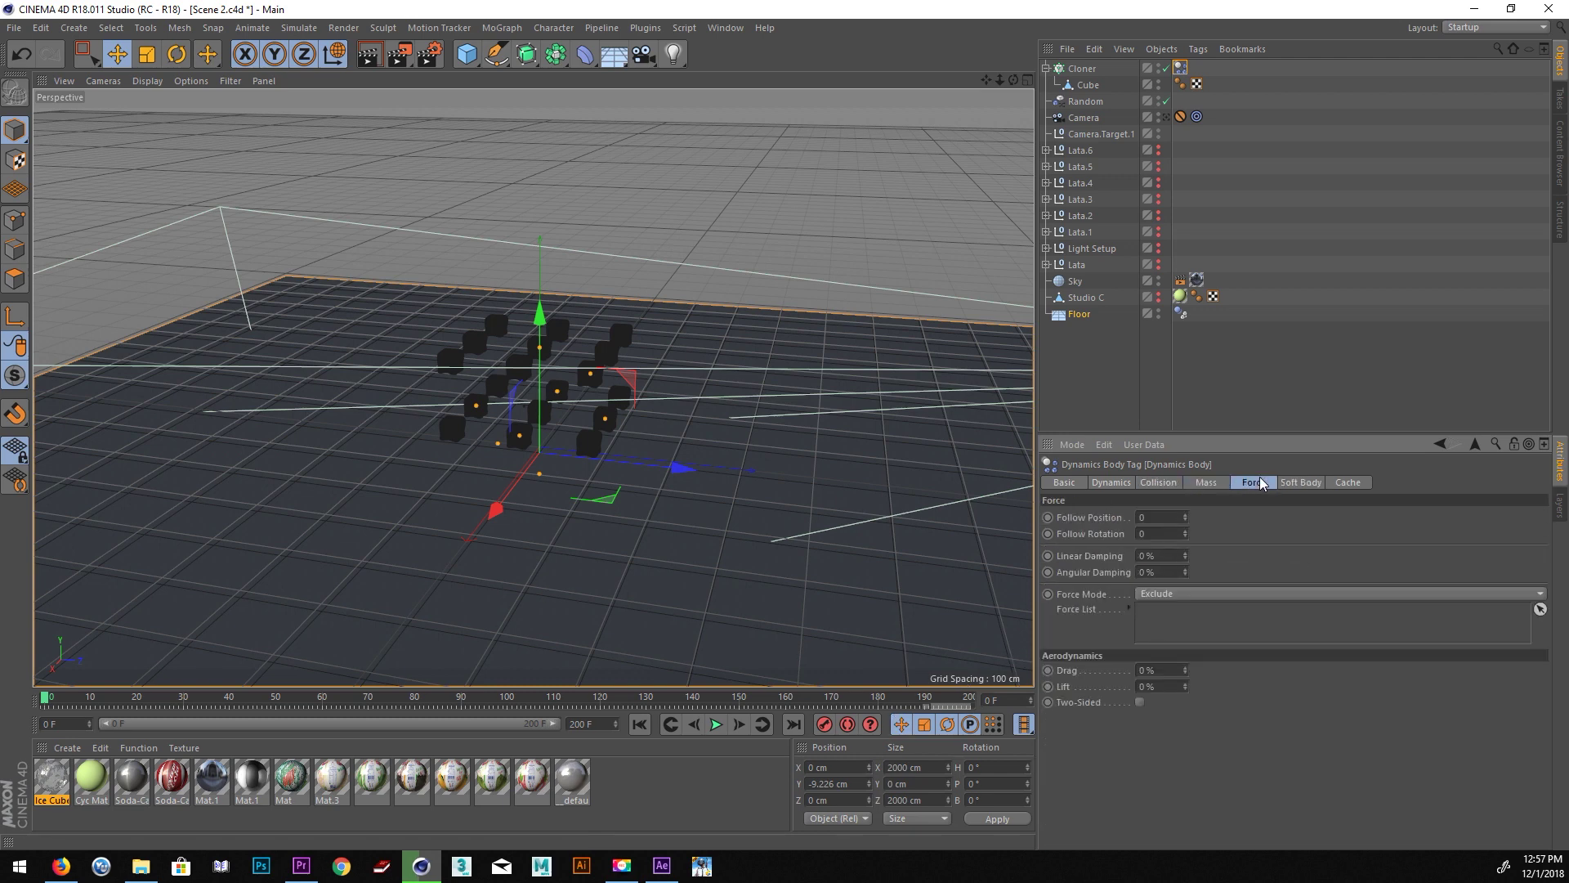
Run the ice cube simulation twice, rewinding to frame 0 after each run.
left_click(717, 725)
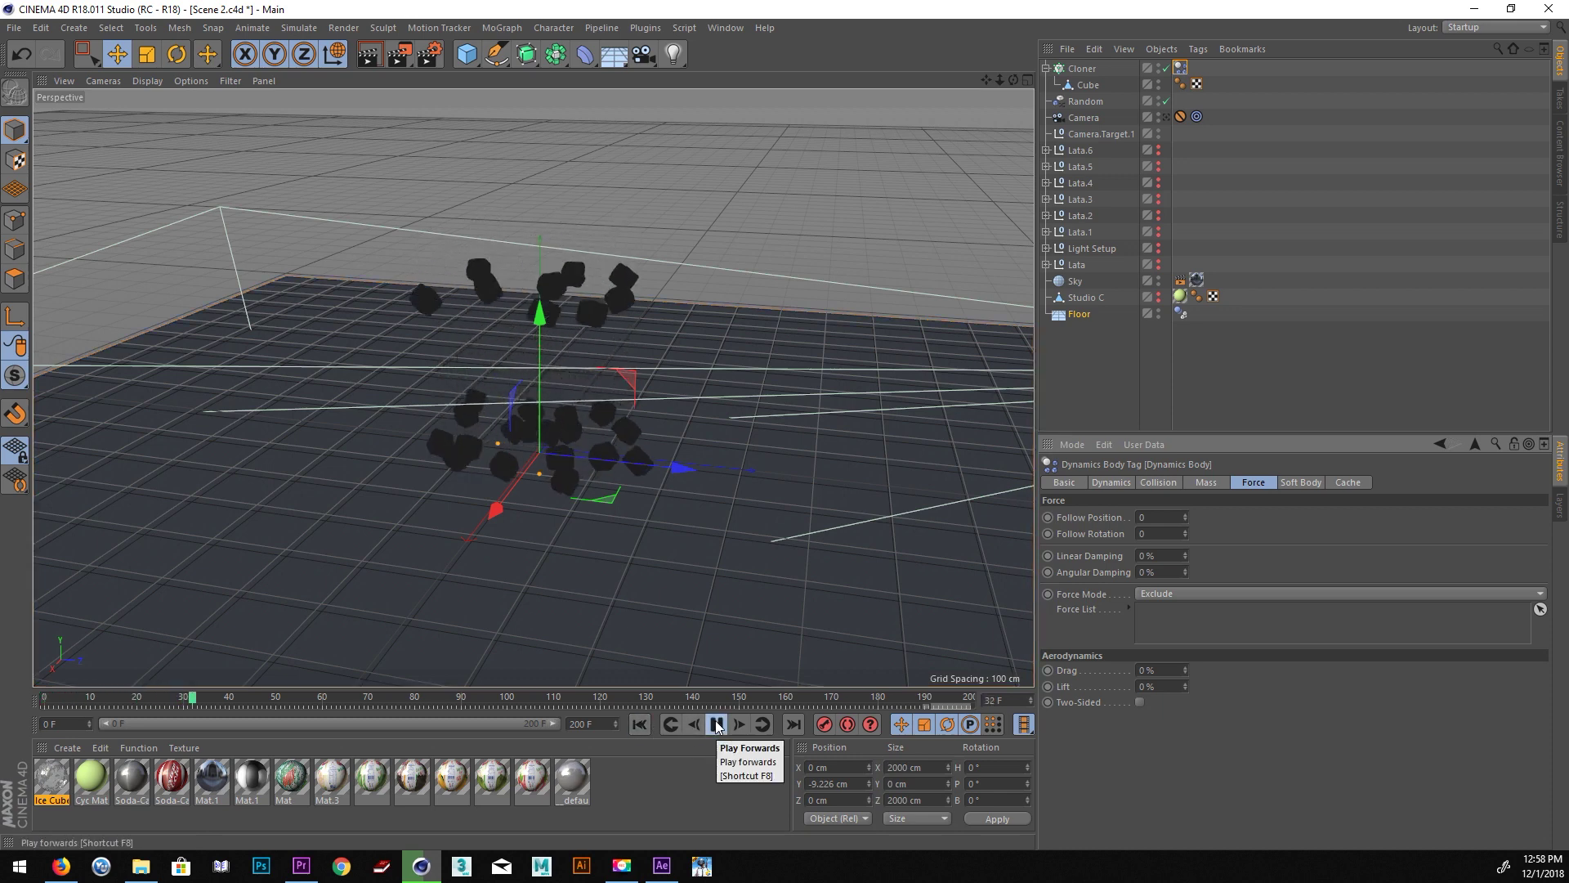
left_click(716, 725)
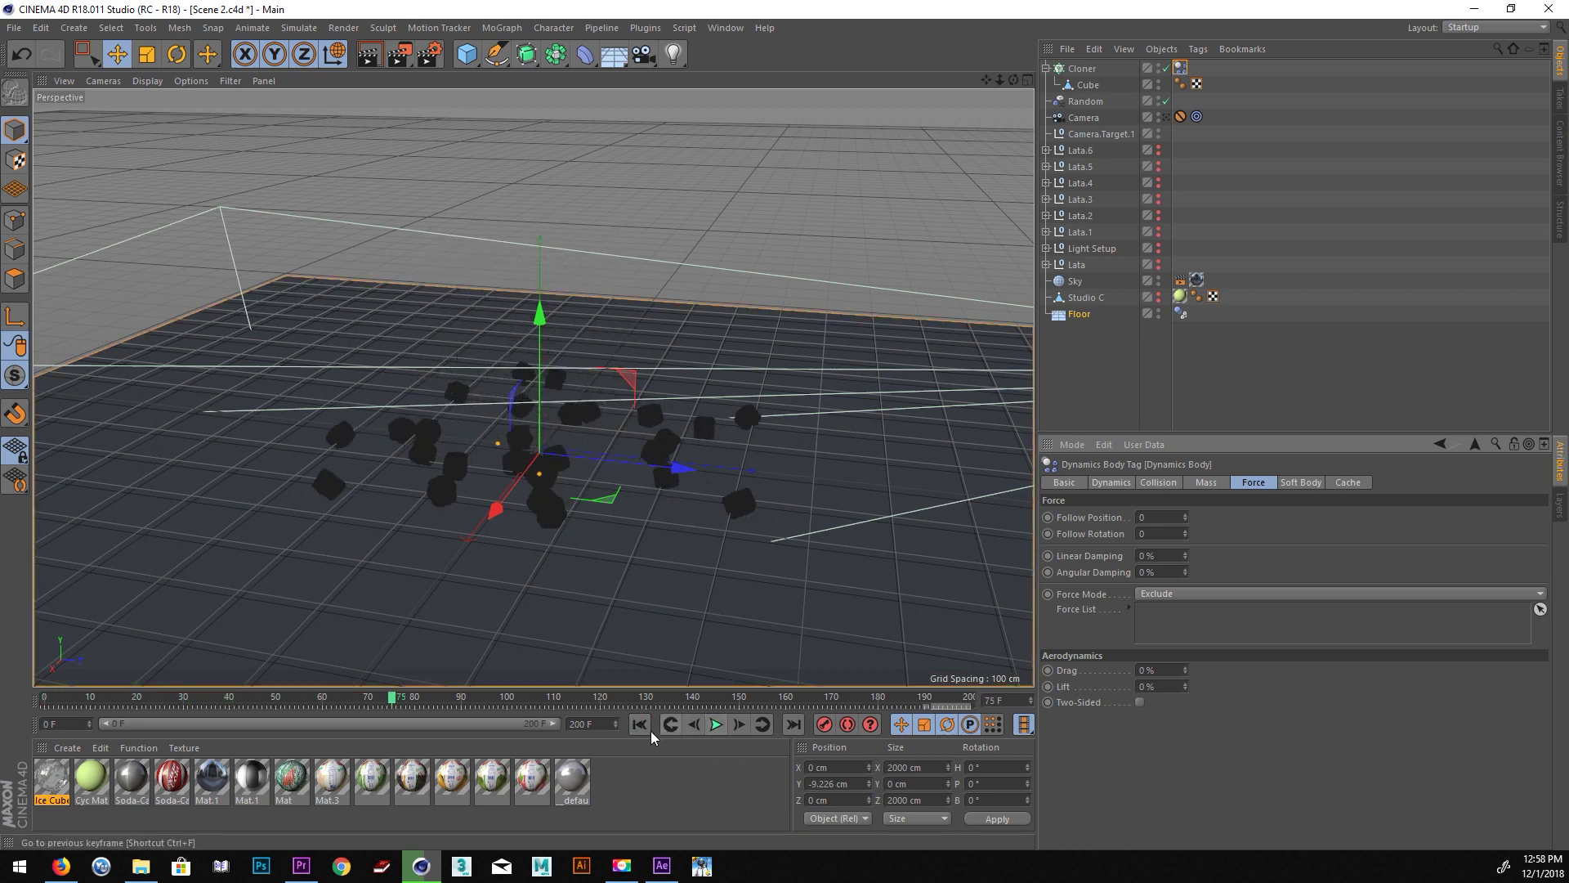
left_click(640, 724)
left_click(716, 725)
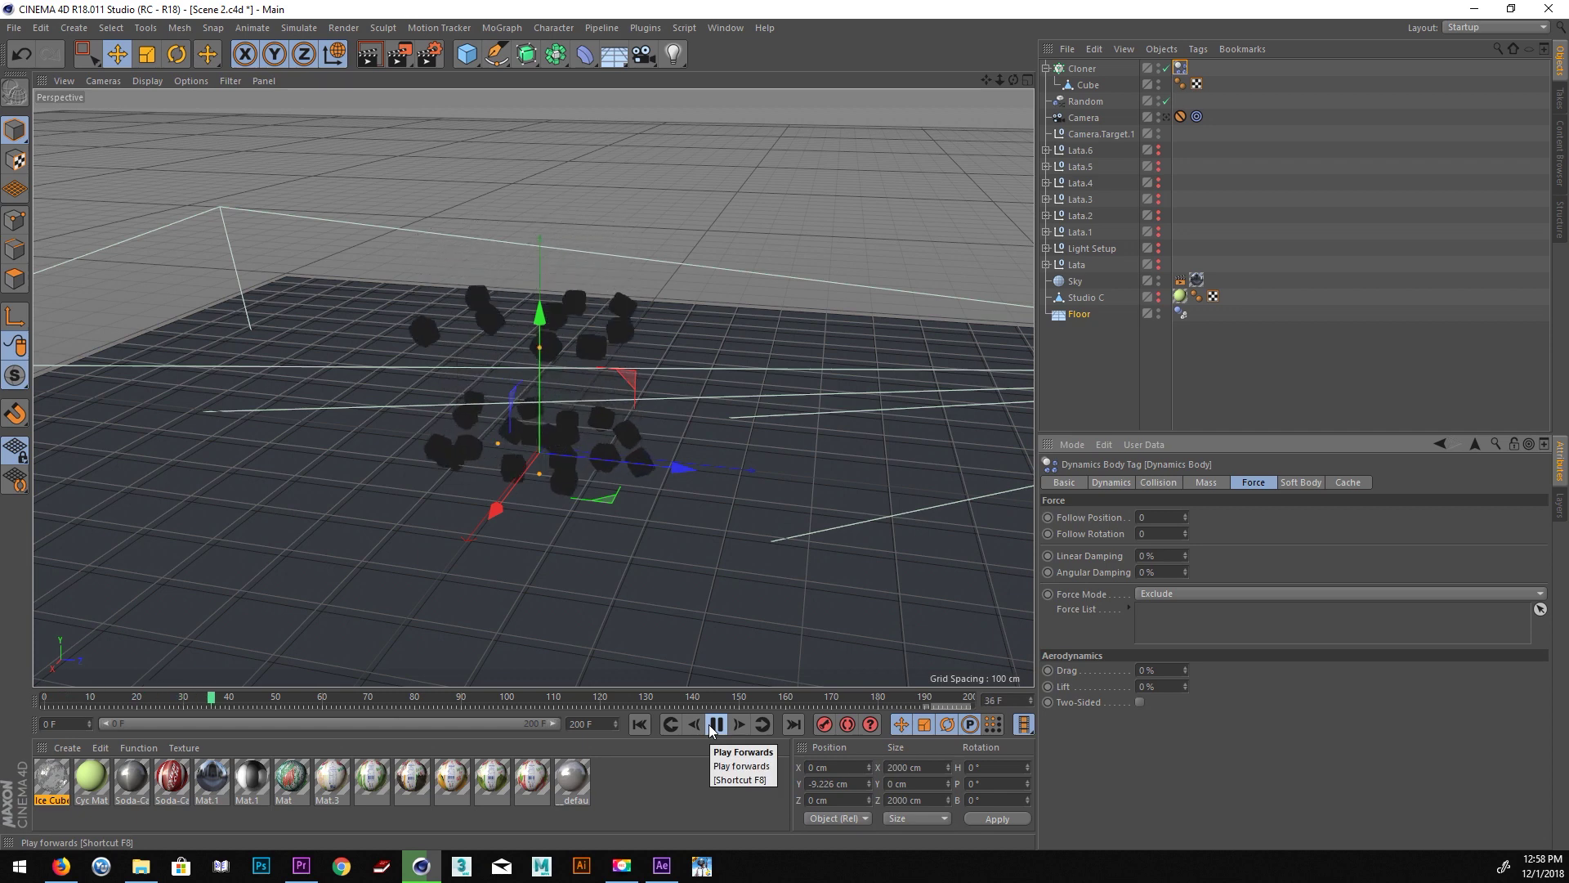
left_click(712, 726)
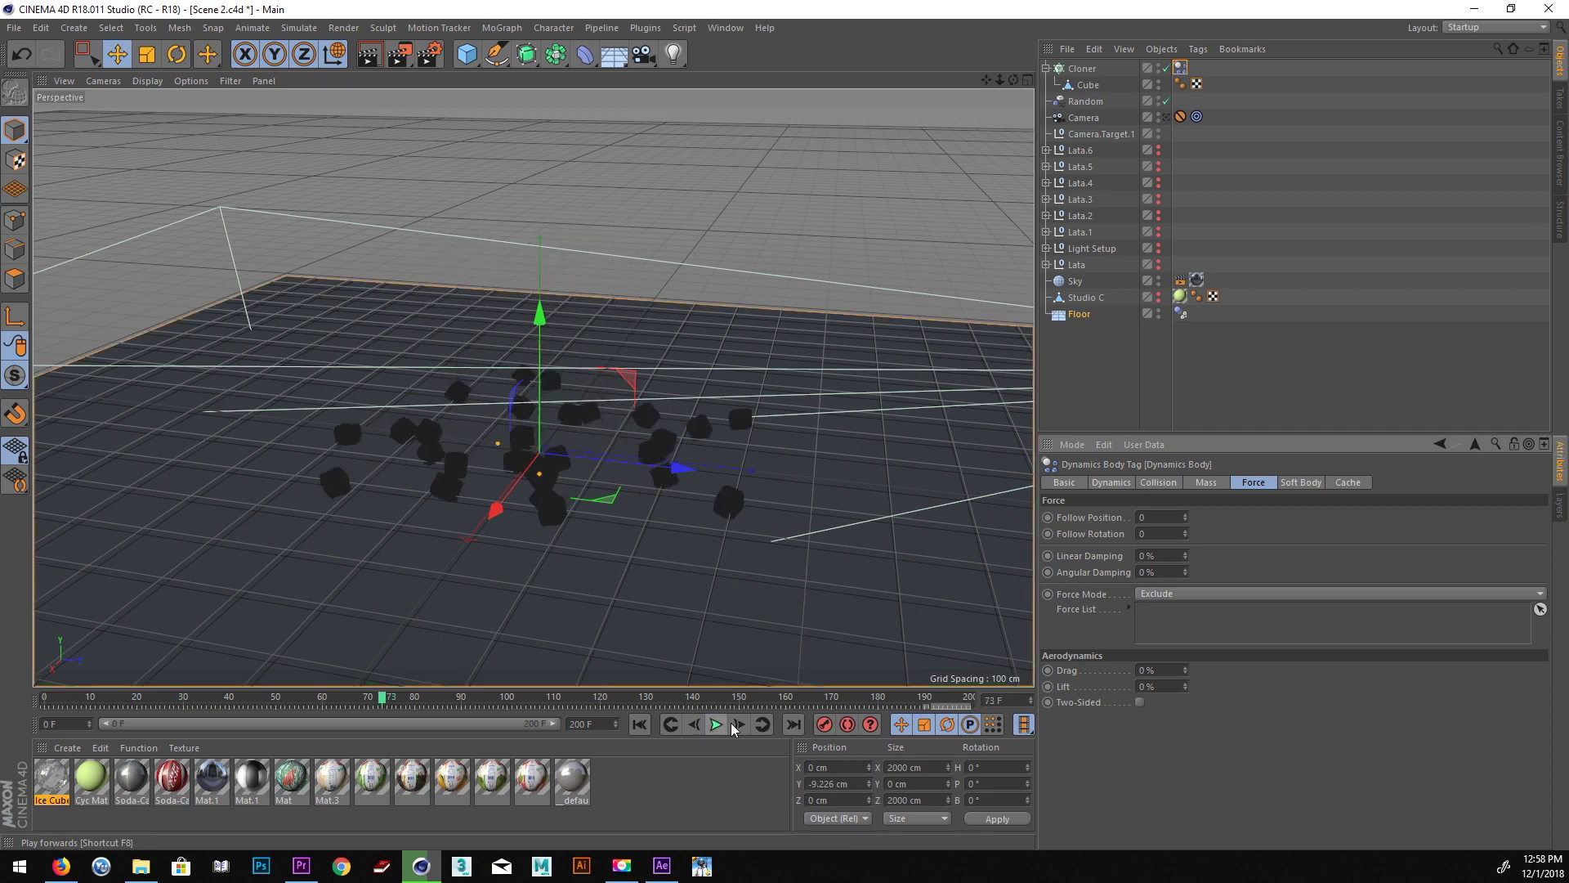
left_click(639, 725)
left_click(1082, 69)
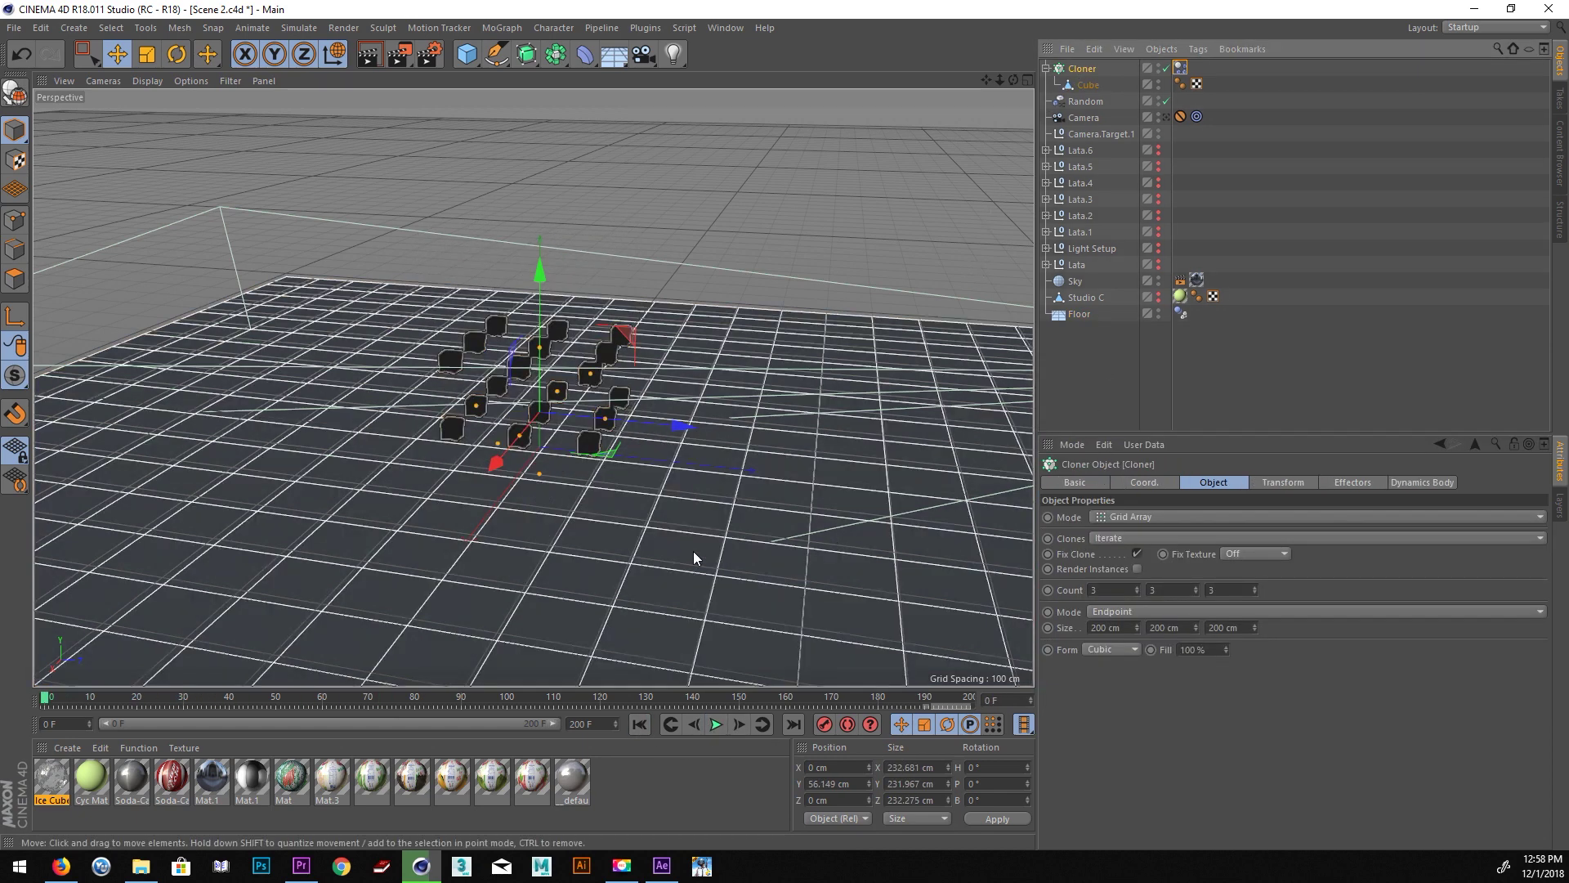
Make the Cloner grid 5×3×5 clones, 68 cm tall, raised to about 183 cm.
left_click_drag(591, 505, 531, 493, "alt")
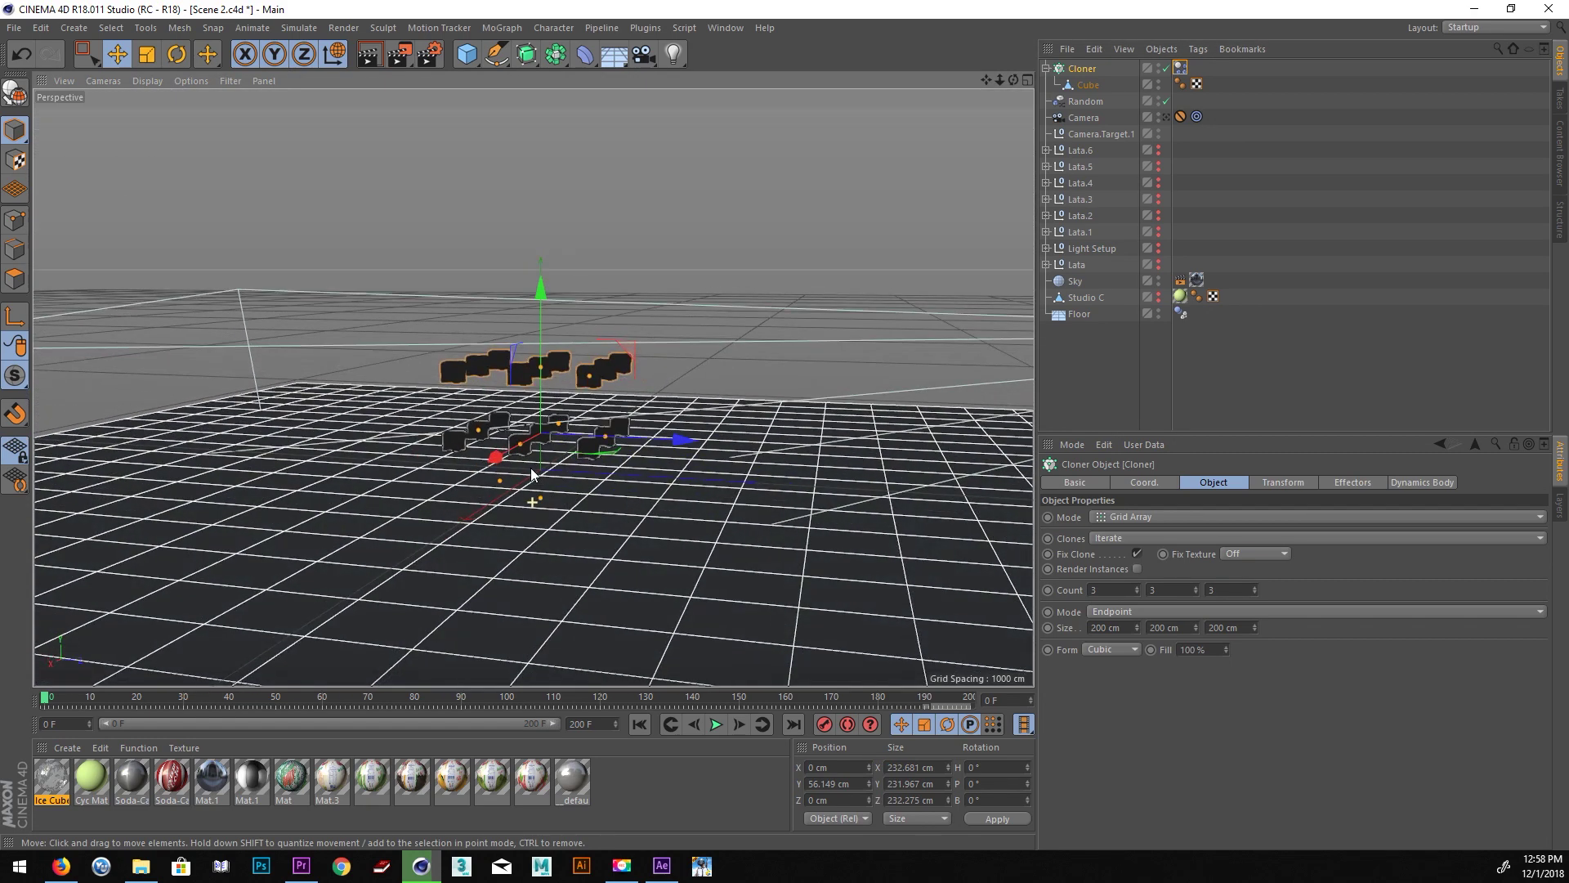
left_click(1254, 586)
left_click(1254, 585)
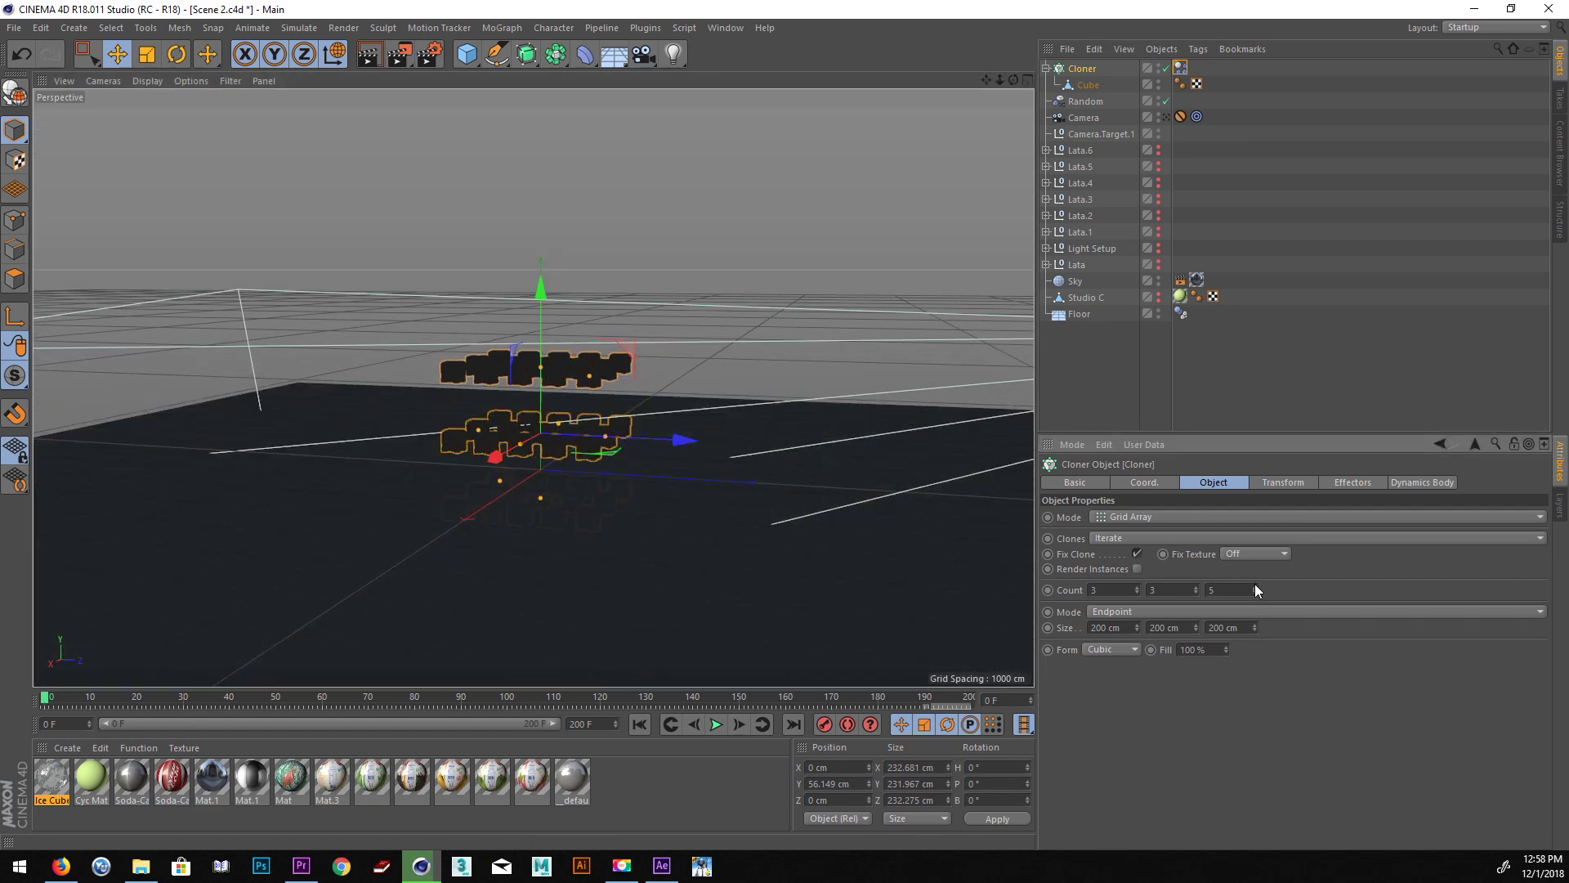
left_click(1138, 586)
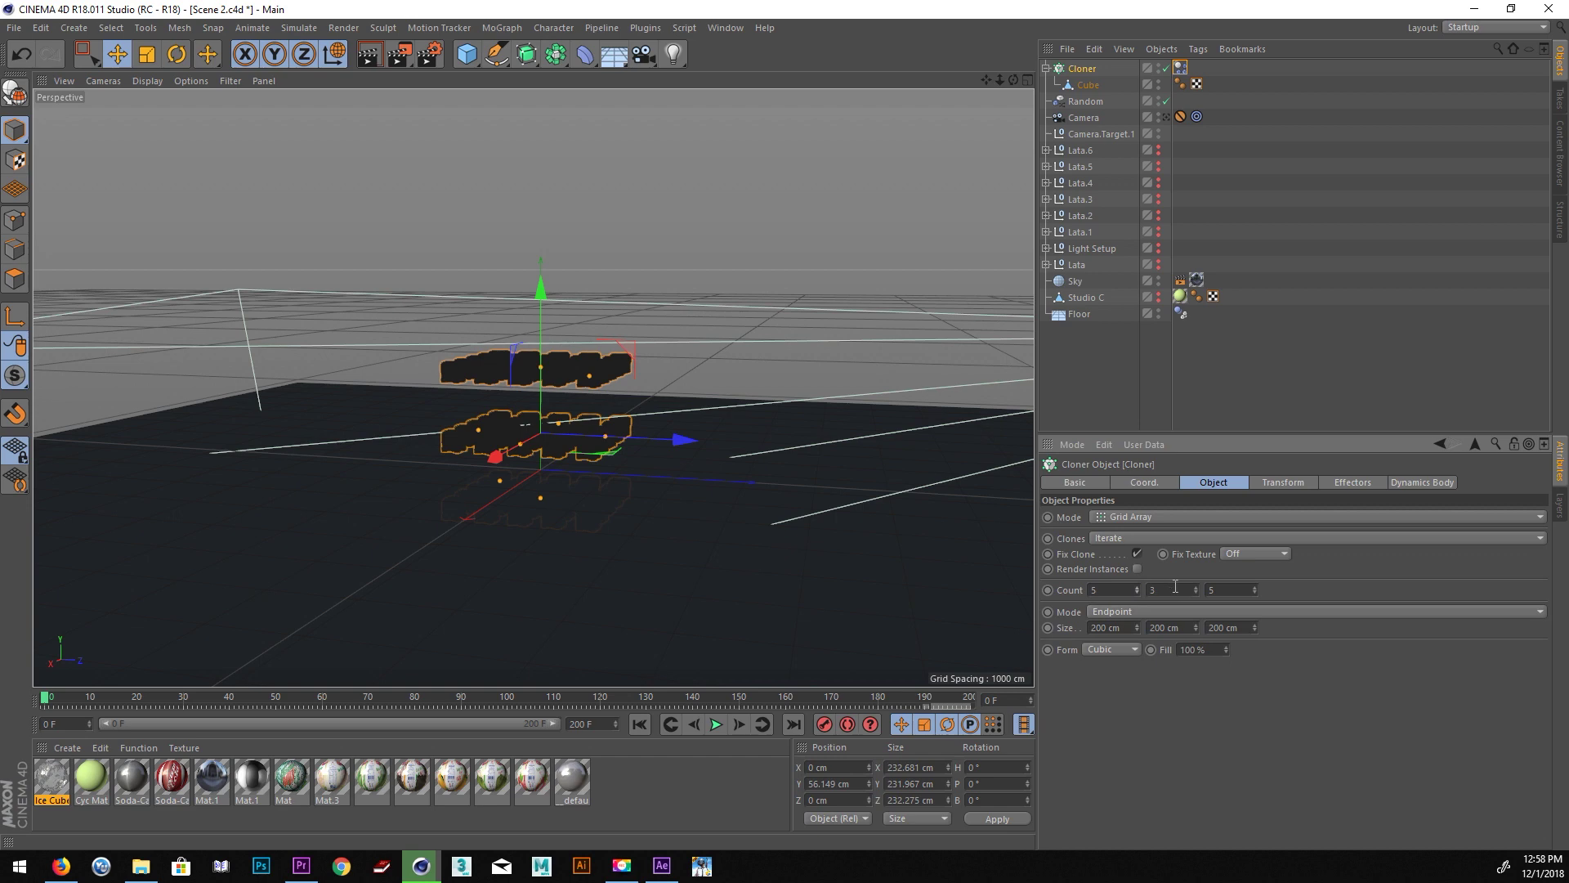
left_click_drag(1195, 627, 1195, 654)
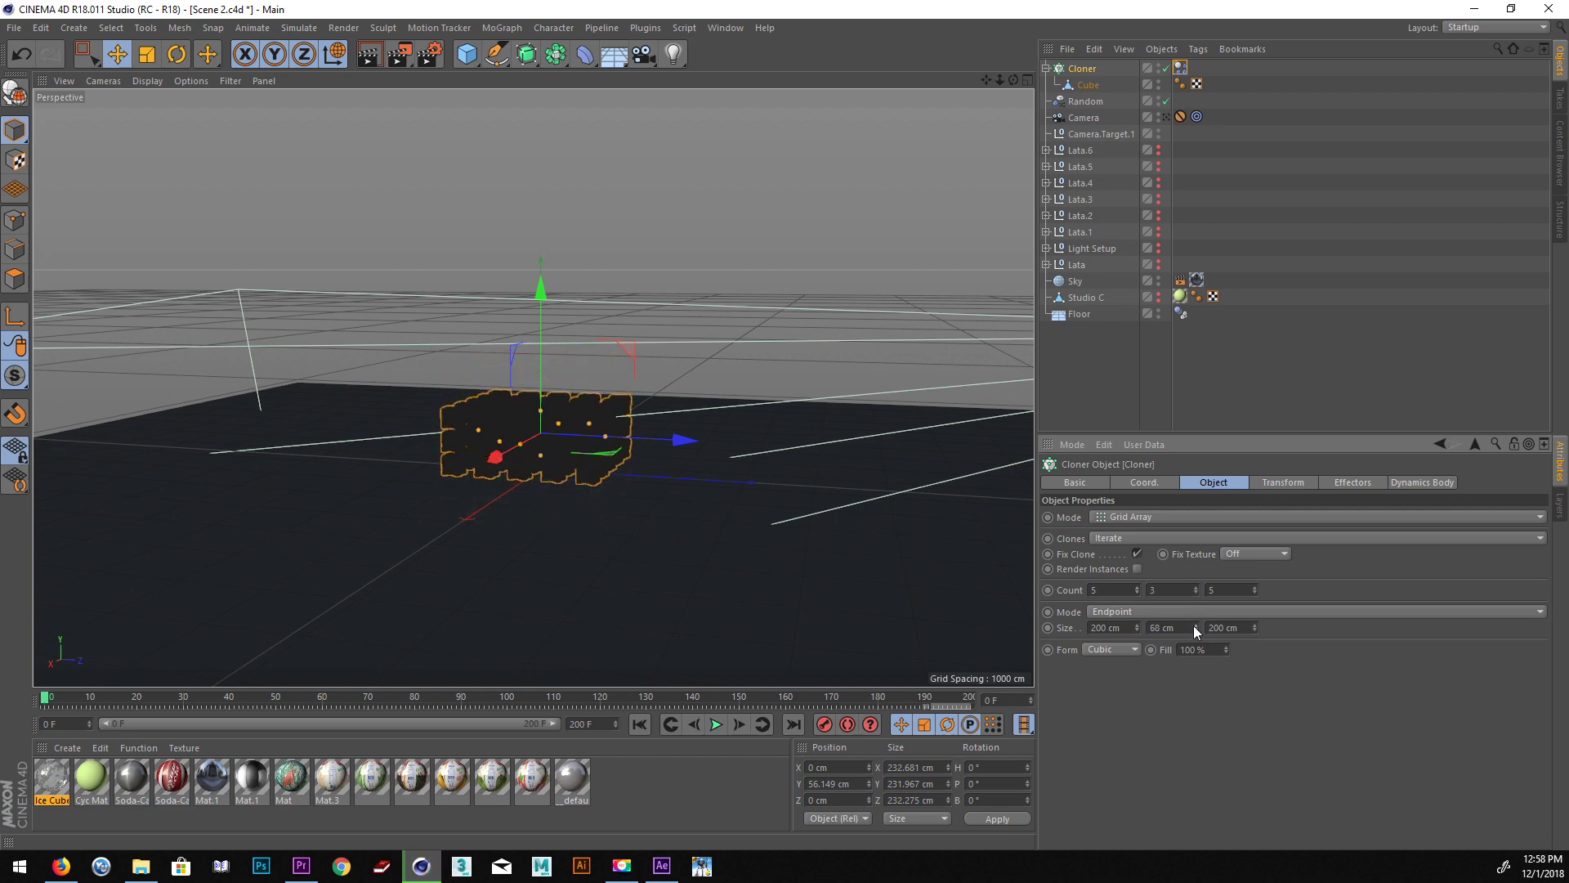
left_click_drag(547, 286, 543, 201)
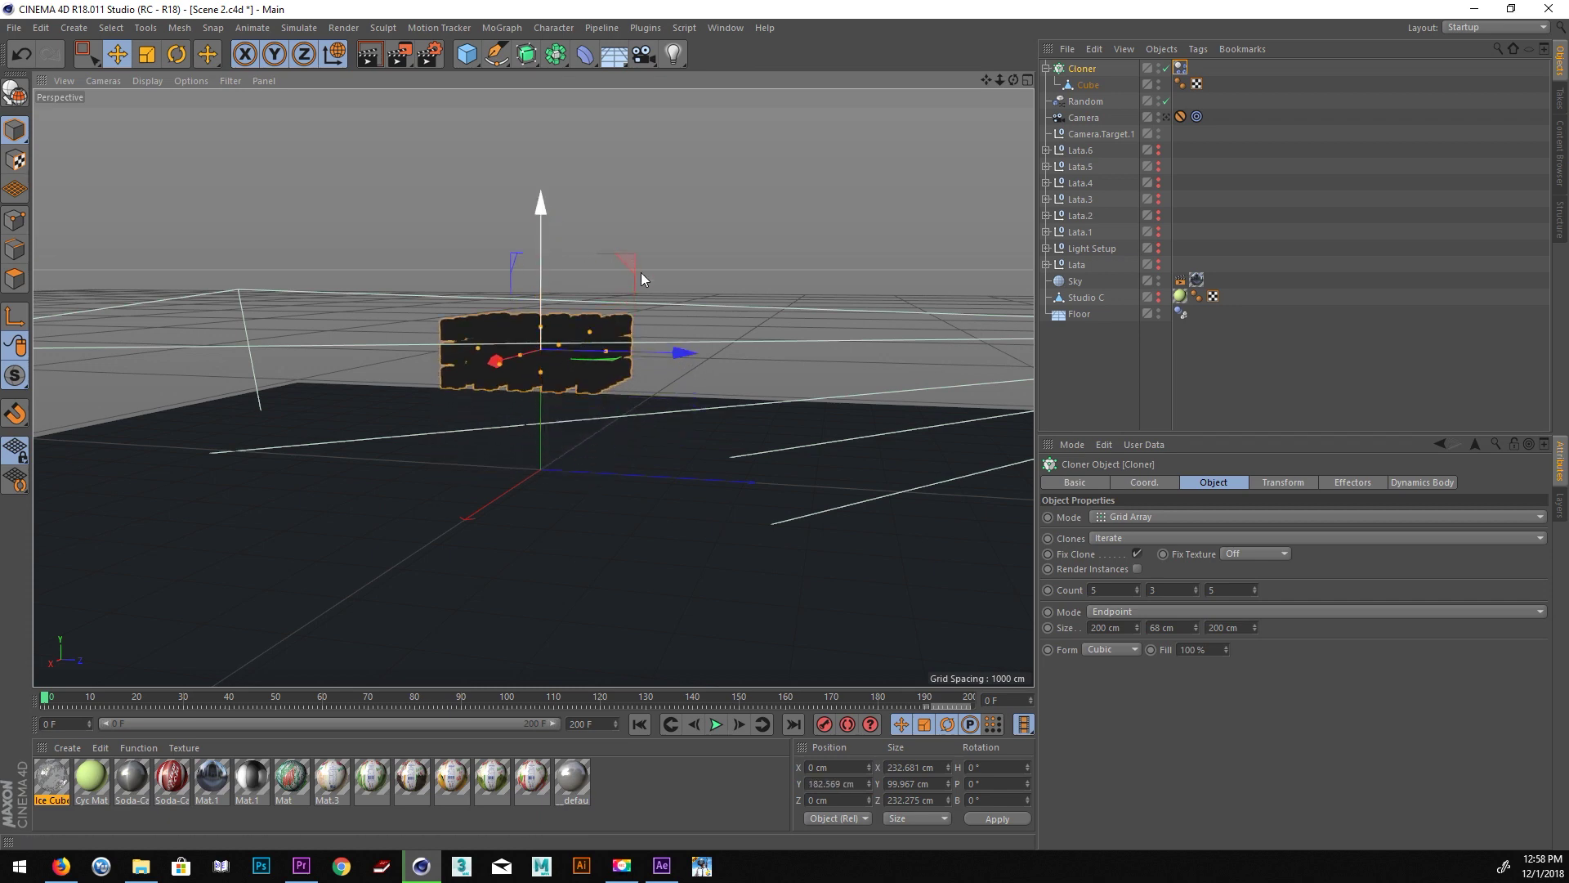
left_click_drag(641, 278, 675, 327, "alt")
Test-play the fall, rewind to frame 0, and set the viewport to Gouraud Shading.
left_click(716, 724)
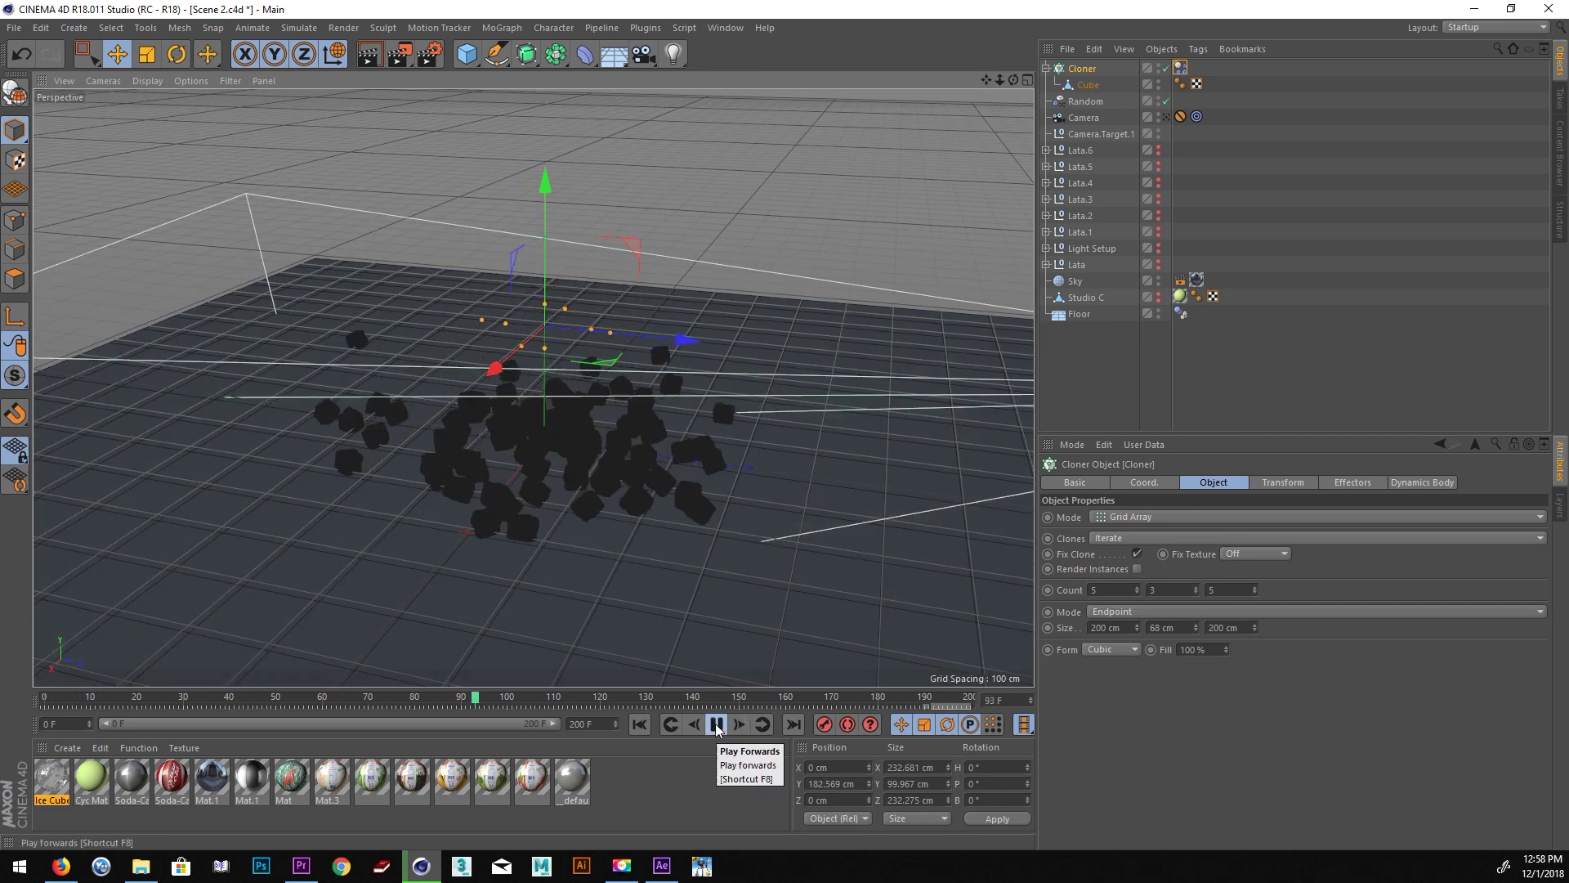
left_click(716, 724)
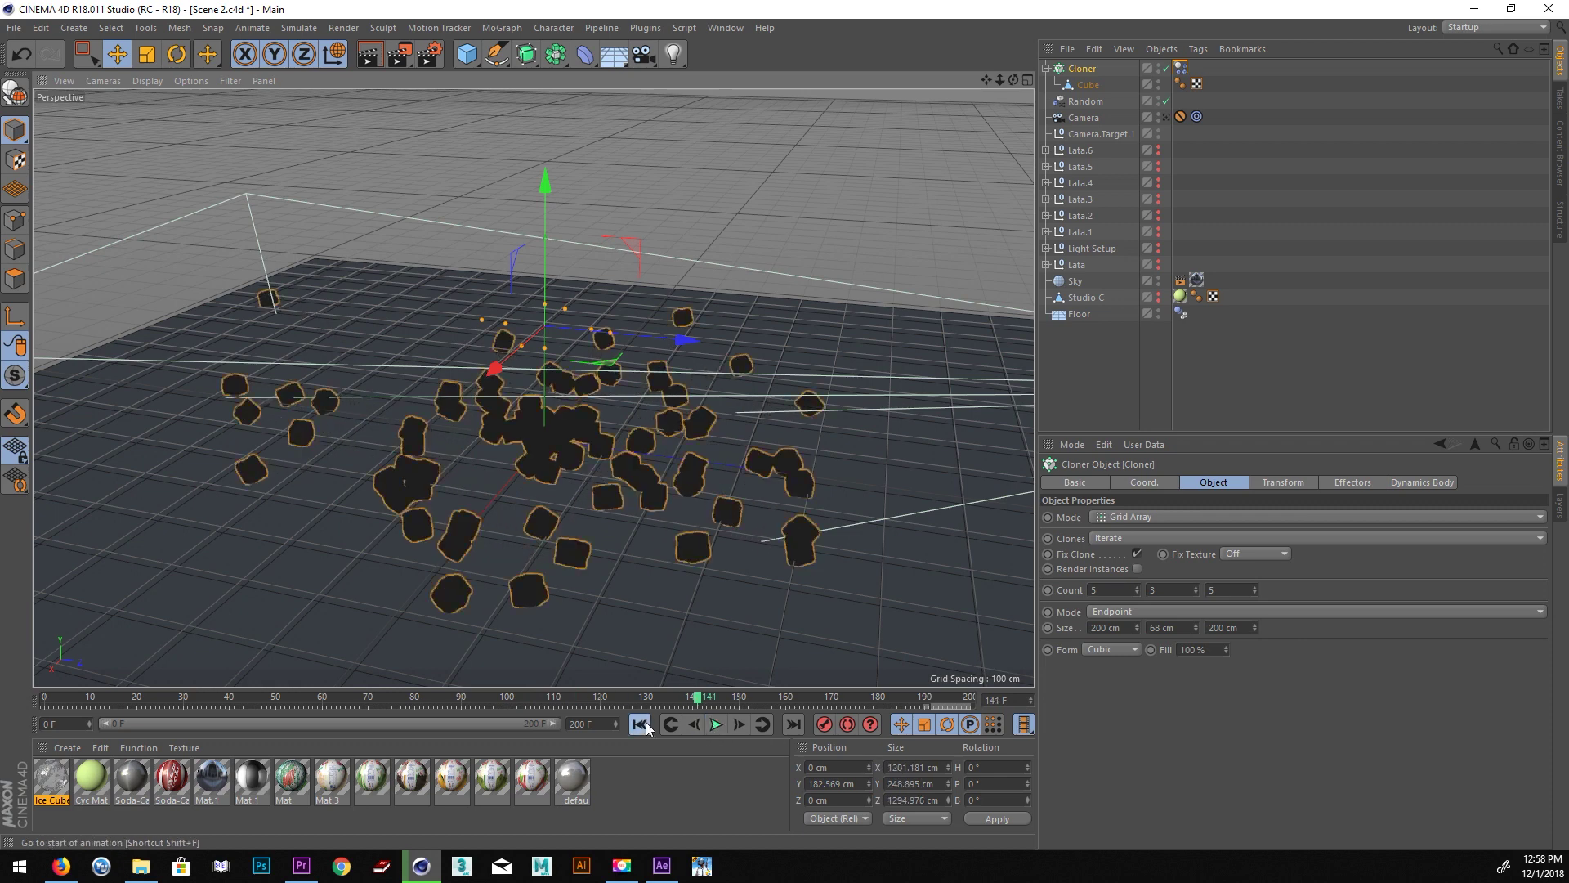
left_click(640, 725)
left_click(148, 81)
left_click(149, 121)
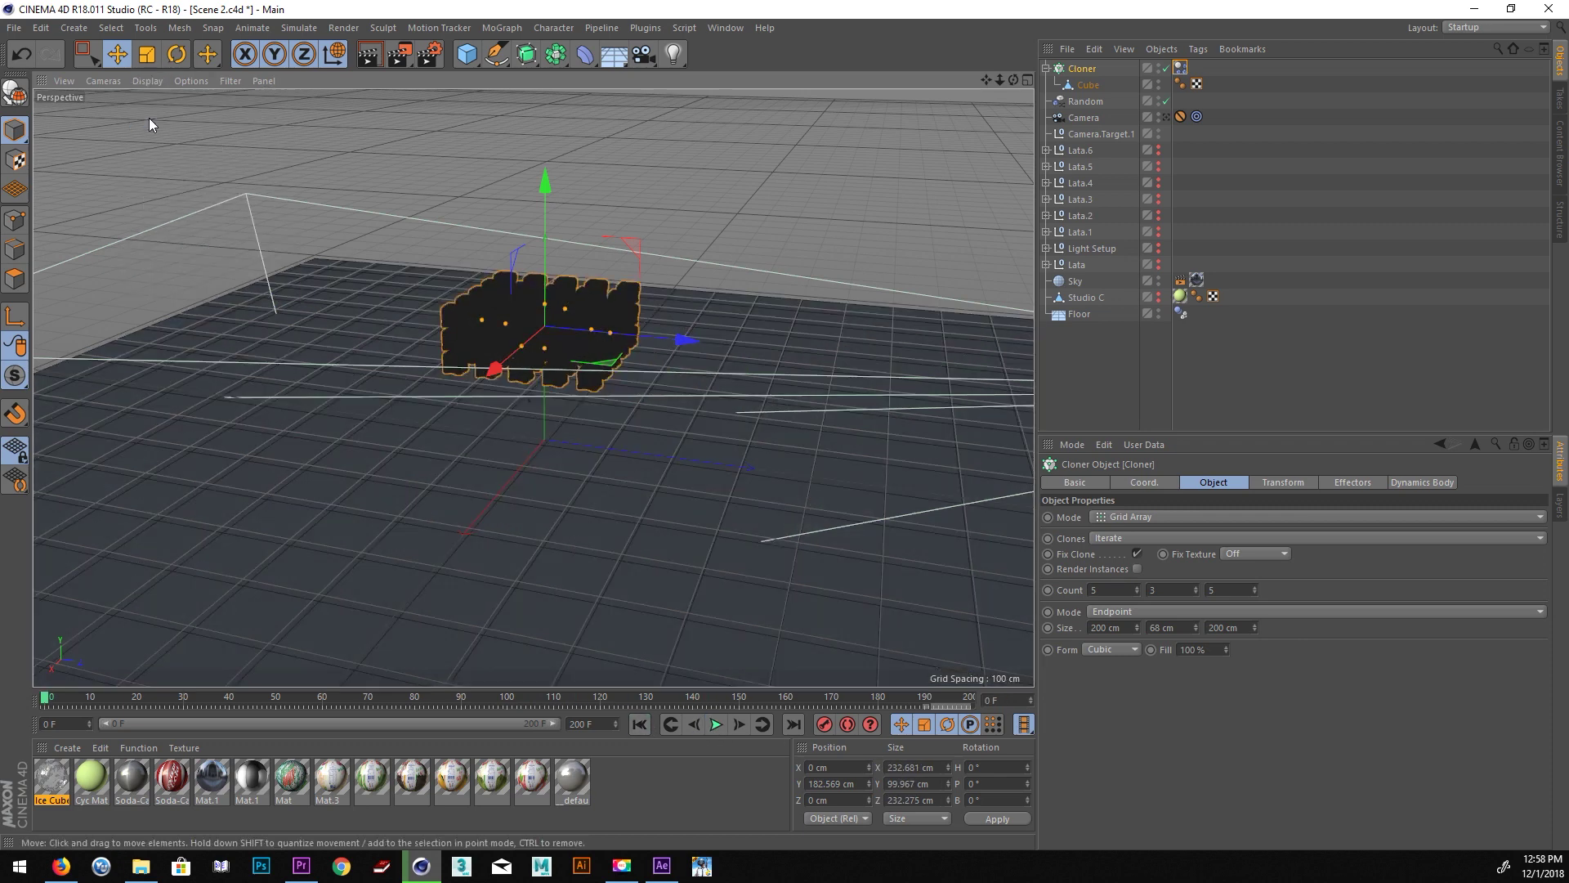
left_click(151, 81)
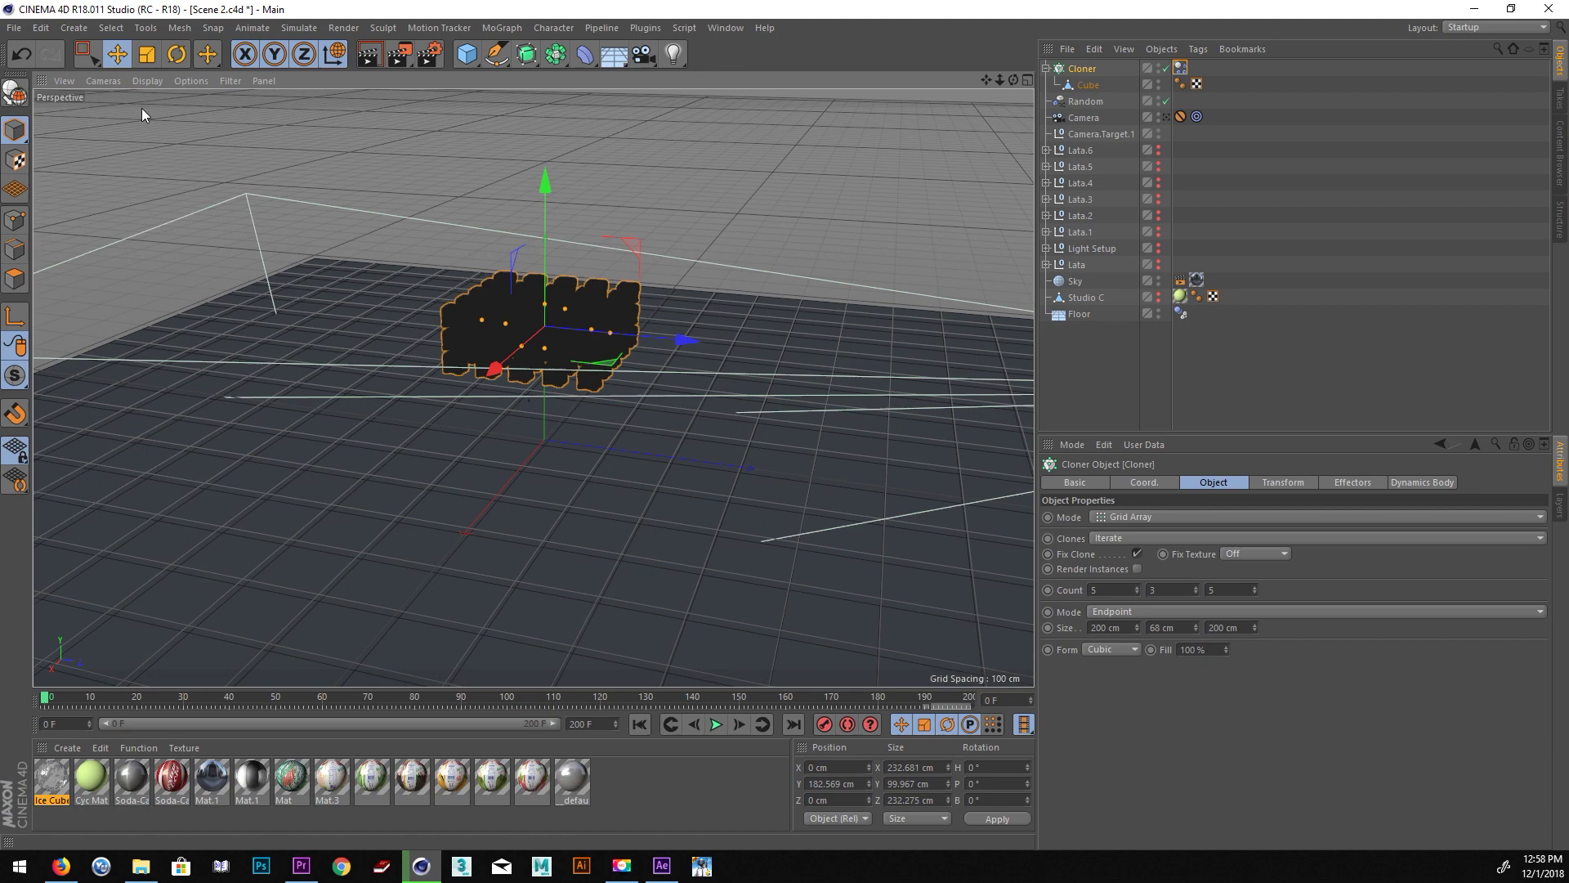
scroll(545, 442, "up", 1)
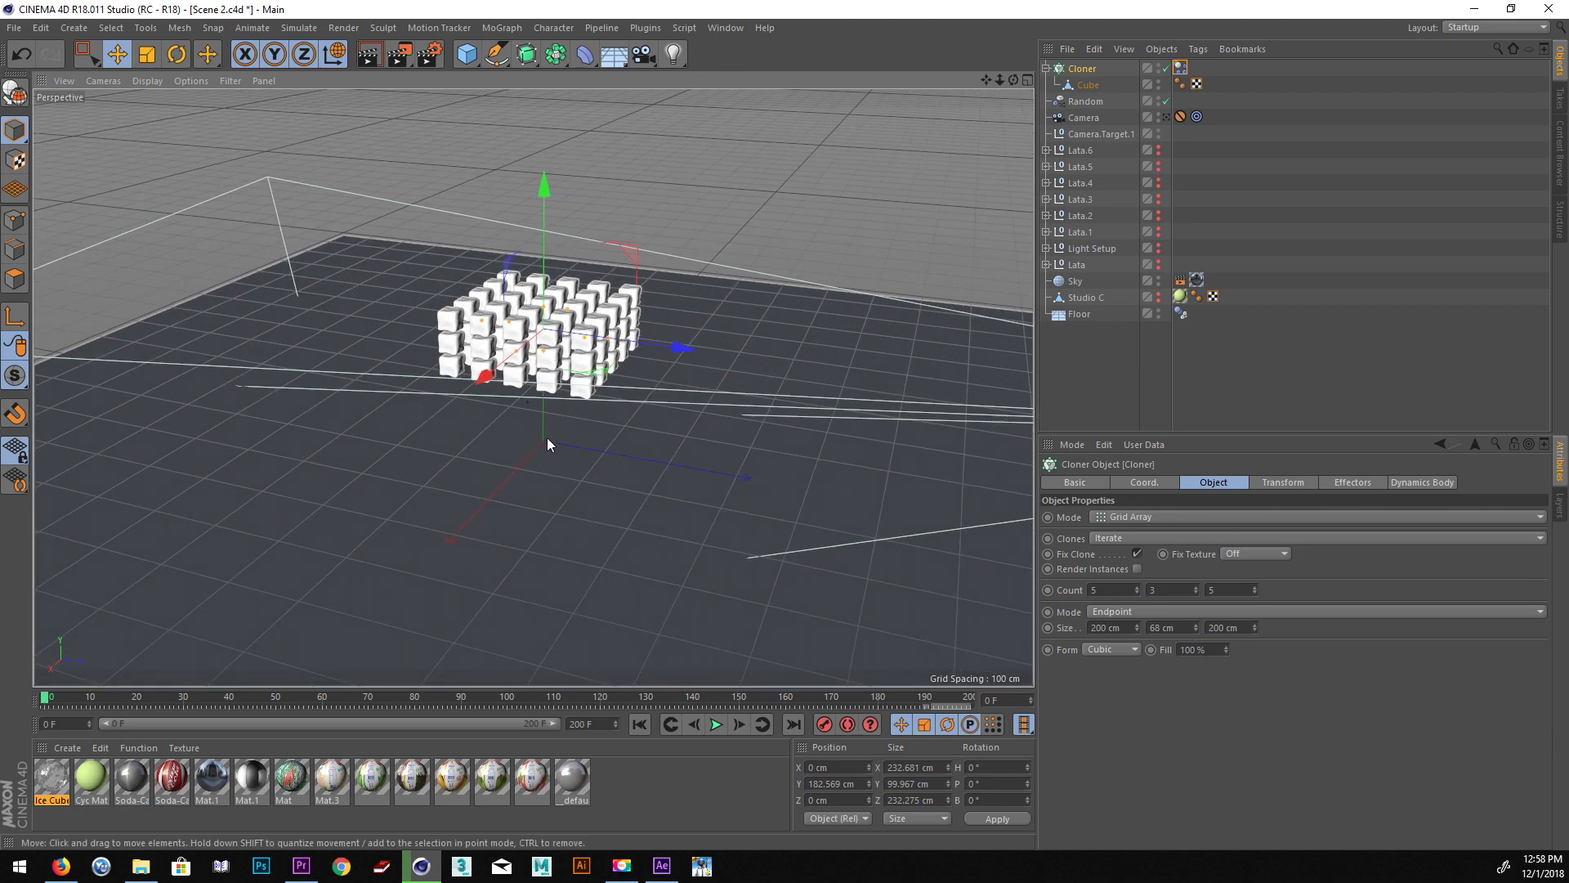
Zoom in on the viewport and play the ice cube simulation.
scroll(556, 442, "up", 1)
scroll(524, 445, "up", 1)
scroll(458, 441, "up", 1)
scroll(466, 421, "up", 1)
scroll(490, 442, "up", 1)
scroll(510, 453, "up", 1)
right_click(524, 457)
left_click(906, 645)
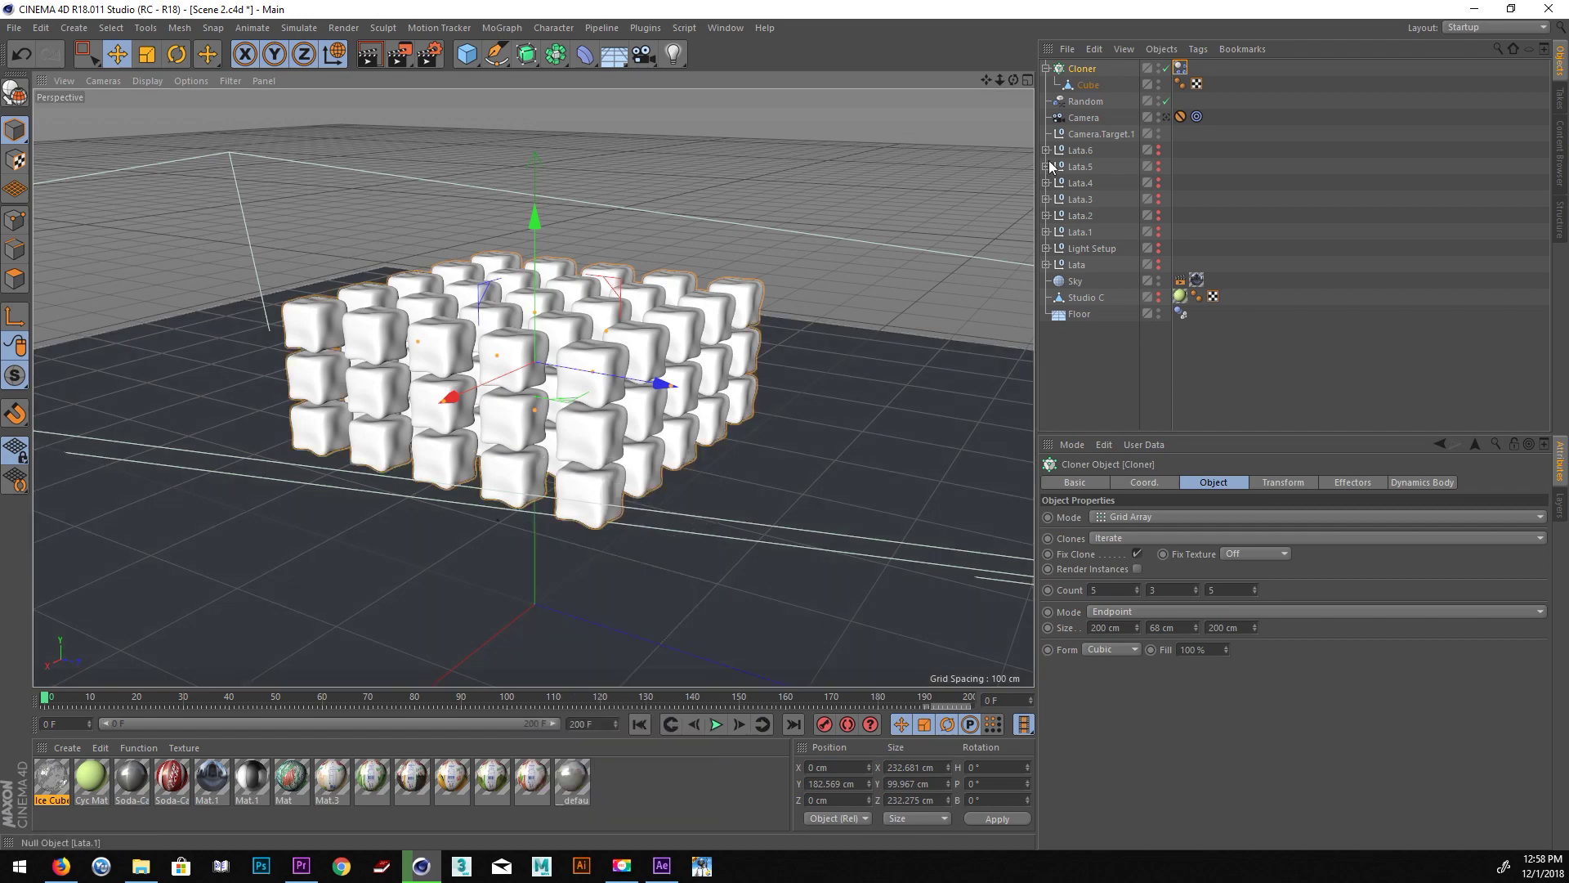
left_click(716, 725)
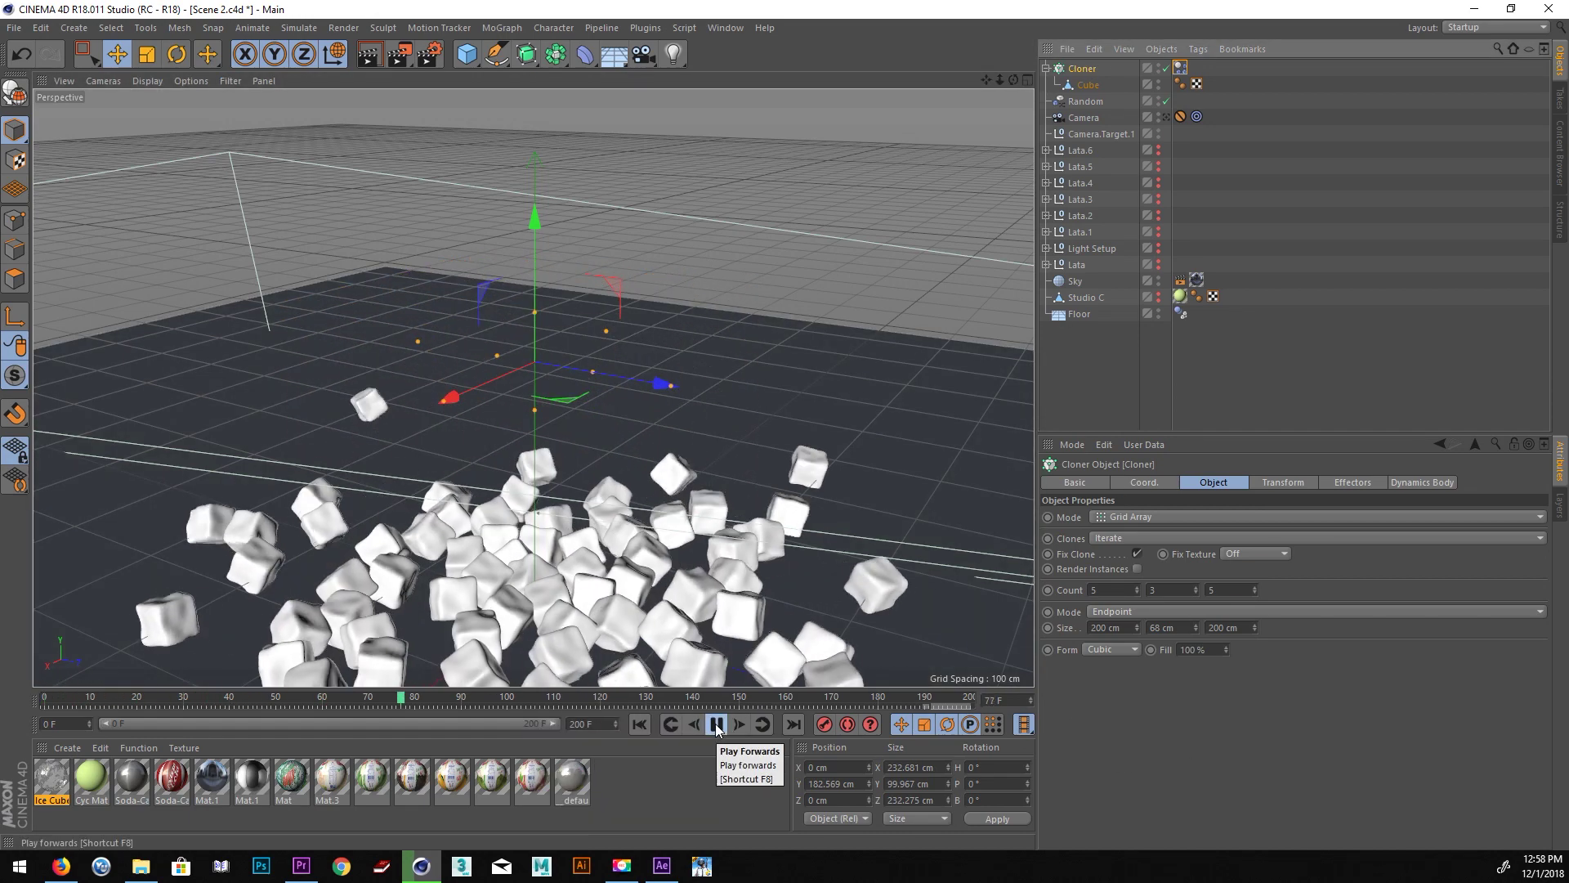
left_click(716, 725)
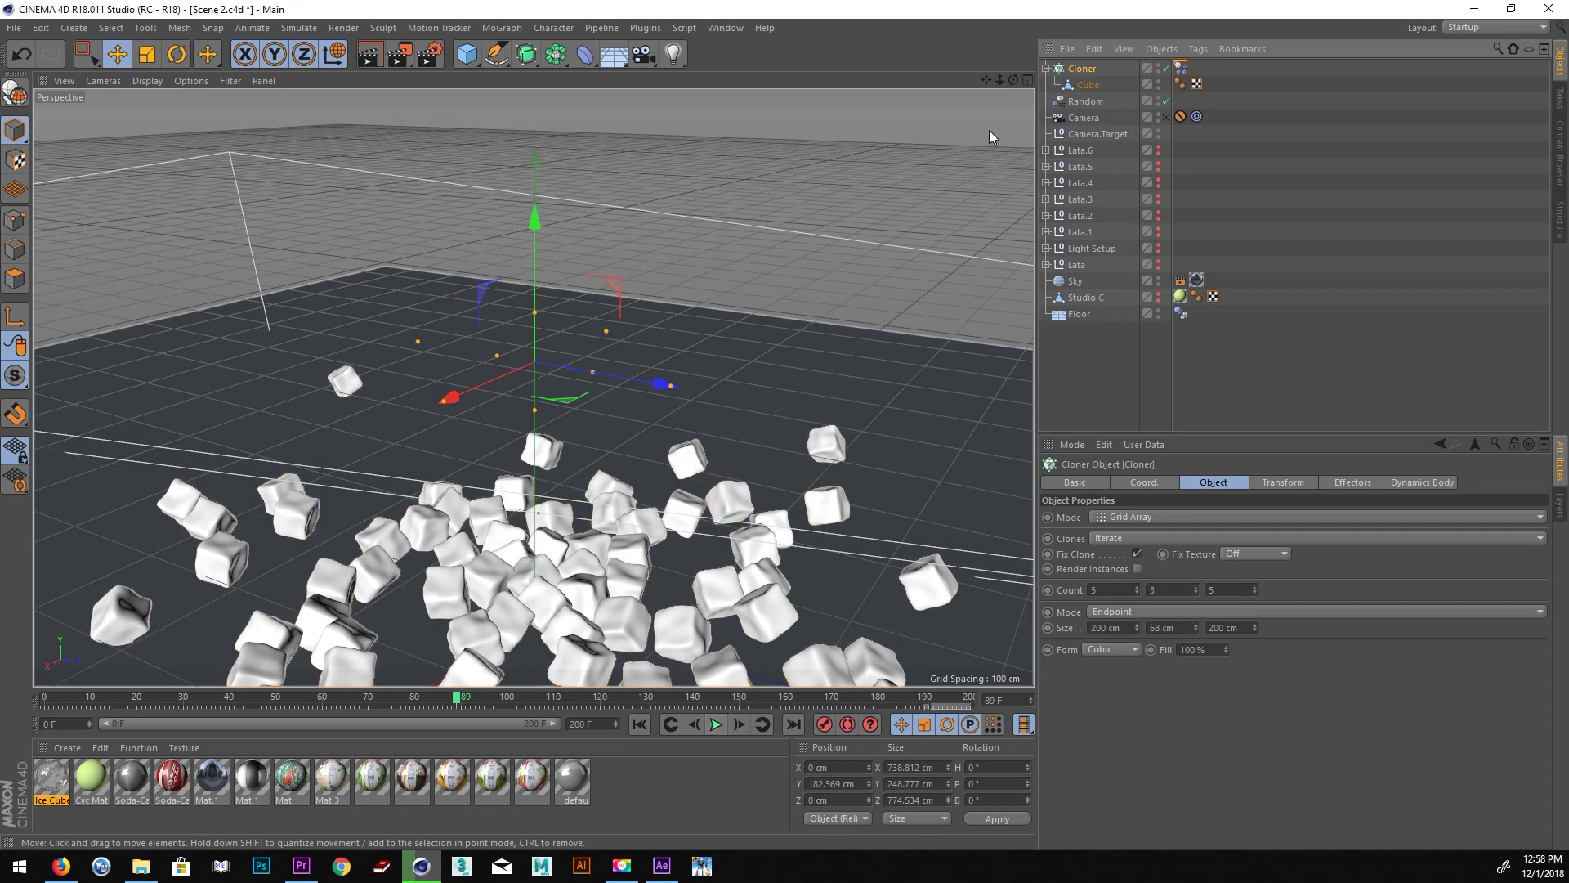
Set the cubes' collision shape to Another Object and replay from the start.
left_click(1180, 67)
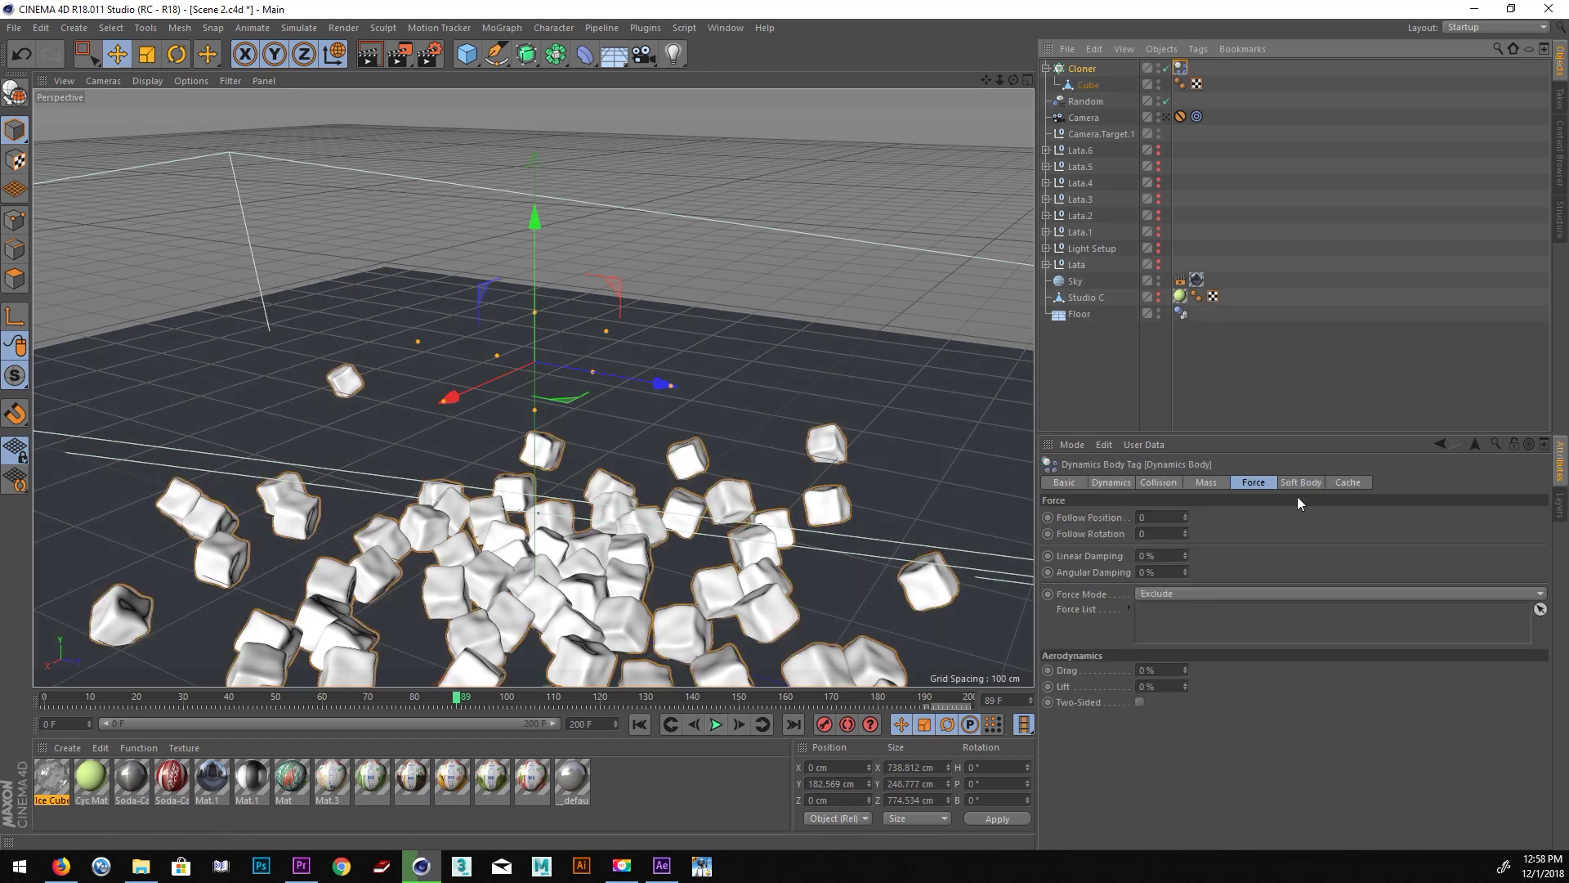
left_click(1158, 483)
left_click(1199, 569)
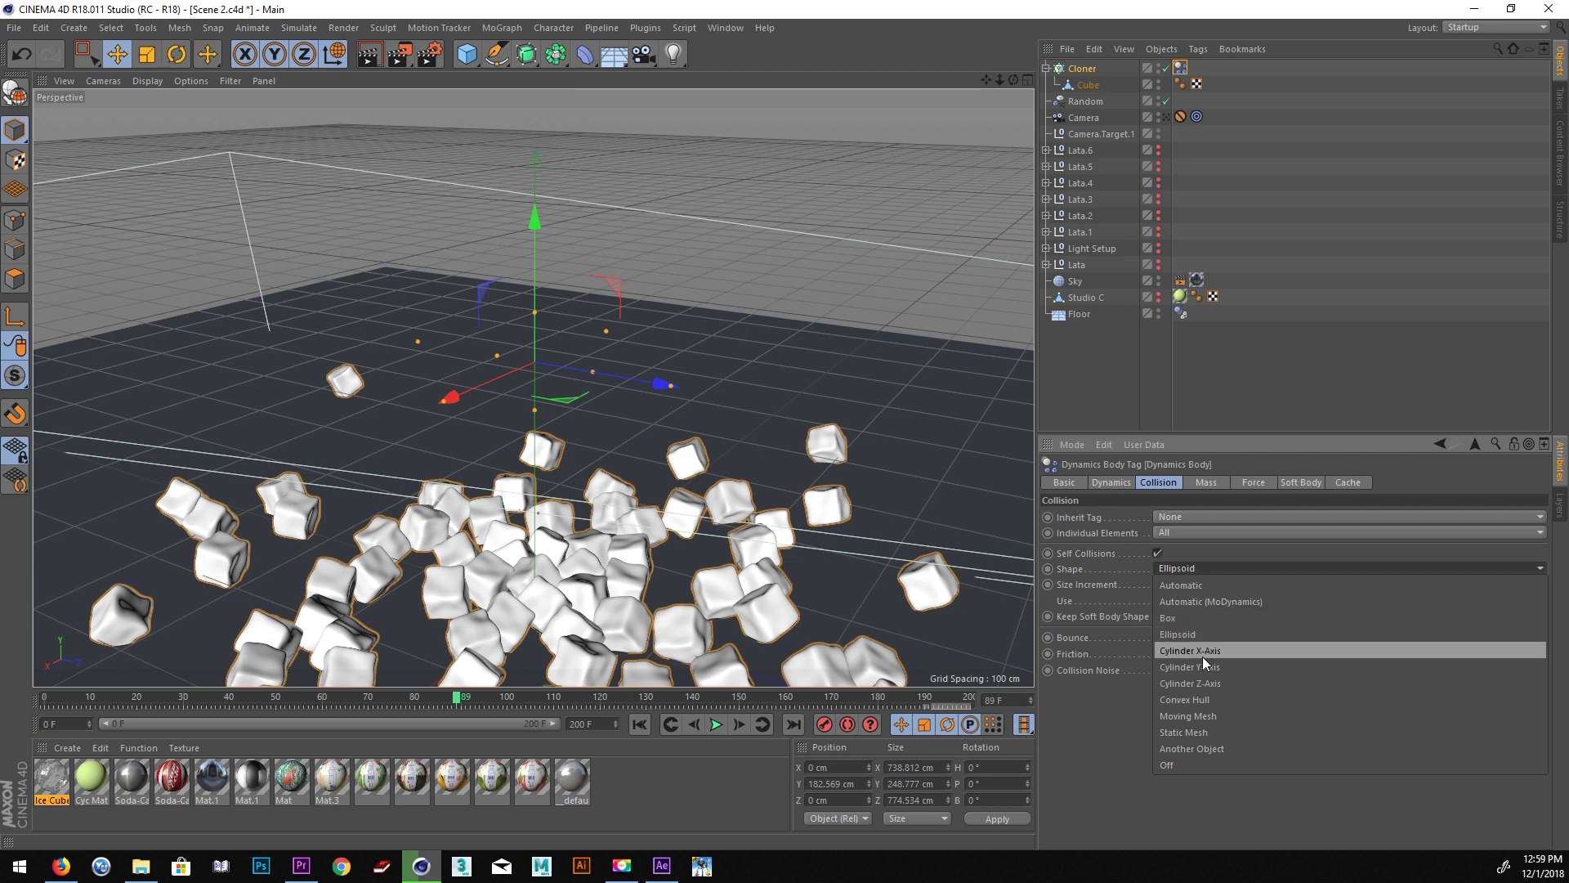
left_click(1189, 749)
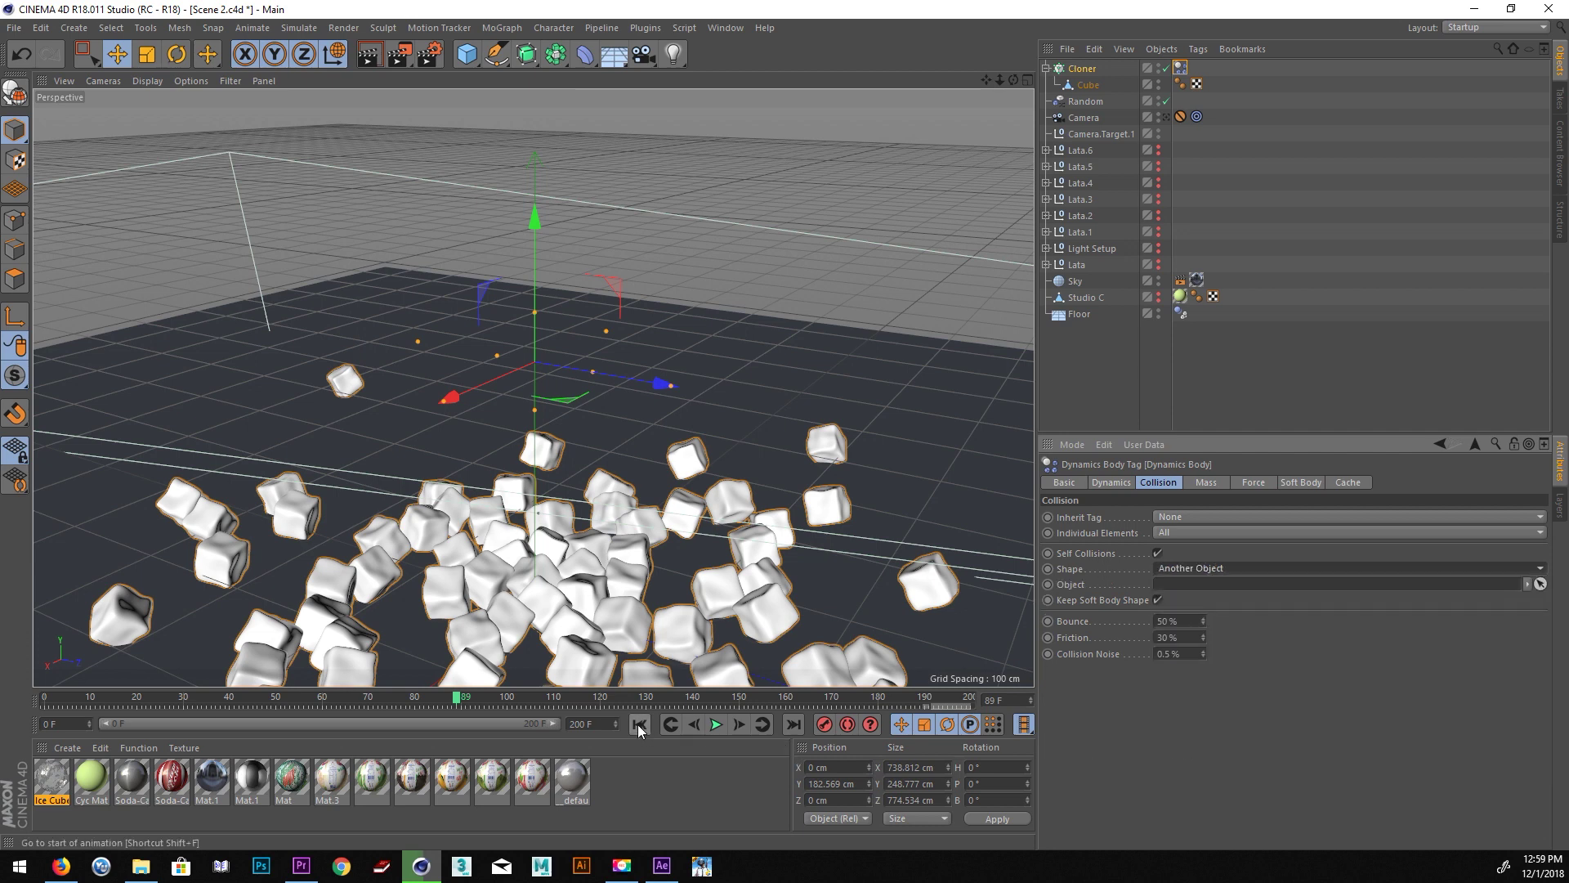
left_click(638, 725)
left_click(719, 726)
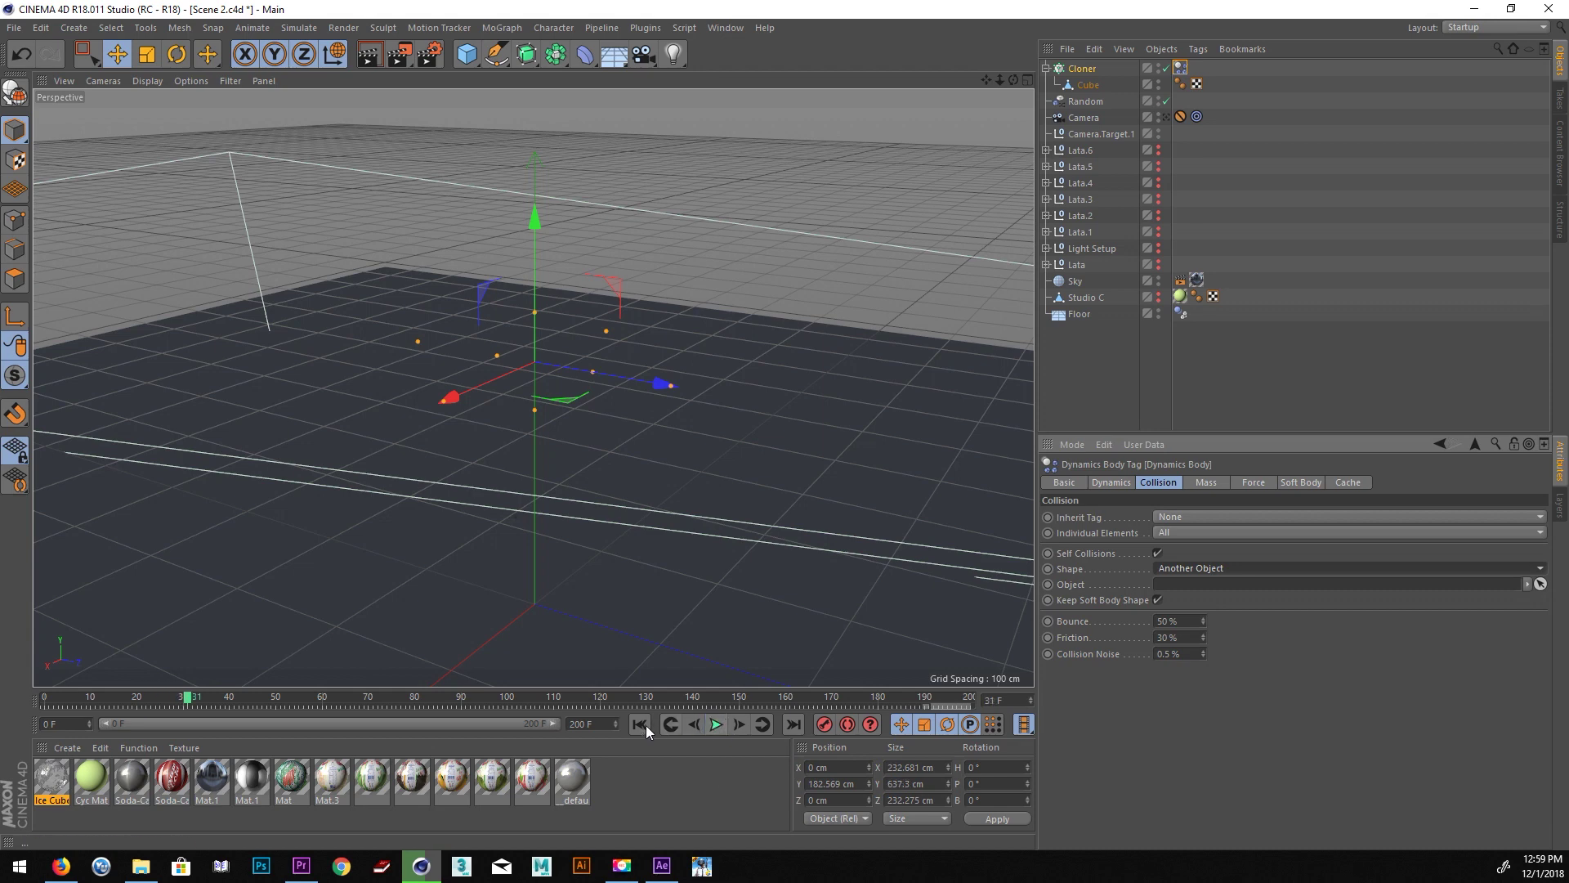
left_click(646, 724)
Try Static Mesh, then settle on Moving Mesh as the collision shape and play.
left_click(1225, 564)
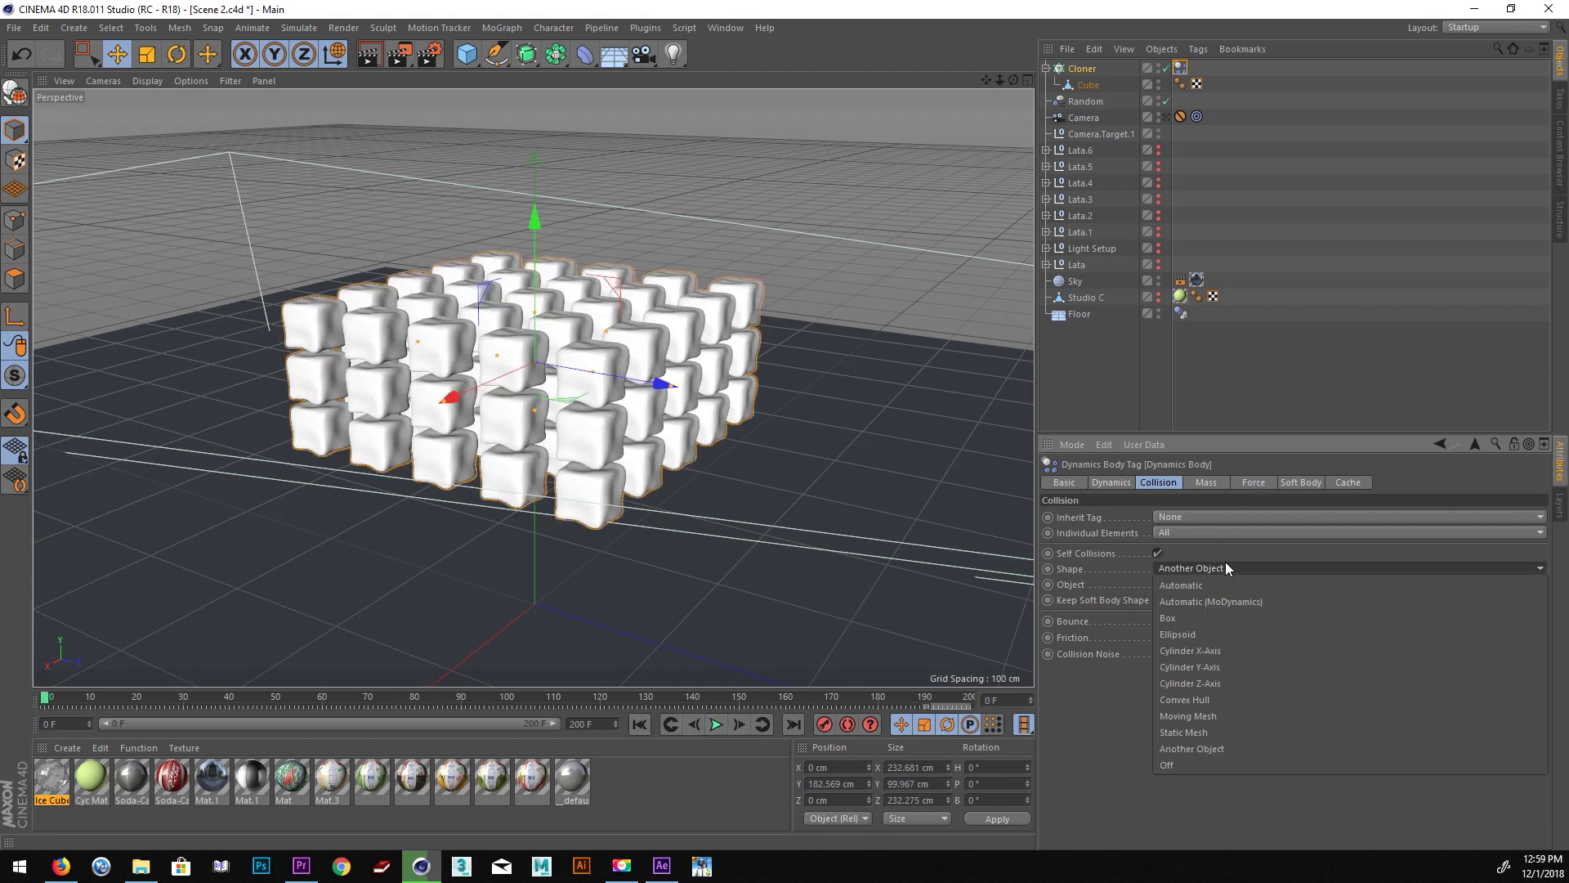
left_click(1204, 730)
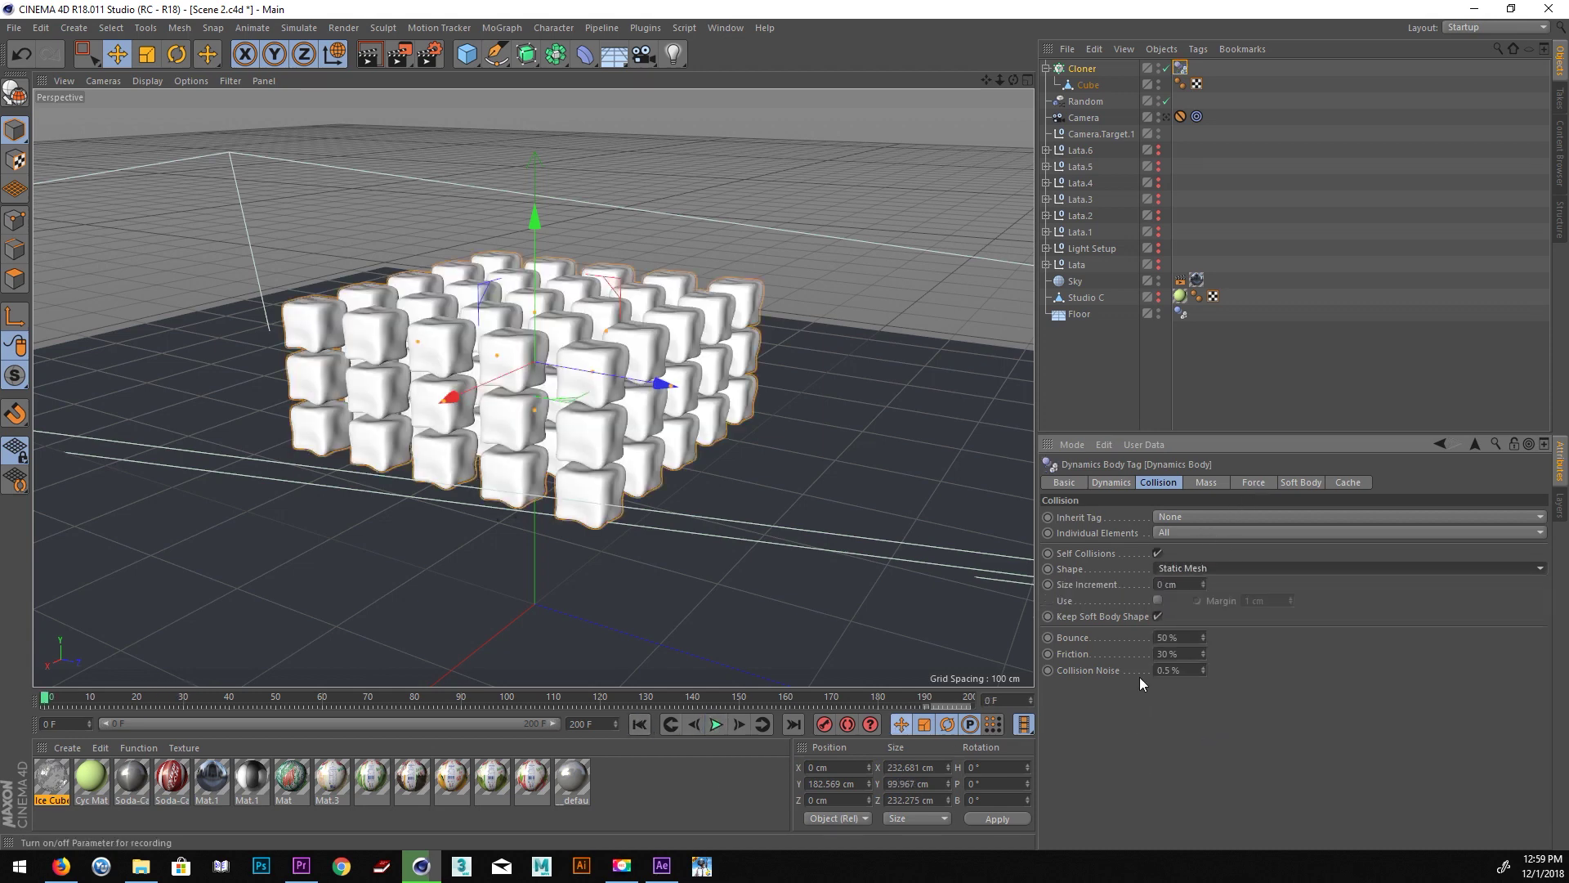
left_click(1229, 565)
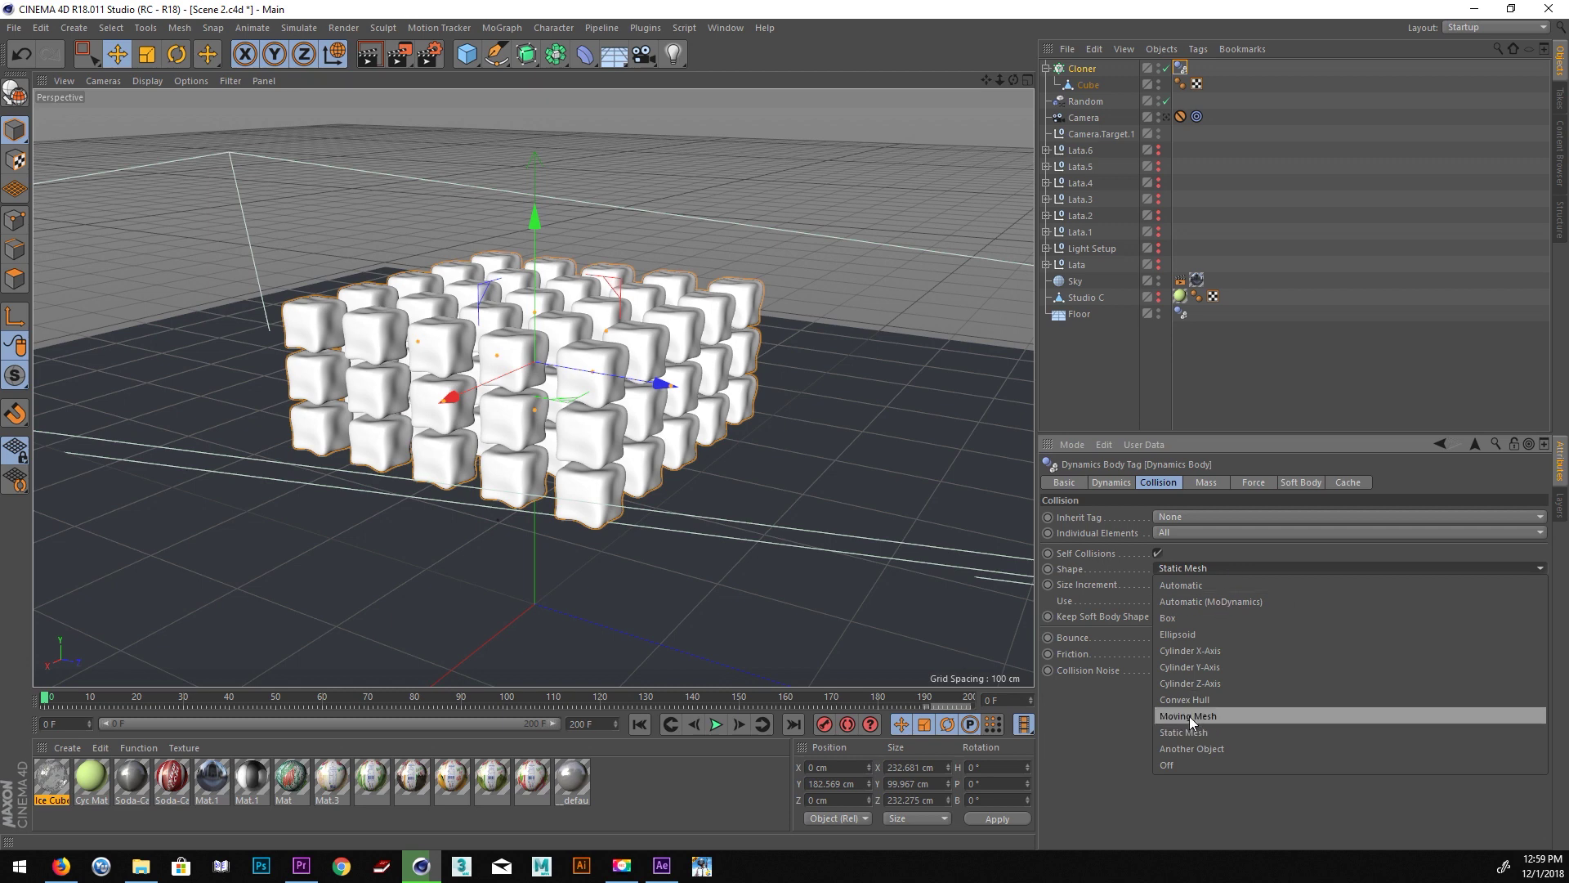
left_click(1190, 716)
left_click(714, 724)
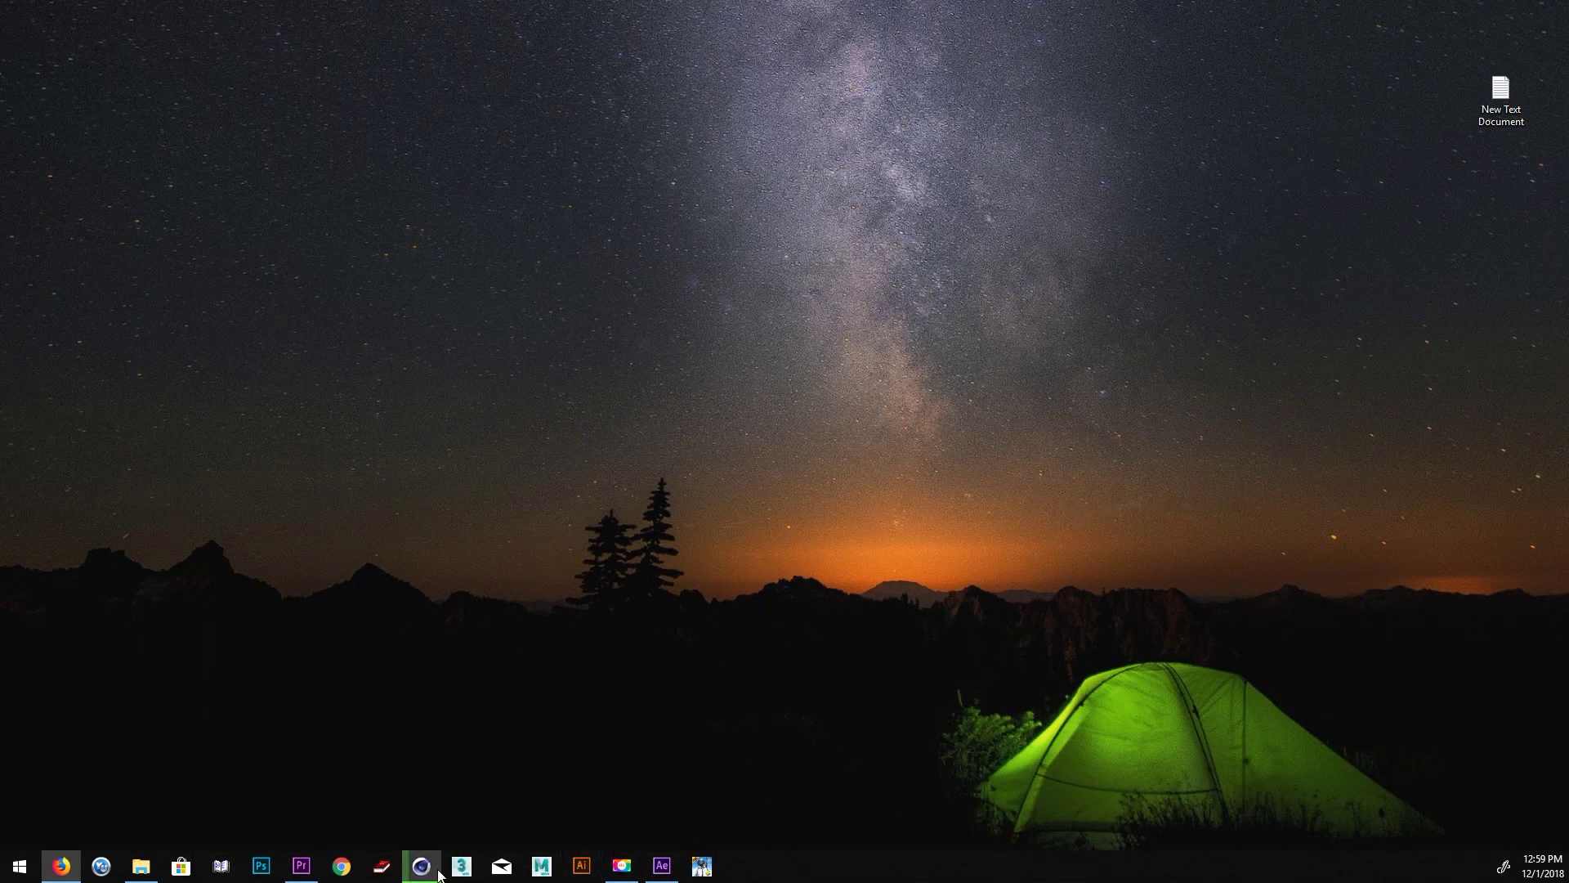
Close the rendered image preview and return to the Cinema 4D perspective view.
left_click(421, 865)
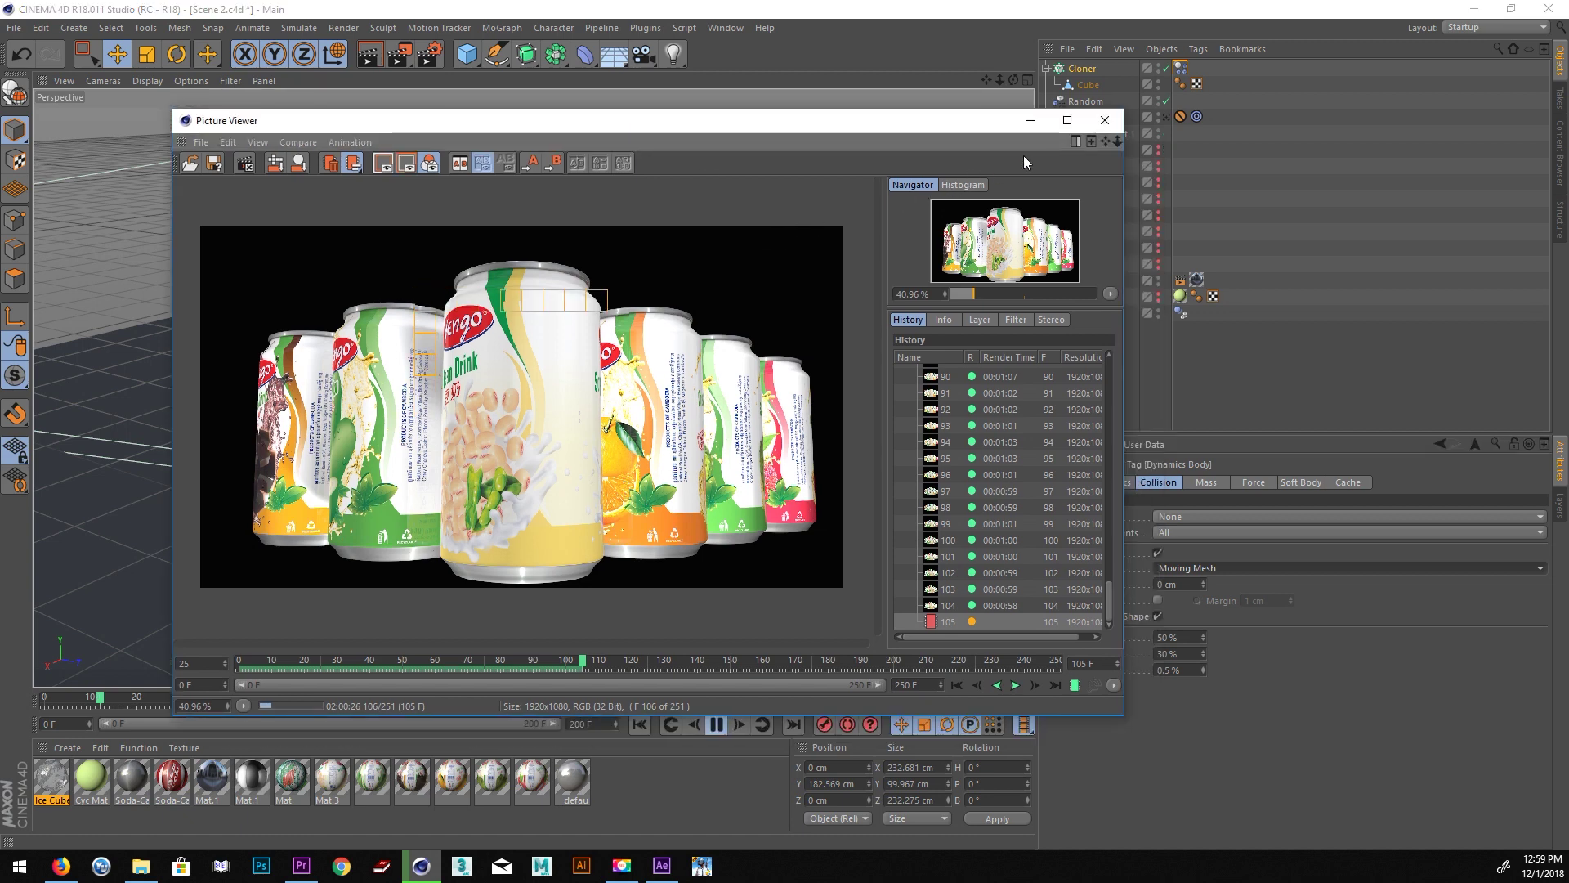
left_click(1022, 135)
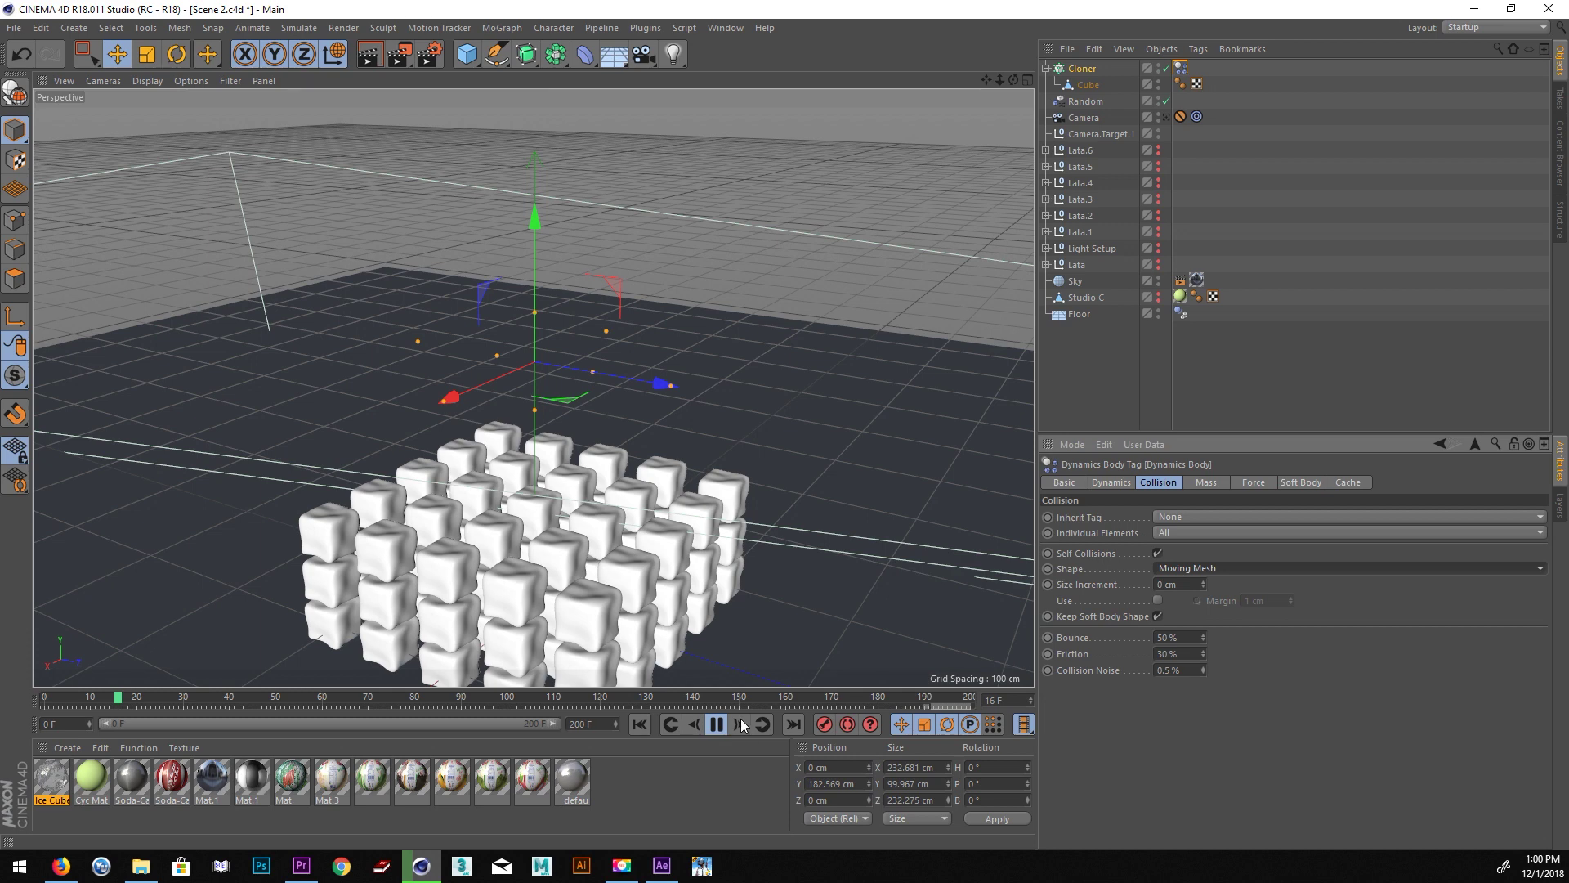
Stop and rewind to frame 0, then set the ice cubes' Collision Shape to Convex Hull.
left_click(741, 718)
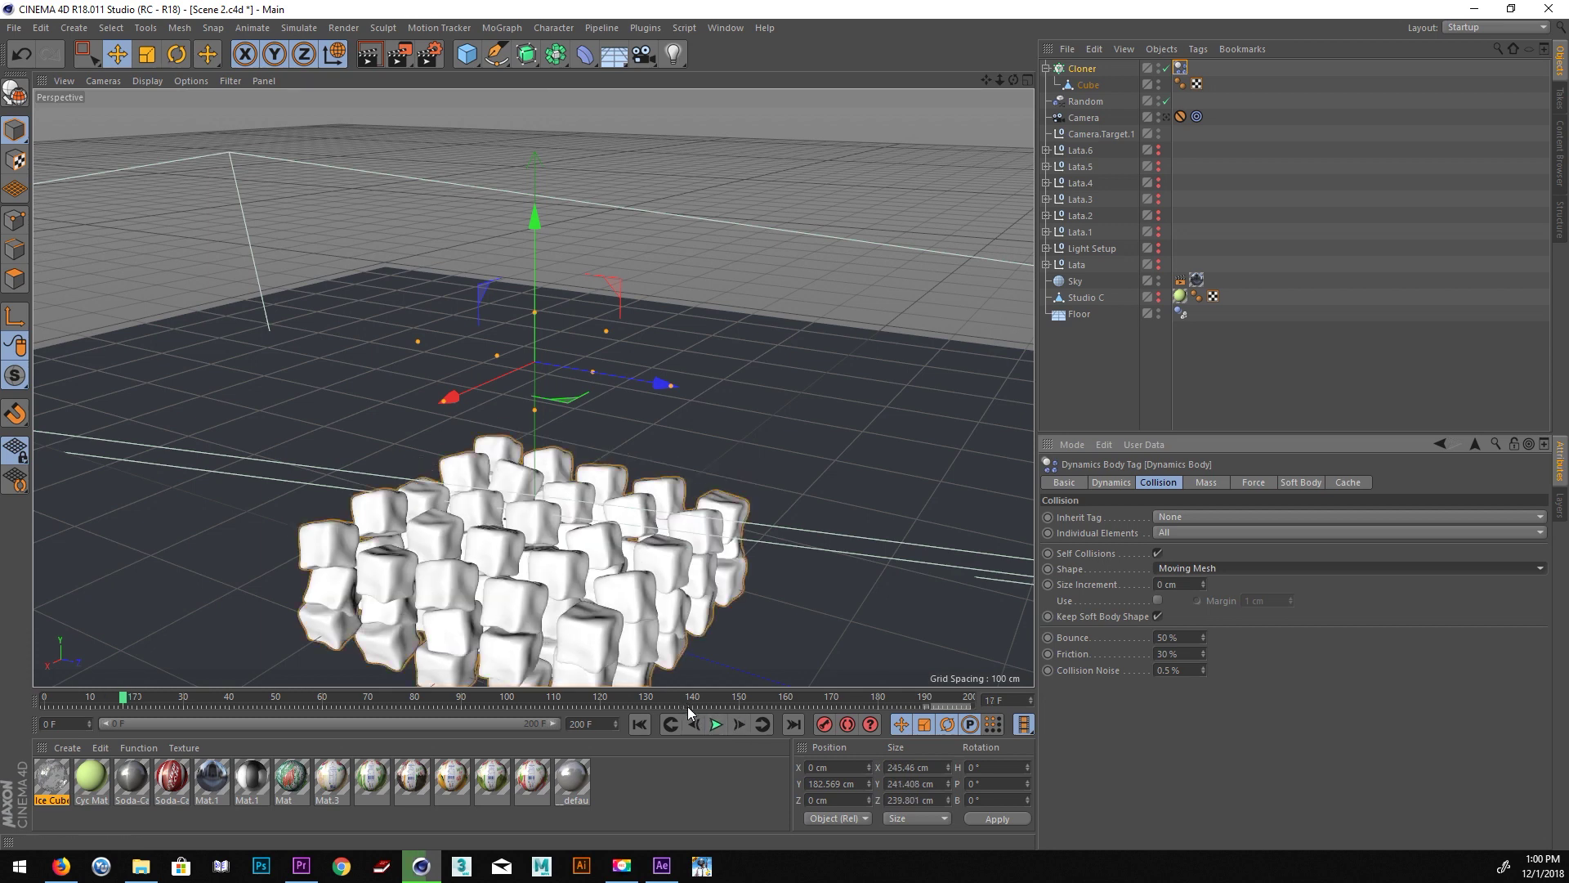
left_click(637, 727)
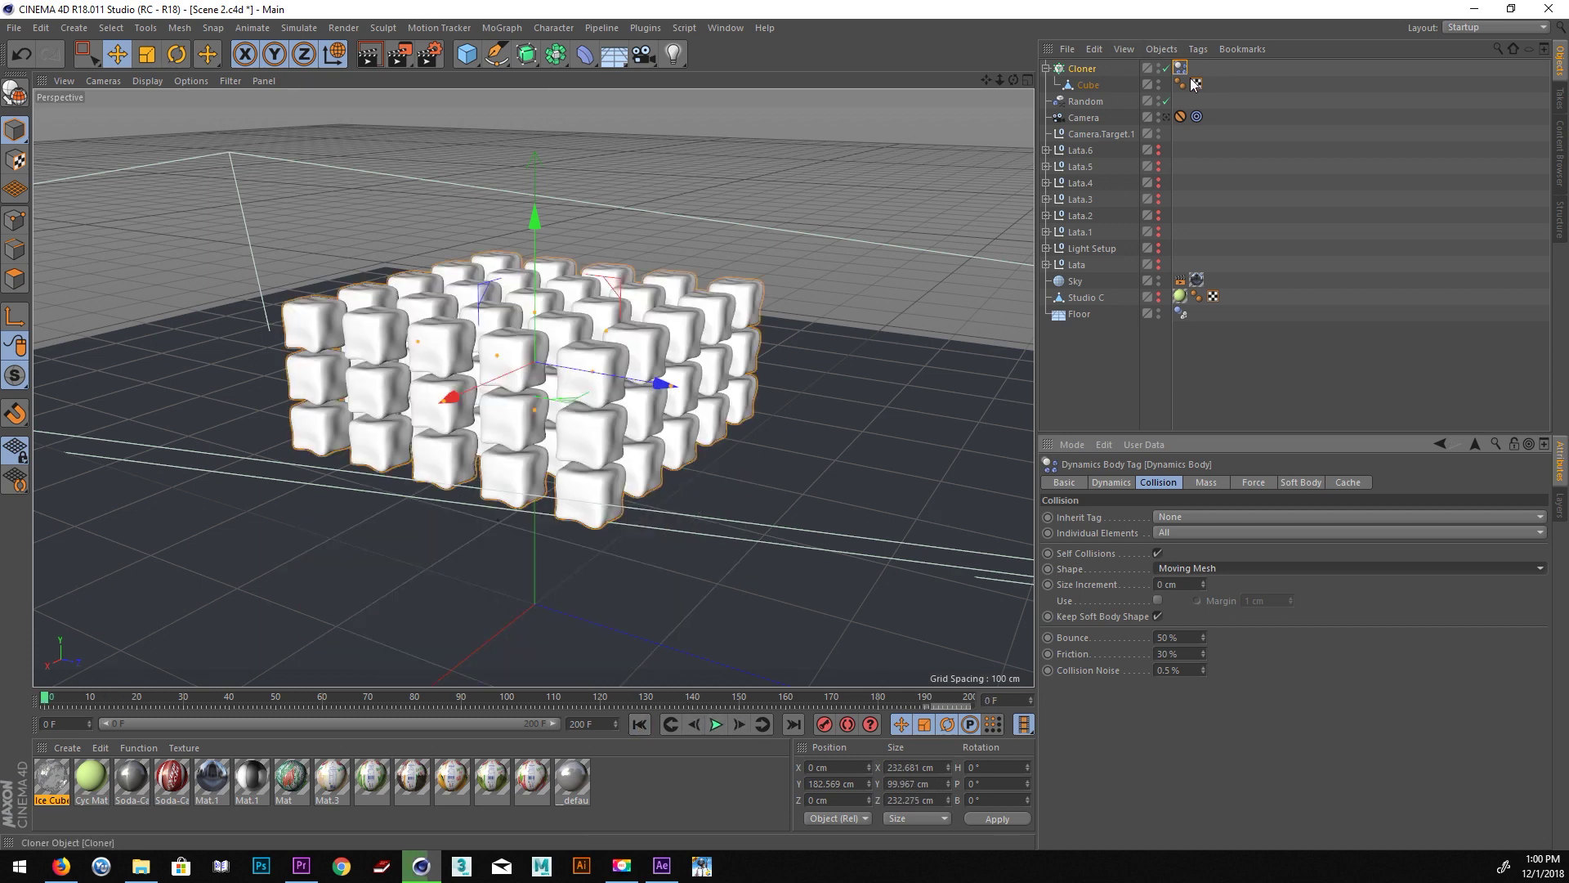
left_click(1192, 567)
left_click(1204, 698)
Replay the ice cube fall up to frame 70, then deselect the cloned cubes.
left_click(714, 725)
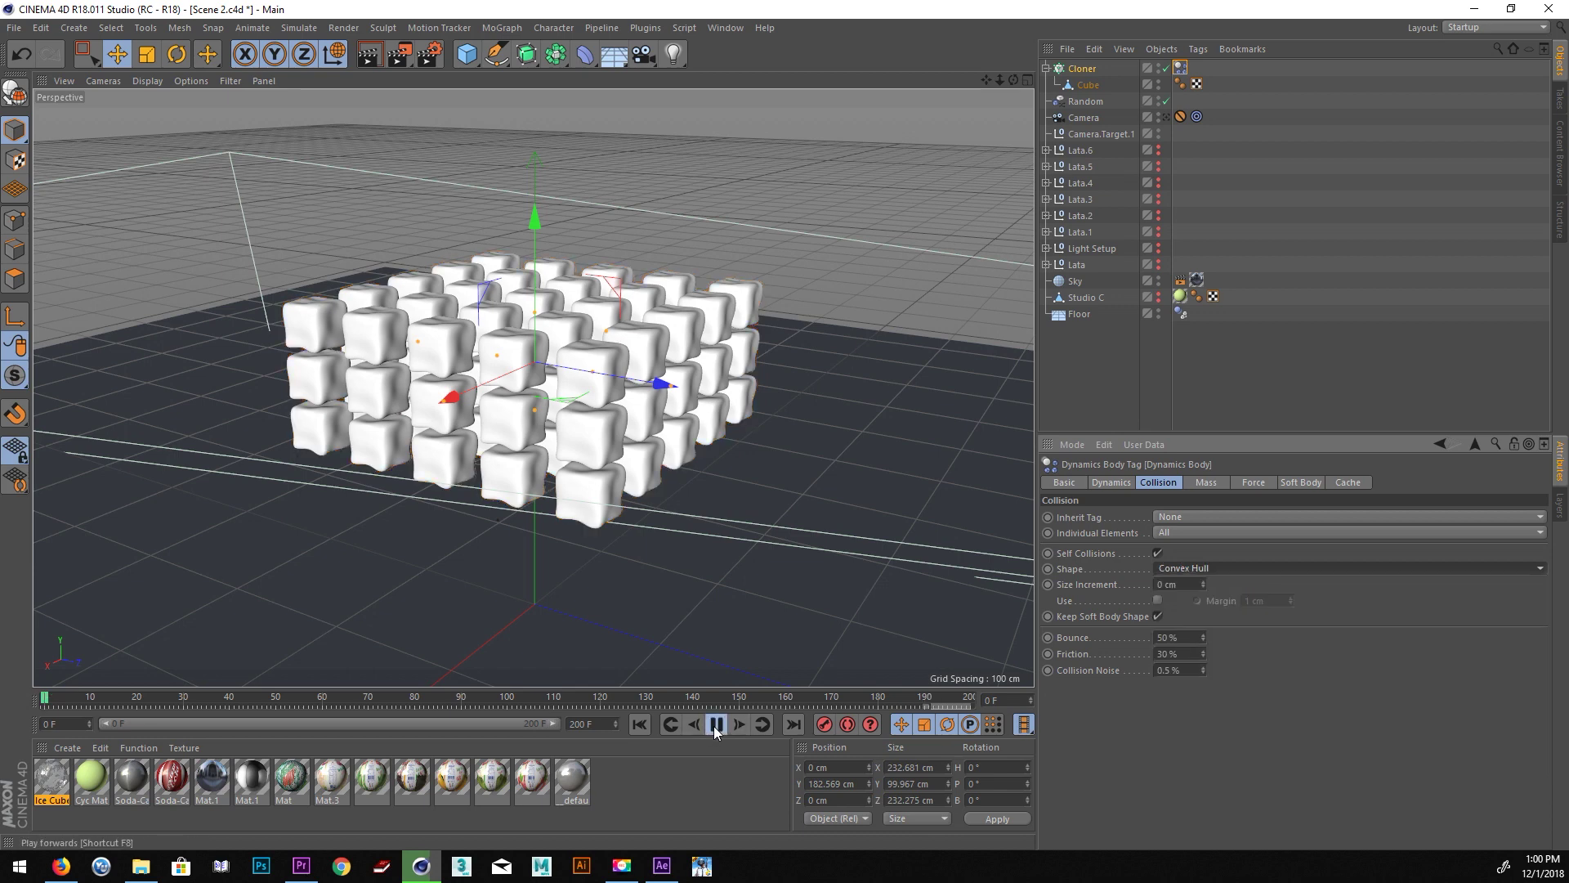
left_click(713, 725)
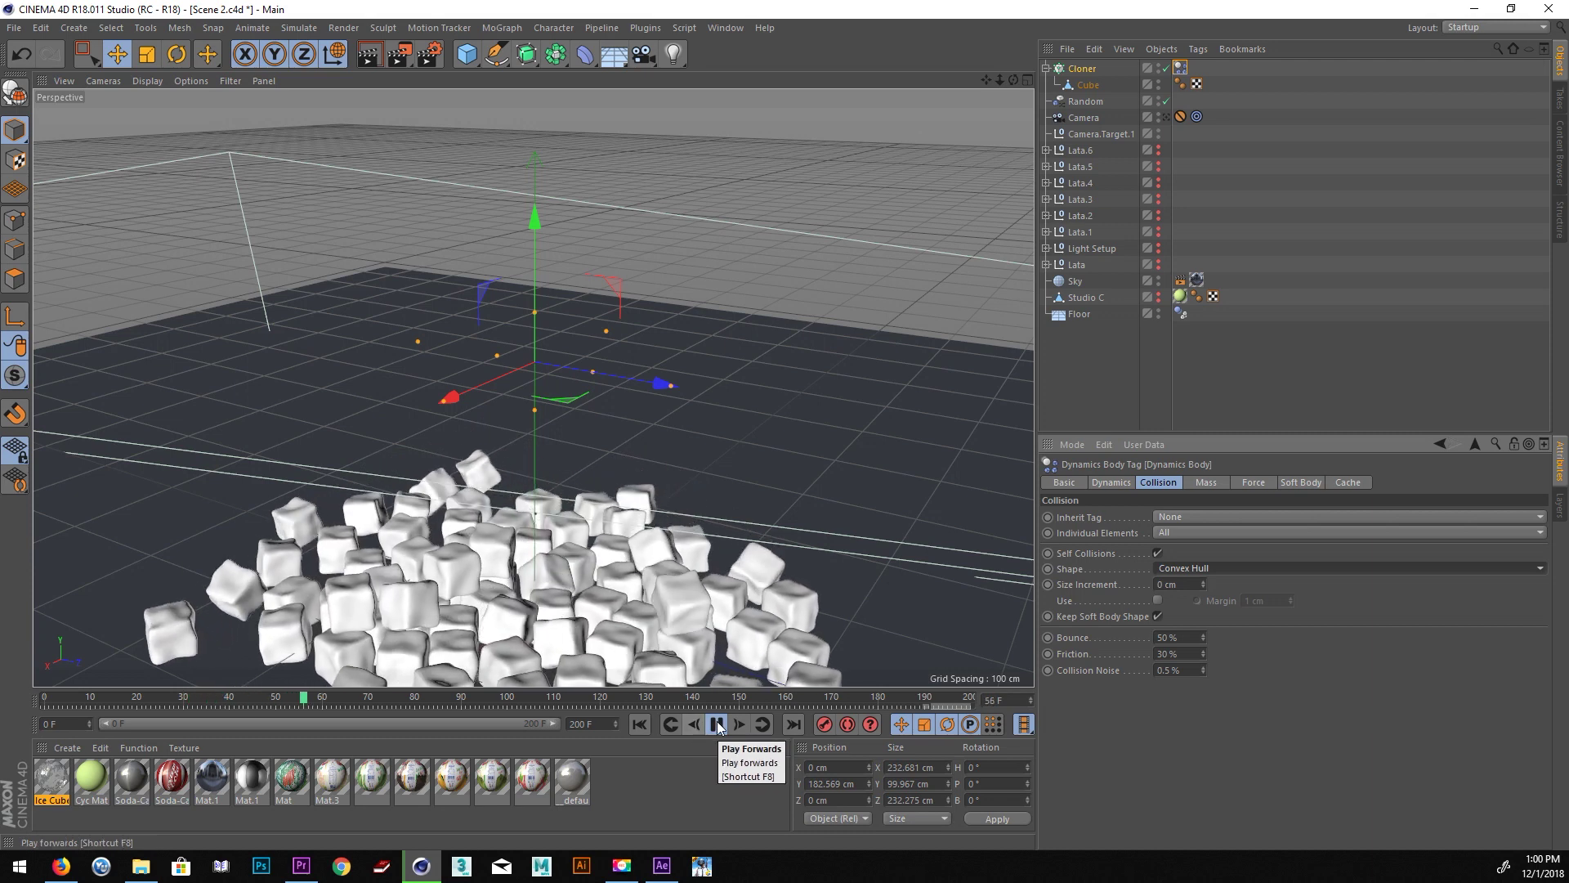
left_click(718, 725)
left_click(744, 546)
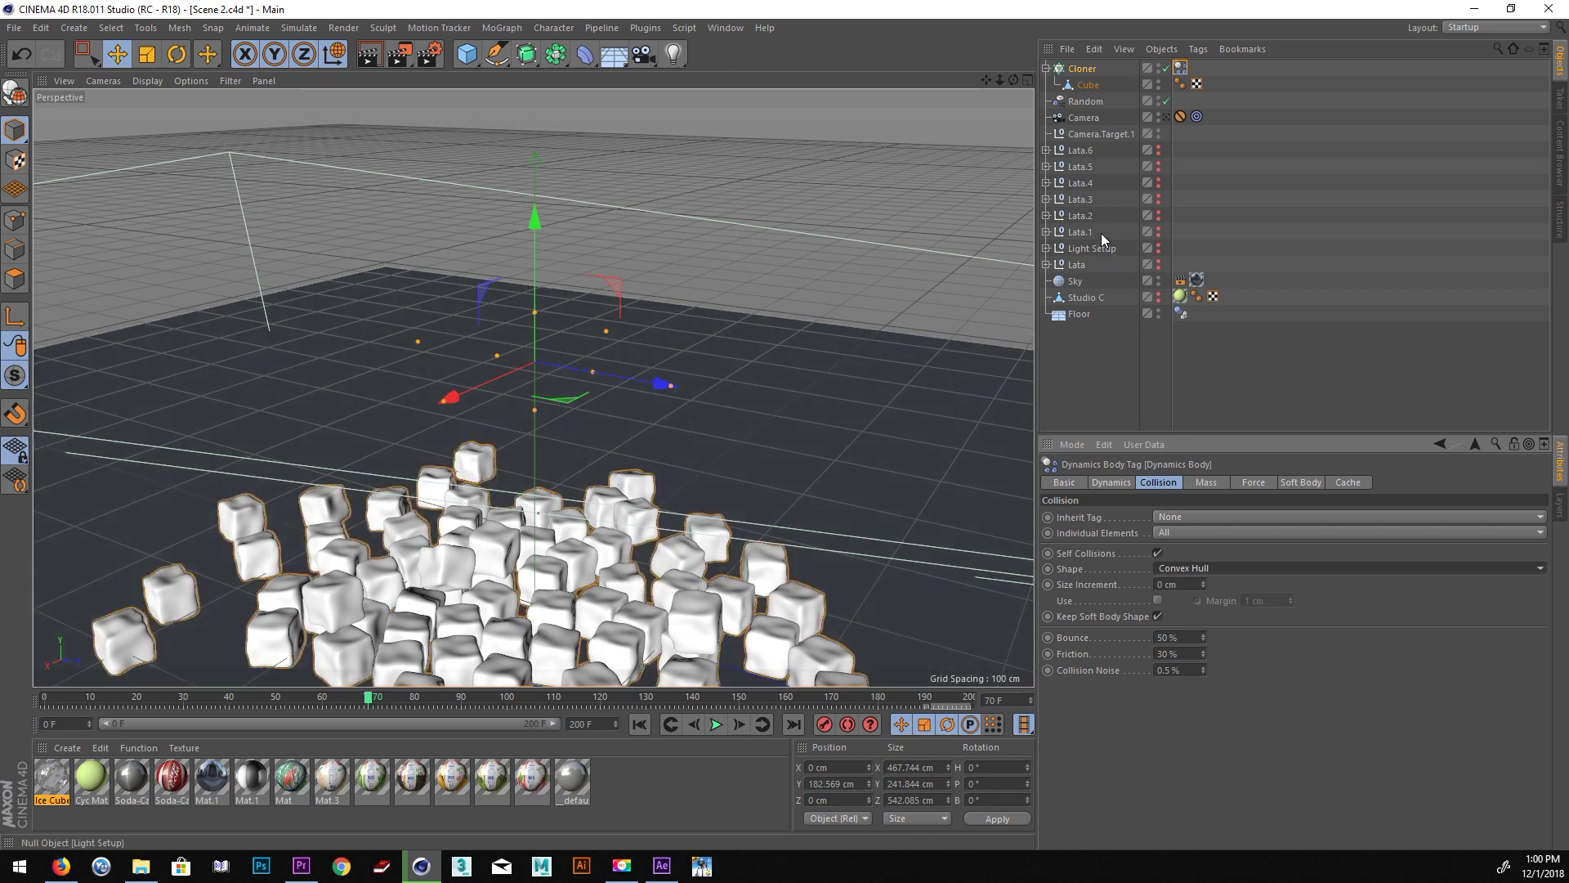
Make Lata.3, Lata.4 and Lata.5 visible and preview the cubes falling onto them.
left_click(1156, 200)
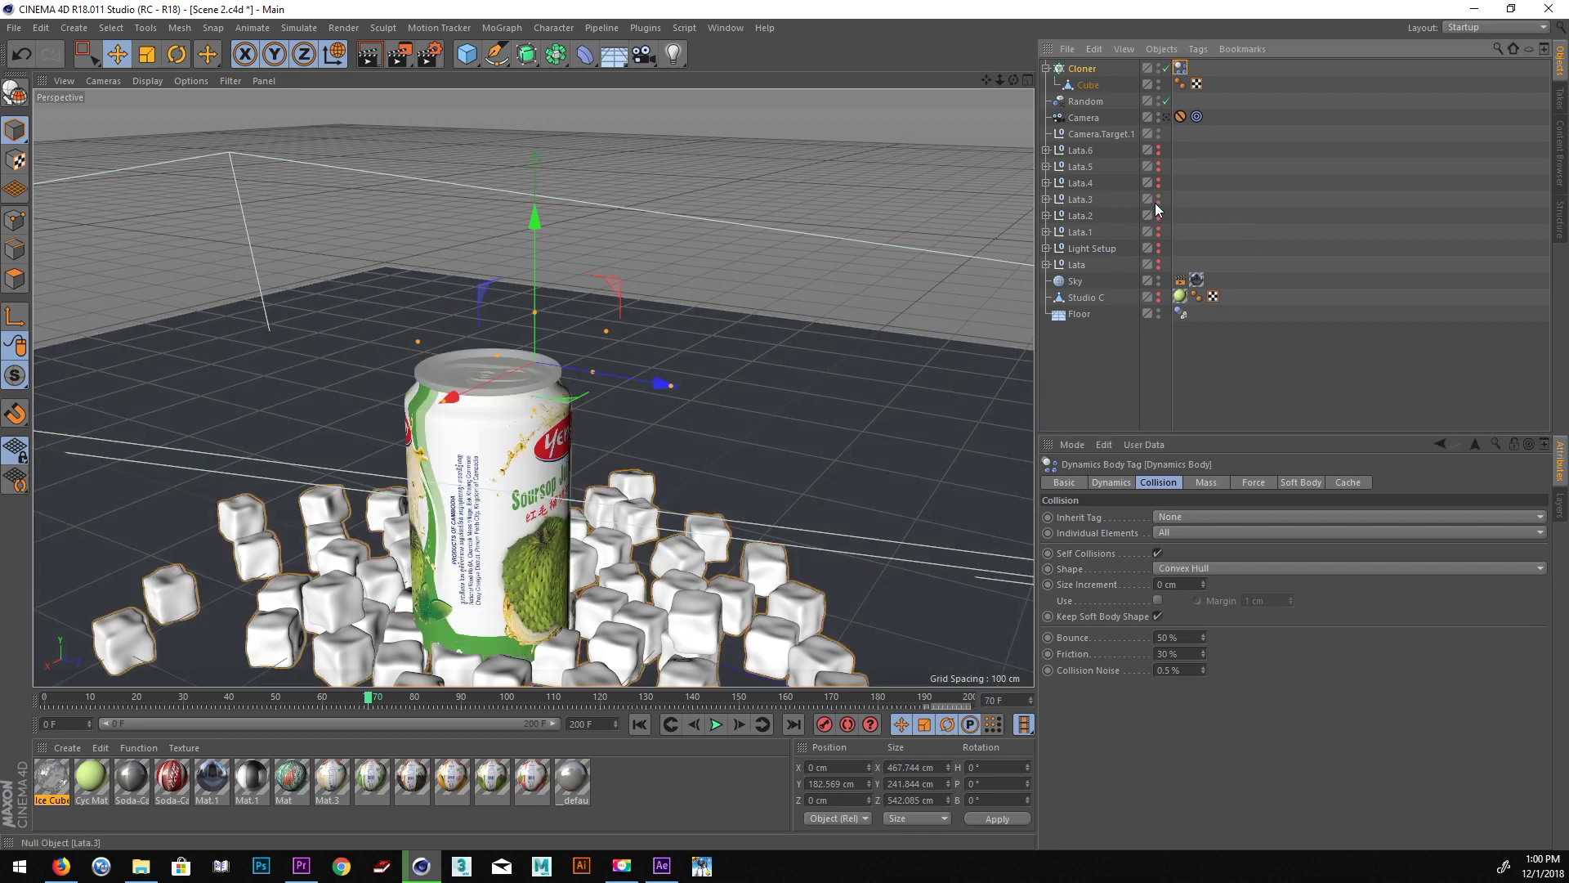
left_click(1159, 186)
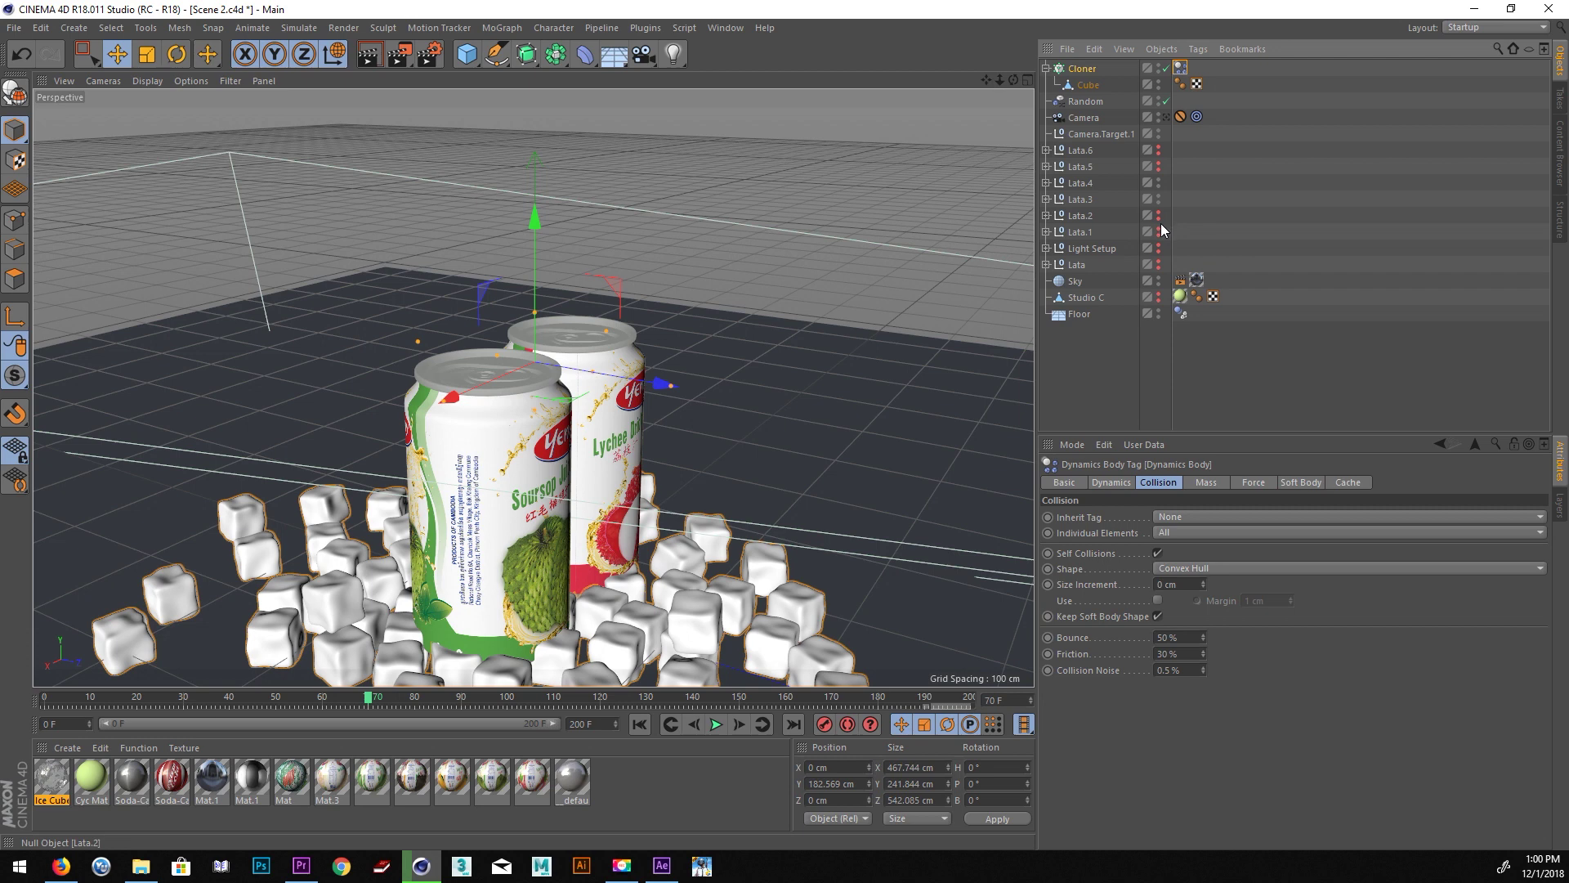
left_click(1160, 167)
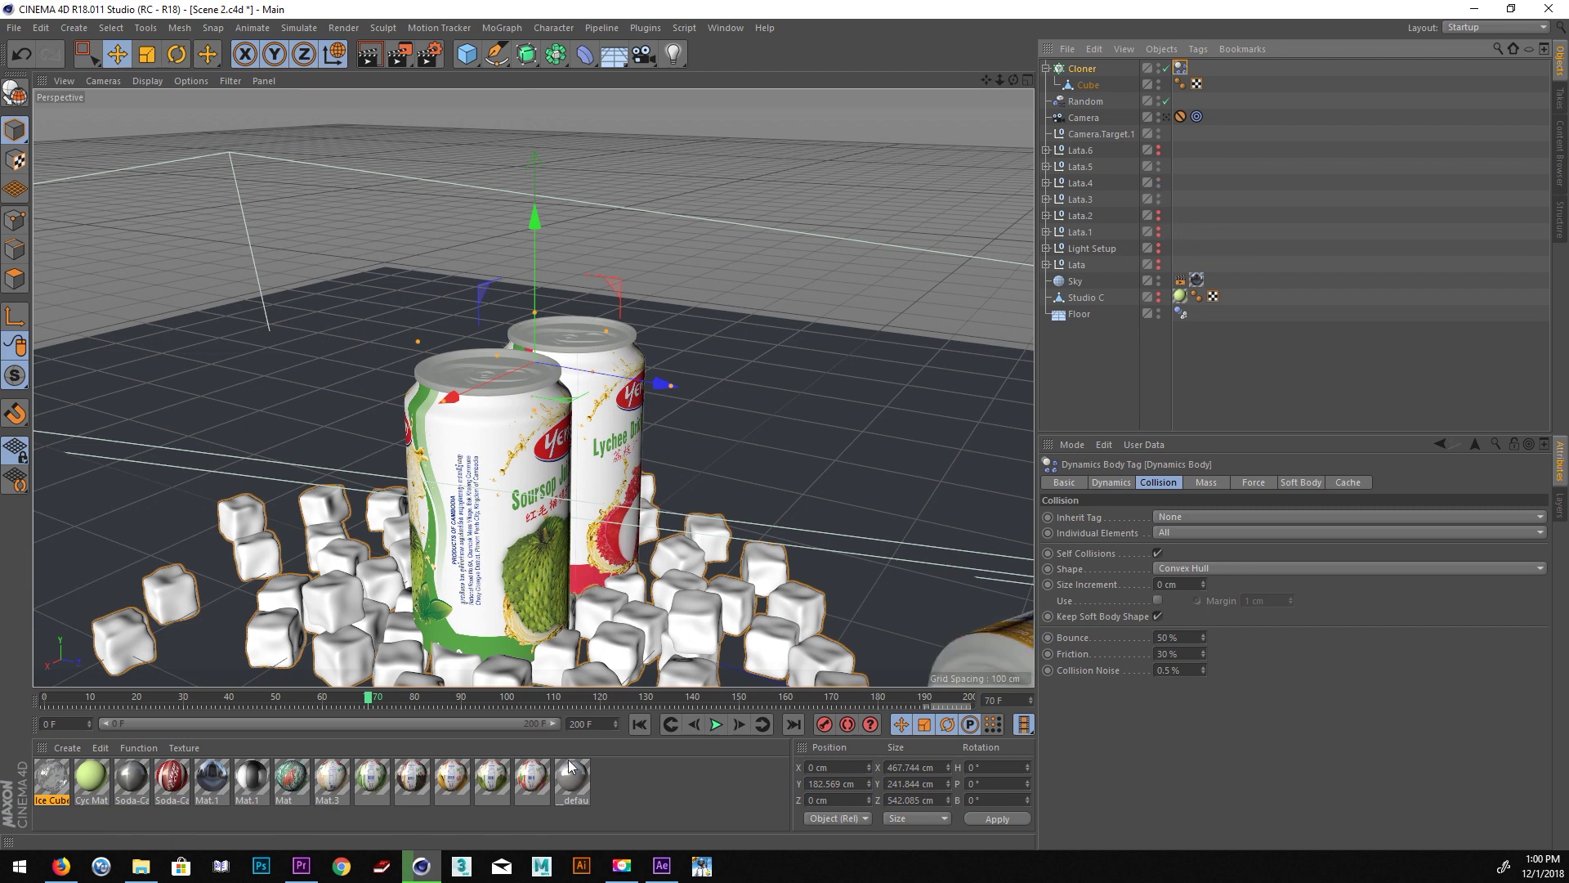
left_click(640, 724)
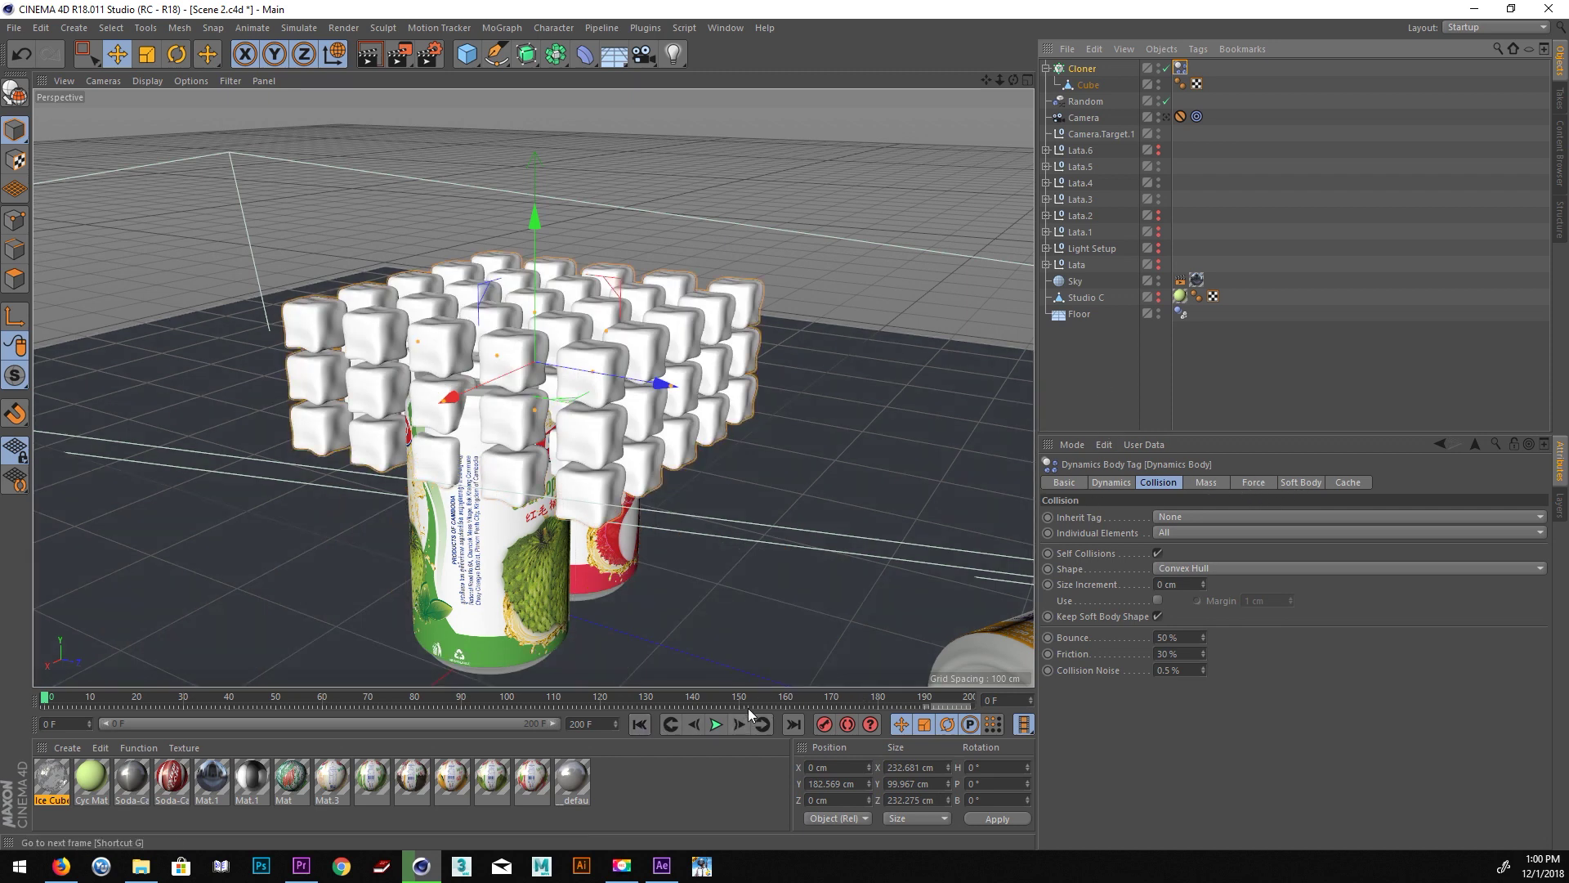
left_click(717, 724)
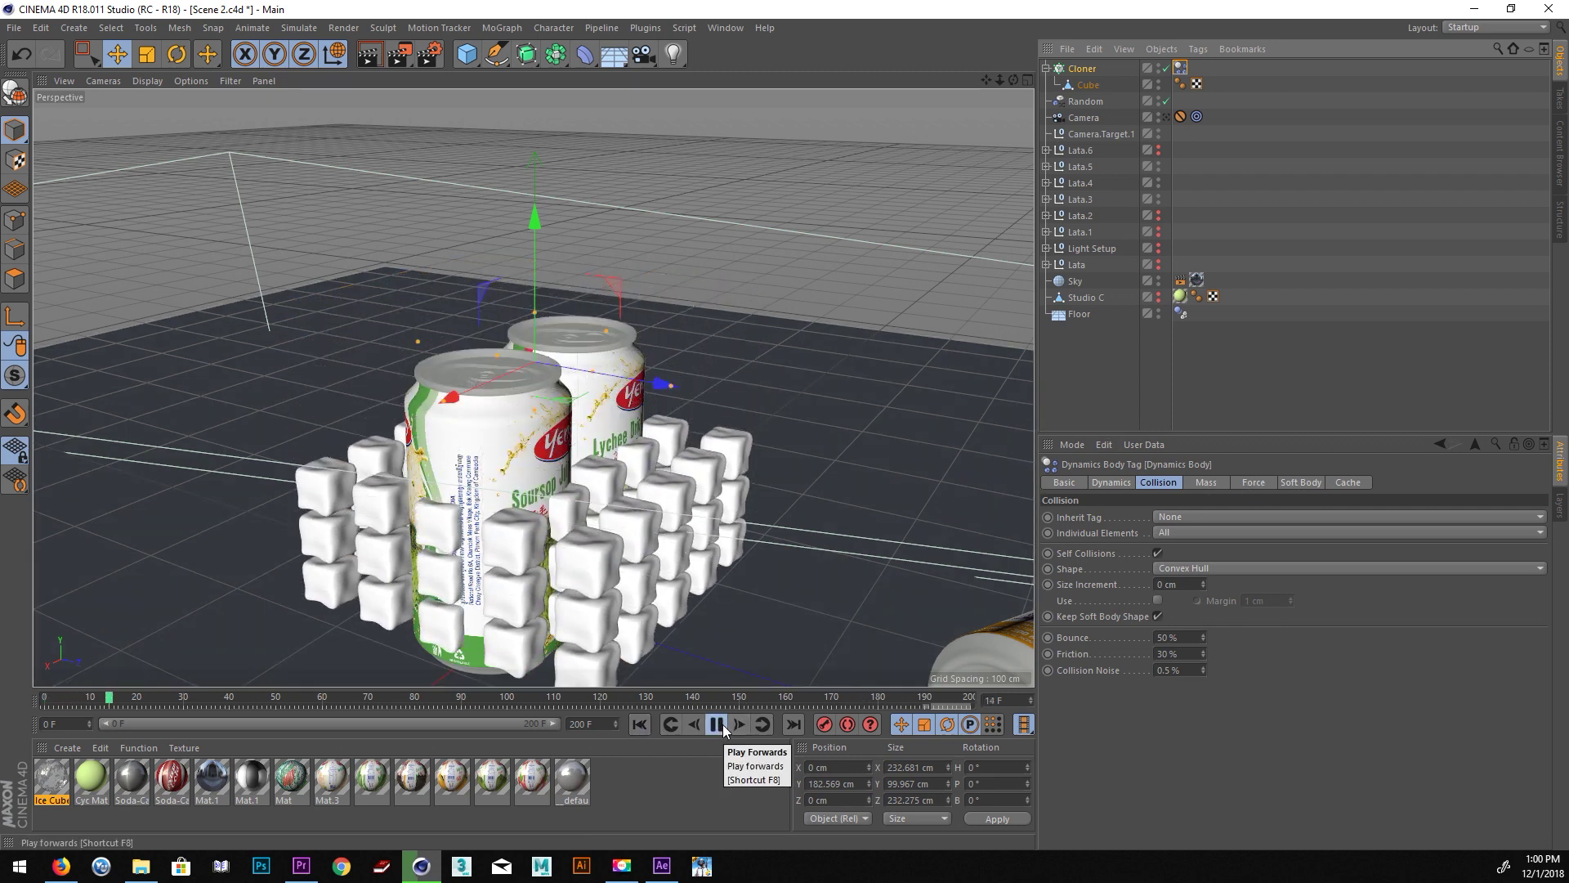
left_click(640, 725)
Select the Lata.4, Lata.3 and Lata.5 can groups together.
left_click(1080, 183)
left_click(1080, 198, "shift")
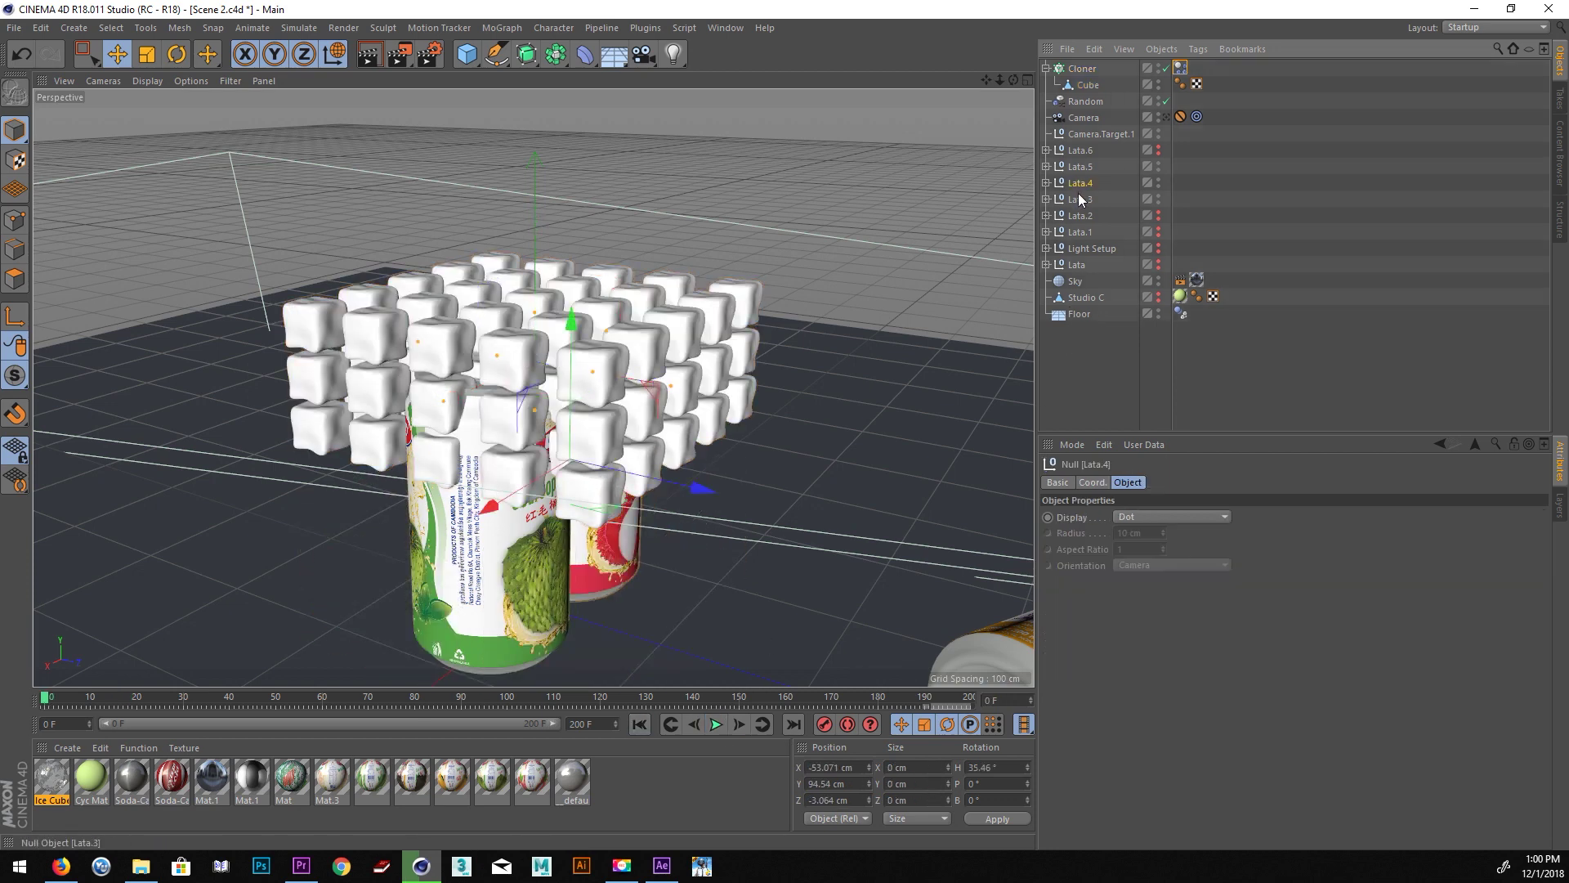
left_click(1079, 166, "shift")
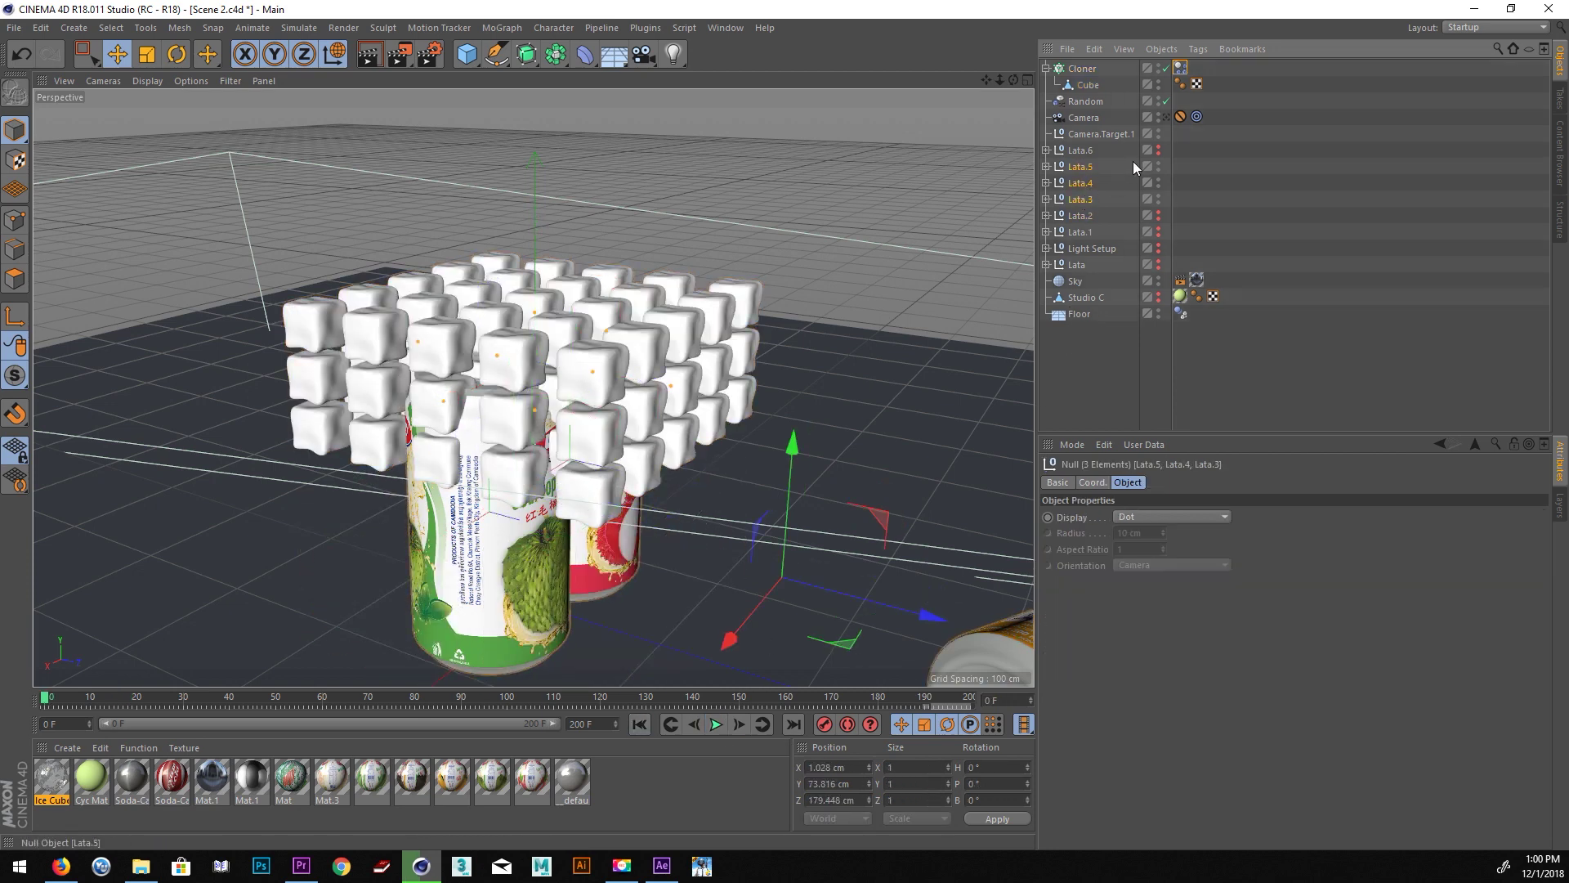
Give the three Lata cans Collider Body tags, test the fall to frame 104, then rewind.
right_click(1077, 166)
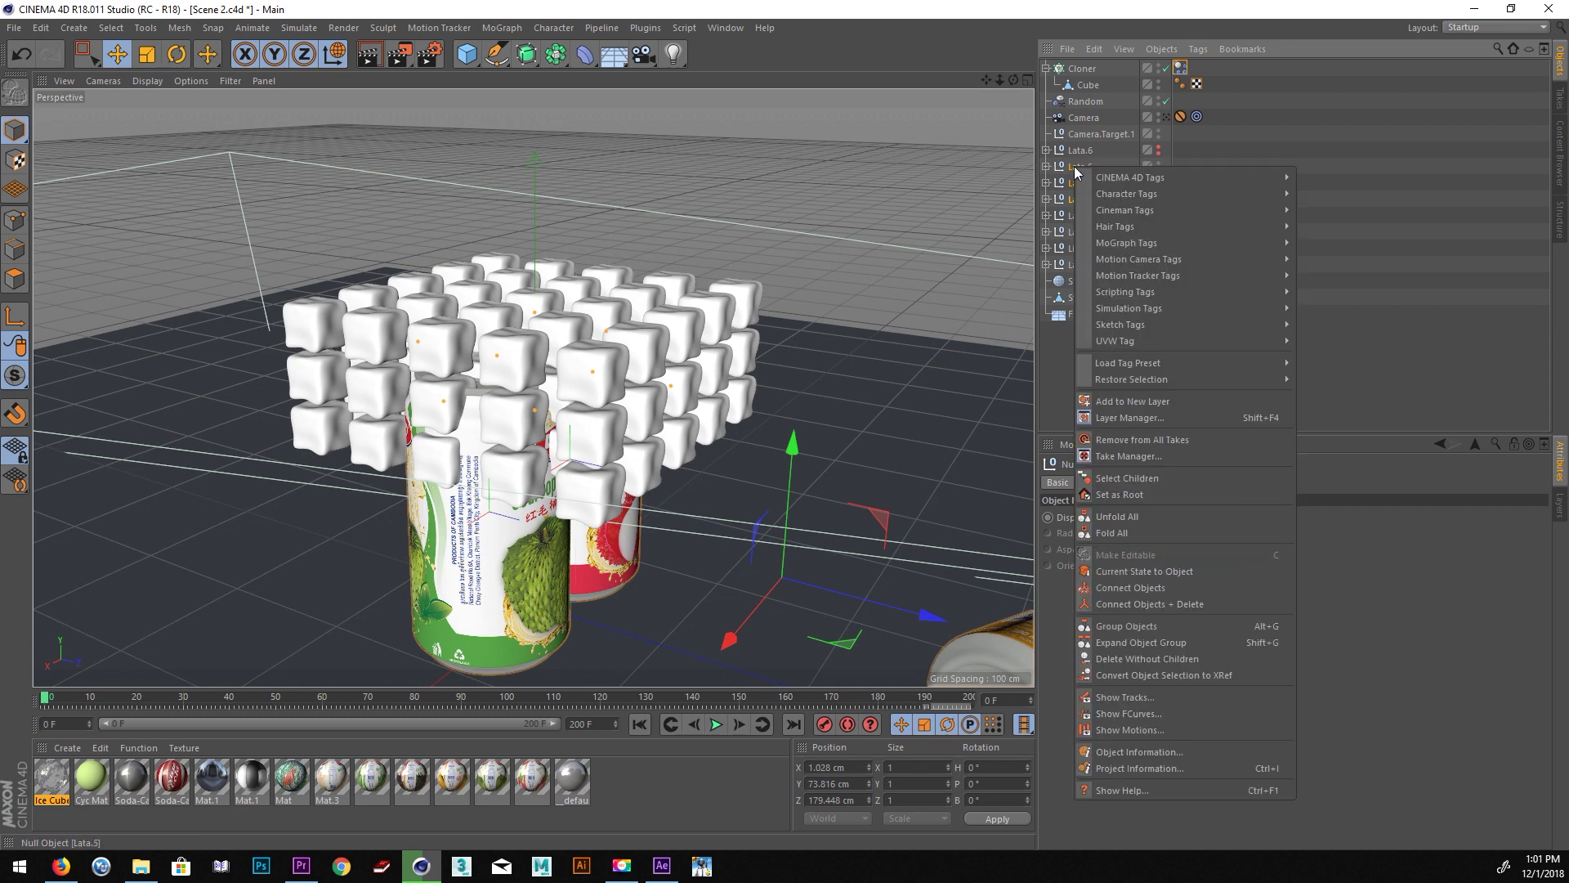
mouse_move(1128, 308)
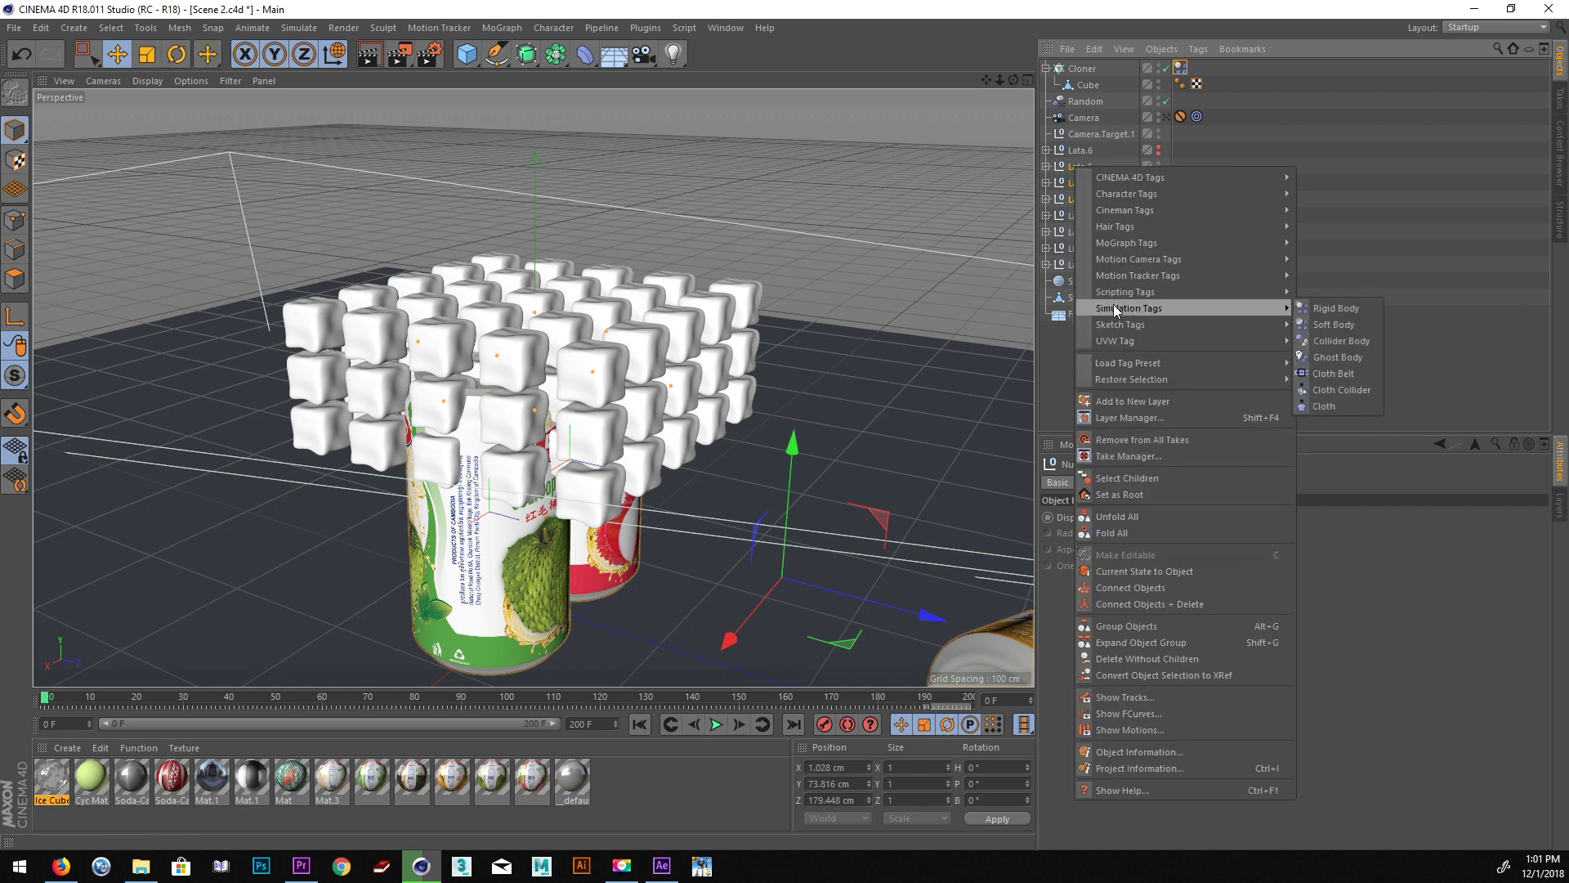
left_click(1331, 342)
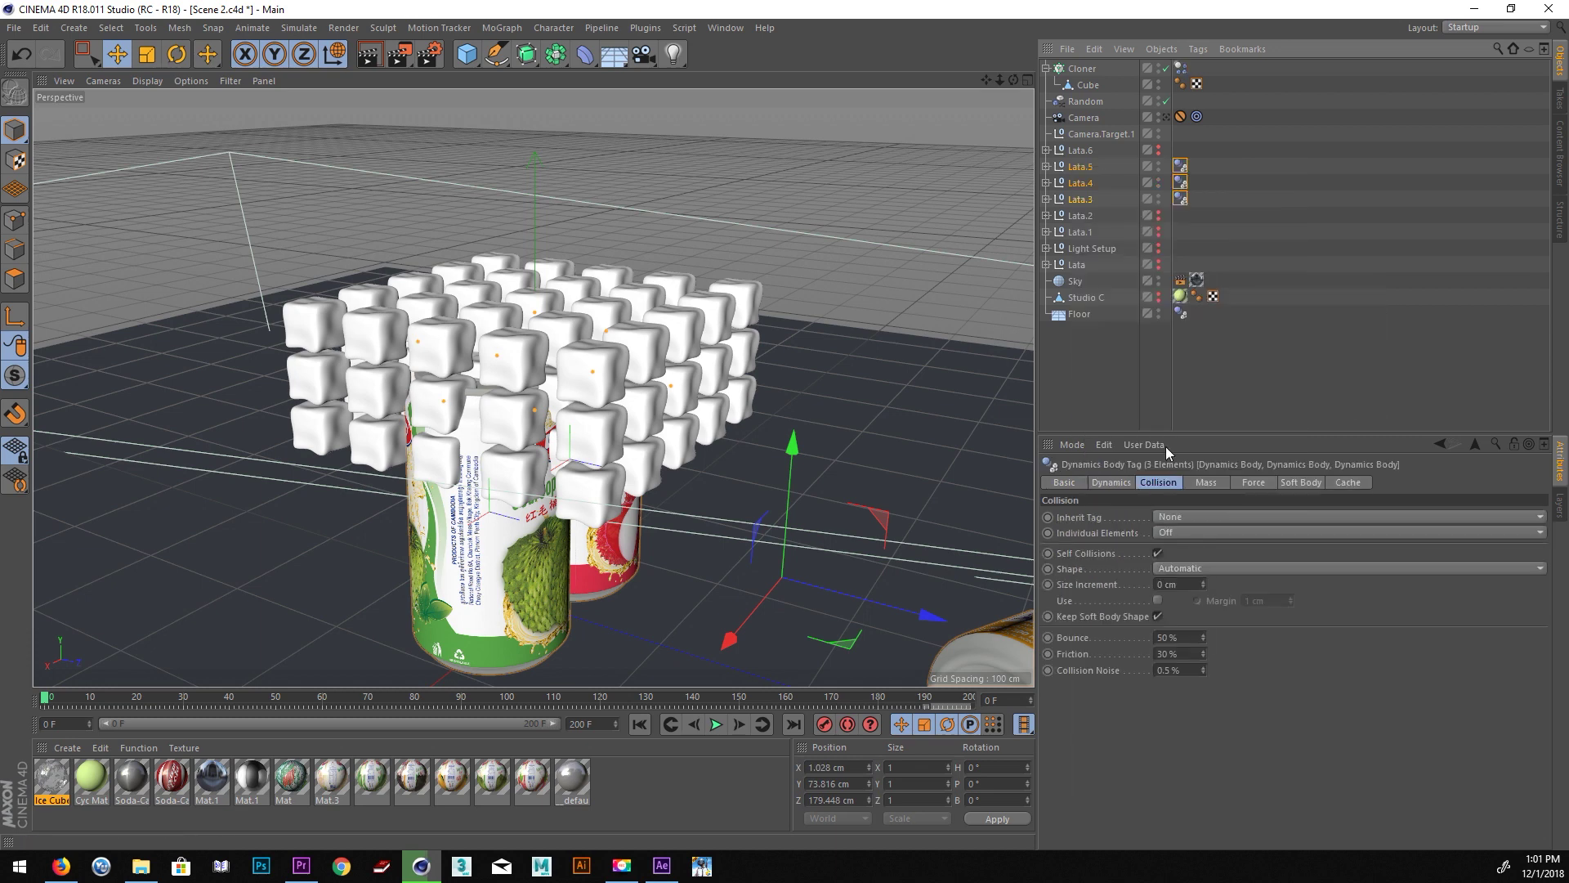
left_click(716, 724)
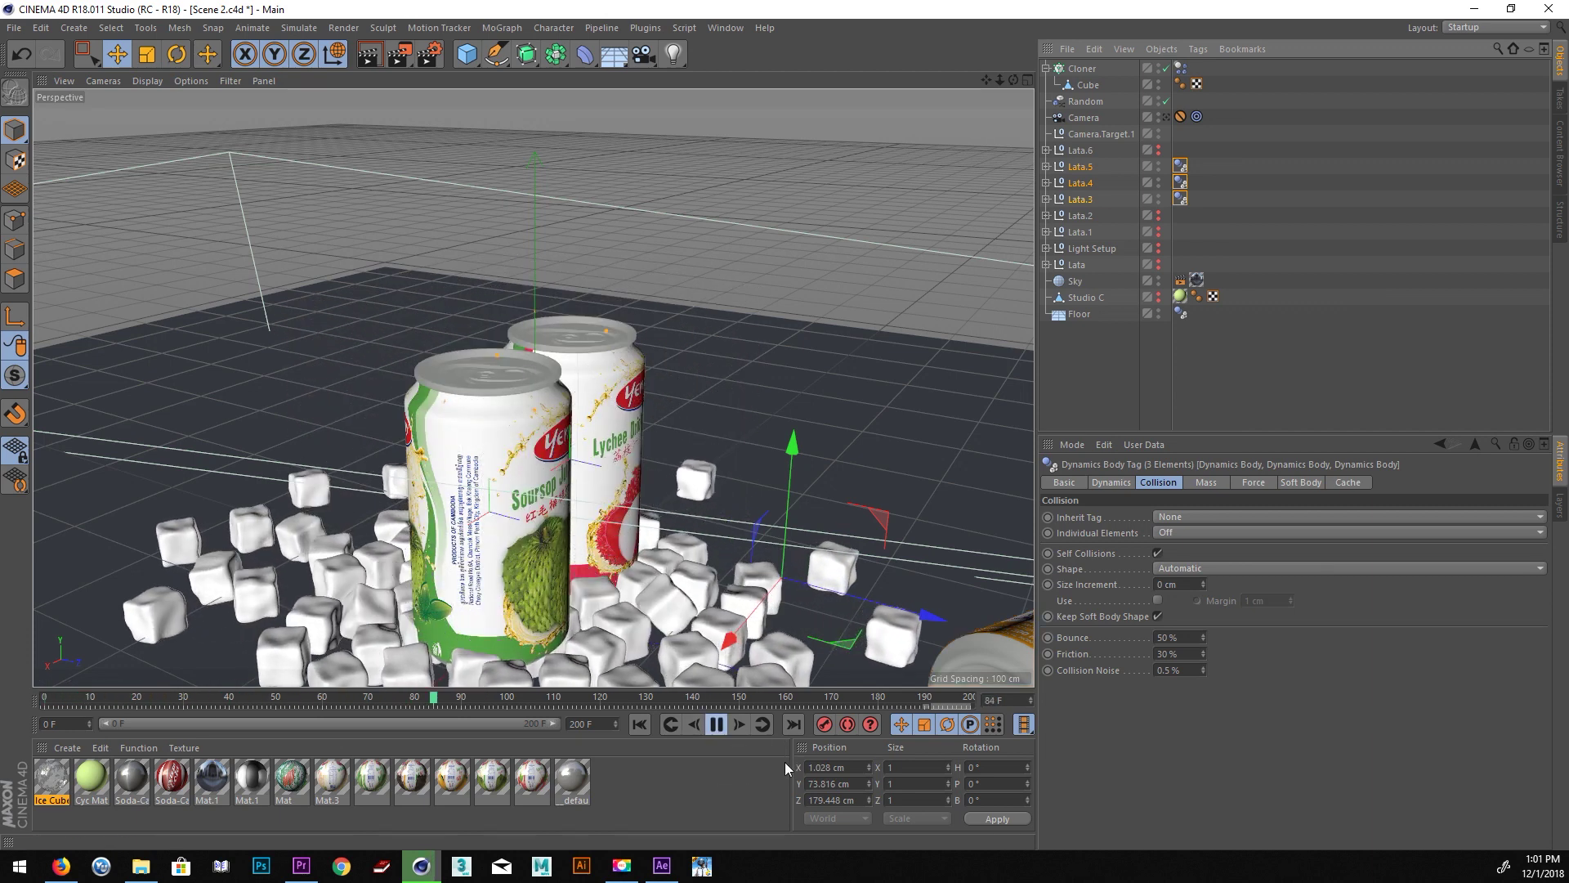
left_click(717, 724)
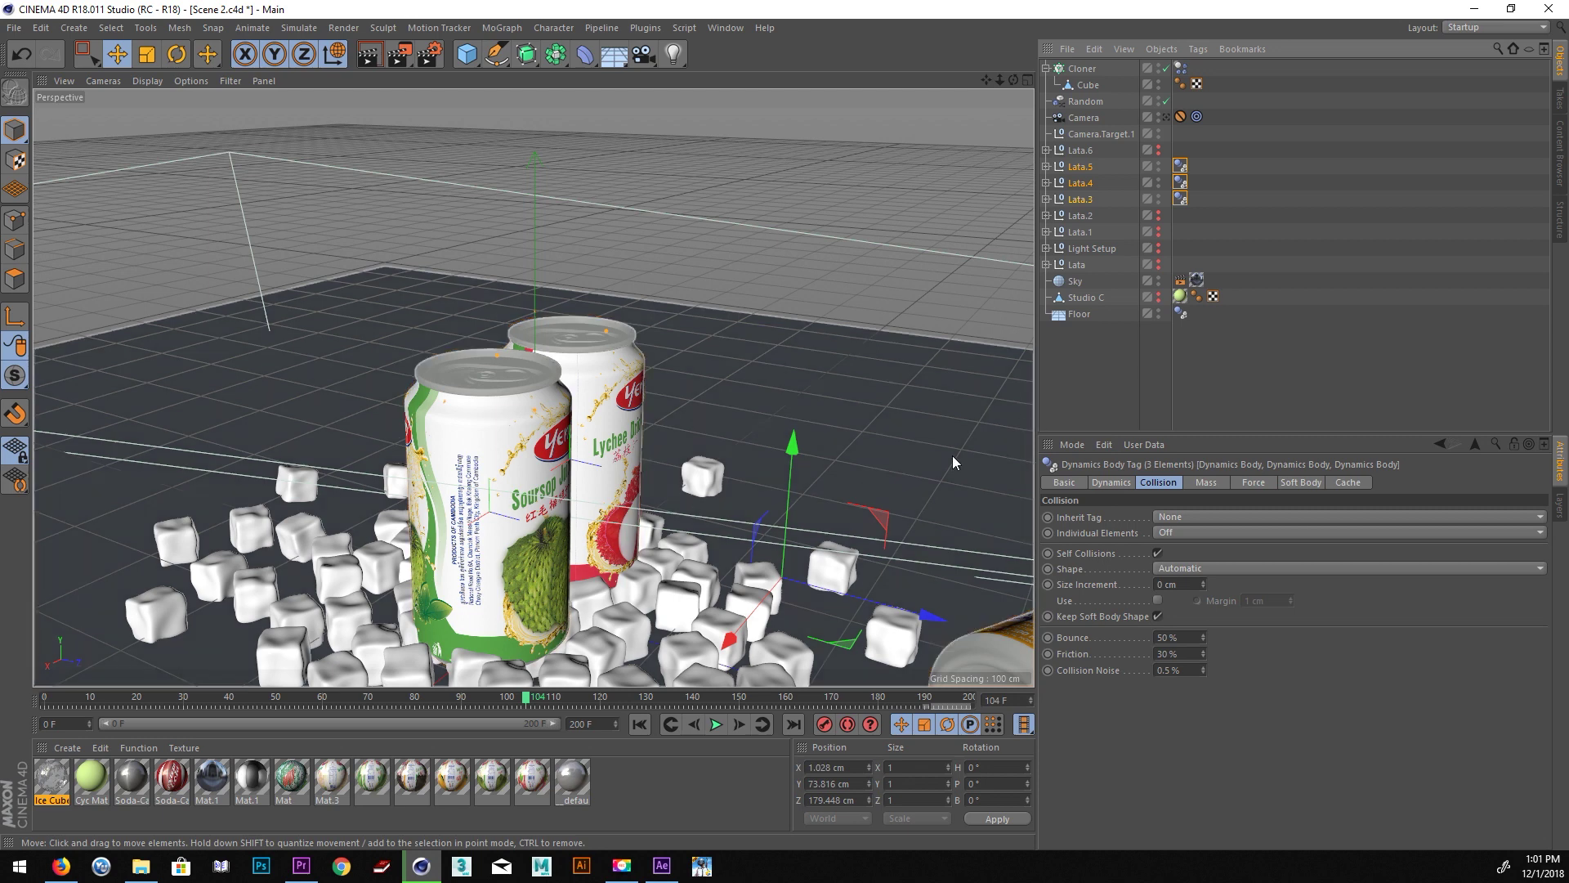
left_click(639, 725)
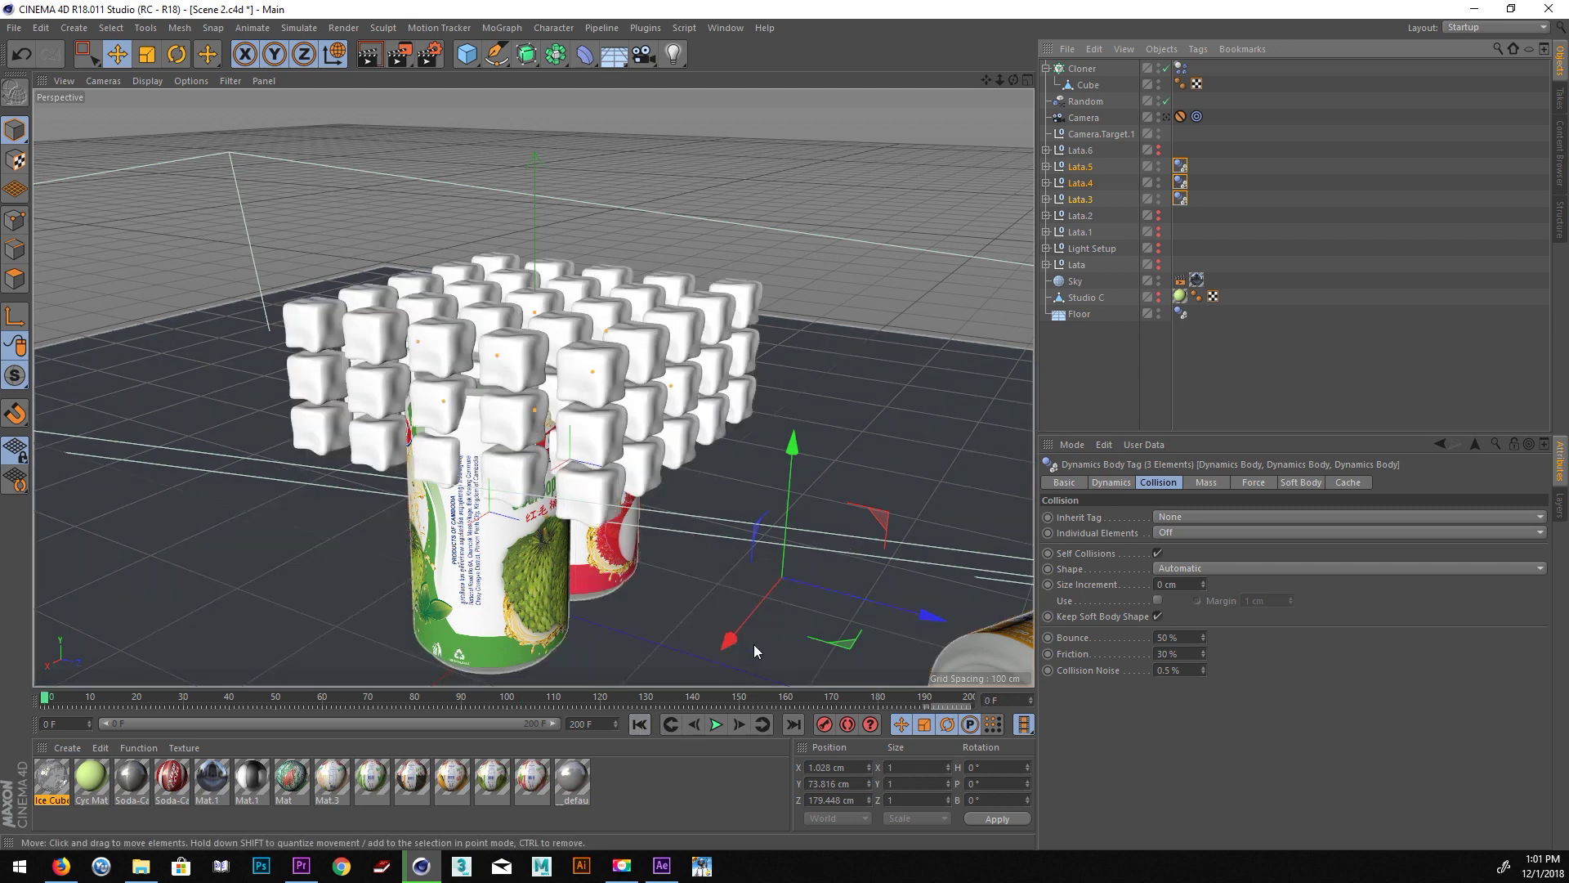
Raise the ice cube Cloner grid on Y and test the fall again.
left_click(1081, 69)
left_click_drag(523, 238, 527, 190)
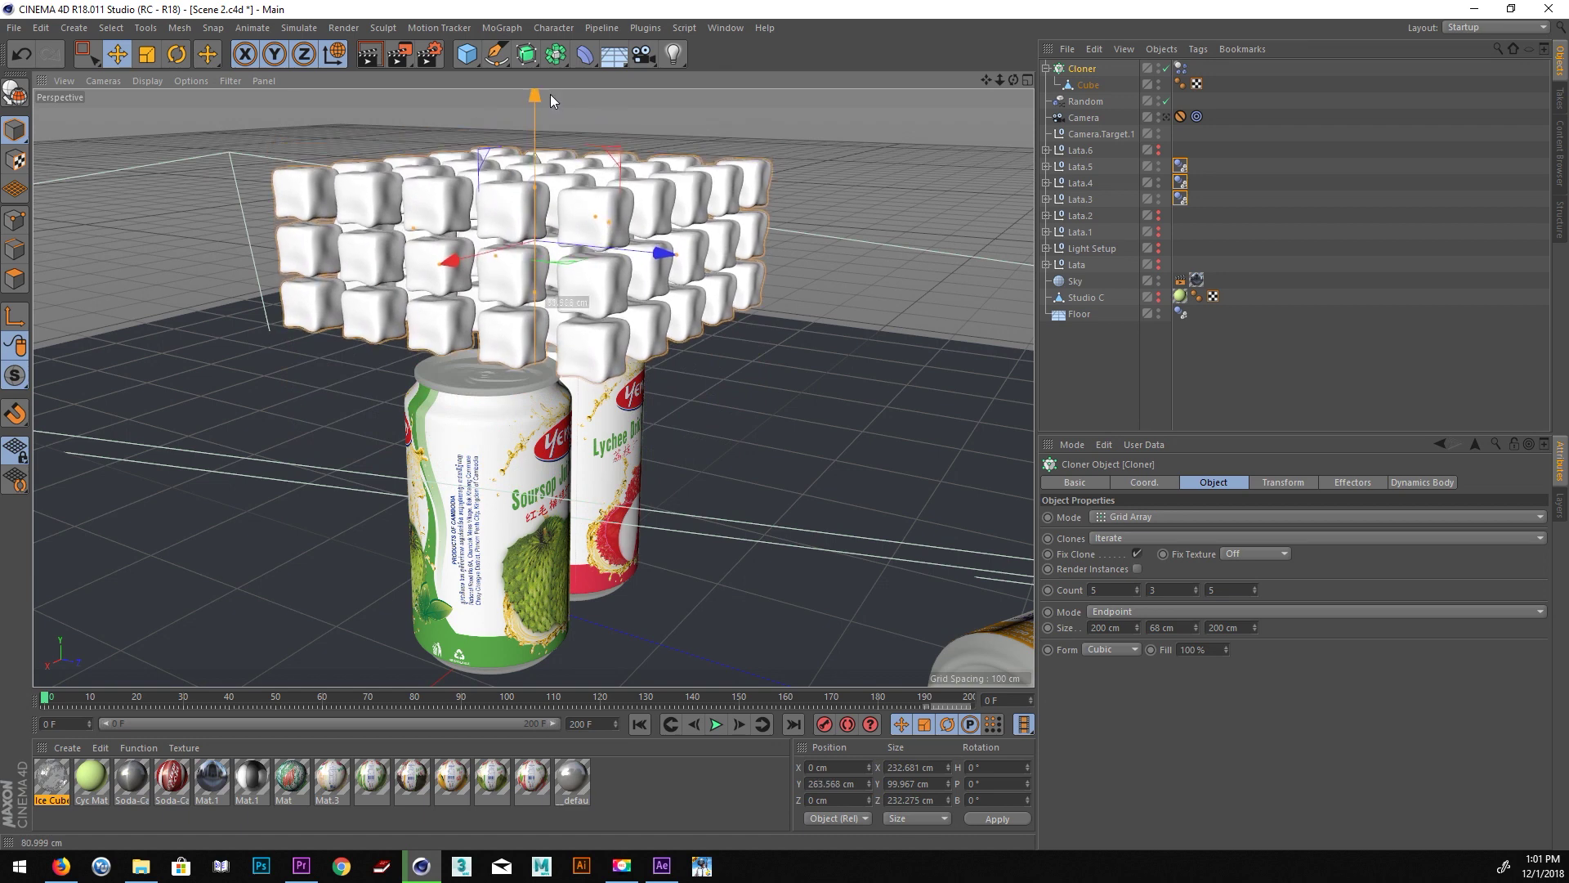
left_click(716, 724)
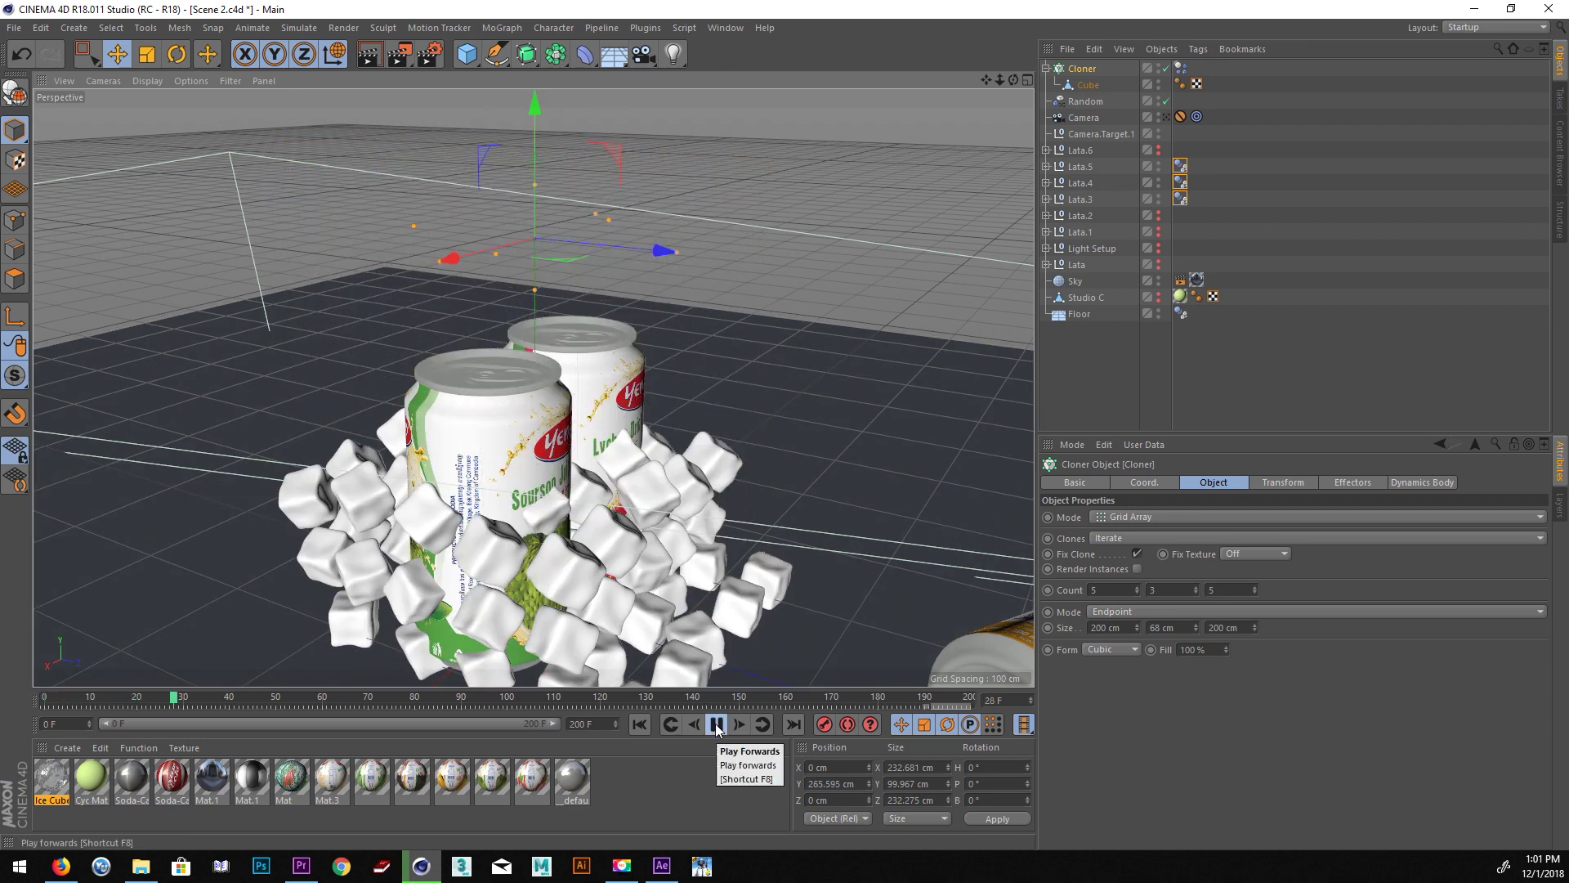
left_click(716, 725)
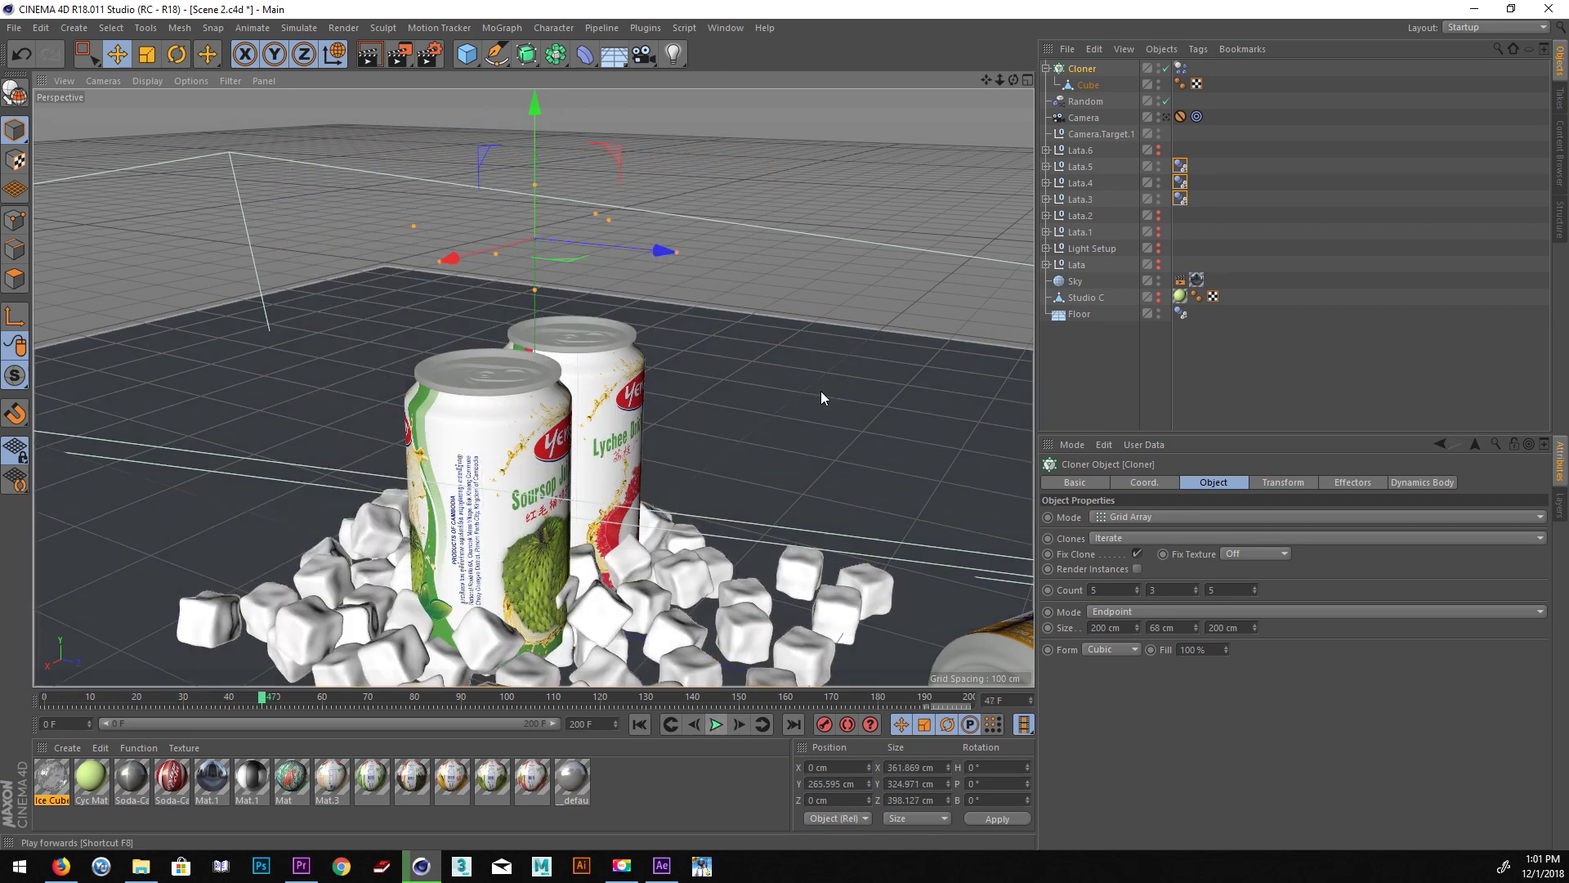
Move Lata.4's collider tag onto its Cilindro child and replay the fall from frame 0.
left_click(1045, 183)
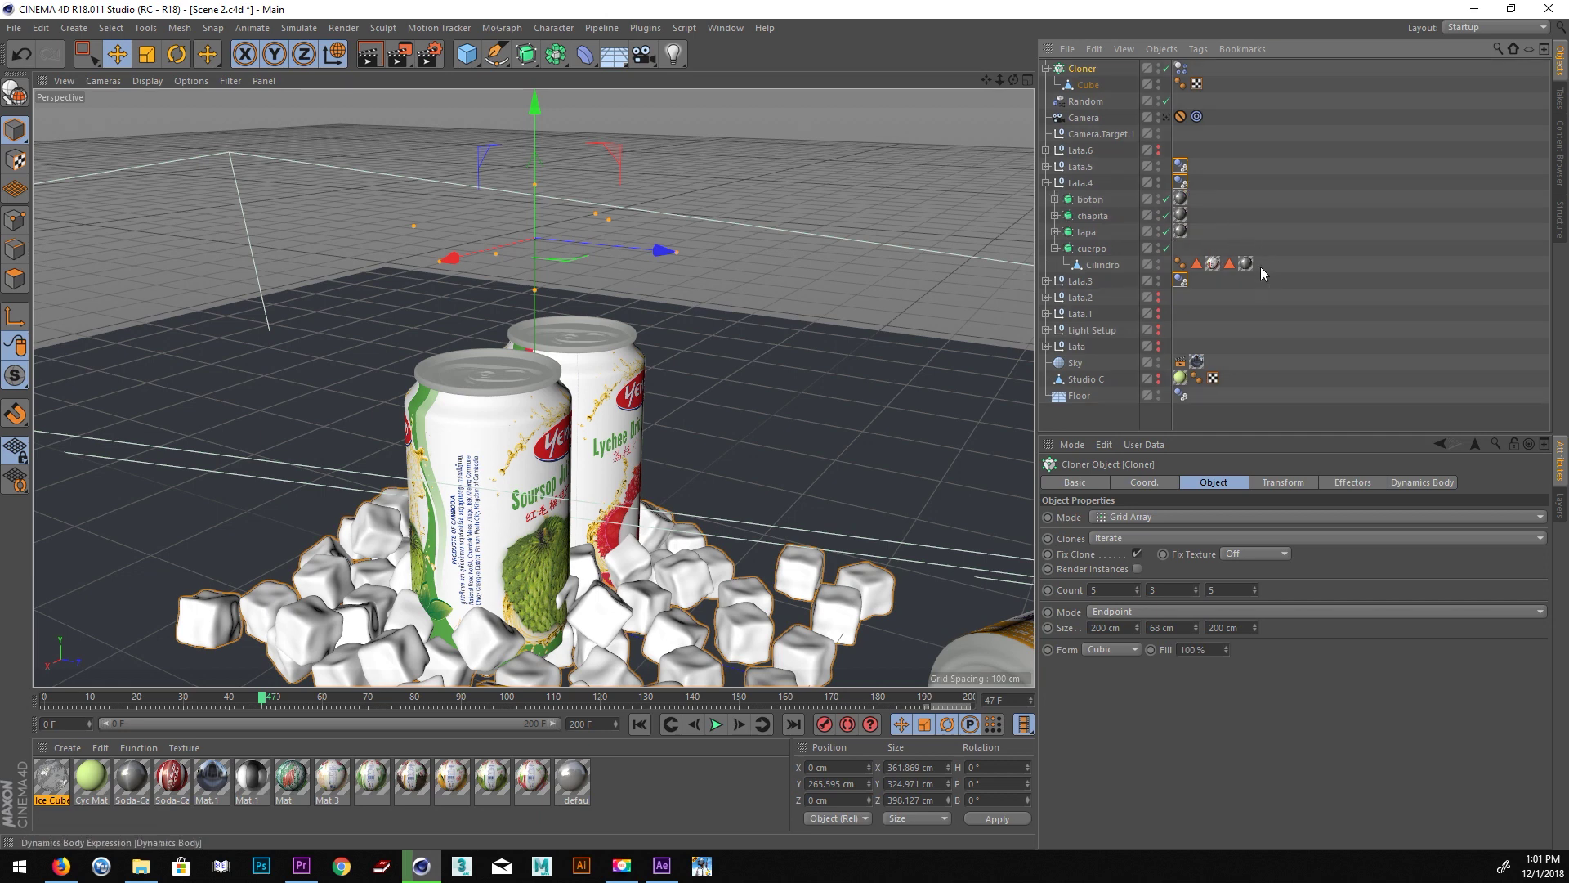
left_click_drag(1259, 266, 1262, 263)
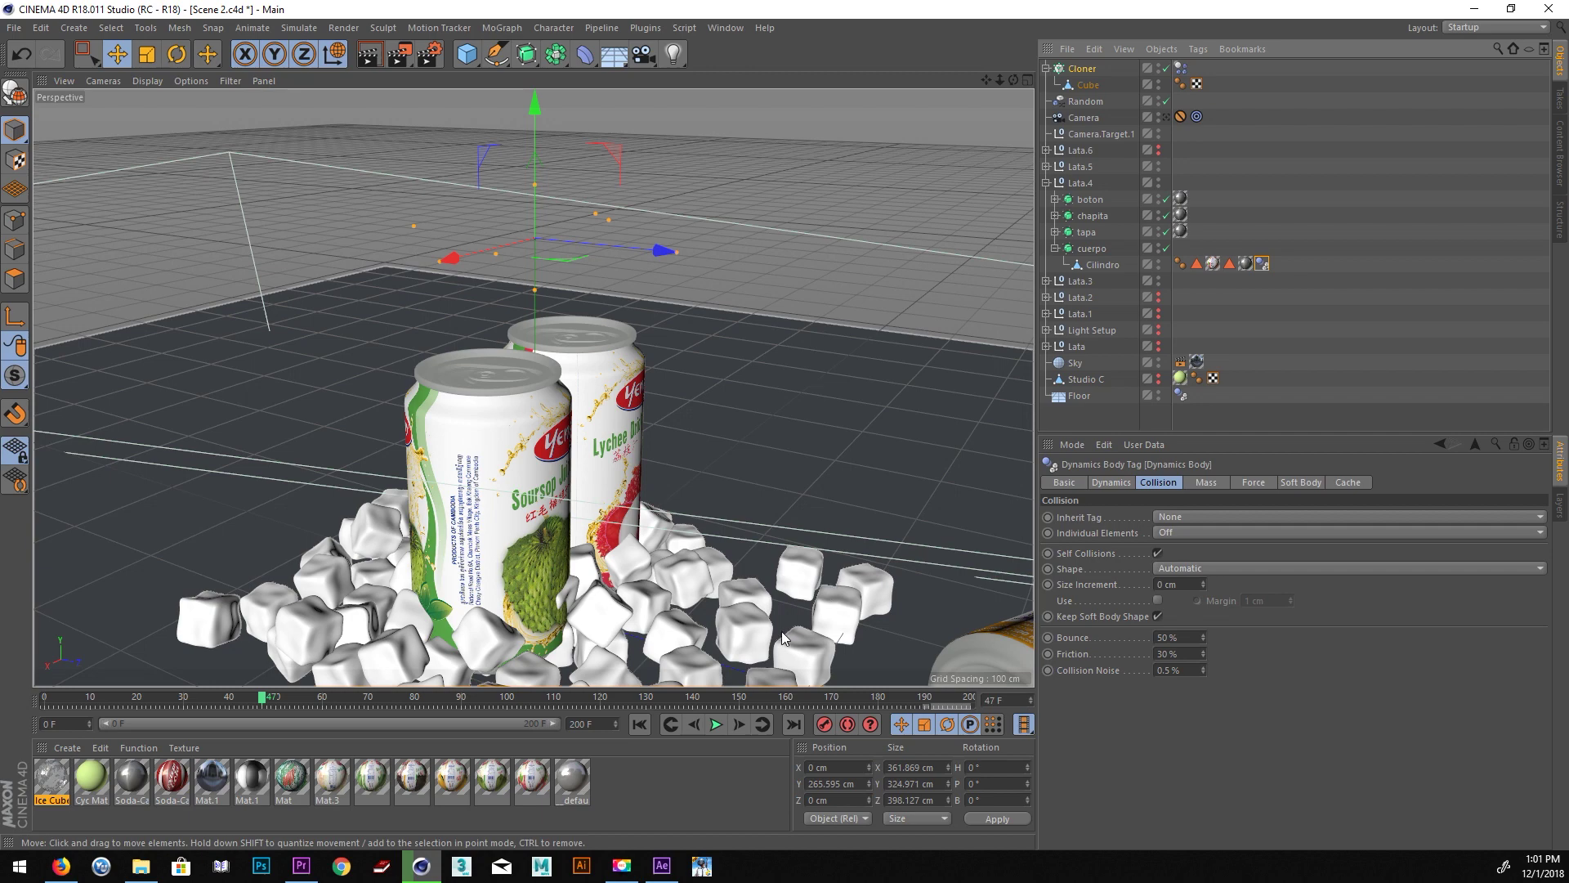
left_click(640, 724)
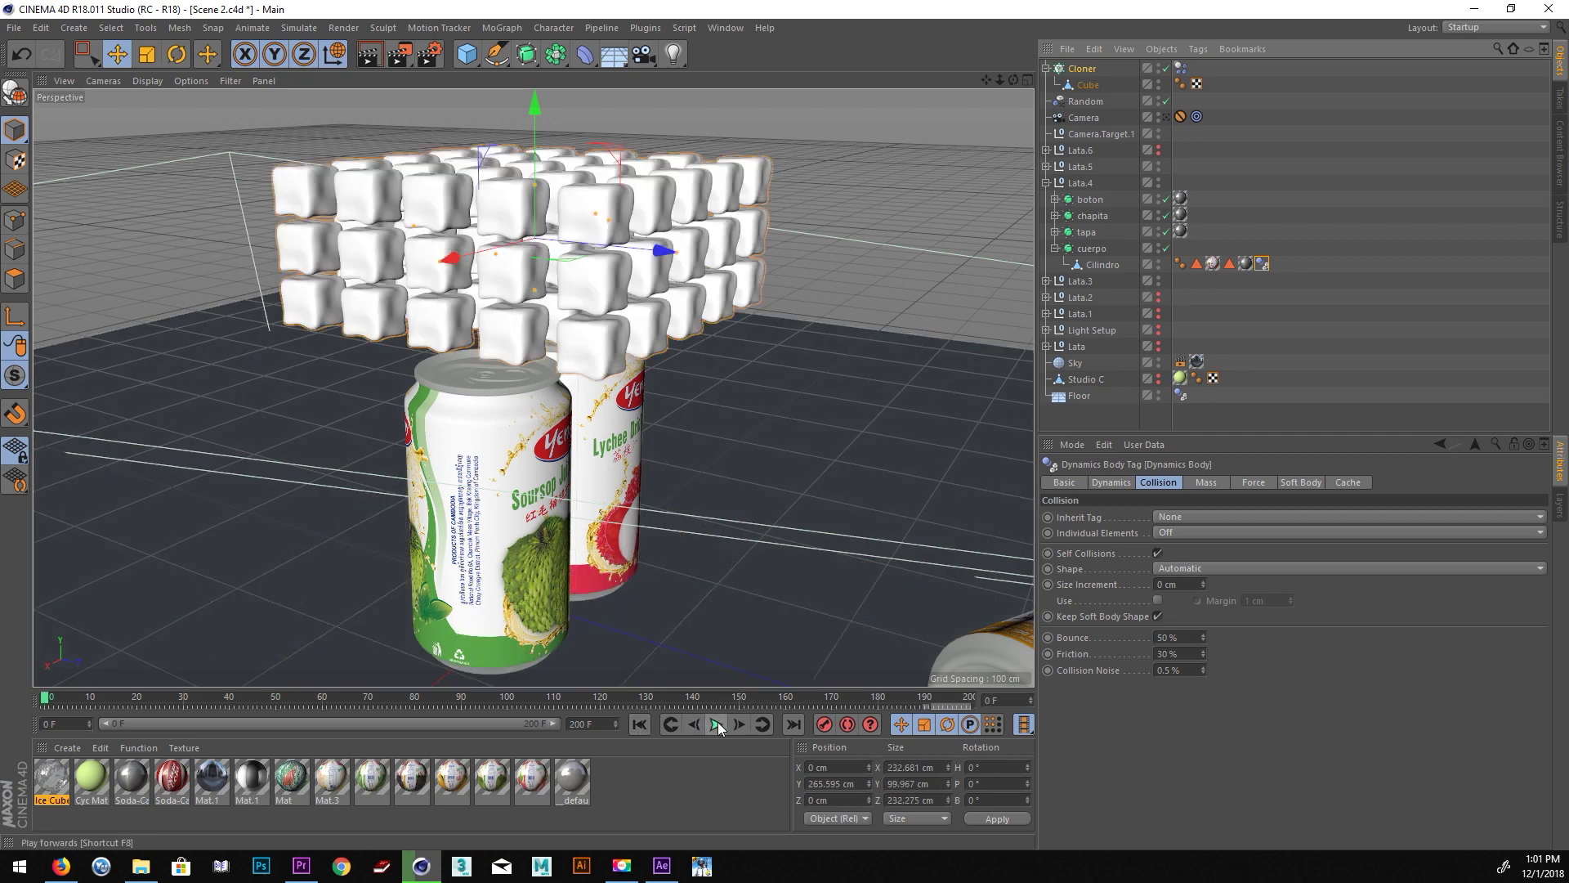
left_click(716, 724)
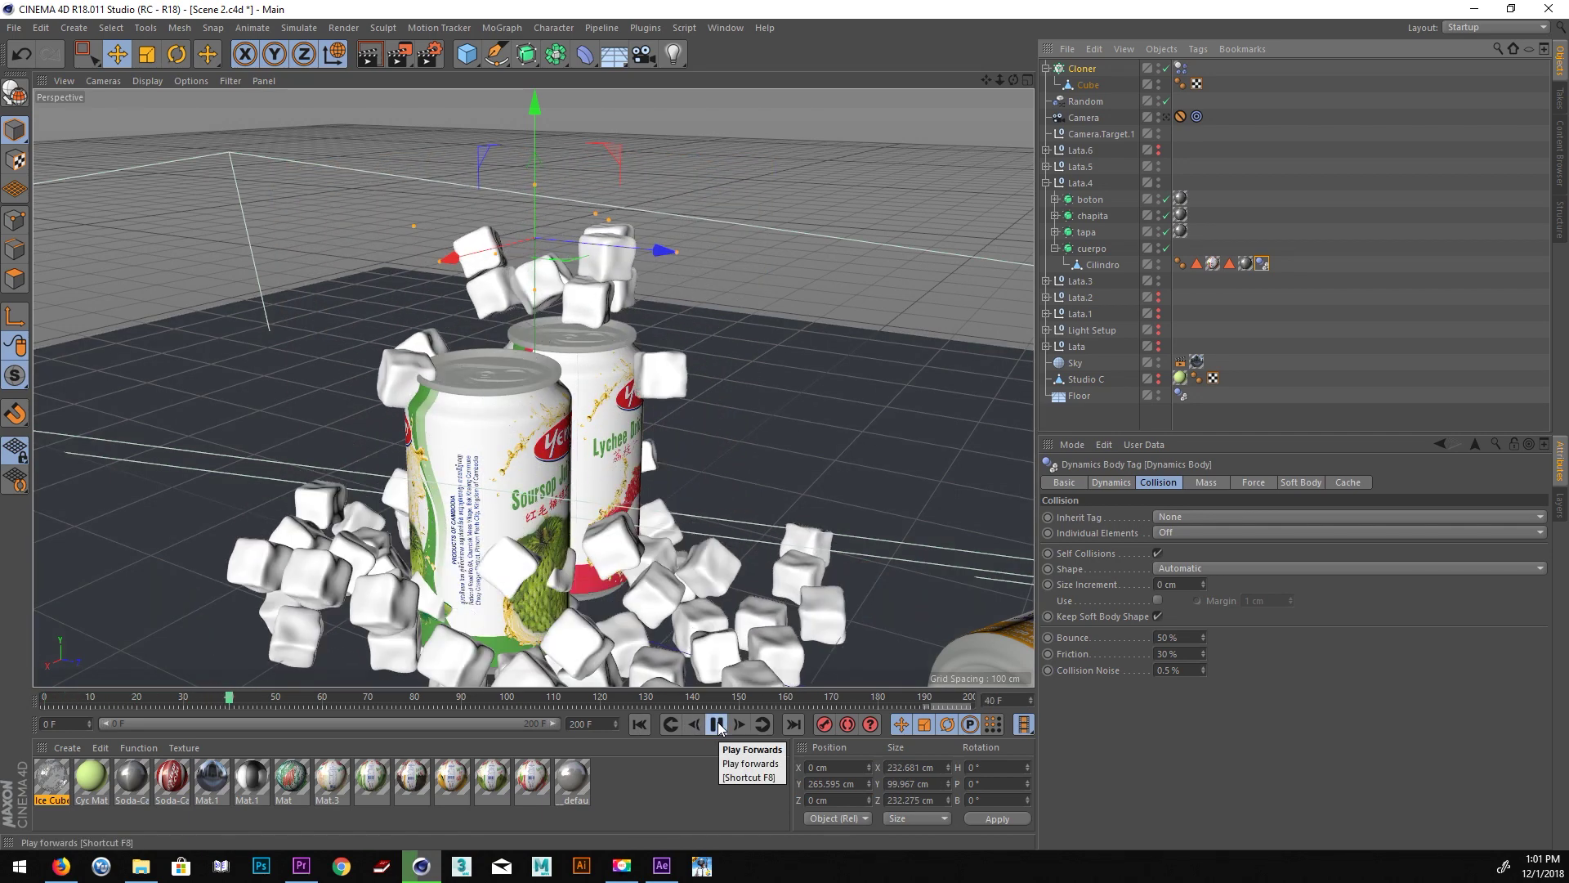
left_click(716, 724)
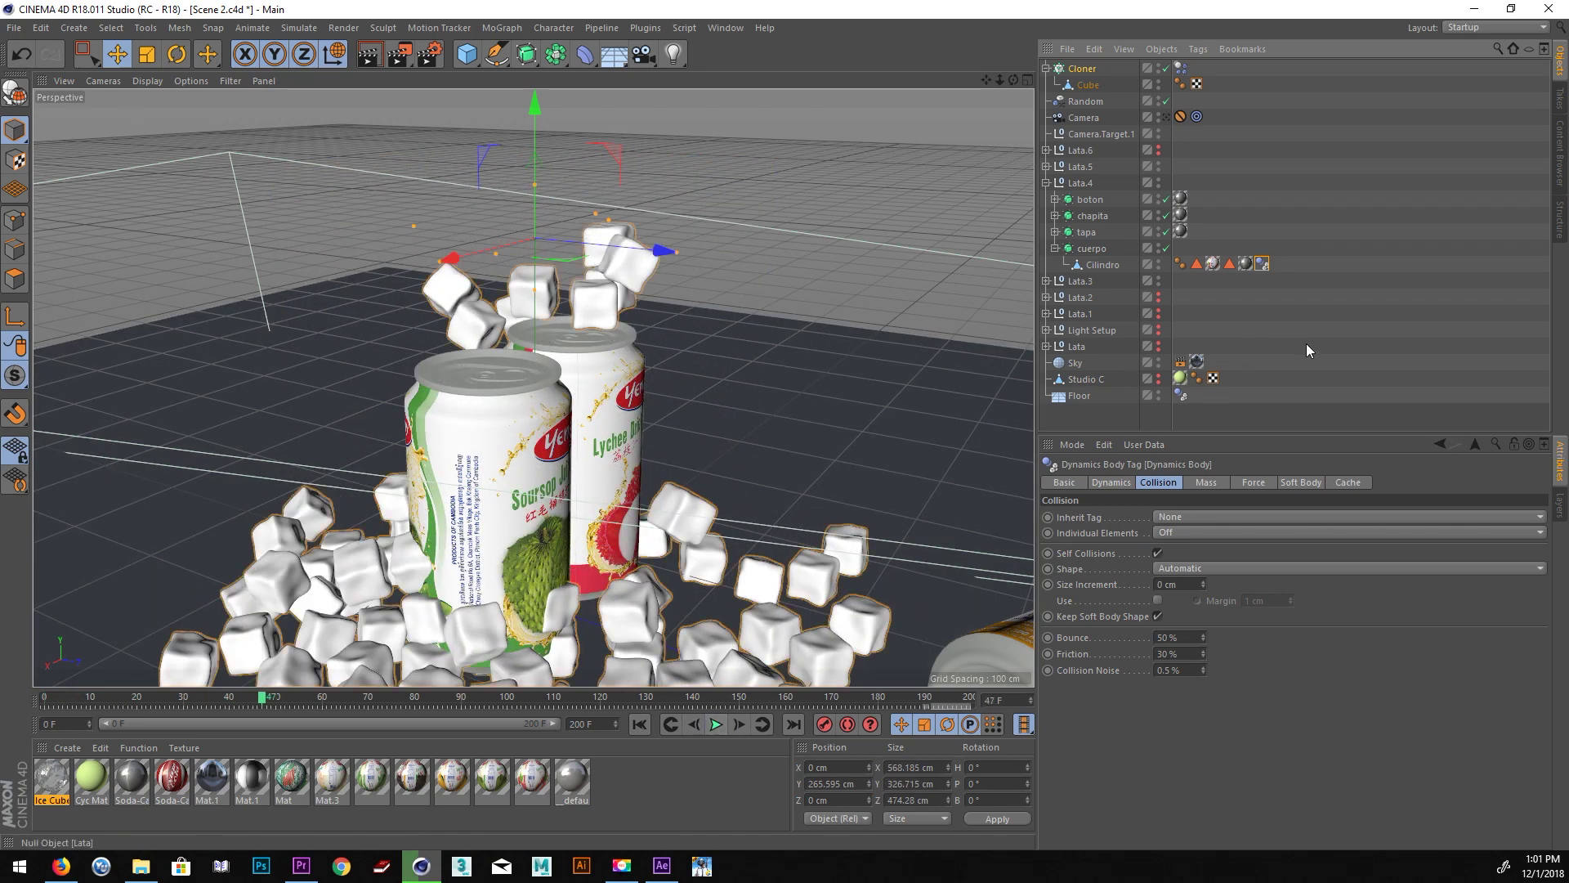
Move Lata.3's collider tag onto its Cilindro, rewind, and collapse the can groups.
left_click(1048, 167)
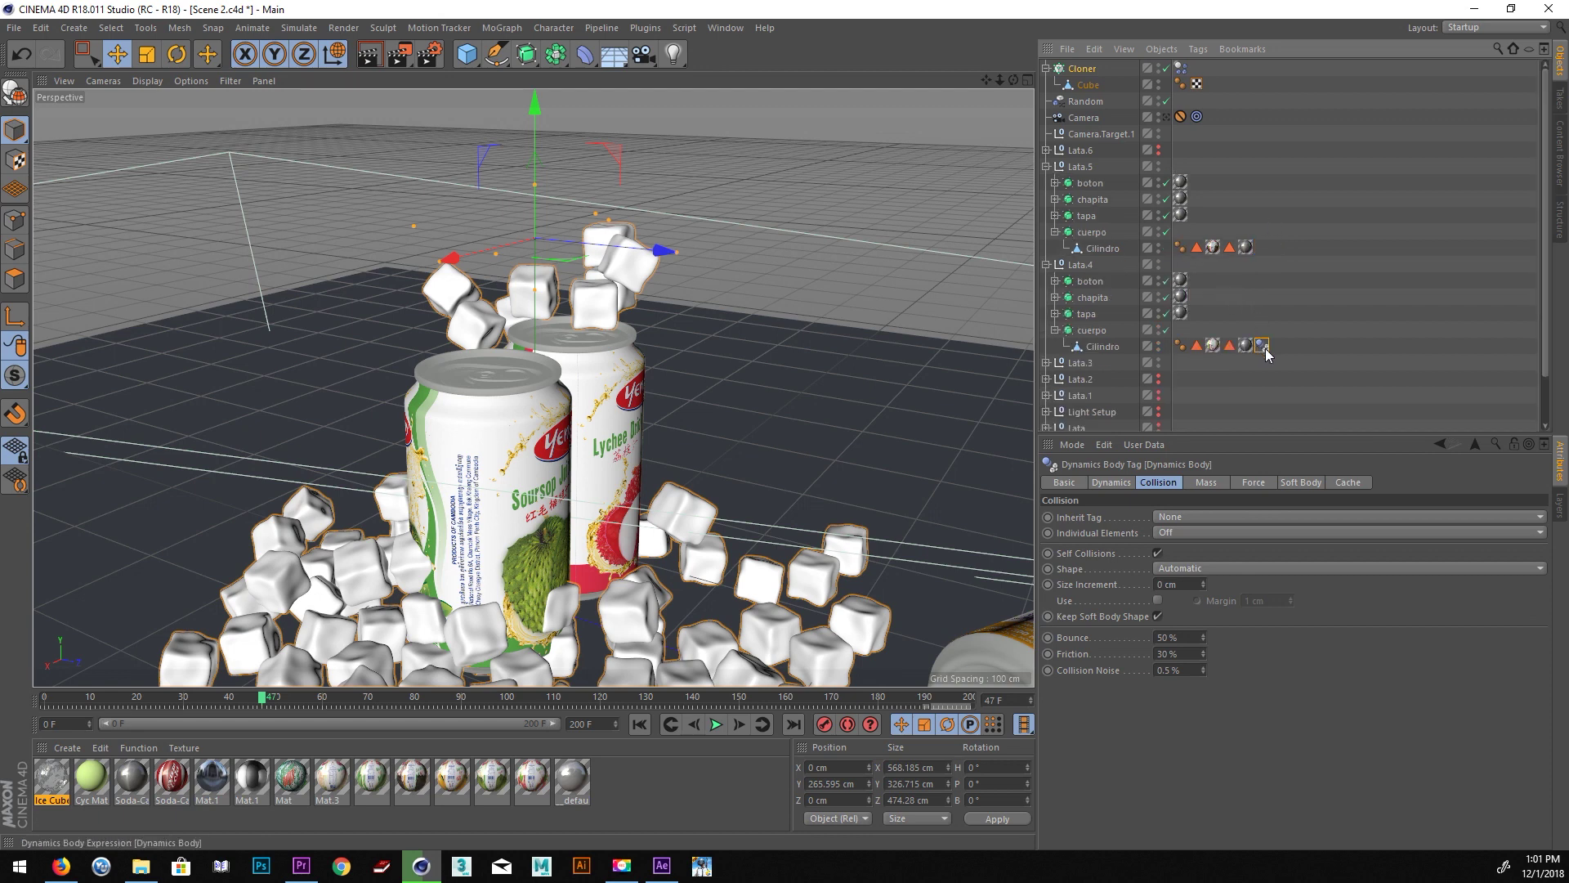
left_click(1047, 362)
scroll(1234, 371, "down", 2)
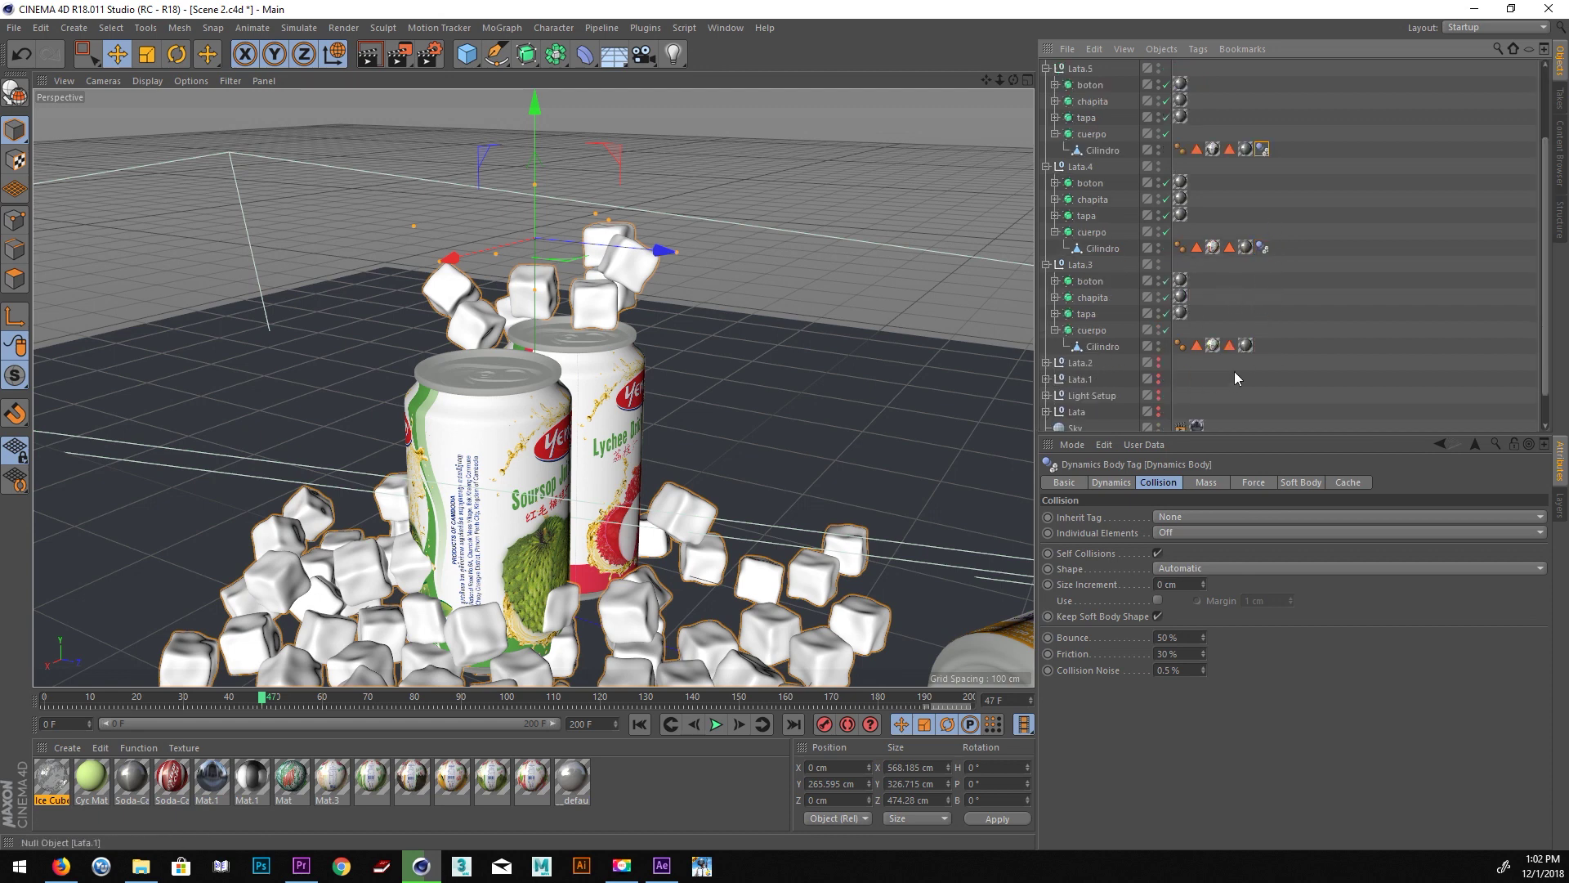
left_click_drag(1258, 330, 1262, 345)
left_click(641, 724)
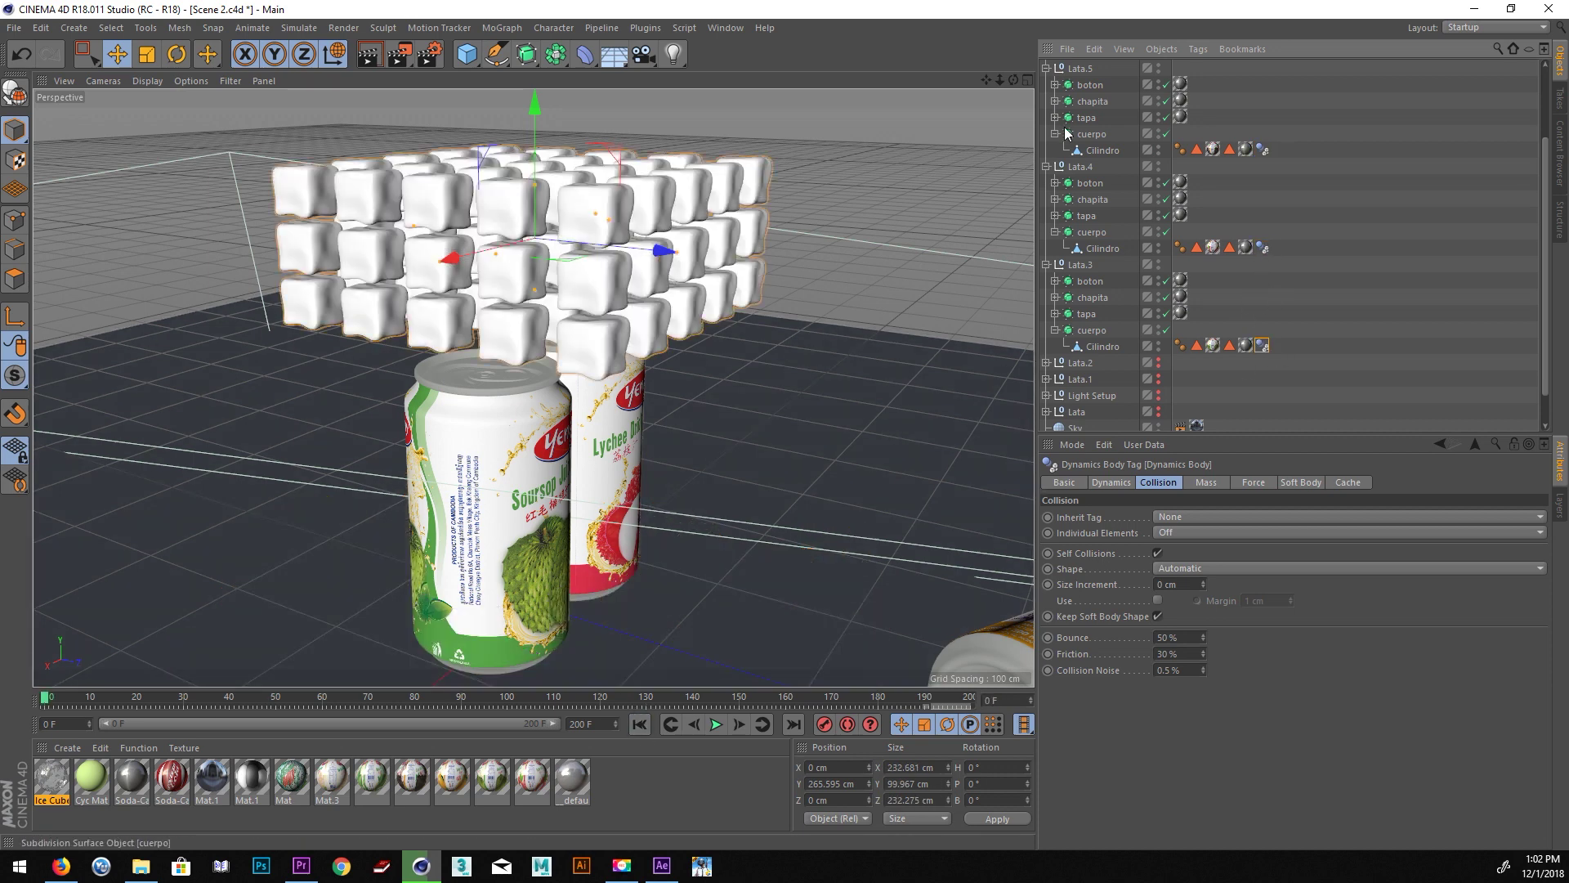
scroll(1058, 143, "up", 2)
left_click(1047, 166)
left_click(1047, 183)
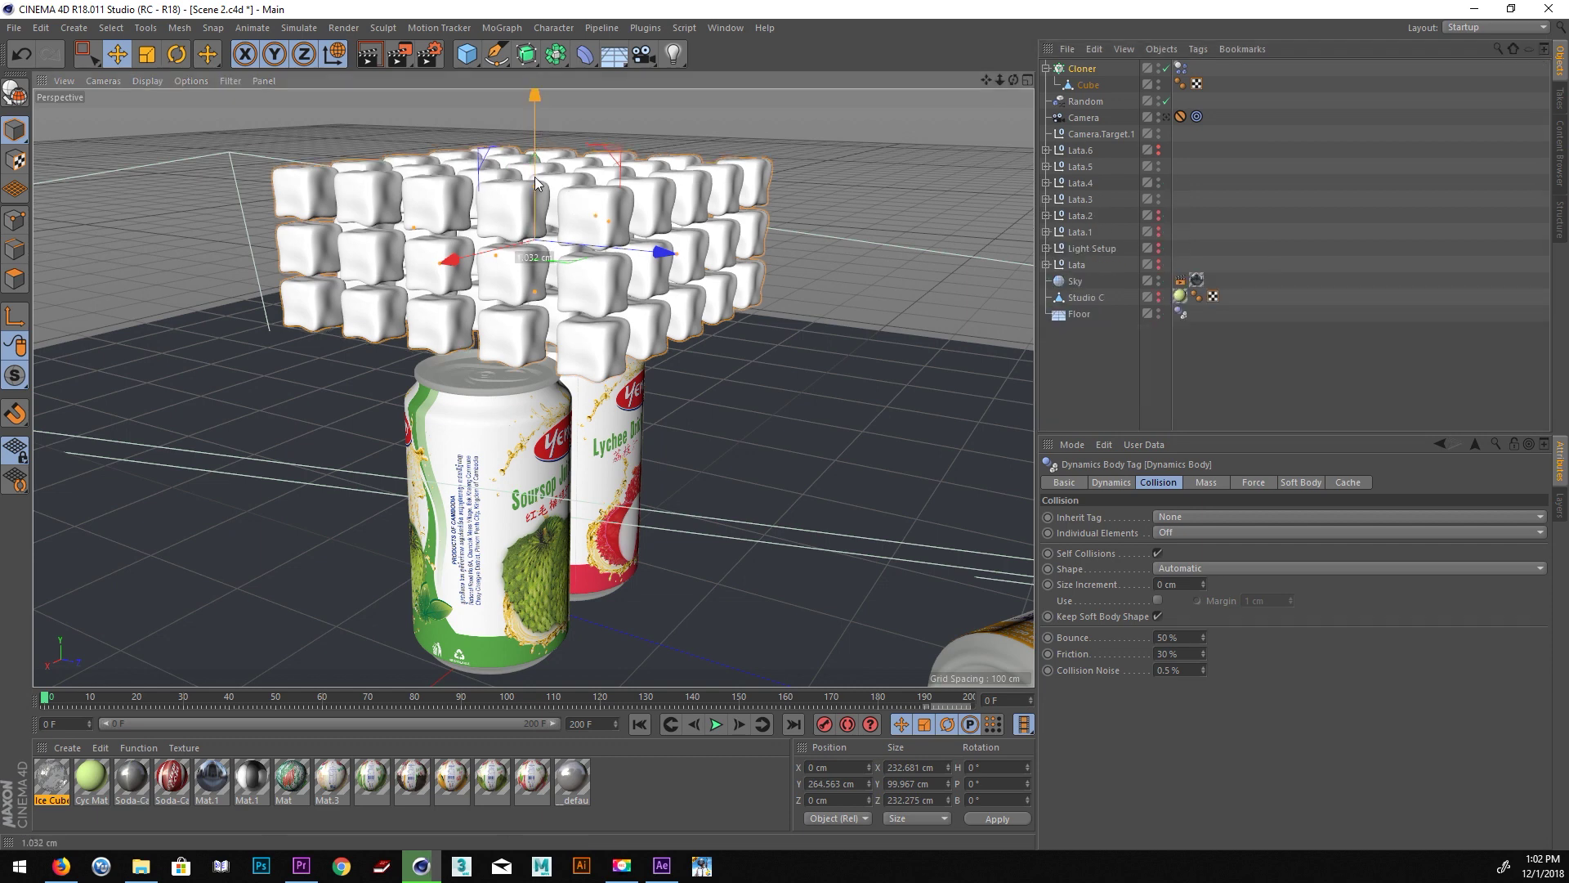
Lower the ice cube grid toward the cans, test the fall, and rewind to frame 0.
left_click_drag(543, 130, 520, 318)
left_click(715, 725)
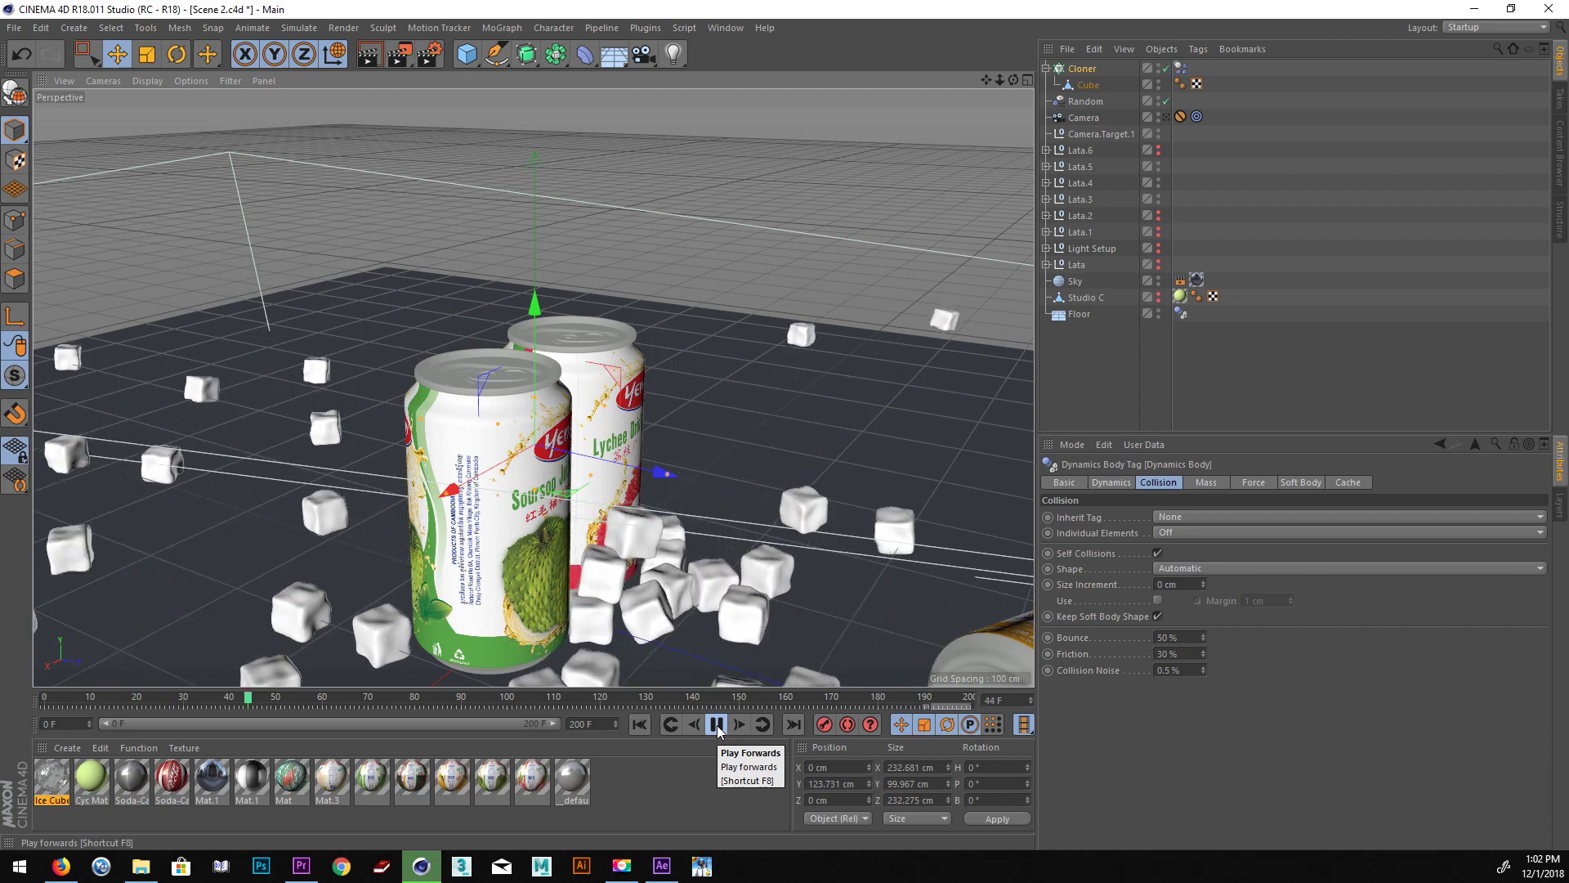
left_click(717, 725)
left_click(639, 724)
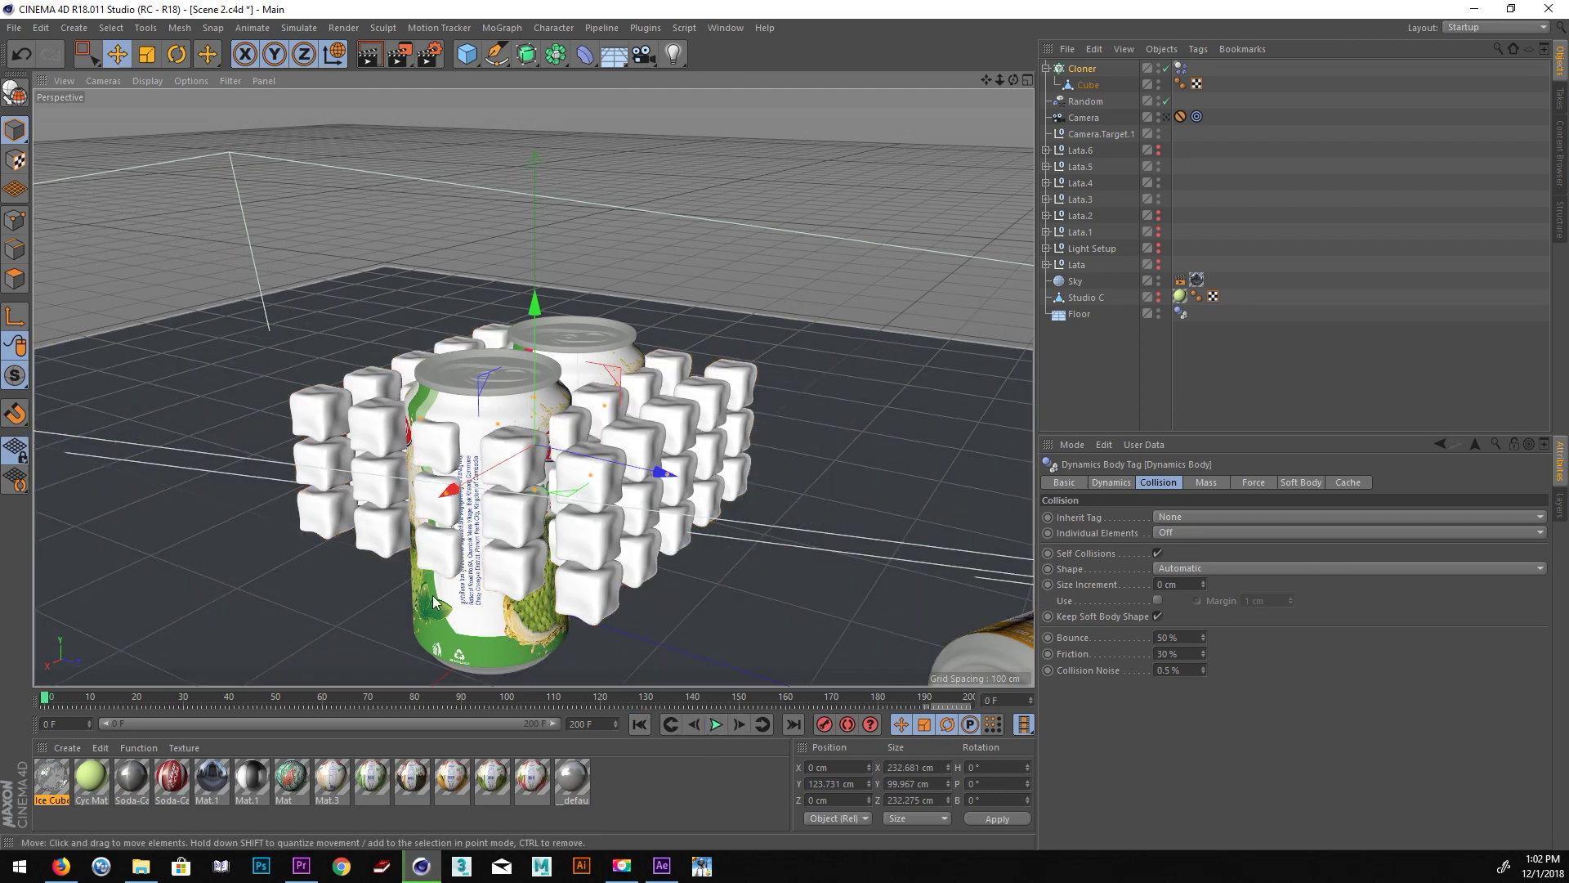
Set the ice cube grid just above the cans at Y 261.563 cm and collapse the Cloner.
mouse_move(334, 559)
left_mouse_down("alt")
mouse_move(566, 561)
mouse_move(569, 396)
left_mouse_up("alt")
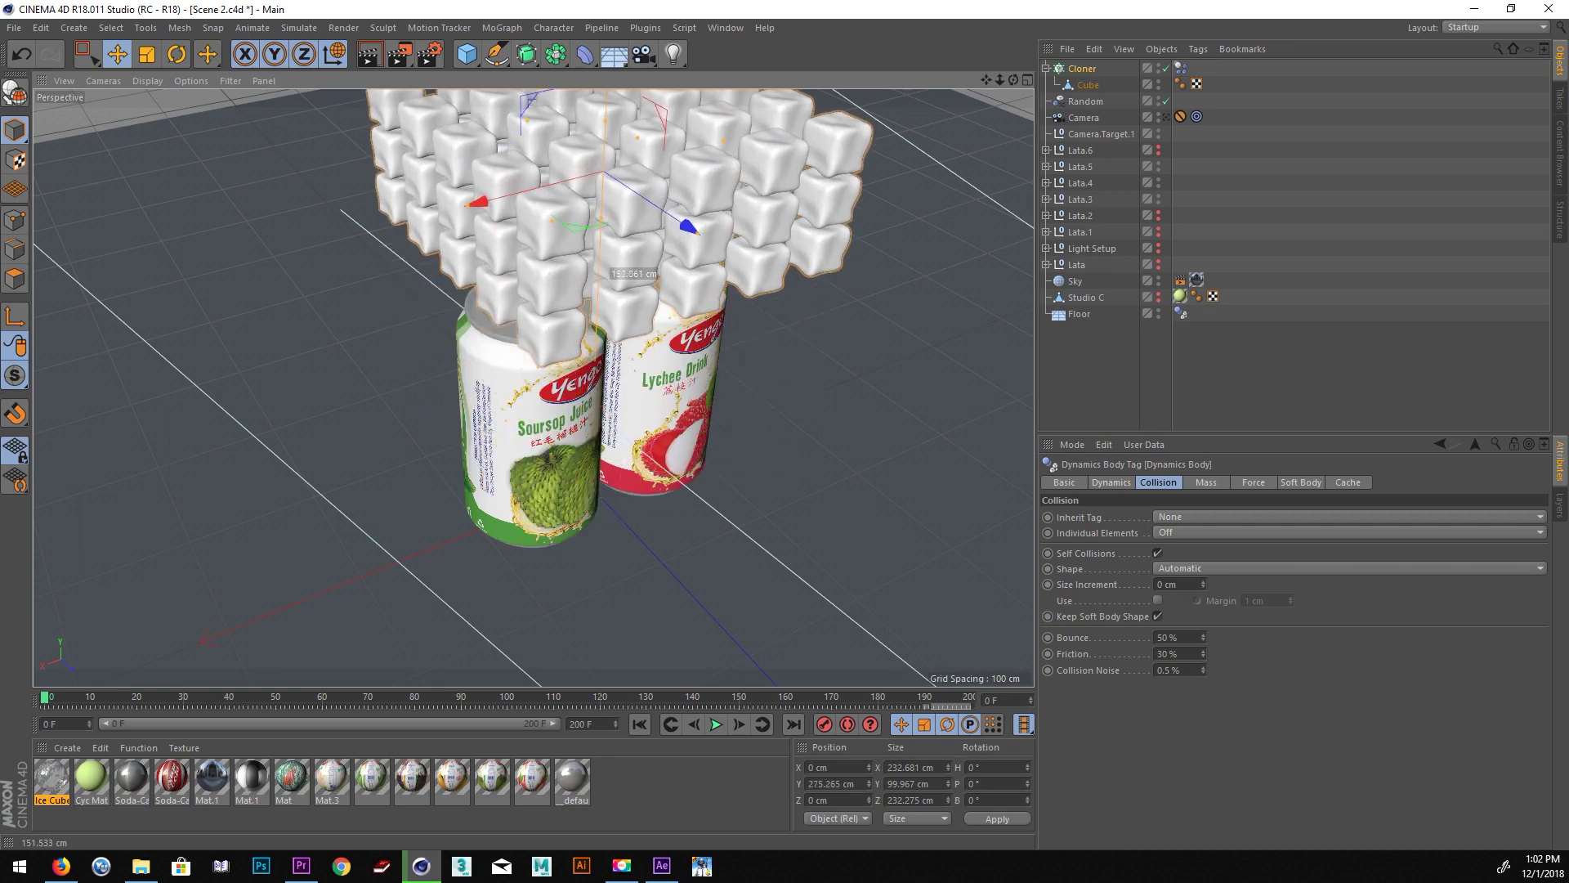
mouse_move(569, 396)
left_mouse_down("alt")
mouse_move(649, 381)
mouse_move(660, 453)
left_mouse_up("alt")
left_click_drag(559, 243, 565, 270)
left_click(1047, 69)
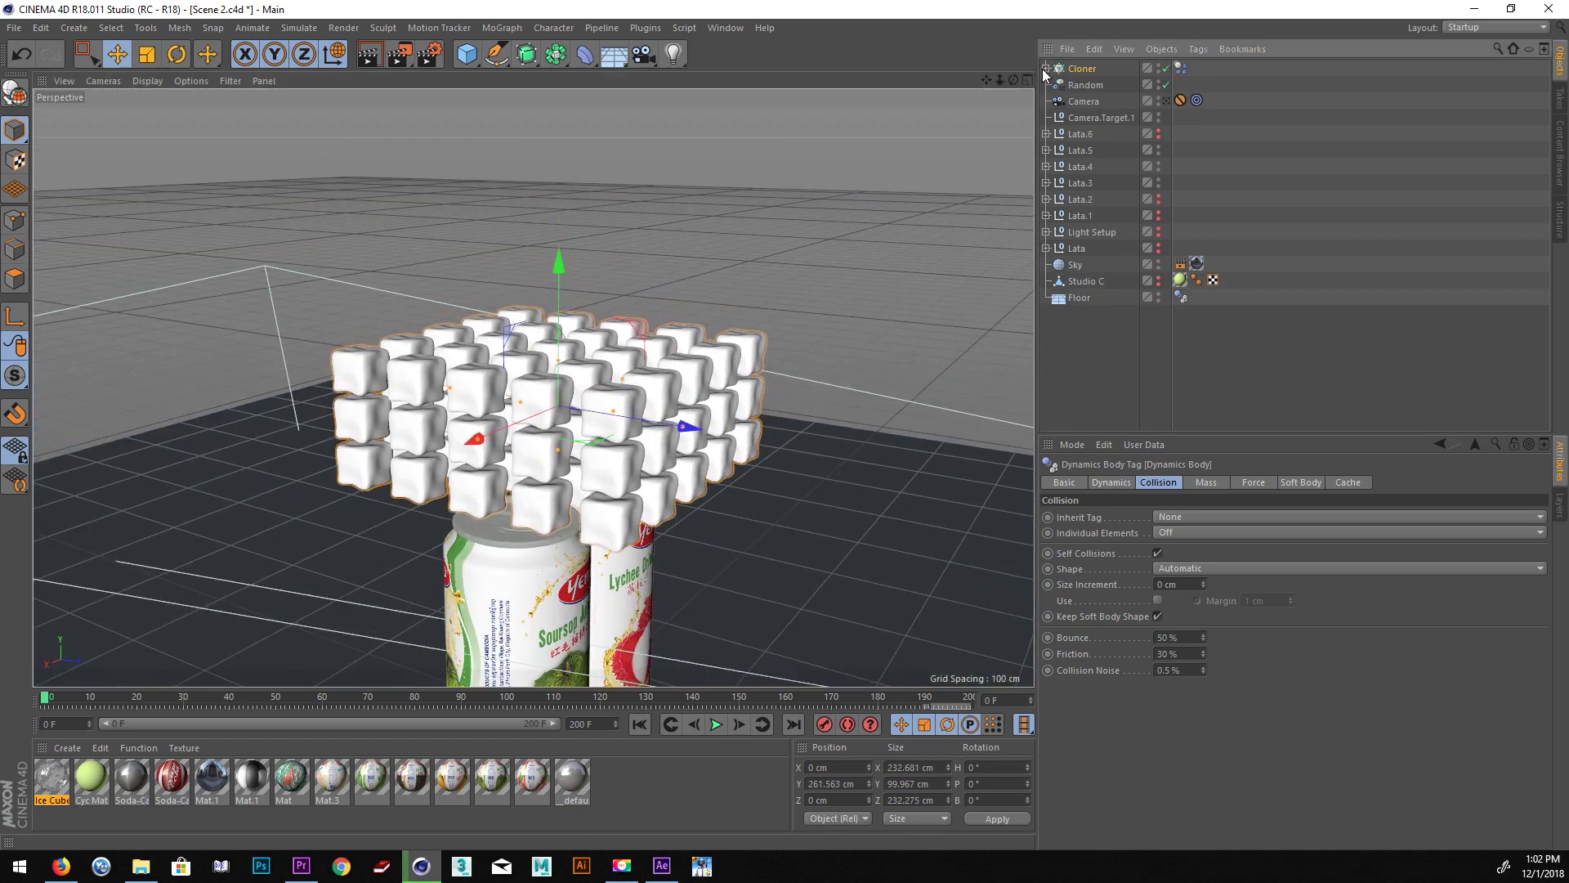
Duplicate the ice cube grid as Cloner.1 and set its Count Z to 3.
left_click_drag(916, 360, 950, 425, "alt")
left_click_drag(1048, 96, 1087, 69)
mouse_move(685, 400)
left_mouse_down()
mouse_move(867, 442)
mouse_move(940, 490)
left_mouse_up()
double_click(1094, 590)
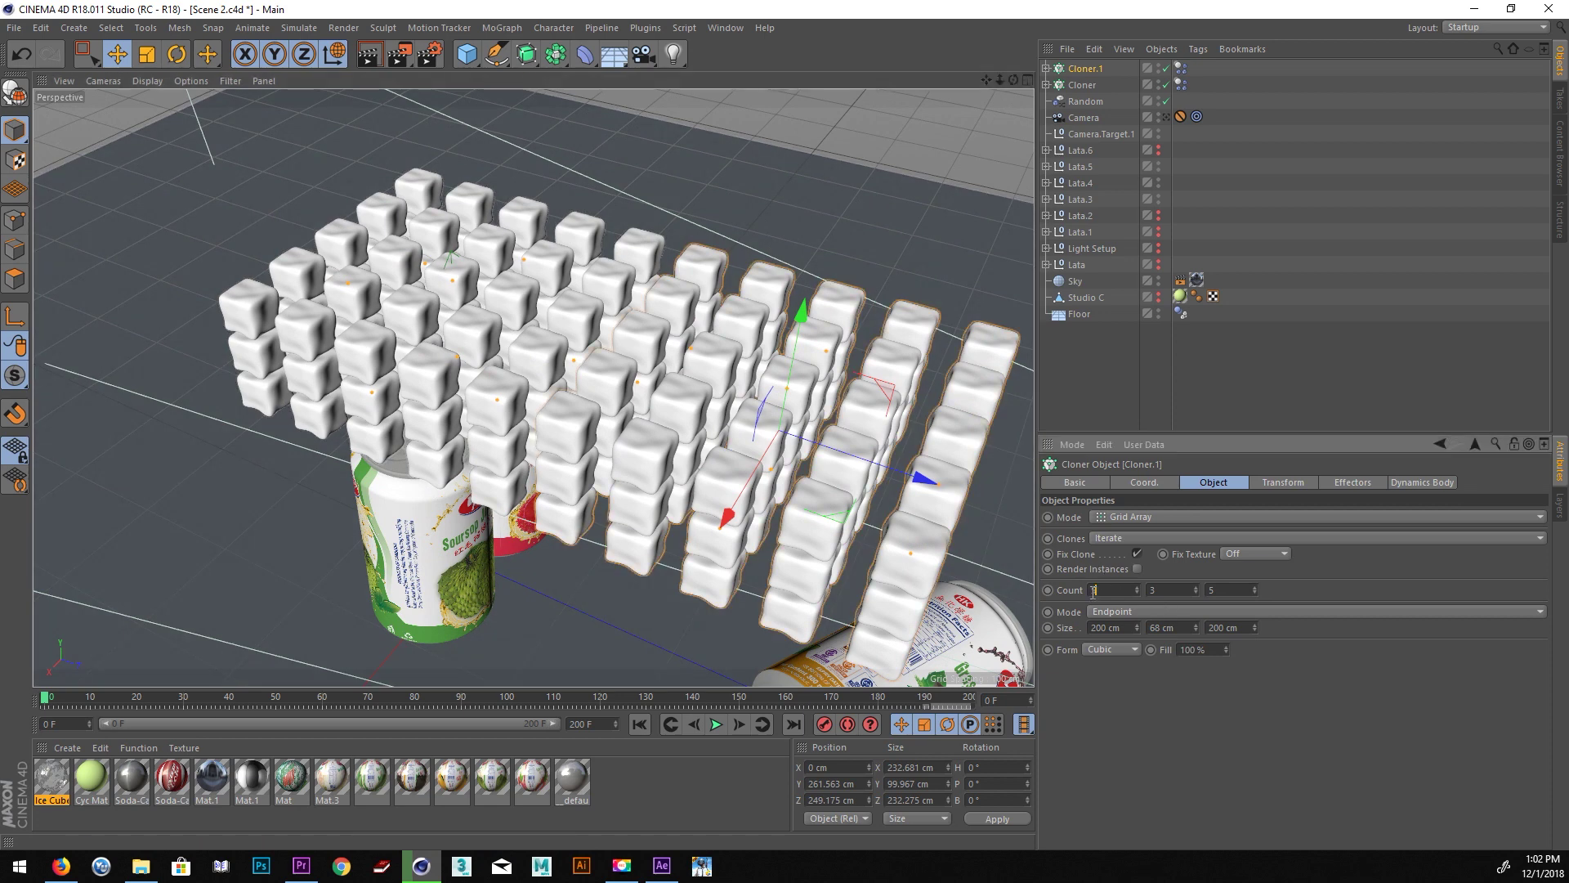
double_click(1233, 589)
type("3")
key("Return")
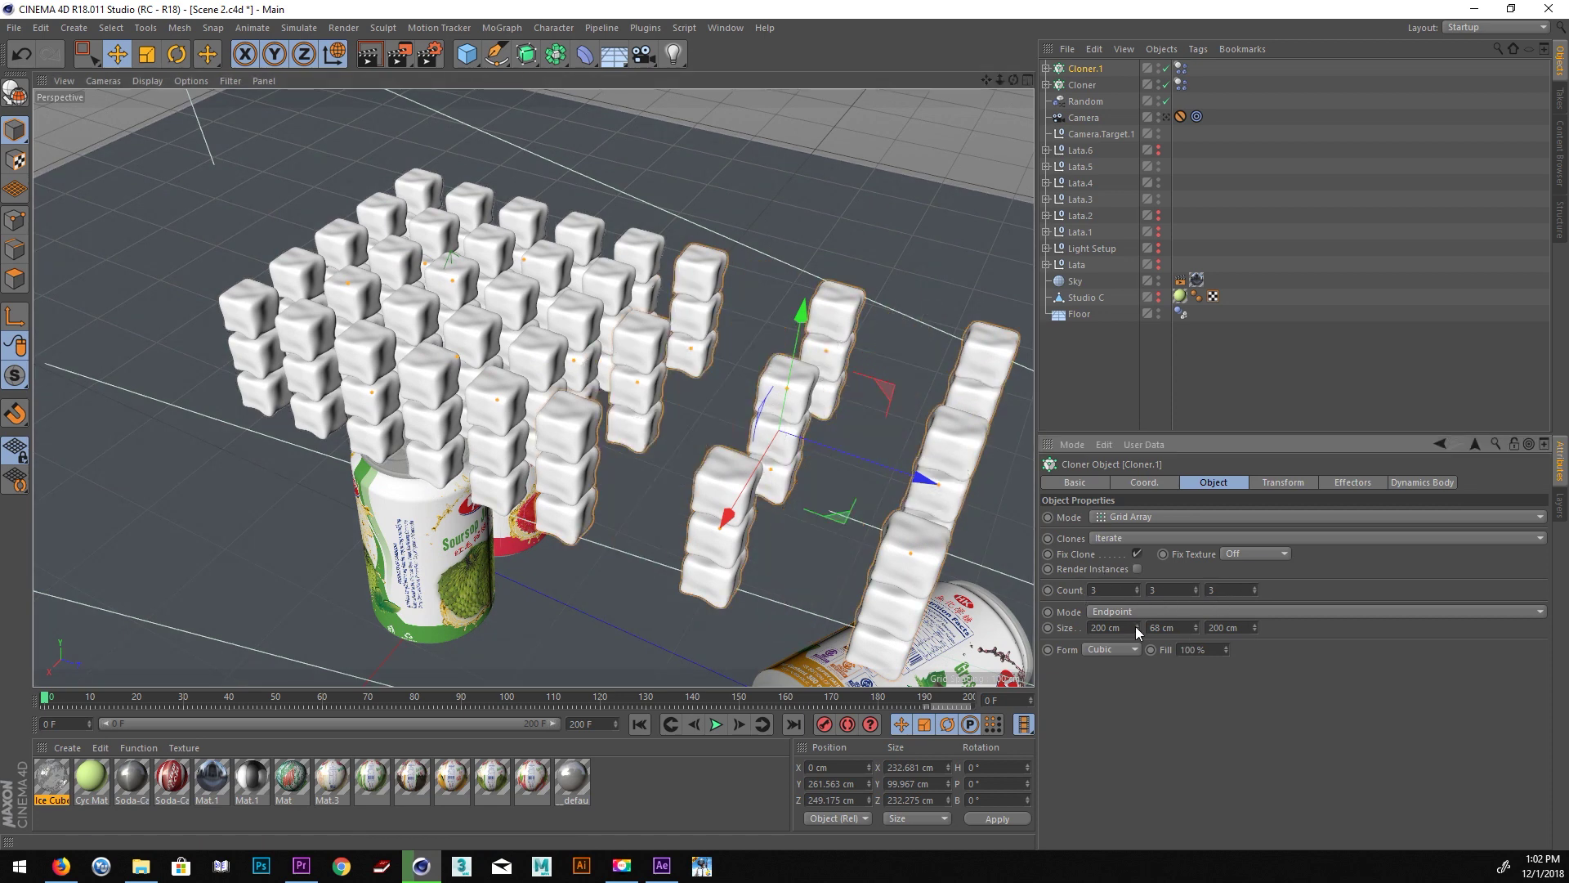
Size Cloner.1 to 85 cm wide and 94 cm deep, and lower it beside the cans.
left_click_drag(1136, 626, 1141, 621)
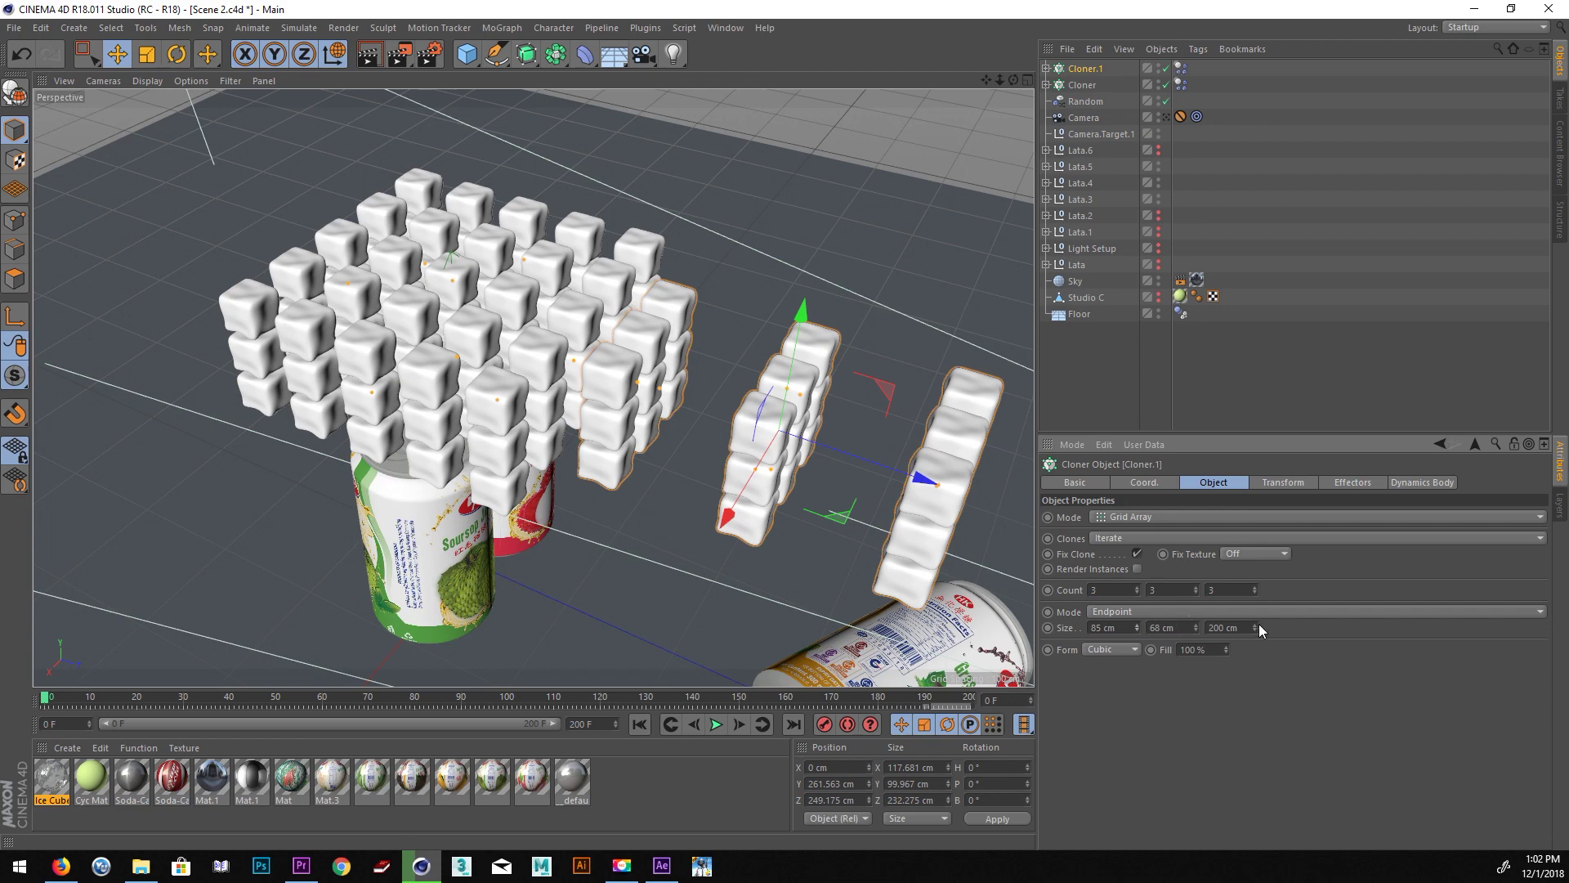
left_click_drag(1256, 627, 1255, 654)
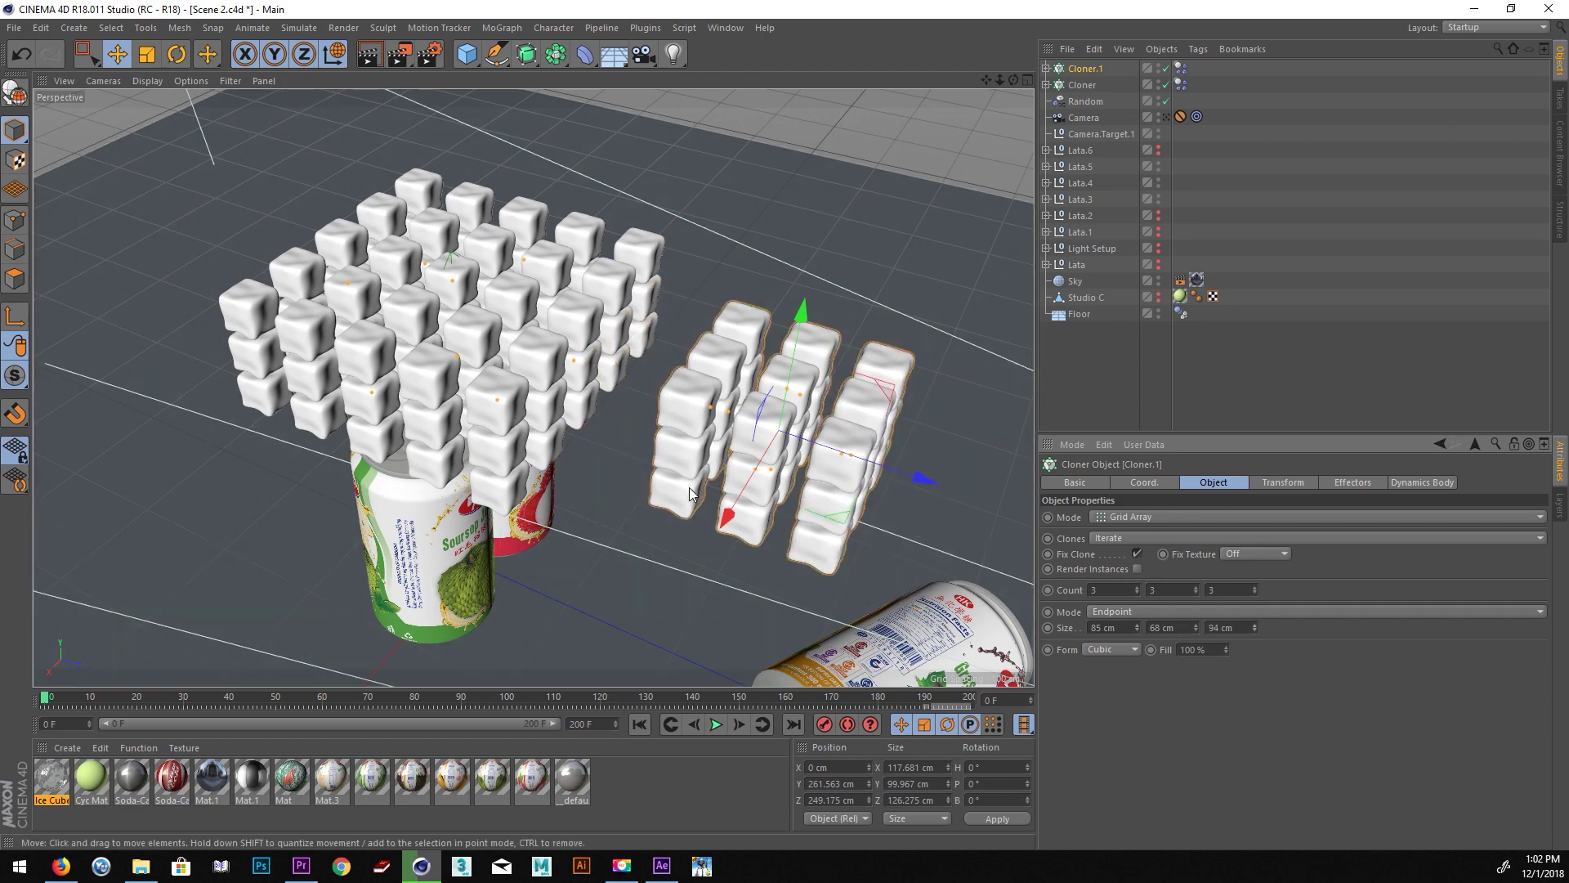
mouse_move(918, 488)
left_mouse_down()
mouse_move(842, 453)
mouse_move(733, 291)
mouse_move(636, 512)
mouse_move(645, 448)
mouse_move(742, 386)
mouse_move(669, 404)
mouse_move(678, 412)
left_mouse_up()
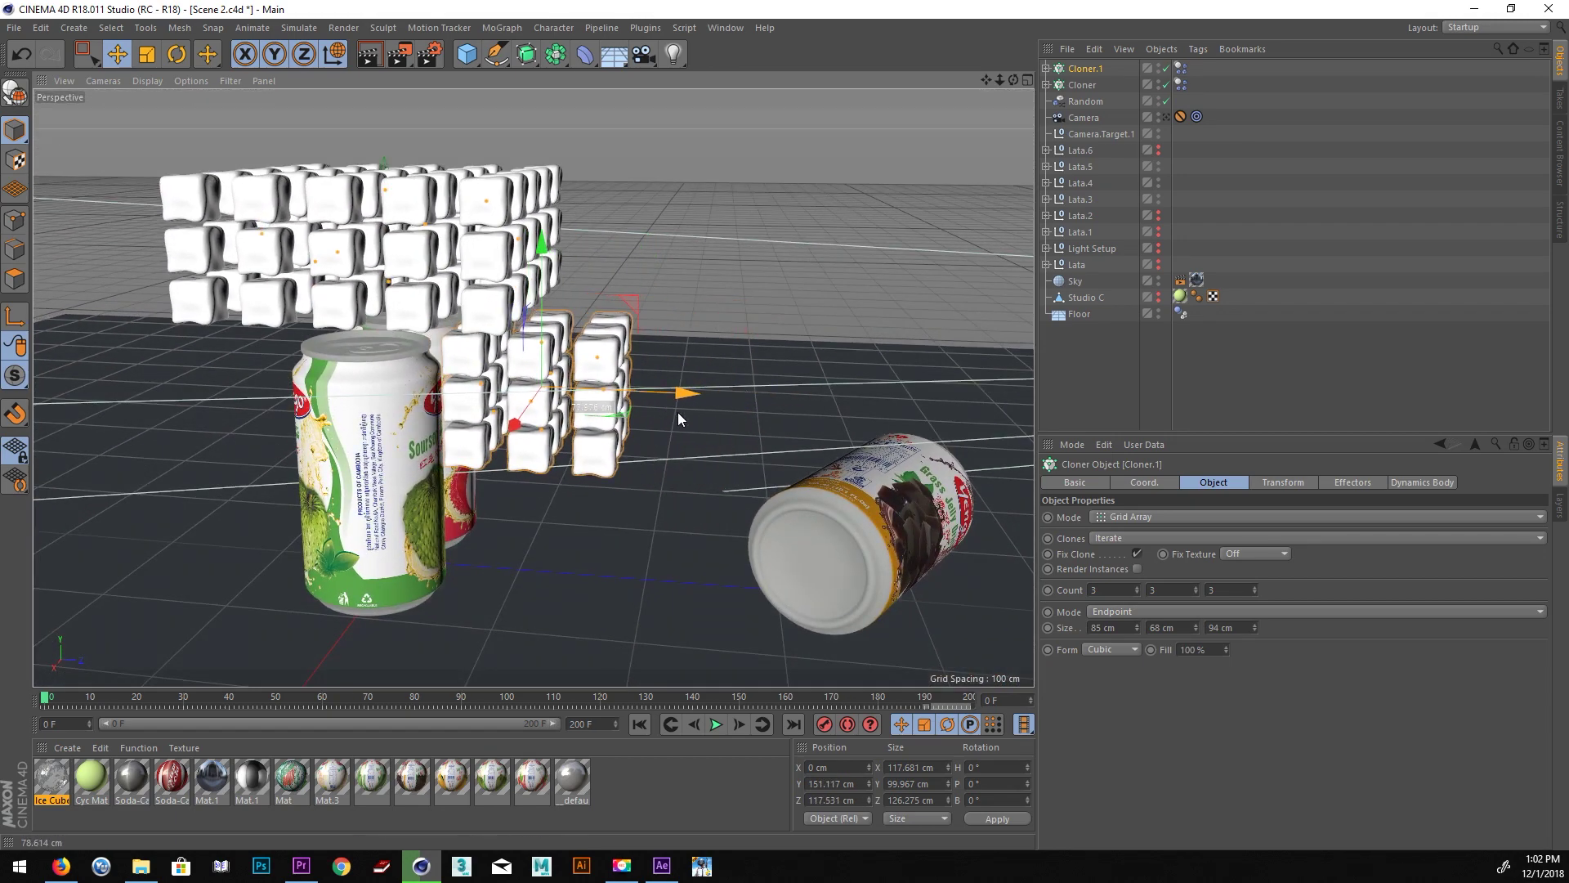
mouse_move(555, 261)
left_mouse_down()
mouse_move(513, 395)
mouse_move(513, 366)
mouse_move(614, 368)
left_mouse_up()
scroll(576, 361, "down", 5)
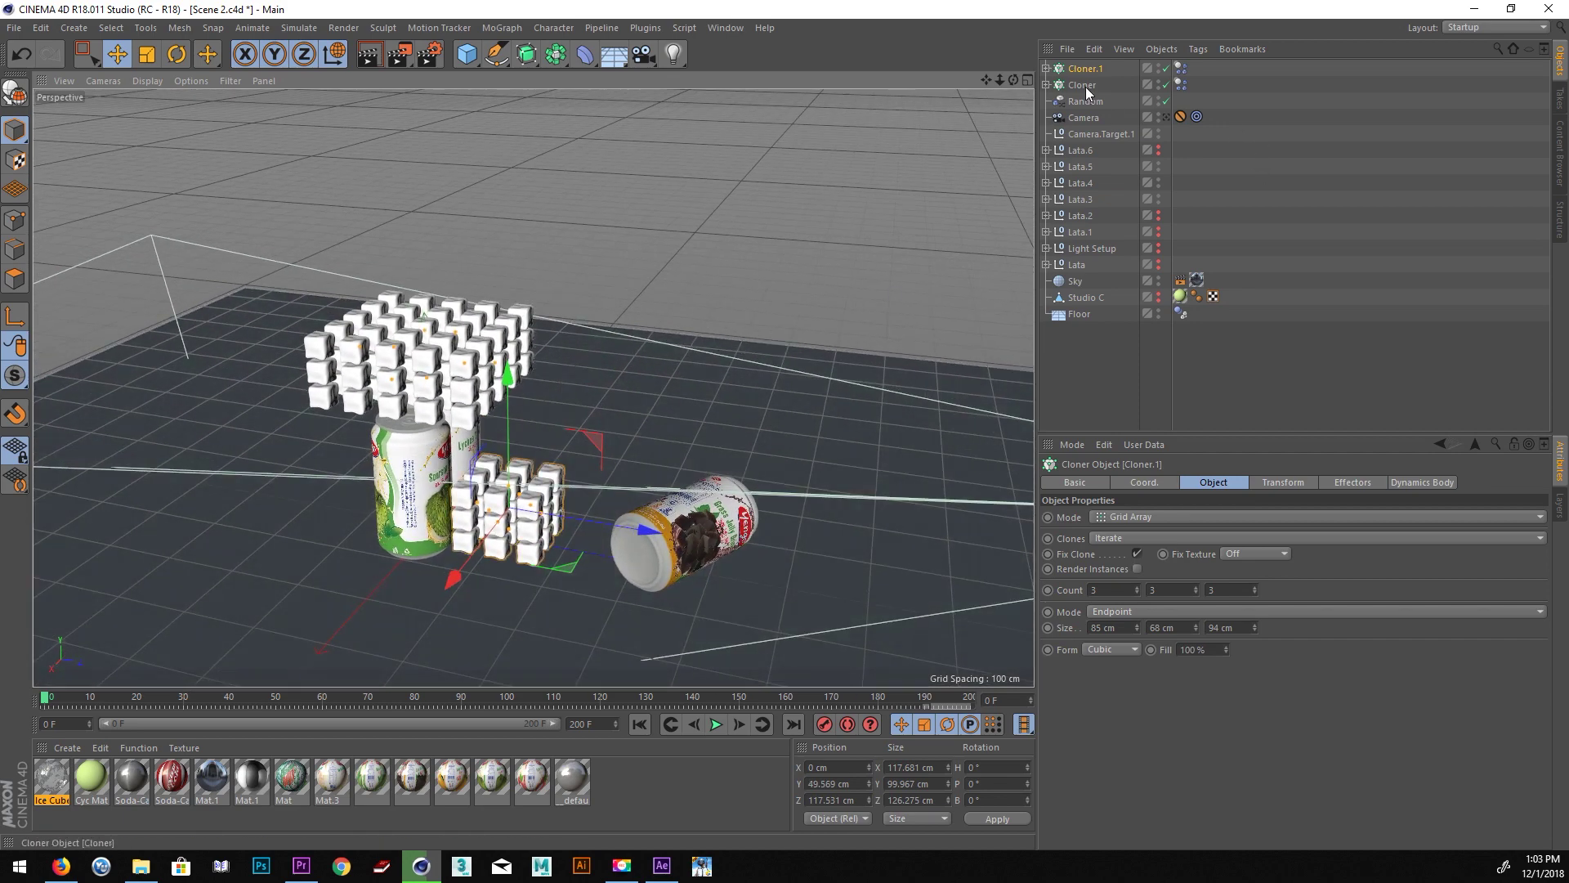
Lower the original Cloner beside the cans, with Count Z 3 and Size Z 80 cm.
left_click(1081, 84)
mouse_move(491, 439)
left_mouse_down()
mouse_move(479, 361)
mouse_move(268, 292)
mouse_move(270, 368)
mouse_move(450, 435)
mouse_move(417, 526)
mouse_move(285, 389)
mouse_move(316, 565)
mouse_move(490, 572)
mouse_move(473, 554)
mouse_move(485, 543)
left_mouse_up()
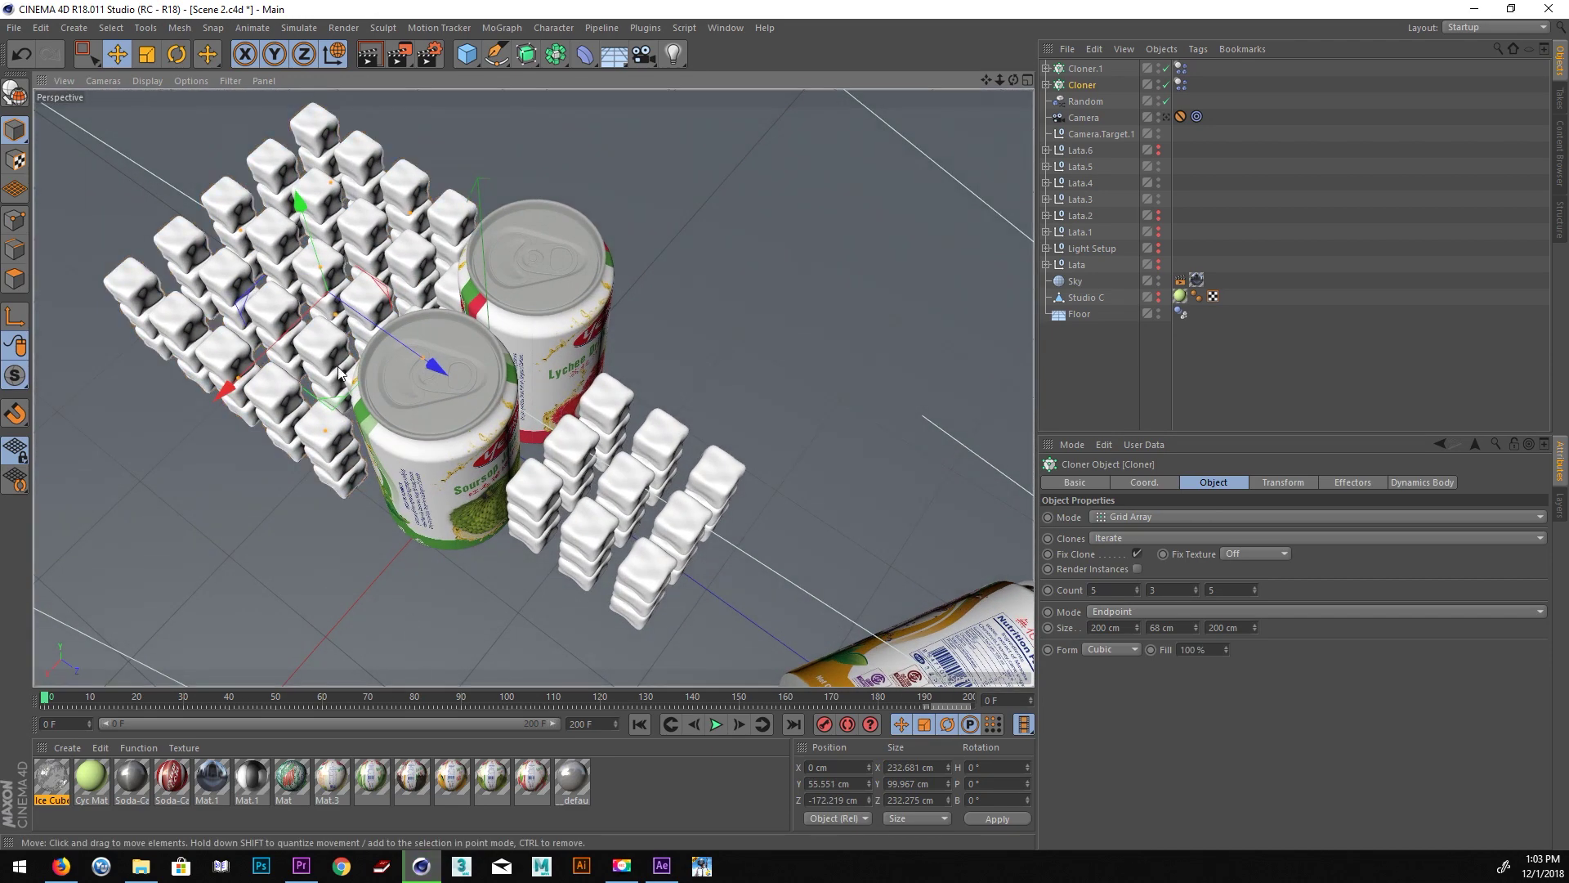
left_click_drag(565, 484, 632, 444, "alt")
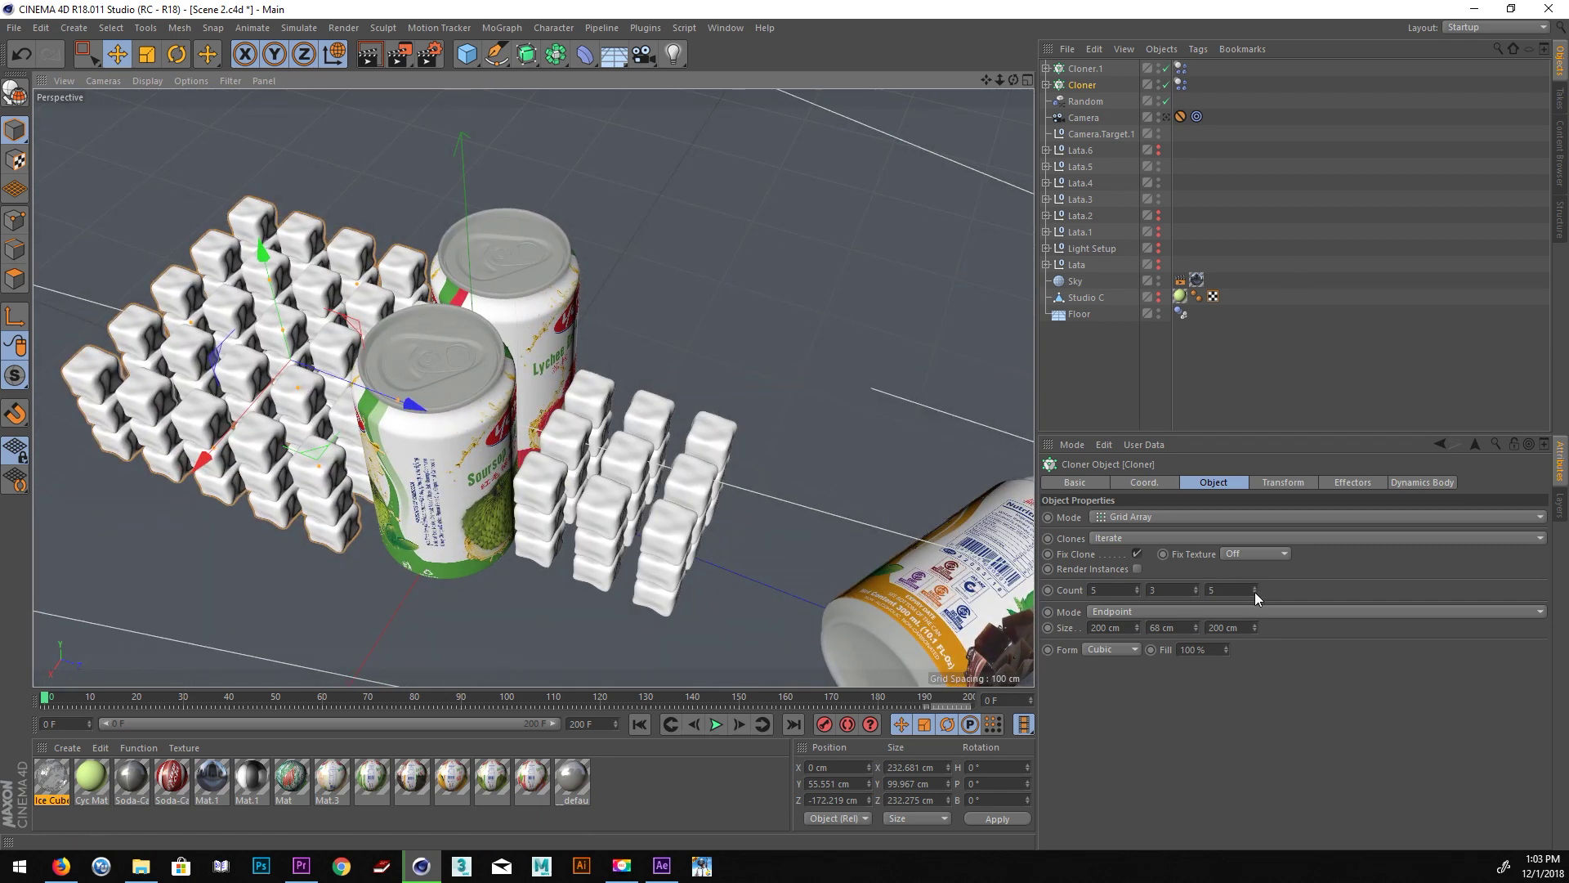
left_click(1256, 589)
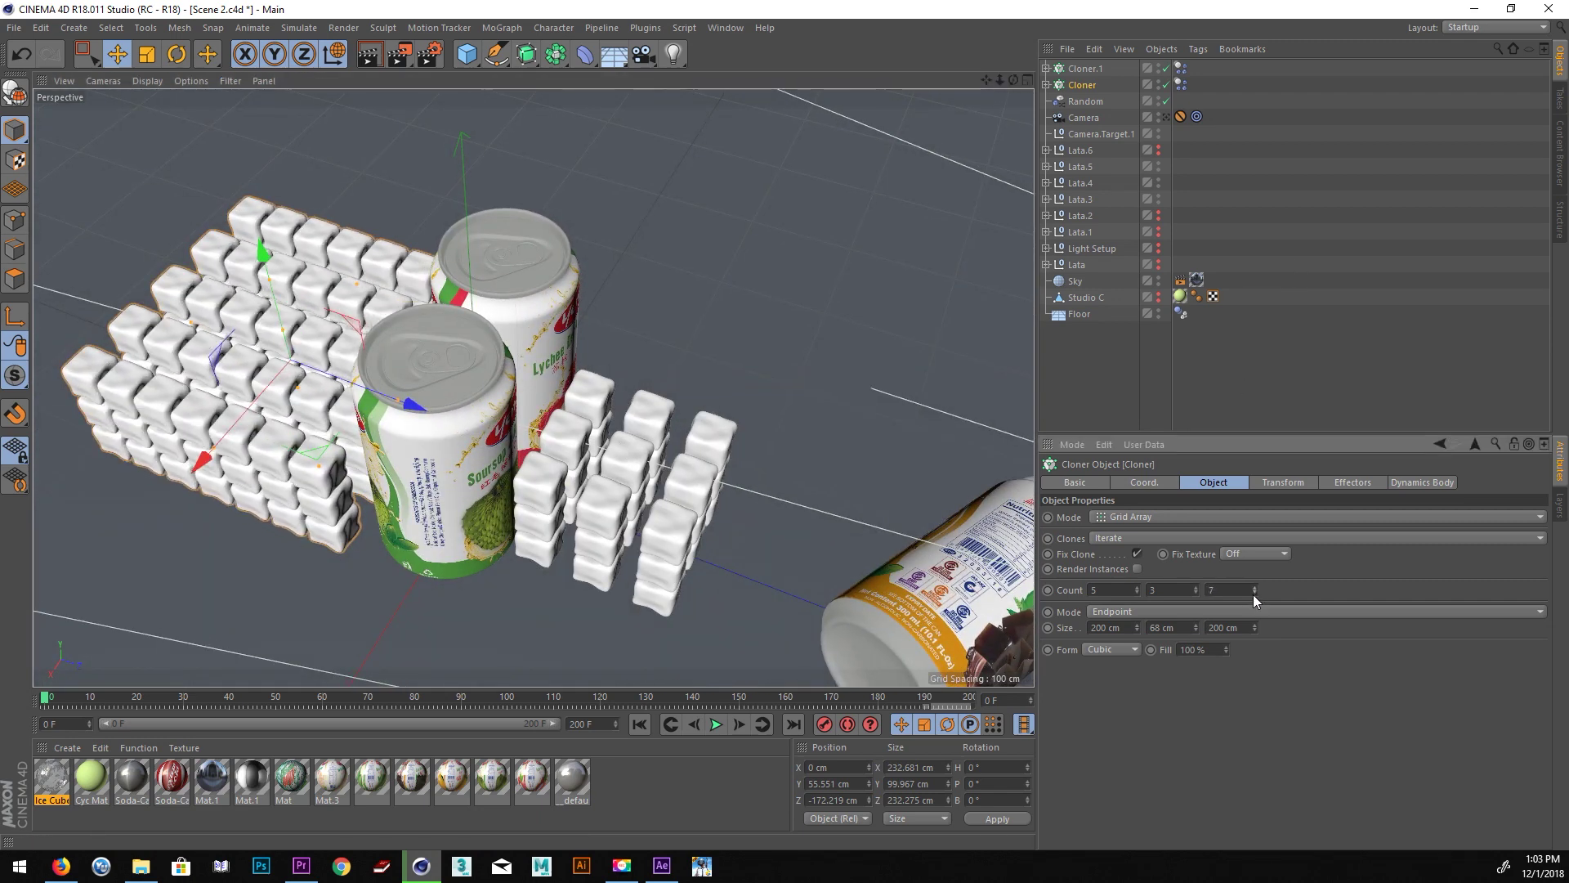
left_click(1255, 593)
left_click(1255, 593)
left_click_drag(1256, 624, 1055, 549)
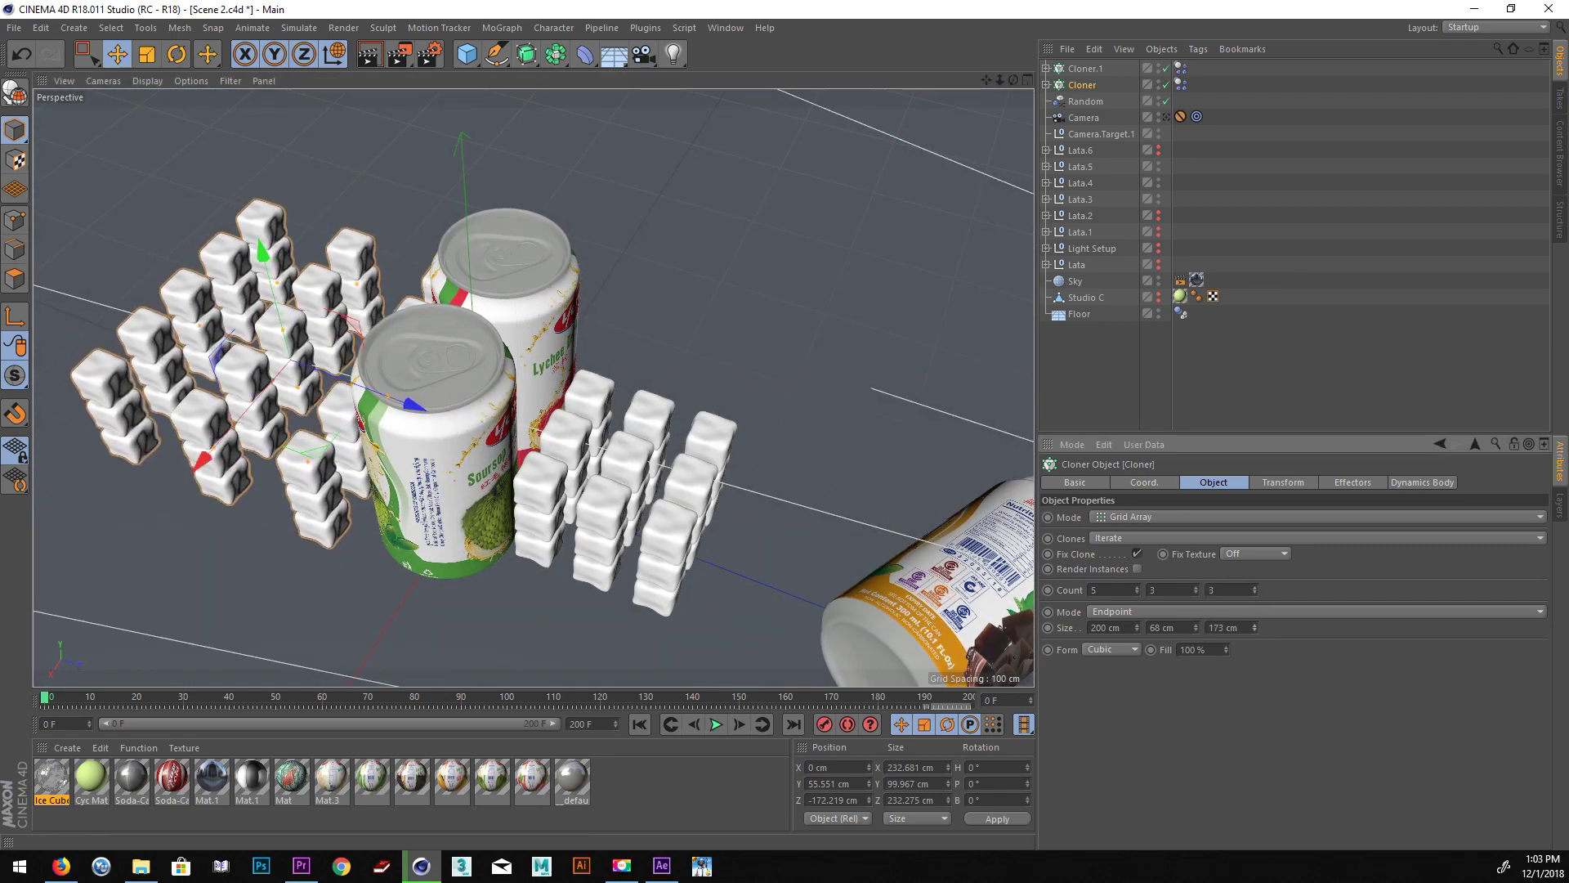
mouse_move(402, 404)
left_mouse_down()
mouse_move(446, 435)
mouse_move(433, 464)
left_mouse_up()
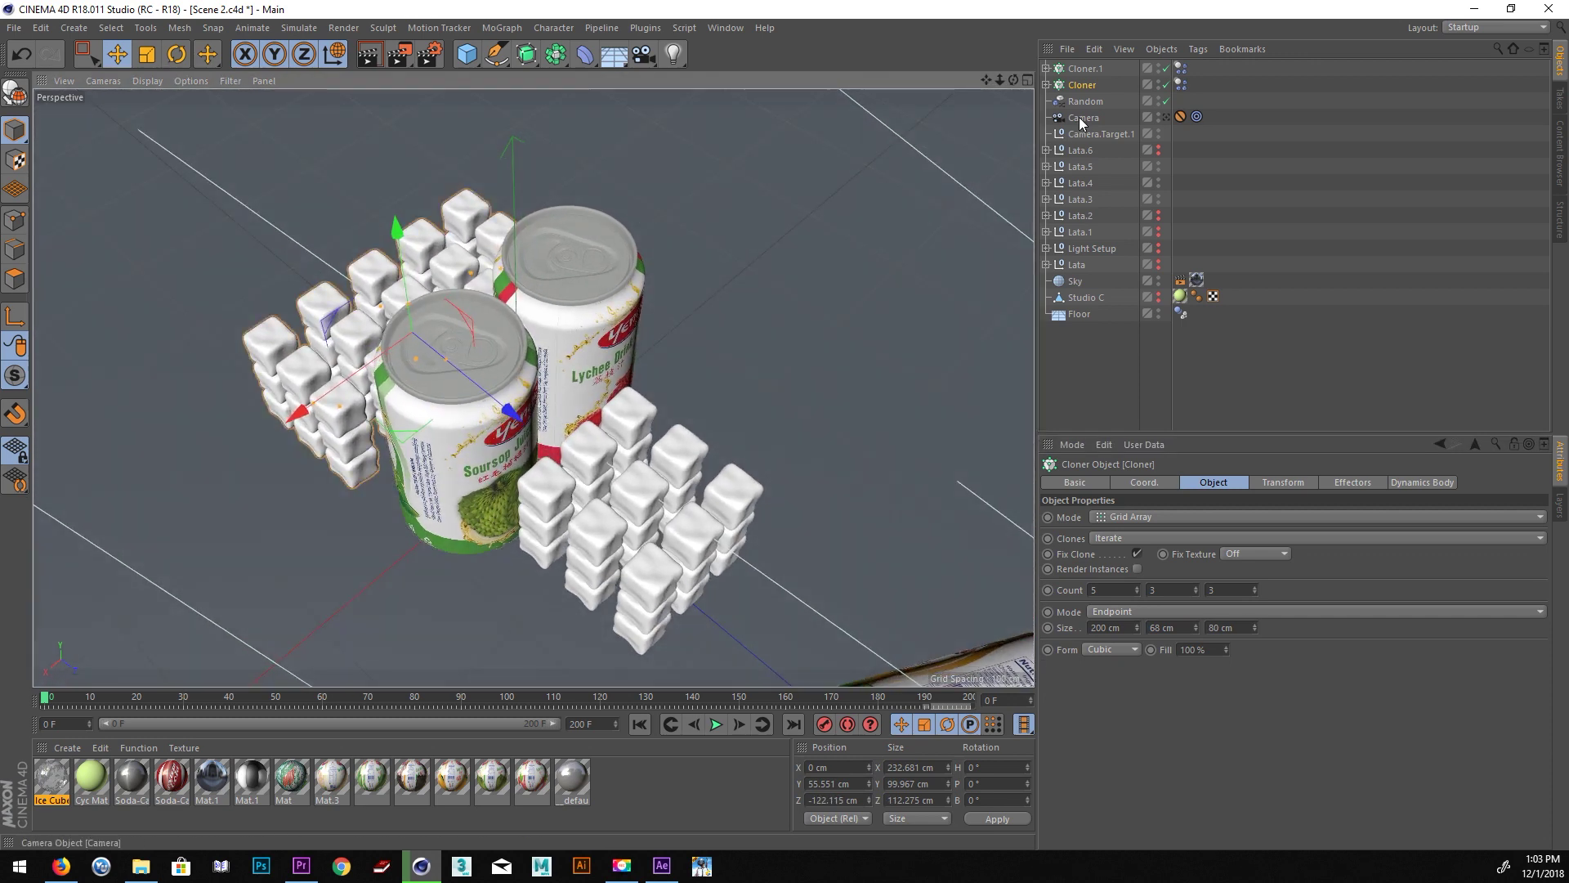
Copy the Cloner as Cloner.2 at the cans' lower left, keeping Grid Array after trying other modes.
key("ctrl+c")
key("ctrl+v")
left_click_drag(306, 415, 188, 654)
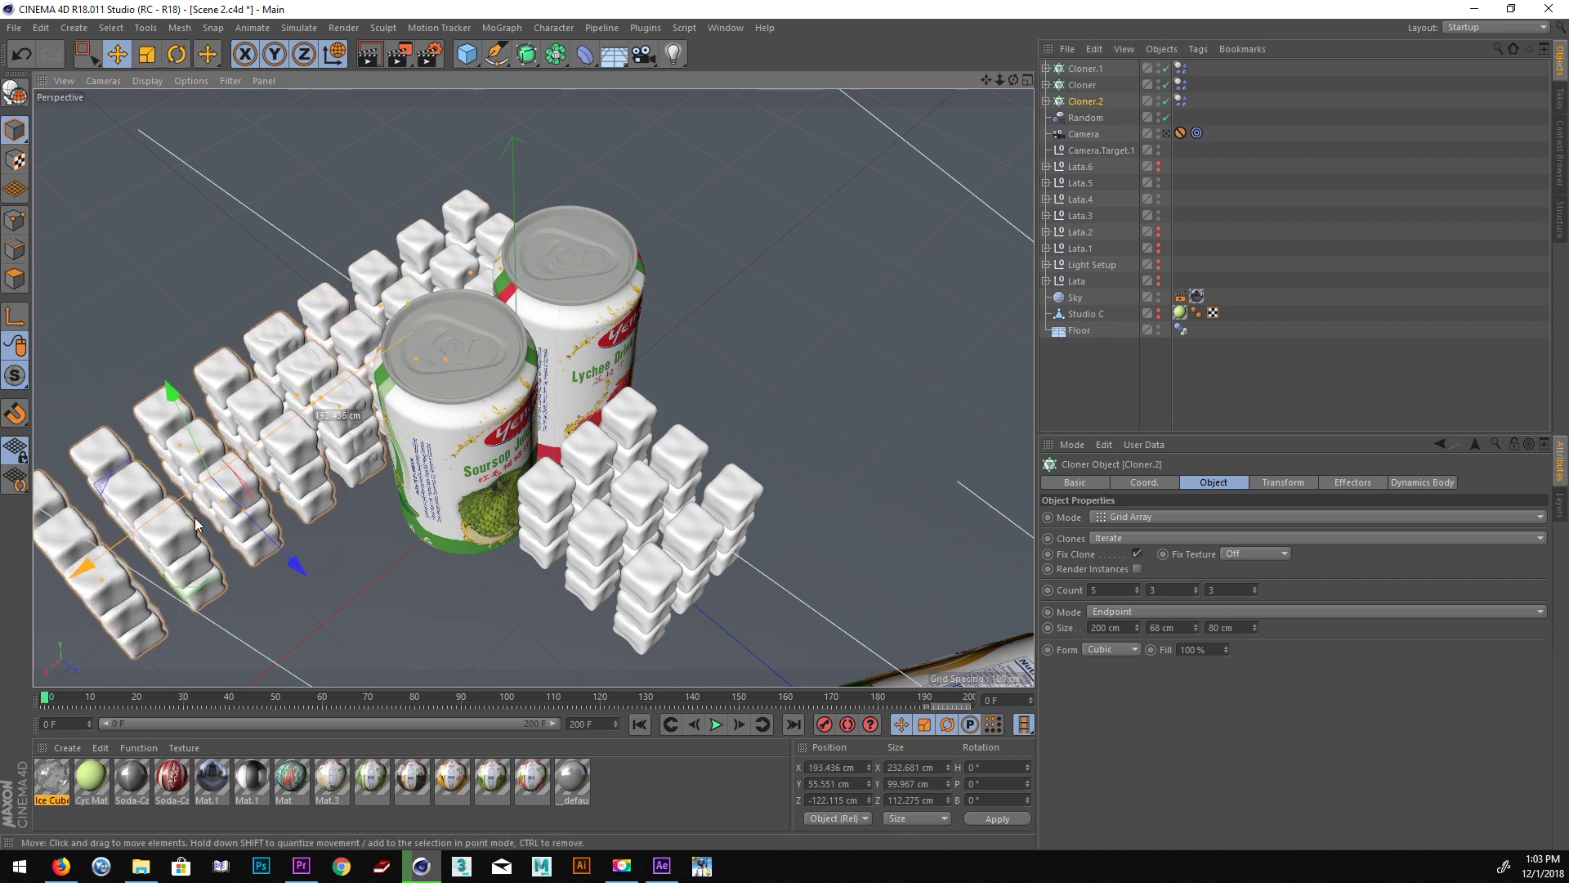
left_click(1142, 516)
left_click(1133, 565)
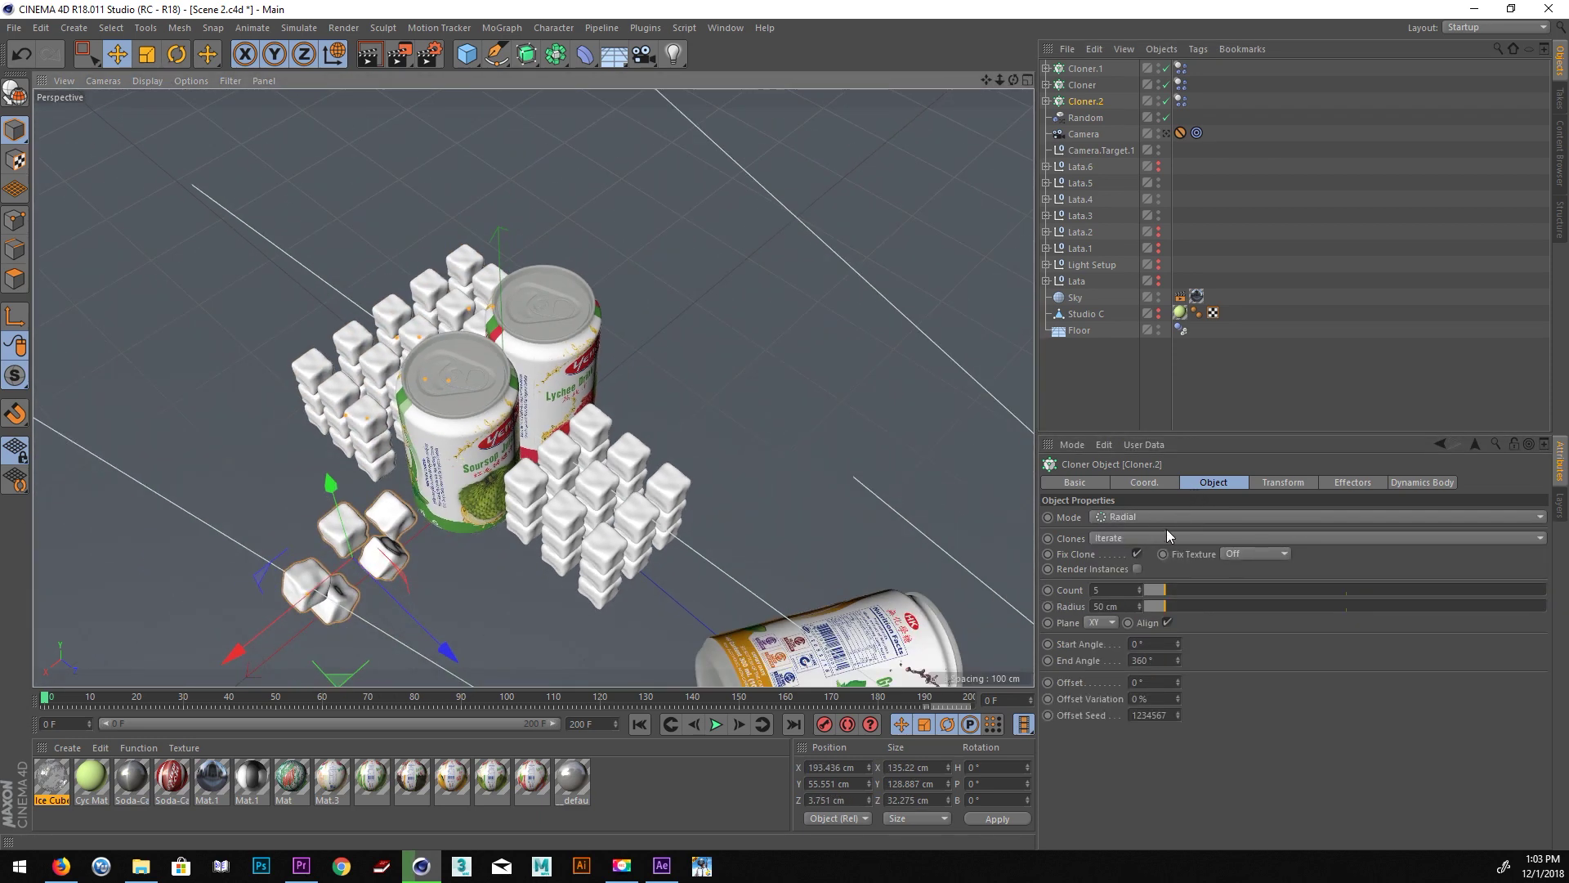
left_click(1141, 537)
left_click(1136, 601)
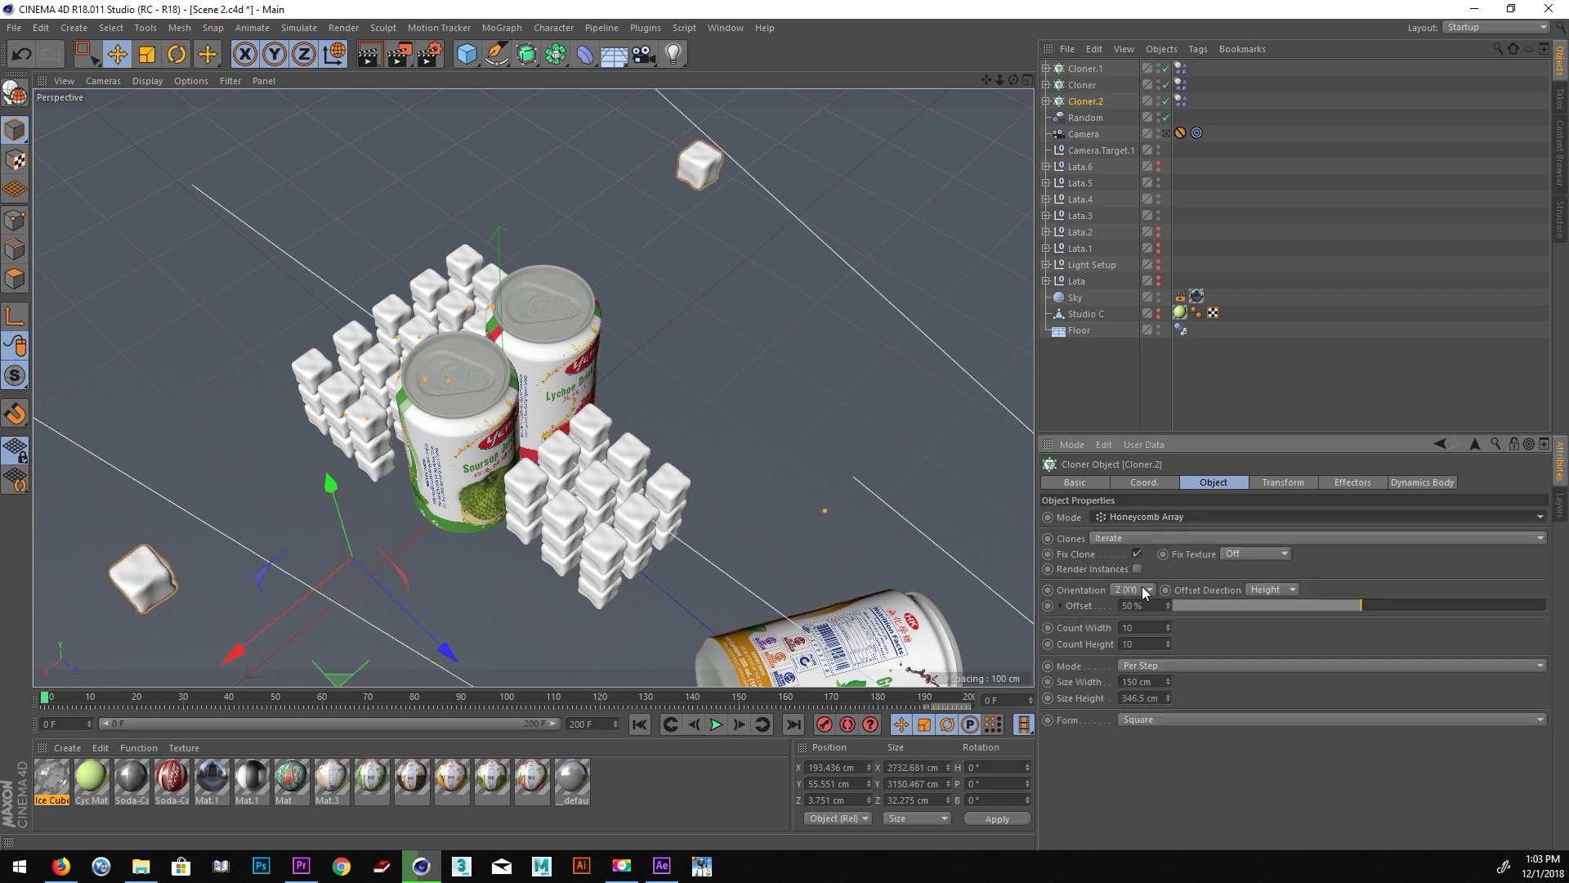
left_click(1141, 516)
left_click(1117, 583)
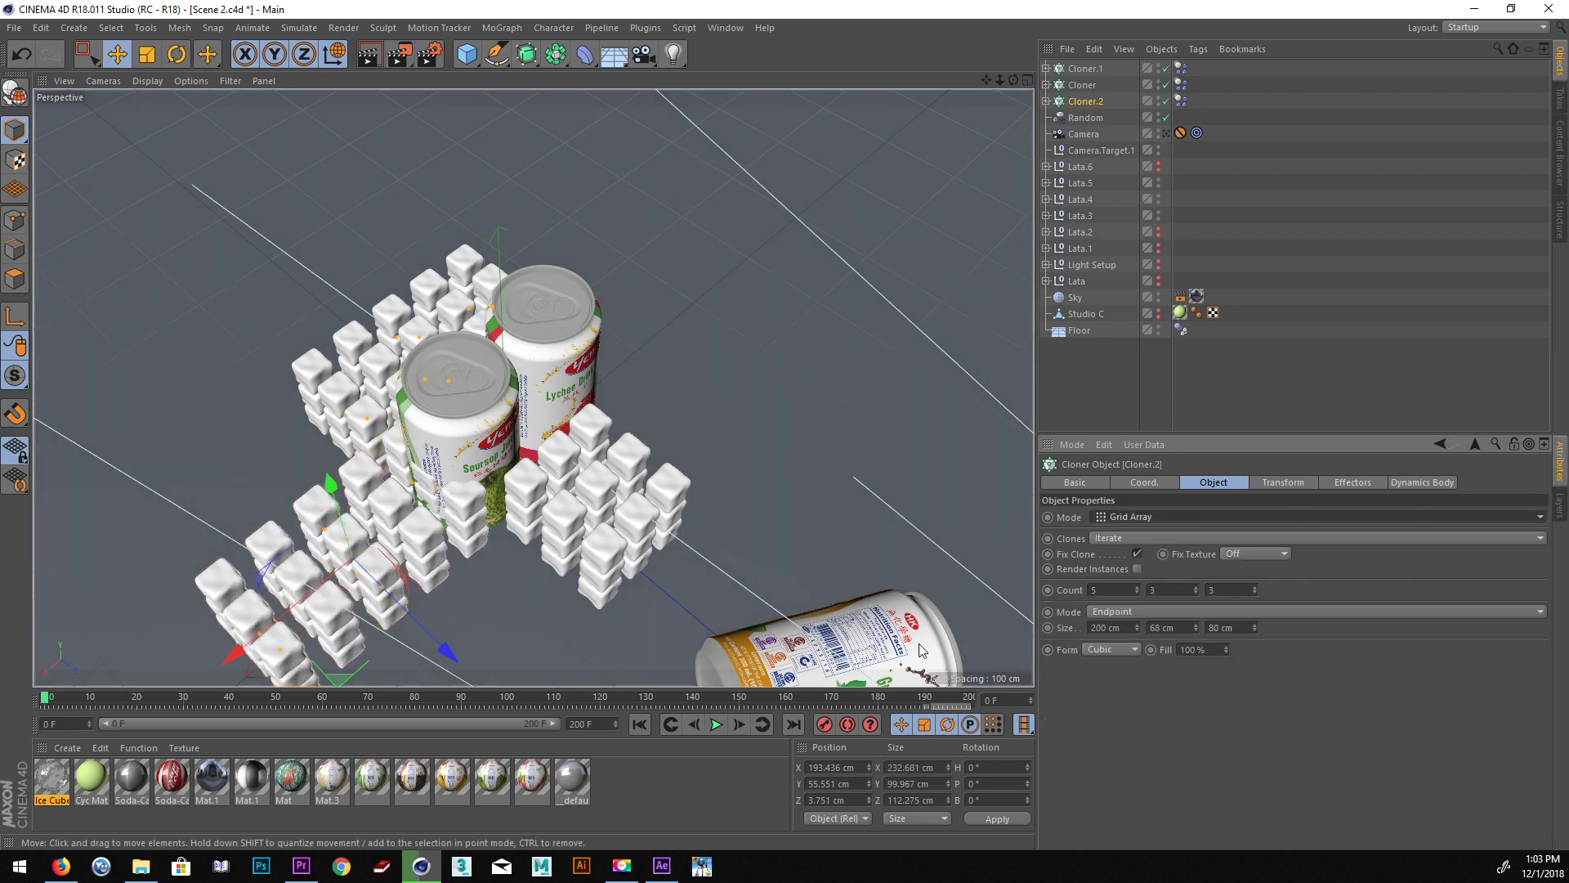
Set Cloner.2's Count X to 3, then duplicate it as Cloner.3 to the cans' right.
left_click_drag(1141, 594, 1137, 654)
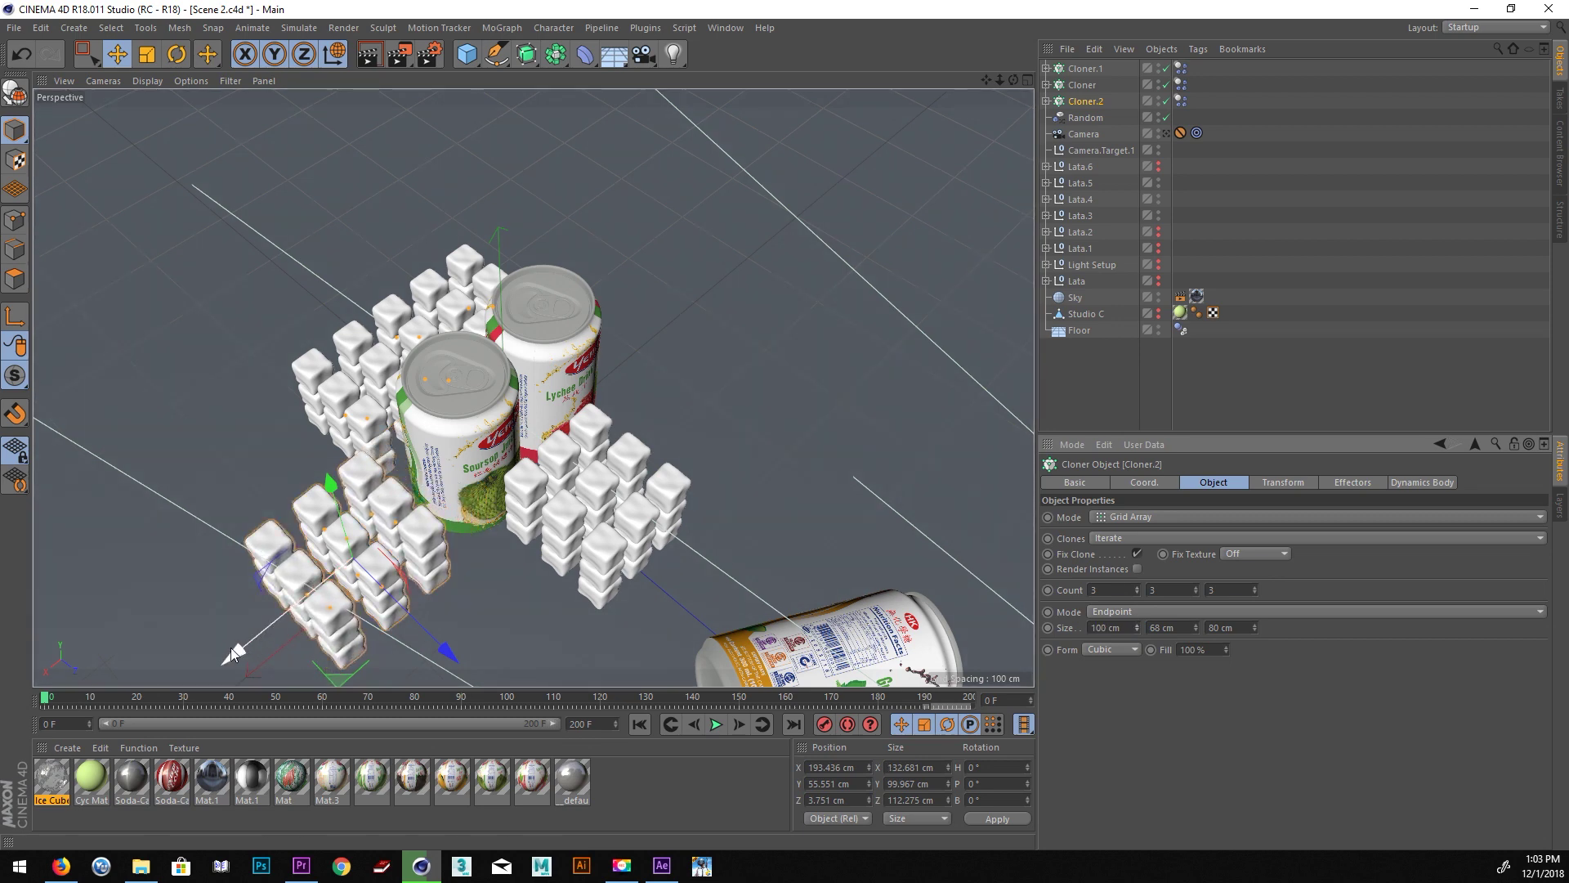
left_click_drag(234, 652, 278, 646)
left_click_drag(1098, 104, 1096, 112, "ctrl")
mouse_move(242, 639)
left_mouse_down()
mouse_move(716, 434)
mouse_move(763, 476)
left_mouse_up()
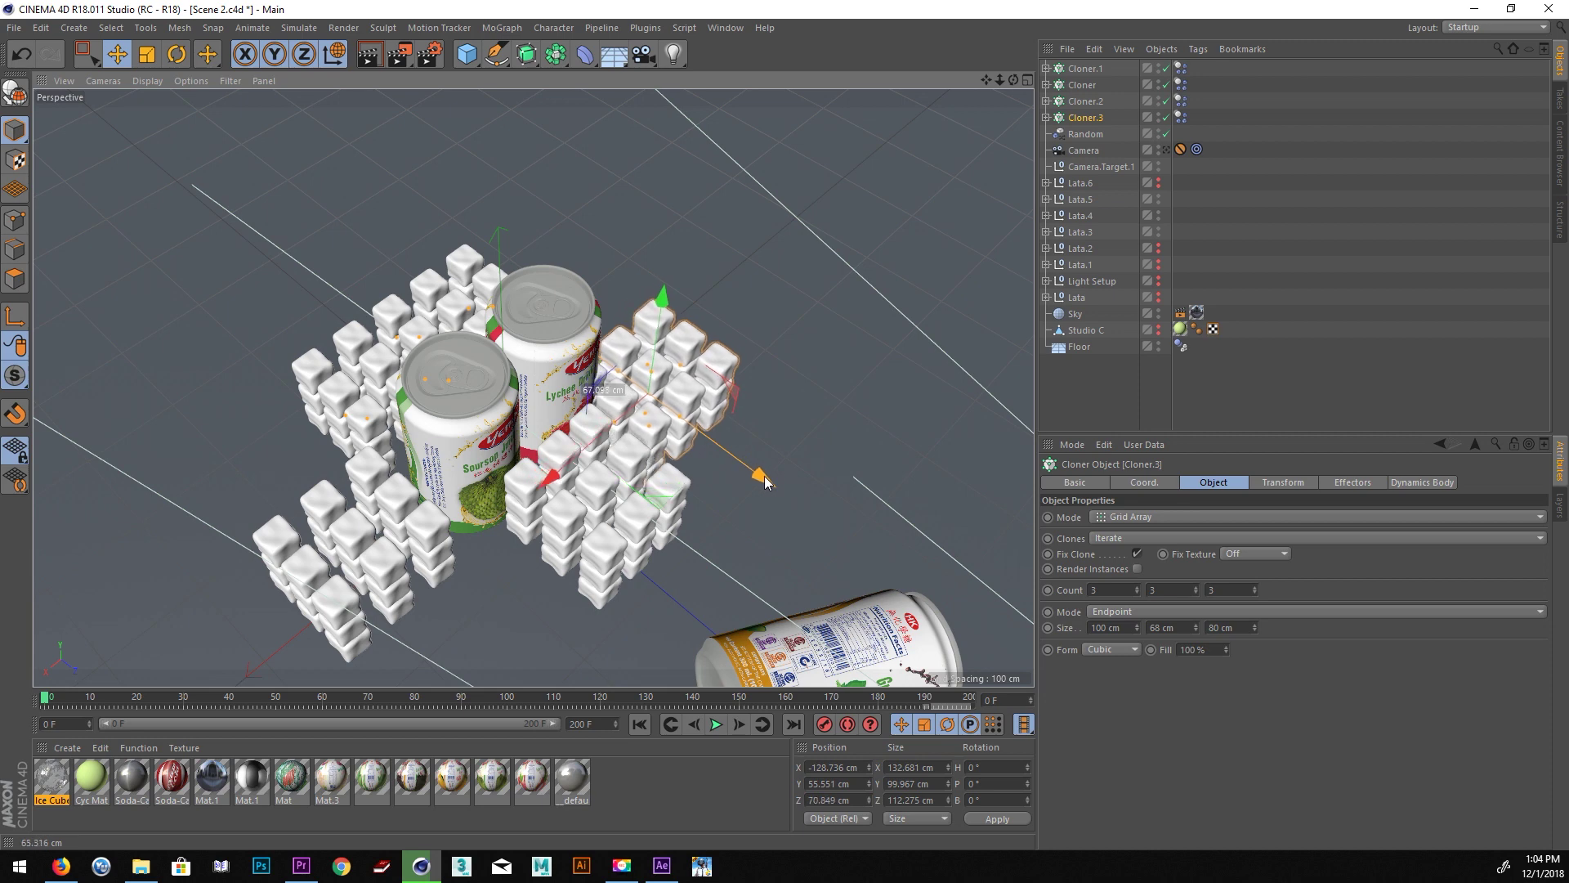
left_click_drag(621, 425, 570, 464)
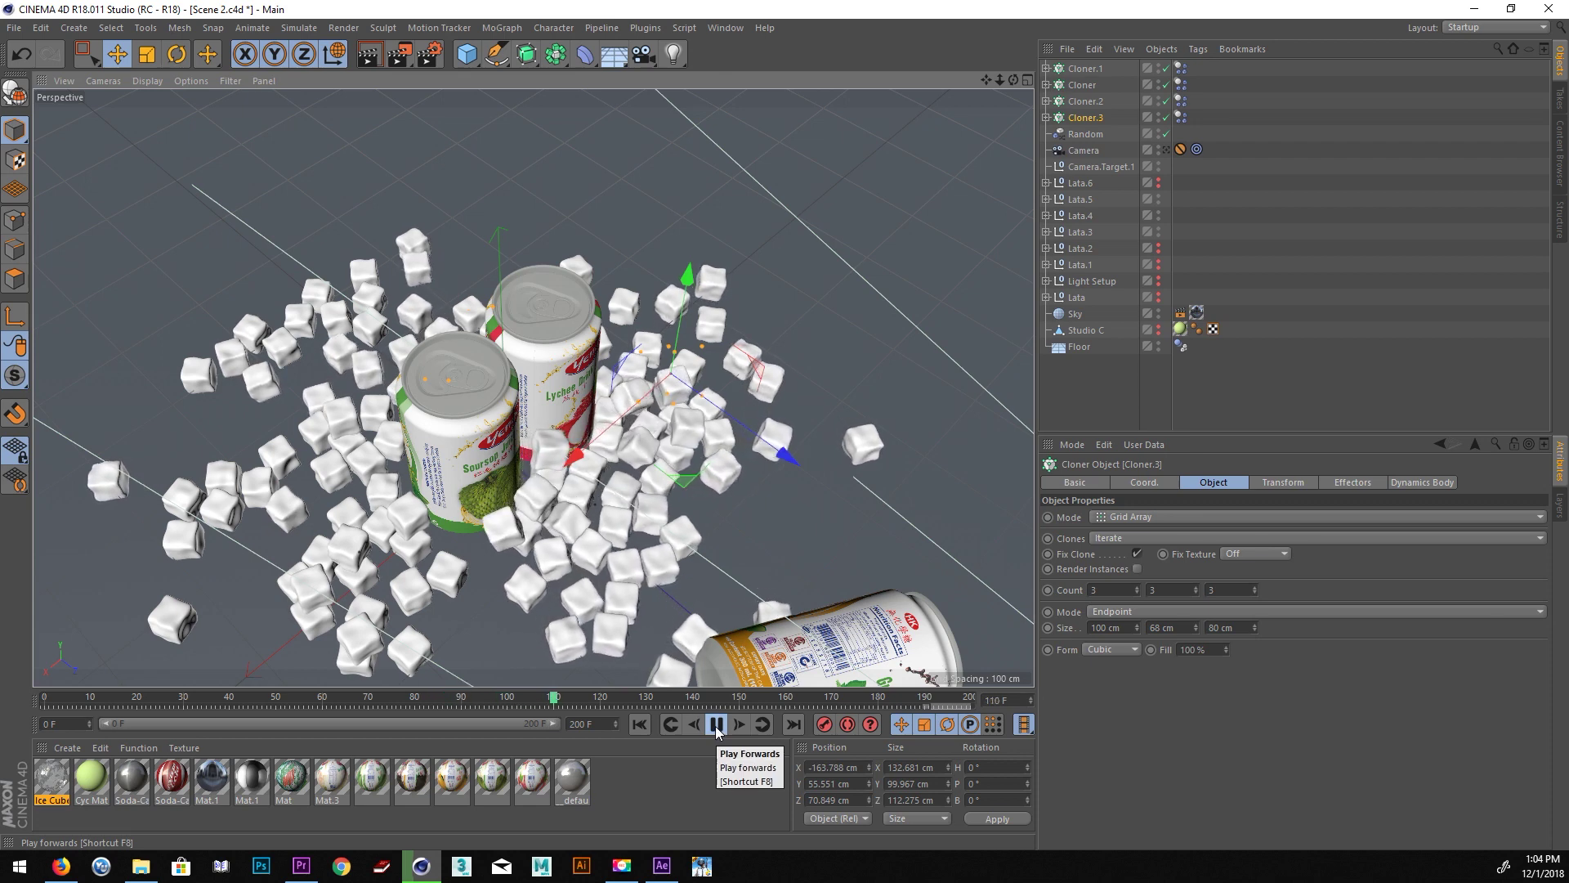
Stop the simulation and delete the Random effector.
left_click(716, 725)
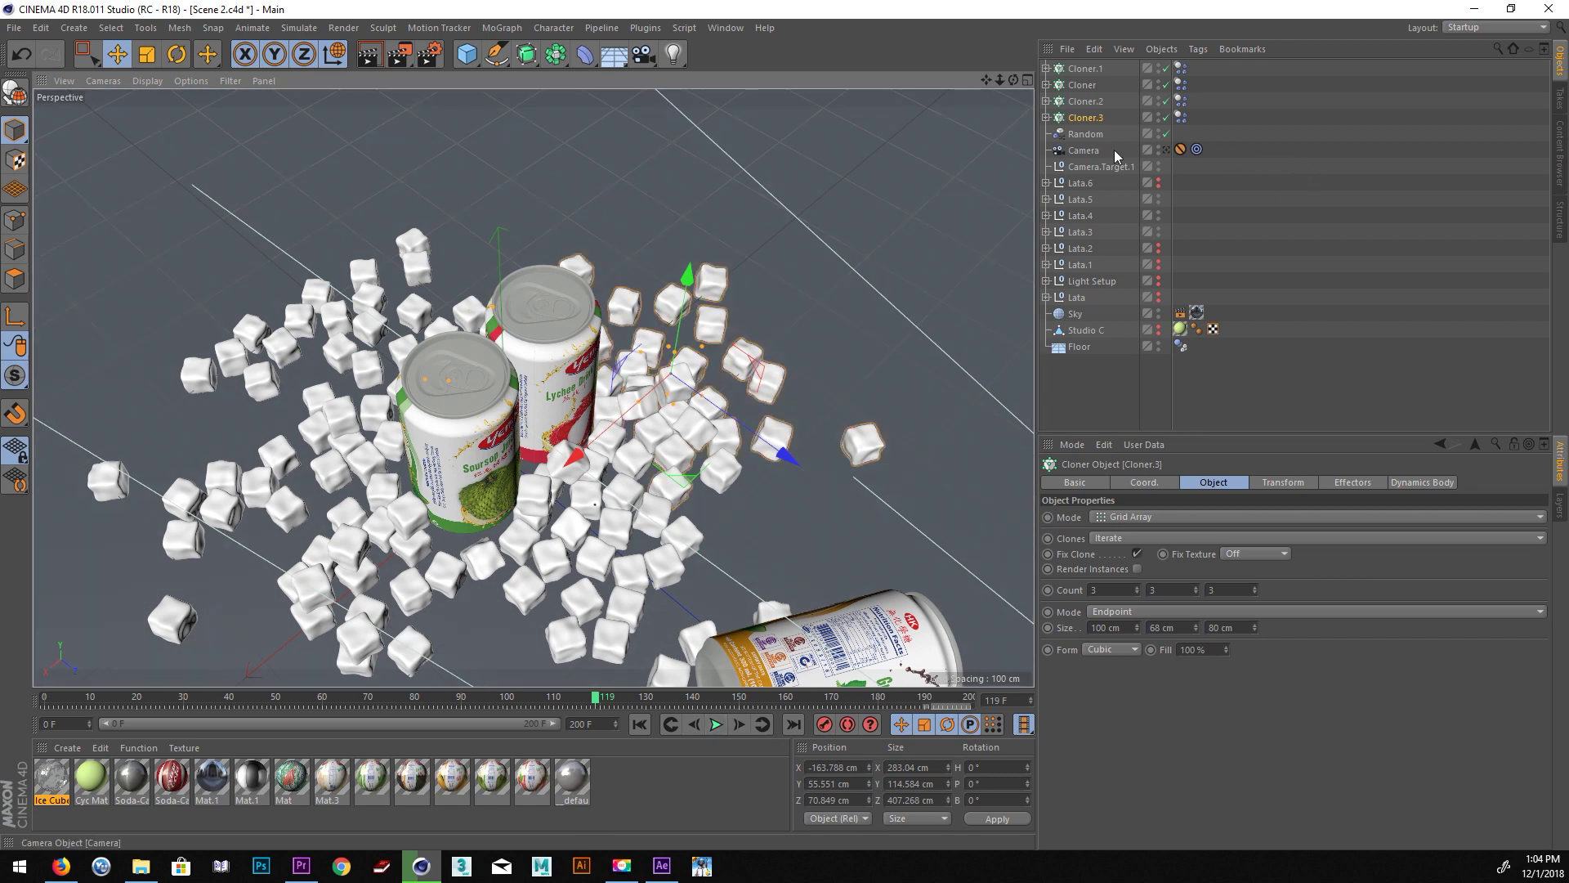
left_click(1085, 135)
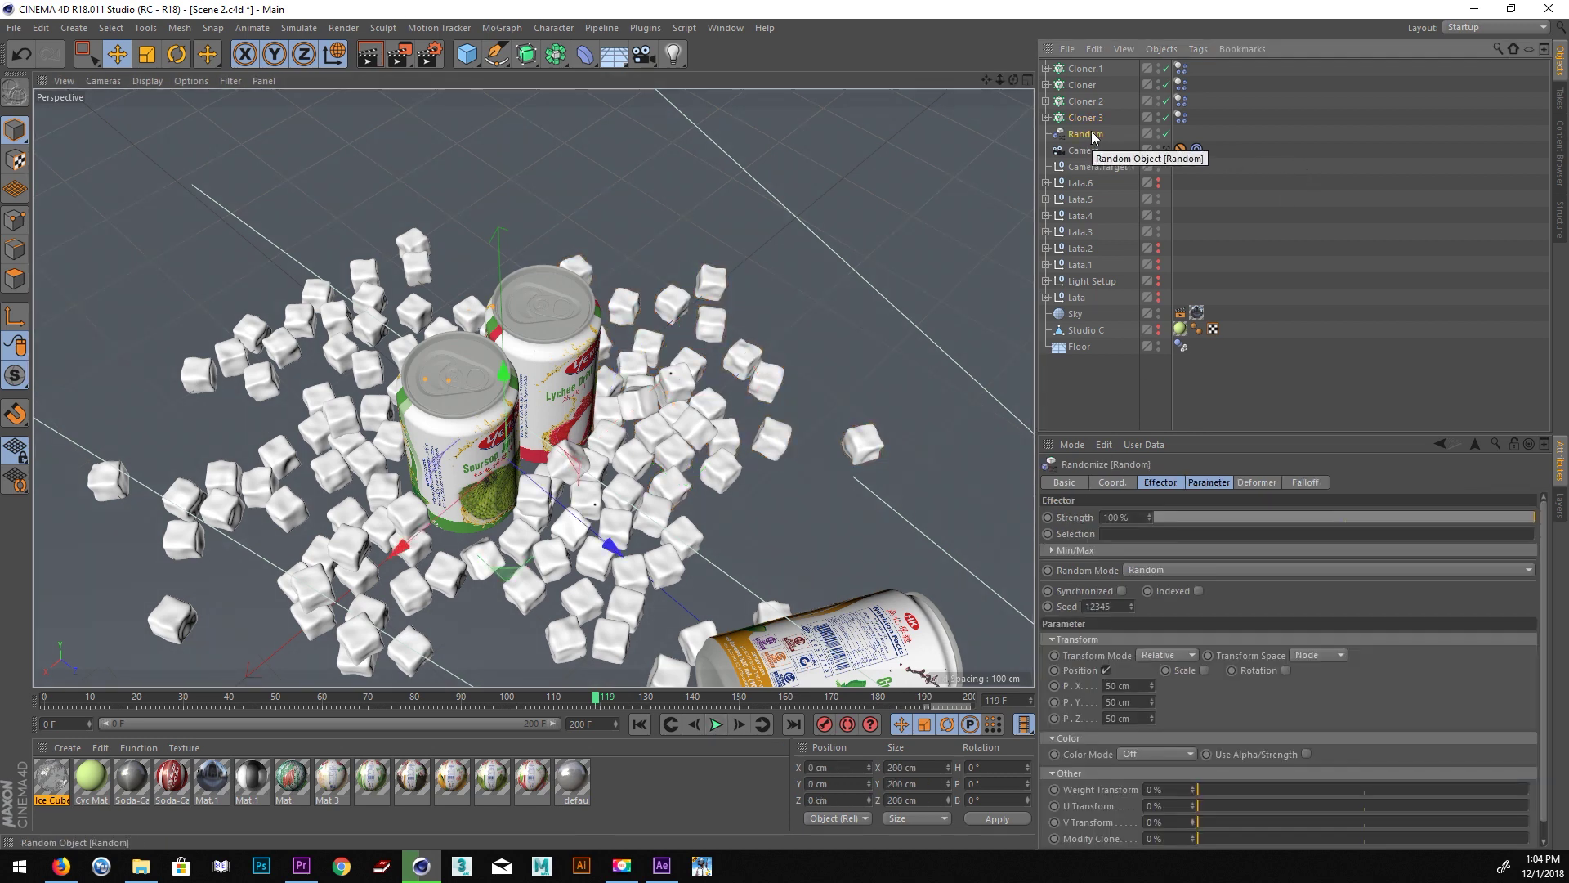
key("Delete")
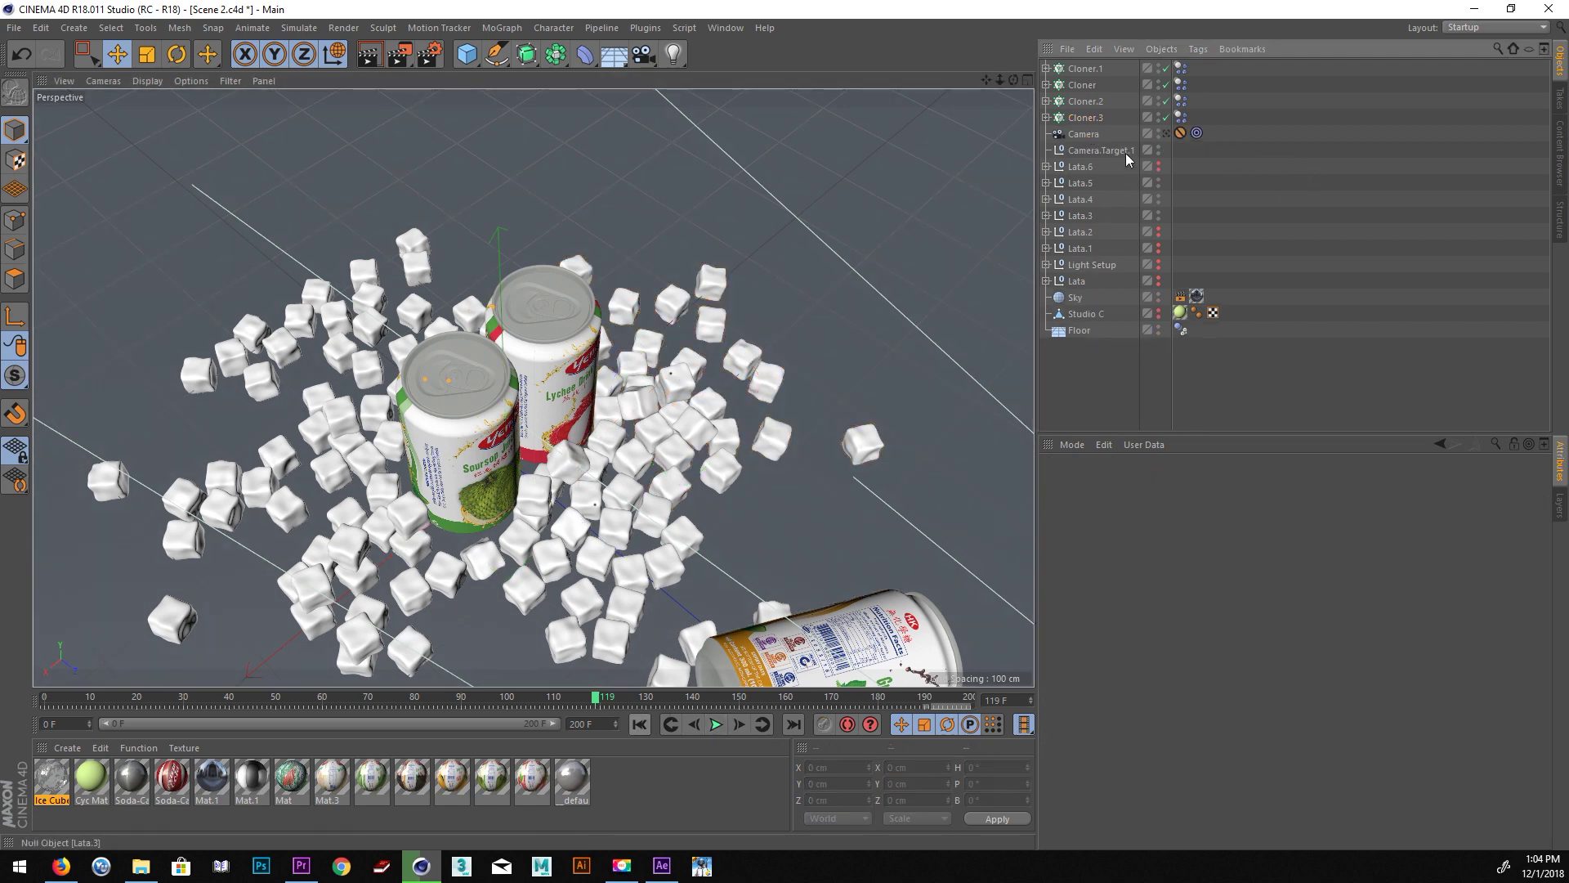
Select the four ice-cube cloners and orbit to a low side view of the cans.
left_click(1084, 68)
left_click(1085, 118, "shift")
left_click(502, 28)
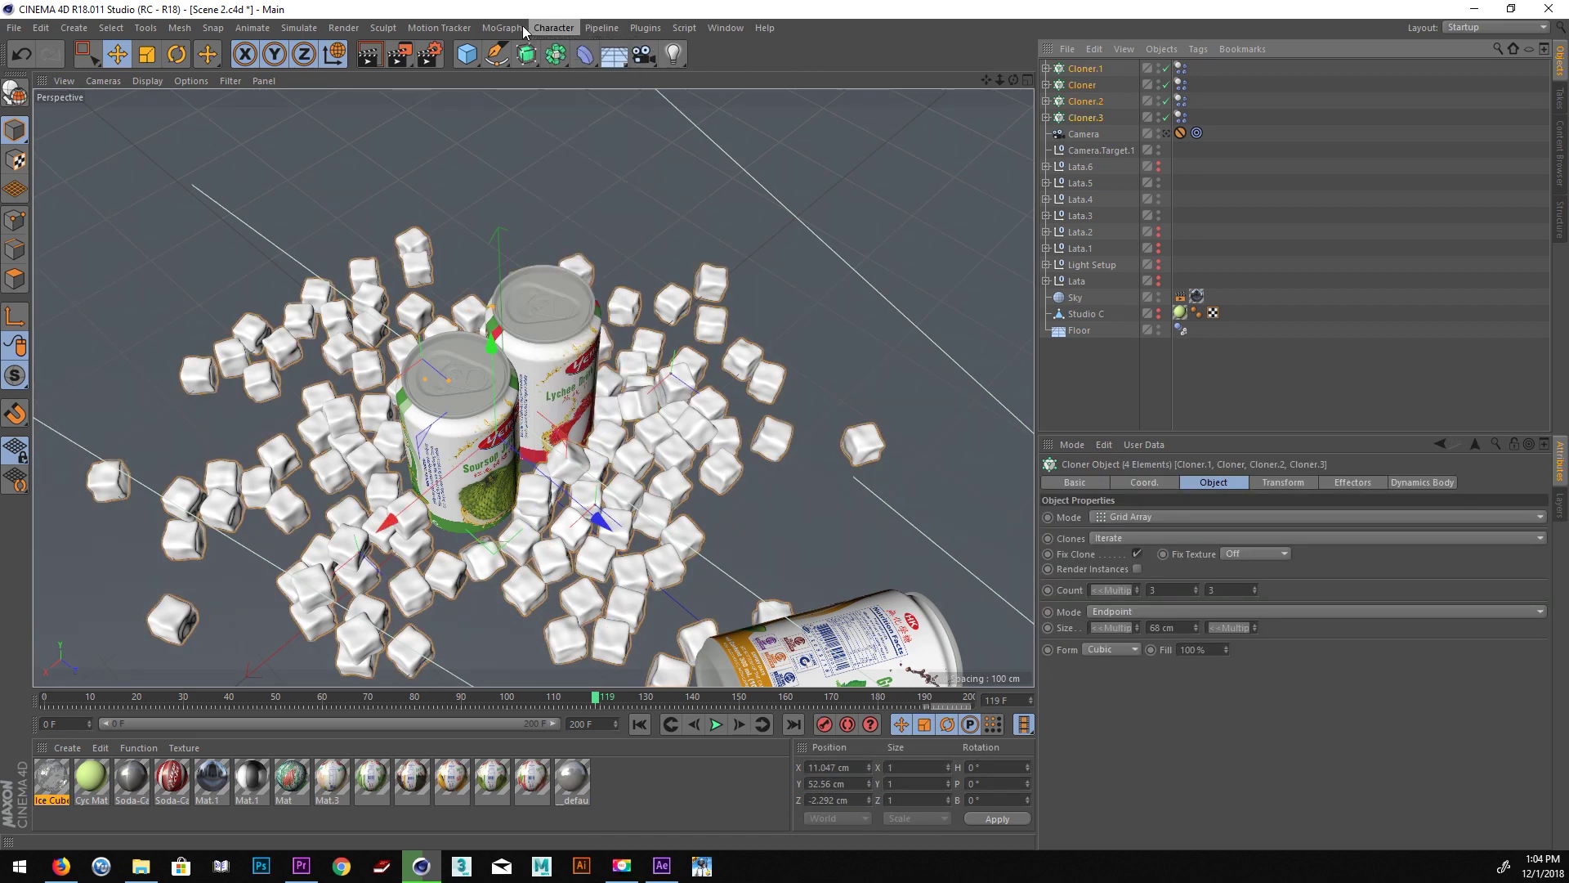
left_click(639, 725)
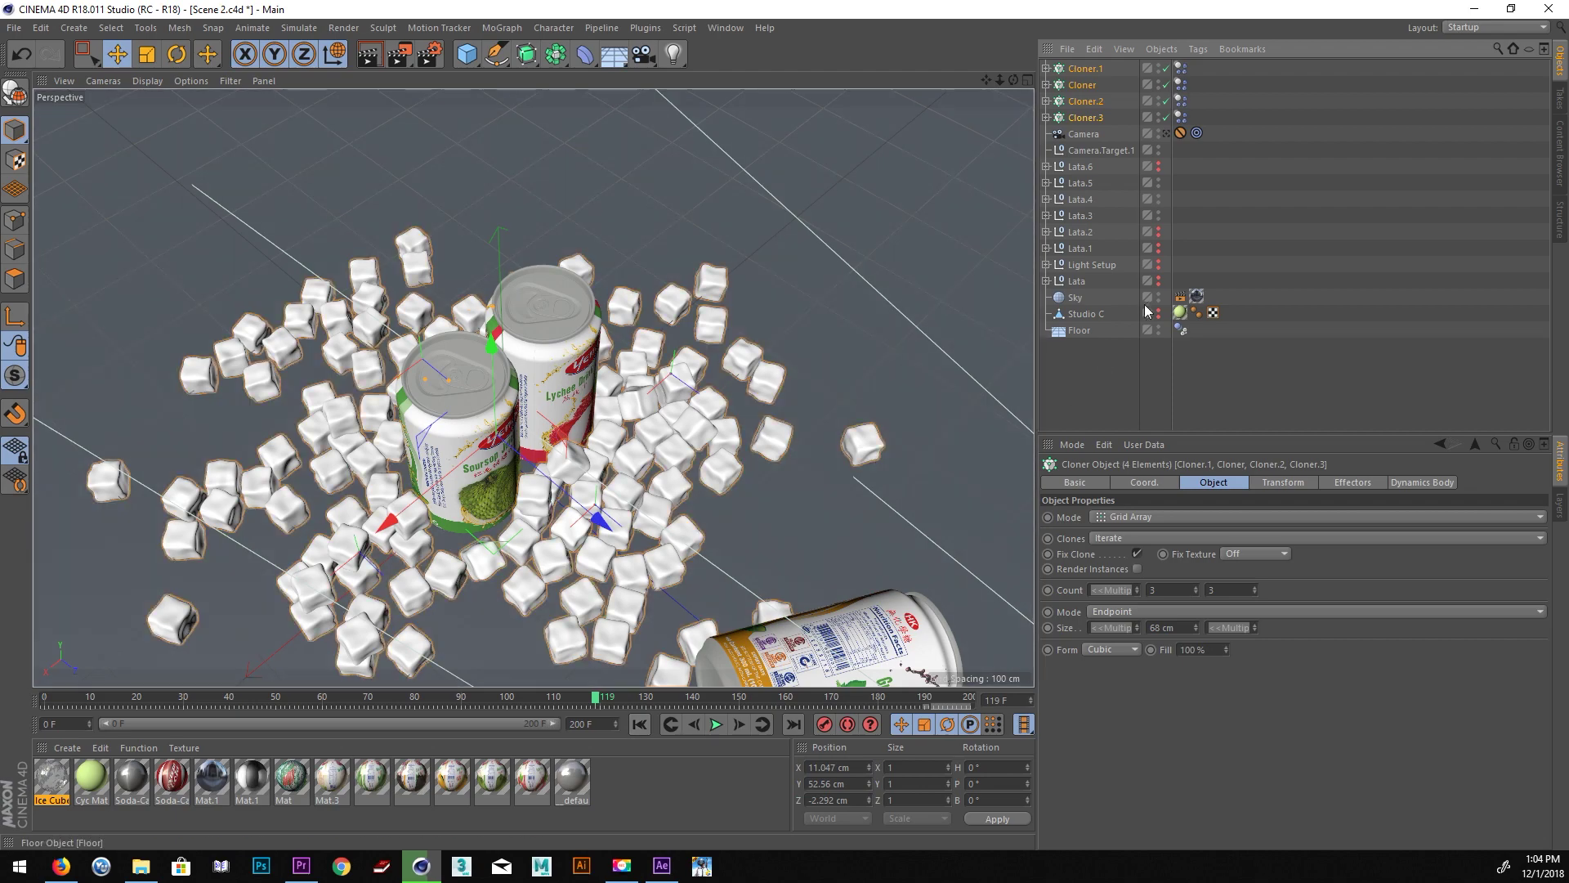
left_click_drag(523, 360, 529, 458, "alt")
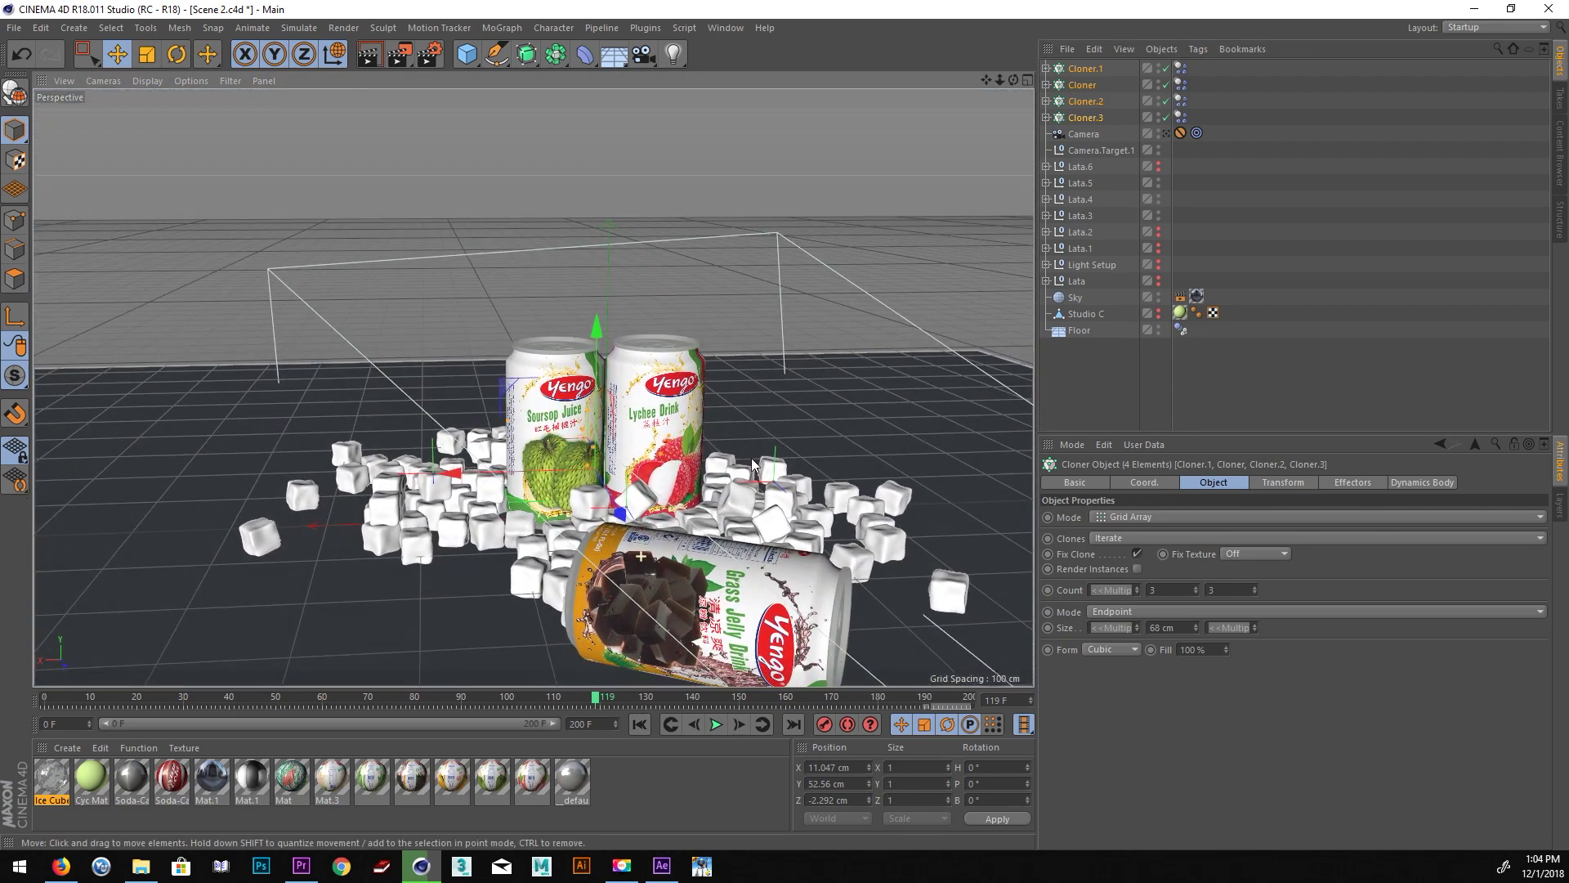
Replay the ice-cube drop through the scene camera, then stop it and rewind to frame 0.
left_click(1164, 133)
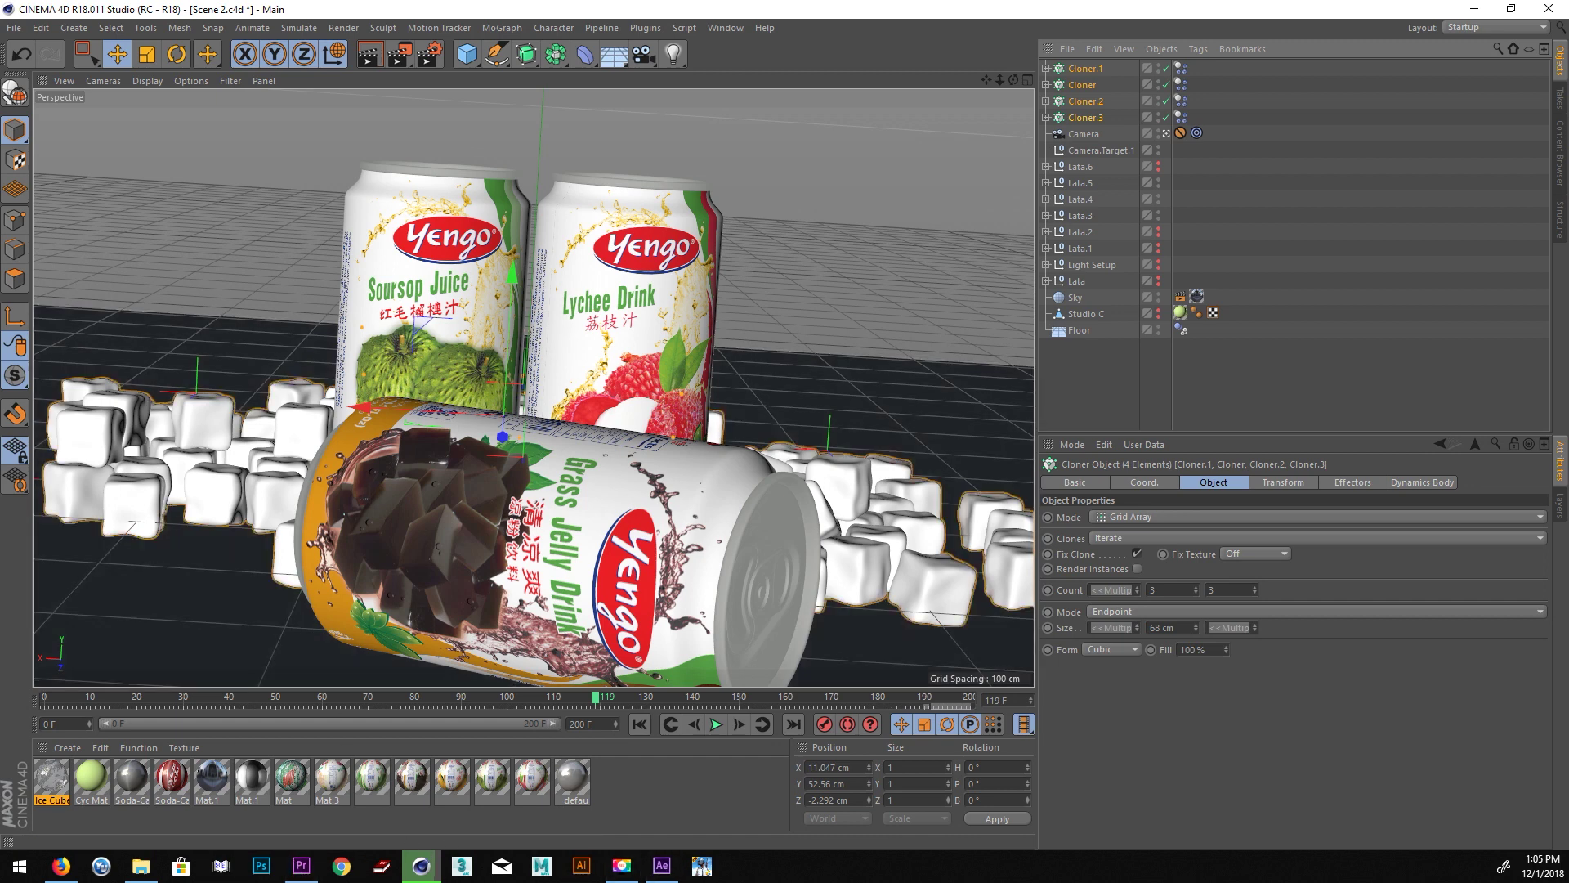
left_click(300, 865)
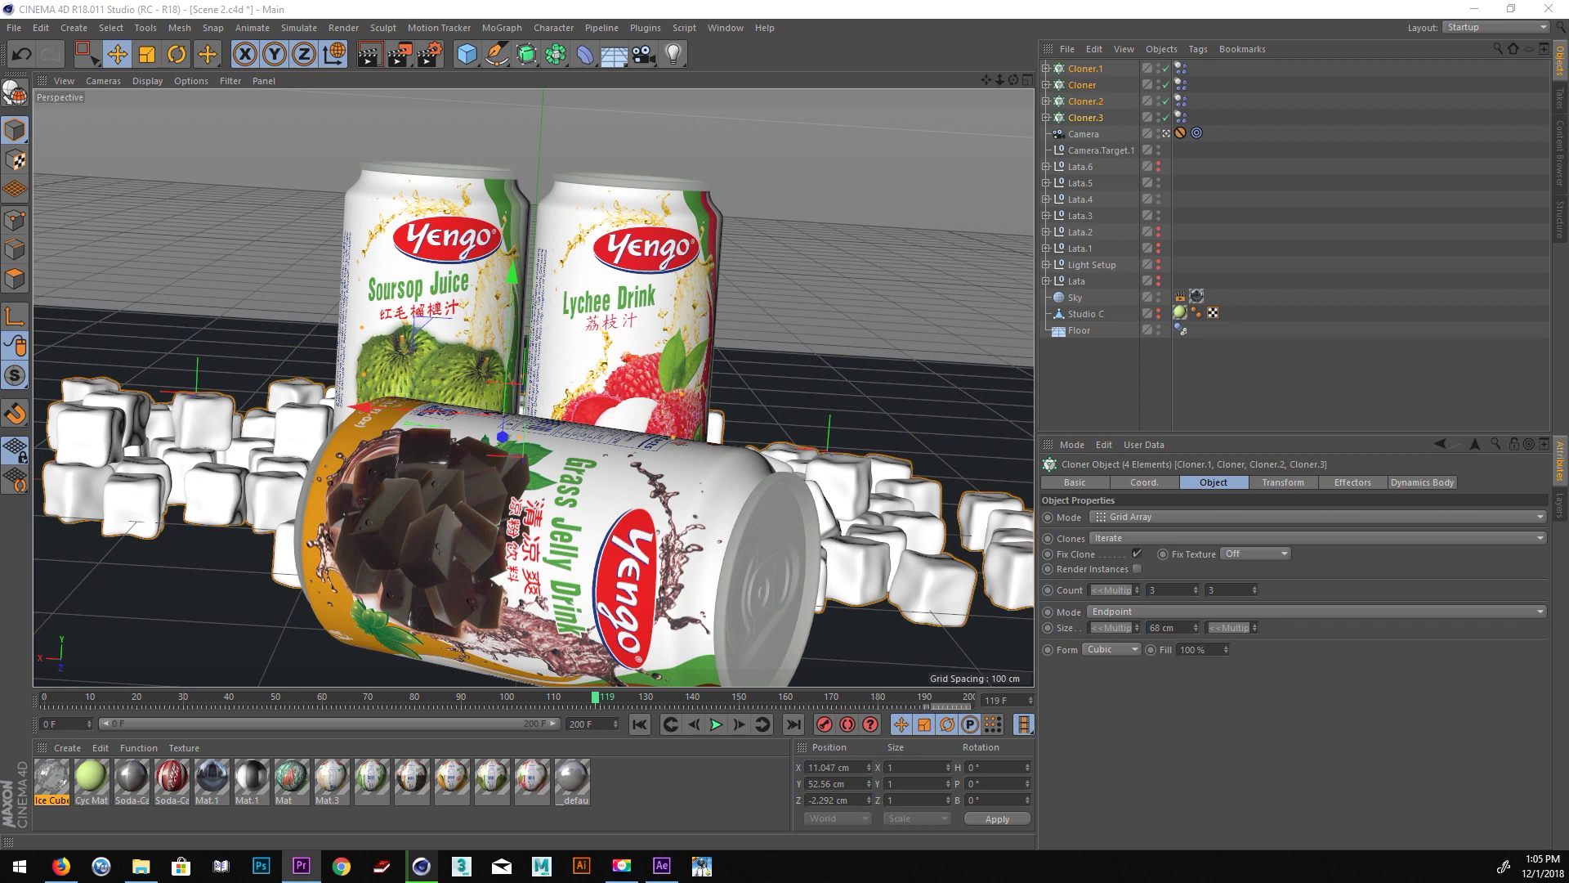
left_click(996, 732)
left_click(639, 726)
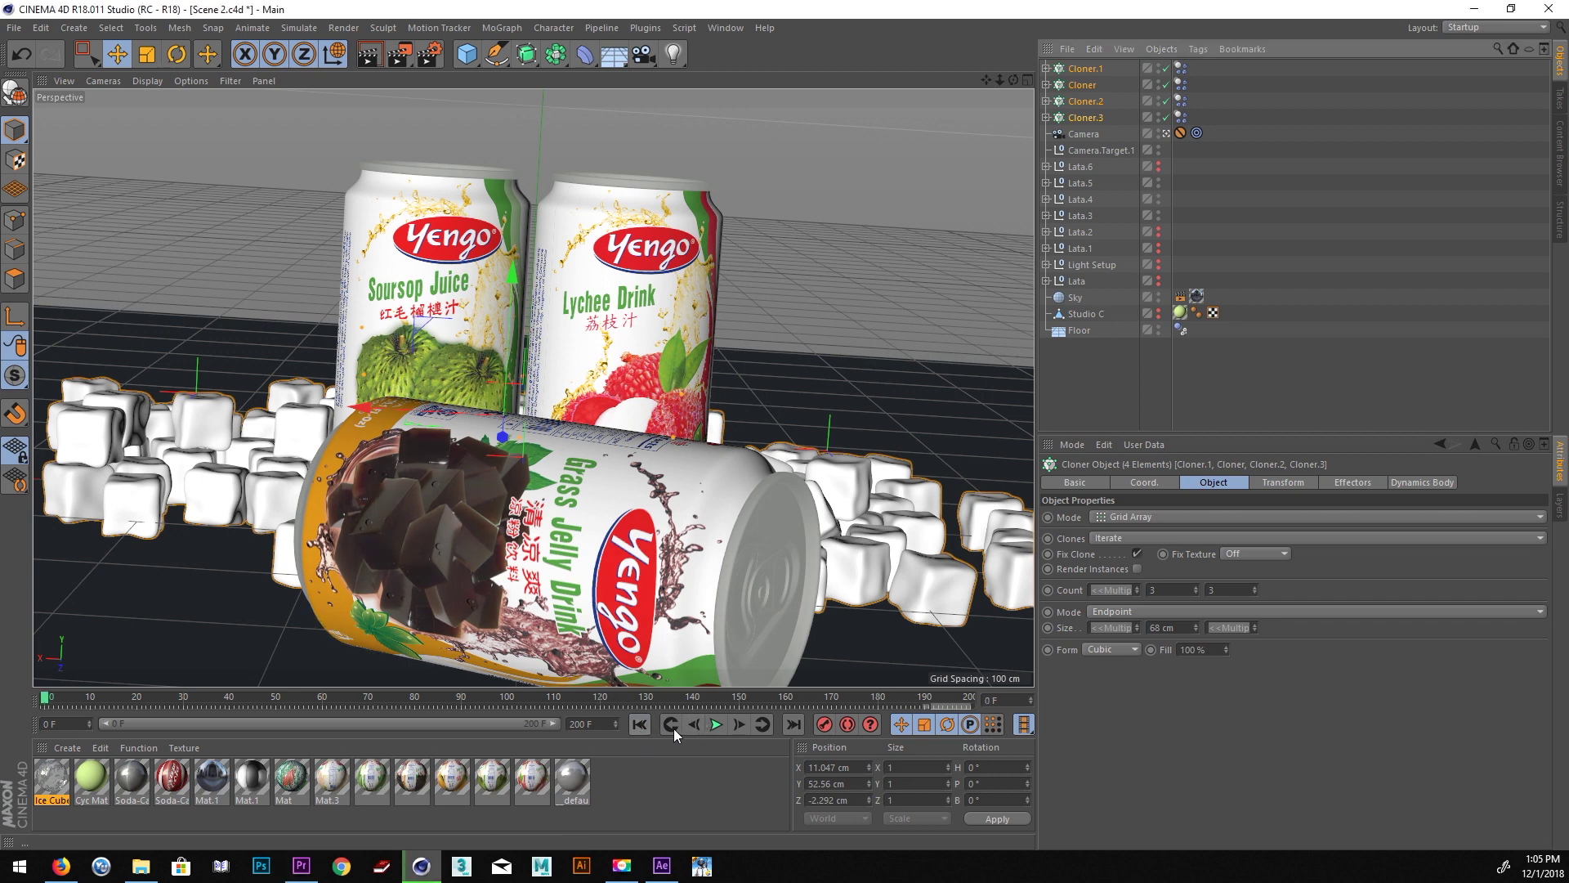
left_click(716, 725)
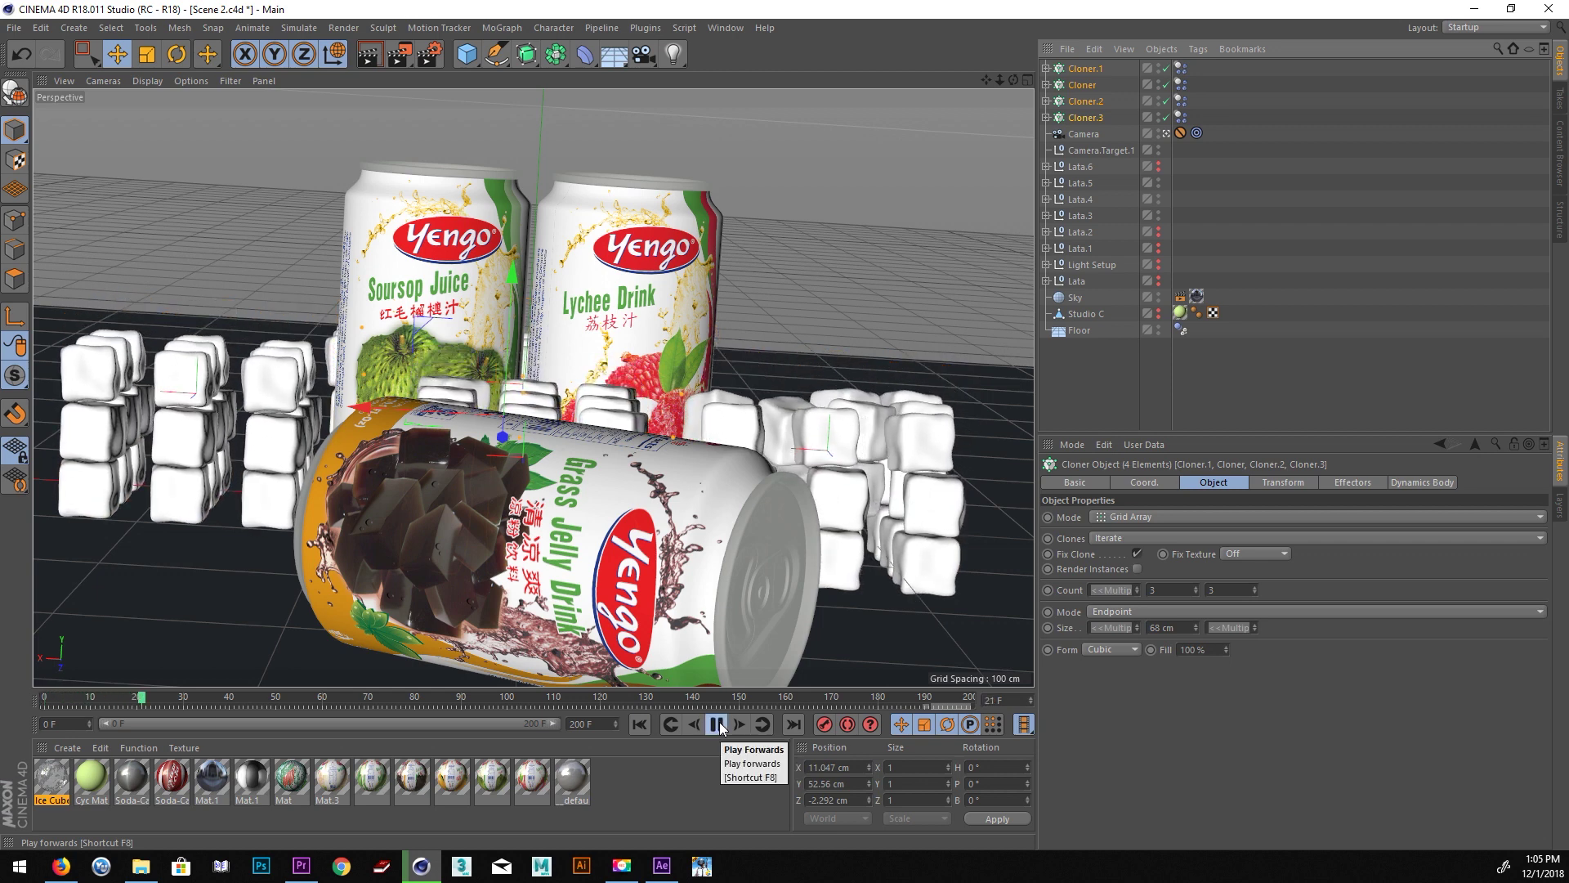
left_click(717, 724)
left_click(640, 725)
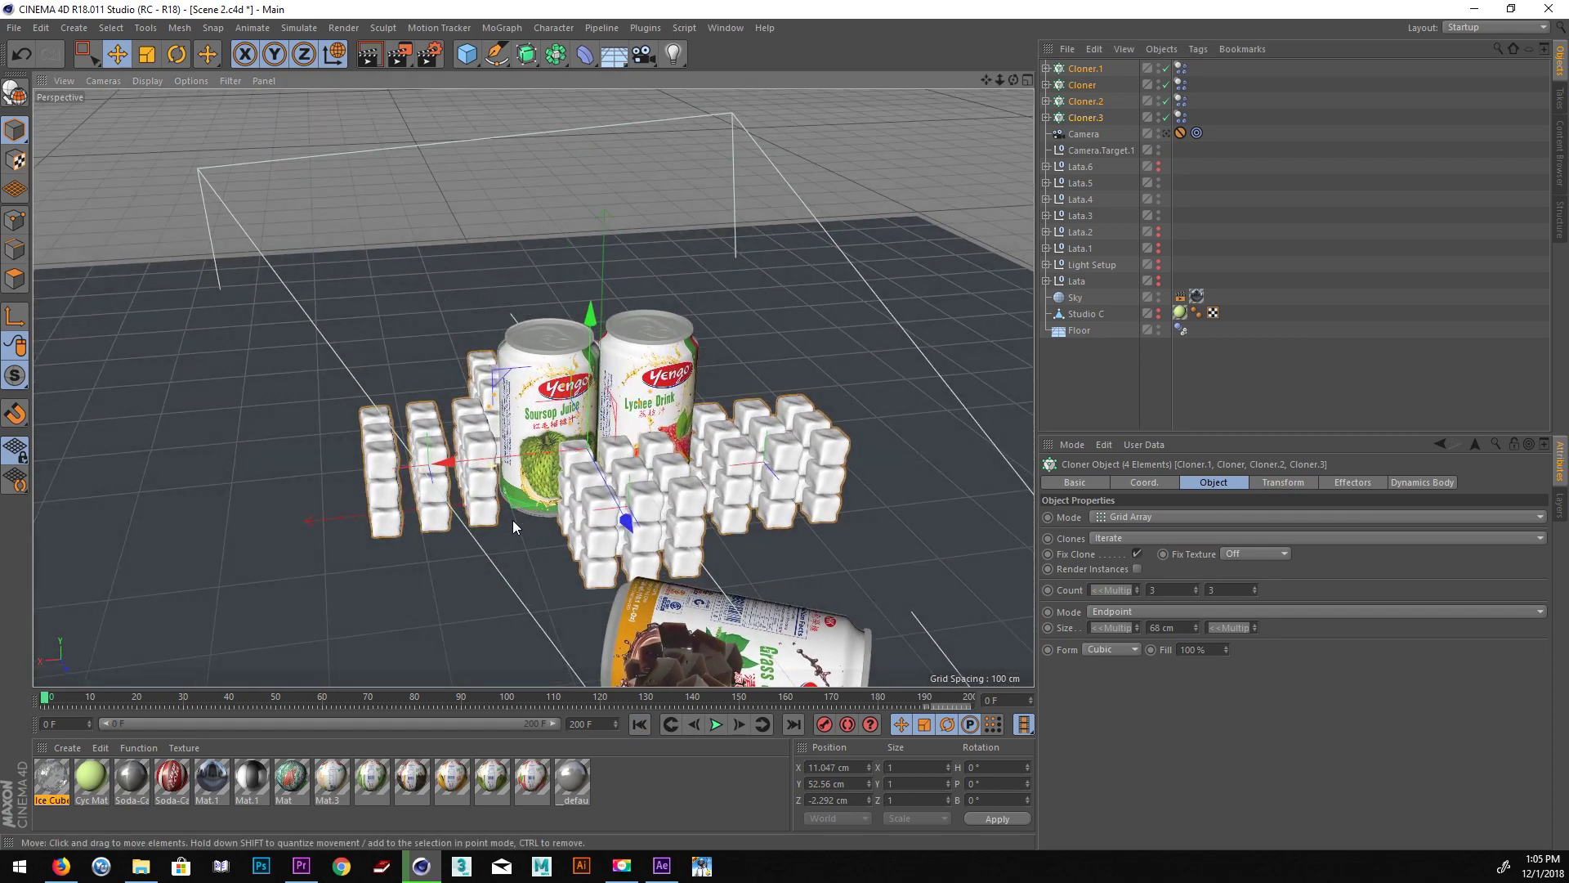
Set Cloner.2's Dynamics Body collision shape to Ellipsoid.
mouse_move(512, 520)
left_mouse_down("alt")
mouse_move(759, 494)
mouse_move(487, 426)
left_mouse_up("alt")
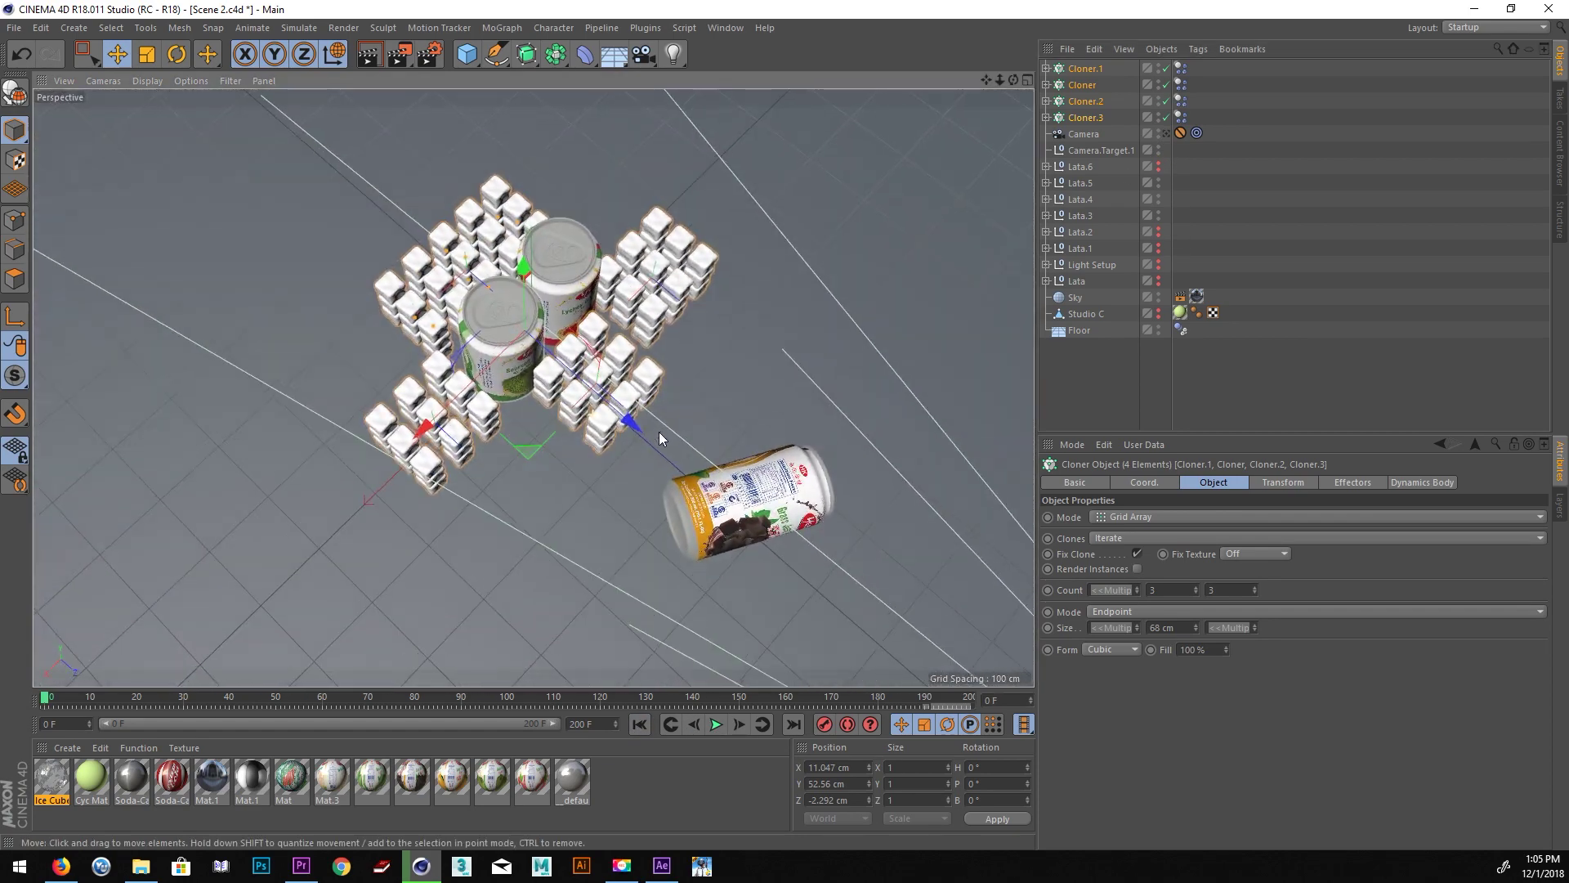
left_click(487, 426)
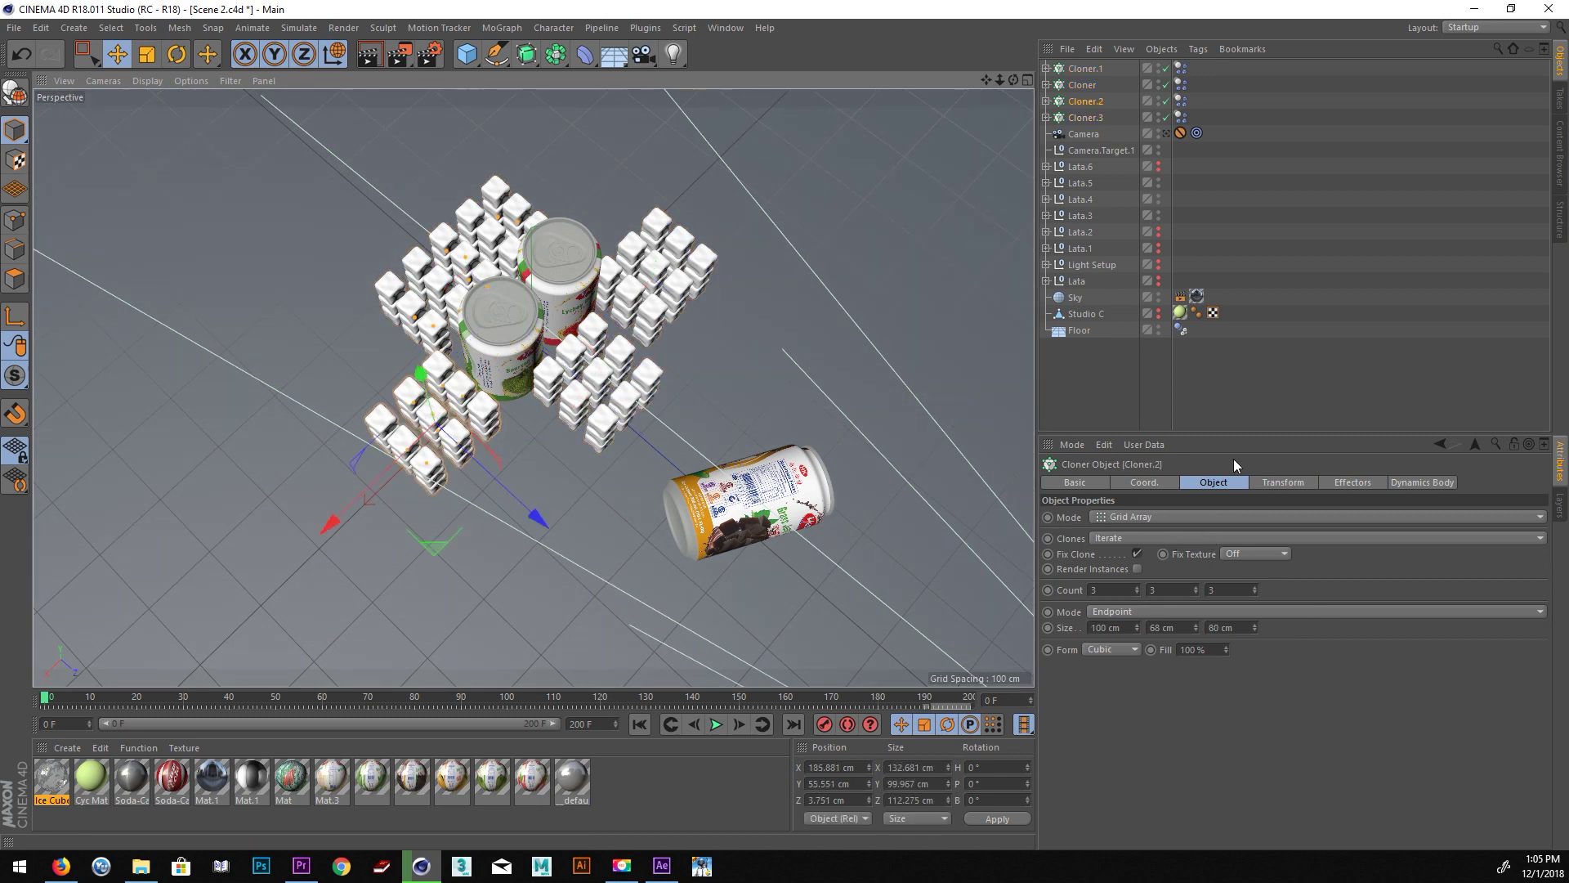
left_click(1180, 102)
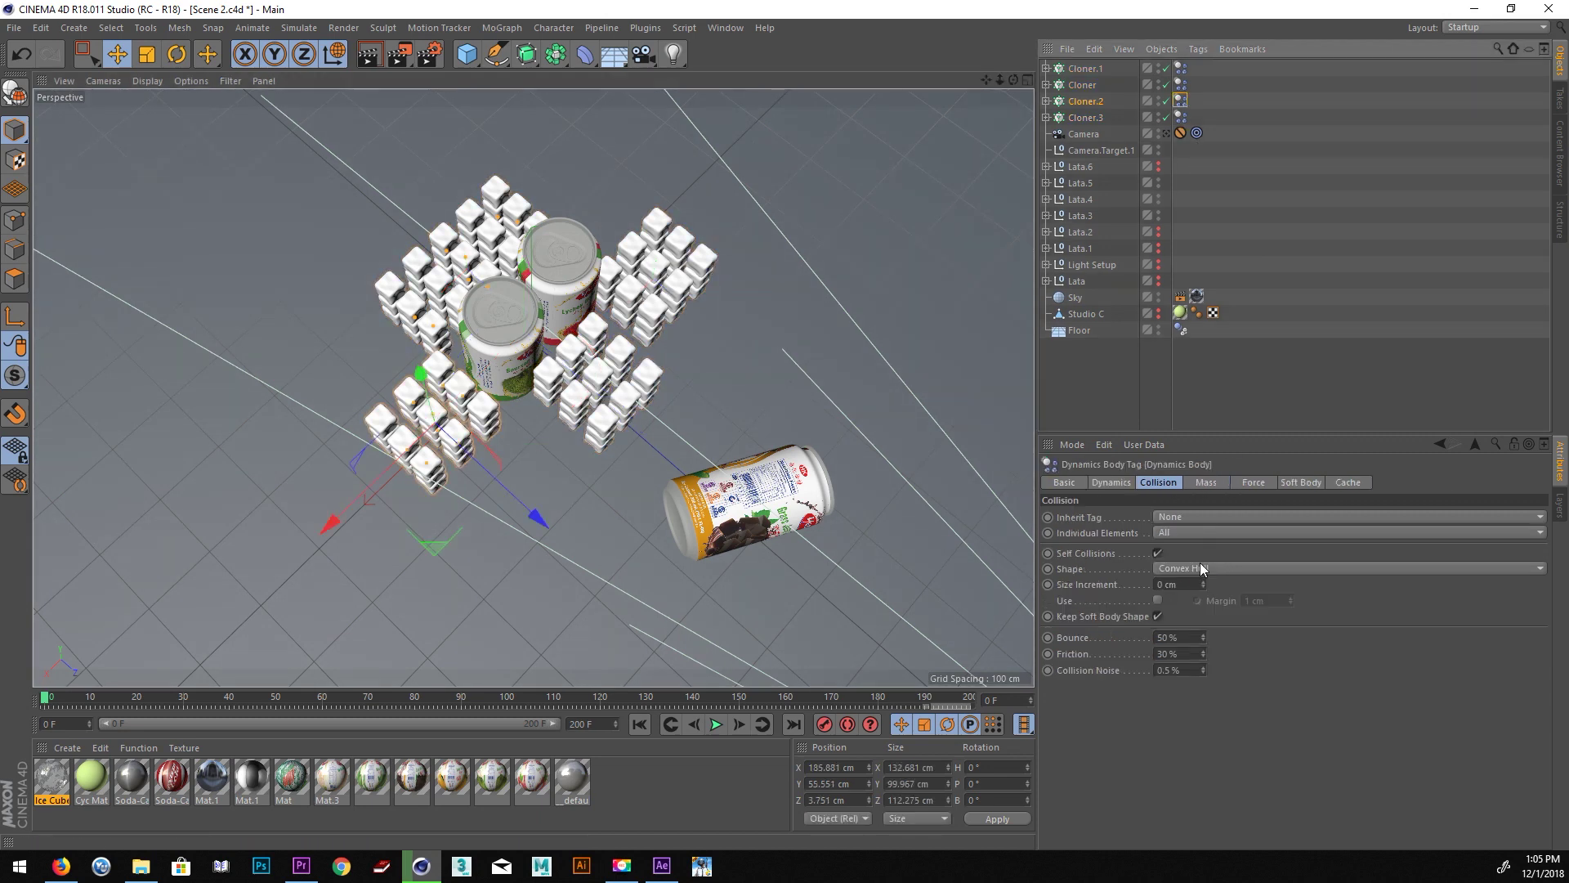
left_click(1203, 572)
left_click(1194, 634)
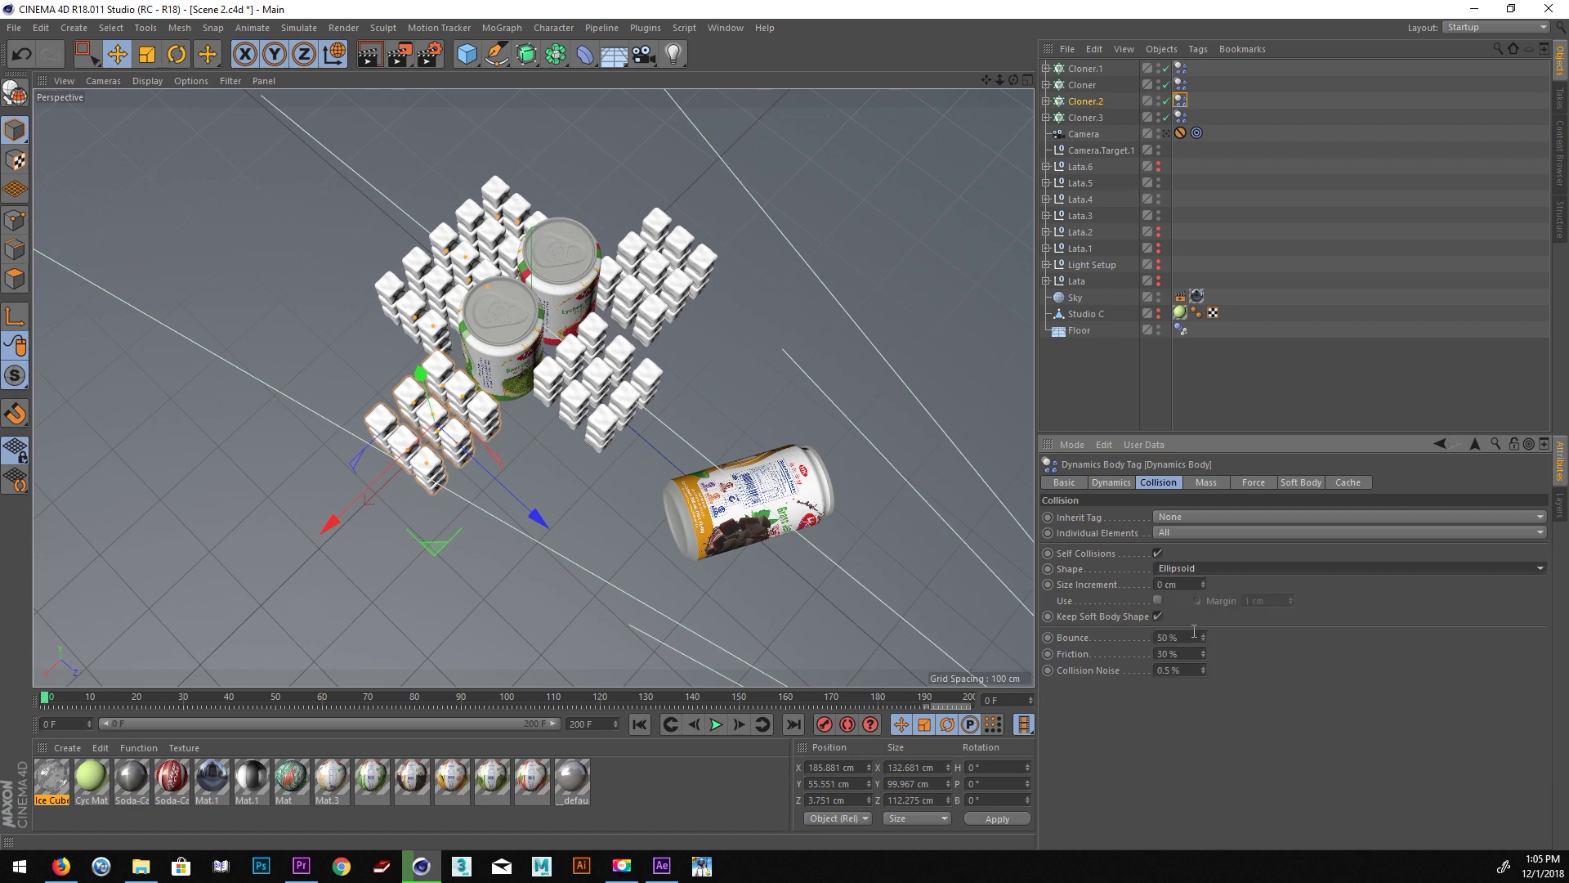
Click through Cloner.1 and Cloner.3 to select the original Cloner grid.
left_click(1087, 69)
left_click(1087, 119)
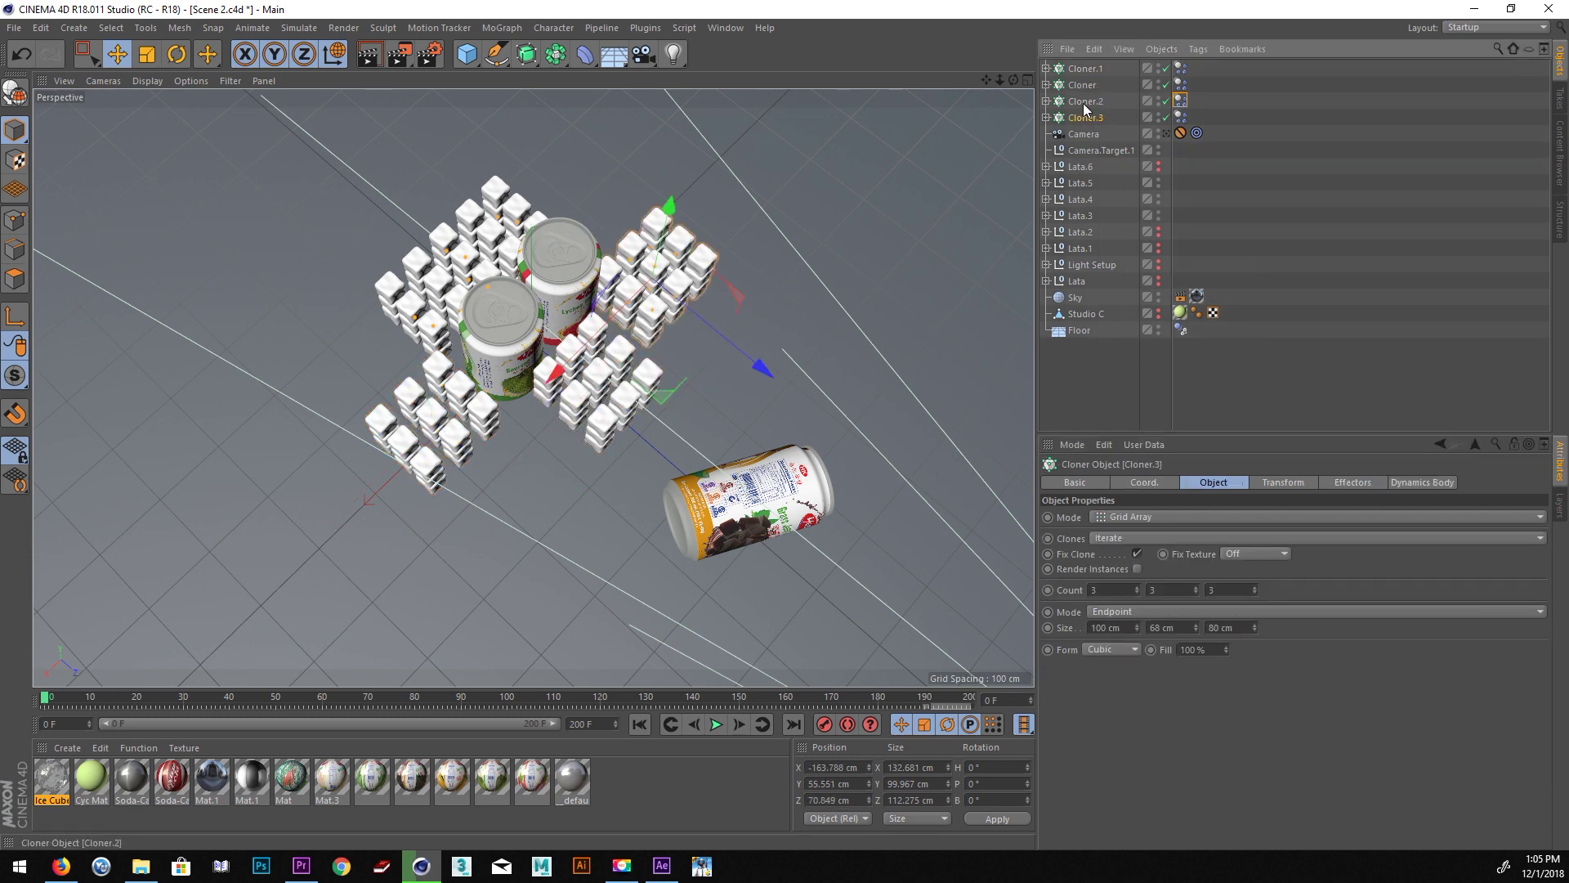
left_click(1083, 101)
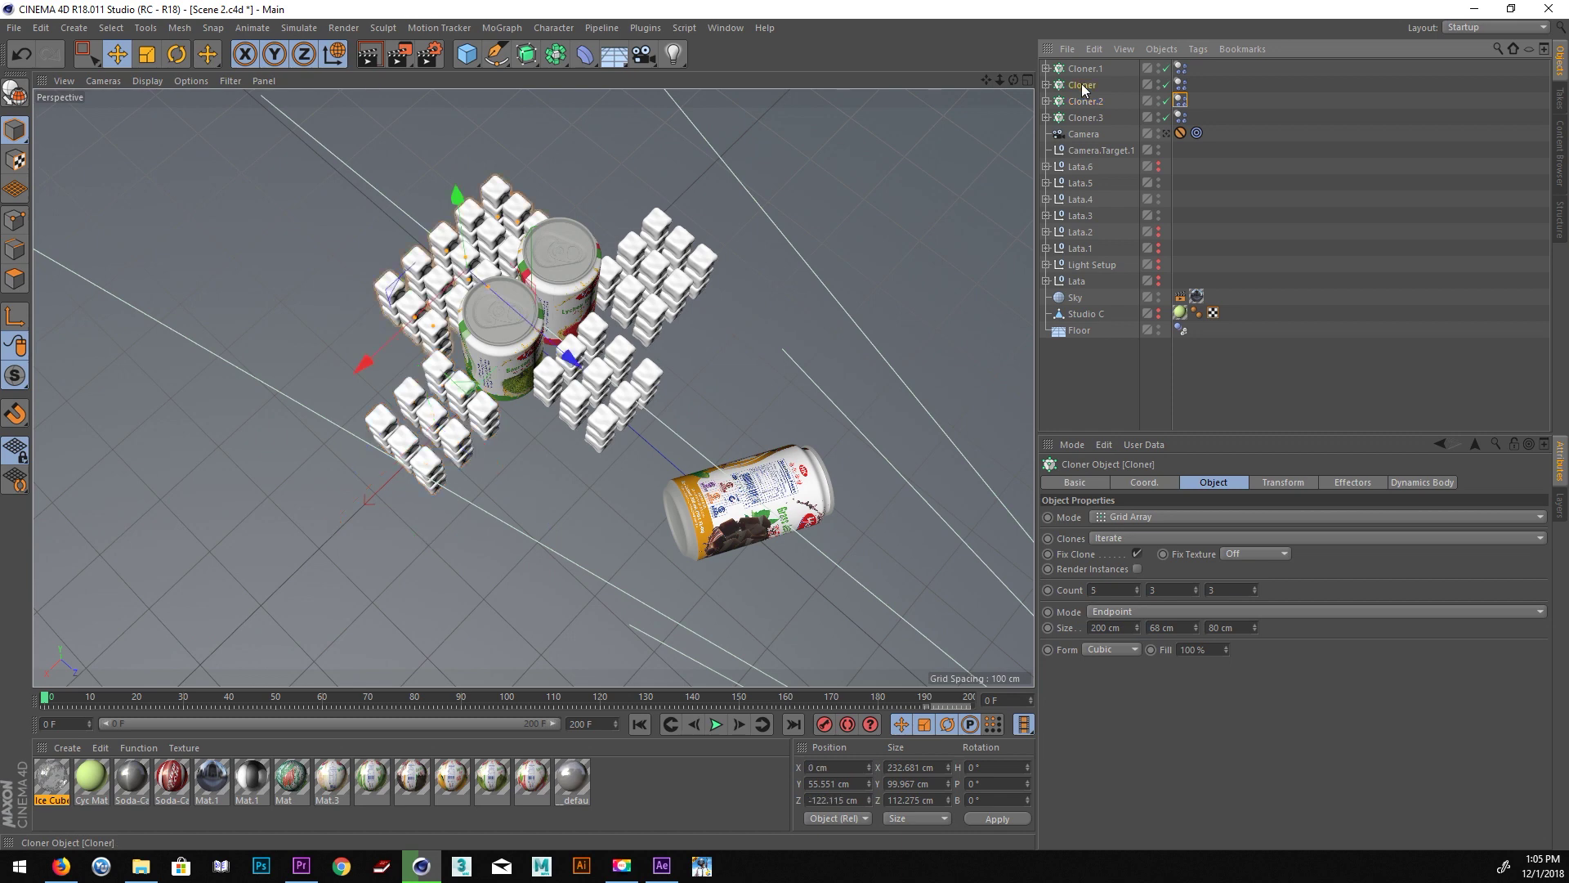
Copy the Cloner as Cloner.4, rotate it to -45° heading and place it at X 148.291 cm.
left_click_drag(1078, 122, 1079, 127, "ctrl")
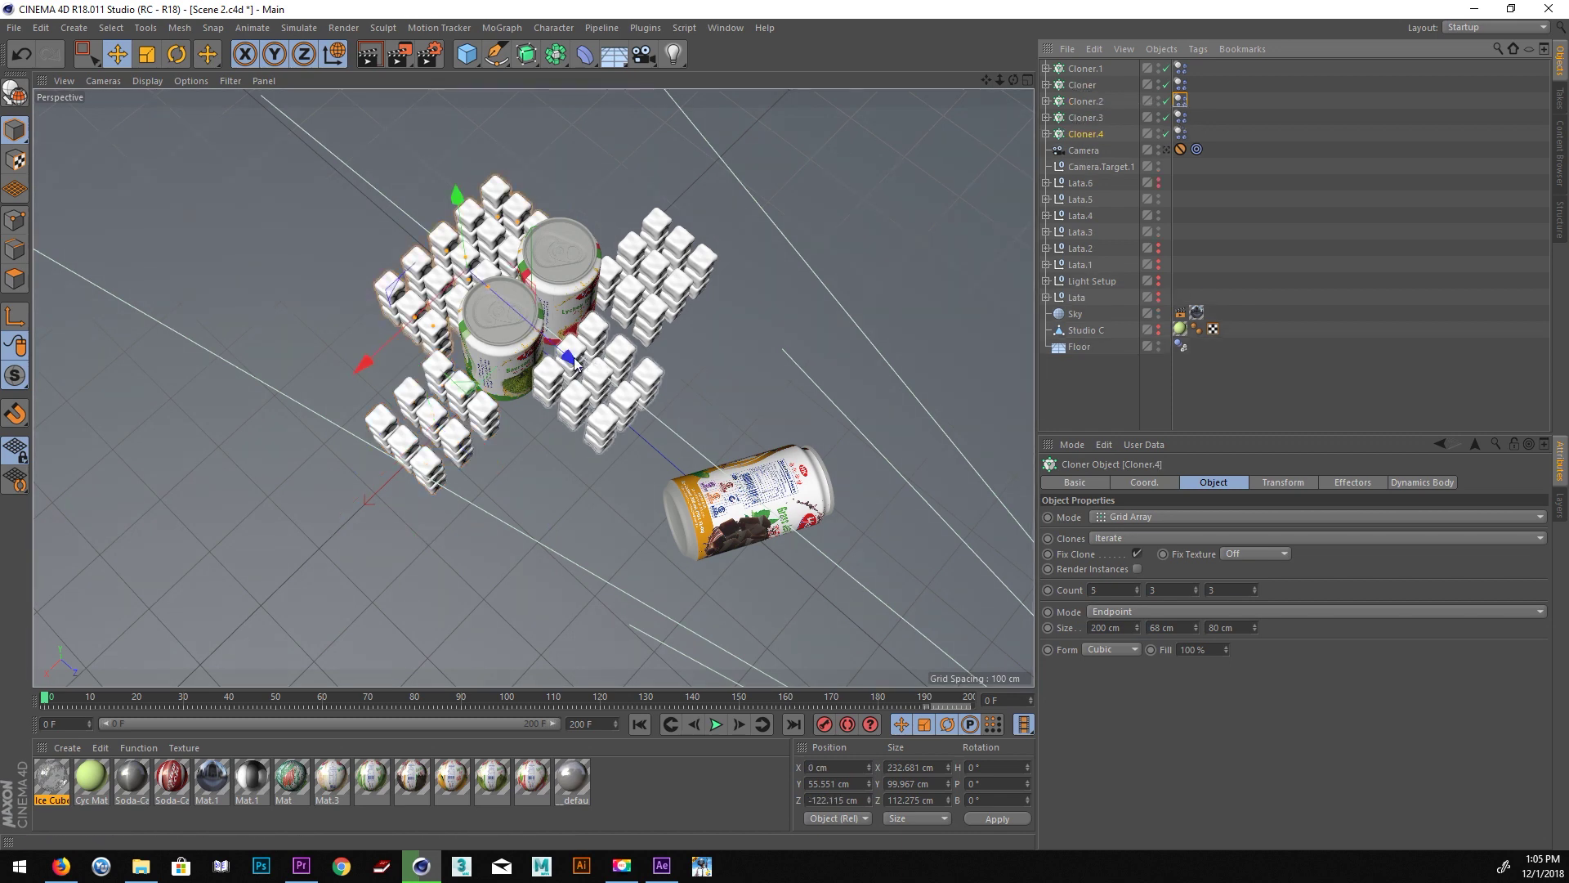
left_click_drag(574, 361, 837, 654)
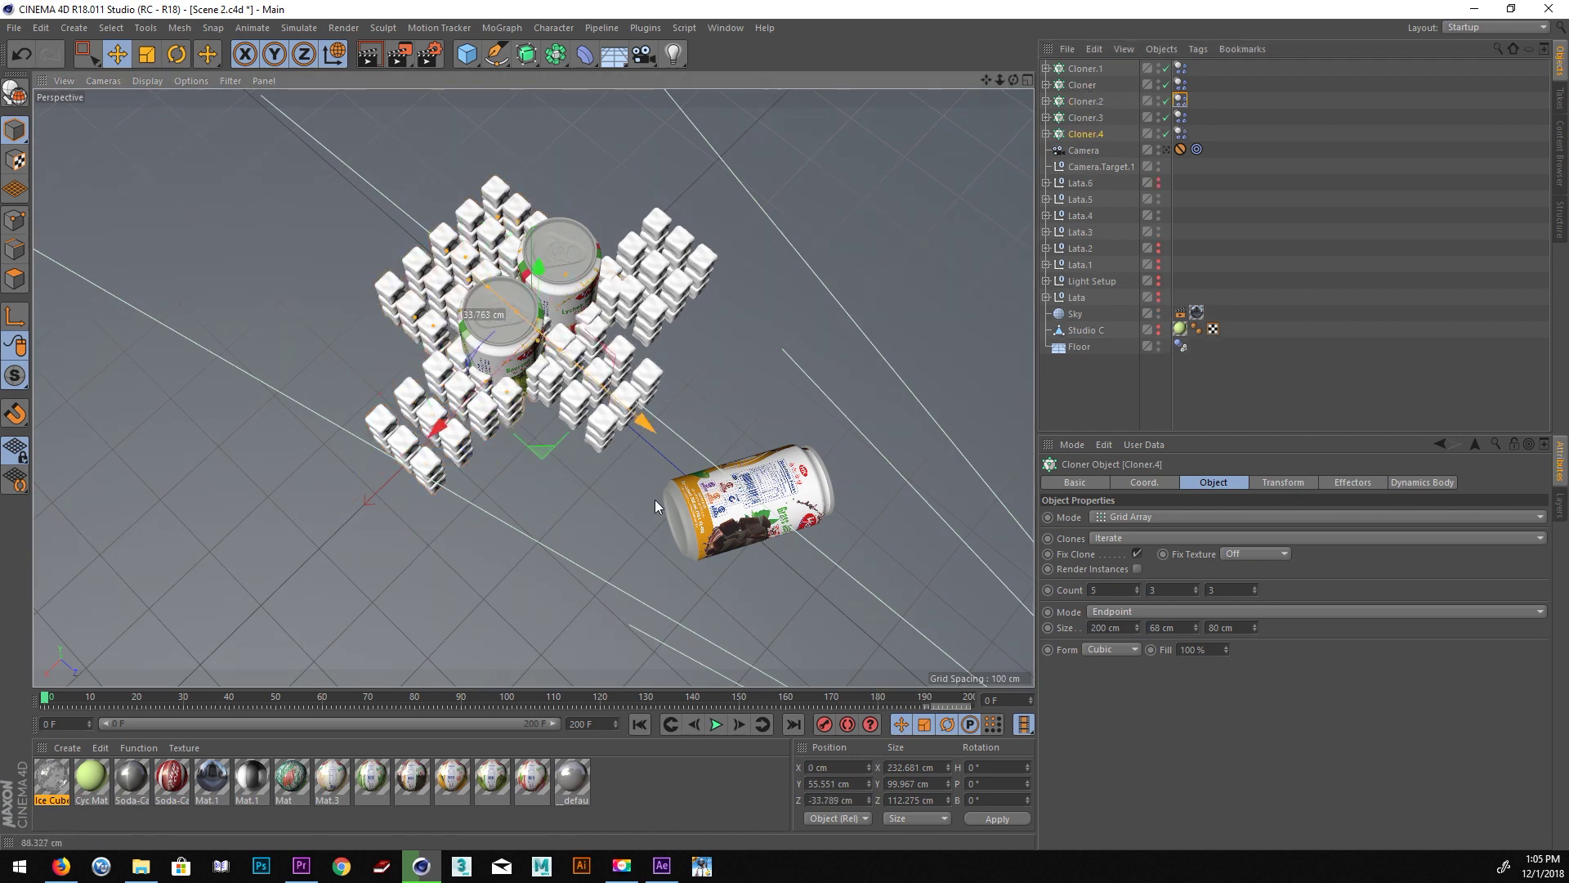
left_click(176, 54)
left_click_drag(797, 601, 723, 595)
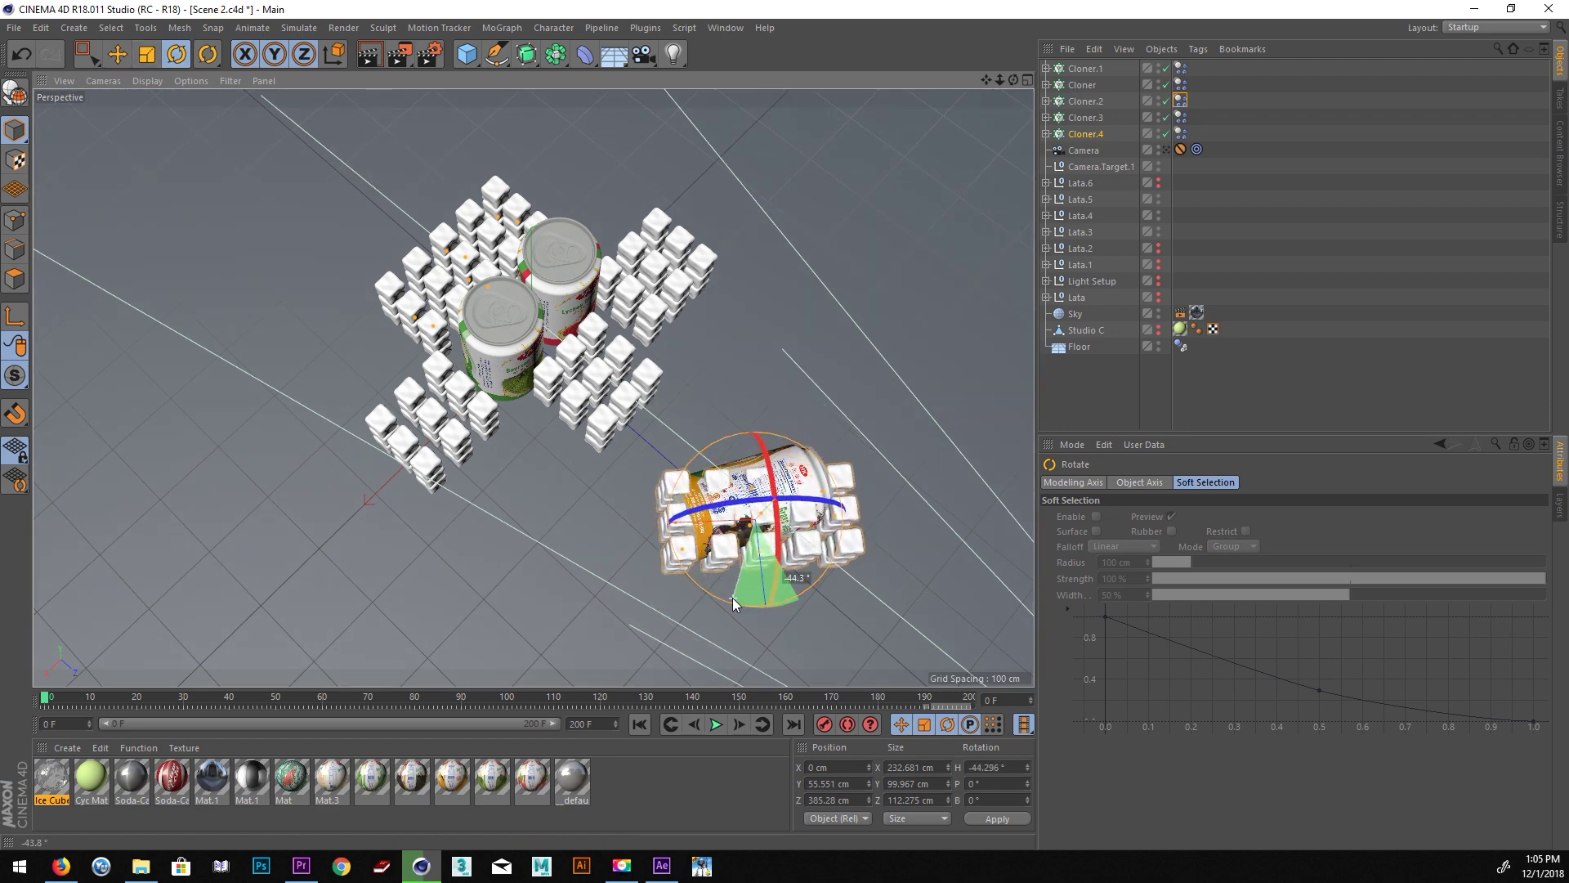
key("e")
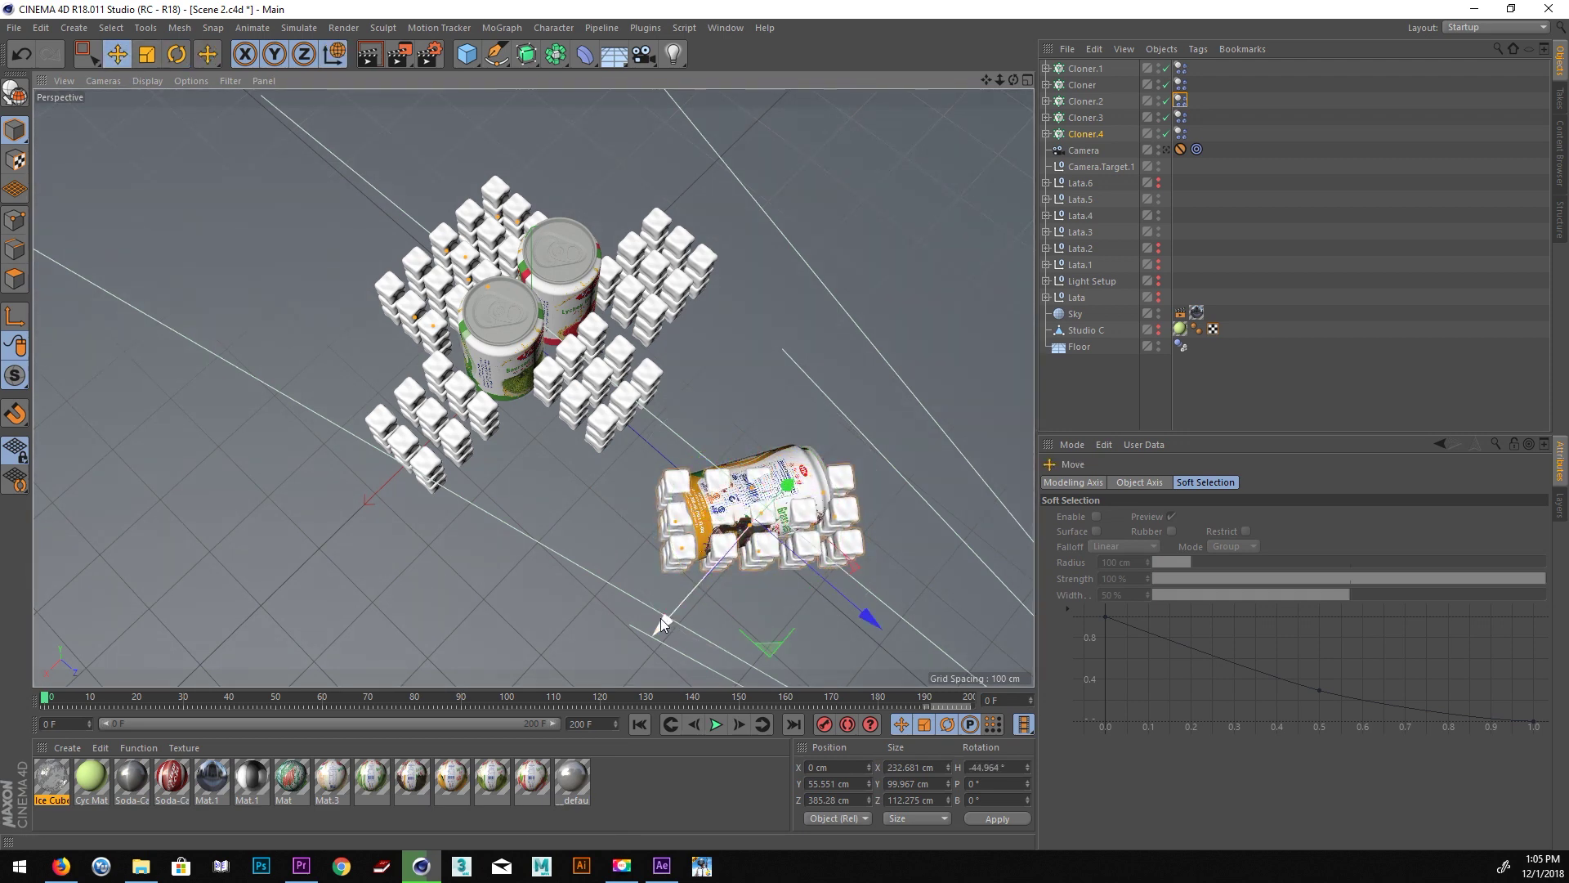
left_click_drag(661, 619, 572, 715)
left_click_drag(720, 576, 716, 578)
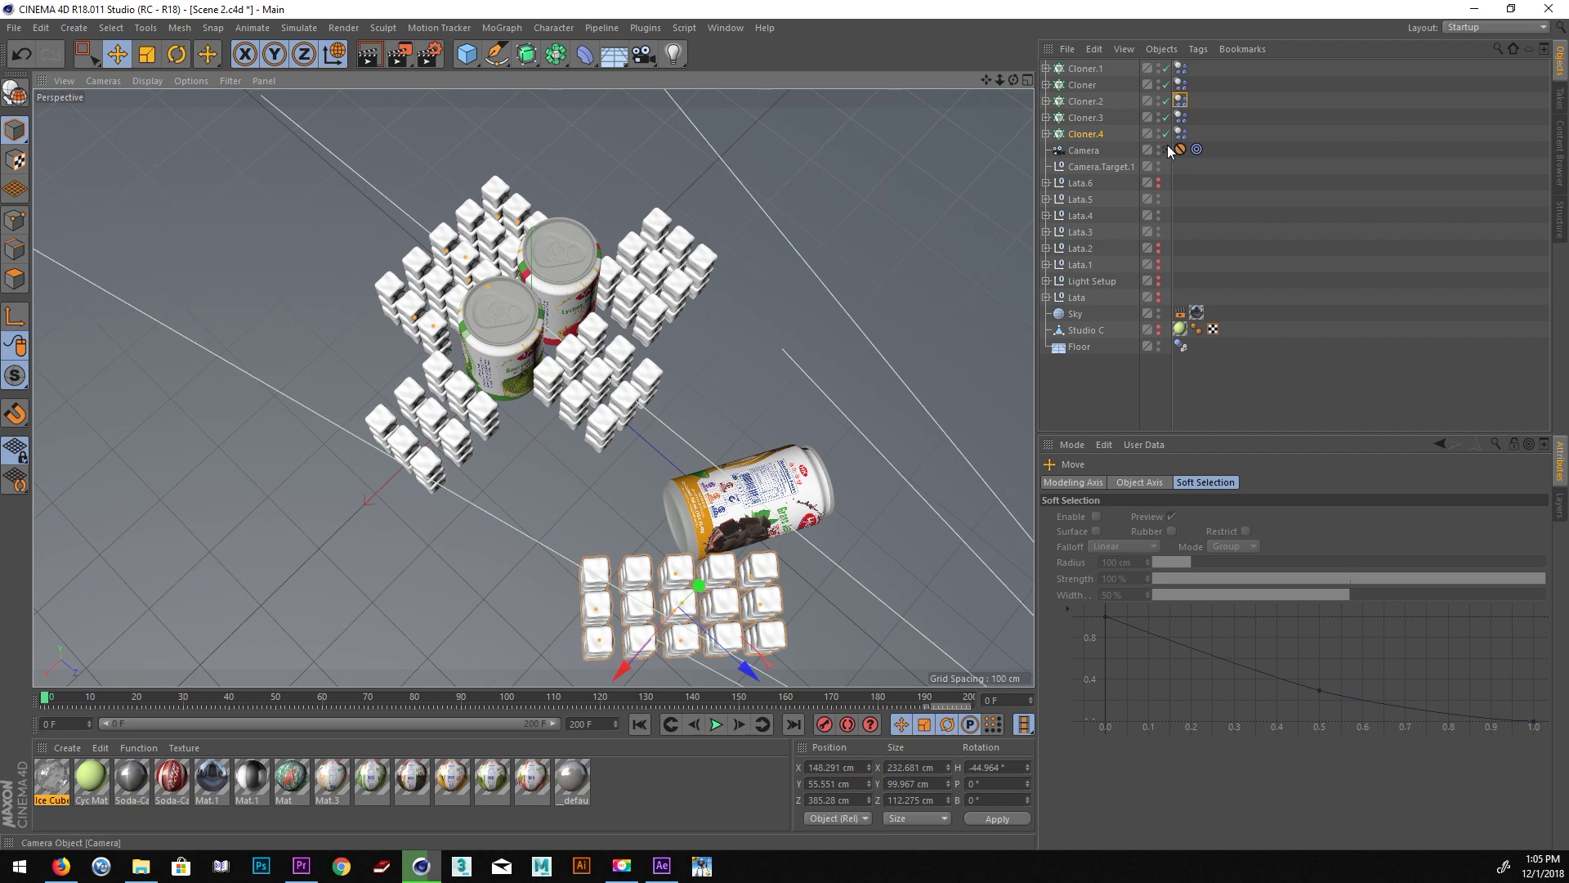
Look through the scene camera and switch to the four-view layout.
left_click(1168, 149)
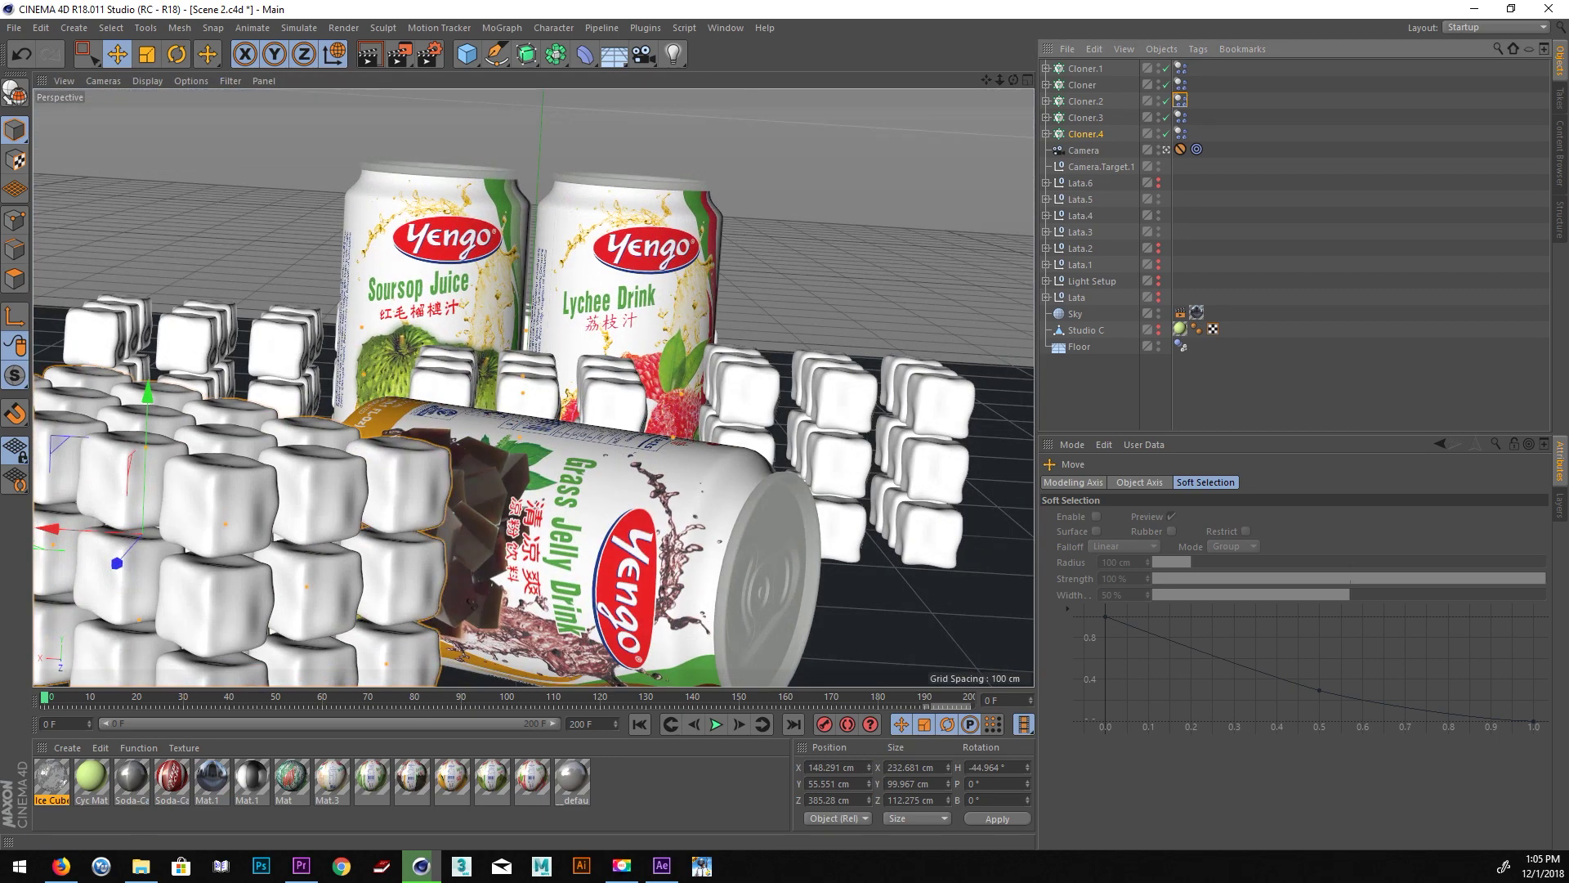
key("alt+Tab")
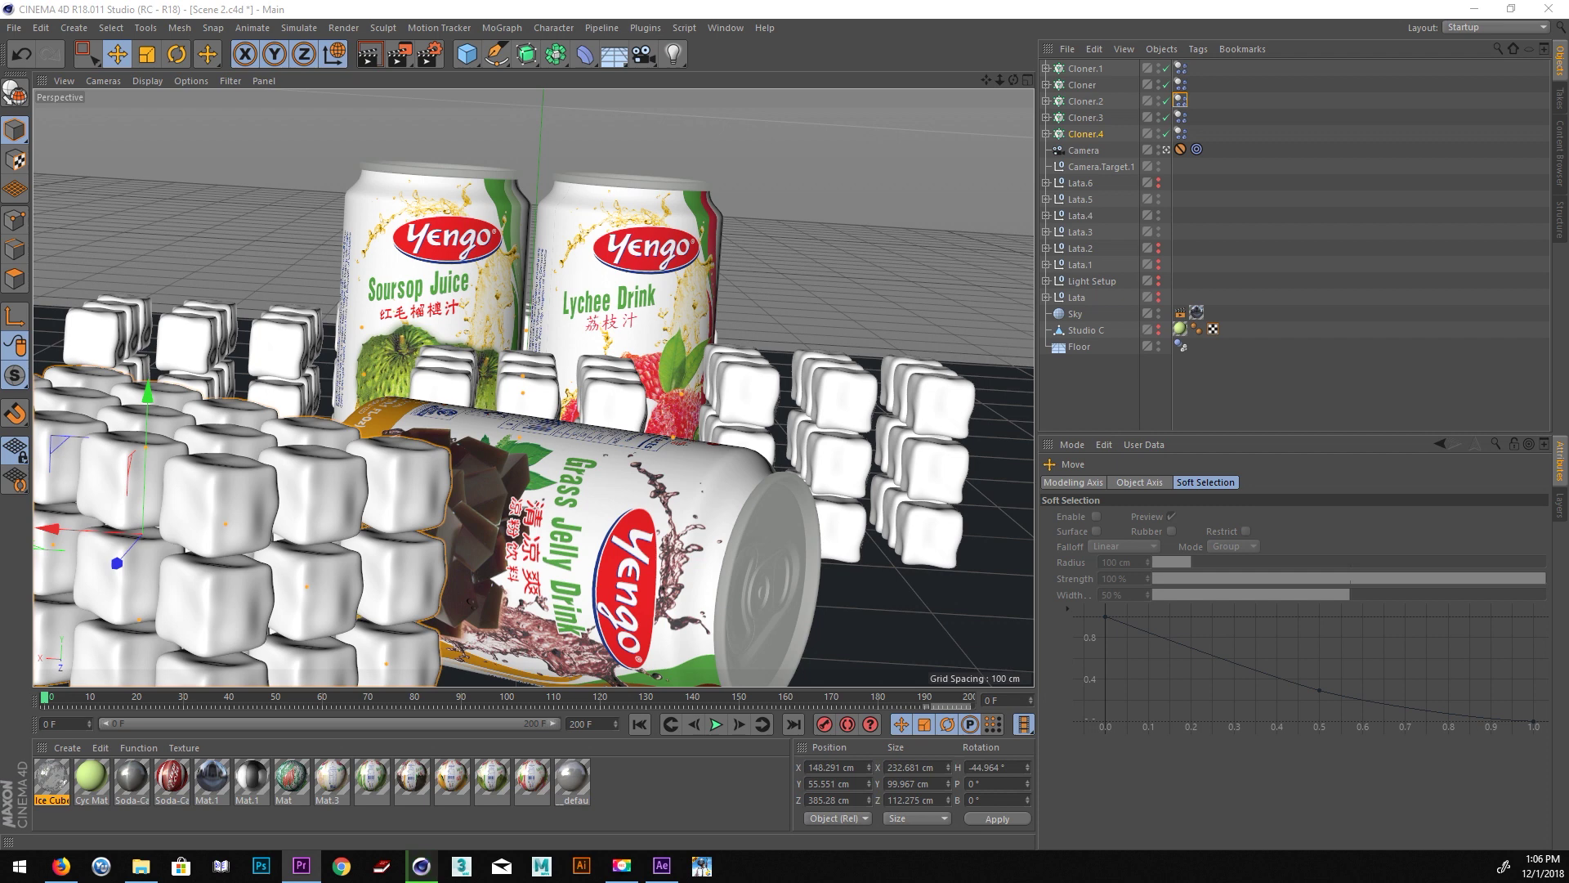
middle_click(834, 325)
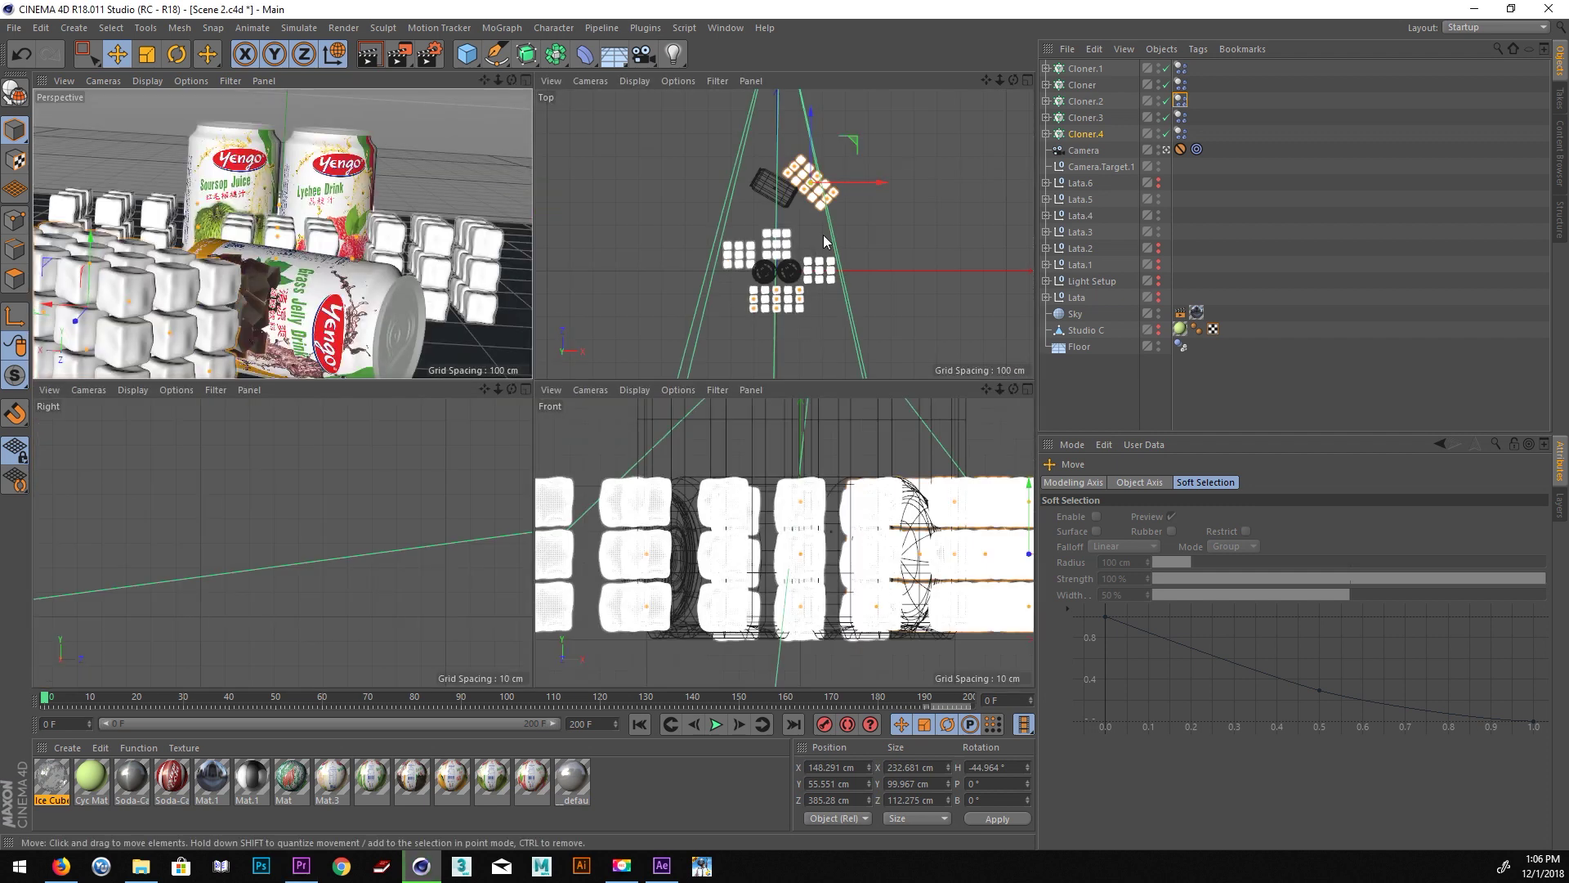
Set Cloner.4's Count Y to 2 and Size Y to 42 cm, making a 5×2×3 grid.
middle_click(442, 242)
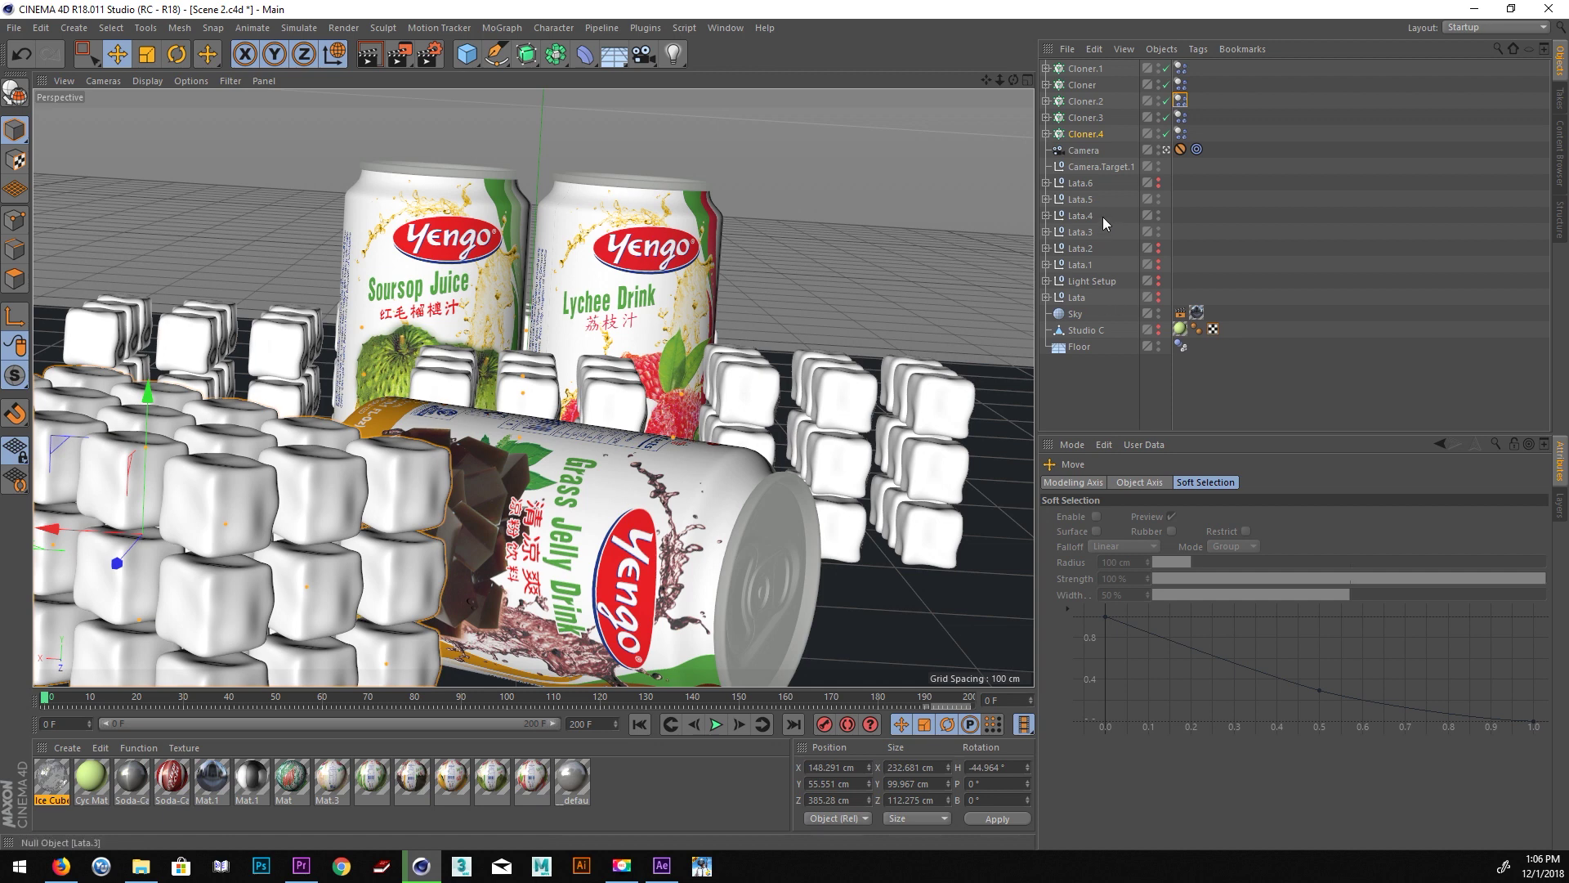
left_click(1083, 135)
left_click(1195, 592)
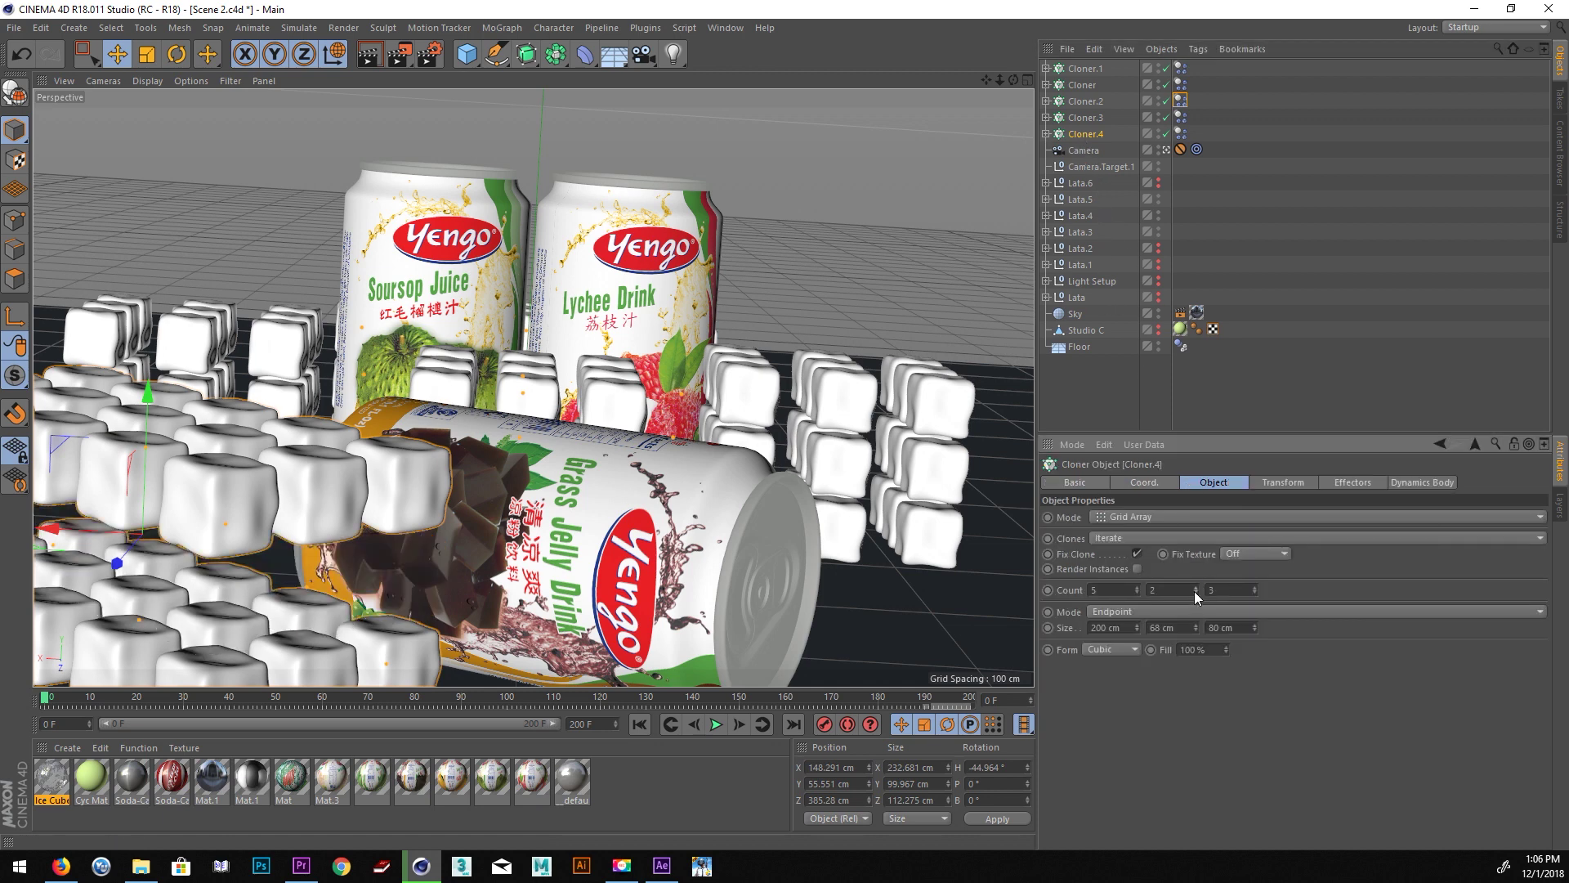
left_click_drag(1194, 628, 1193, 646)
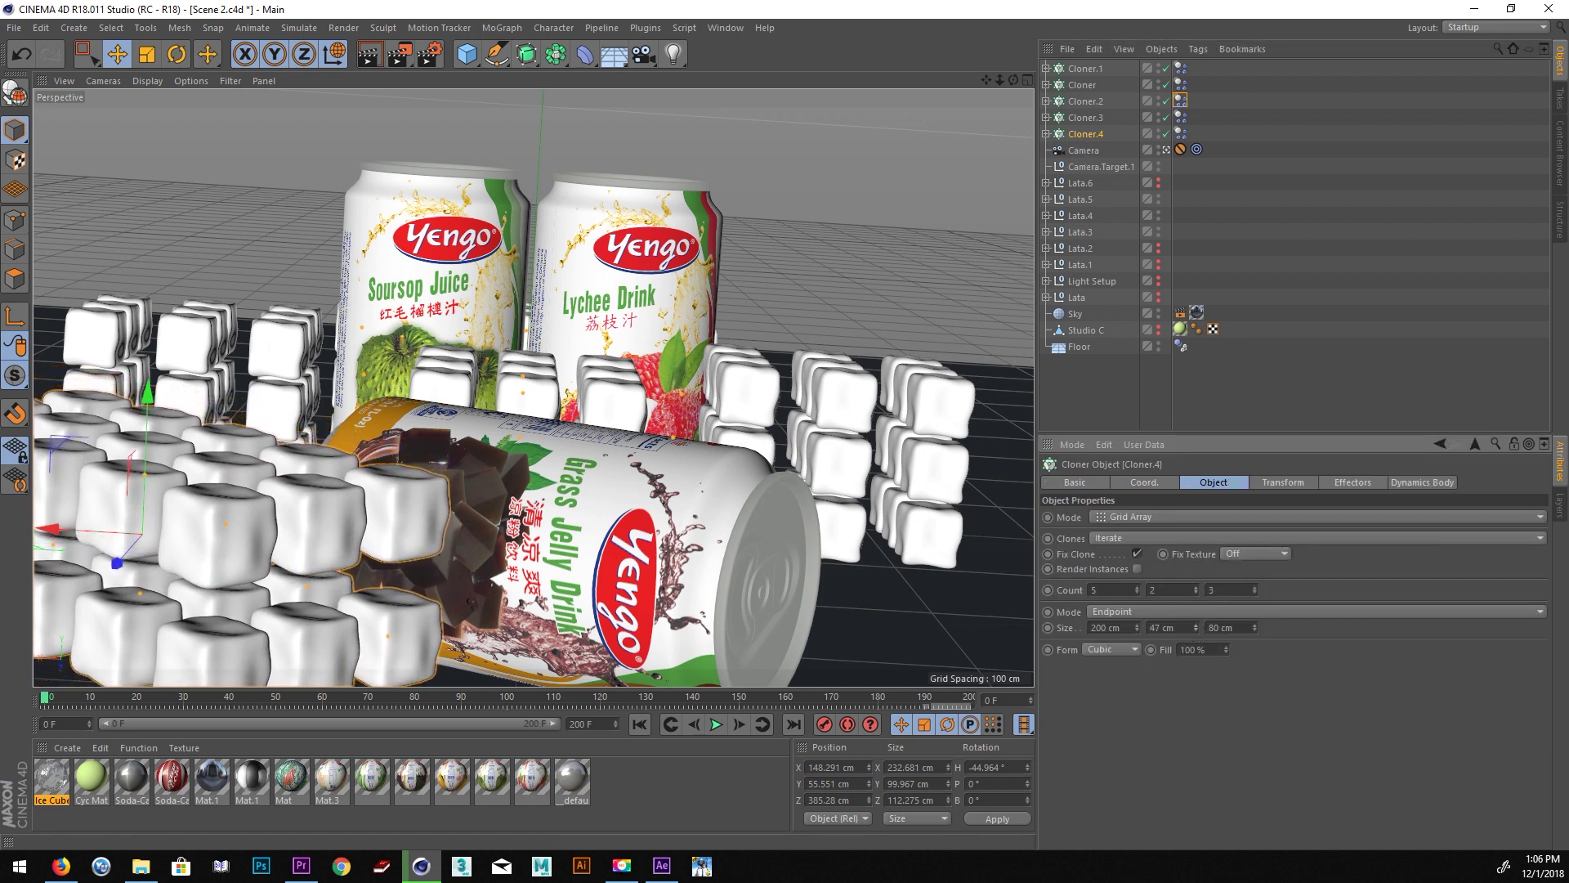
middle_click(607, 367)
middle_click(291, 240)
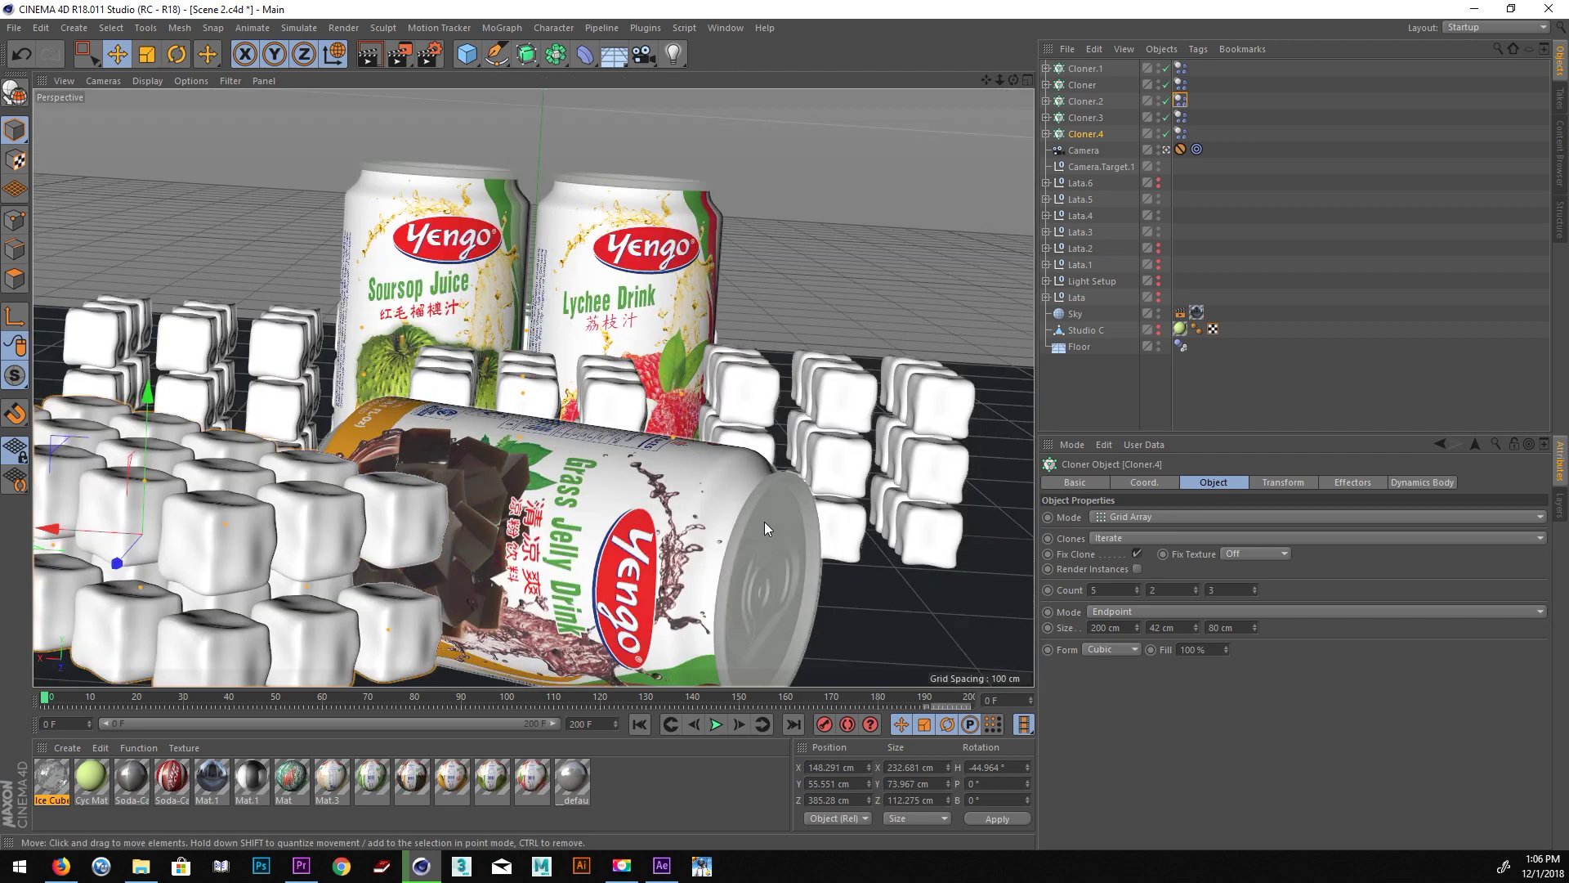
middle_click(785, 518)
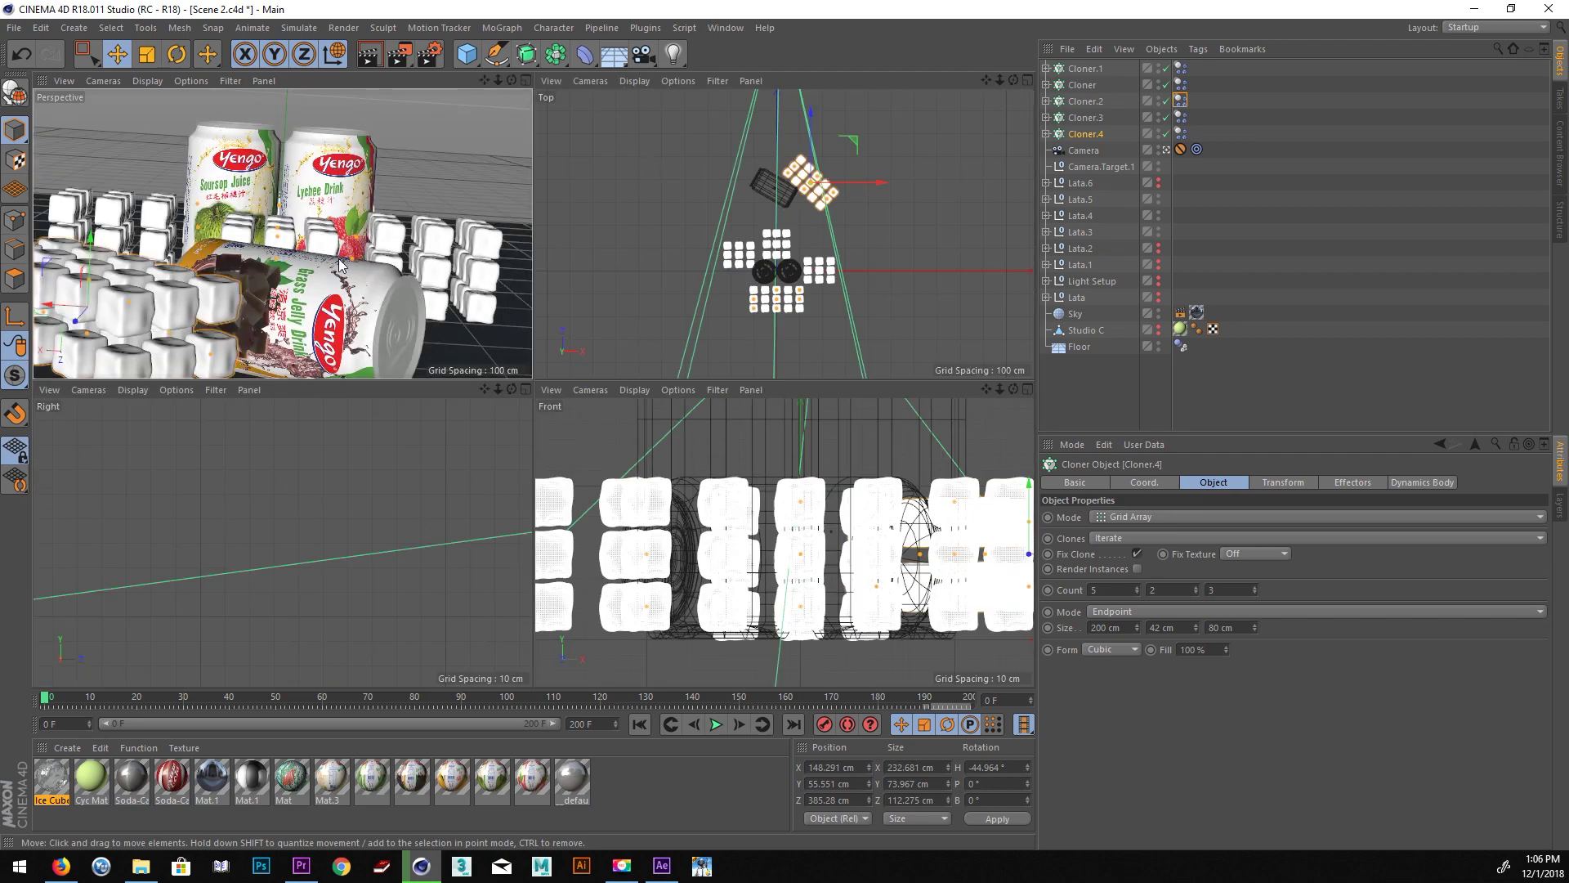
middle_click(401, 330)
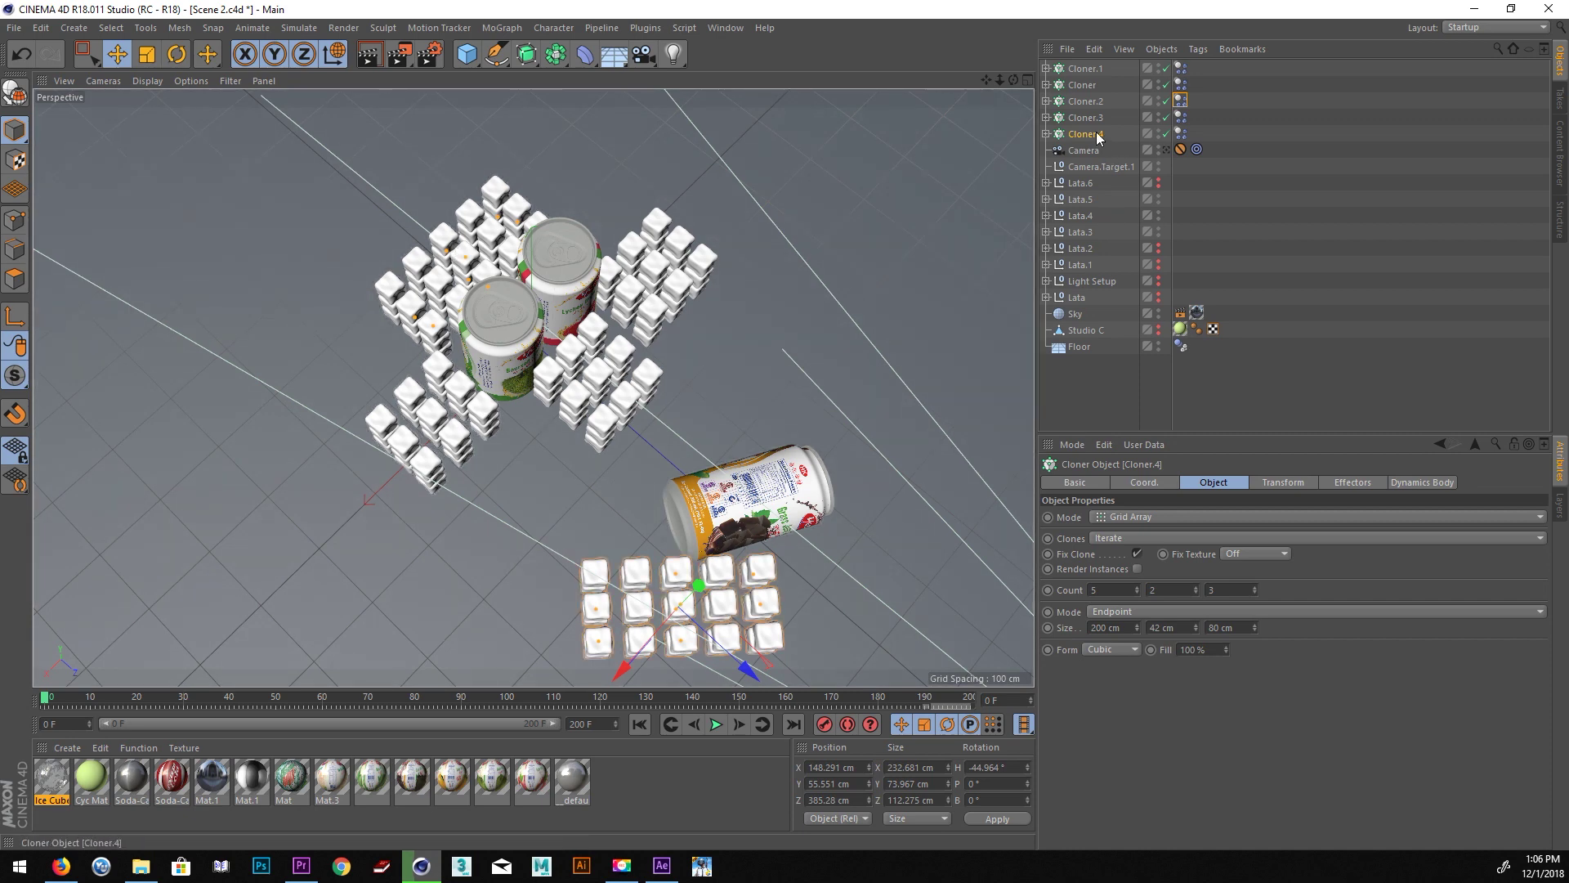
Copy a cloner as Cloner.5, turn it about -15° behind the lying can, and play the simulation.
left_click_drag(1085, 134, 1086, 151, "ctrl")
mouse_move(714, 293)
left_mouse_down()
mouse_move(628, 401)
mouse_move(670, 425)
left_mouse_up()
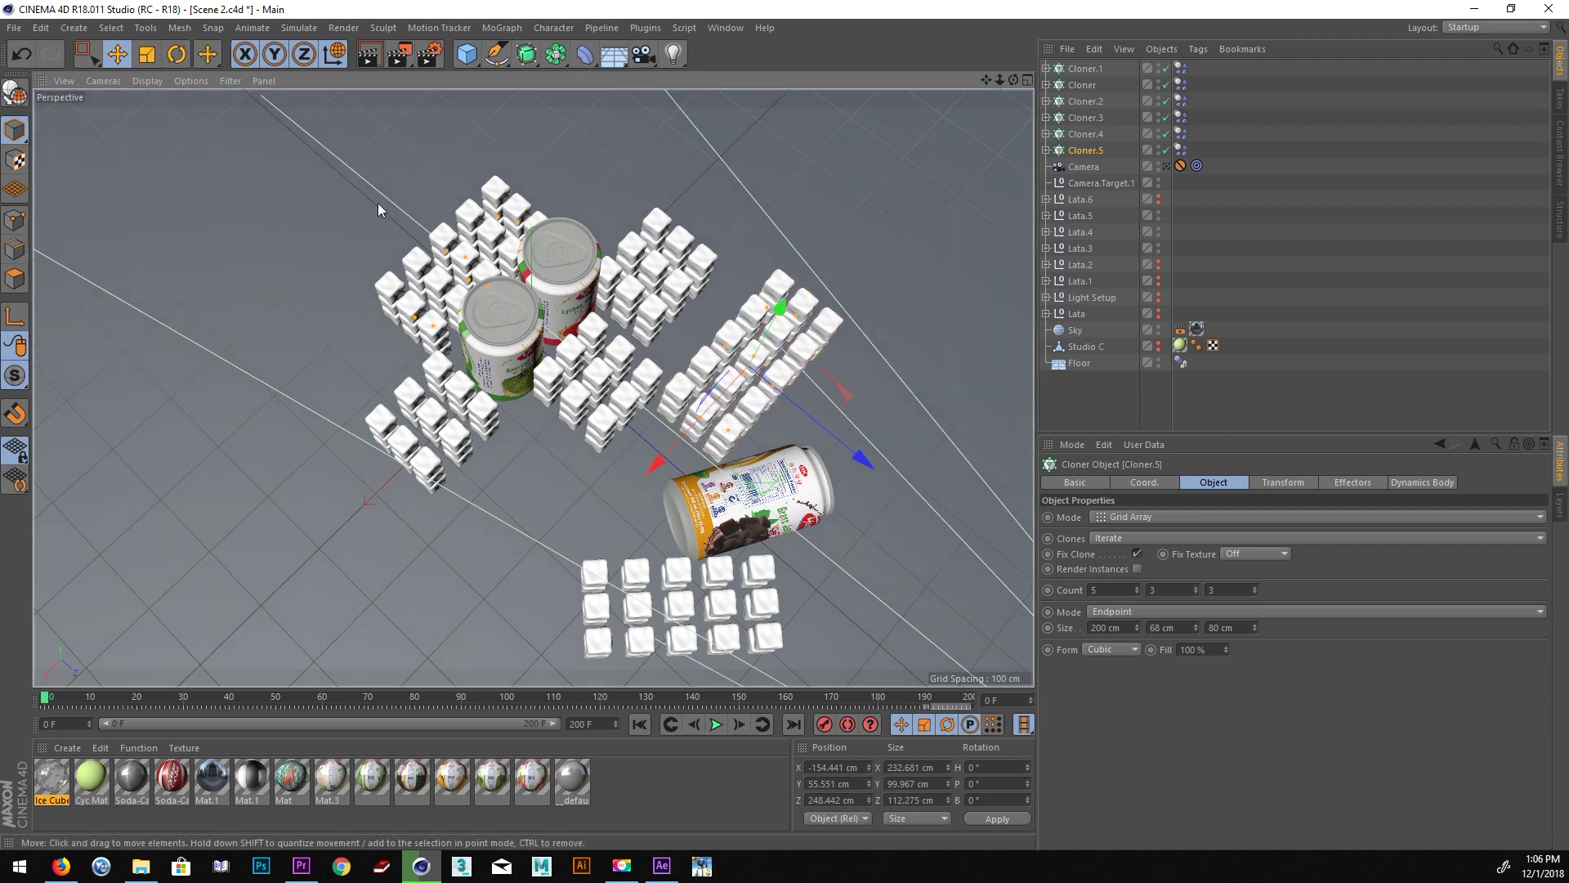
key("r")
left_click_drag(377, 203, 501, 232)
key("e")
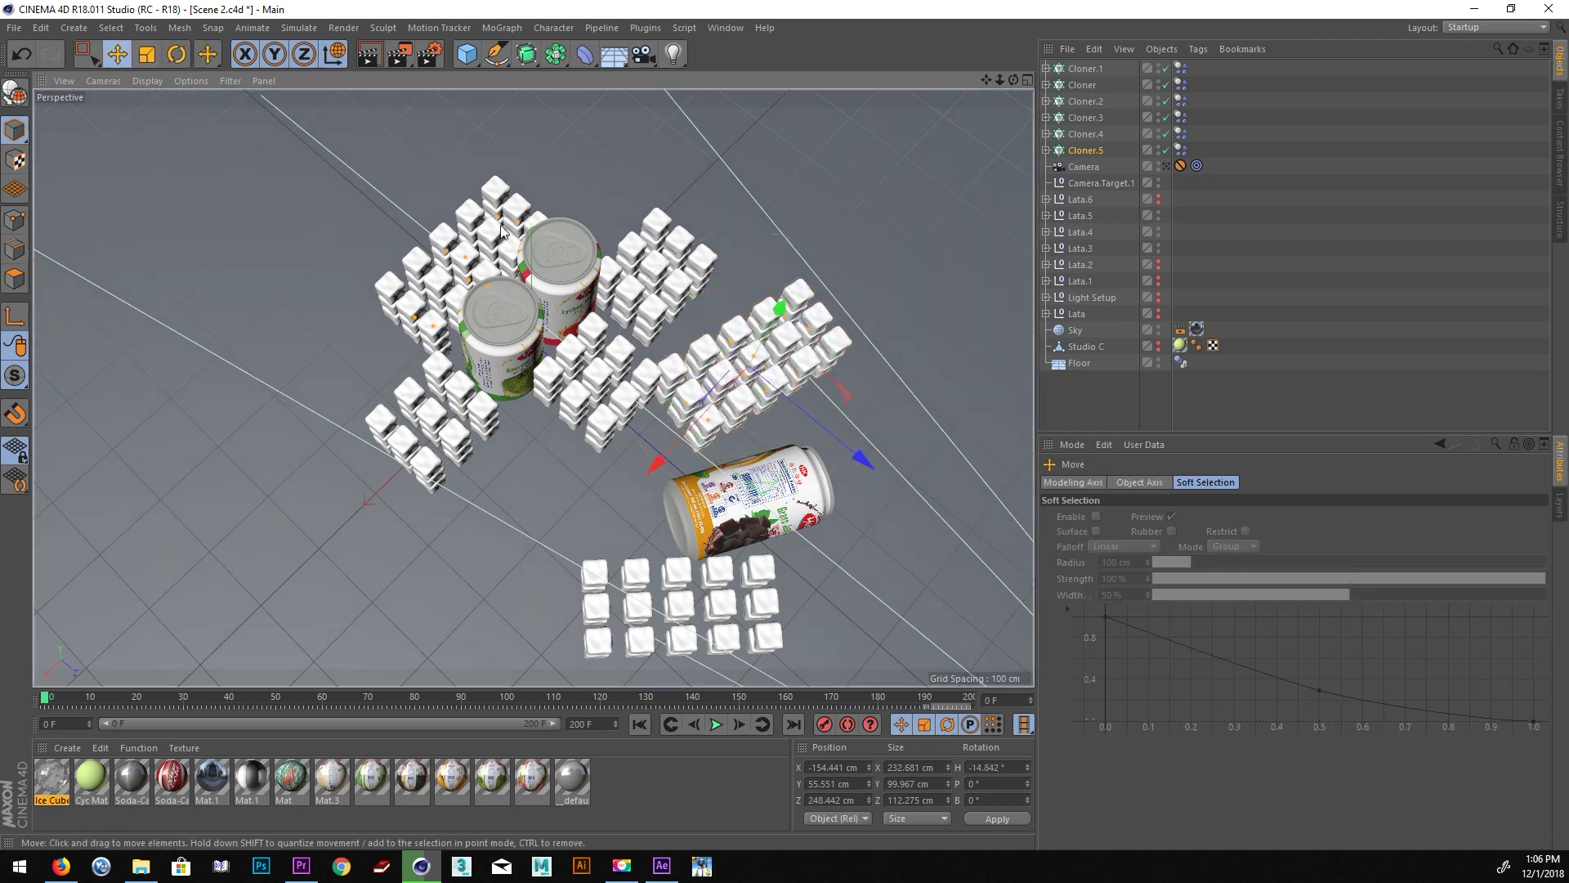
left_click_drag(864, 461, 881, 473)
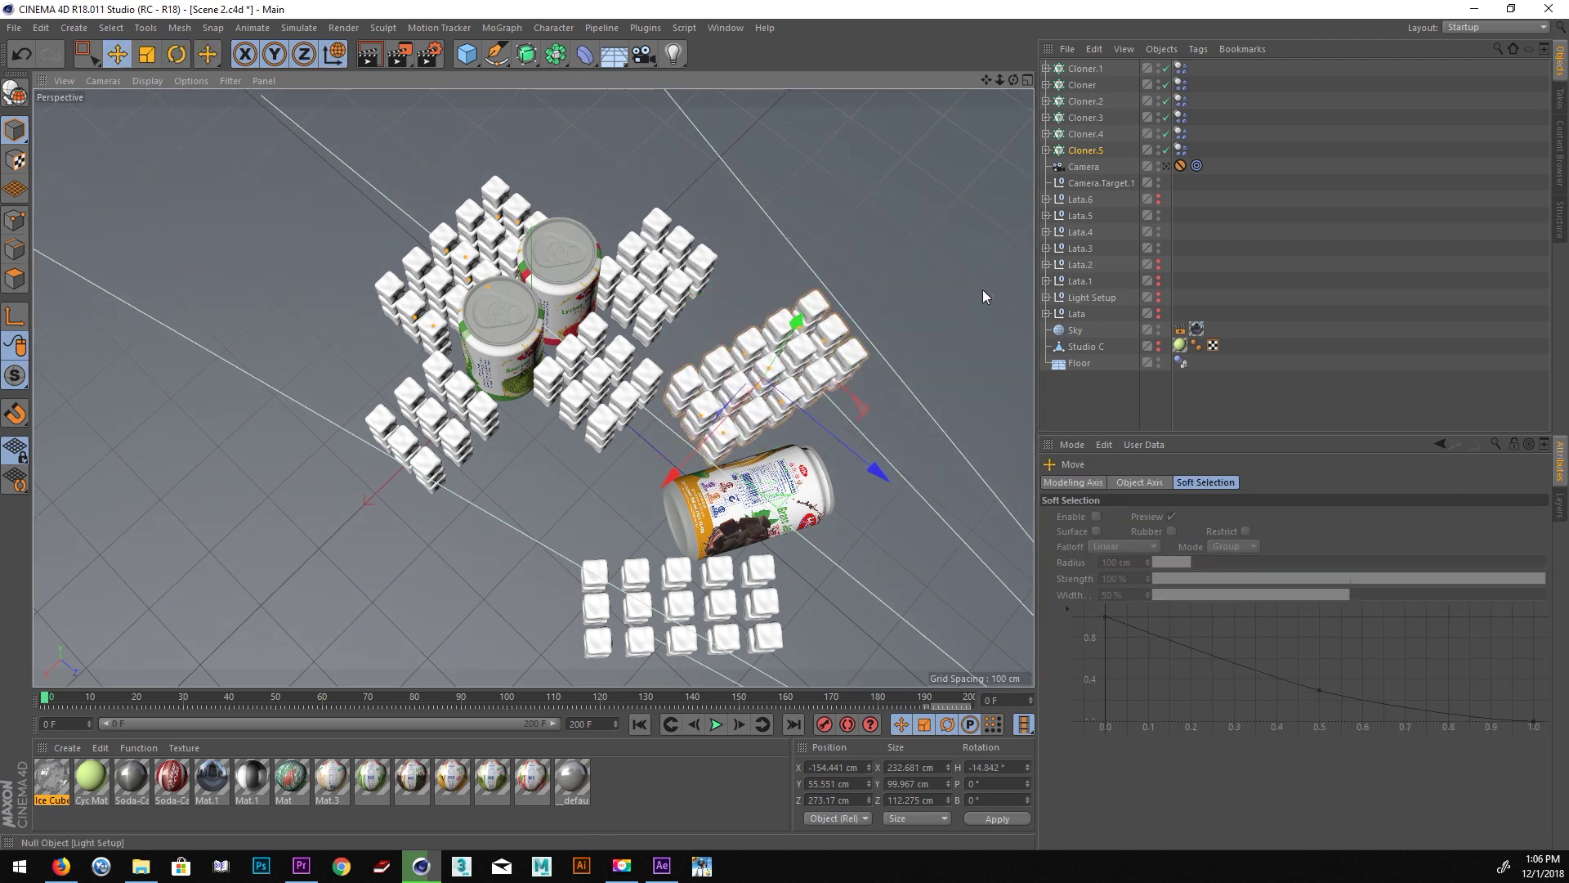
left_click(715, 725)
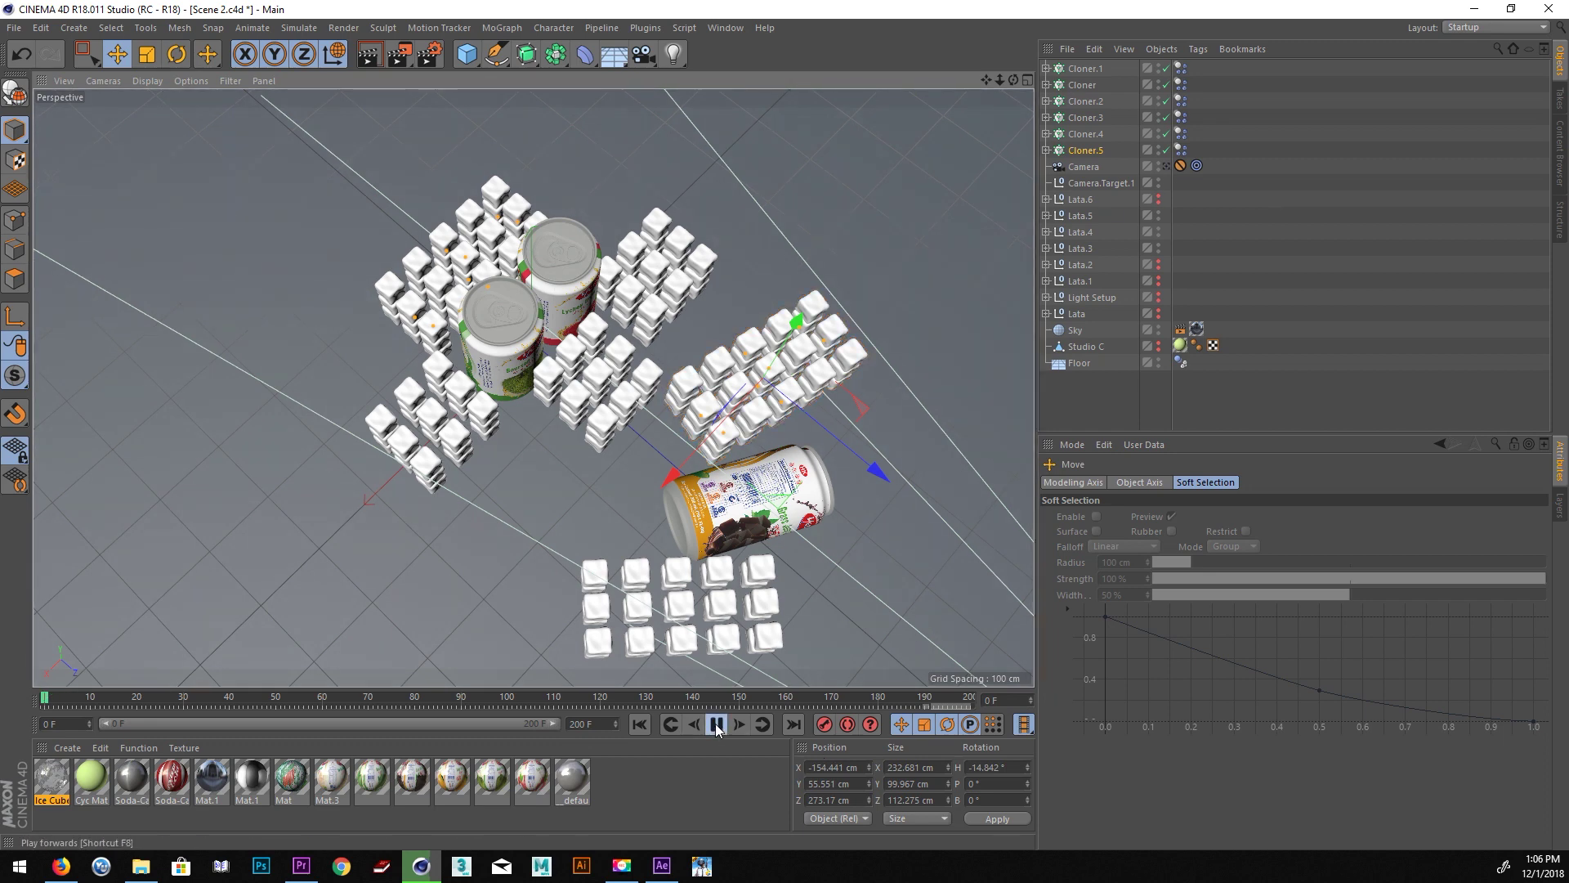
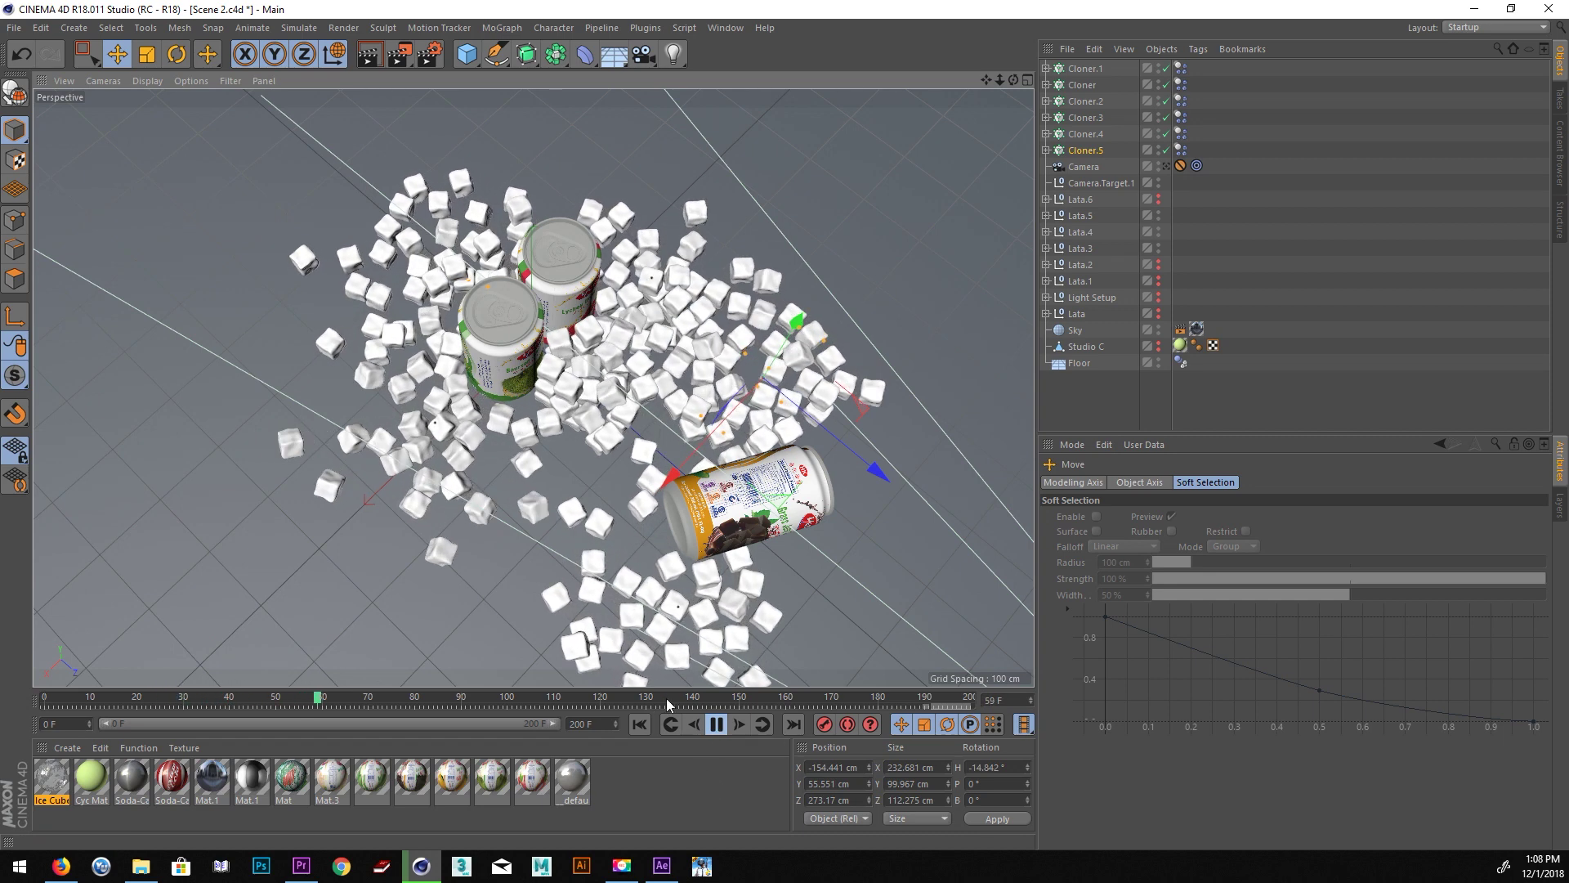
Look through the animated Camera and preview the ice cubes settling around the three Yengo cans.
left_click(717, 724)
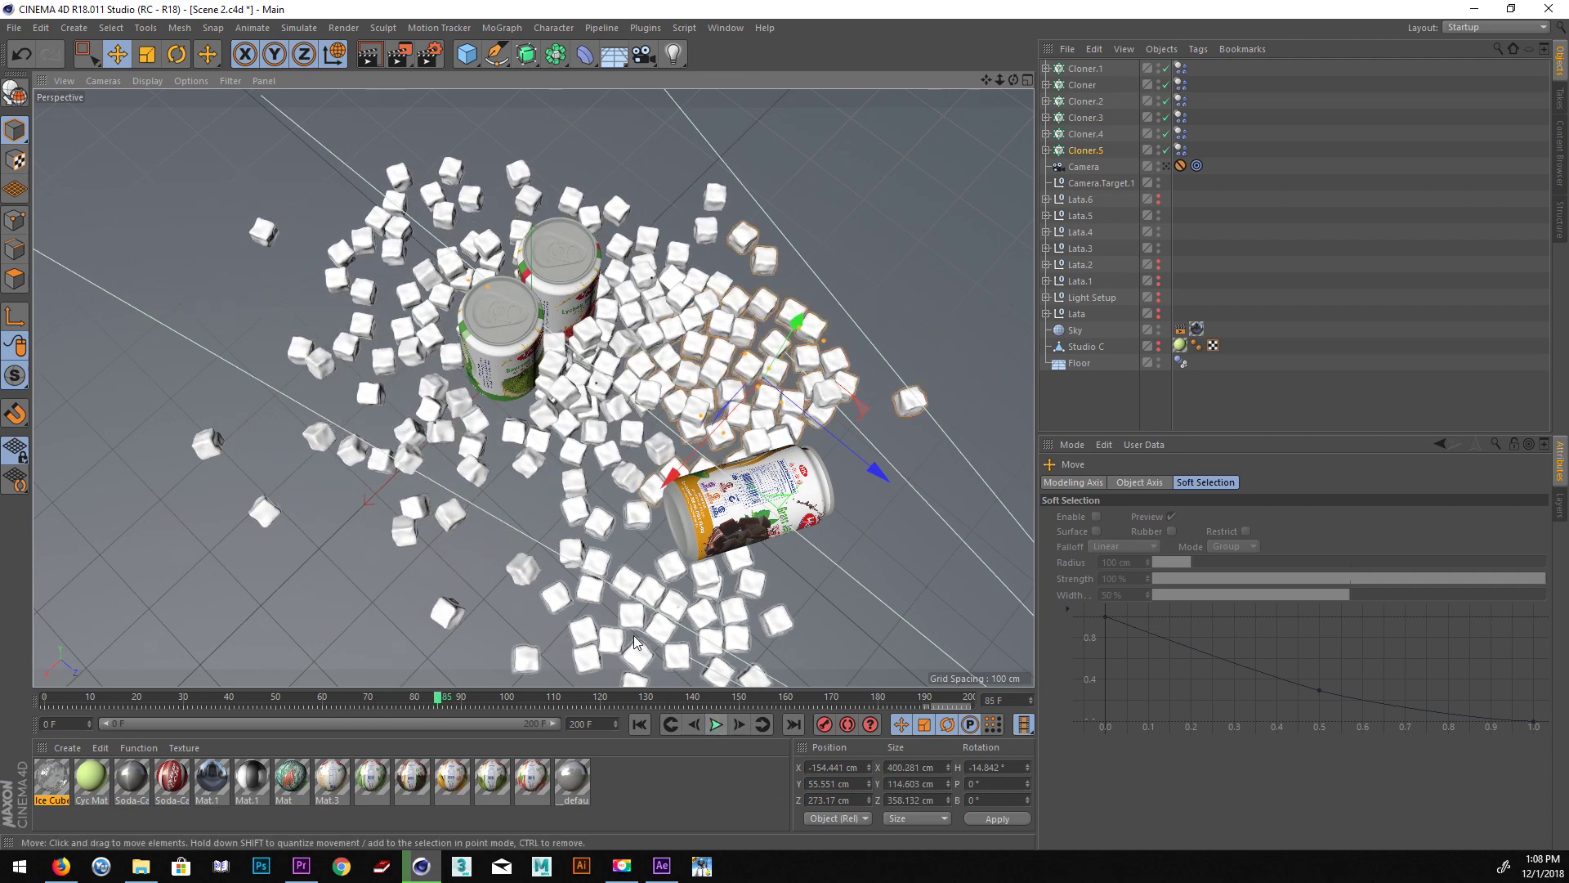
left_click(1168, 166)
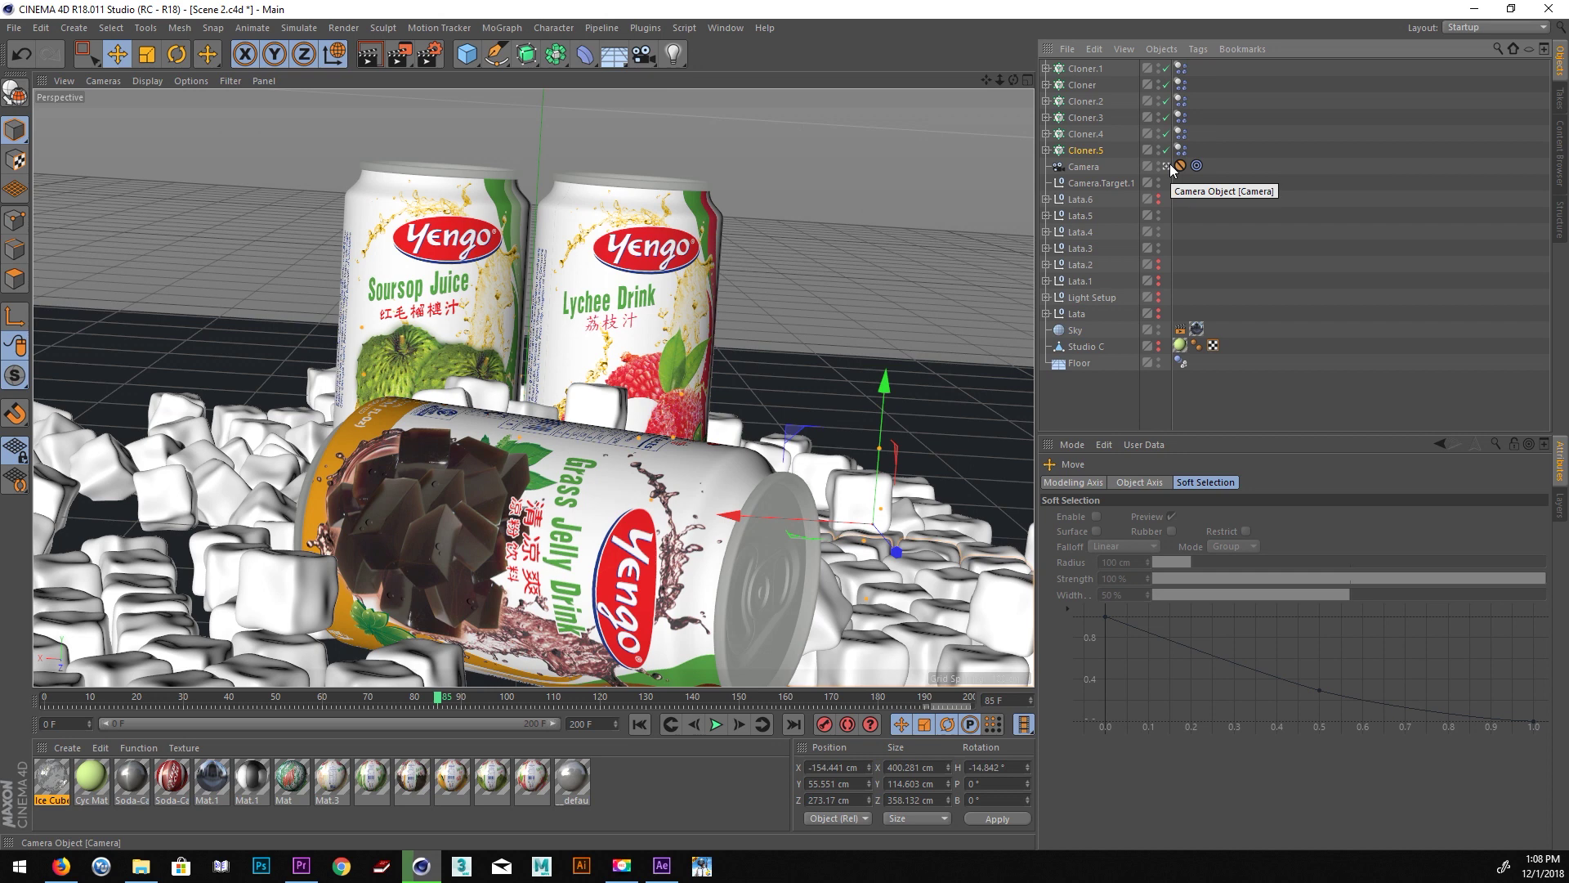
left_click(717, 725)
left_click(717, 725)
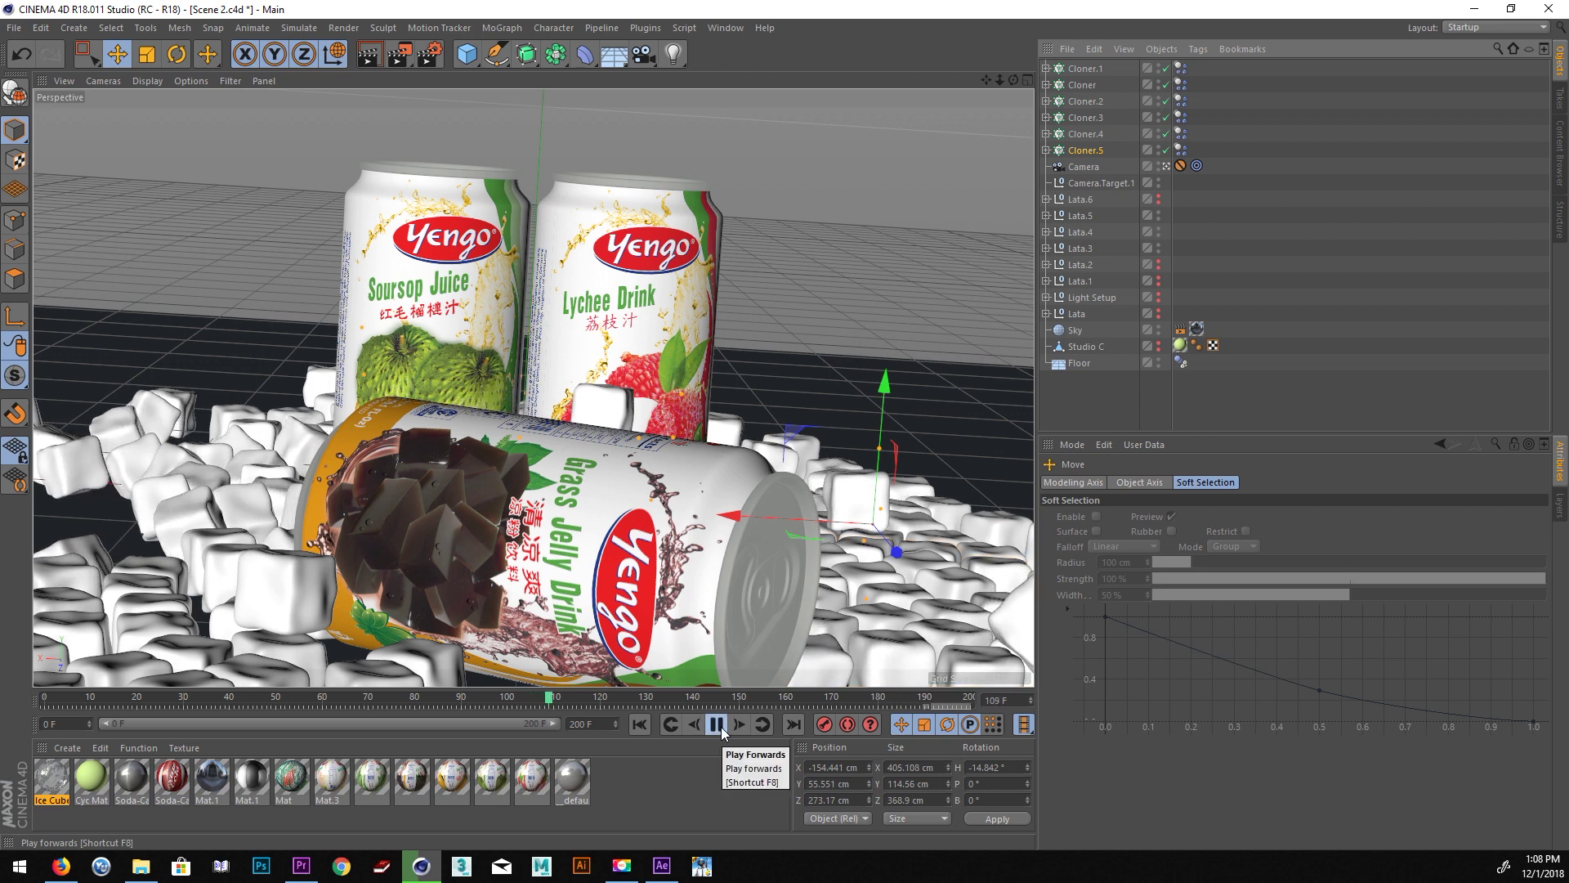
left_click(721, 729)
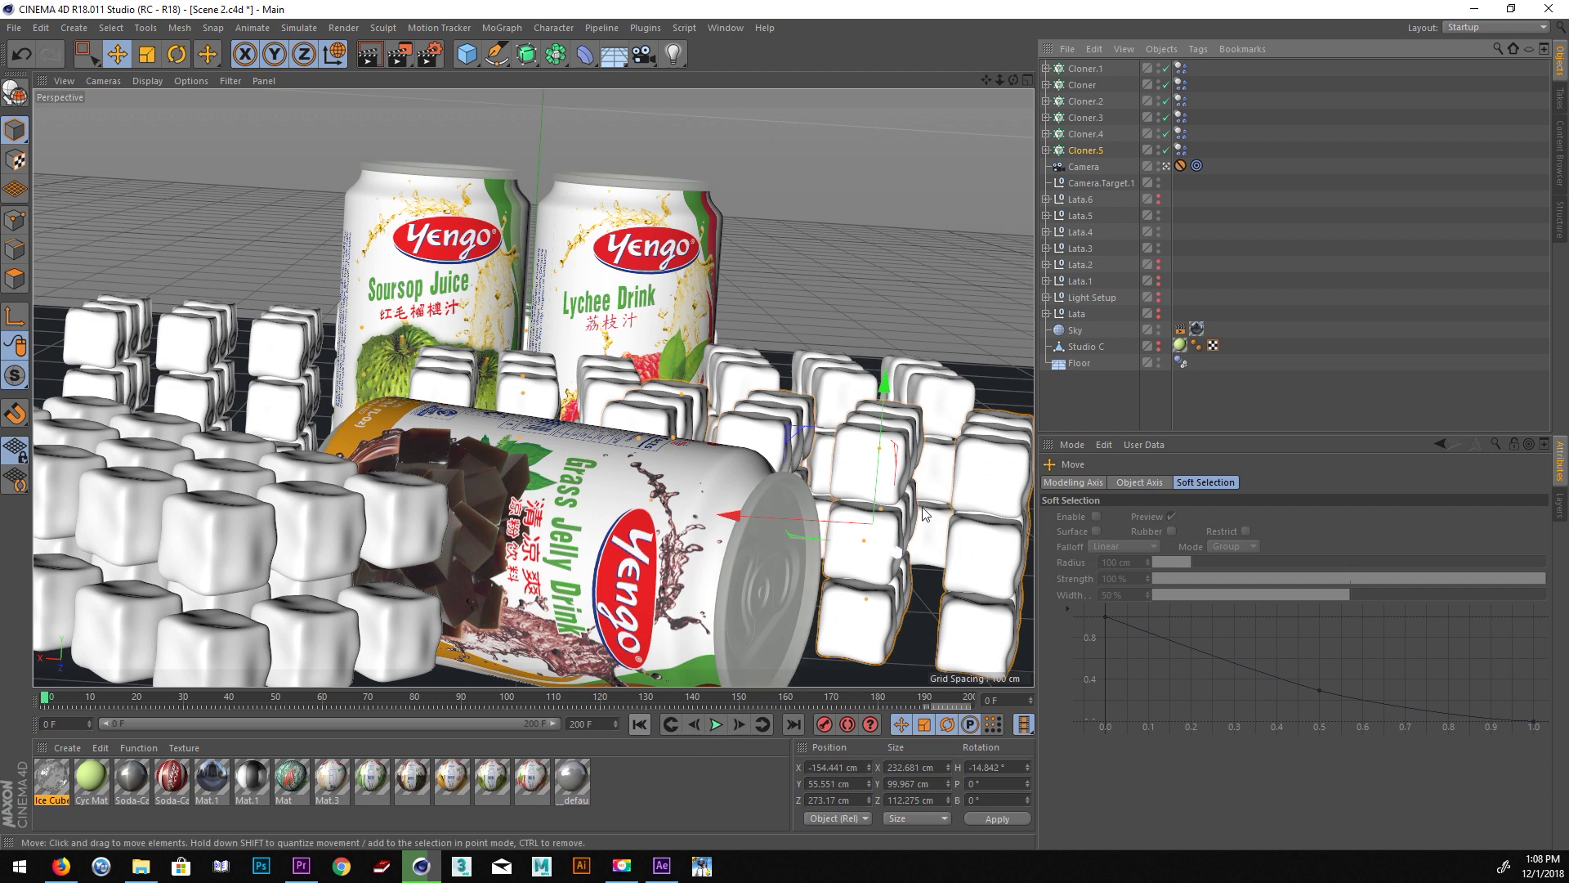
Set Cloner.5's Dynamics Body collision shape to Ellipsoid.
left_click(986, 538)
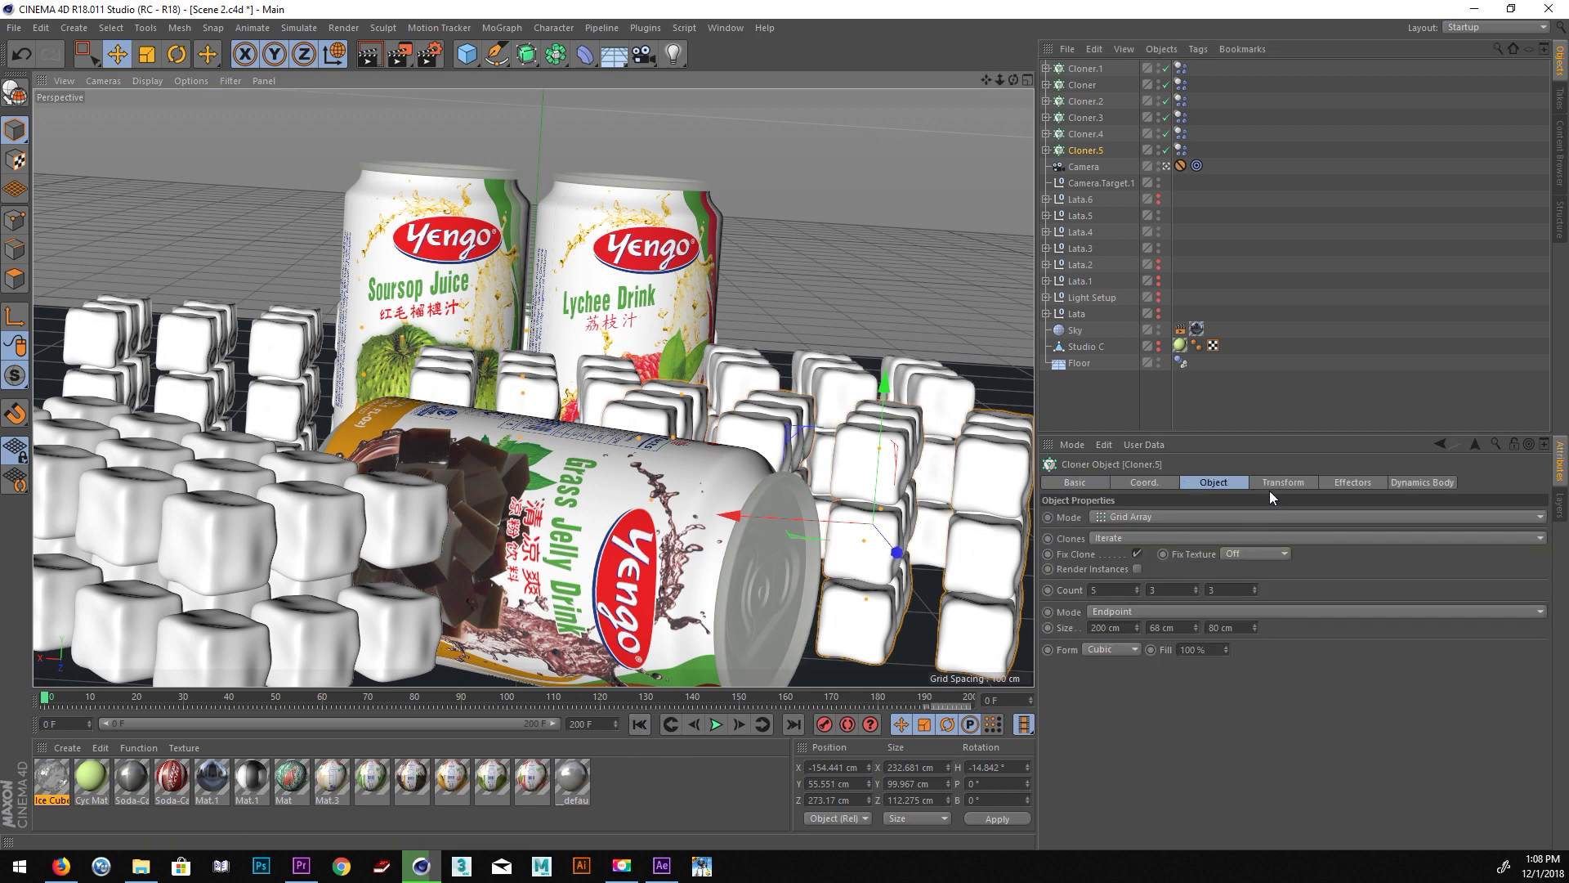
left_click(1144, 482)
left_click(1178, 150)
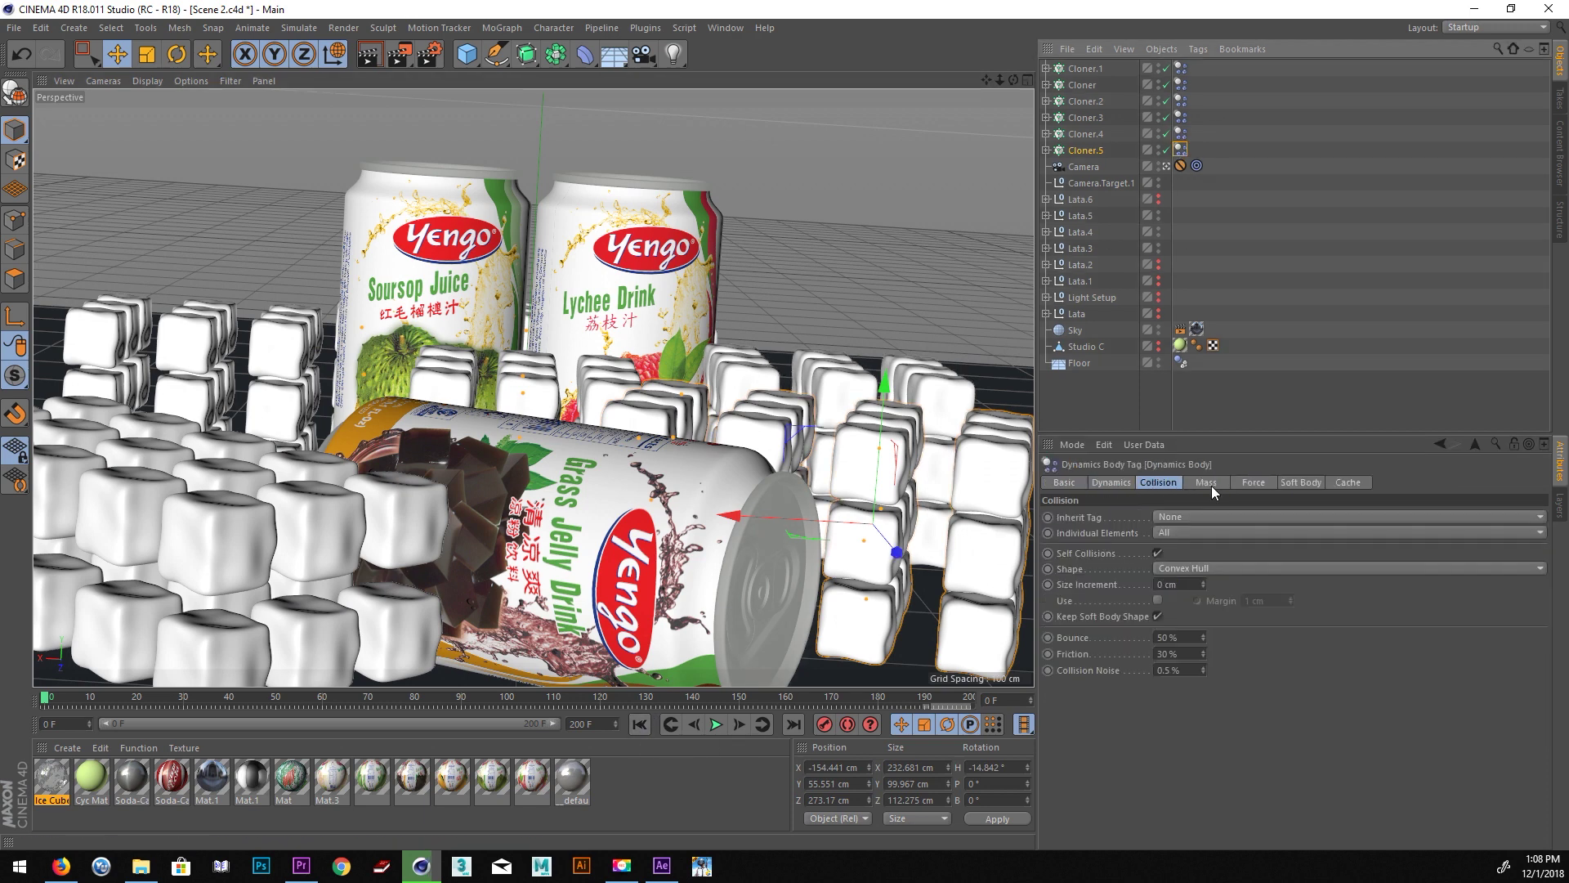
left_click(1225, 571)
left_click(1198, 634)
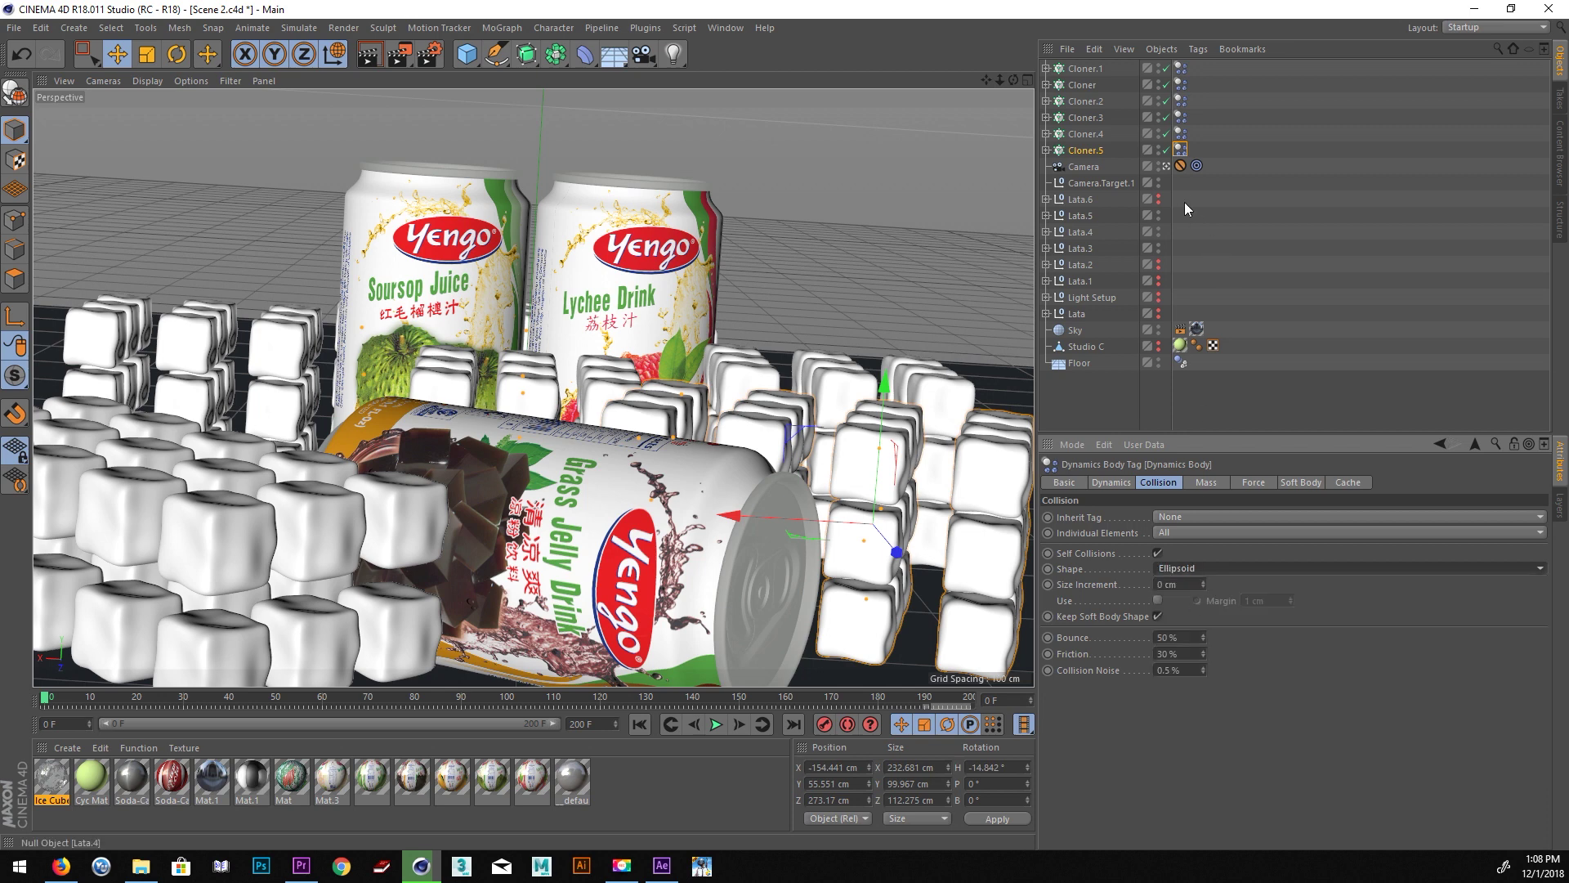
Set Cloner.4's collision shape to Ellipsoid and enable Keep Soft Body Shape.
left_click(331, 497)
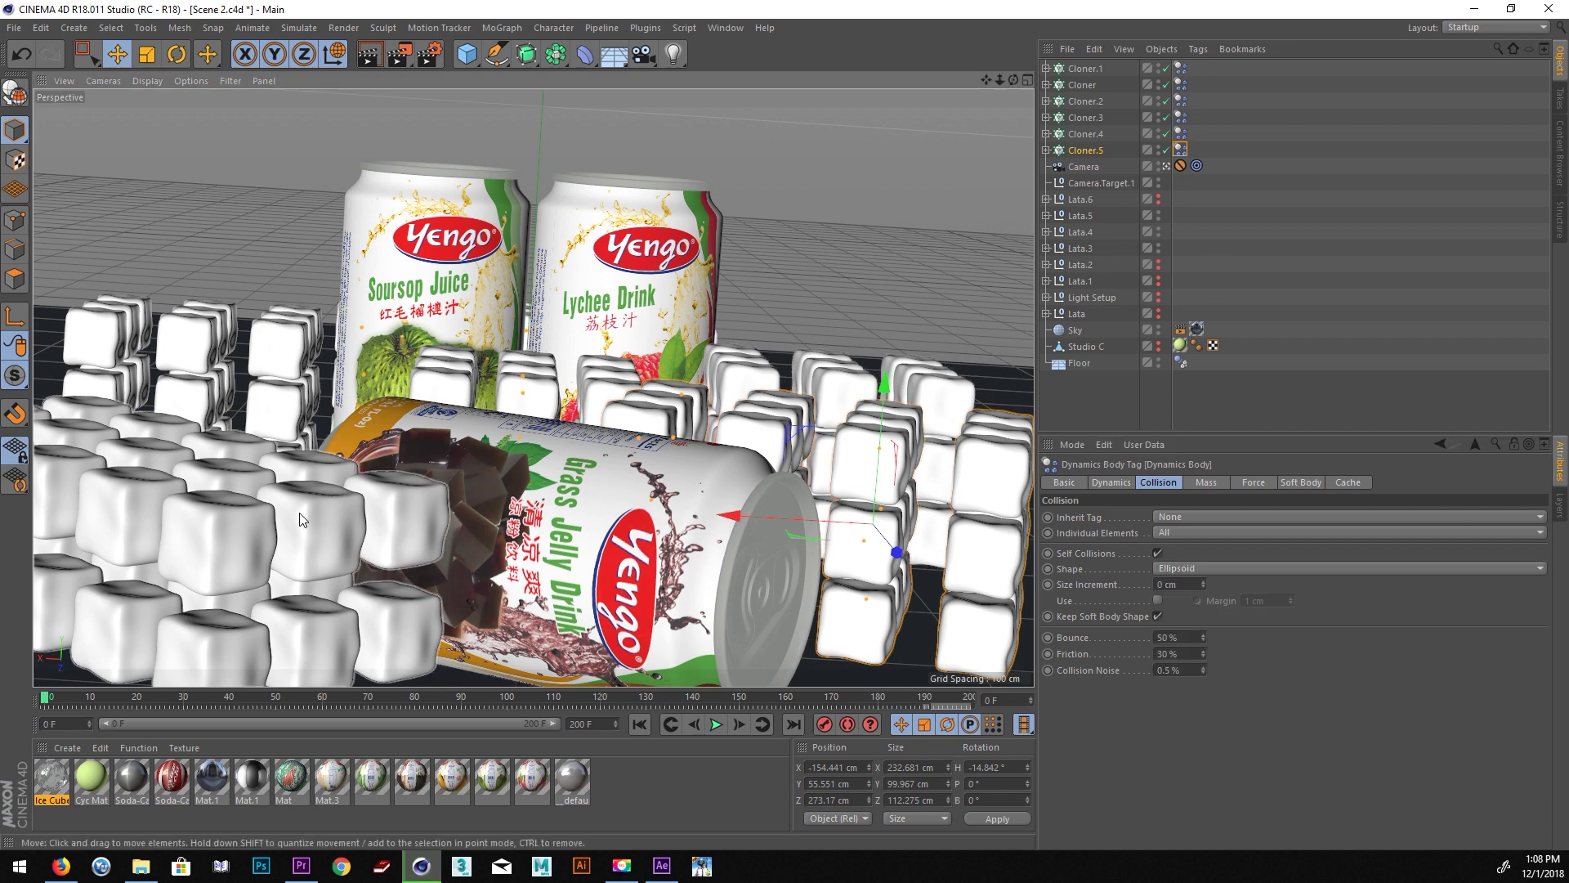
left_click(1178, 134)
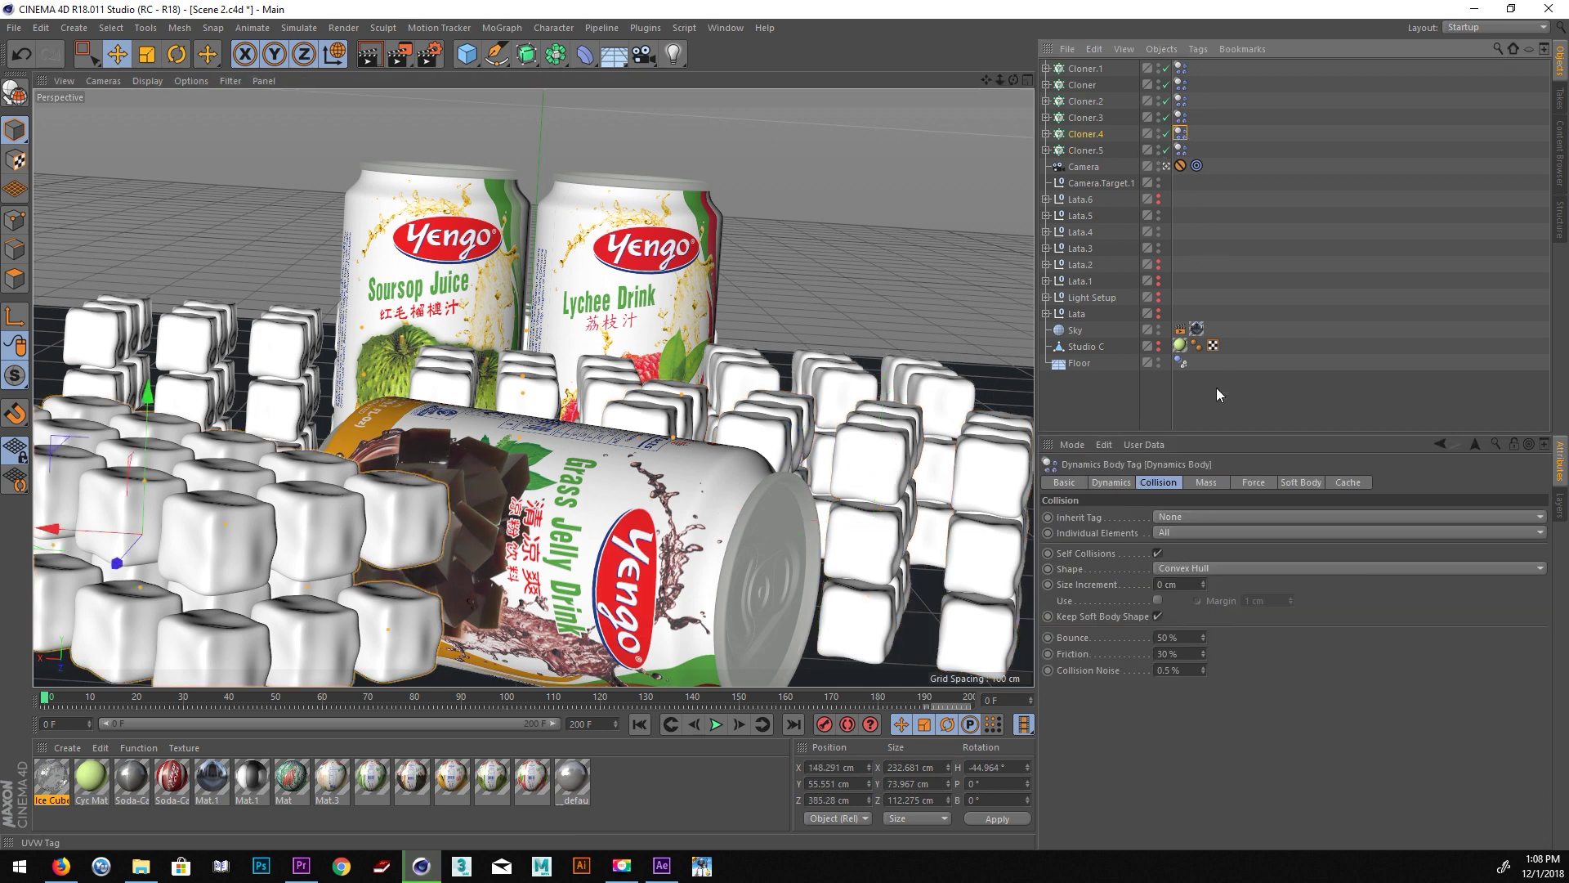
left_click(1190, 572)
left_click(1186, 634)
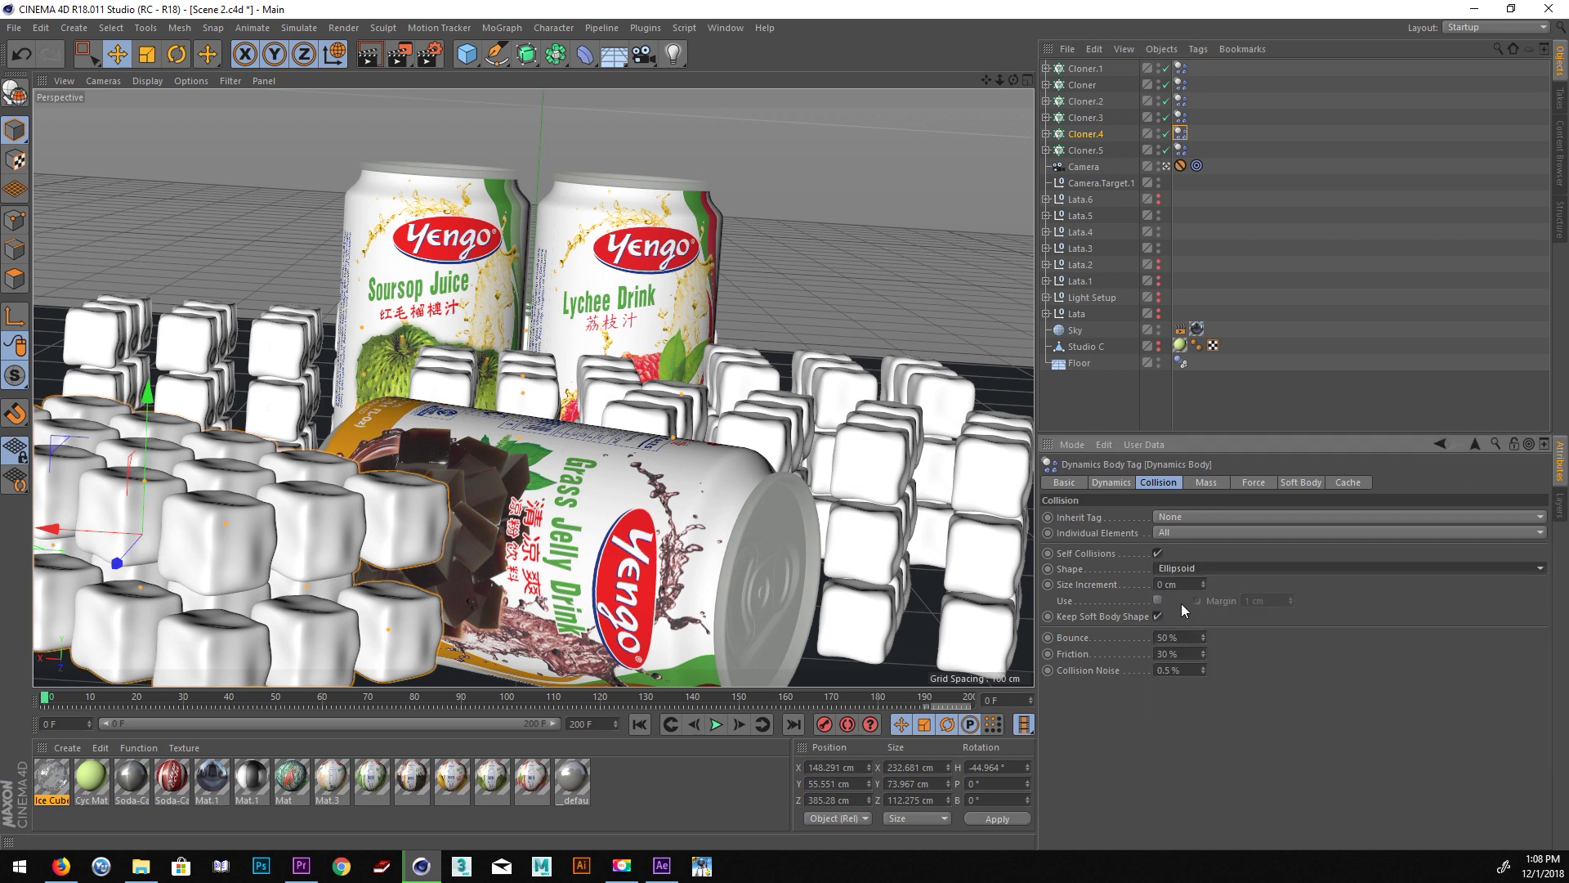
left_click(1156, 616)
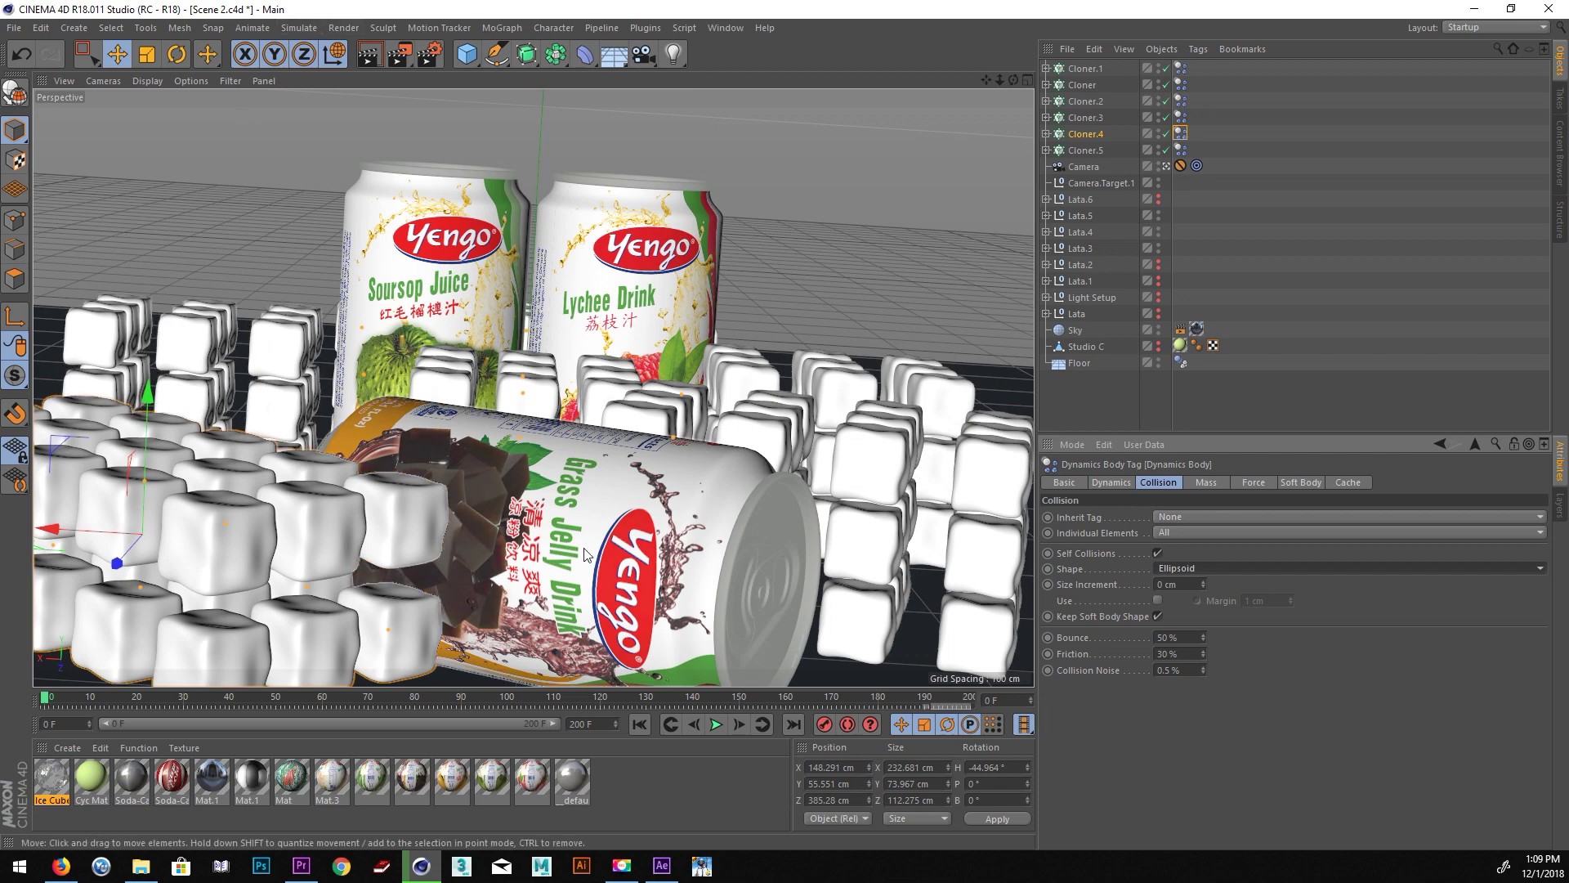
Scrub the timeline to frames 22 and 16 while toggling the camera view.
left_click(147, 701)
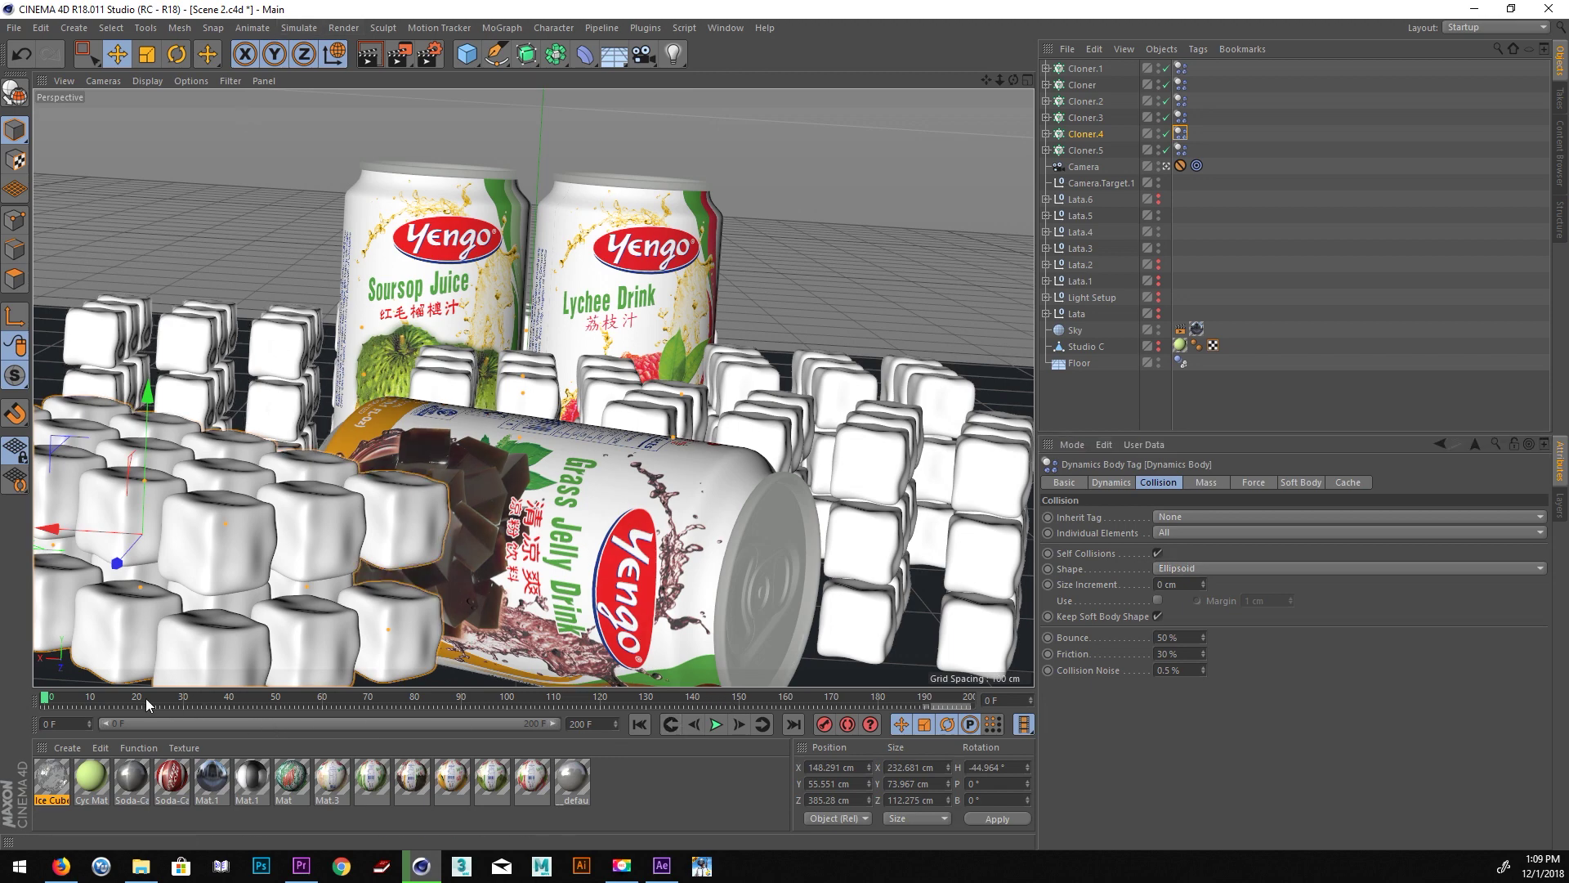
left_click(1164, 165)
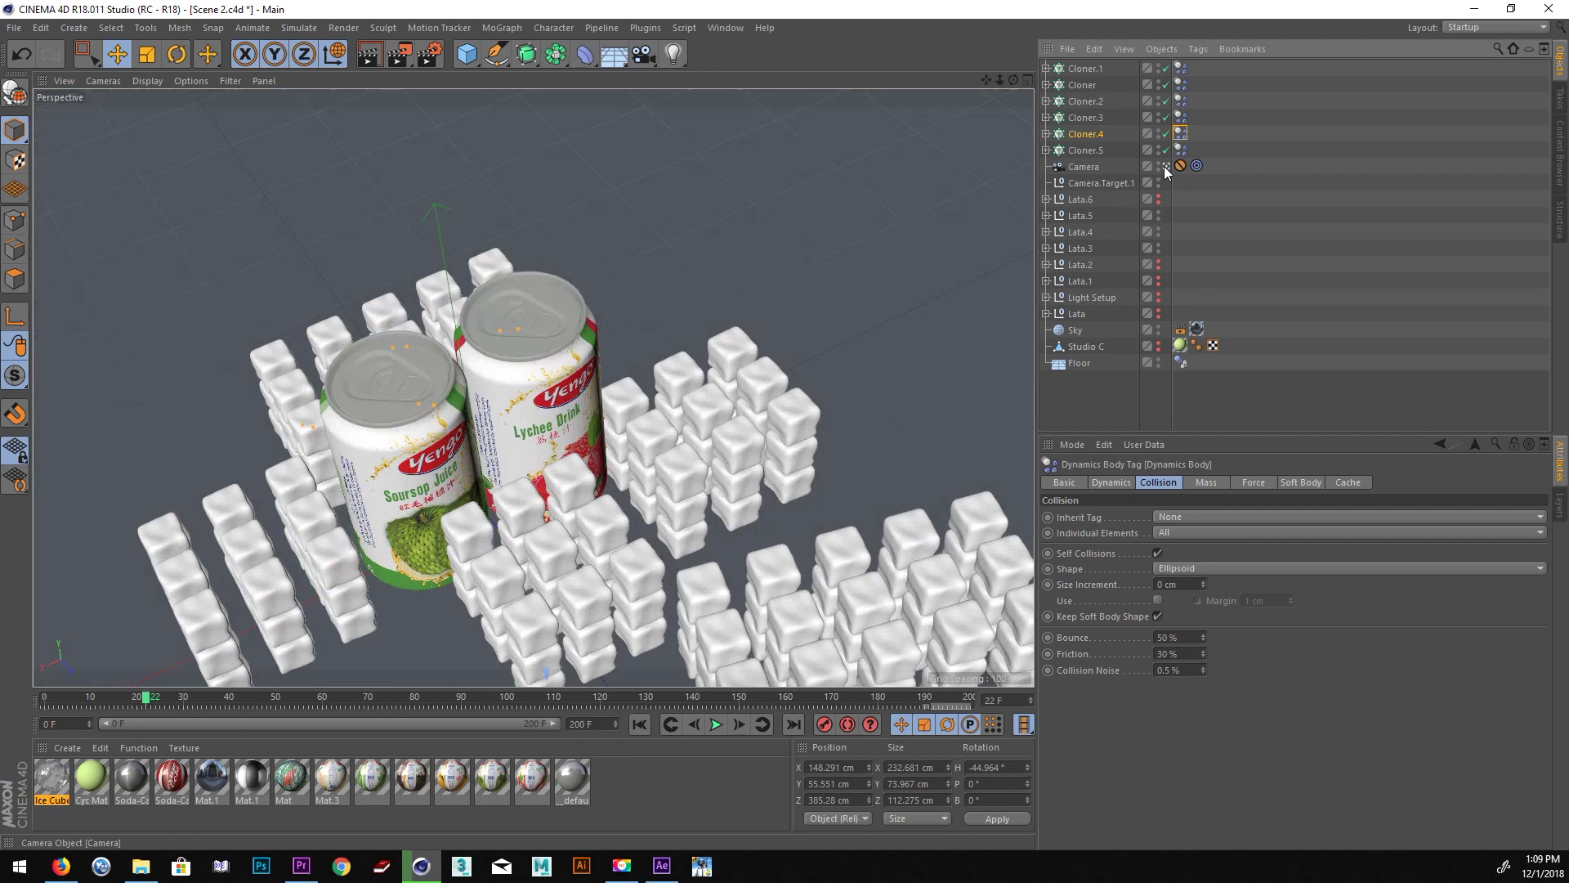
left_click(1167, 165)
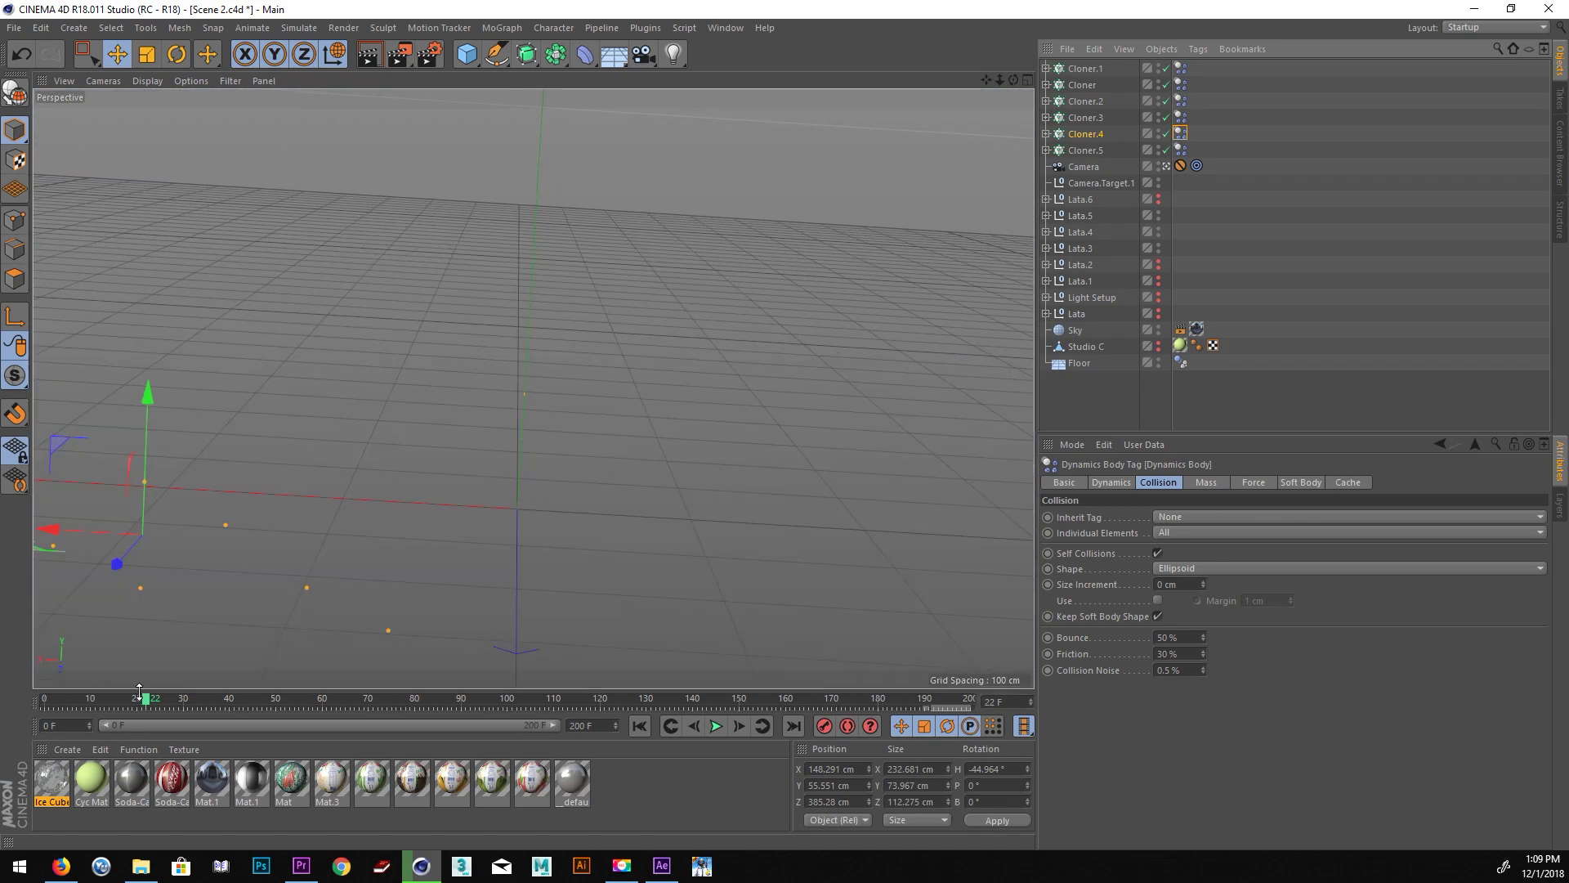
left_click(123, 701)
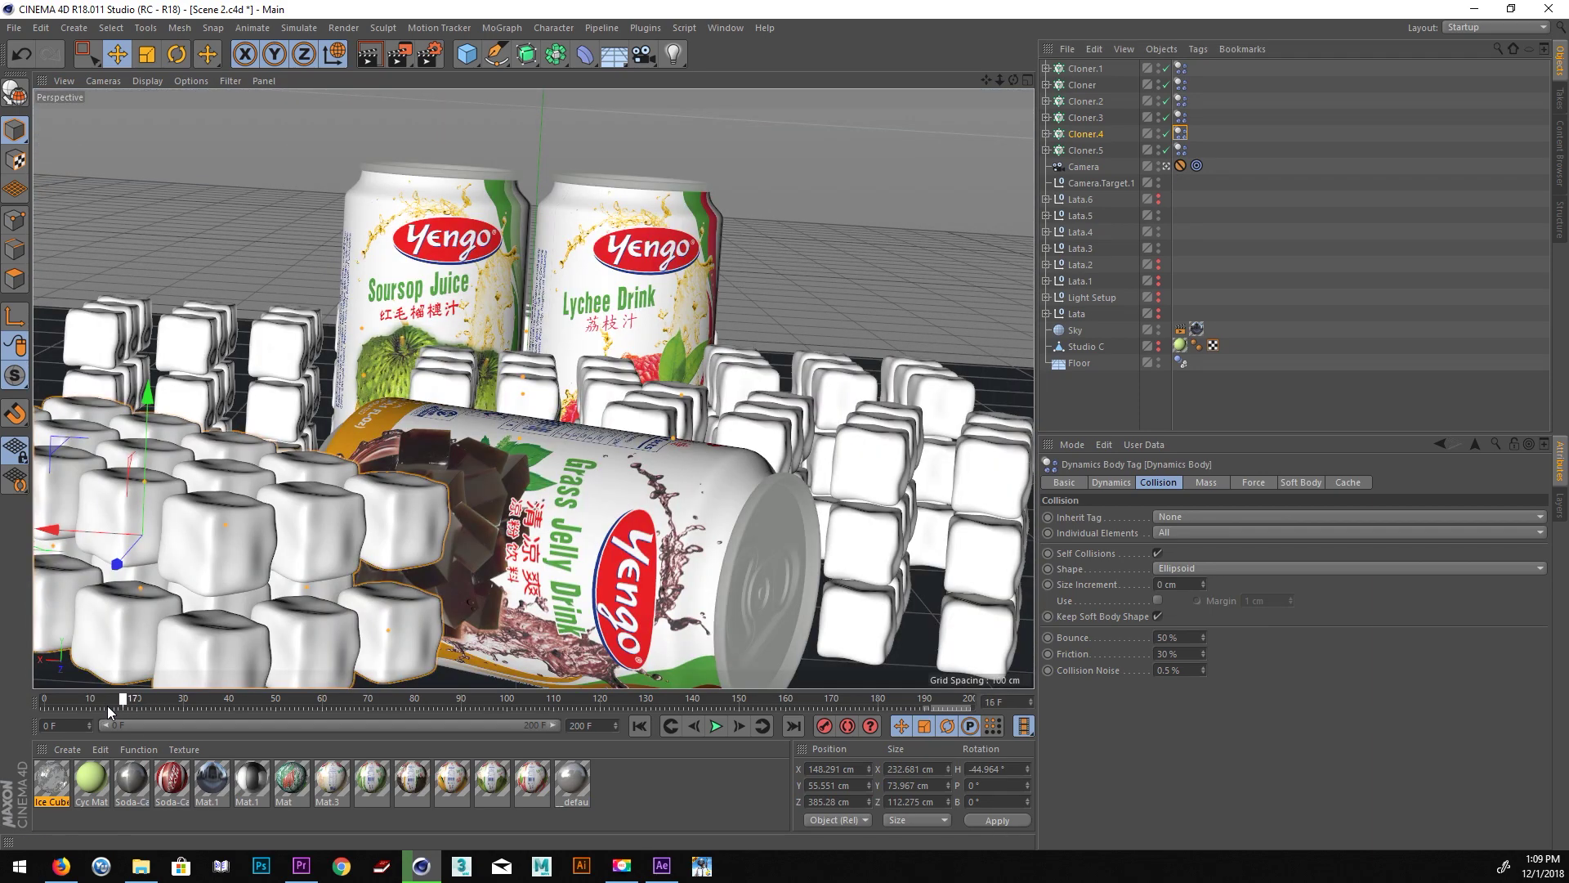
Delete the Camera's Protection tag, select Camera with Camera.Target.1, and play the animation.
left_click(1182, 167)
key("Delete")
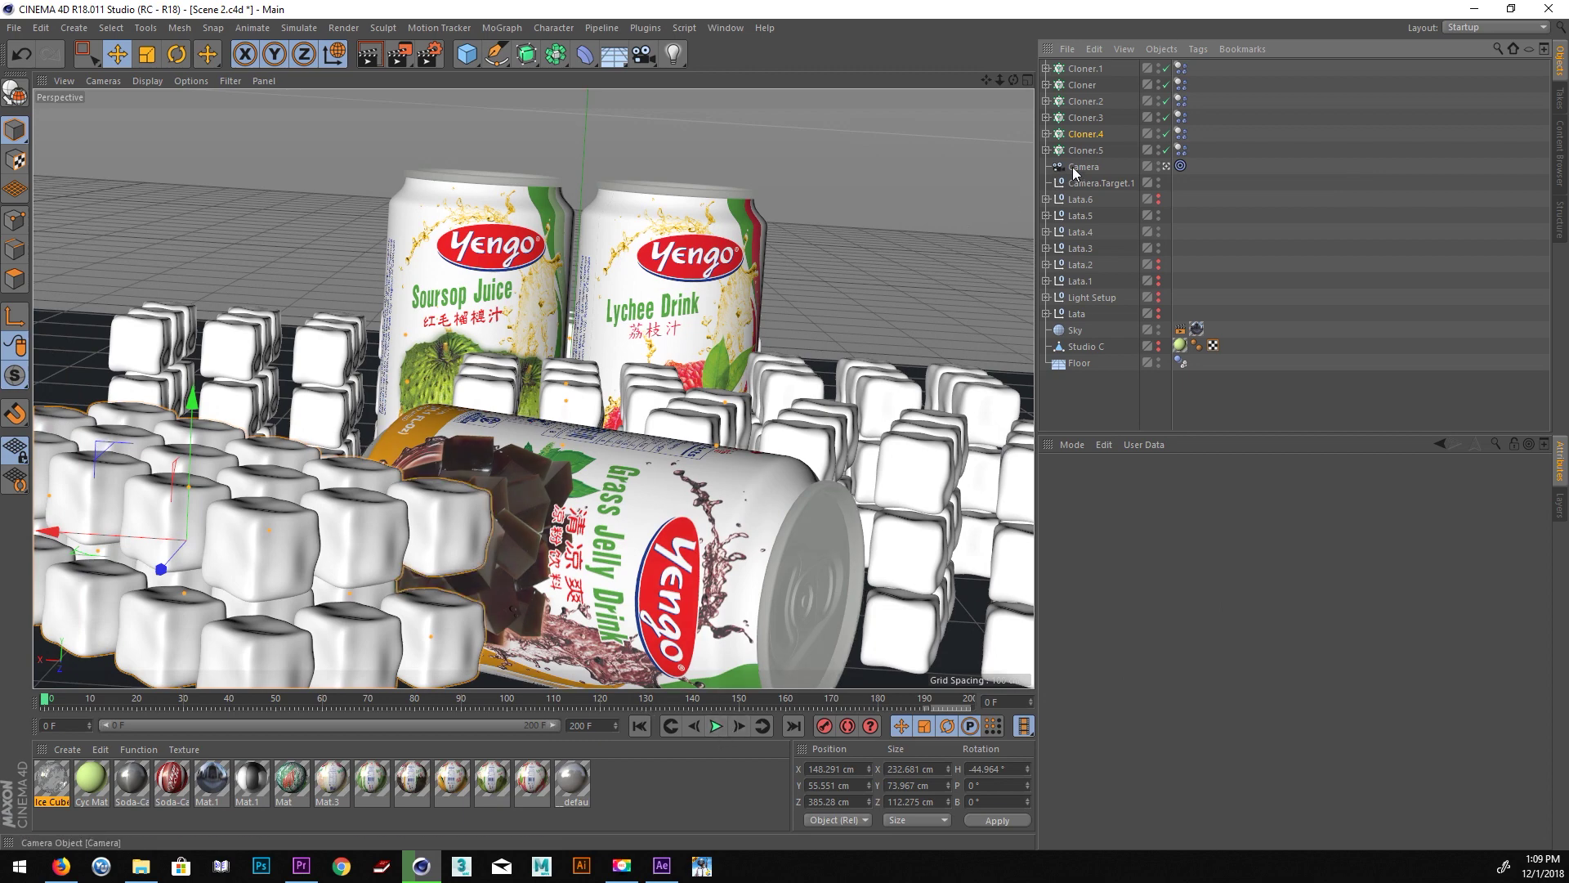
left_click_drag(1072, 167, 1092, 183)
left_click(714, 729)
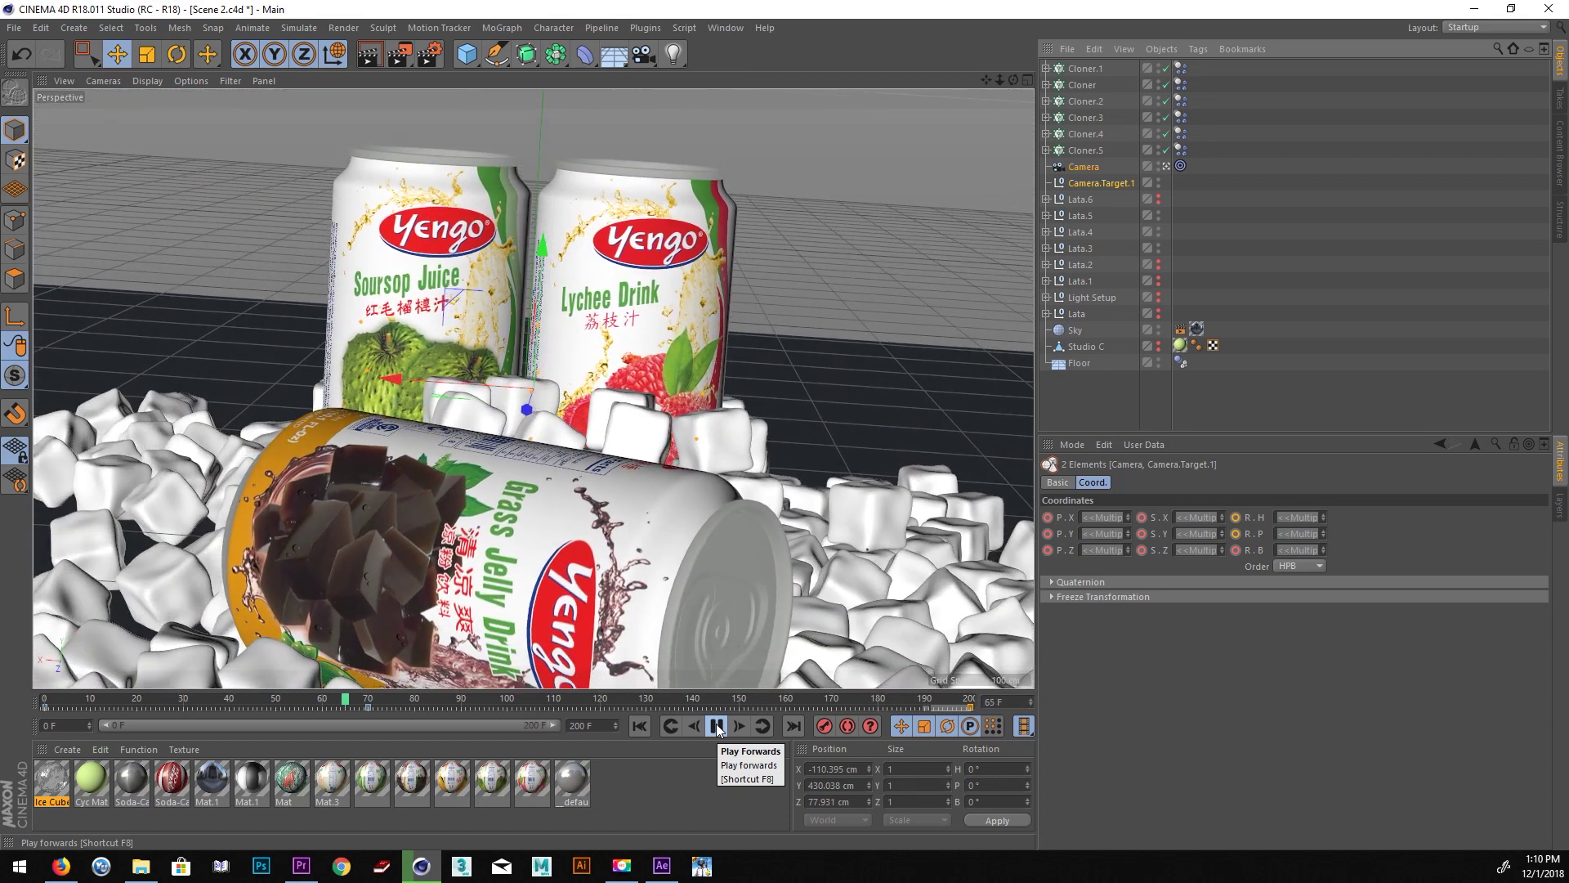
Stop playback at frame 85 and switch the viewport to Gouraud Shading (Lines).
left_click(717, 728)
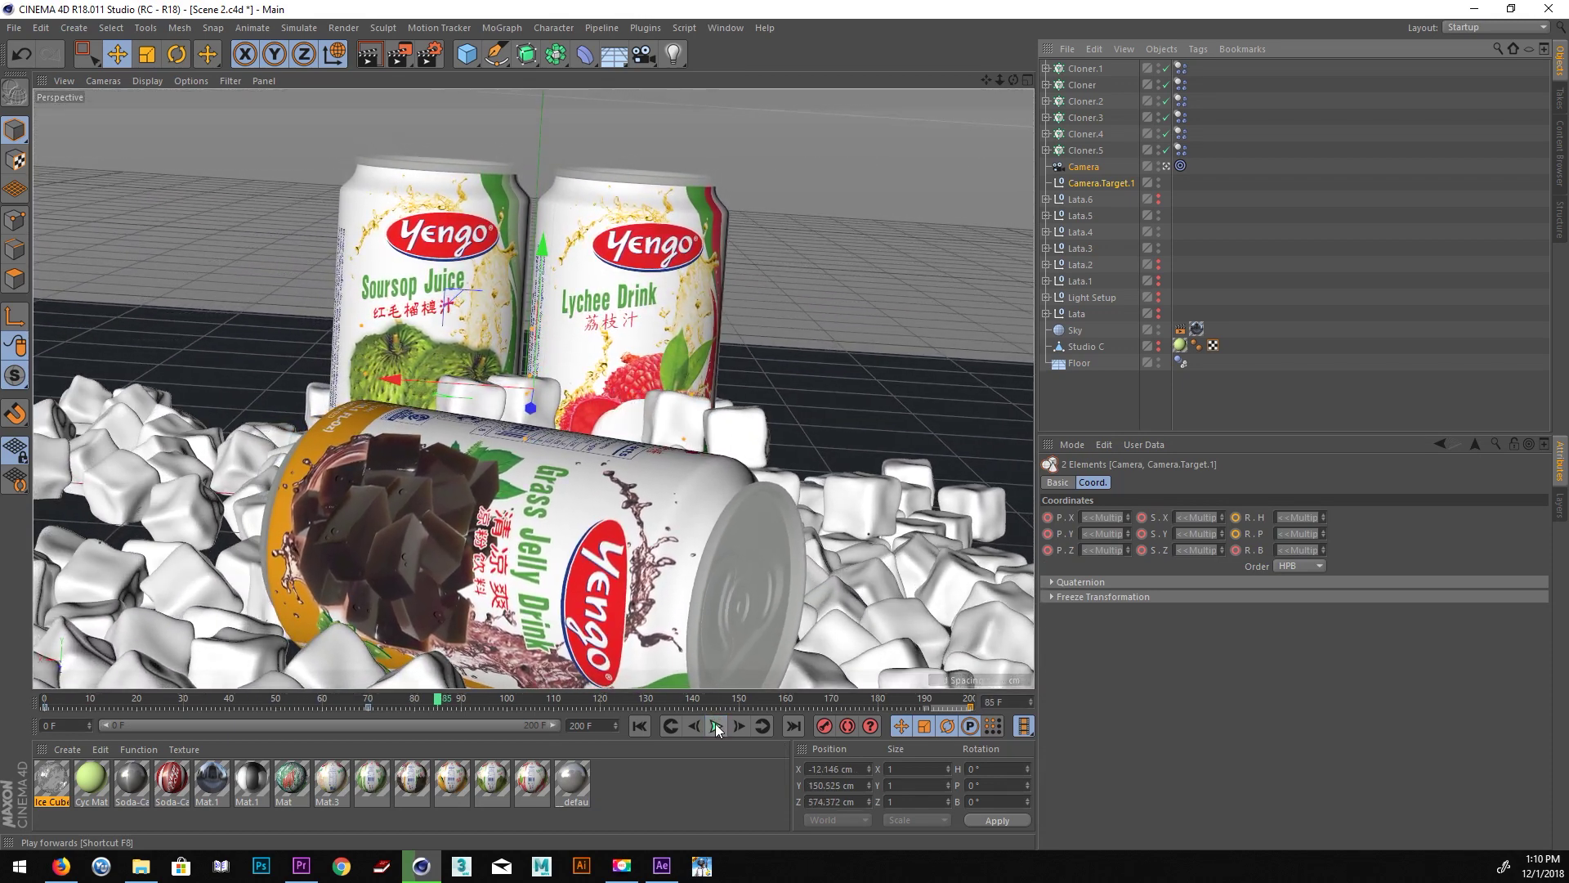
left_click(147, 81)
left_click(204, 121)
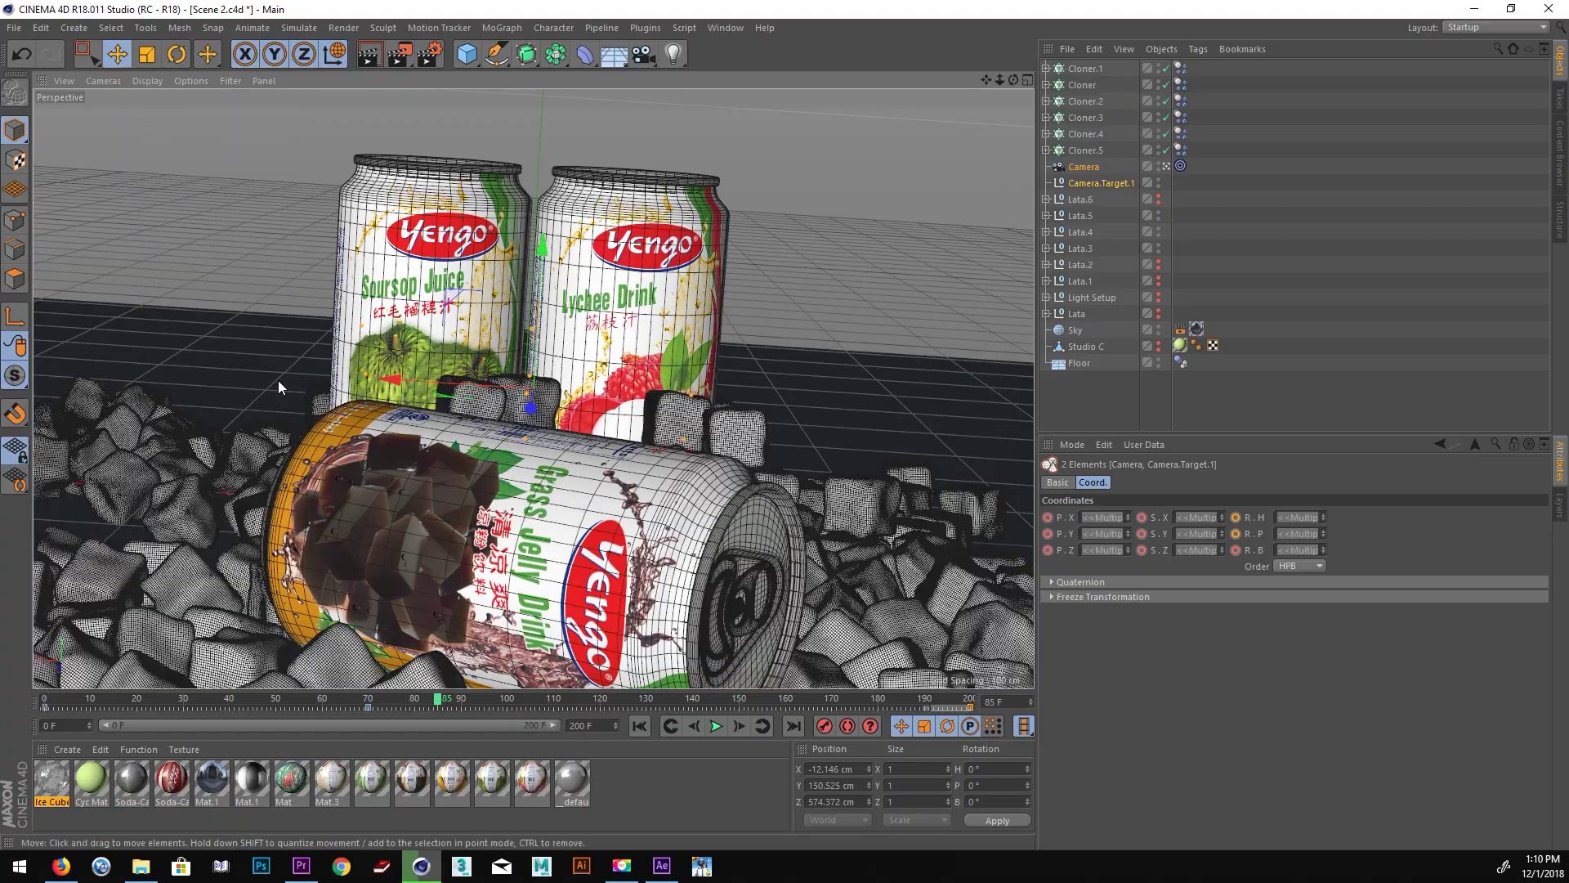
Replay the animation from the start to about frame 133, then rewind to frame 0.
left_click(639, 727)
left_click(717, 726)
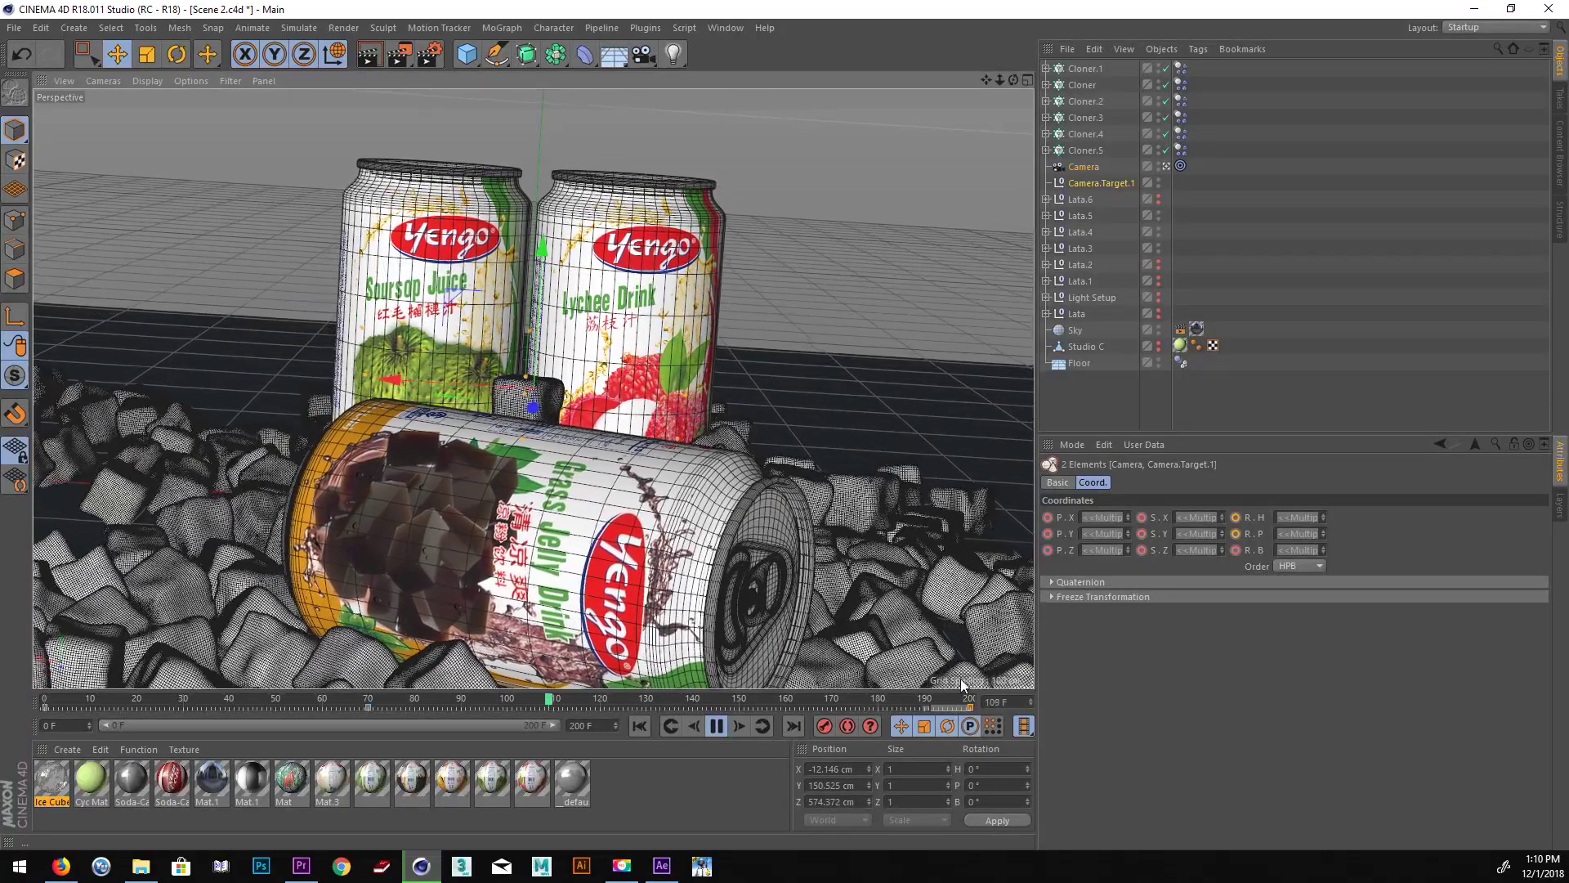
left_click(714, 726)
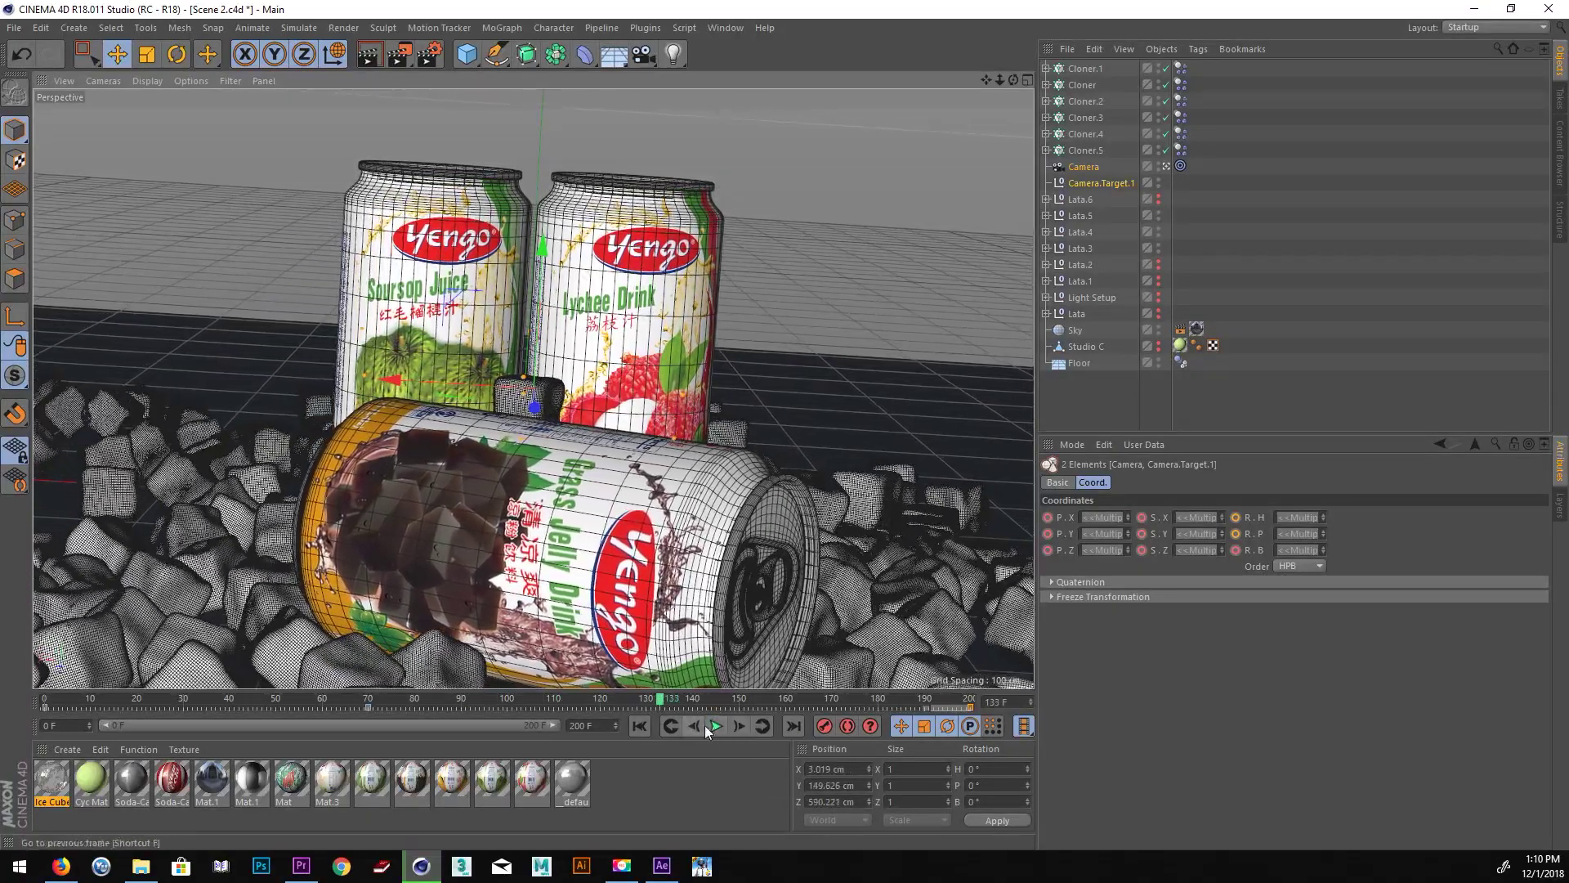
left_click(640, 725)
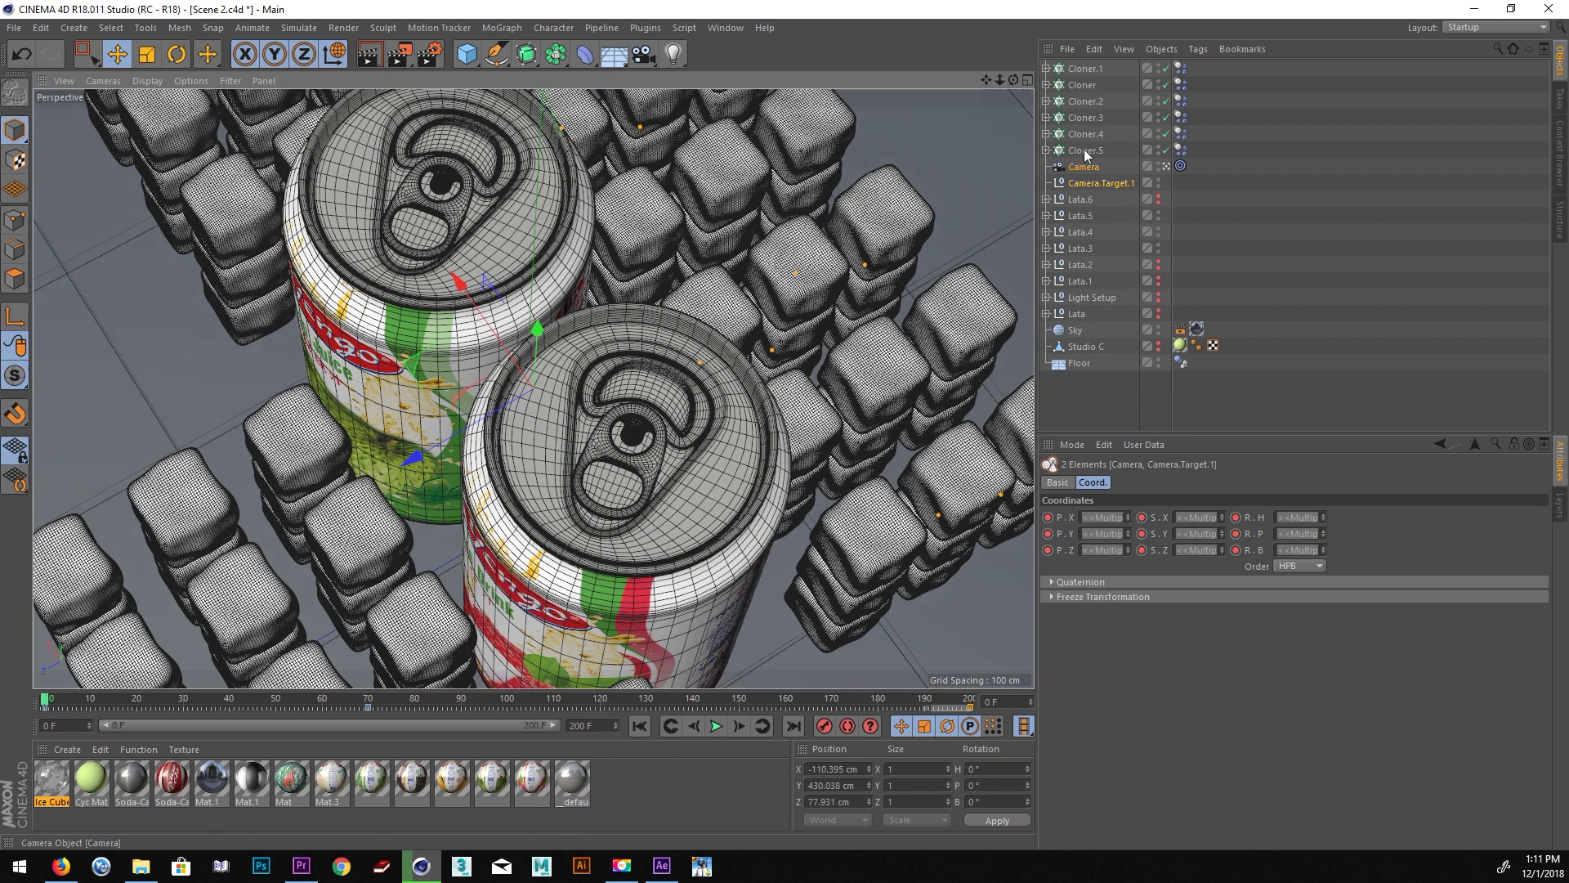
Exit the camera view and return the viewport to plain Gouraud shading.
left_click(1164, 165)
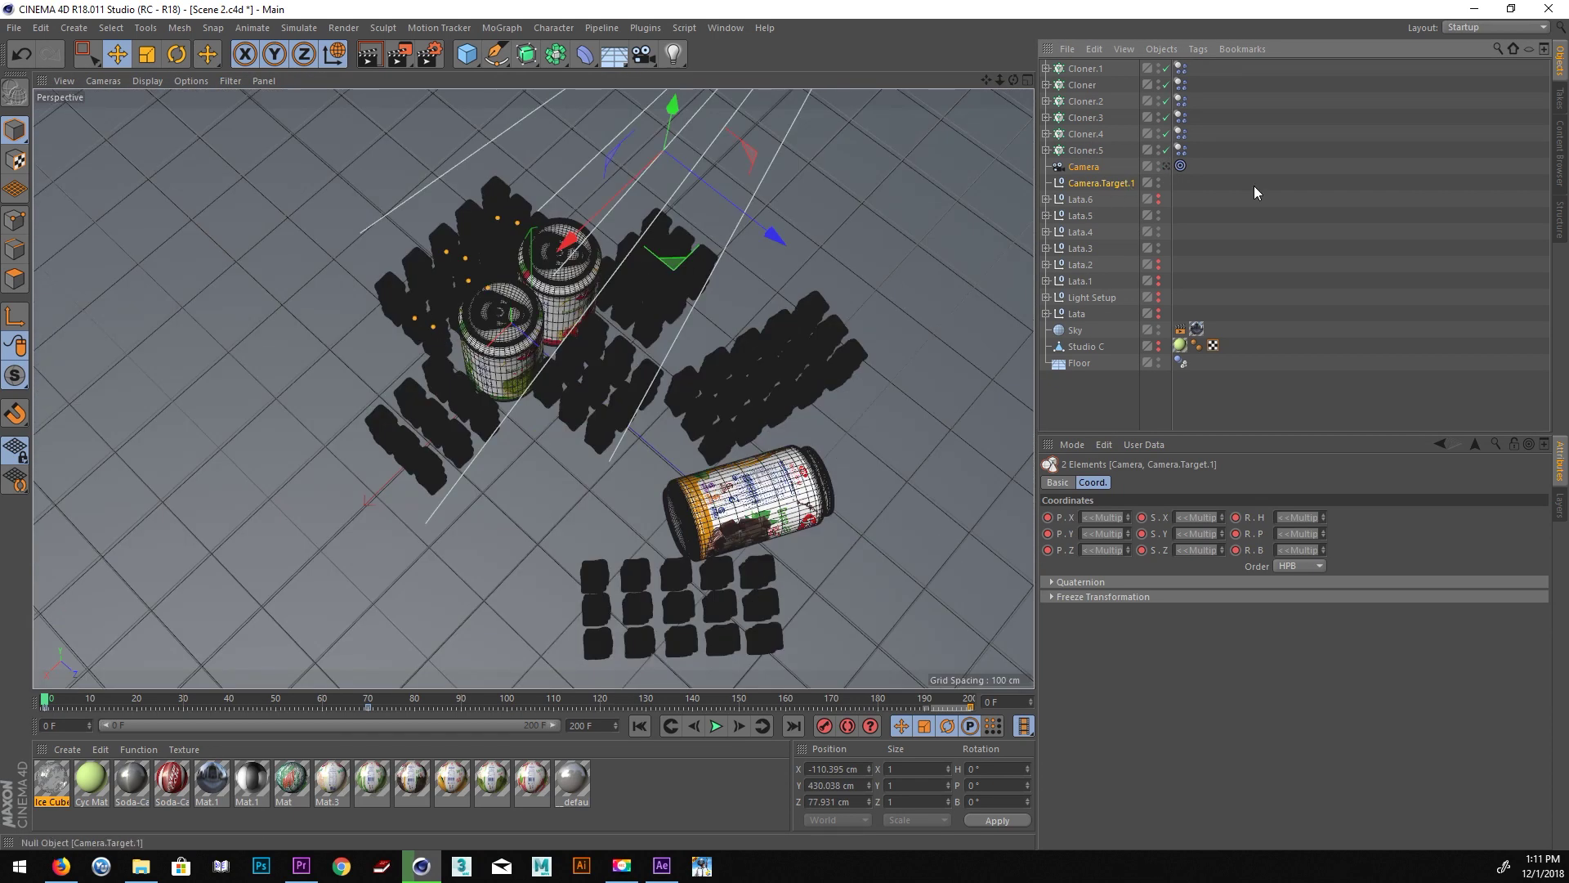
left_click(1095, 401)
left_click(147, 81)
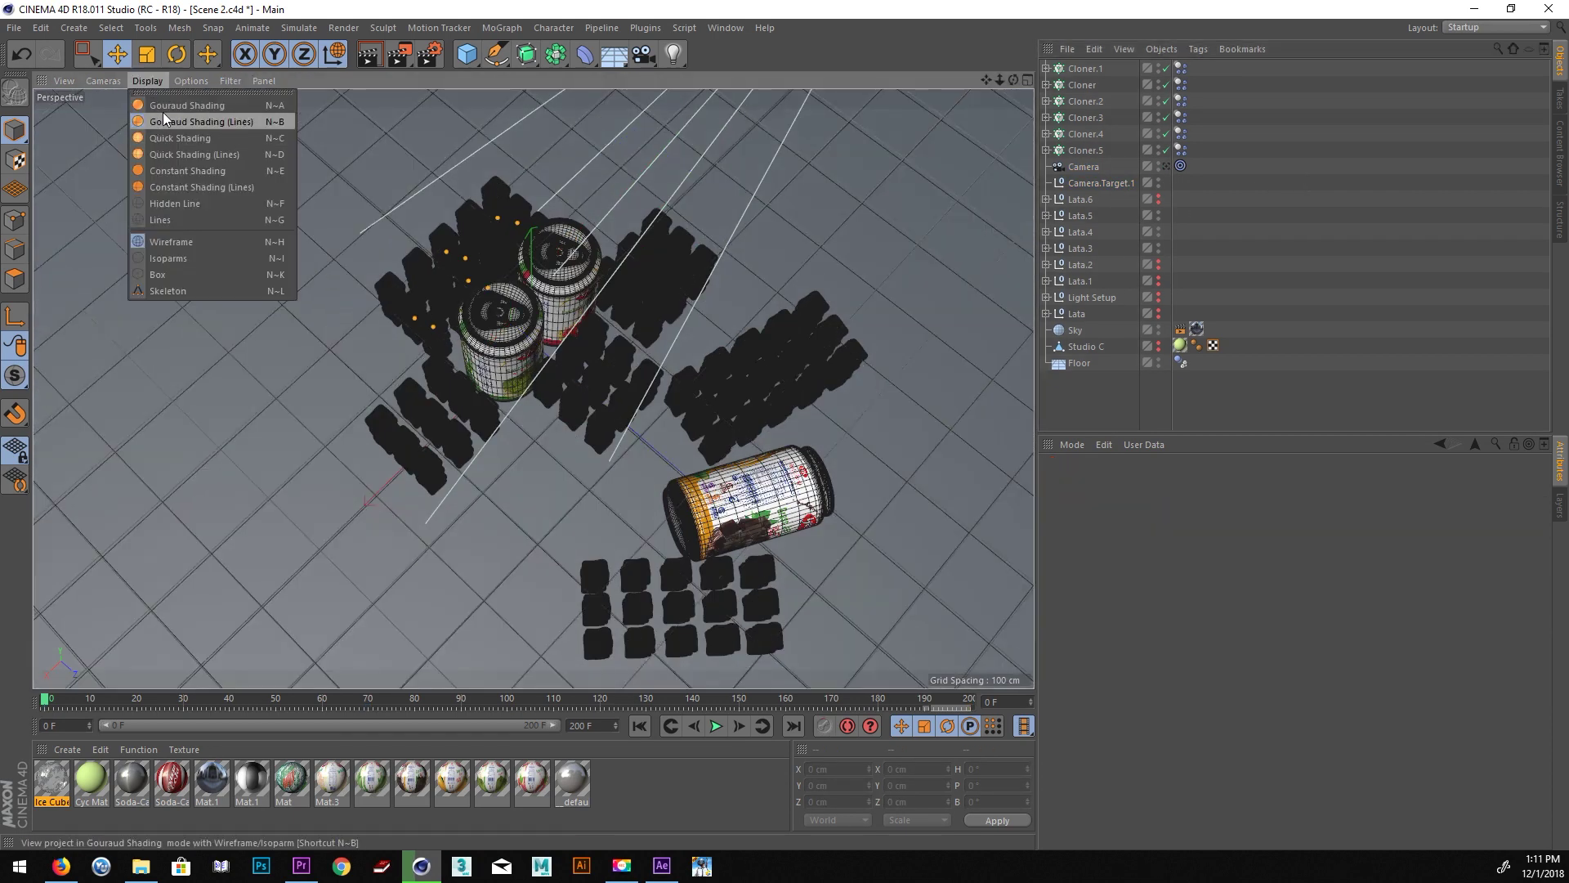
left_click(164, 117)
Select Cloner through Cloner.5 and open the MoGraph Effector menu.
scroll(490, 262, "up", 2)
scroll(617, 287, "up", 2)
scroll(646, 302, "up", 2)
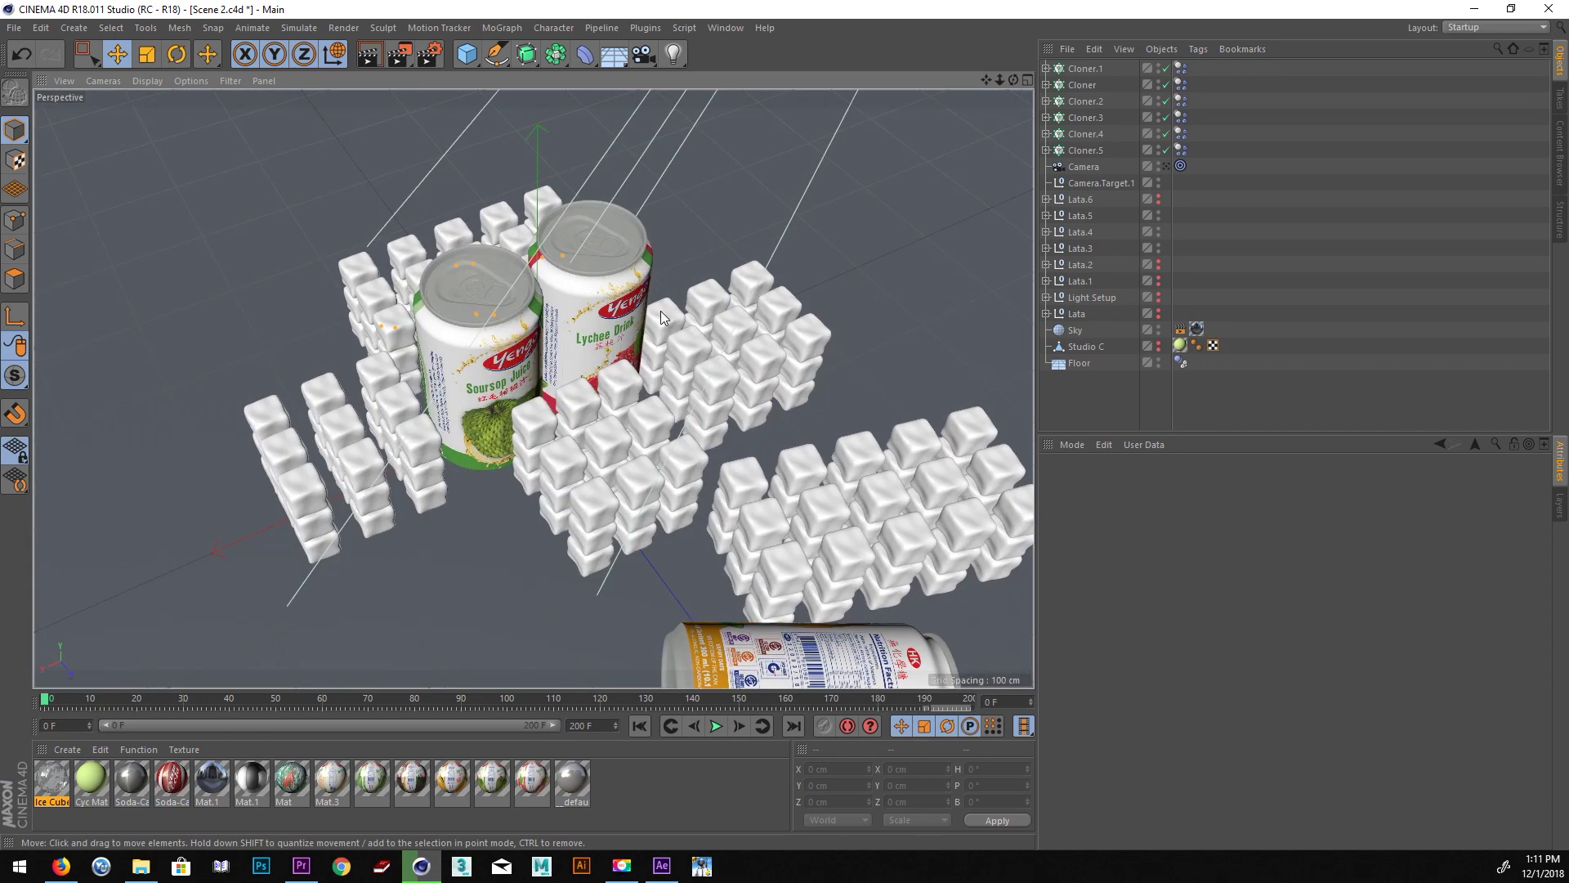
scroll(660, 309, "up", 3)
left_click(1086, 68)
left_click(1086, 150, "shift")
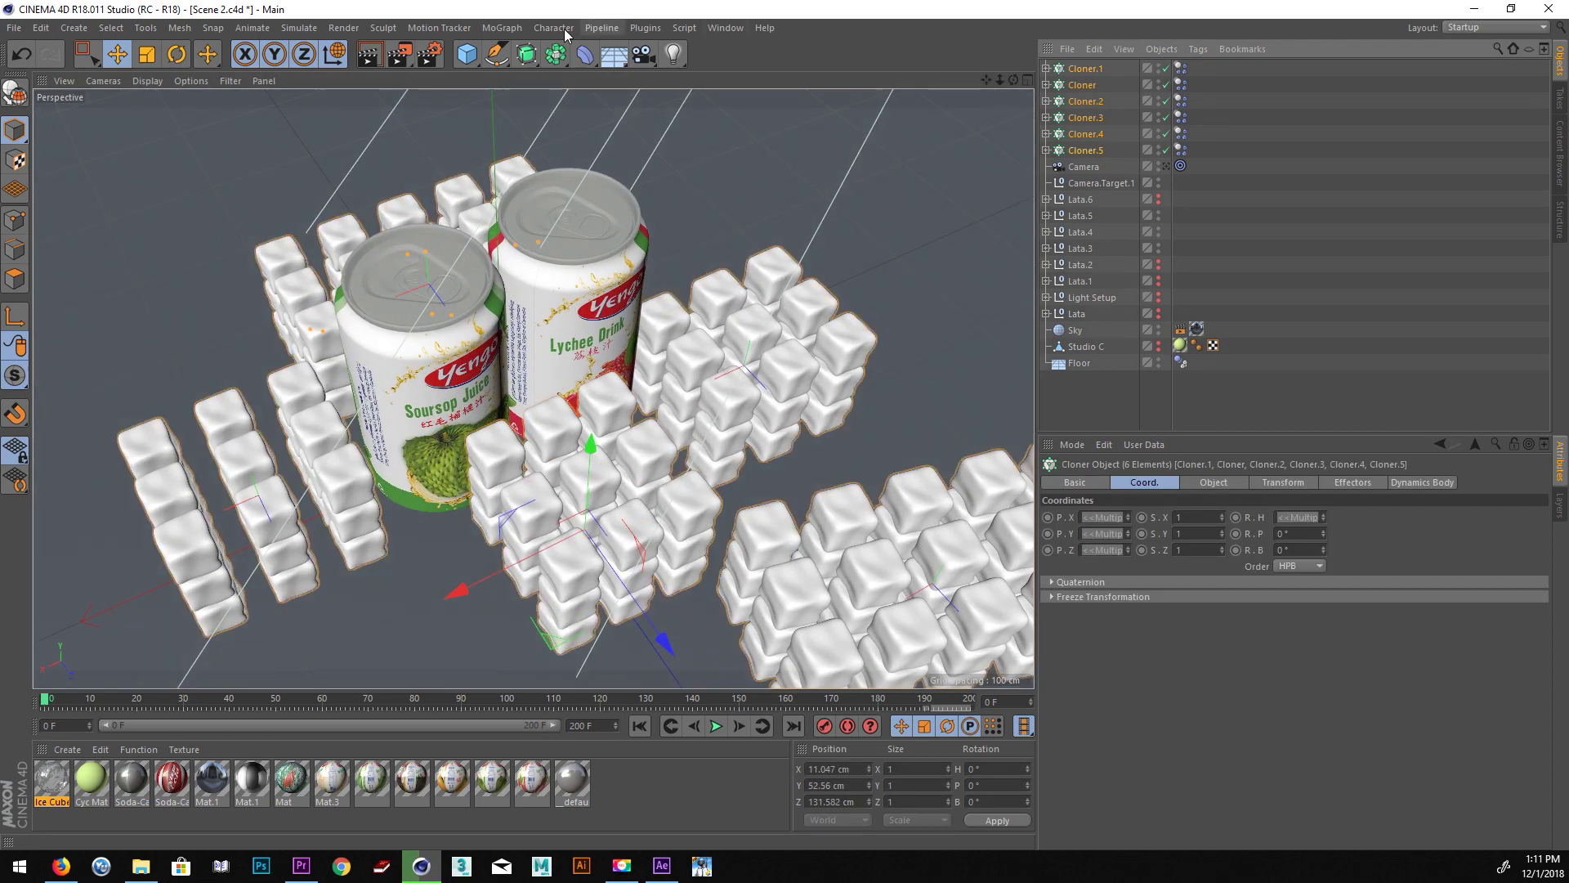
left_click(572, 28)
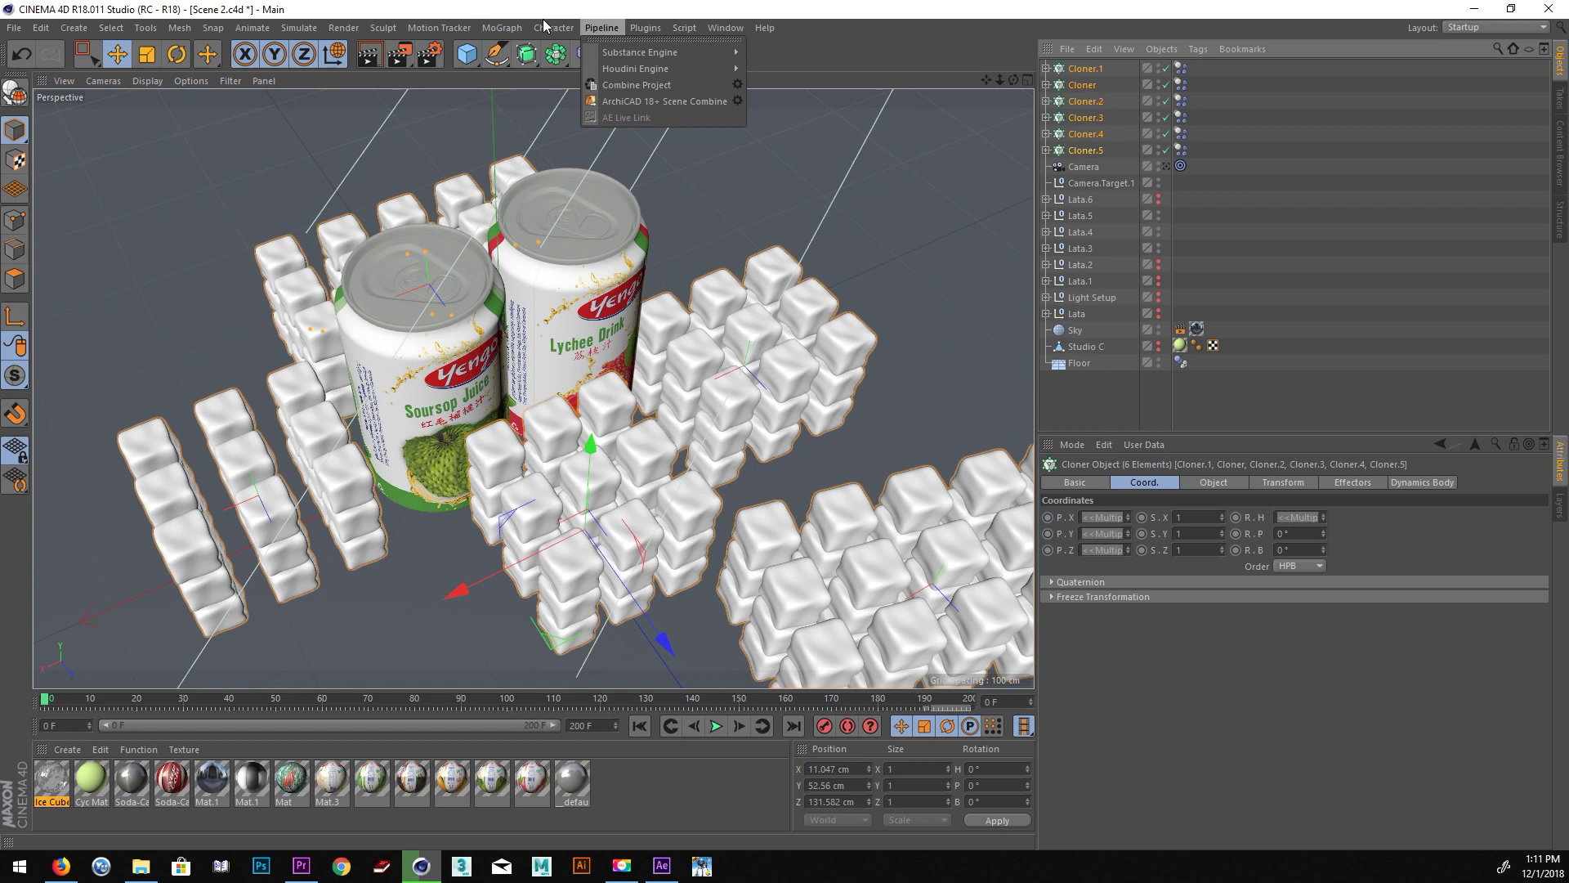
mouse_move(556, 51)
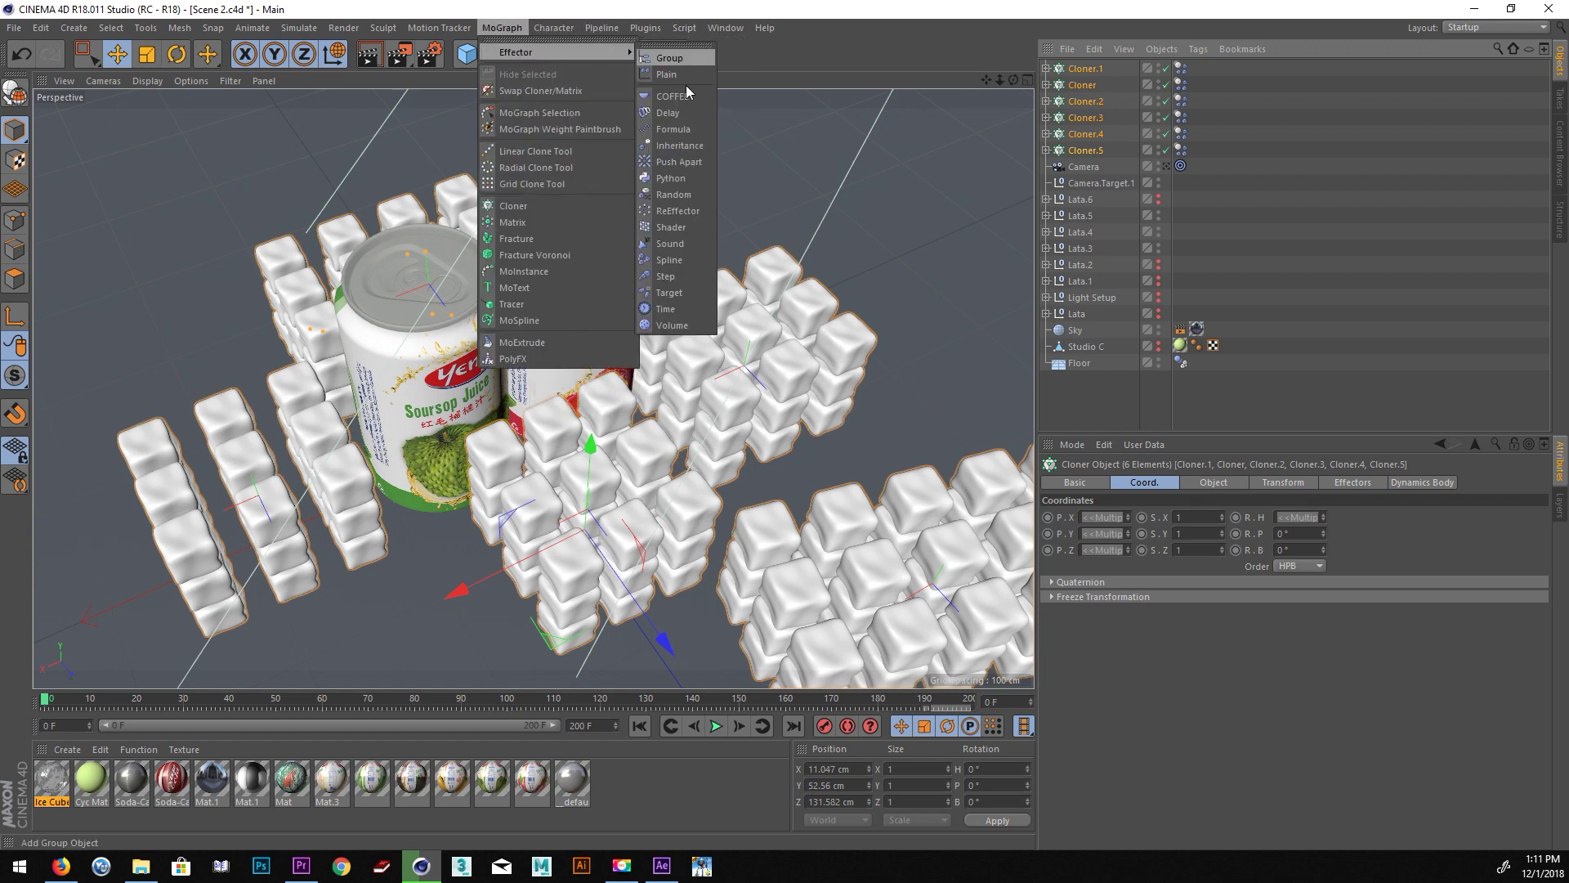
Add a Random effector with position P.Y 0, P.X 40 cm and P.Z 40 cm.
left_click(678, 194)
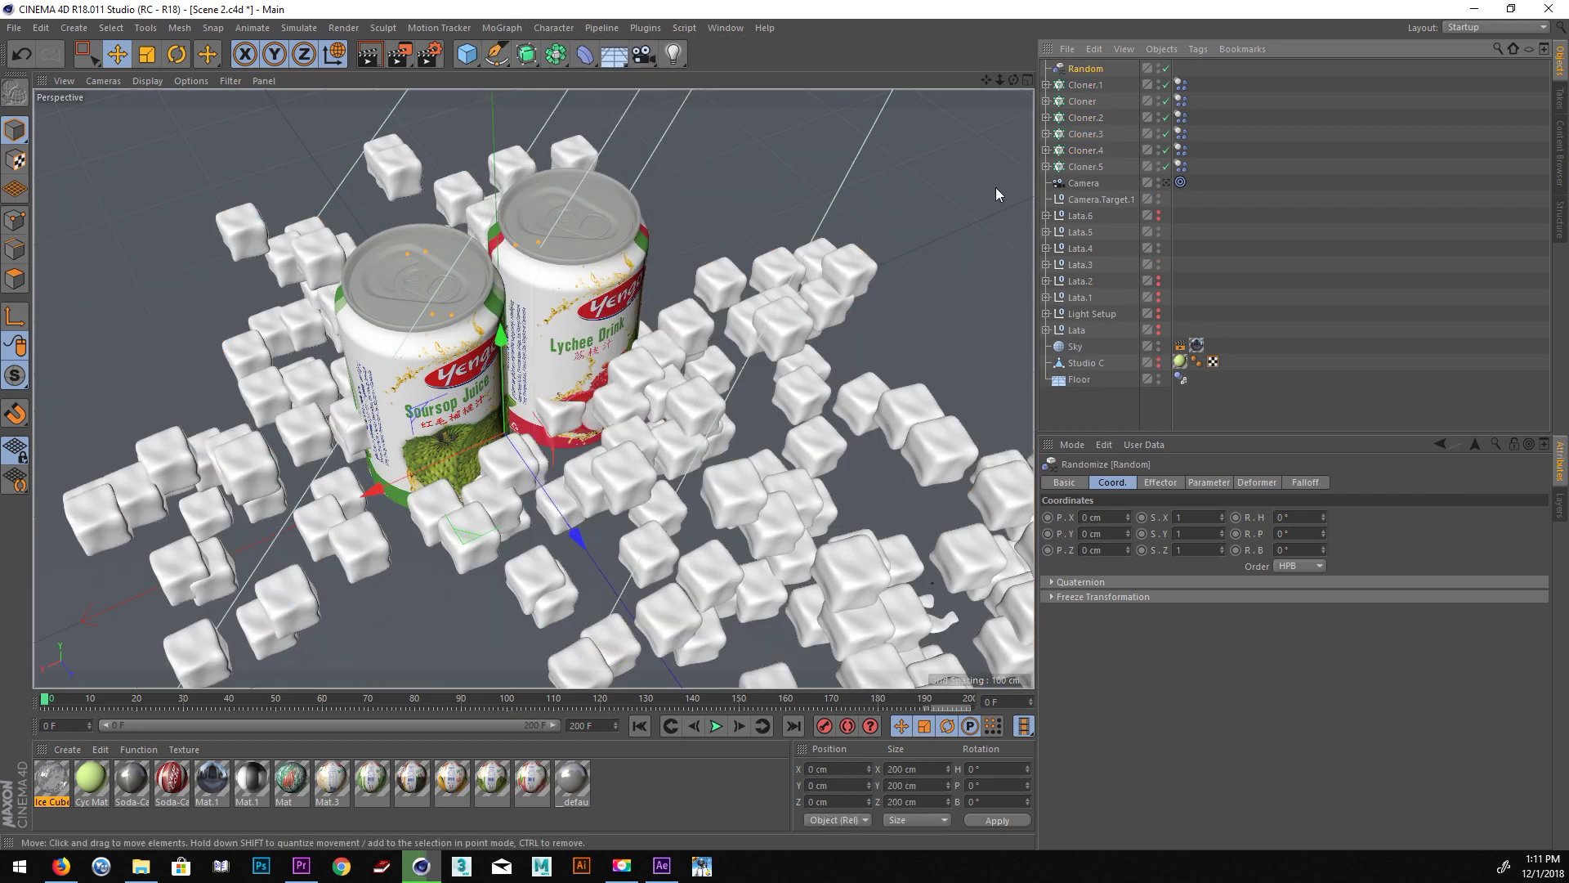
left_click(1213, 483)
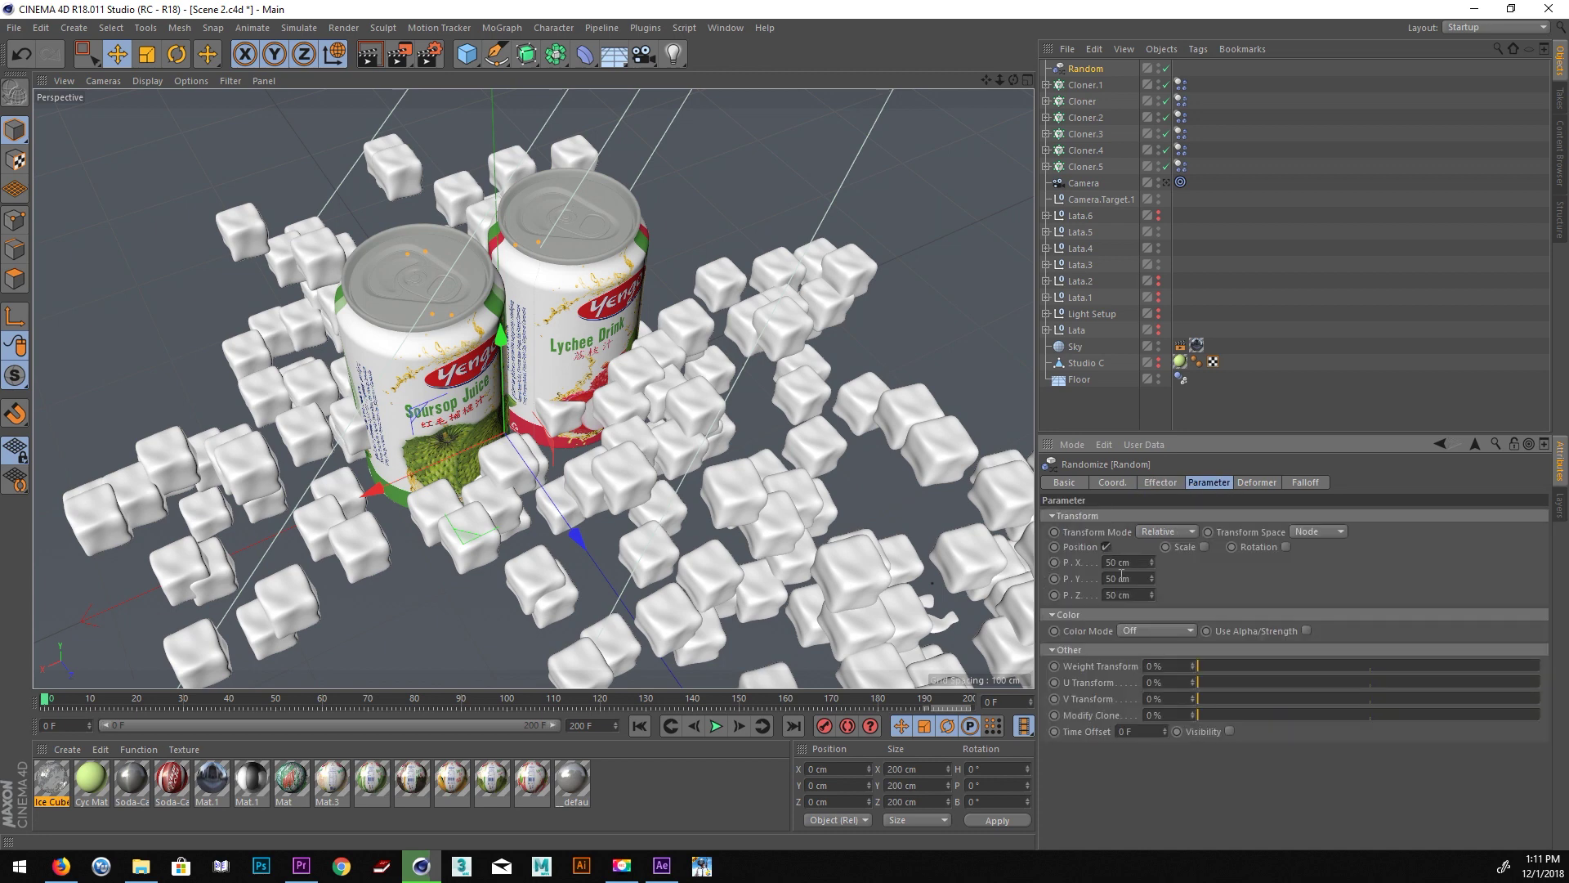
type("0")
key("Return")
mouse_move(458, 441)
left_mouse_down("alt")
mouse_move(513, 425)
mouse_move(468, 587)
mouse_move(488, 459)
mouse_move(719, 434)
mouse_move(467, 430)
mouse_move(423, 492)
left_mouse_up("alt")
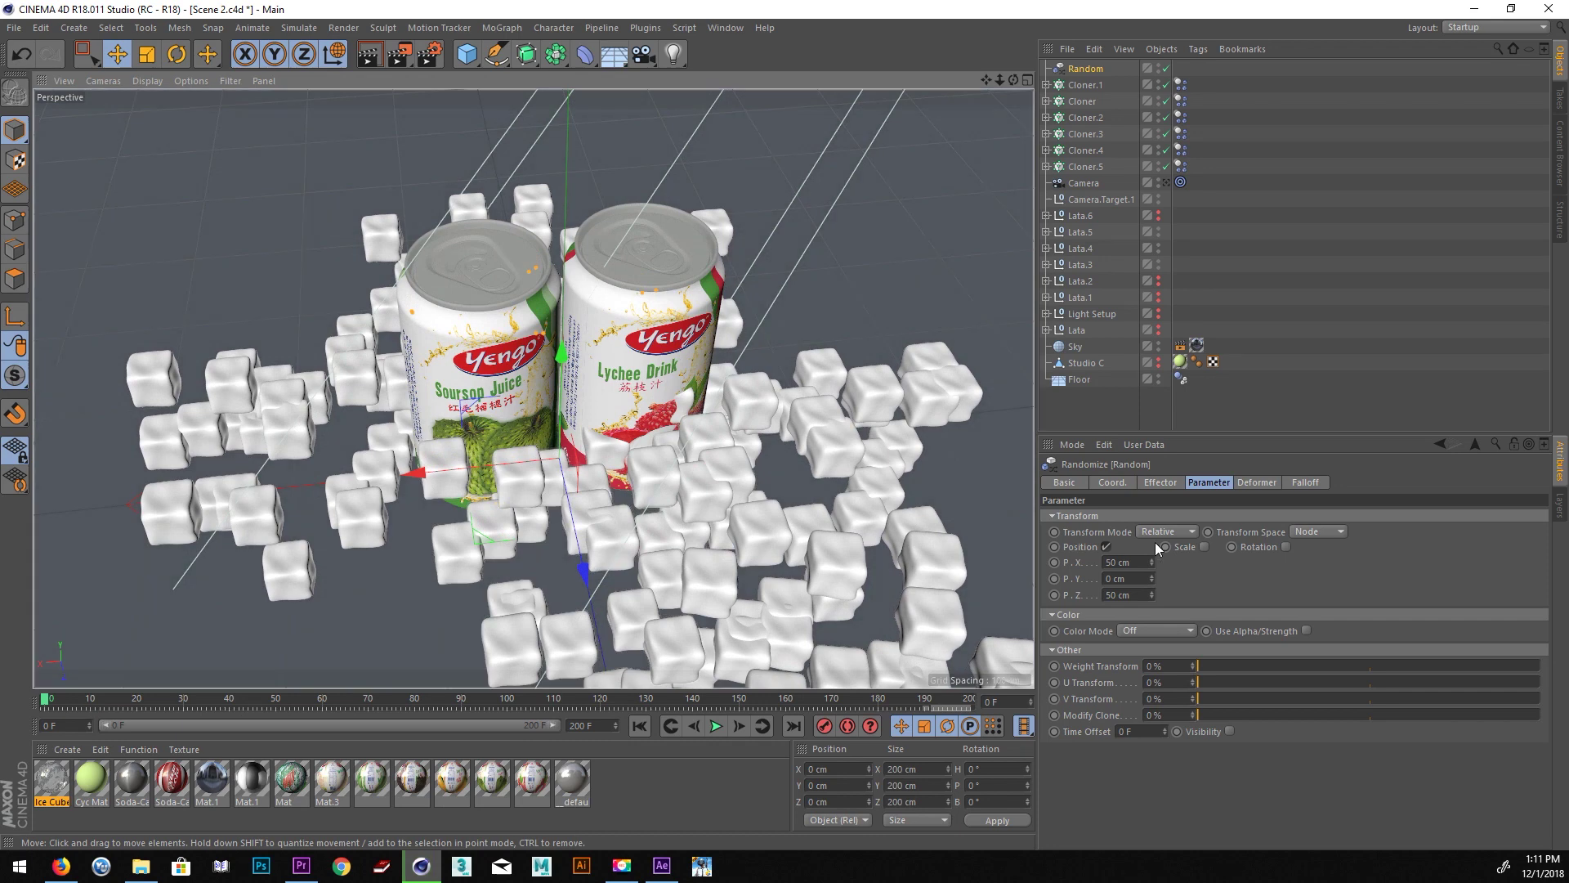
left_click(1135, 568)
type("40")
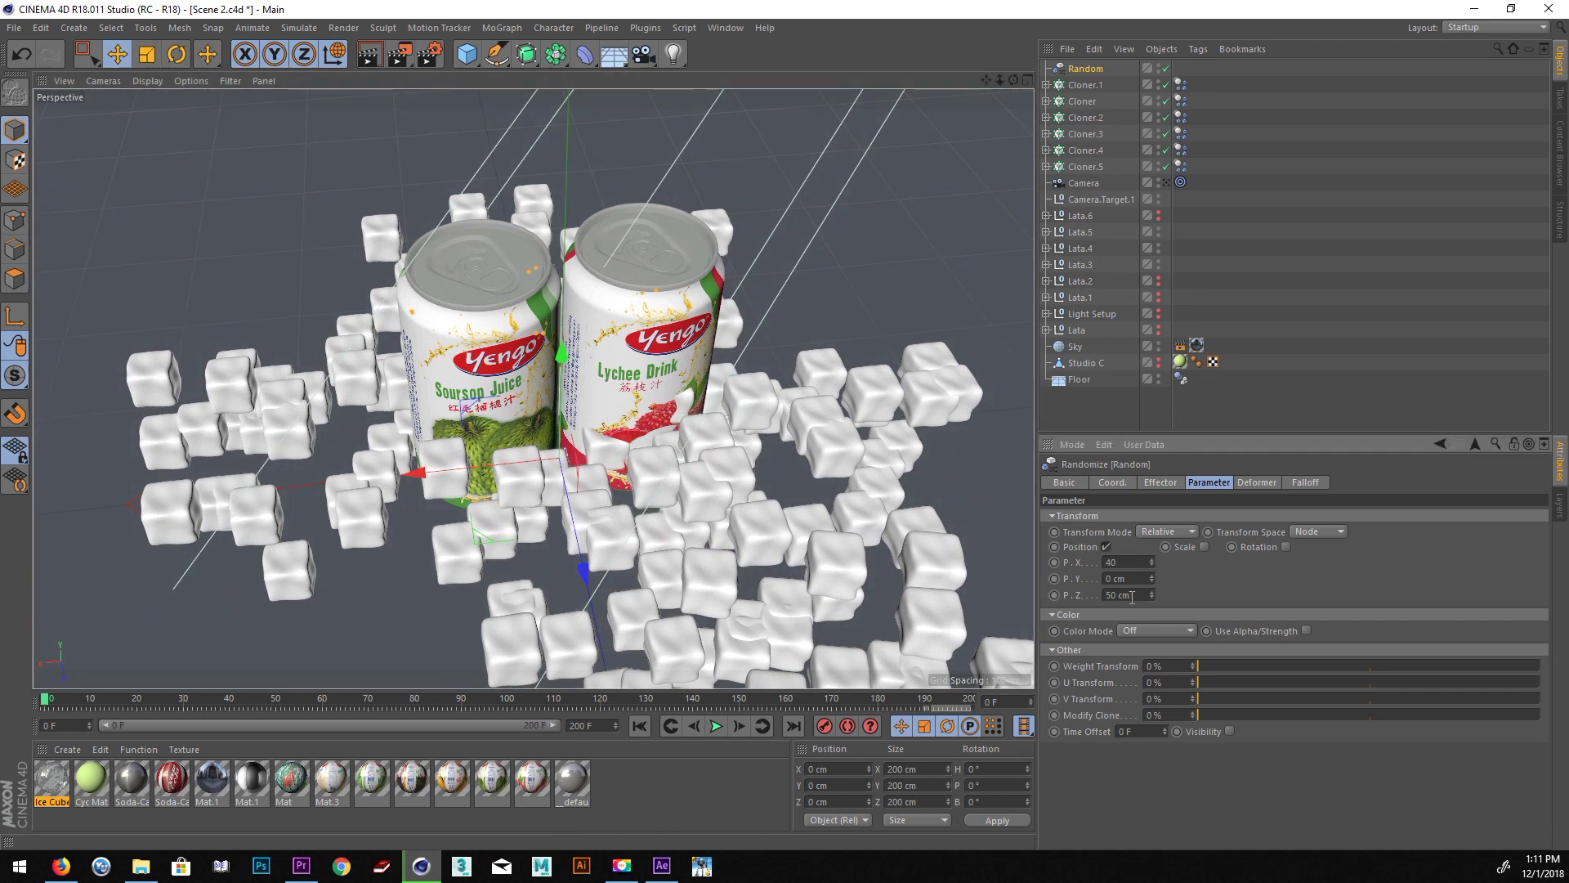
left_click(1132, 596)
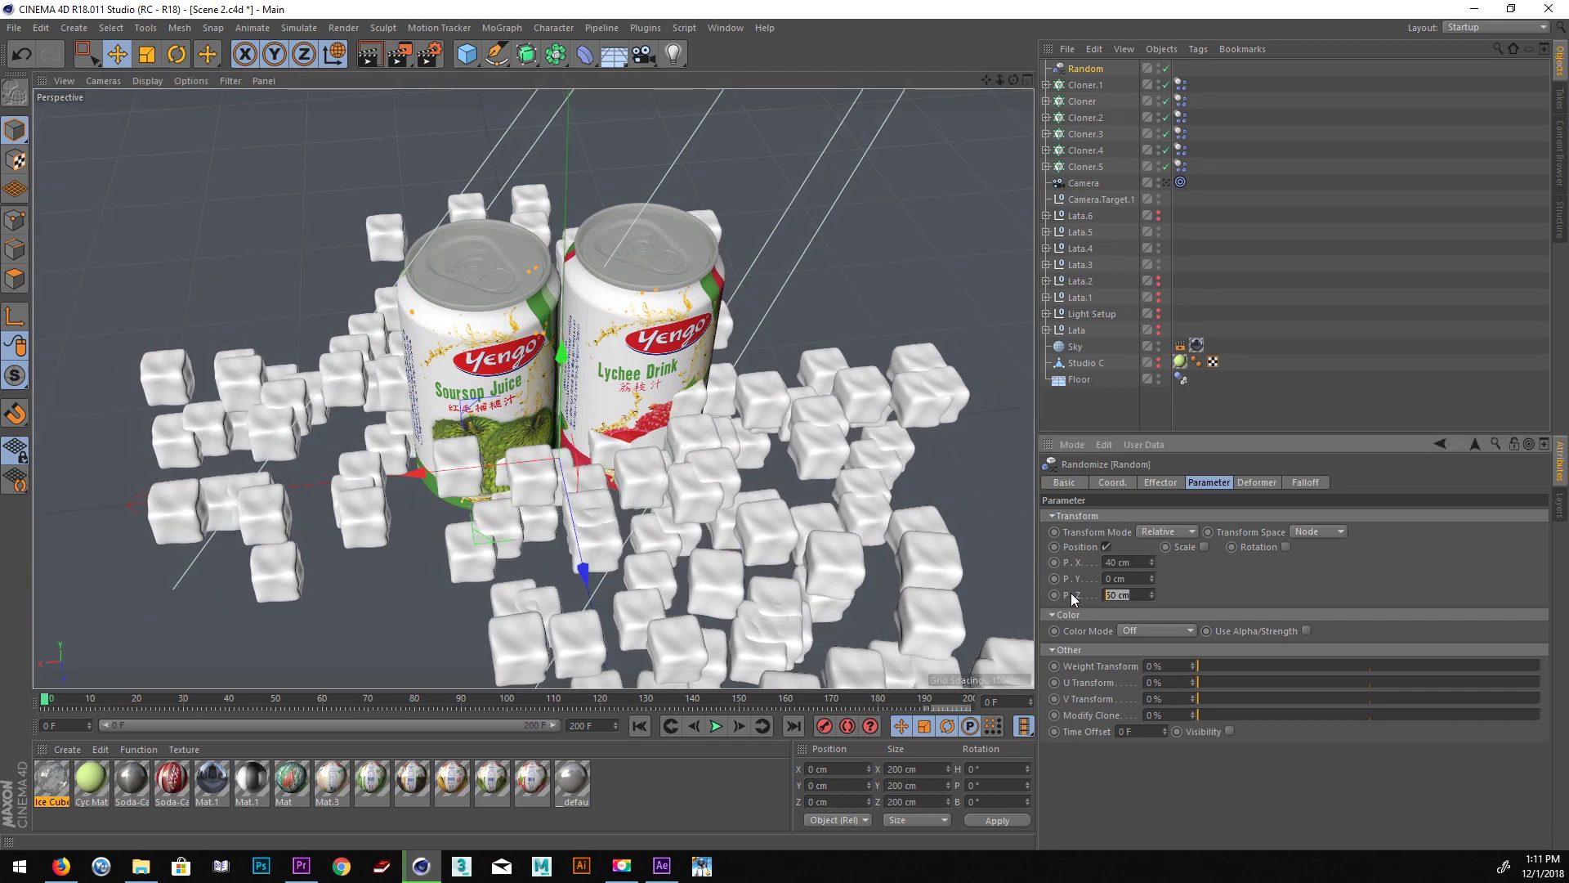
Enable the Random effector's uniform scale and set it to -0.23.
left_click(1203, 547)
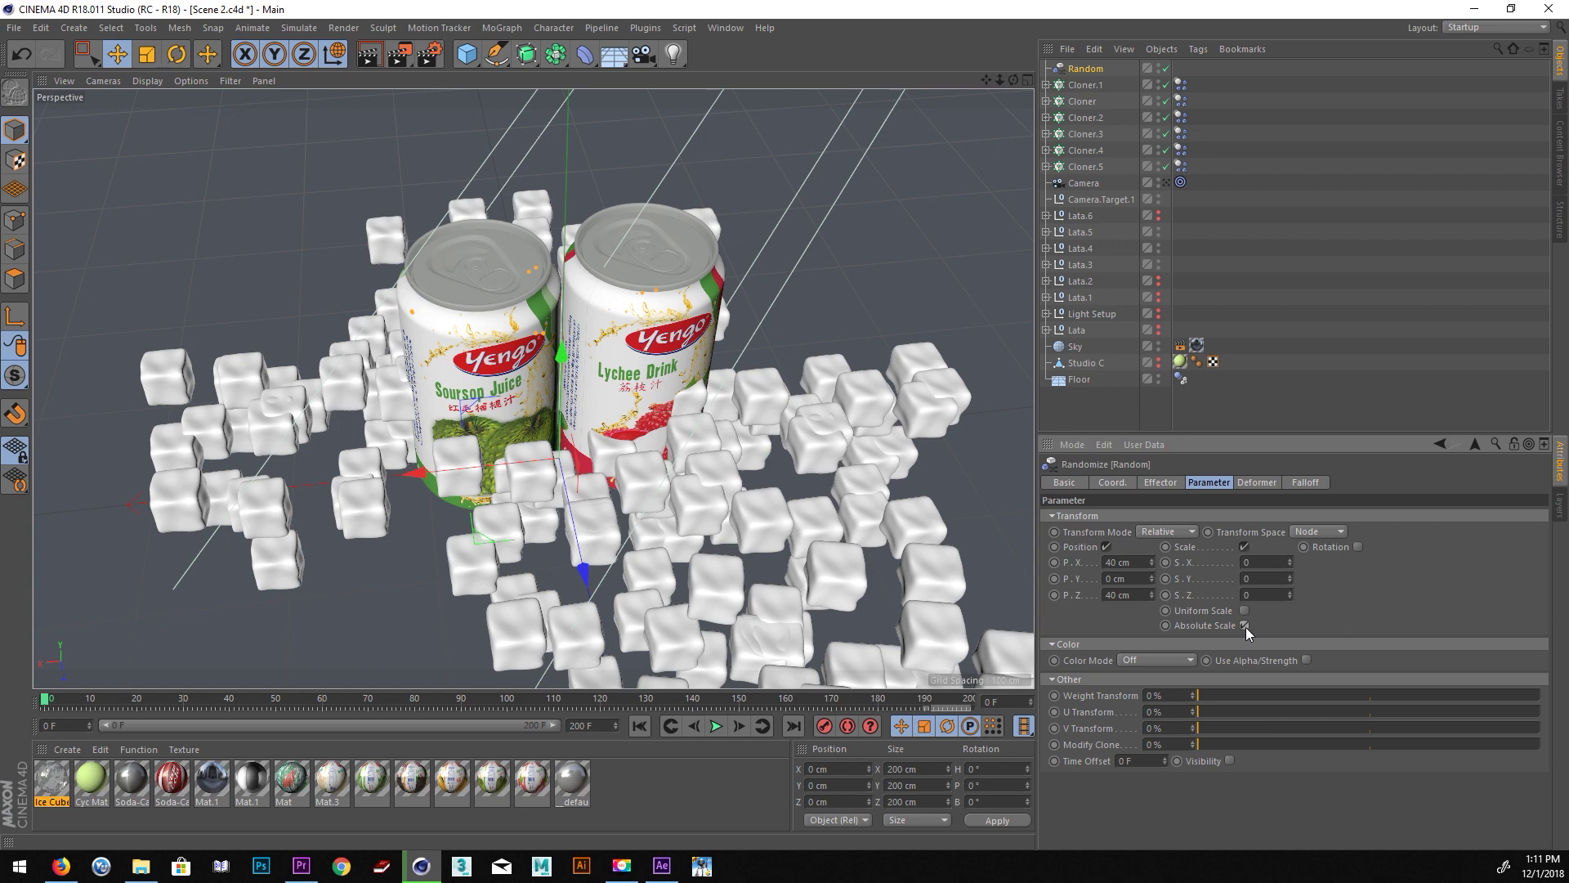
left_click(1244, 610)
left_click(1235, 562)
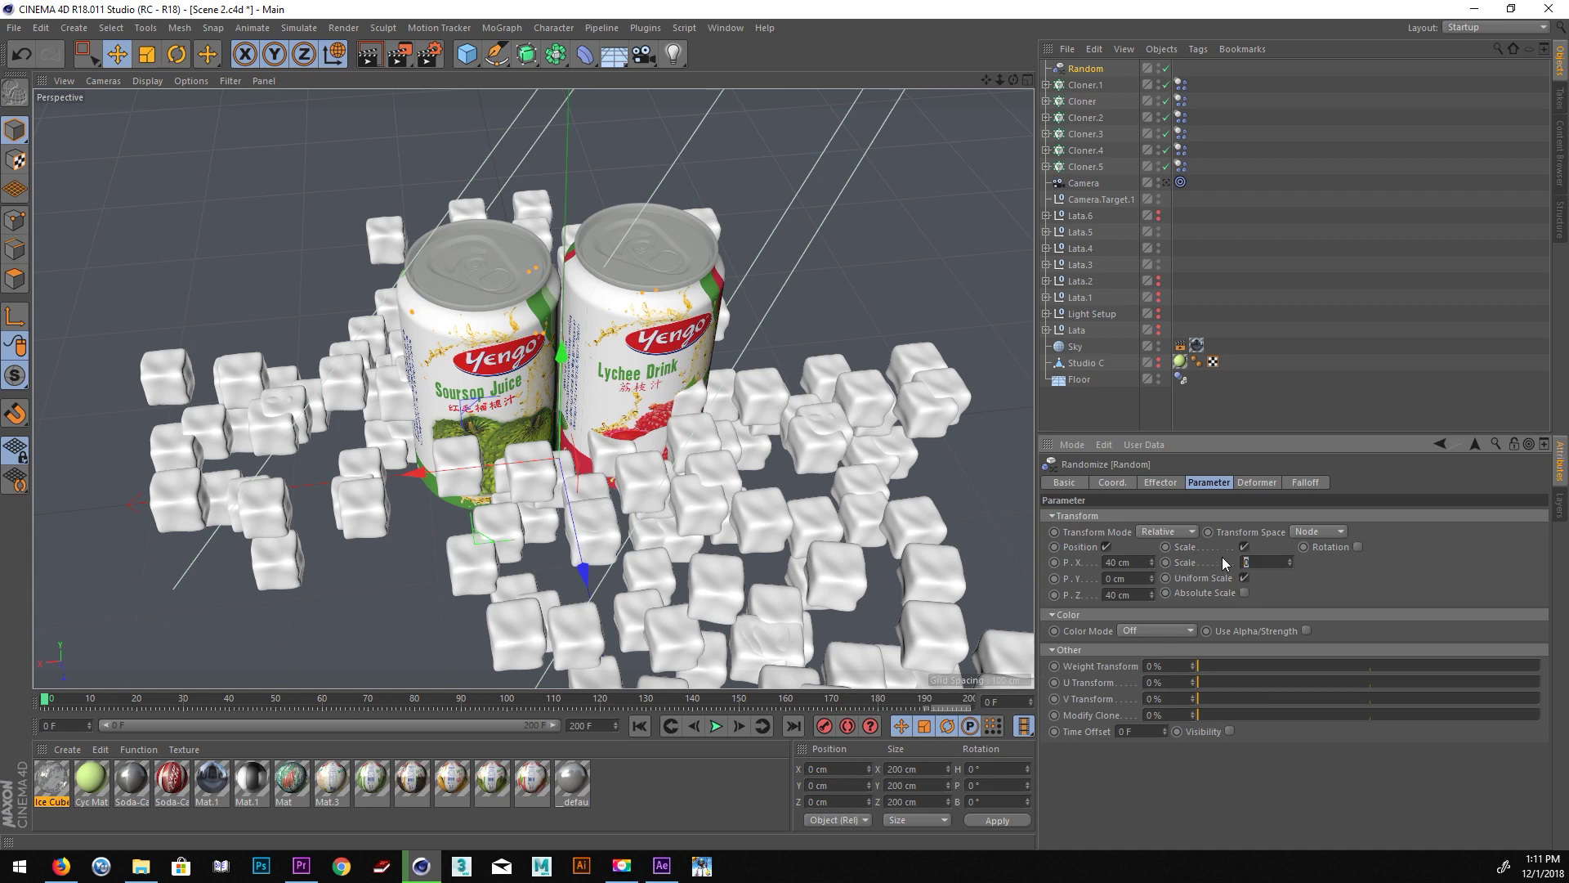
type("-1")
key("Return")
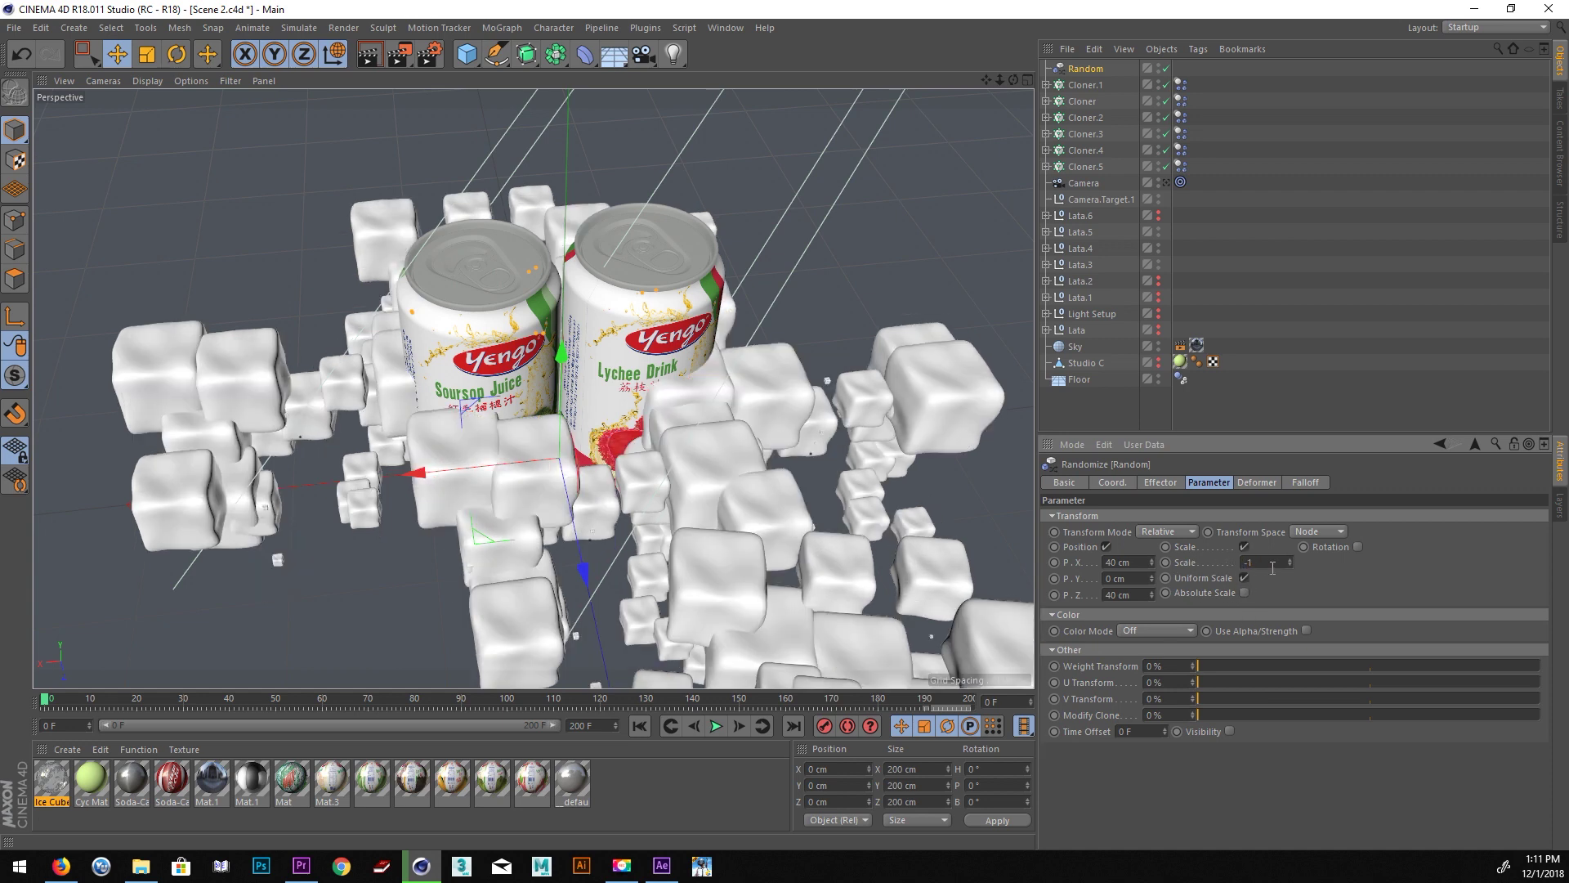
left_click_drag(1290, 564, 1414, 564)
left_click_drag(1290, 562, 1285, 562)
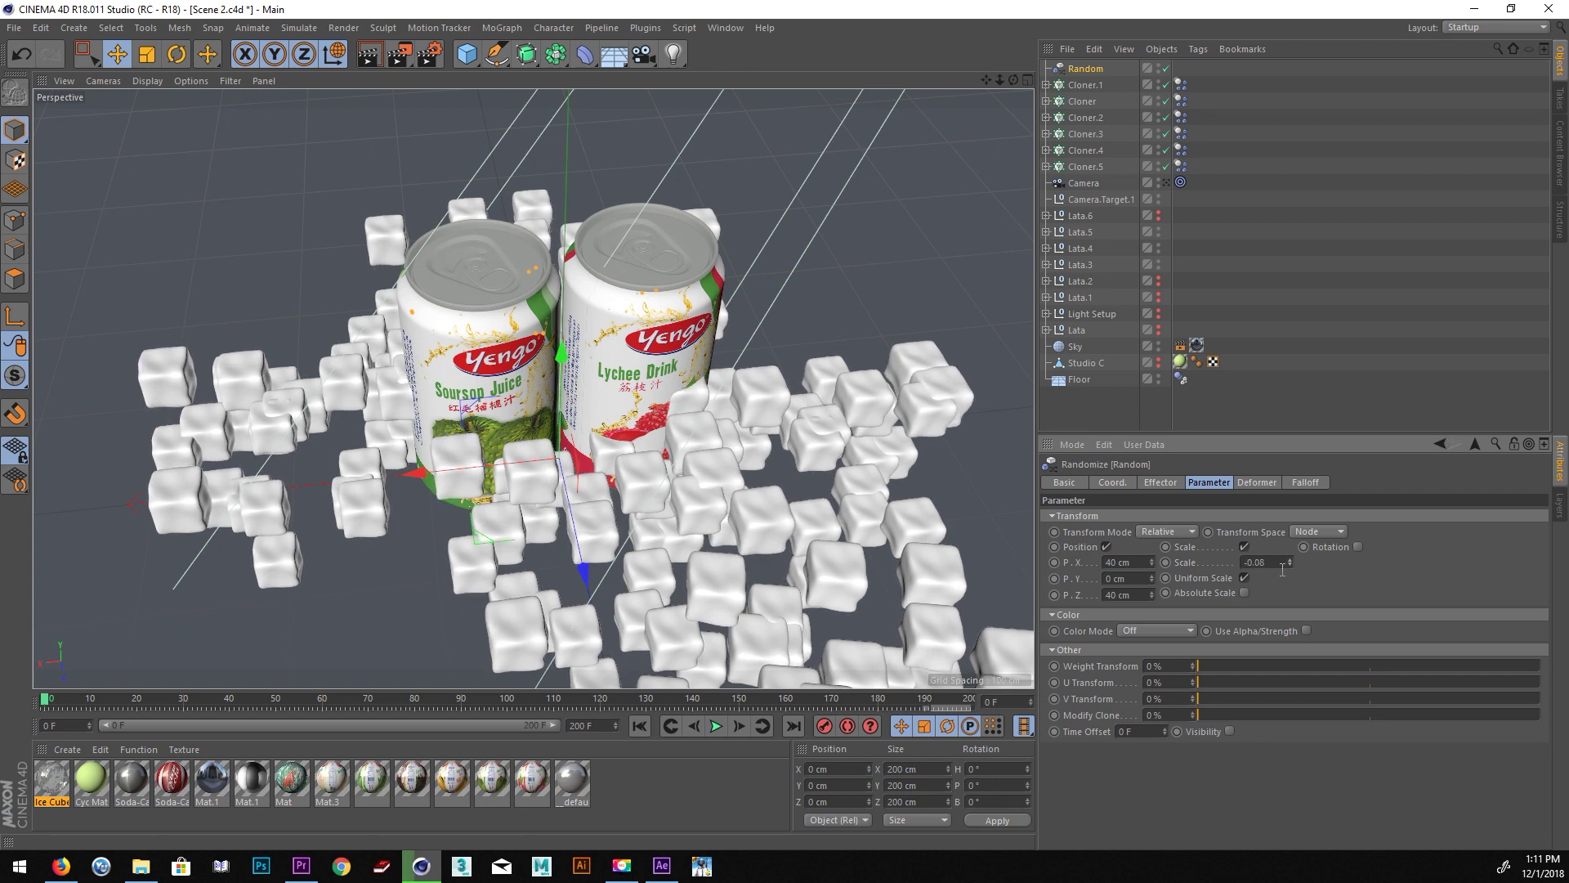
left_click_drag(1293, 565, 1285, 562)
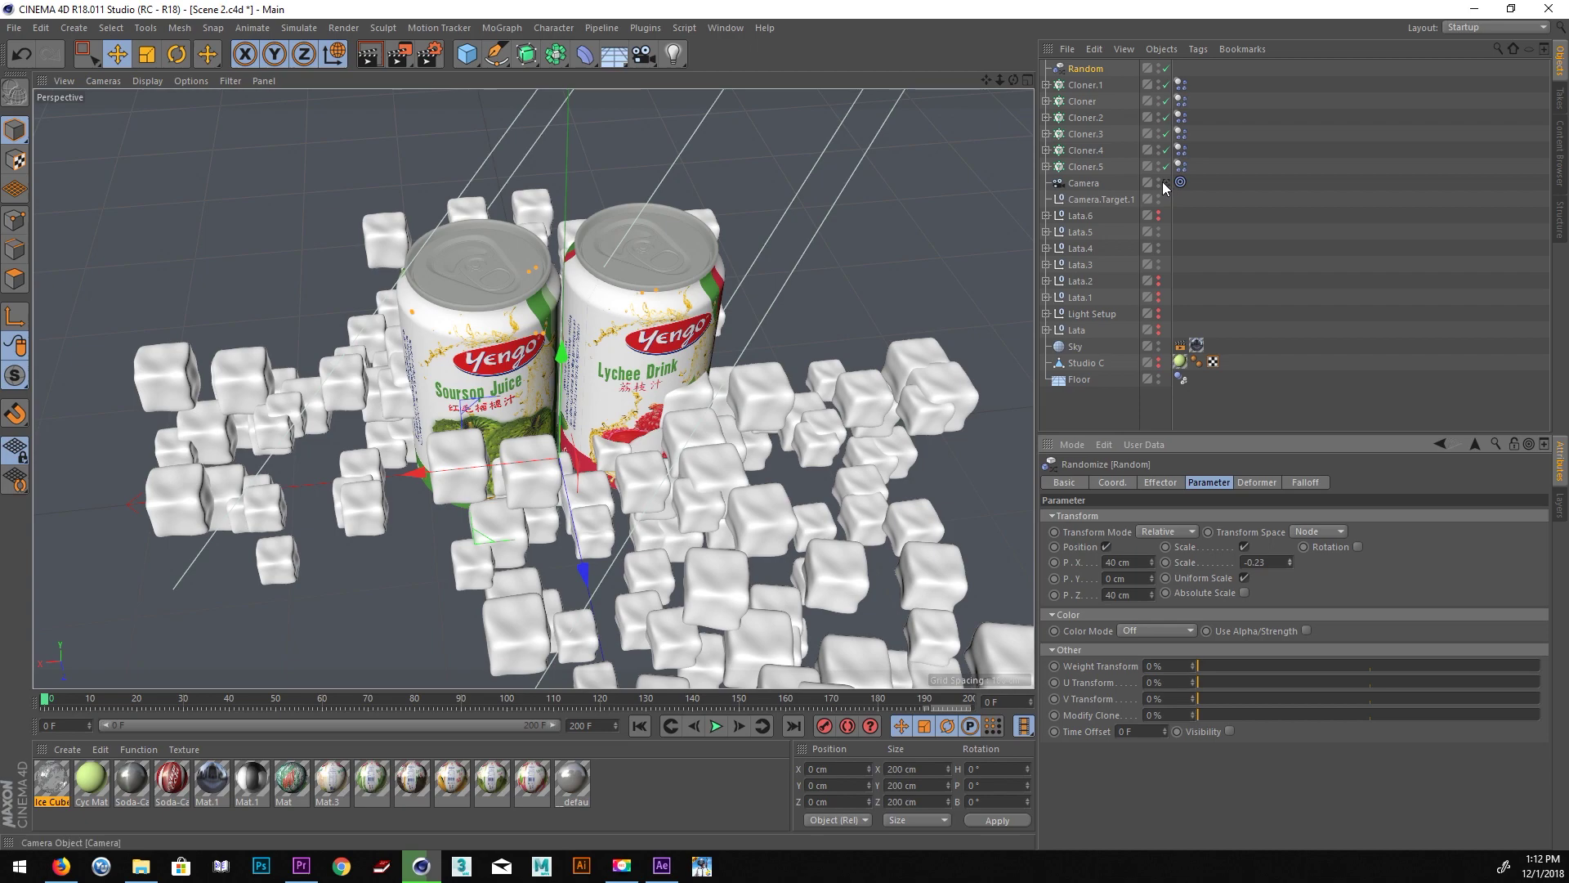
Preview the scattered cubes through the animated camera, then rewind to frame 0.
left_click(1166, 181)
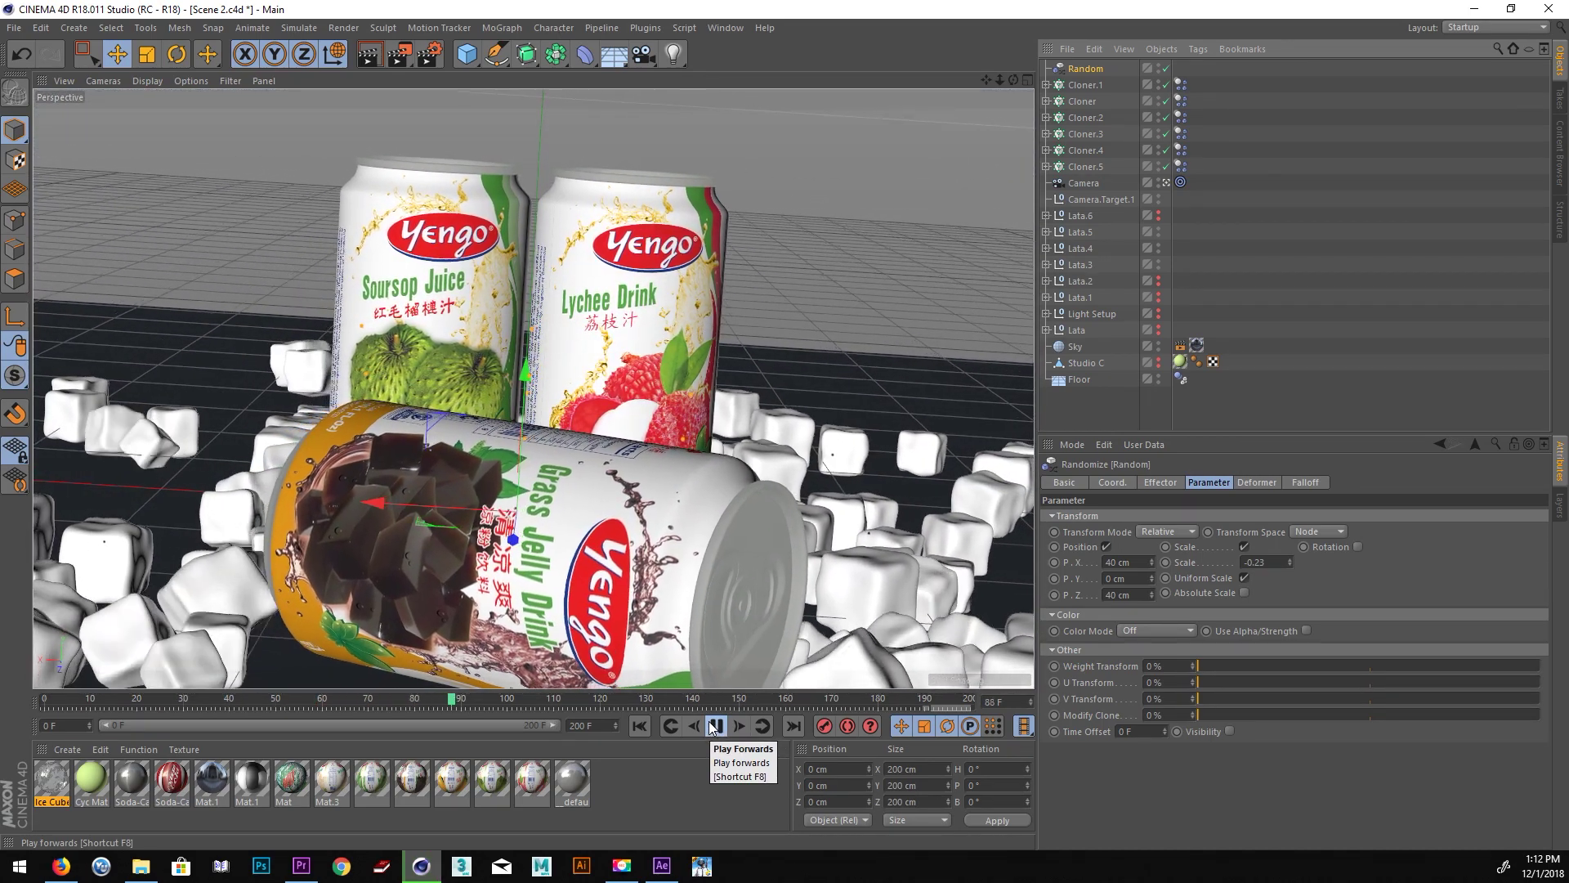
left_click(714, 726)
left_click(640, 726)
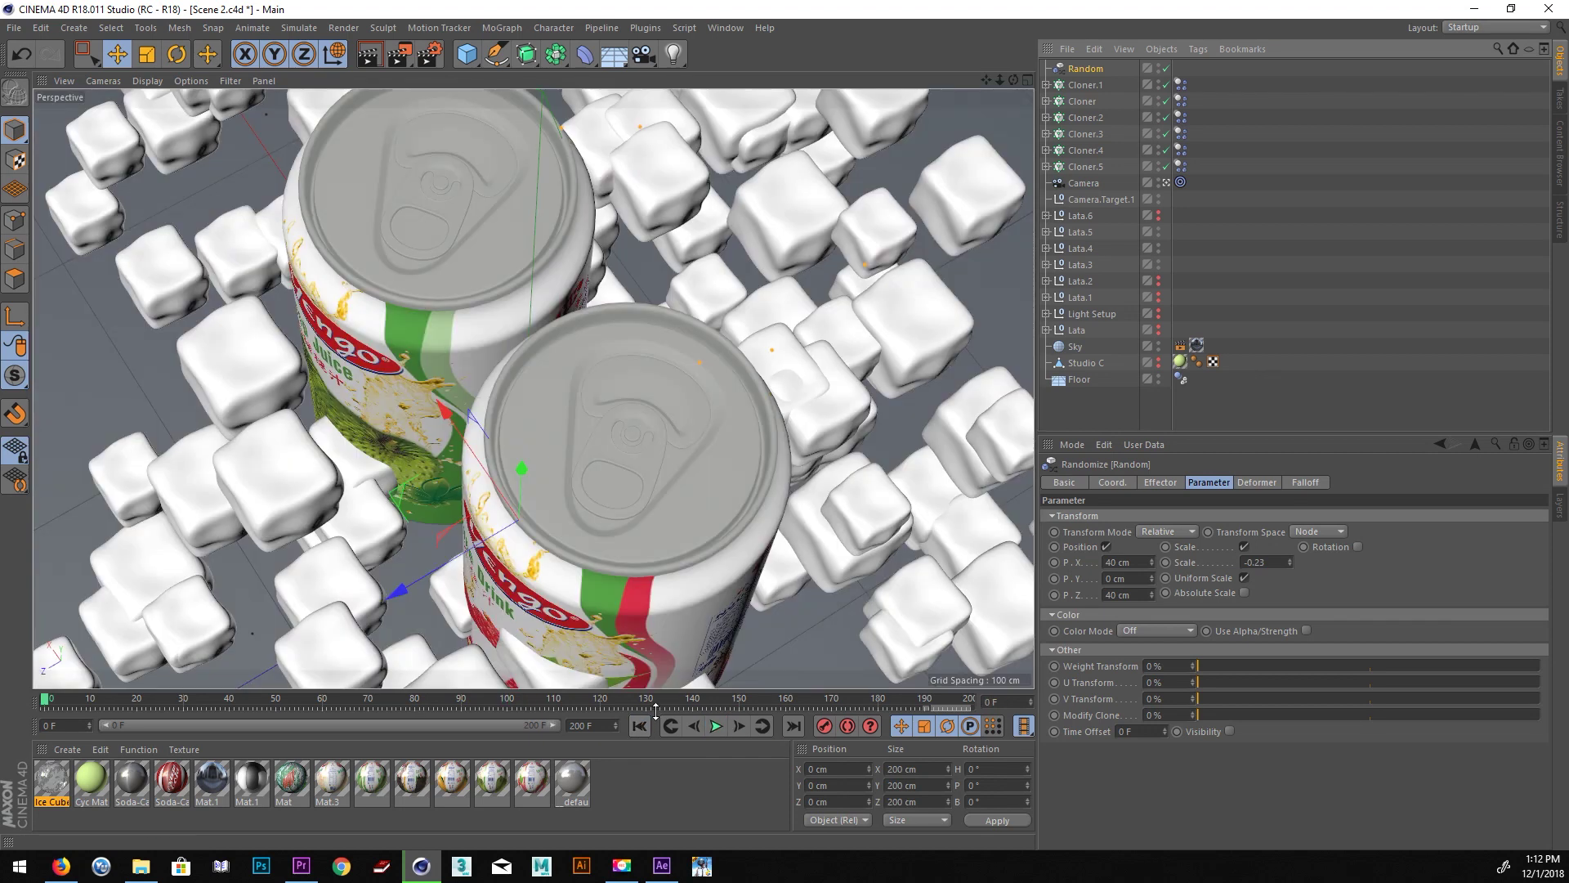
Reduce the Random effector's X and Z offsets to 20 cm, then exit the camera view.
double_click(1121, 562)
type("30")
key("Return")
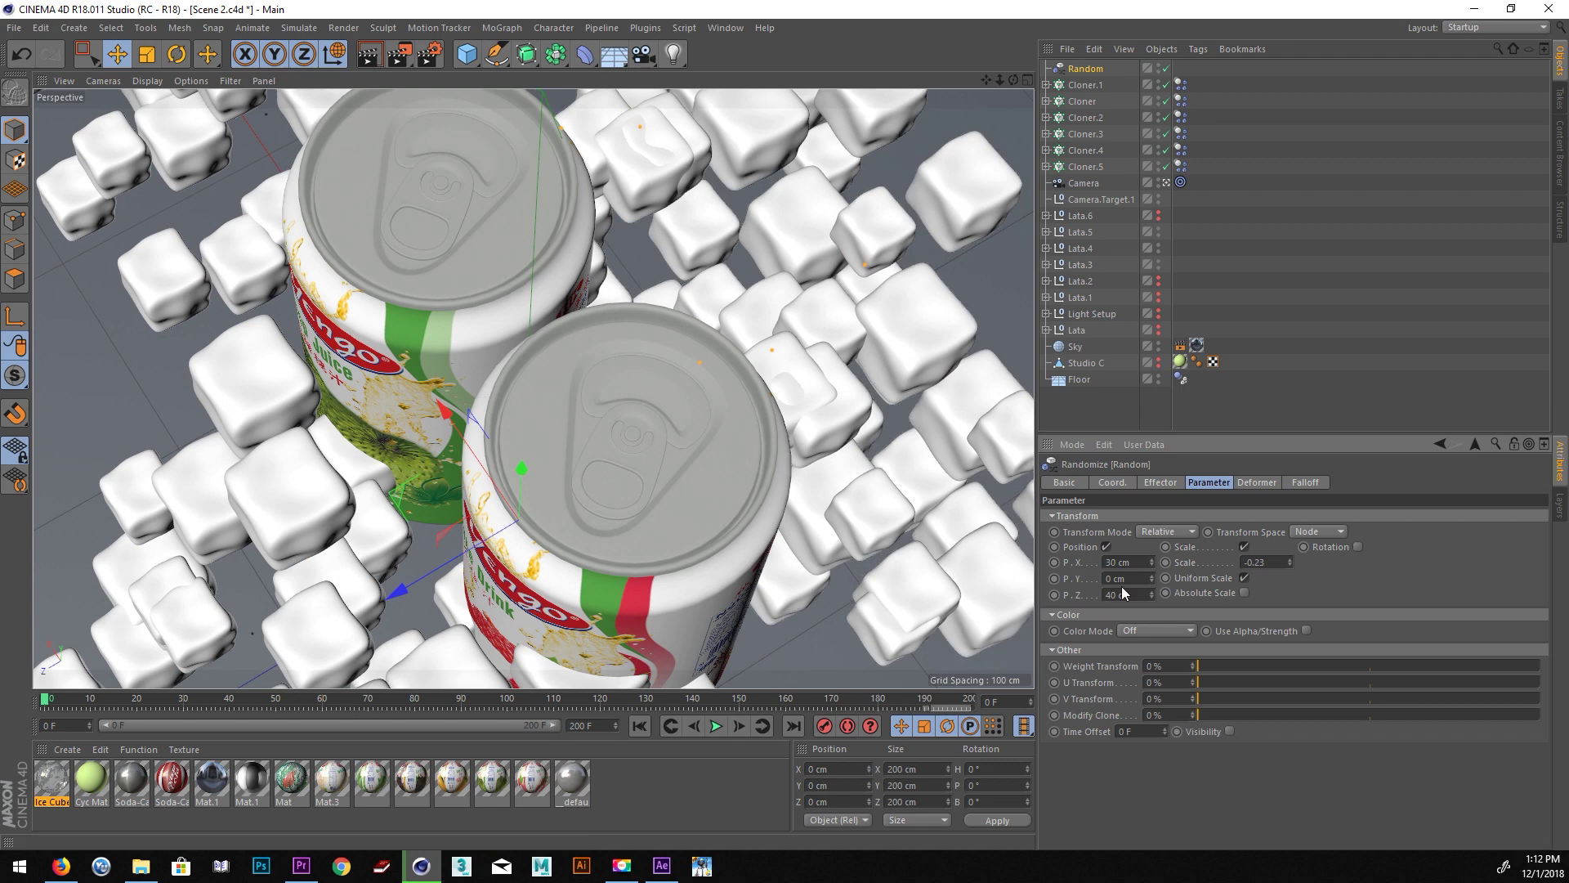
type("20")
double_click(1143, 564)
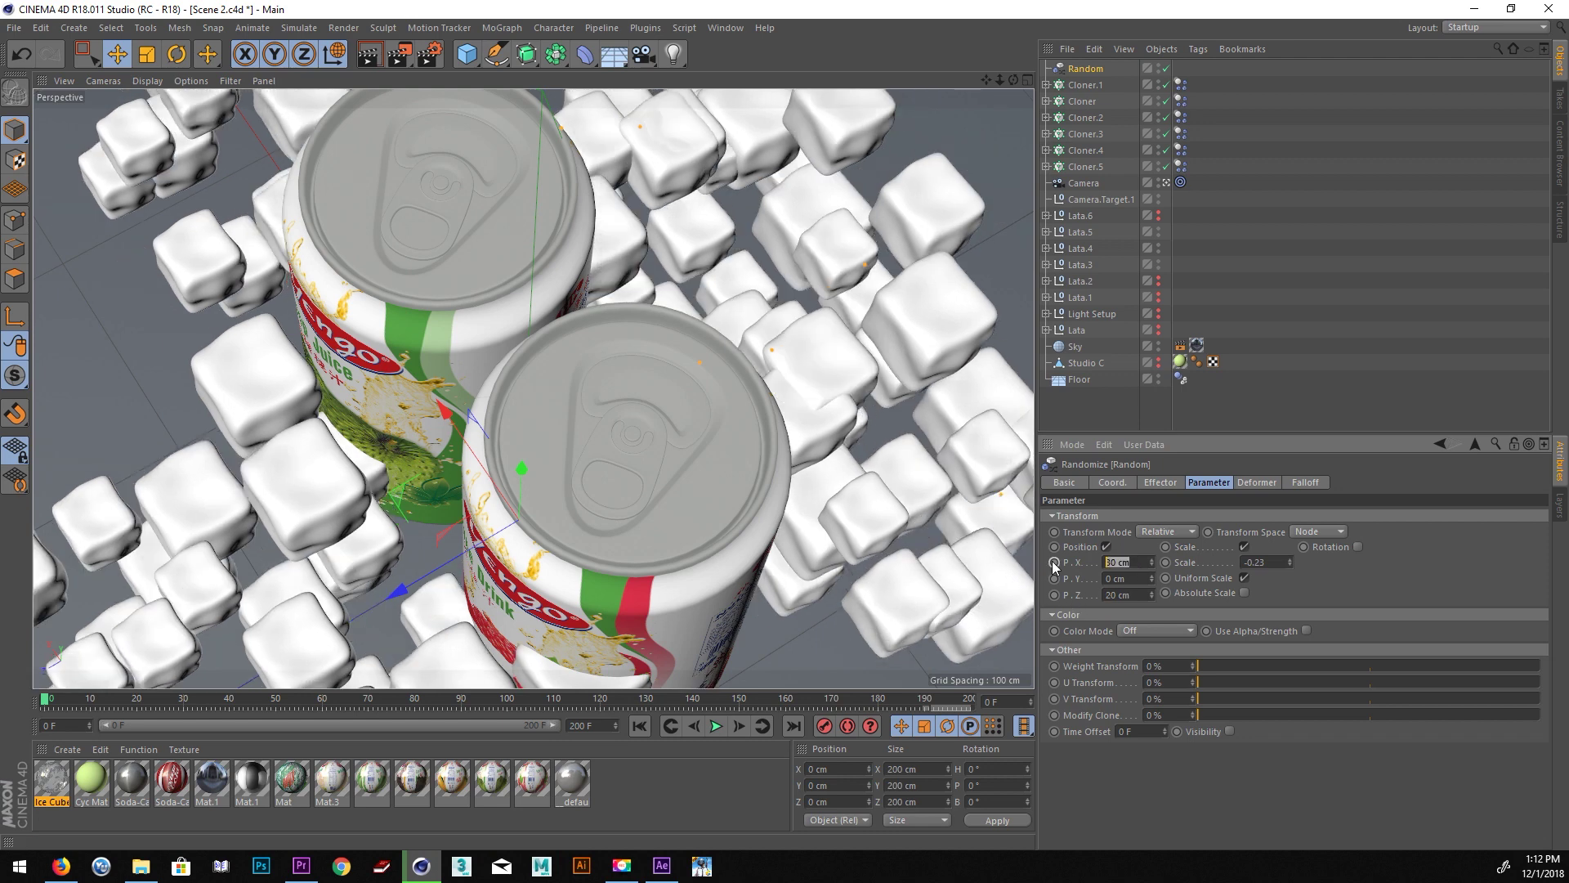
type("20")
key("Return")
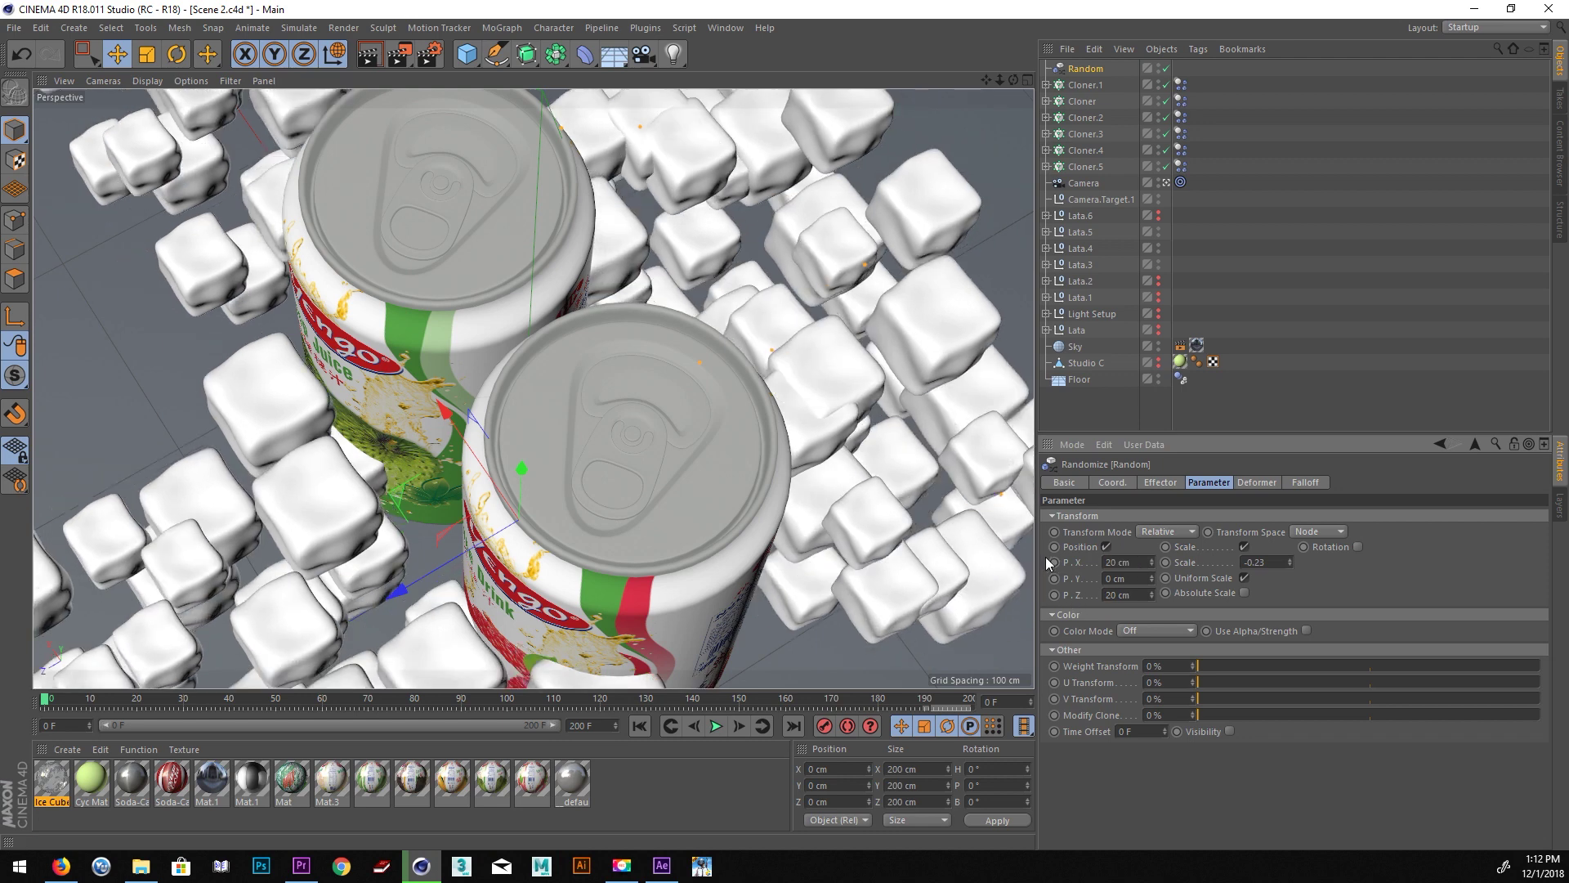
left_click(1168, 182)
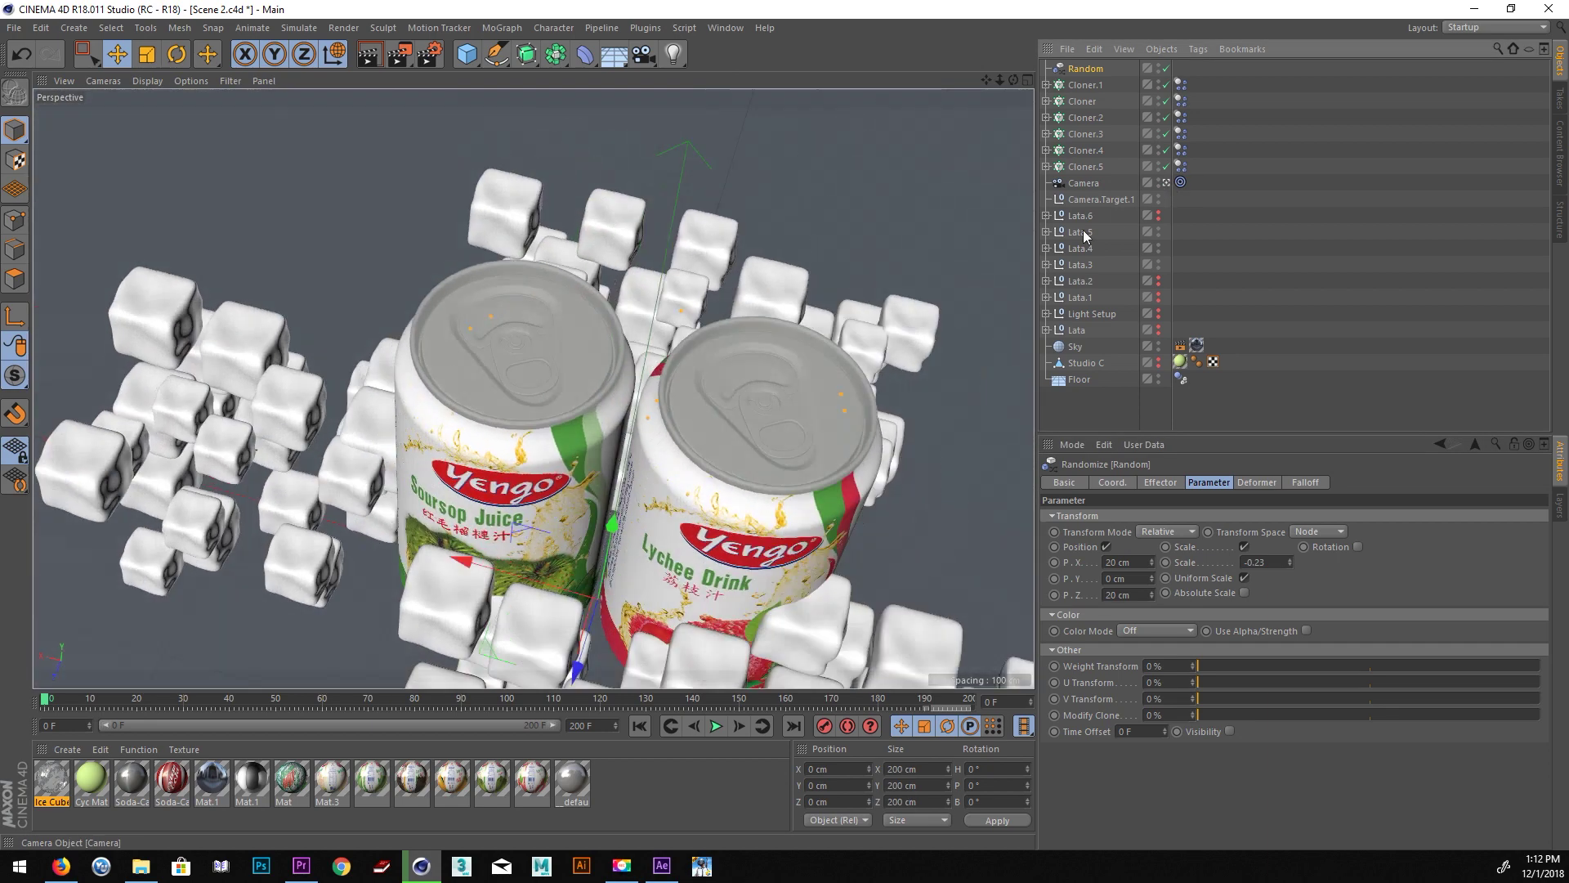
left_click_drag(630, 502, 492, 482, "alt")
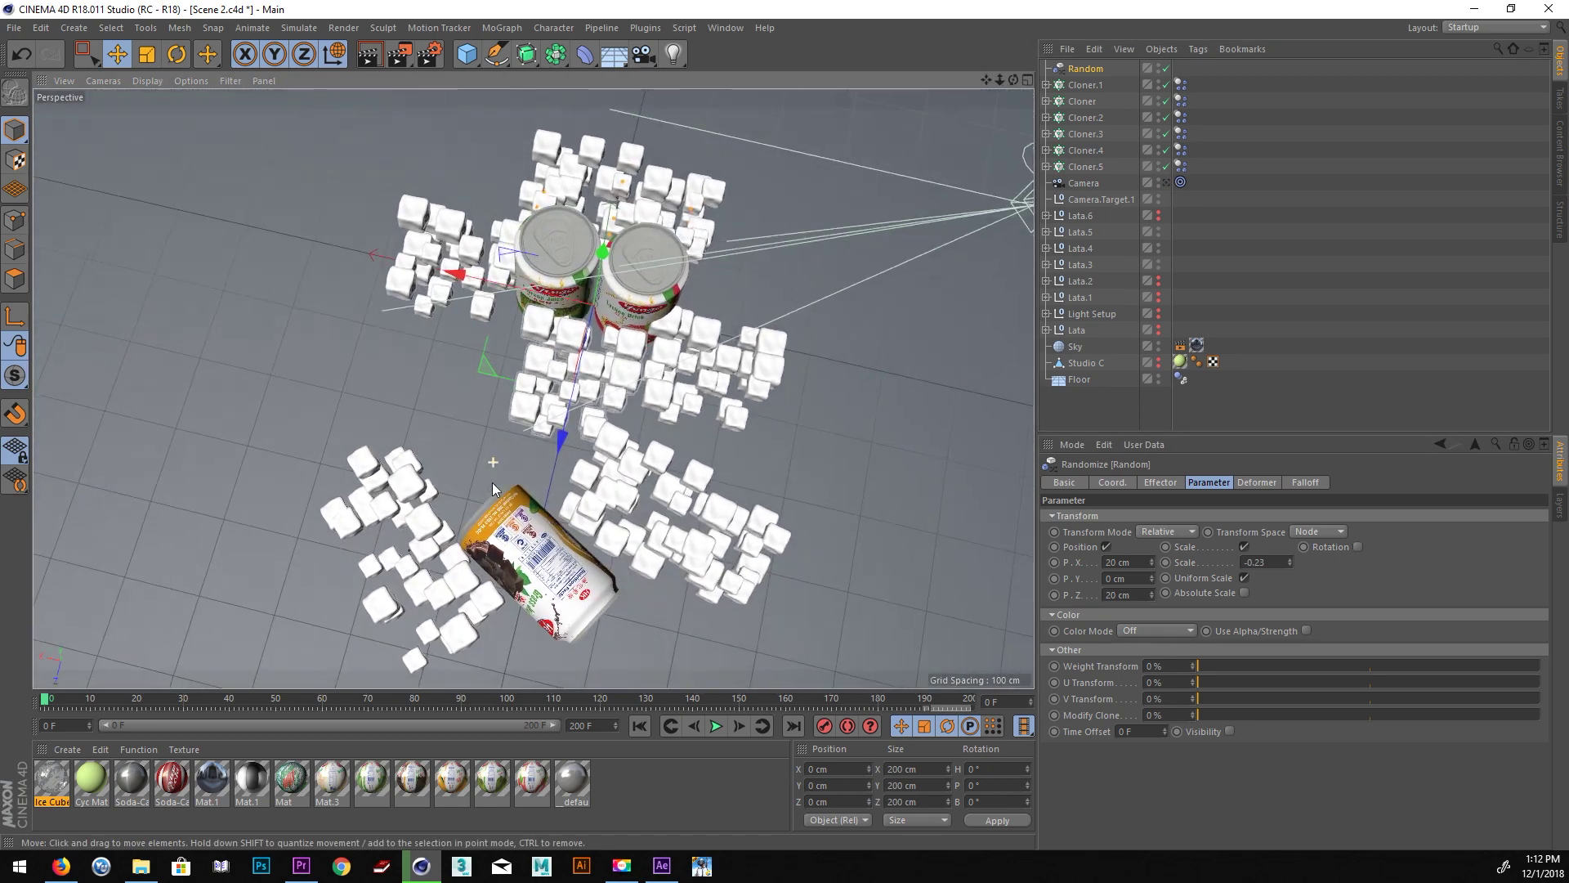
left_click(389, 517)
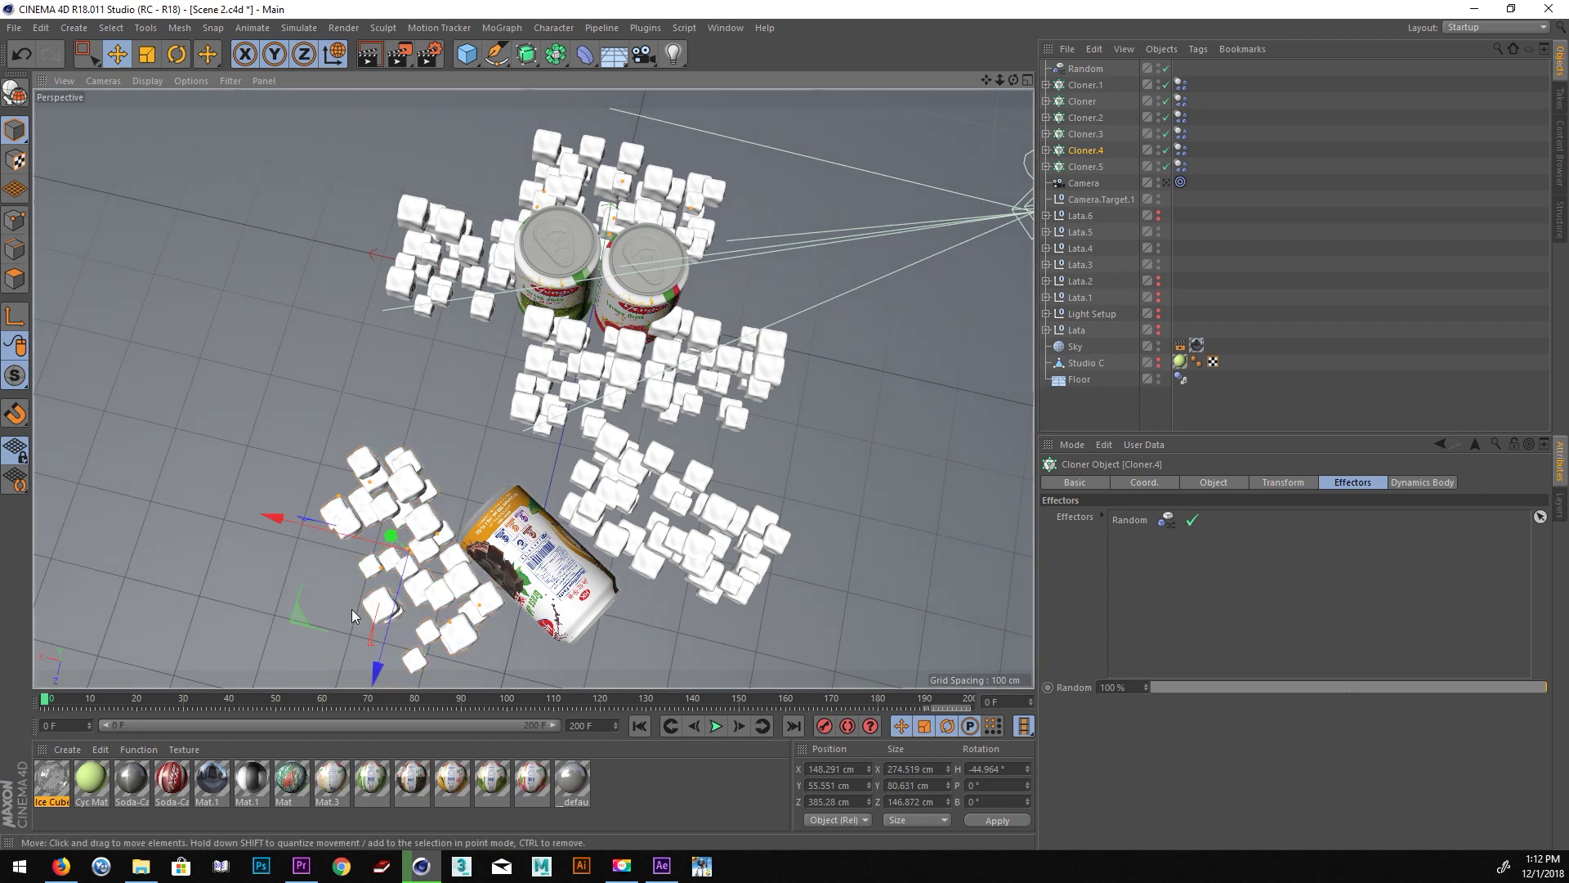
Shift the Cloner.4, Cloner.2 and Cloner.3 ice-cube clusters to new positions.
left_click_drag(294, 617, 291, 617)
left_click(689, 523)
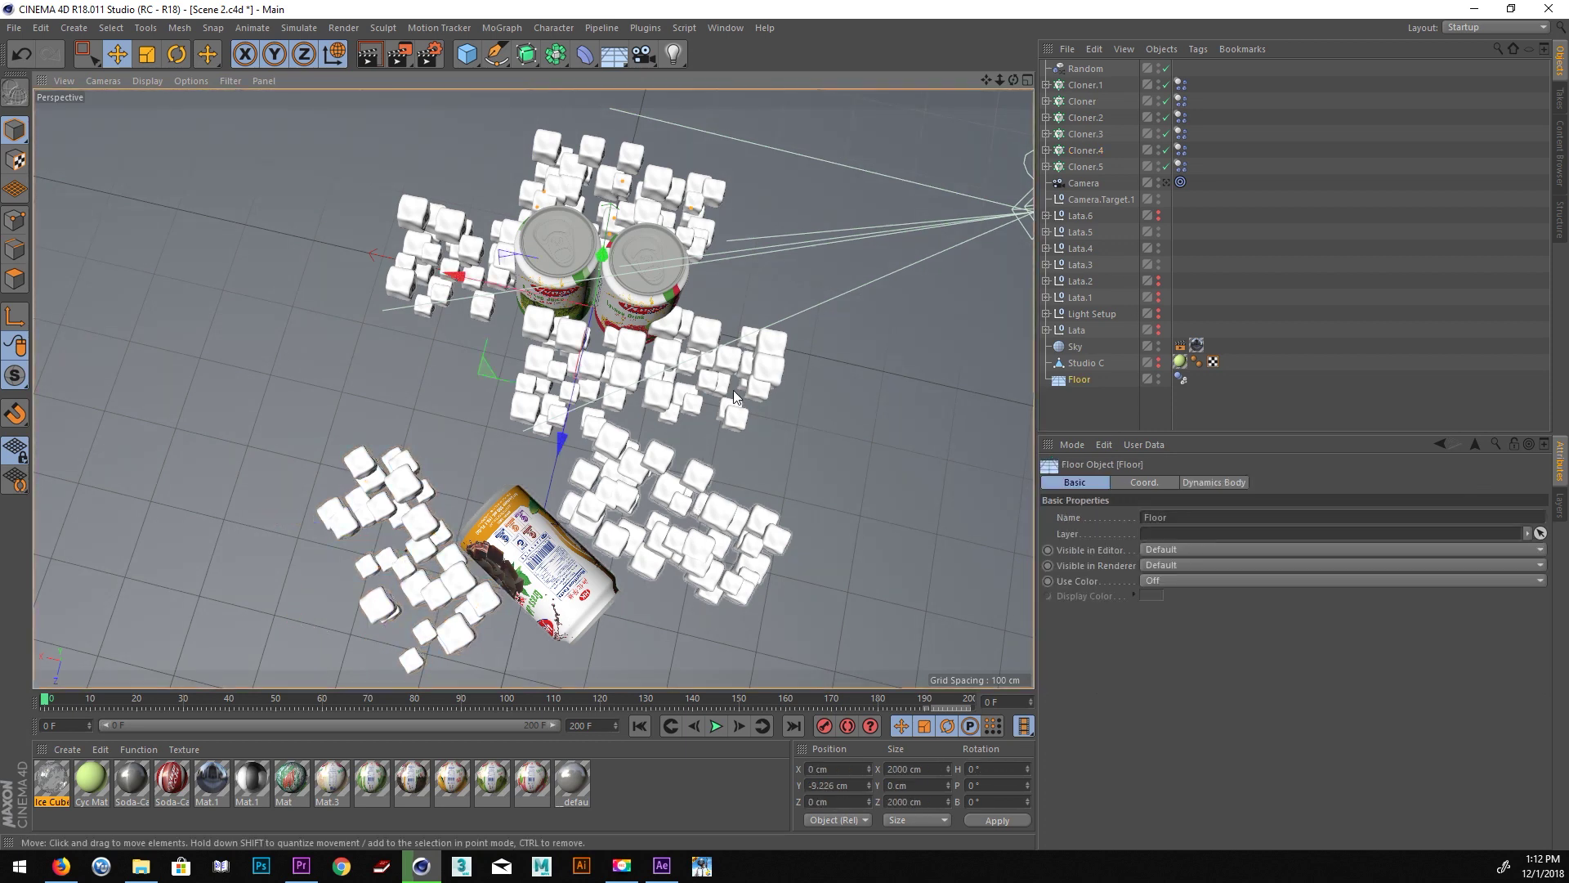
left_click_drag(733, 389, 425, 273, "alt")
left_click_drag(350, 377, 316, 386)
left_click(738, 452)
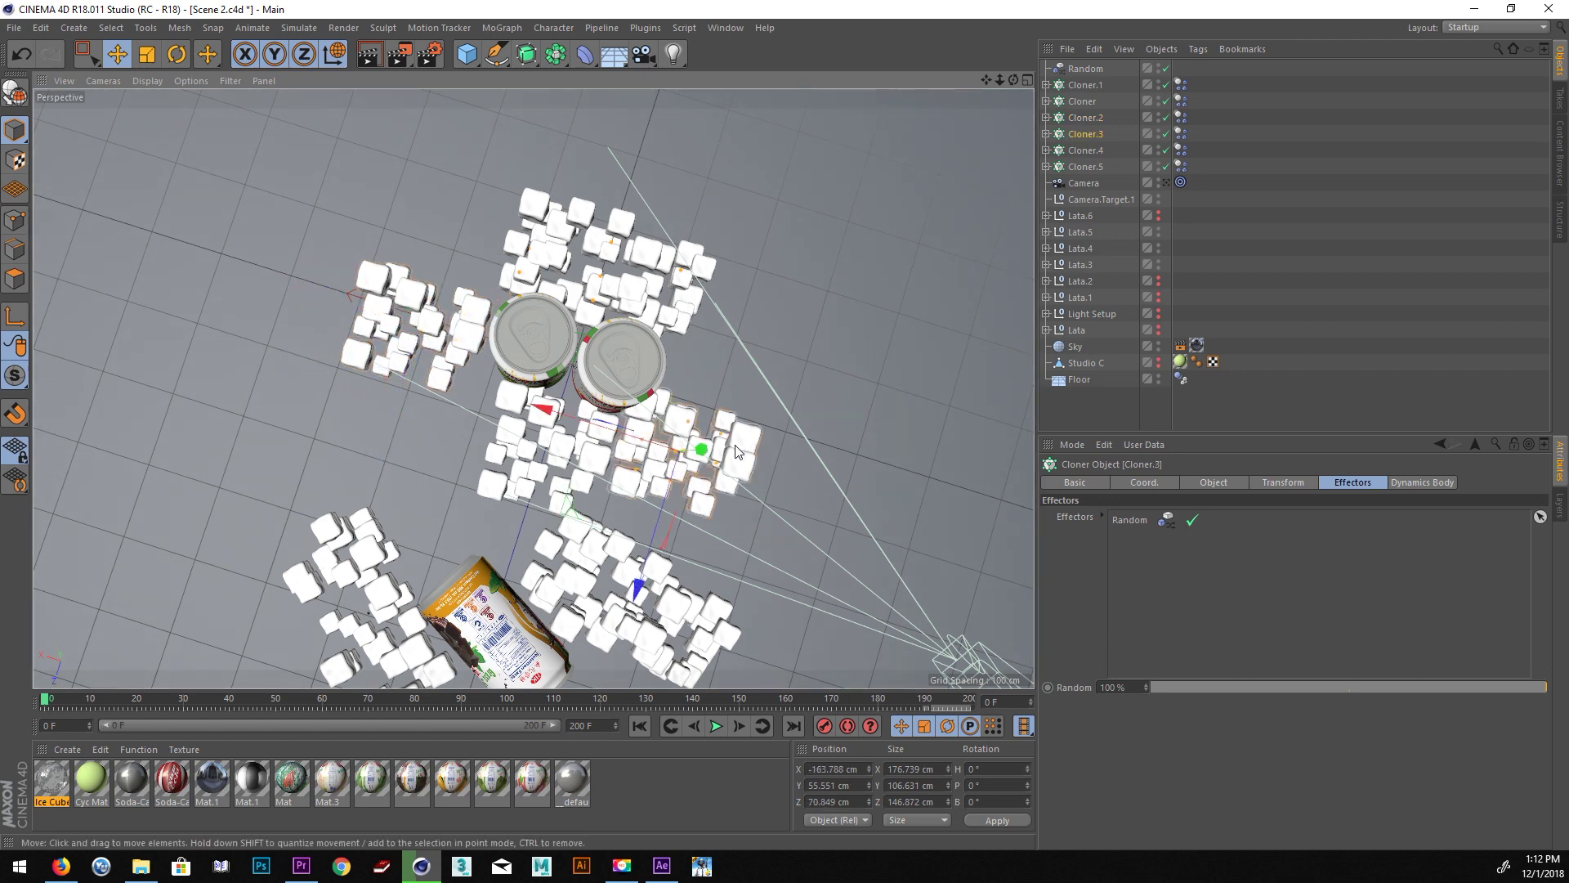
left_click_drag(648, 534, 650, 549)
left_click_drag(554, 432, 564, 429)
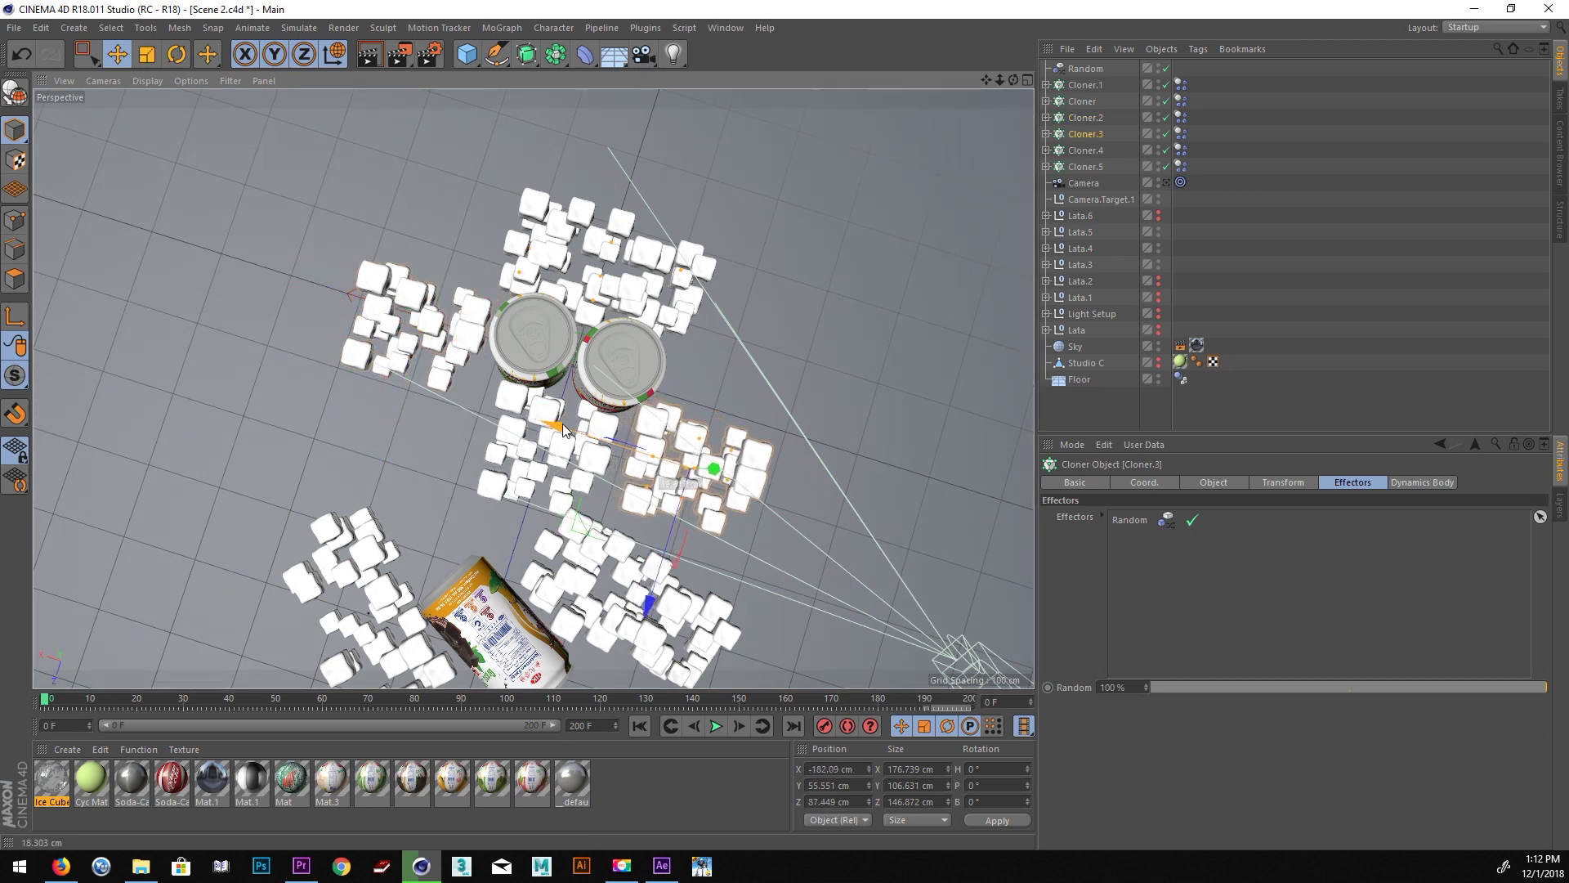
left_click_drag(654, 593, 678, 564)
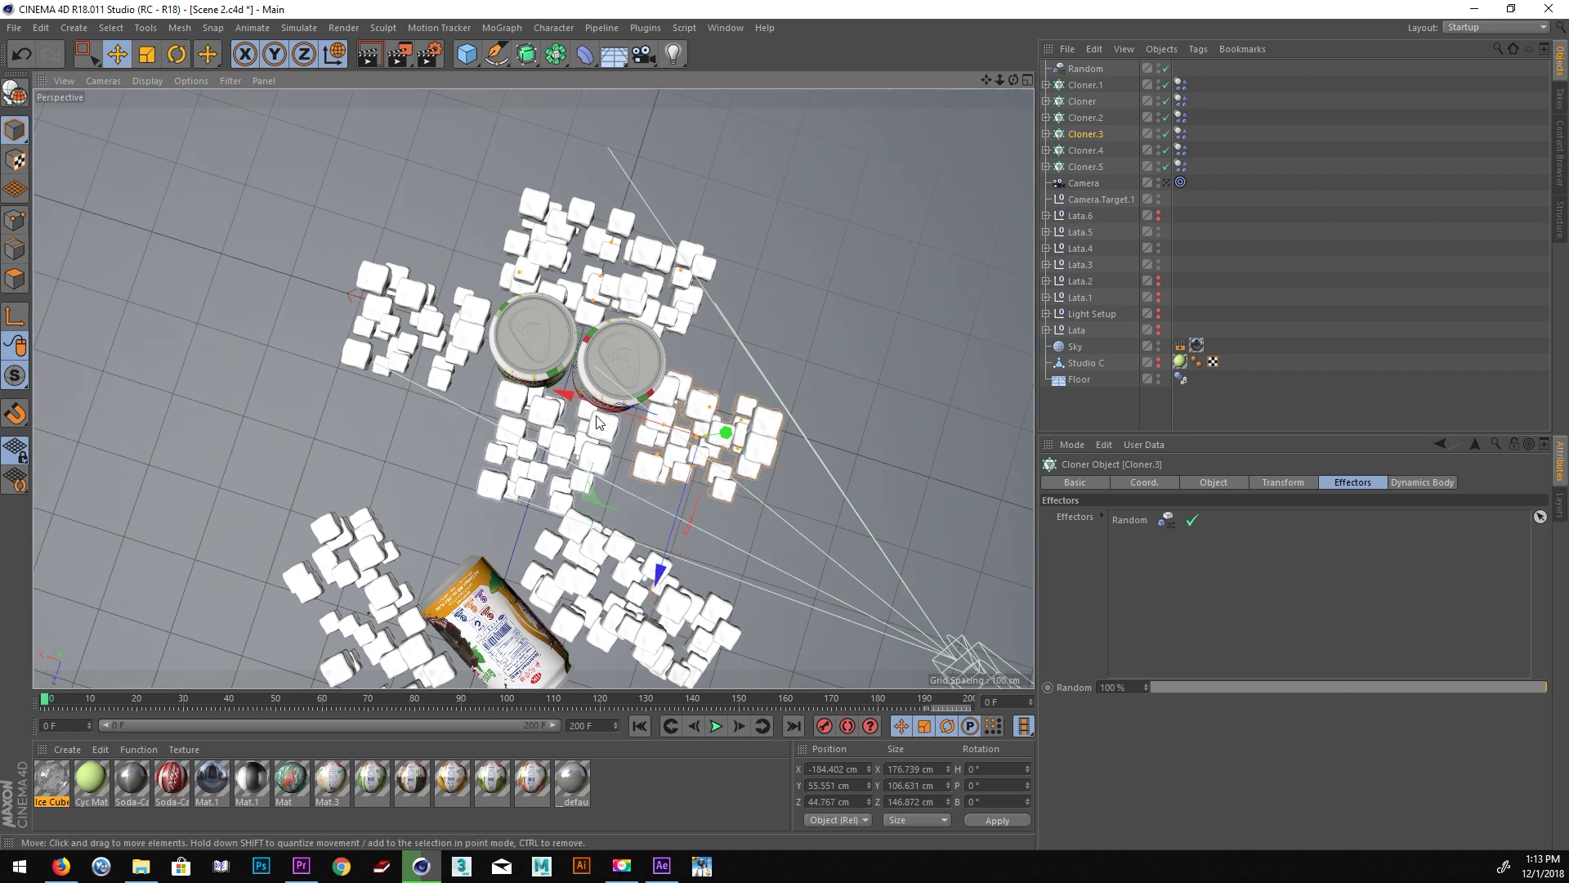
Move Cloner.1 along X and Z and rotate it about 12° in heading.
left_click(516, 447)
left_click_drag(408, 405, 389, 408)
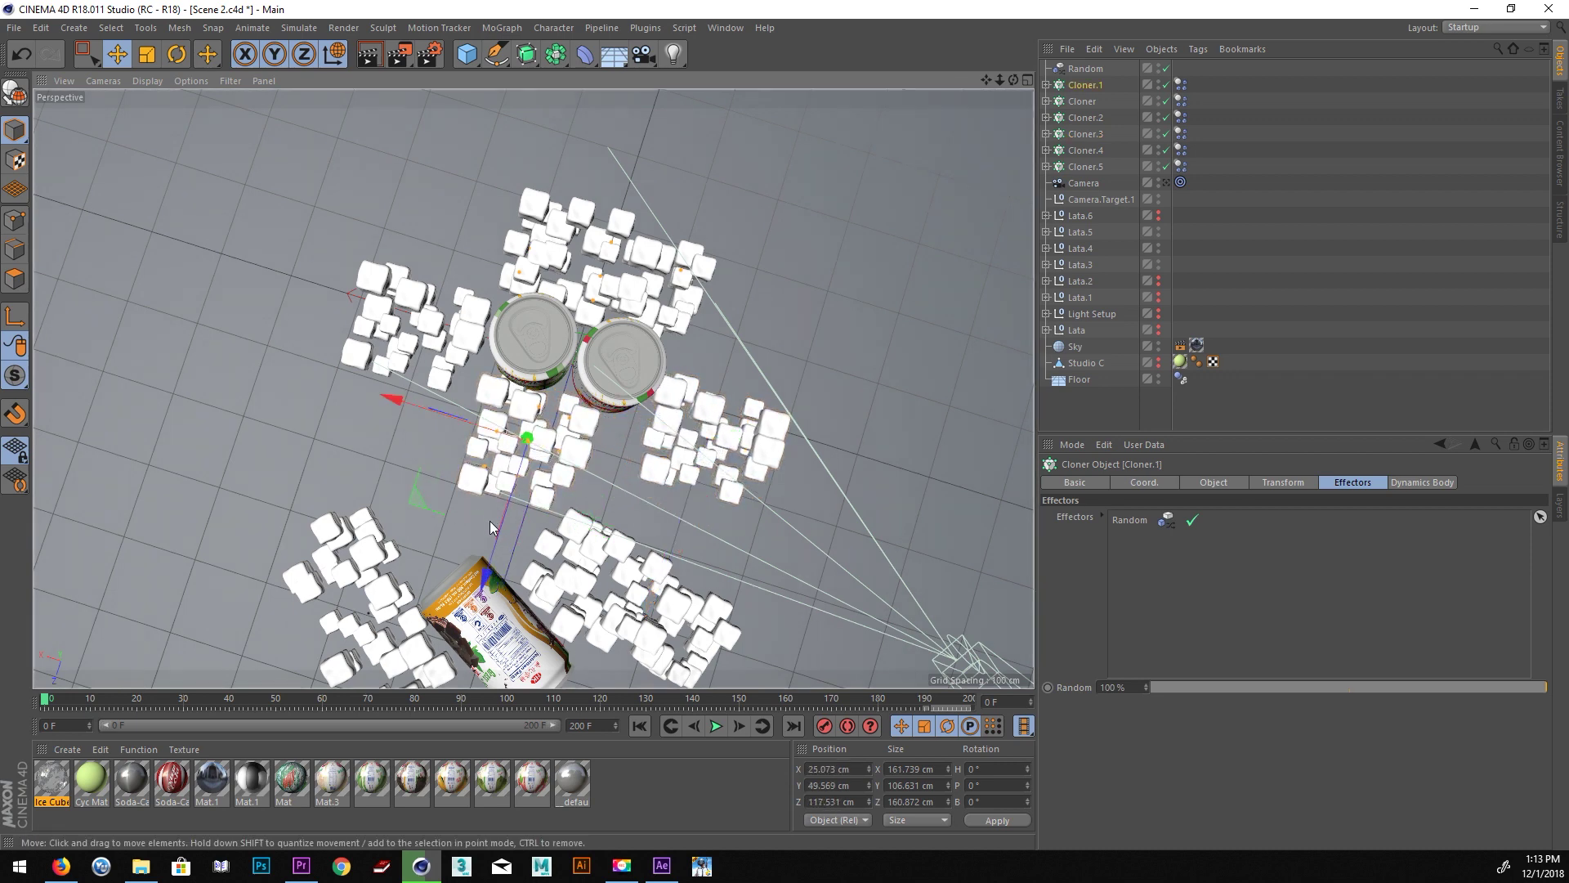
left_click_drag(497, 555, 493, 576)
key("r")
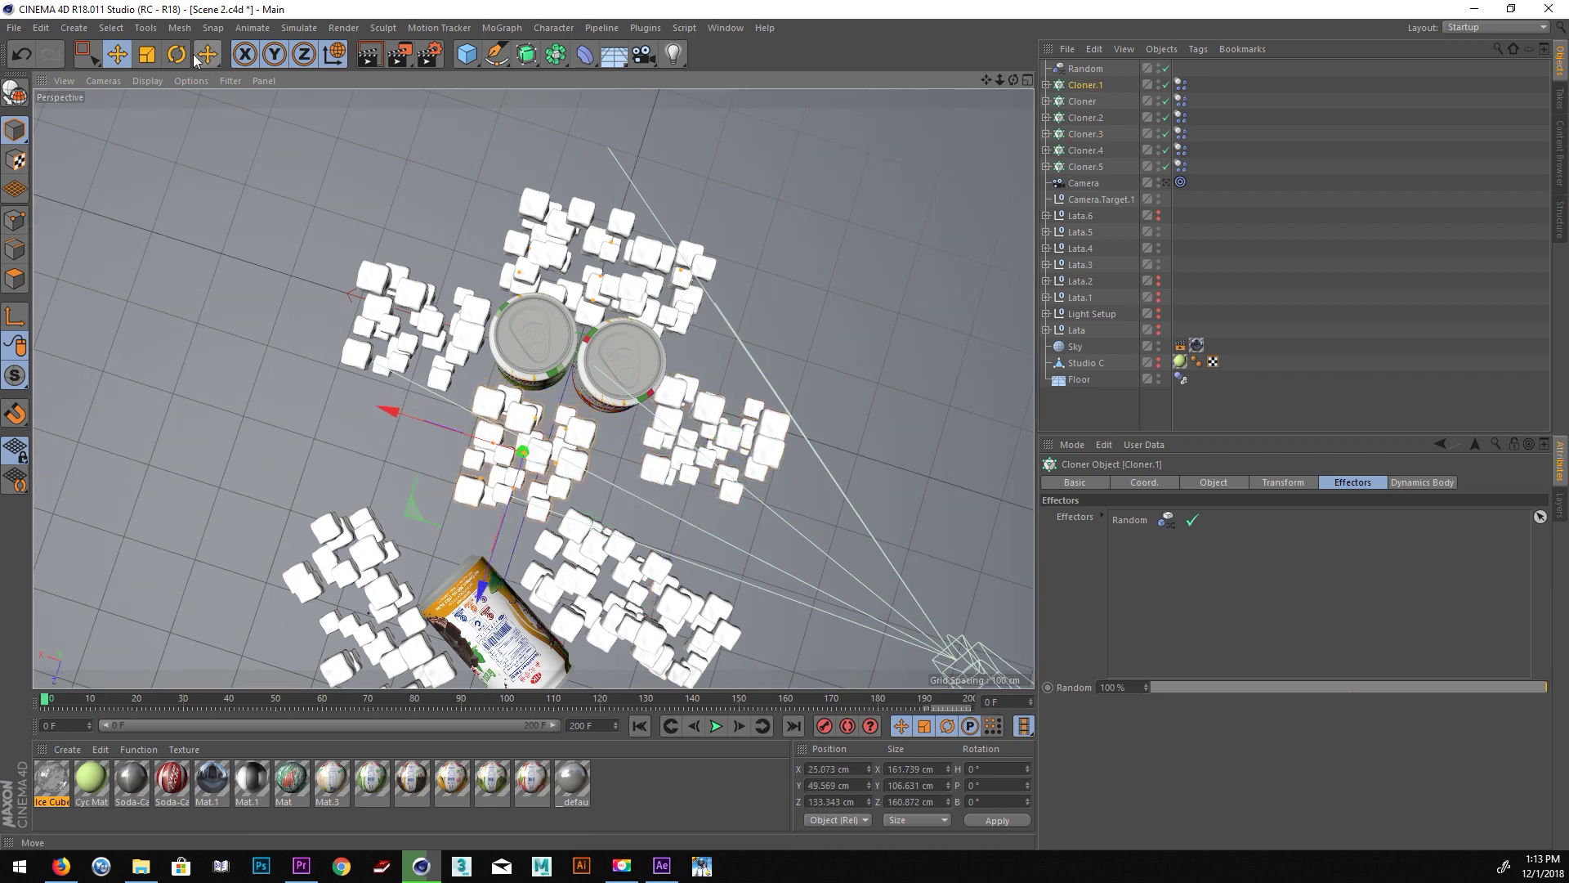
left_click_drag(453, 512, 474, 521)
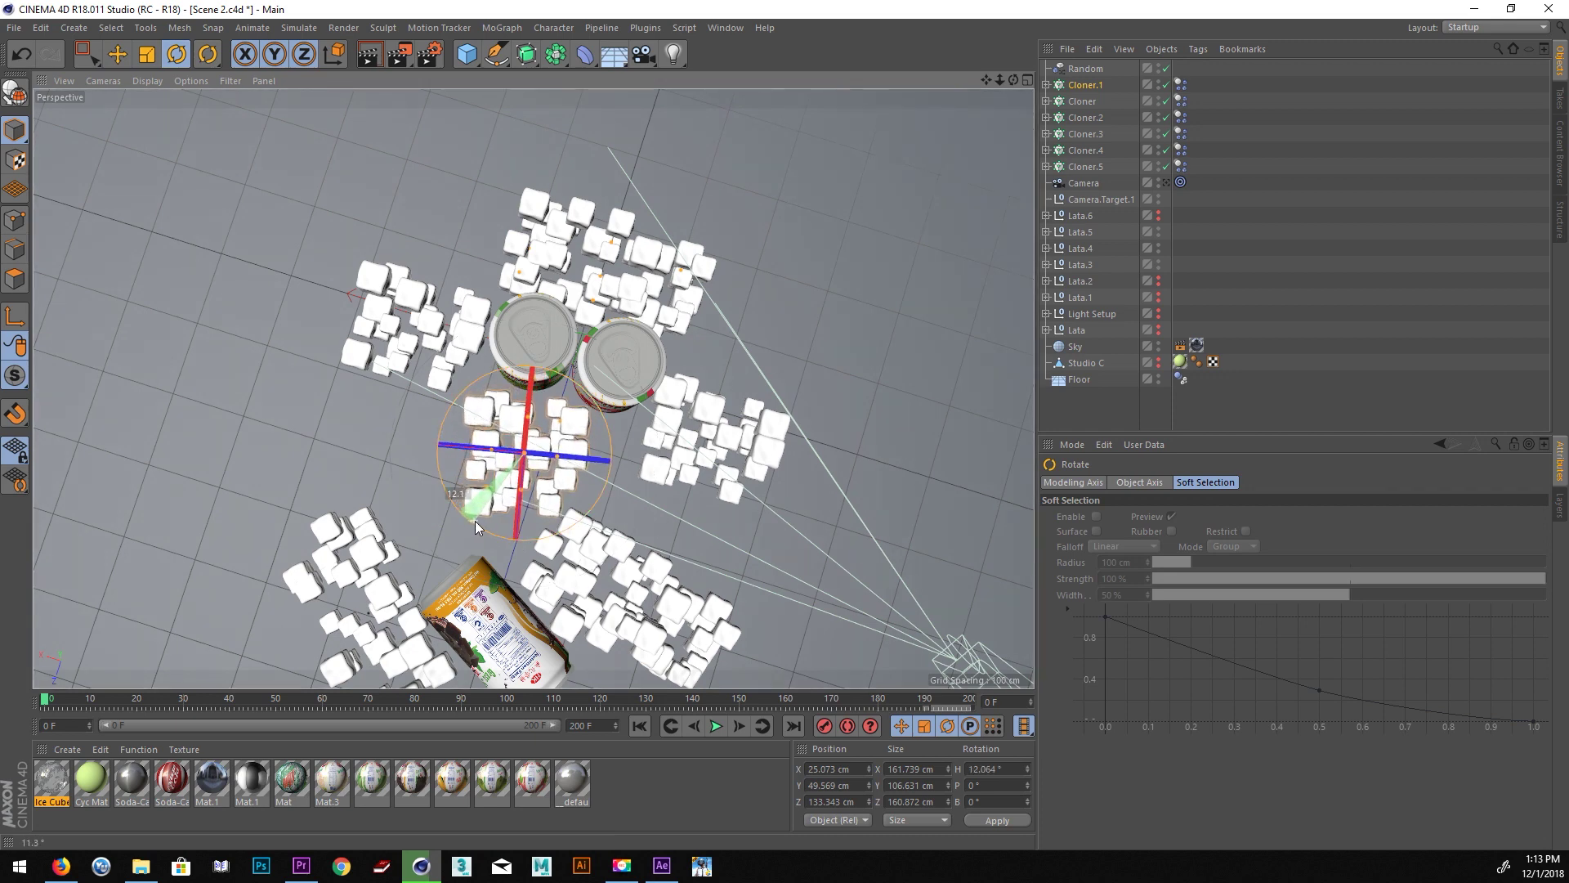
Rotate Cloner.3 to a -30° heading and nudge the top Cloner along Z.
left_click(753, 447)
left_click_drag(713, 525, 674, 525)
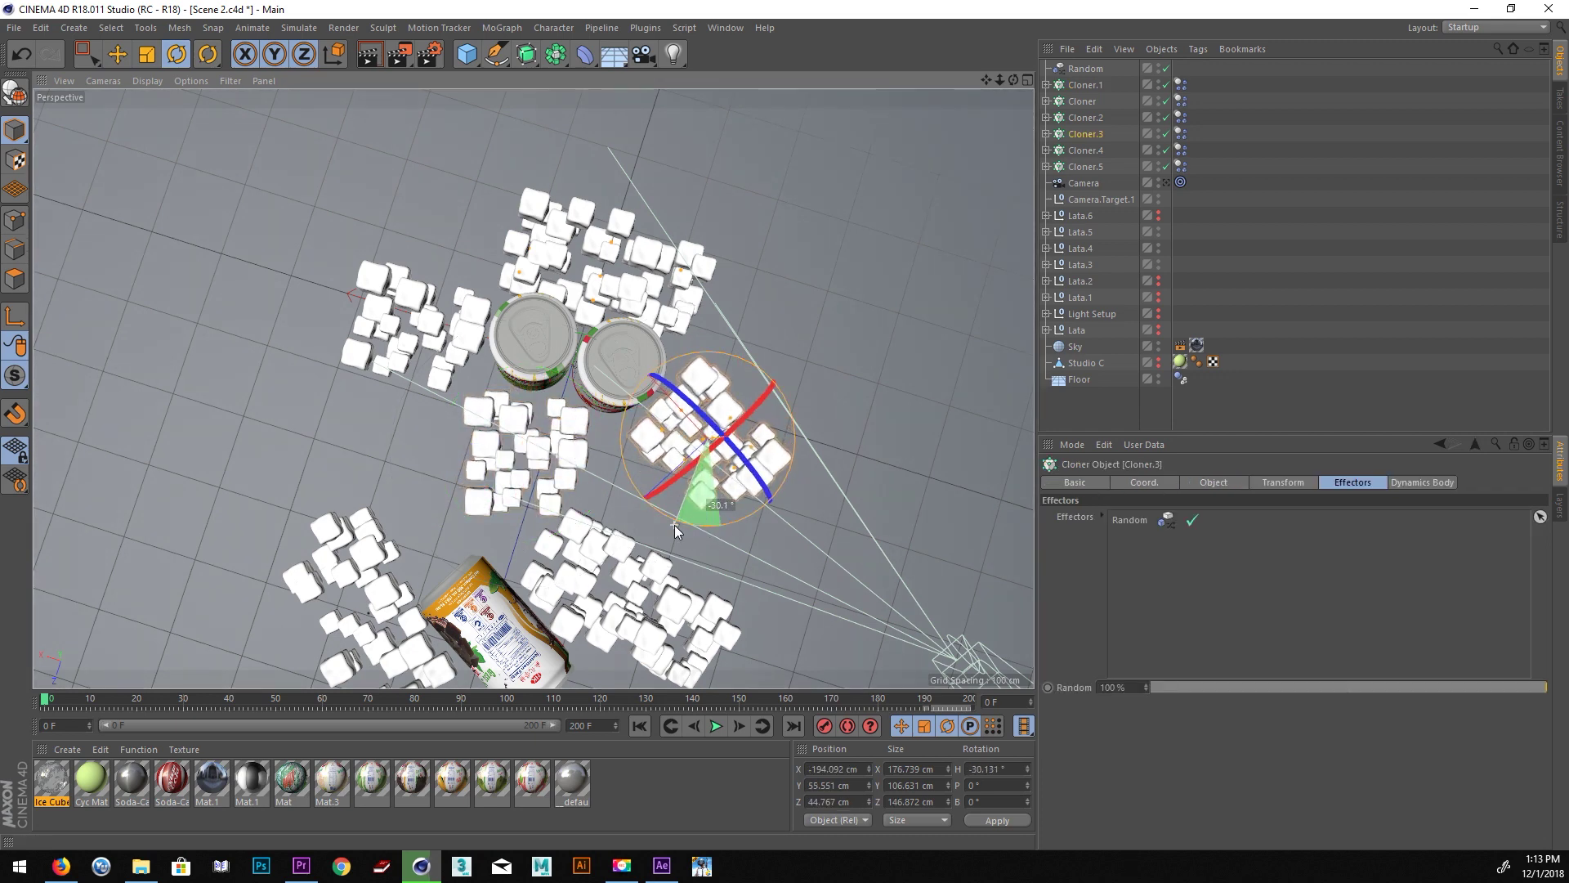
left_click(619, 273)
left_click(118, 54)
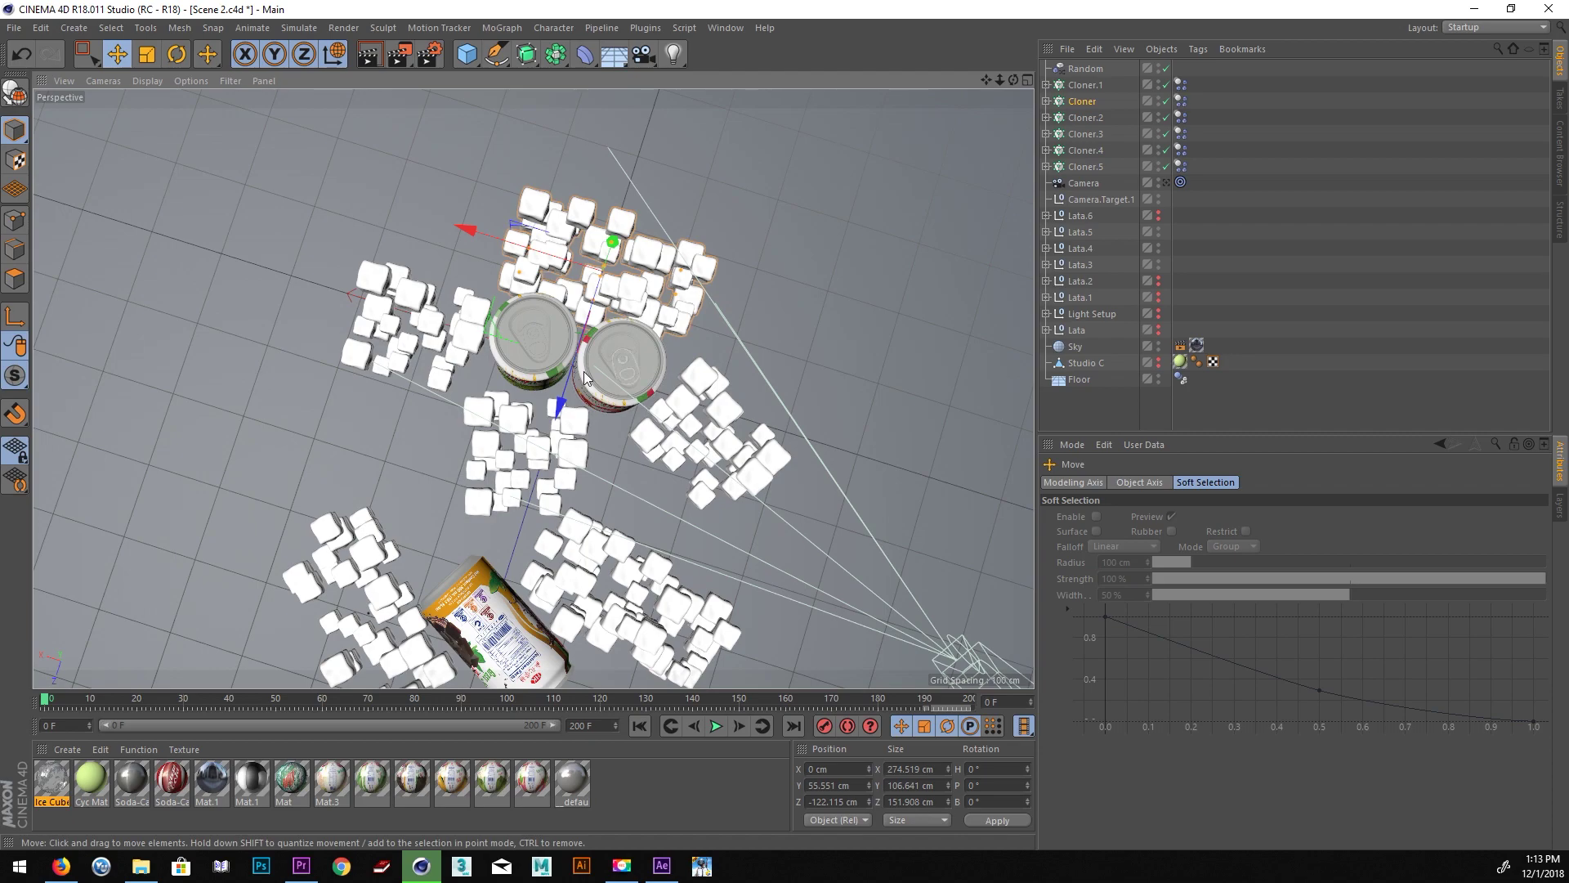
mouse_move(562, 380)
left_mouse_down()
mouse_move(519, 376)
mouse_move(592, 232)
mouse_move(572, 193)
mouse_move(533, 184)
left_mouse_up()
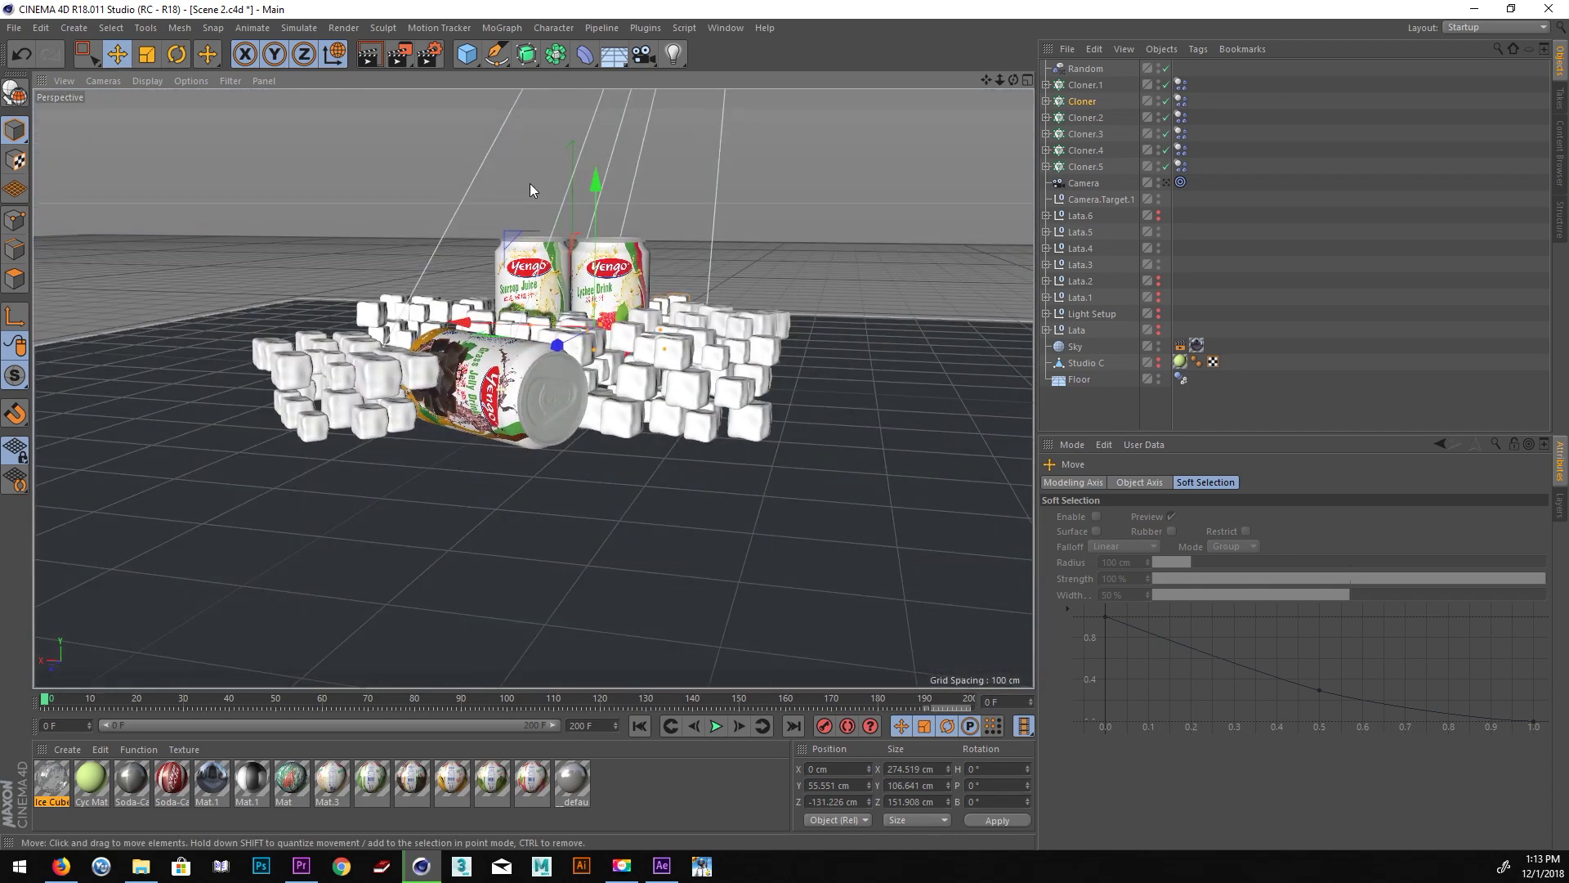
With Camera and Camera.Target.1 selected, set the scene end frame to 300.
left_click(1084, 183)
left_click(1099, 198, "shift")
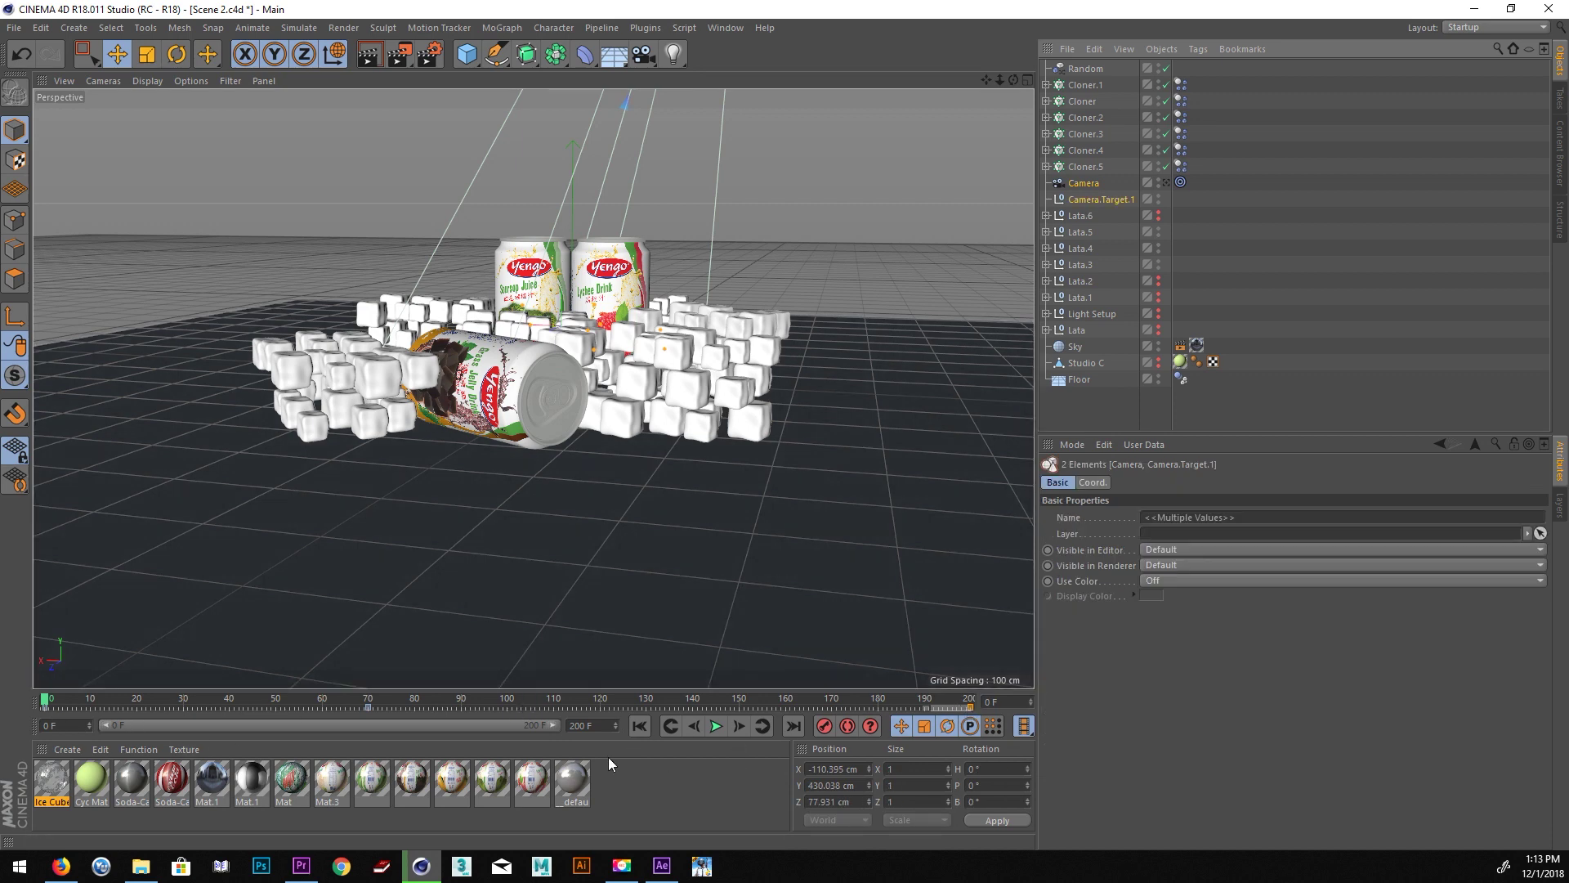
double_click(596, 724)
type("300")
key("Return")
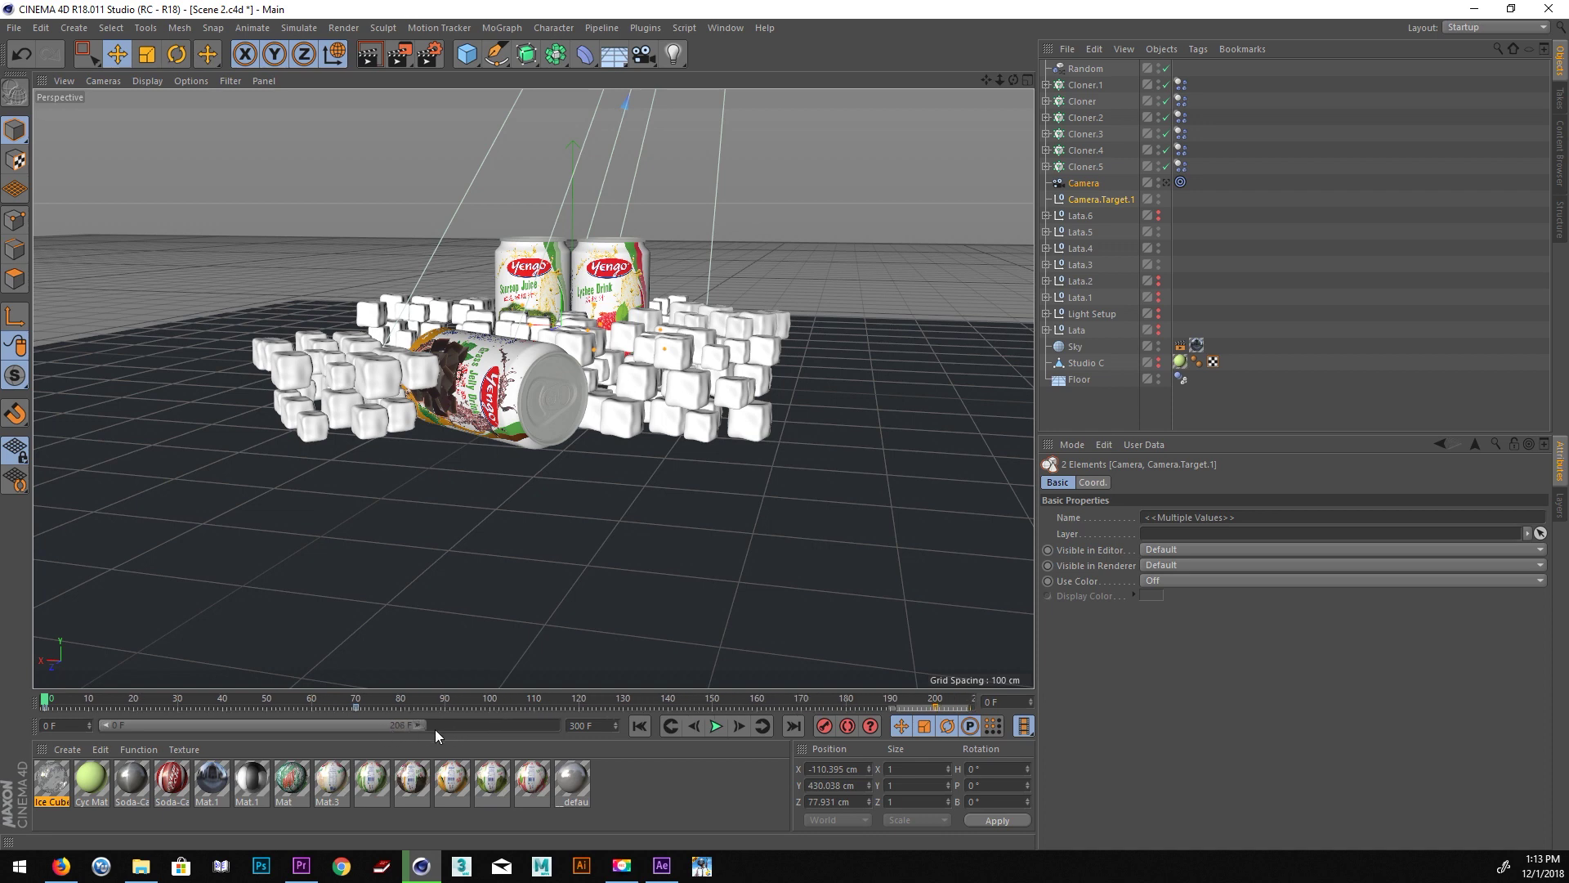
Shift the camera keyframes earlier and replay the retimed animation through the camera.
left_click_drag(195, 713, 52, 708)
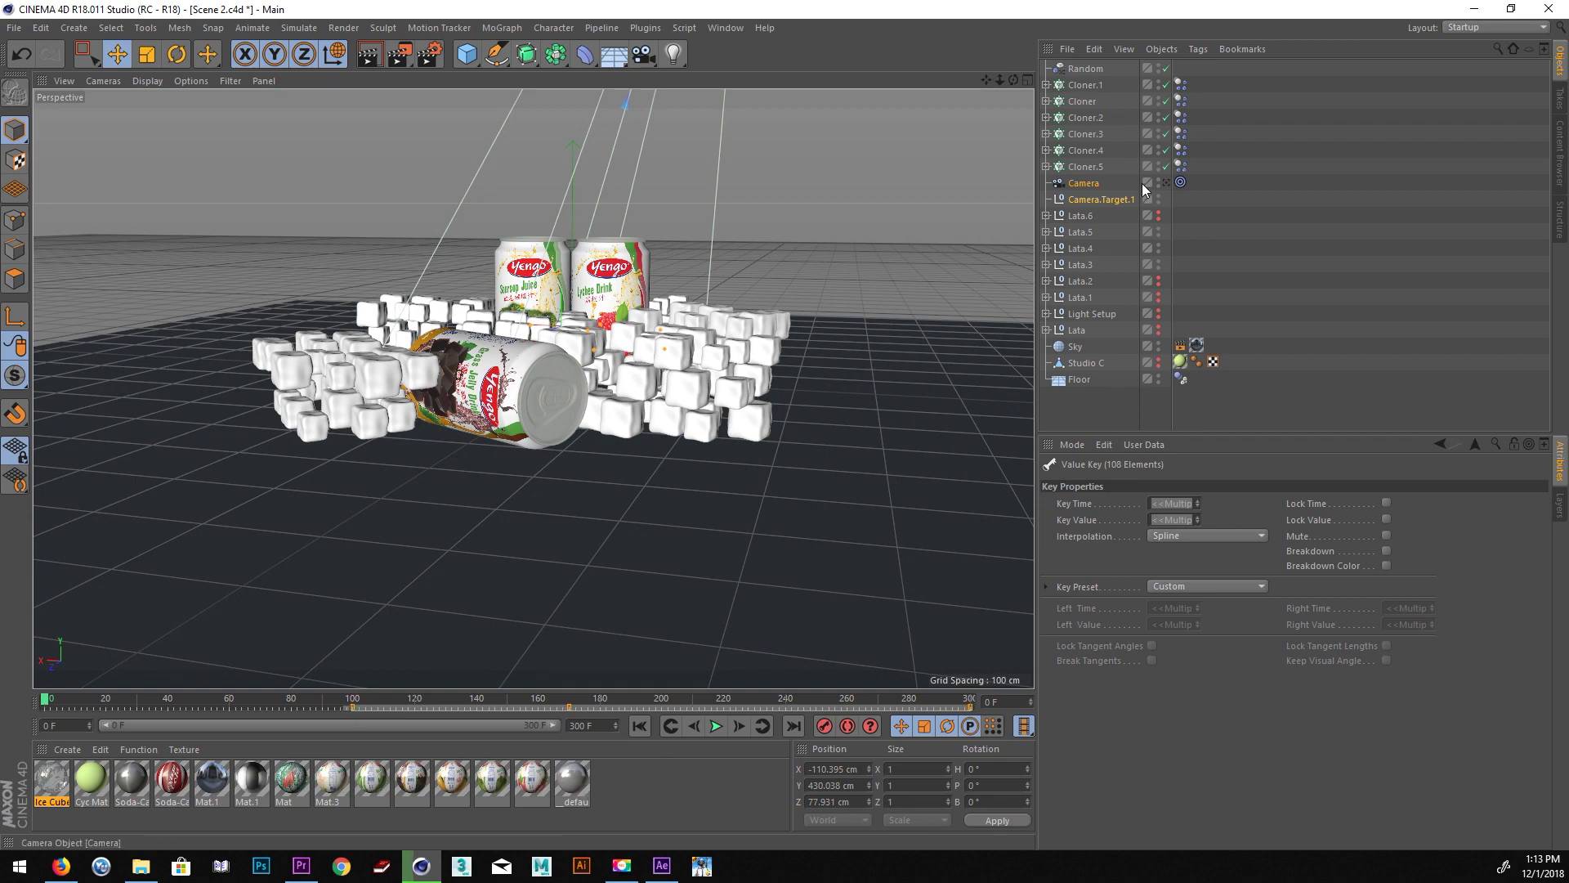
left_click(1166, 182)
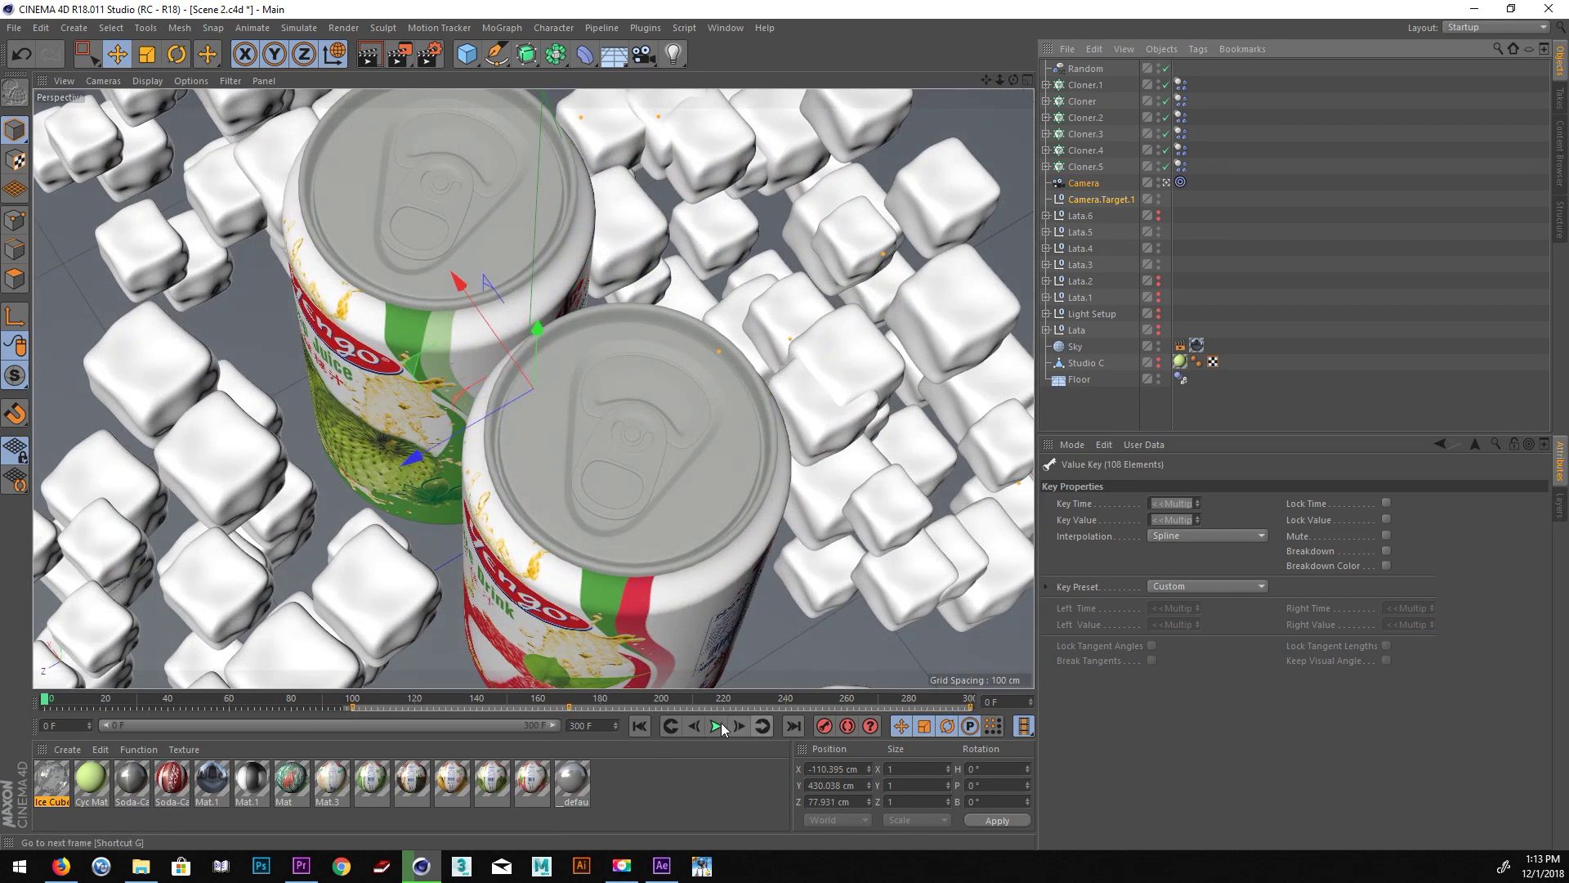
left_click(716, 726)
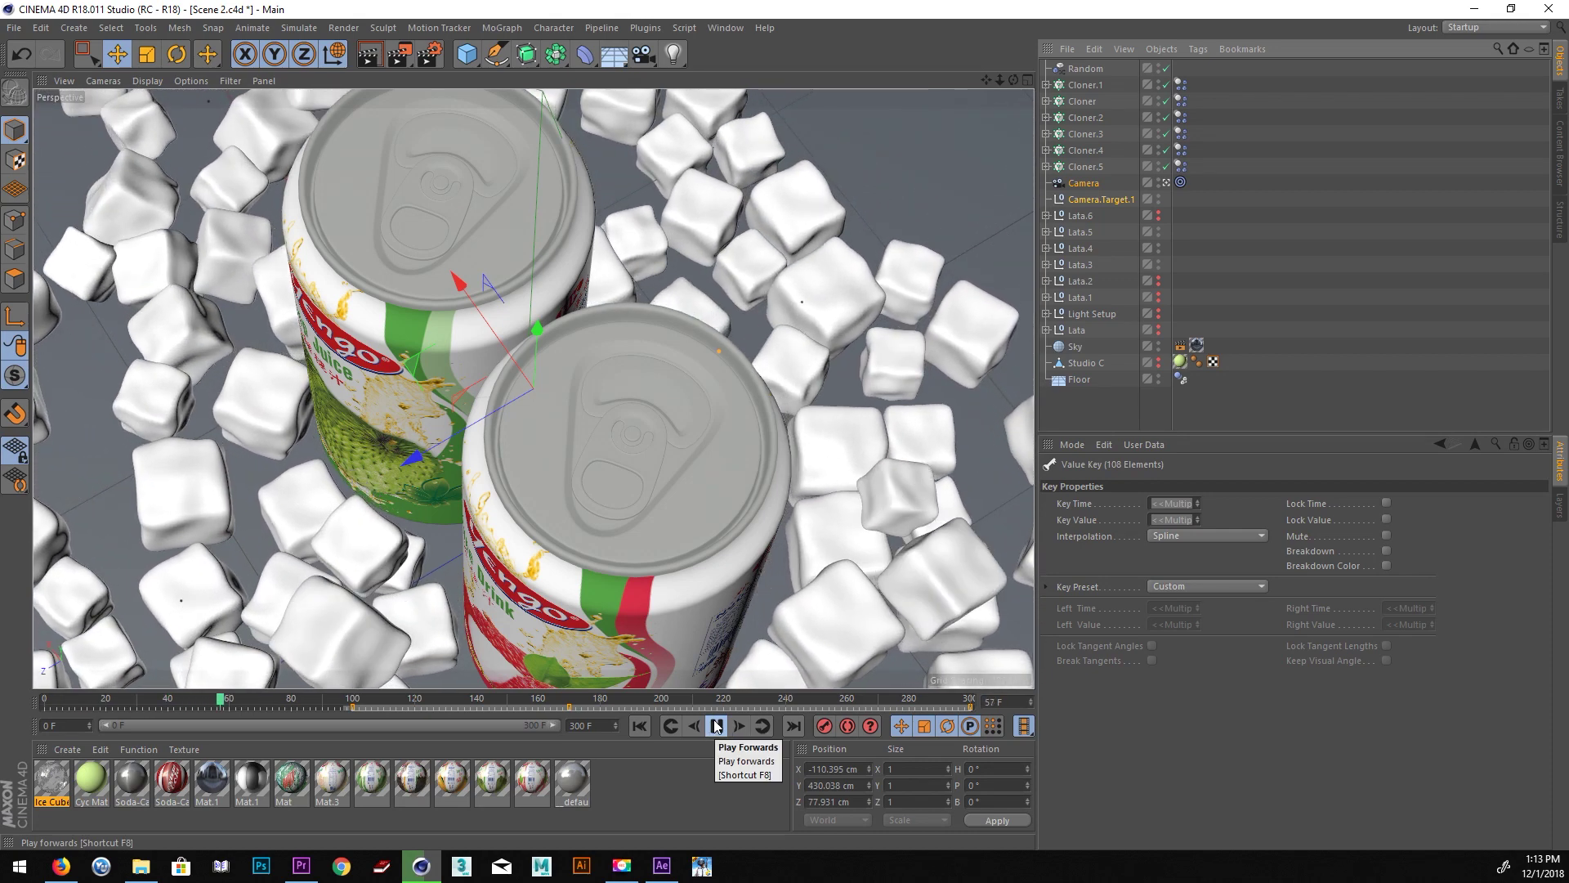
left_click(712, 725)
left_click_drag(350, 708, 171, 711)
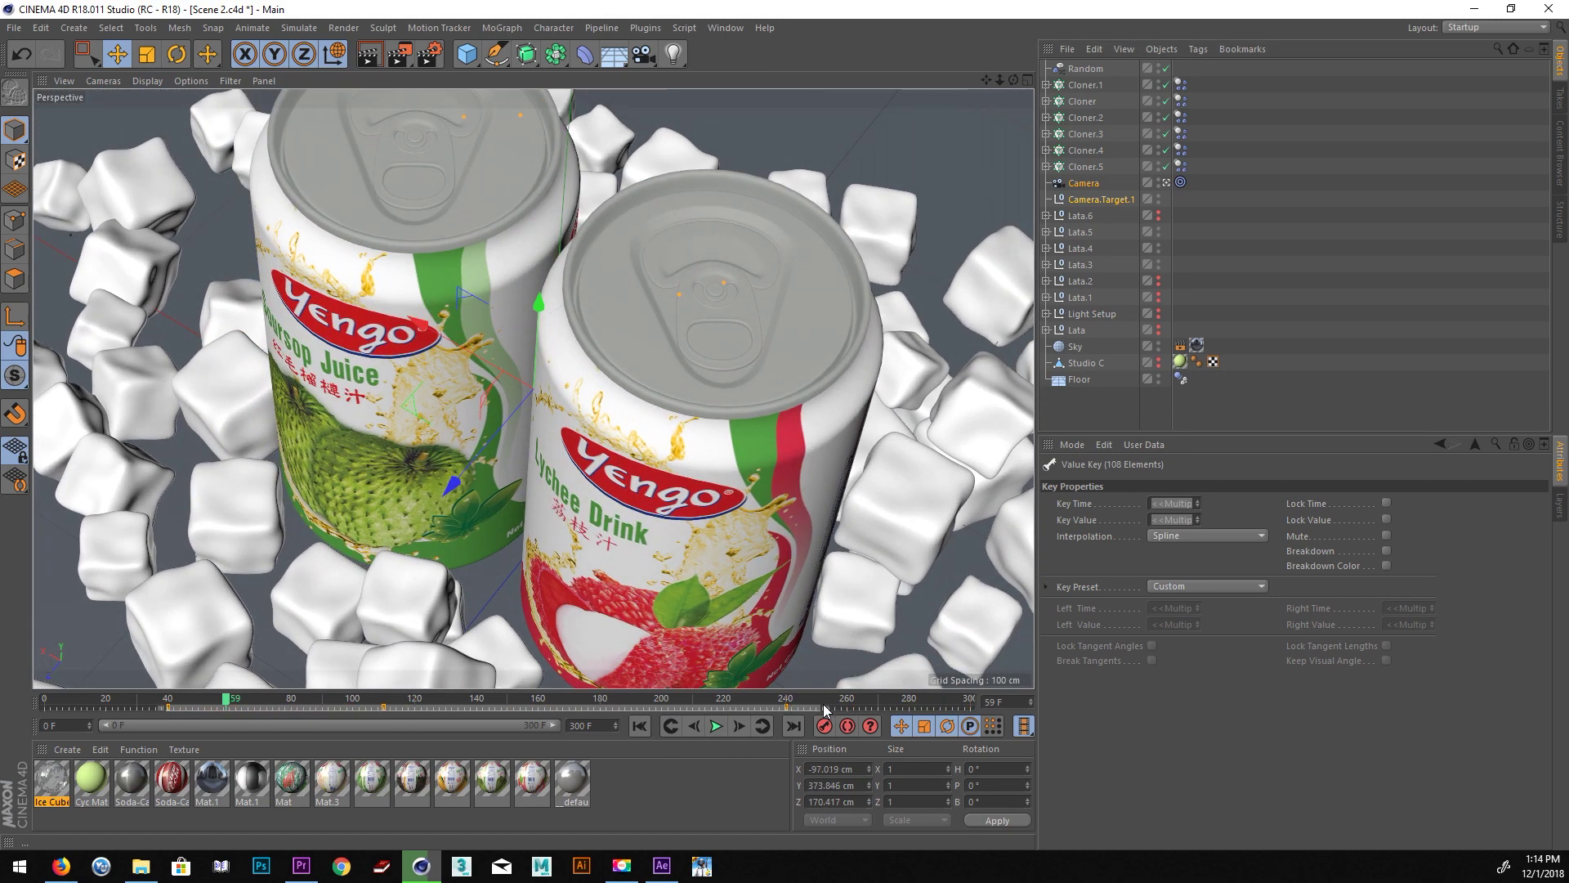
left_click(716, 726)
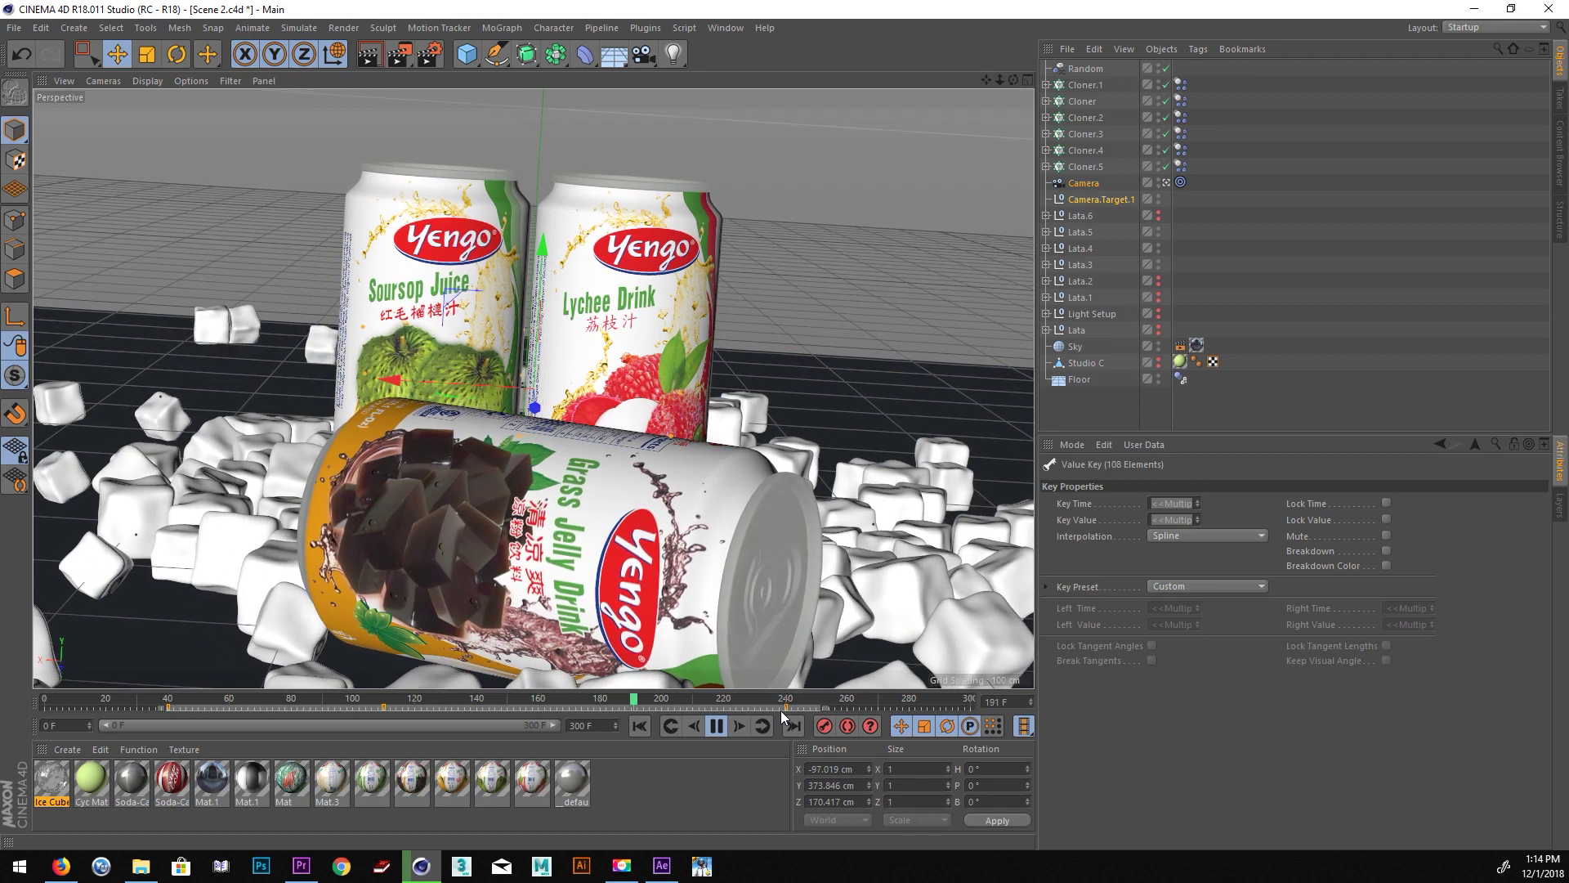
left_click(716, 726)
left_click(173, 405)
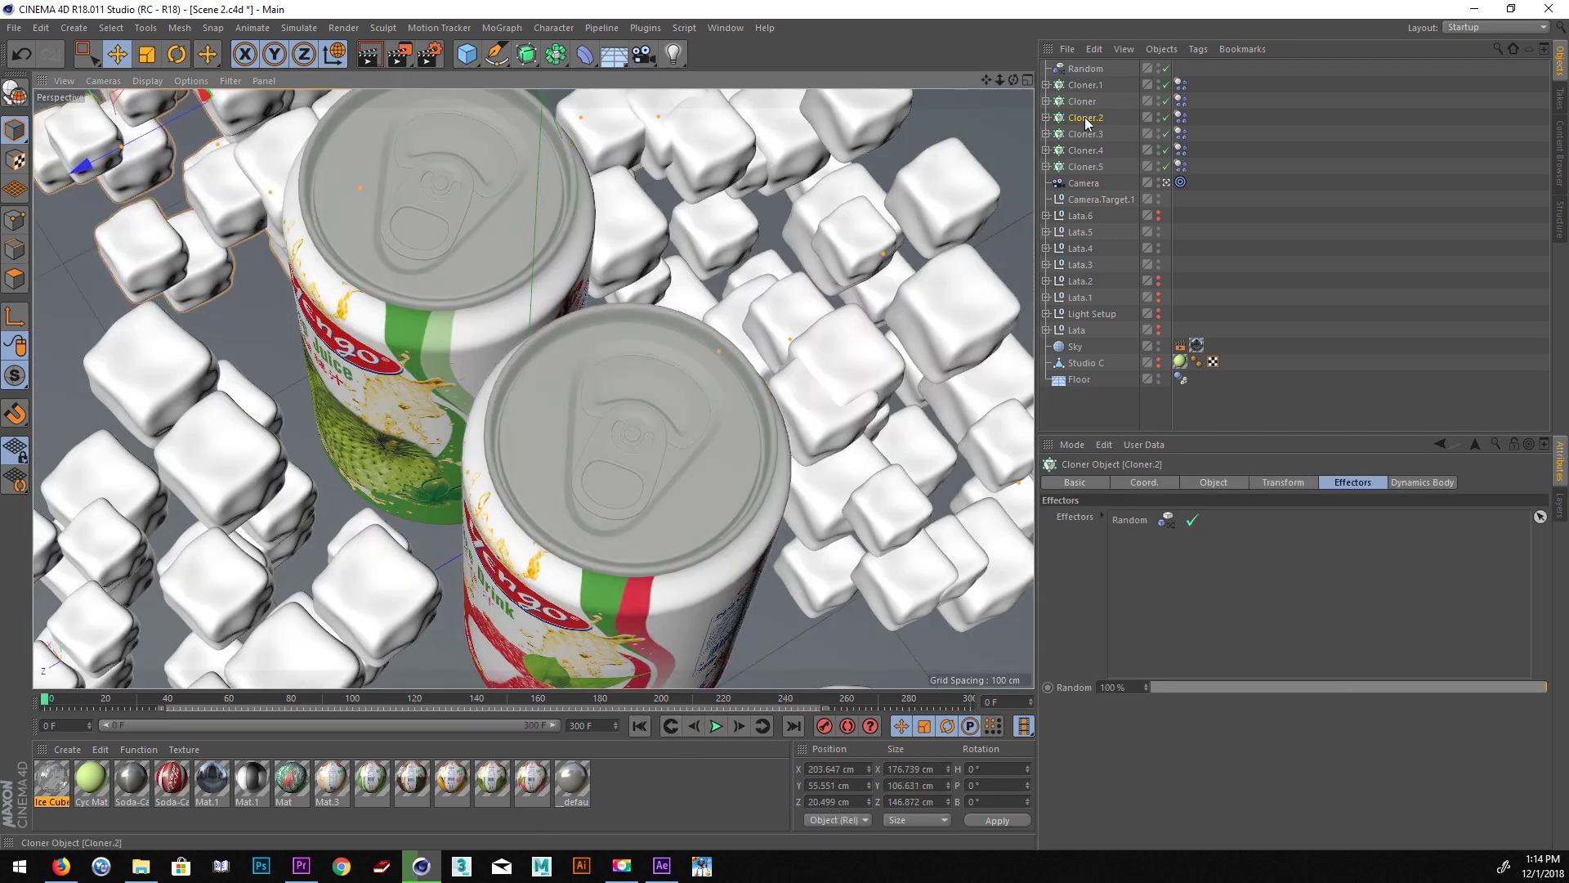
Hide Cloner, Cloner.3, Cloner.4 and Cloner.5 in the viewport, leaving only Cloner.2.
left_click(1282, 483)
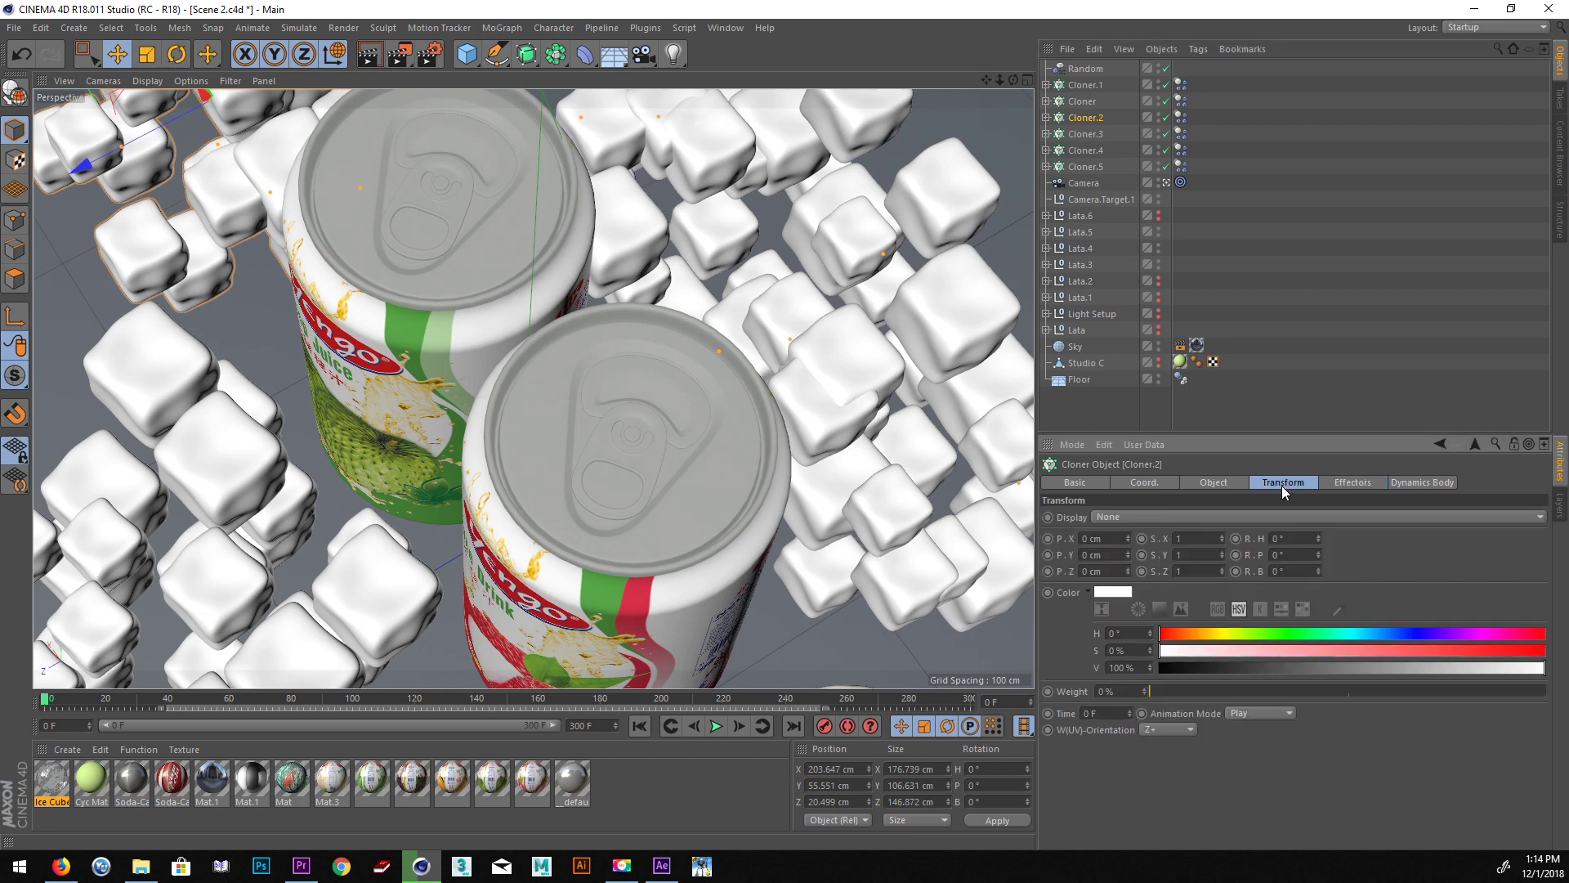
left_click(1158, 165)
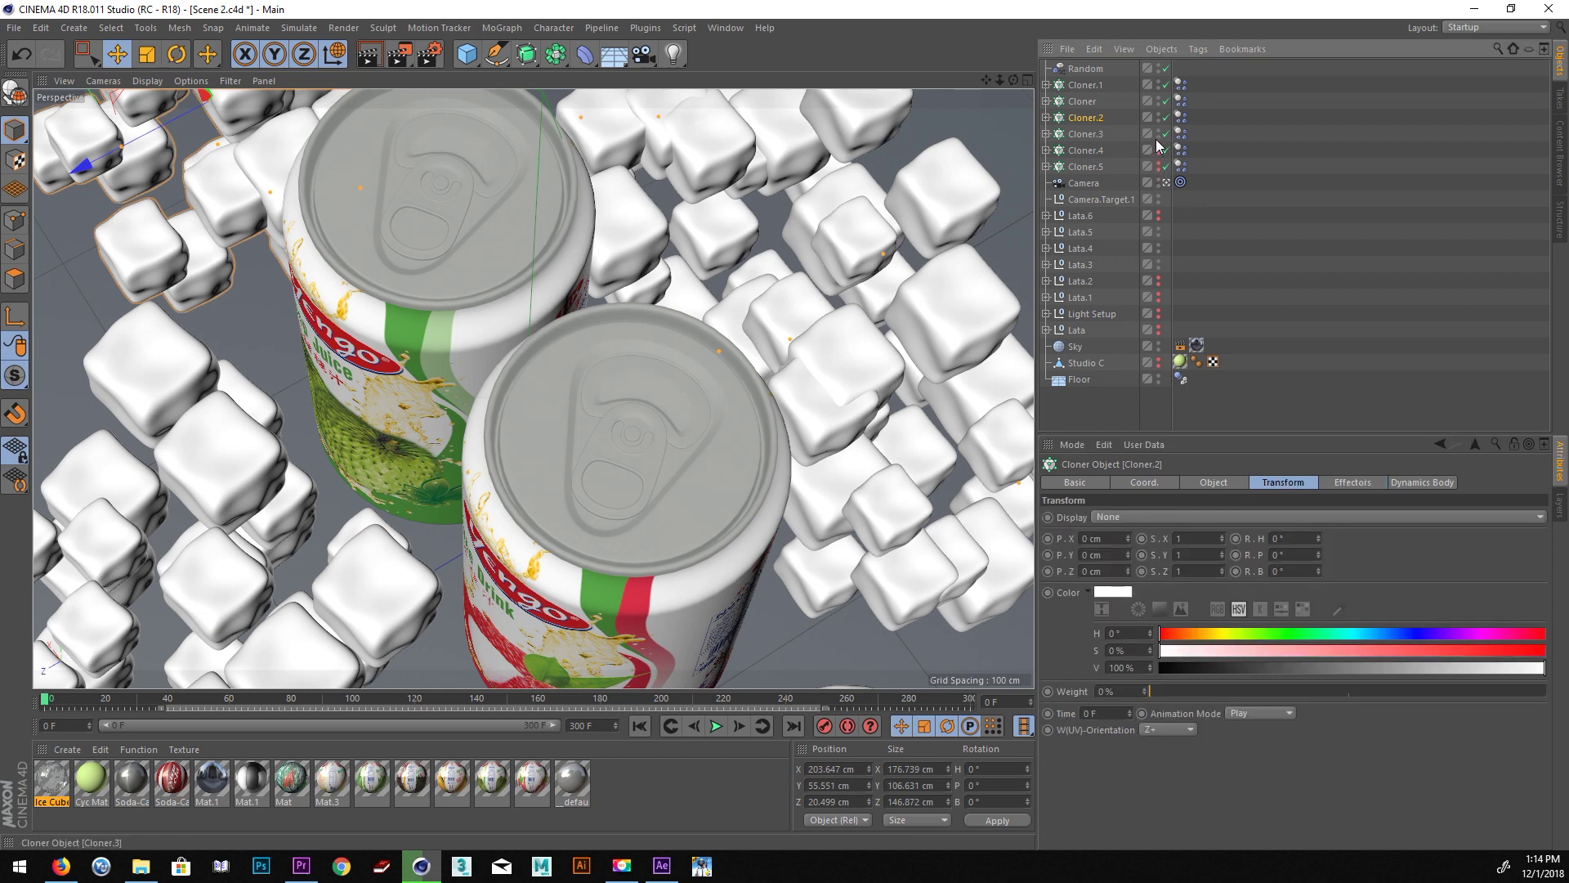
left_click(1158, 132)
left_click(1158, 101)
left_click(1158, 148)
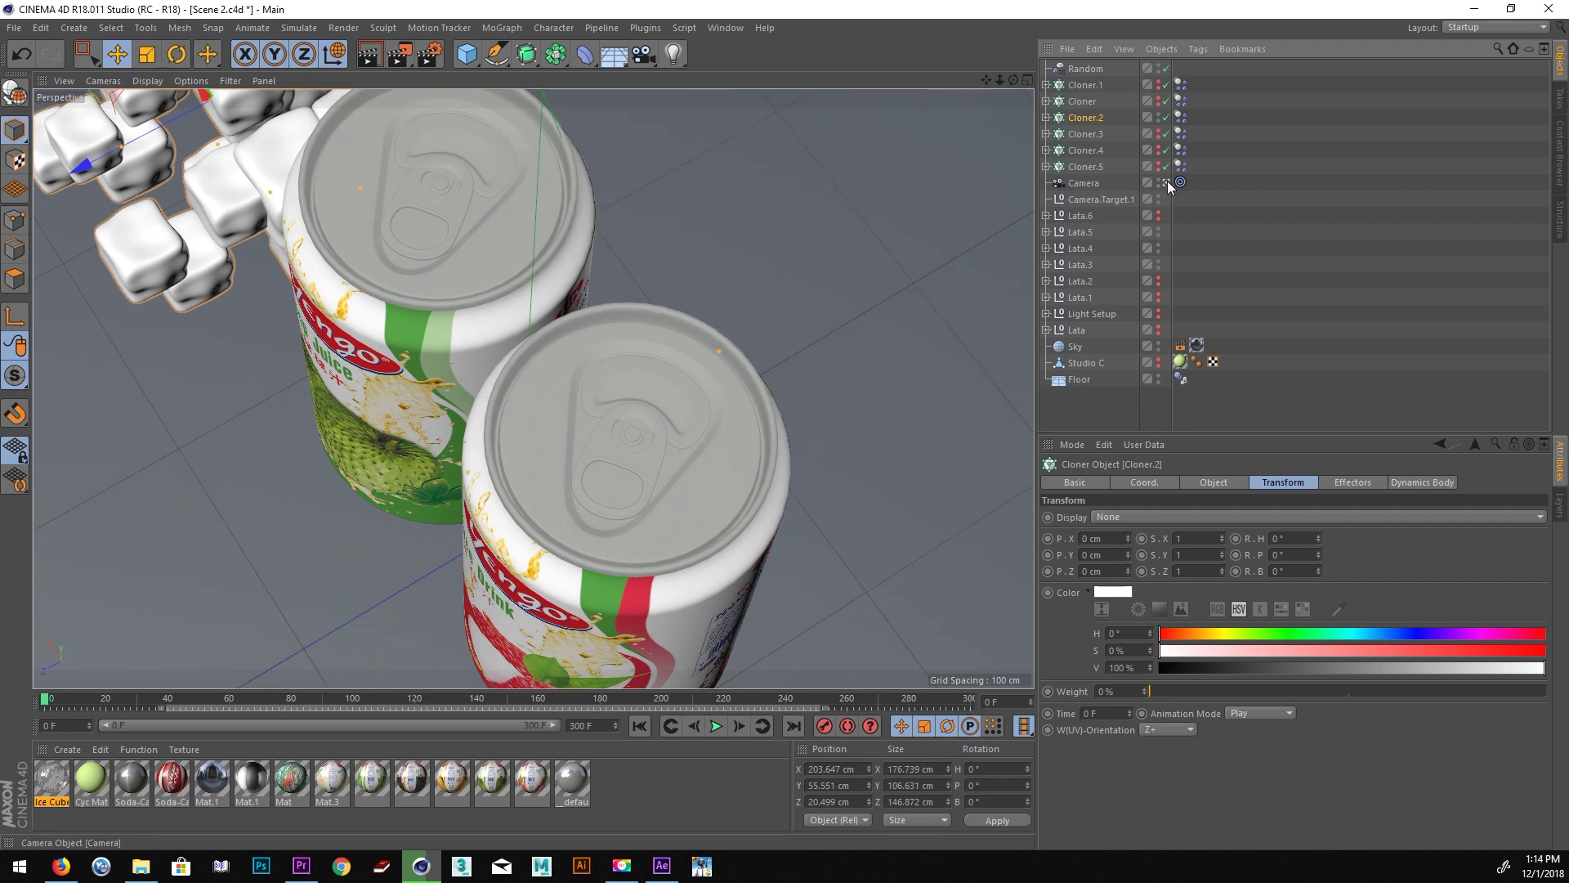
Exit the camera view, orbit to an overview, and test-play Cloner.2's falling cubes.
left_click(1167, 181)
mouse_move(665, 315)
left_mouse_down("alt")
mouse_move(424, 413)
mouse_move(476, 463)
left_mouse_up("alt")
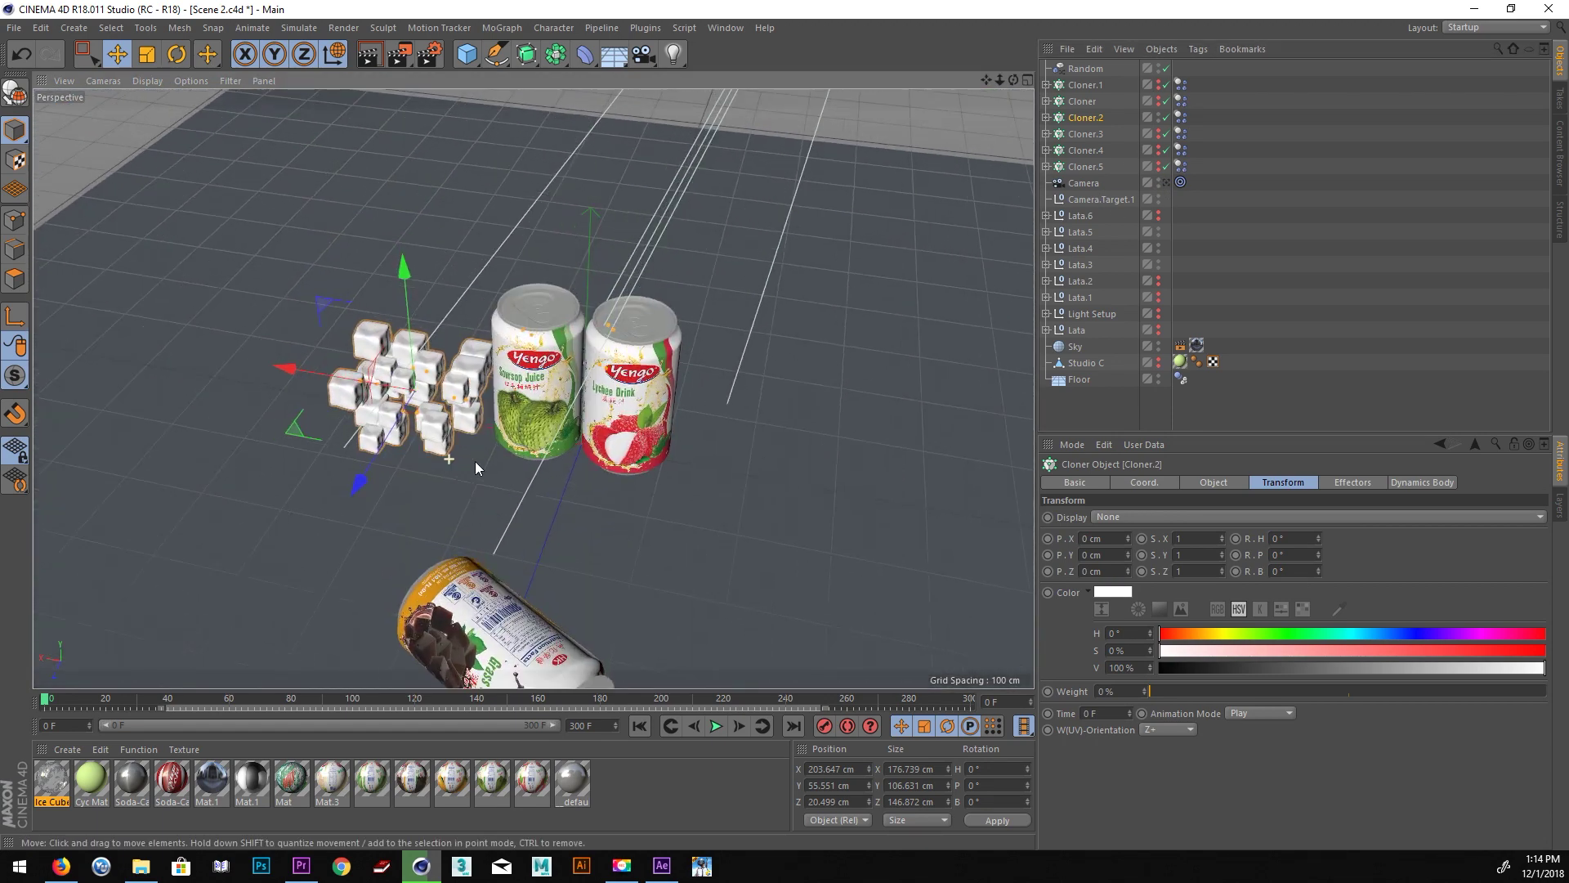
left_click(718, 727)
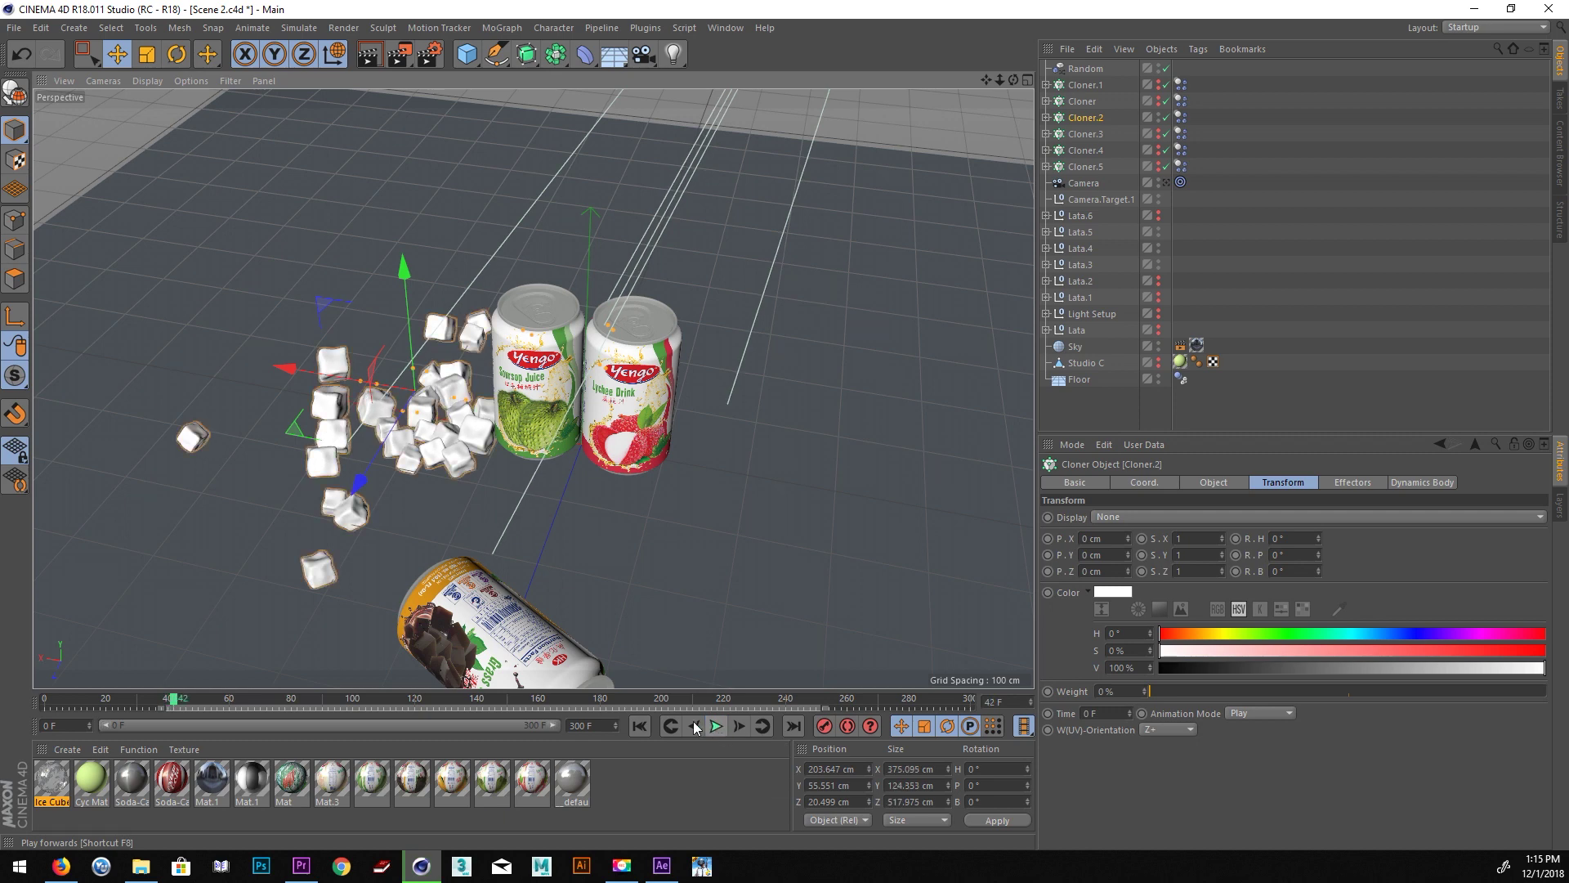
left_click(1180, 117)
Try a Cylinder X-Axis collision shape on Cloner.2's cubes, then switch to Convex Hull and replay.
left_click(1188, 569)
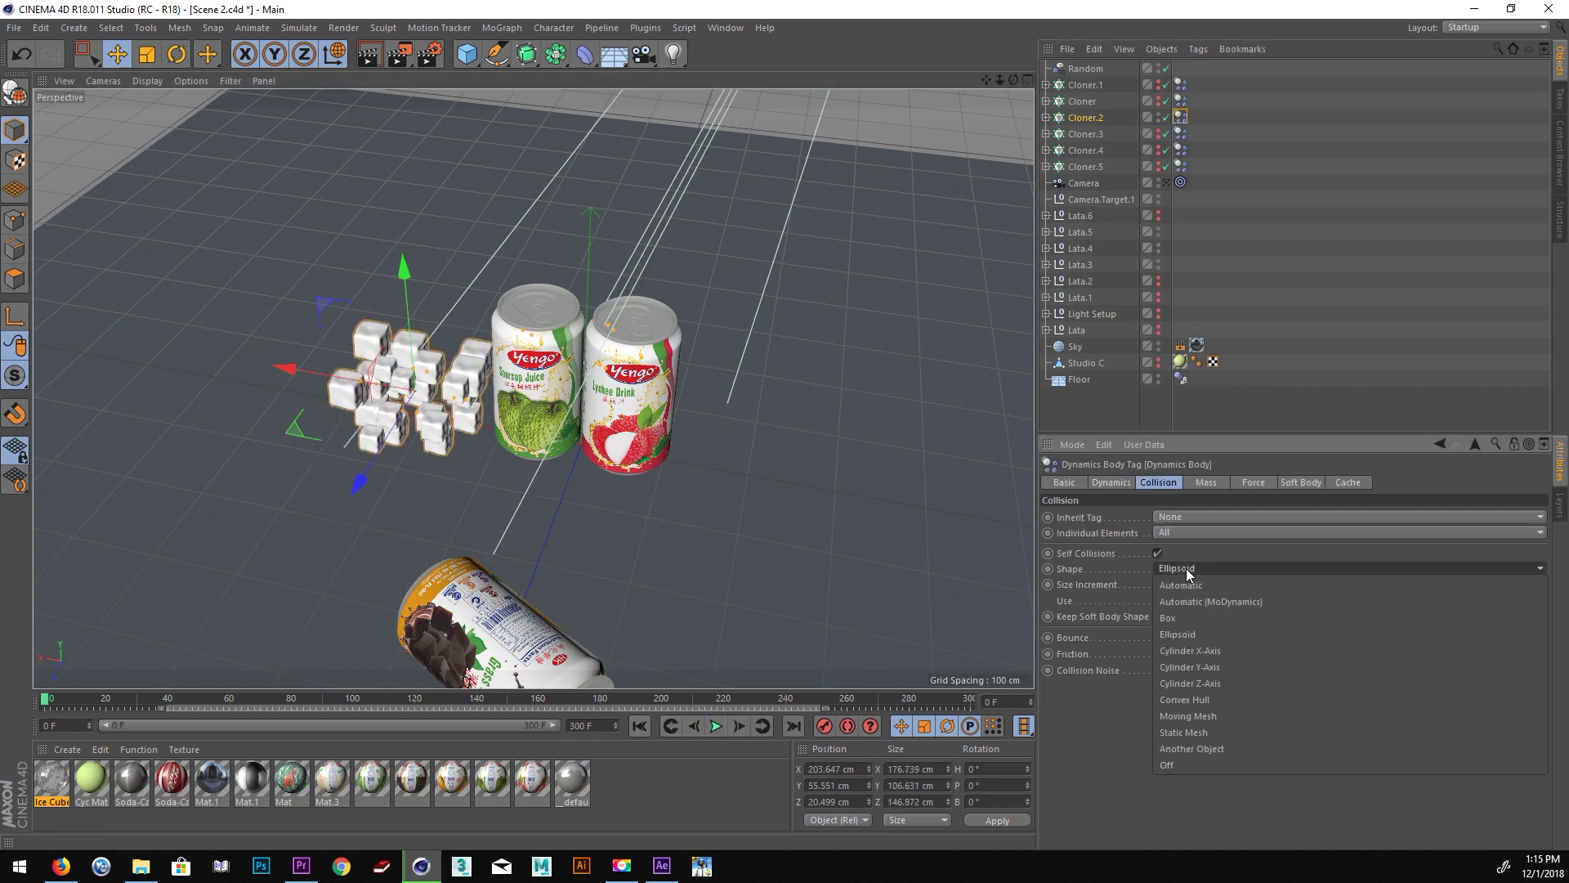
left_click(1190, 651)
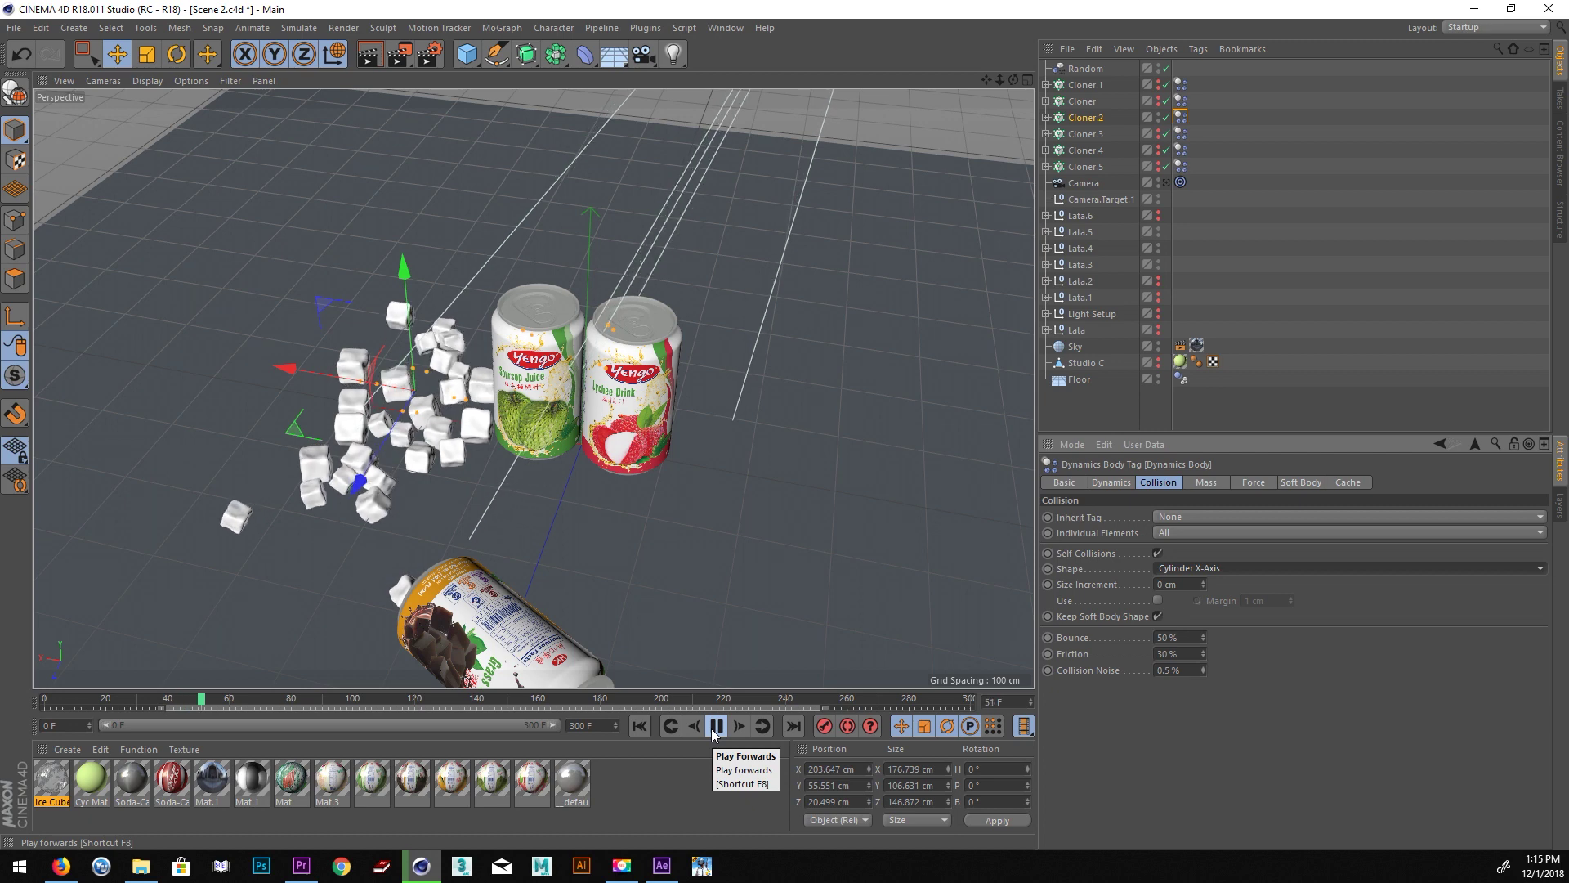
left_click(716, 725)
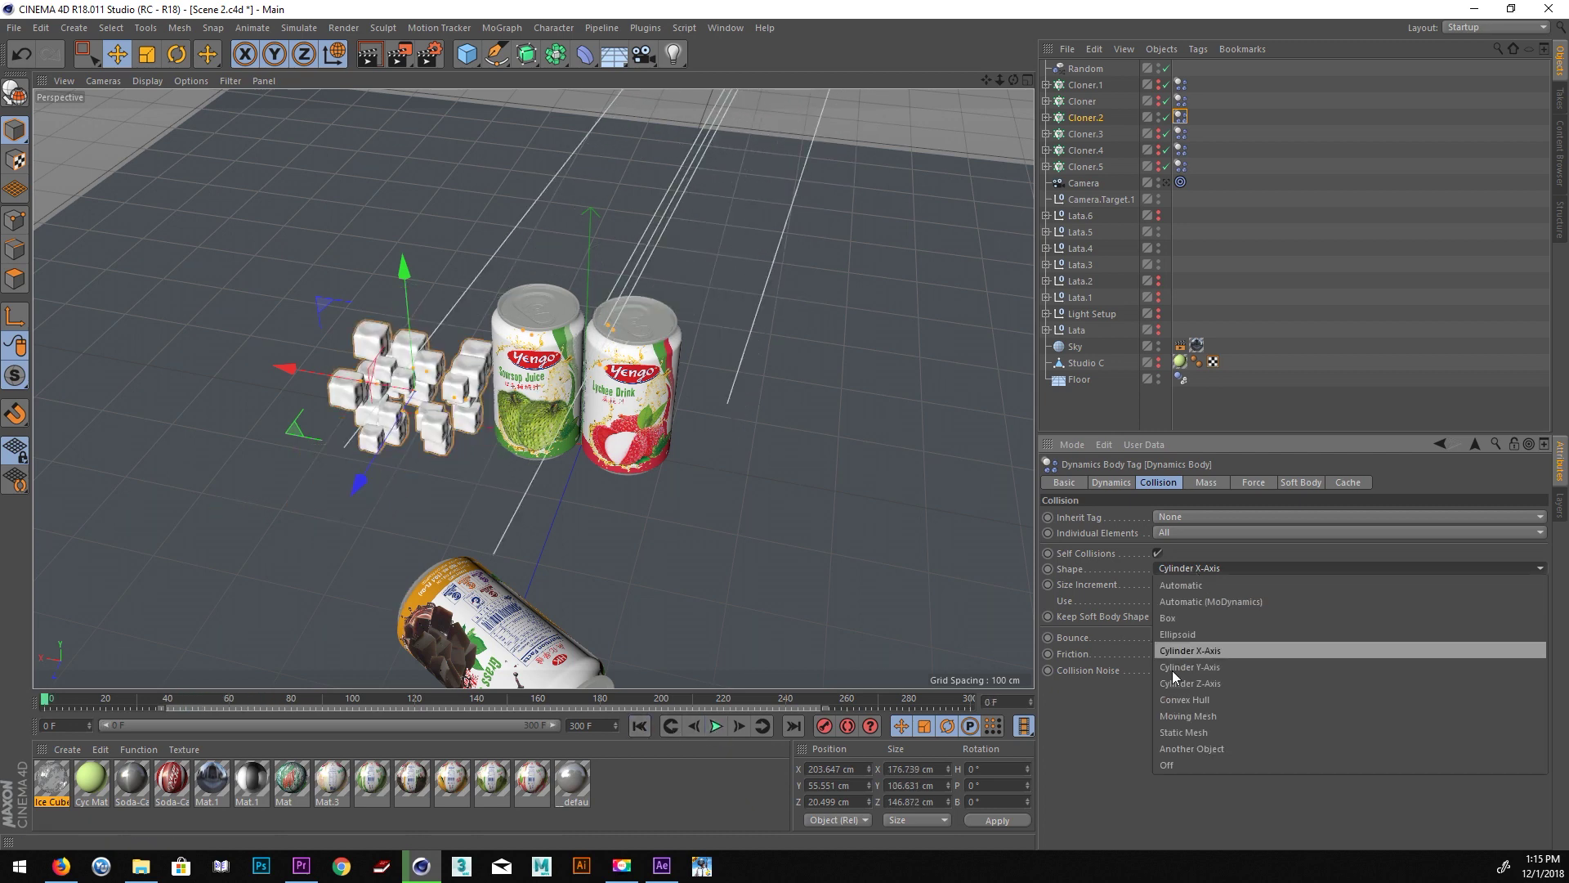
left_click(1186, 700)
left_click(715, 726)
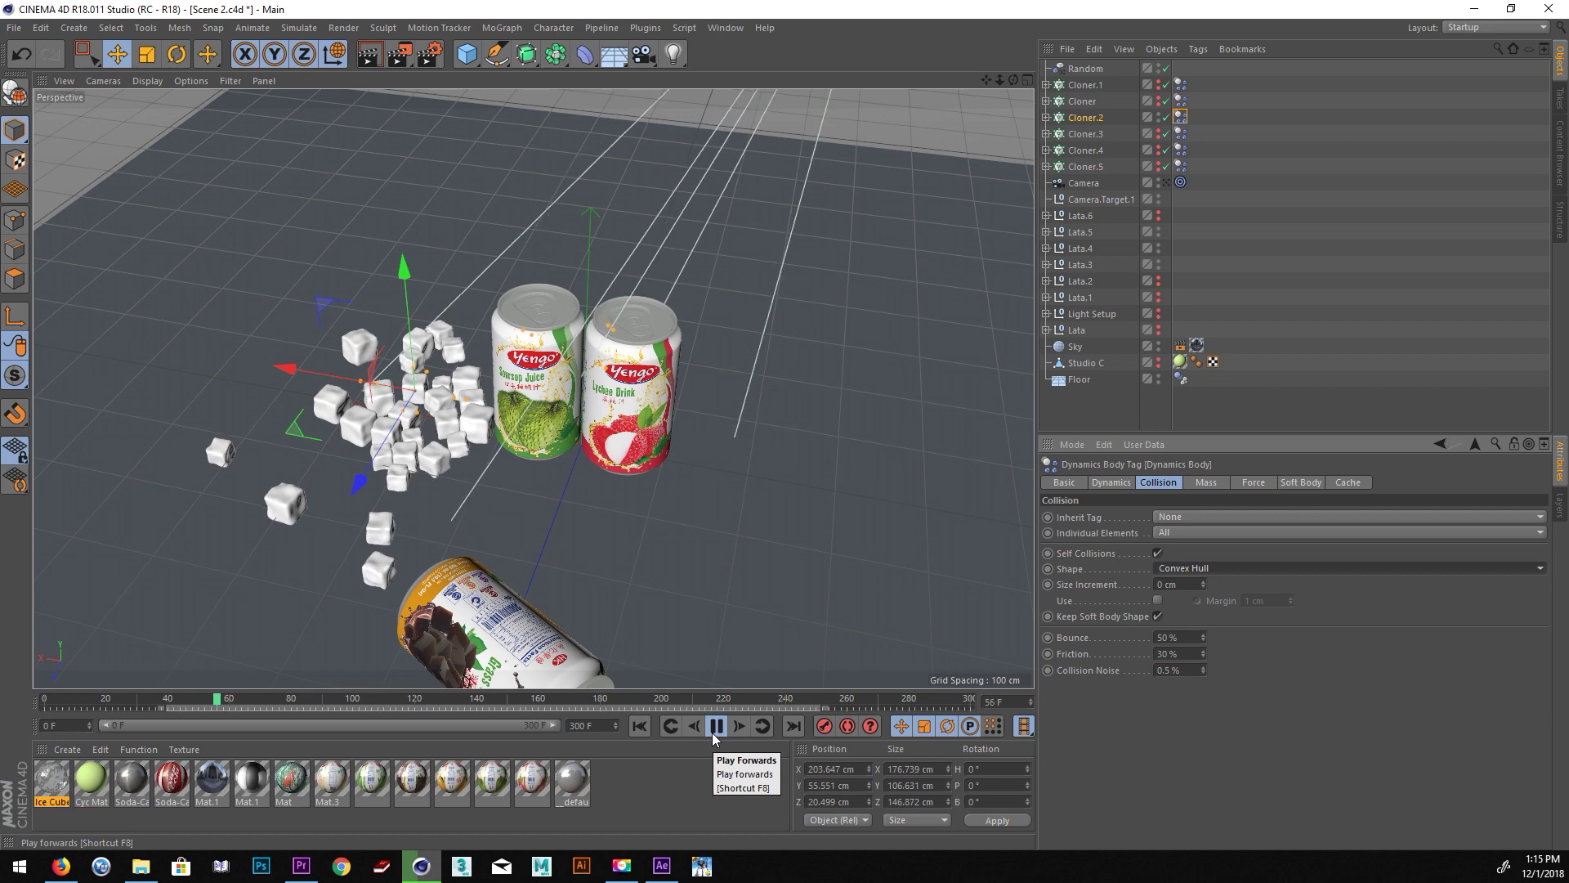
left_click(713, 734)
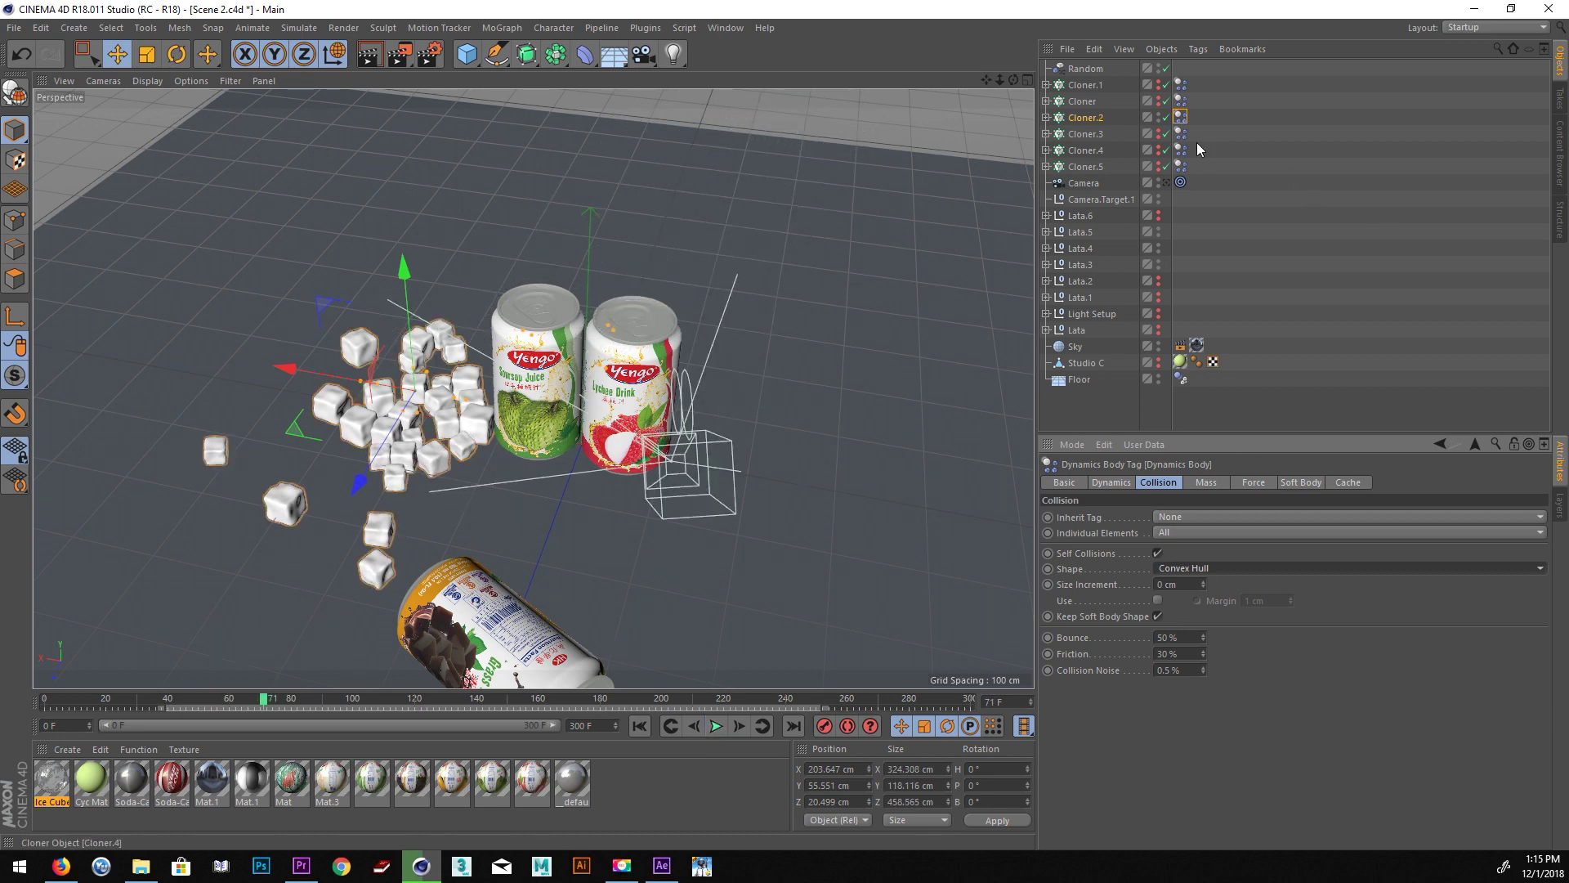
Re-enable Cloner.3 and Cloner.4 so their ice cubes return, then select the floor.
left_click(1163, 134)
left_click(1162, 150)
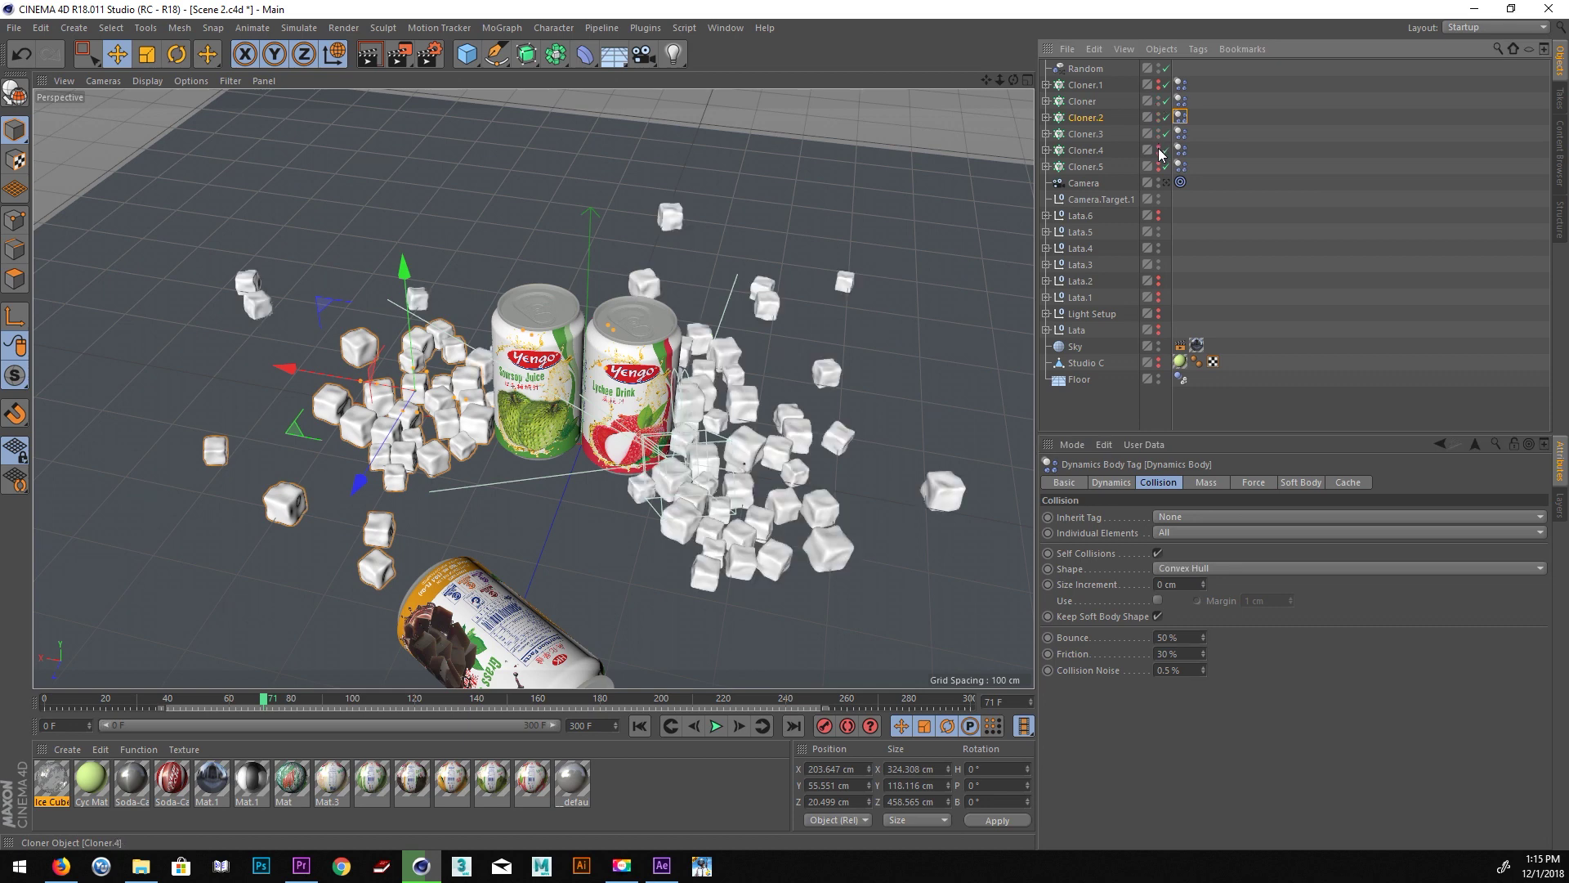
left_click(821, 356)
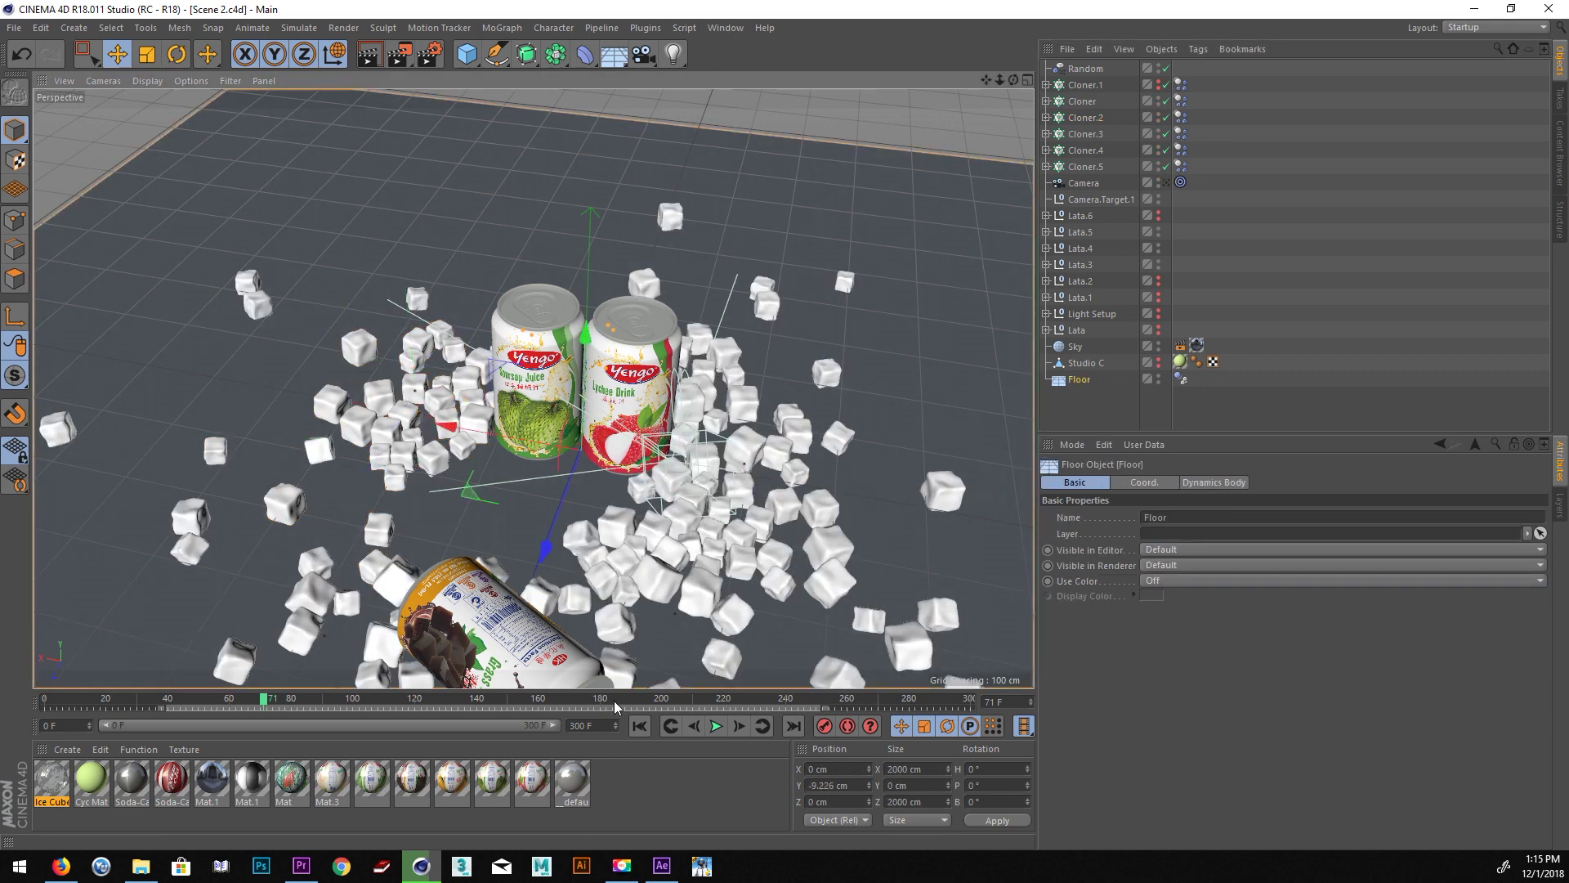
Replay the ice cube simulation from frame 0, stop at frame 51, and save Scene 2.c4d.
left_click(643, 730)
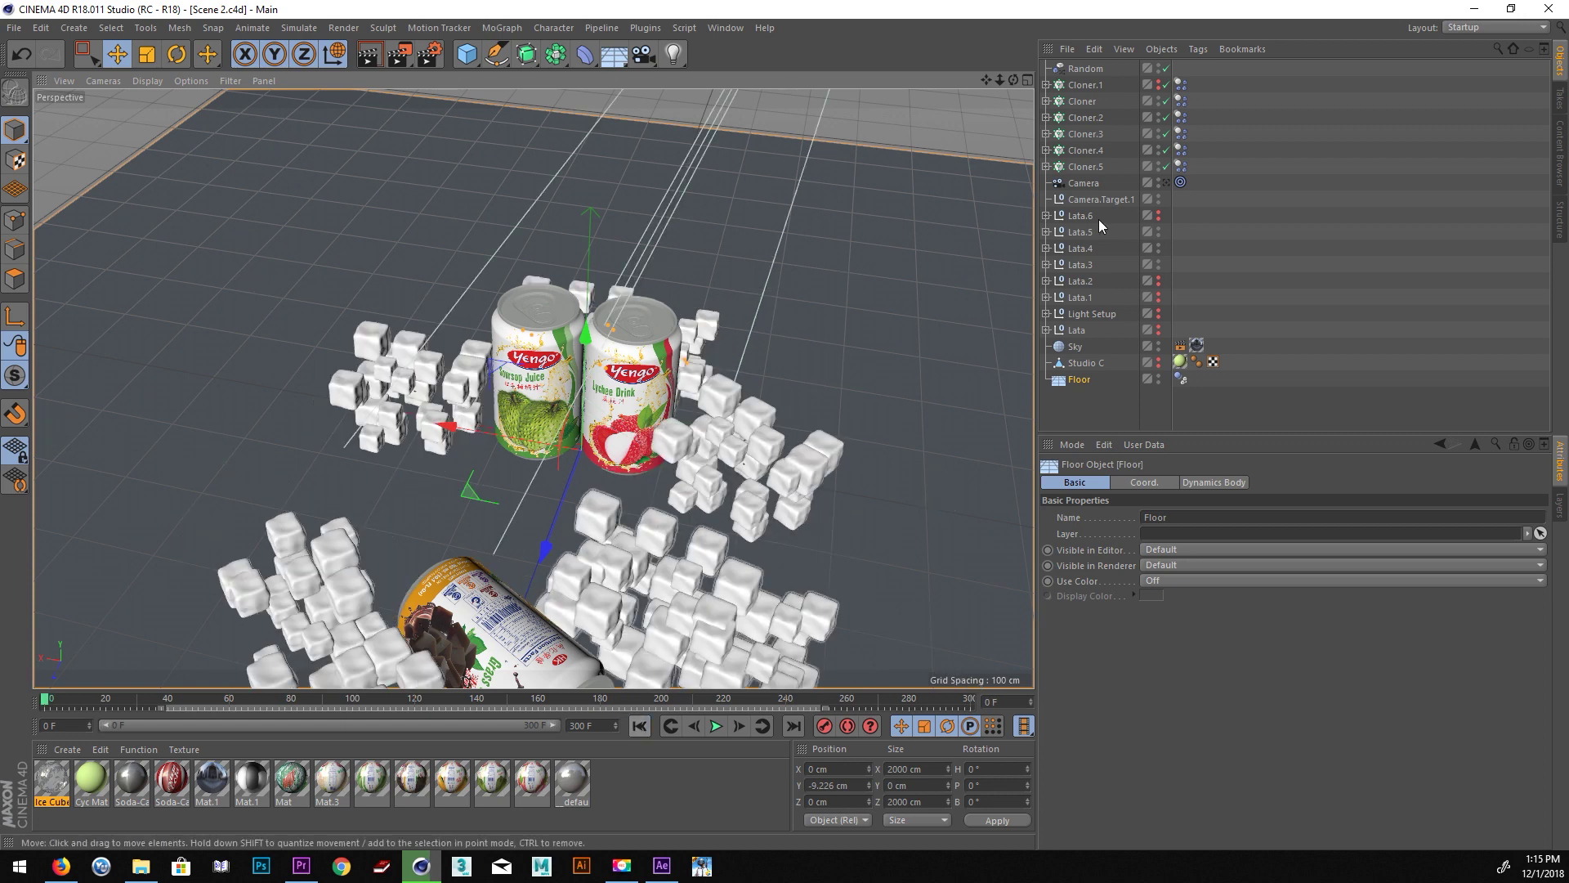
left_click(1164, 86)
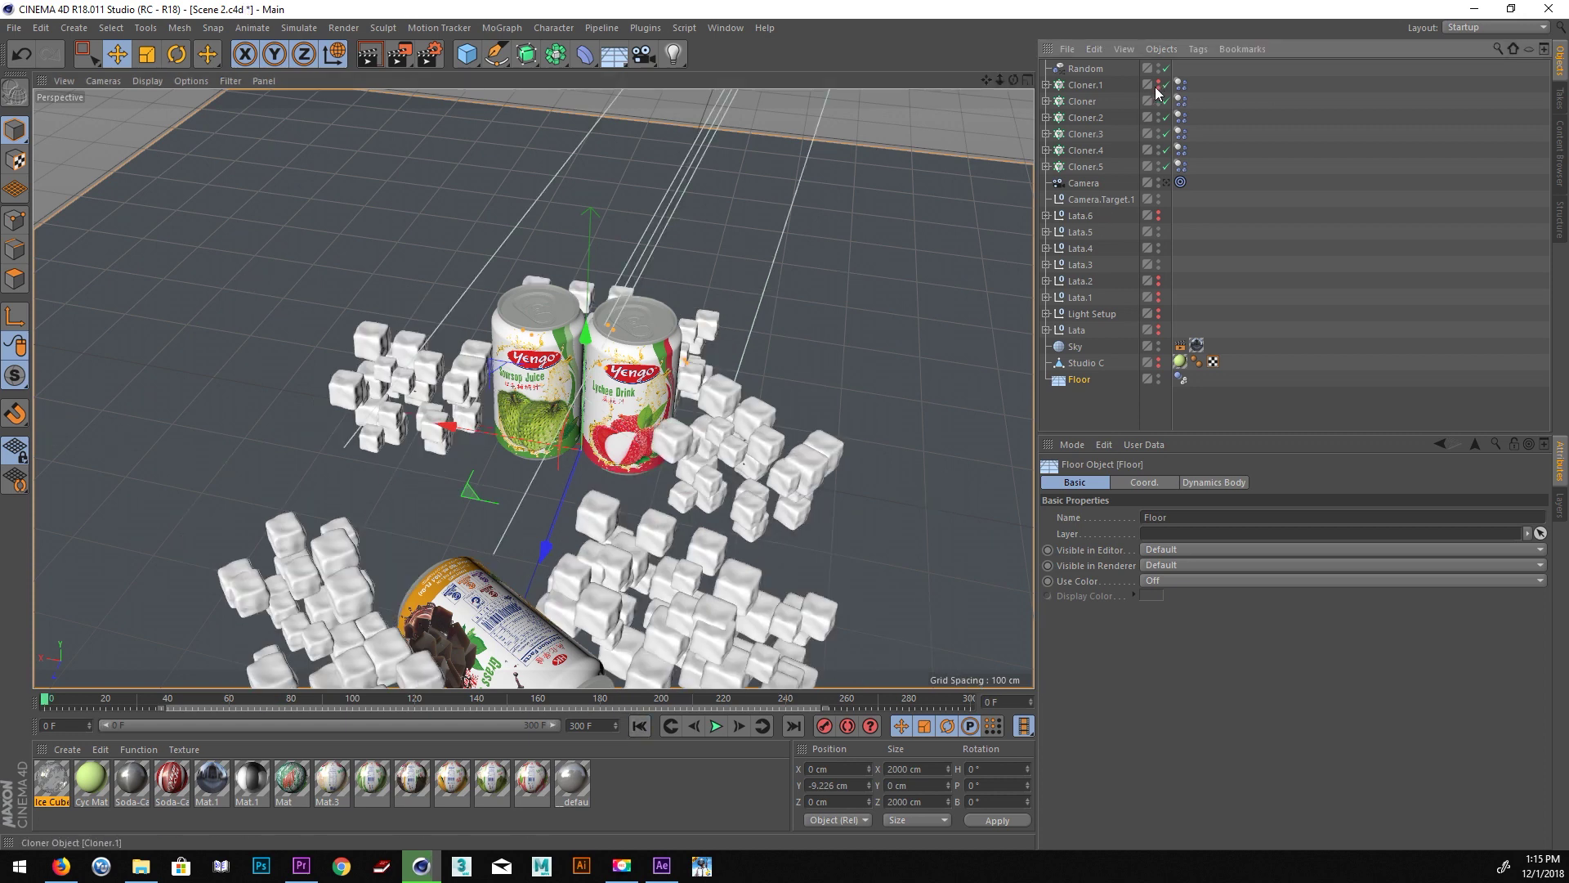
left_click(1157, 85)
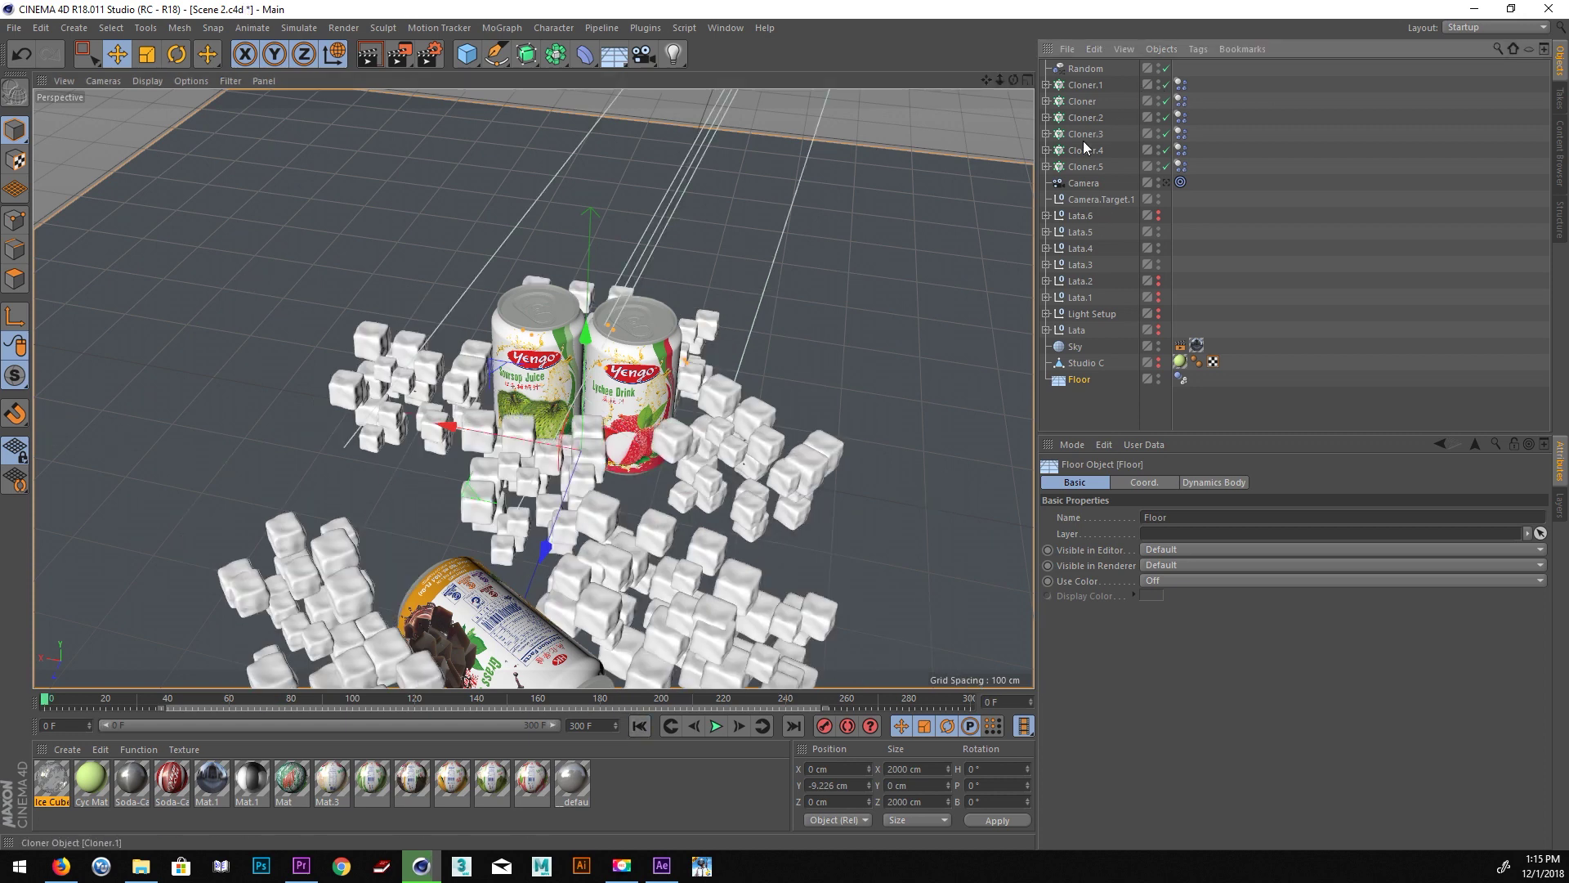
left_click(716, 726)
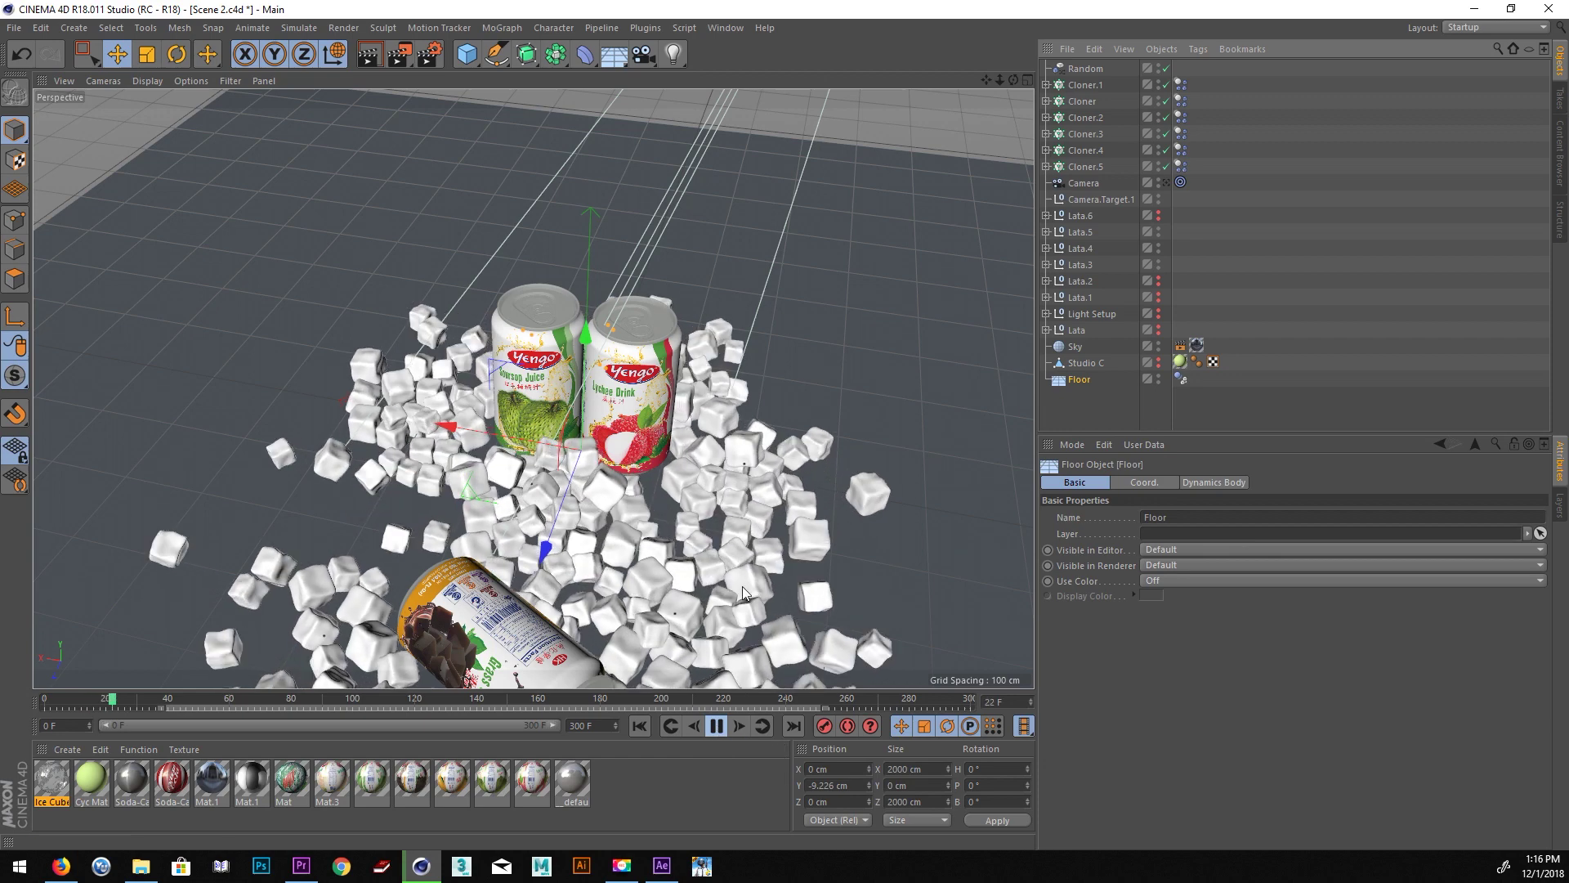
scroll(699, 493, "up", 3)
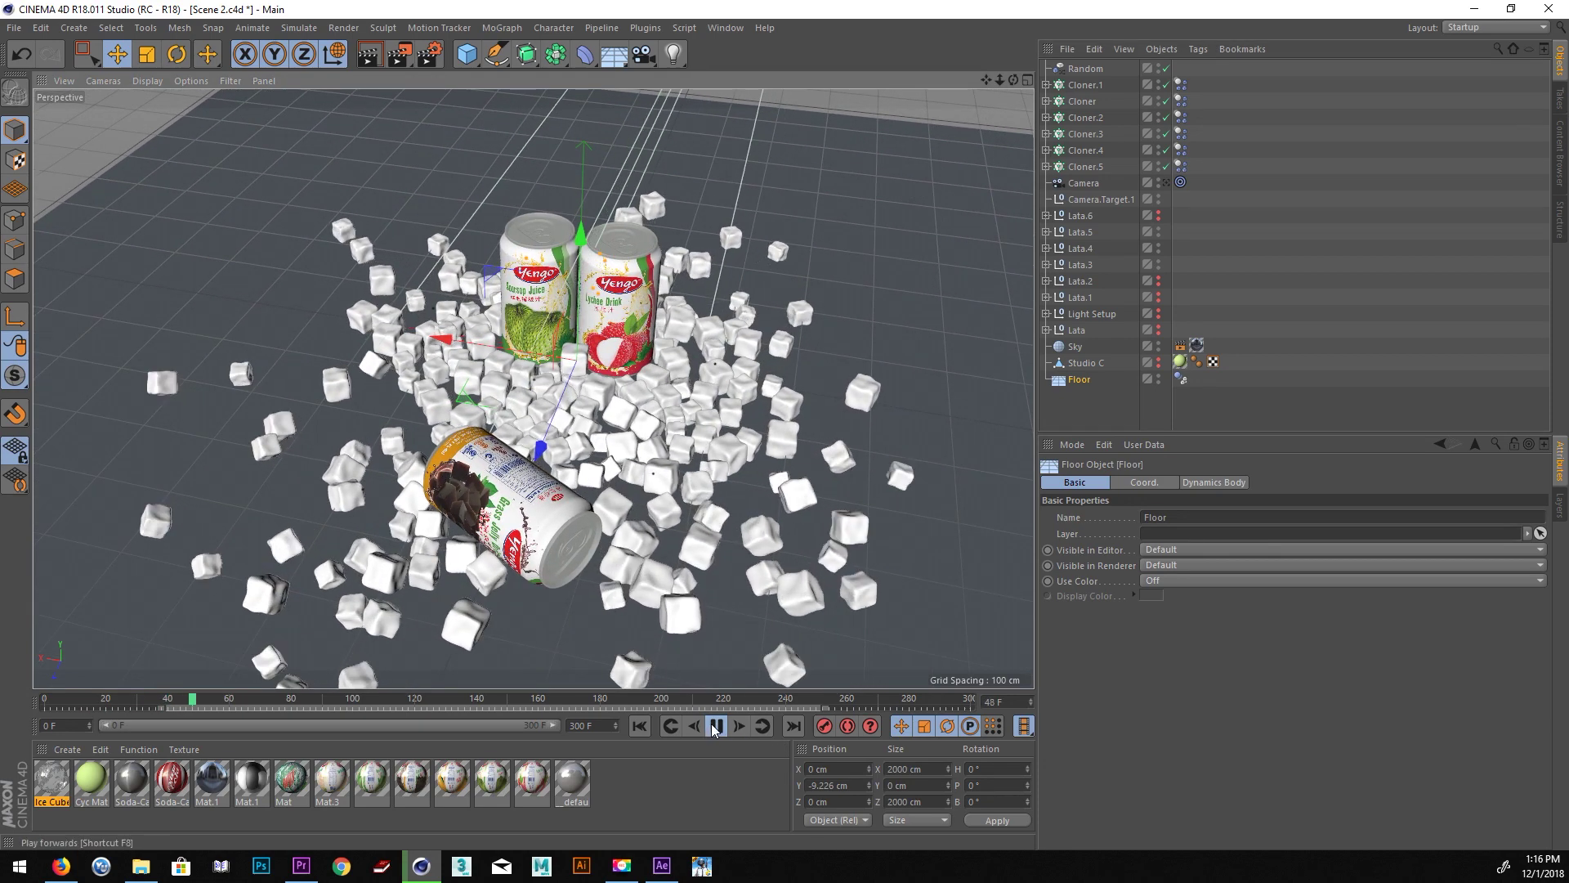
key("space")
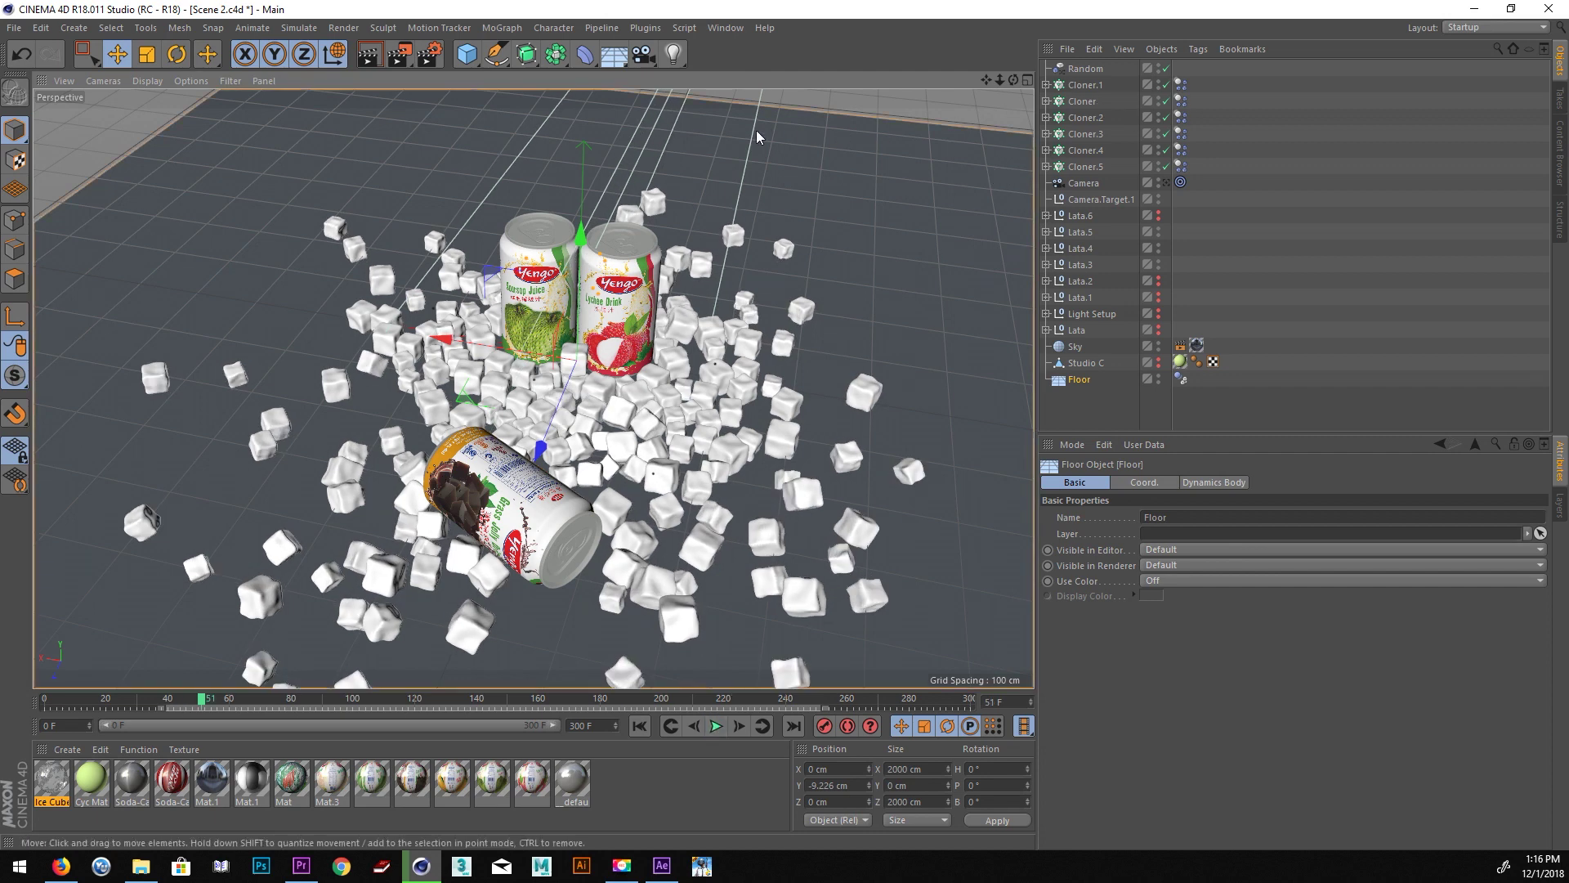
key("ctrl+s")
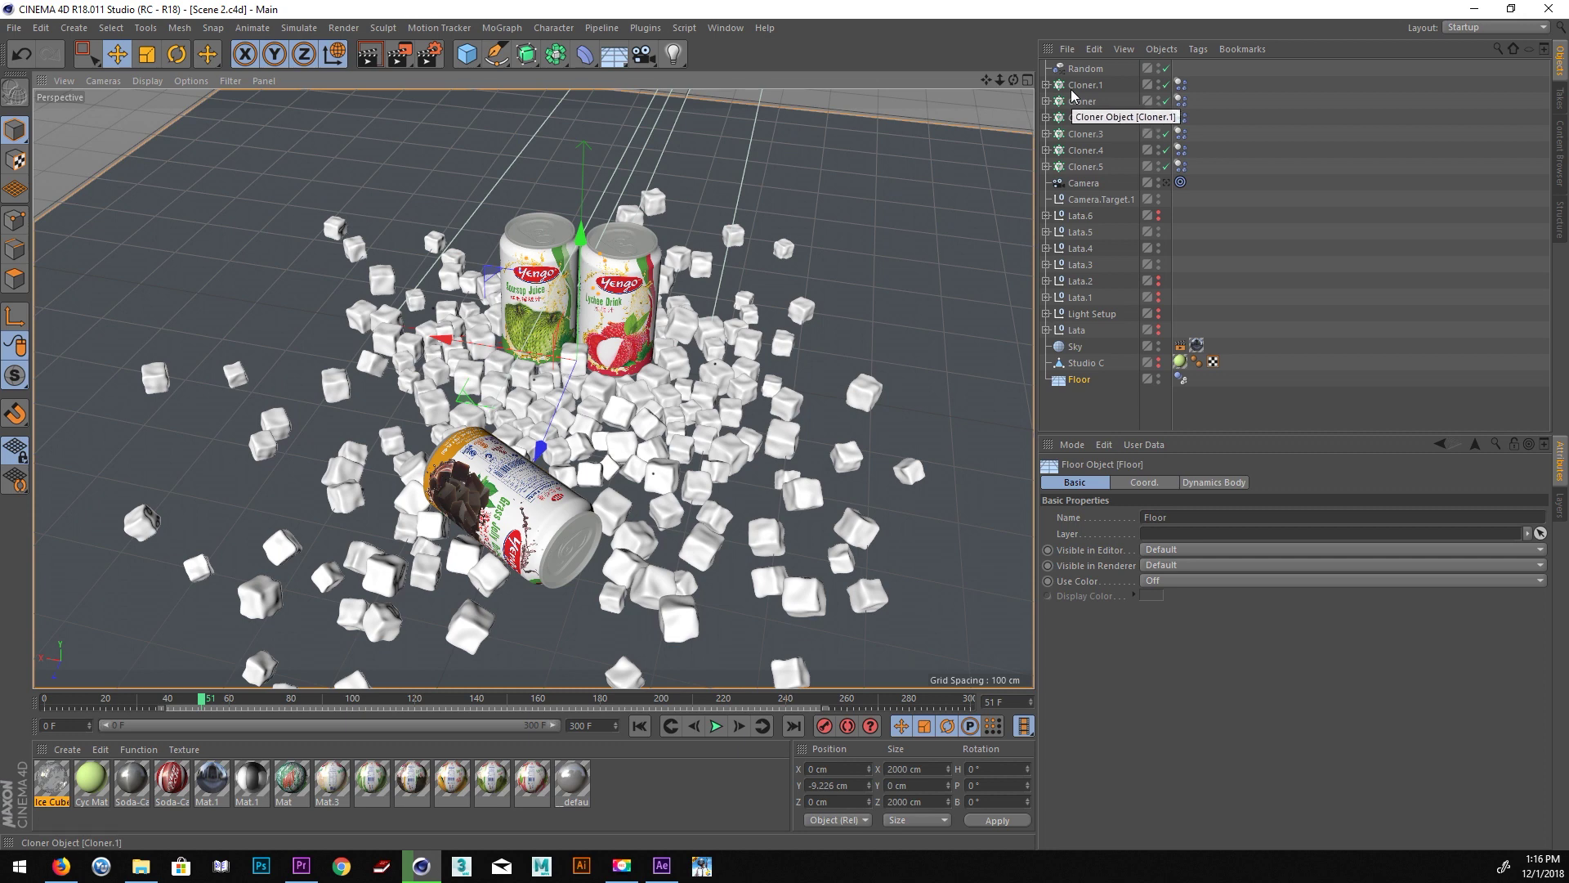
left_click(1060, 92)
left_click(1085, 168, "shift")
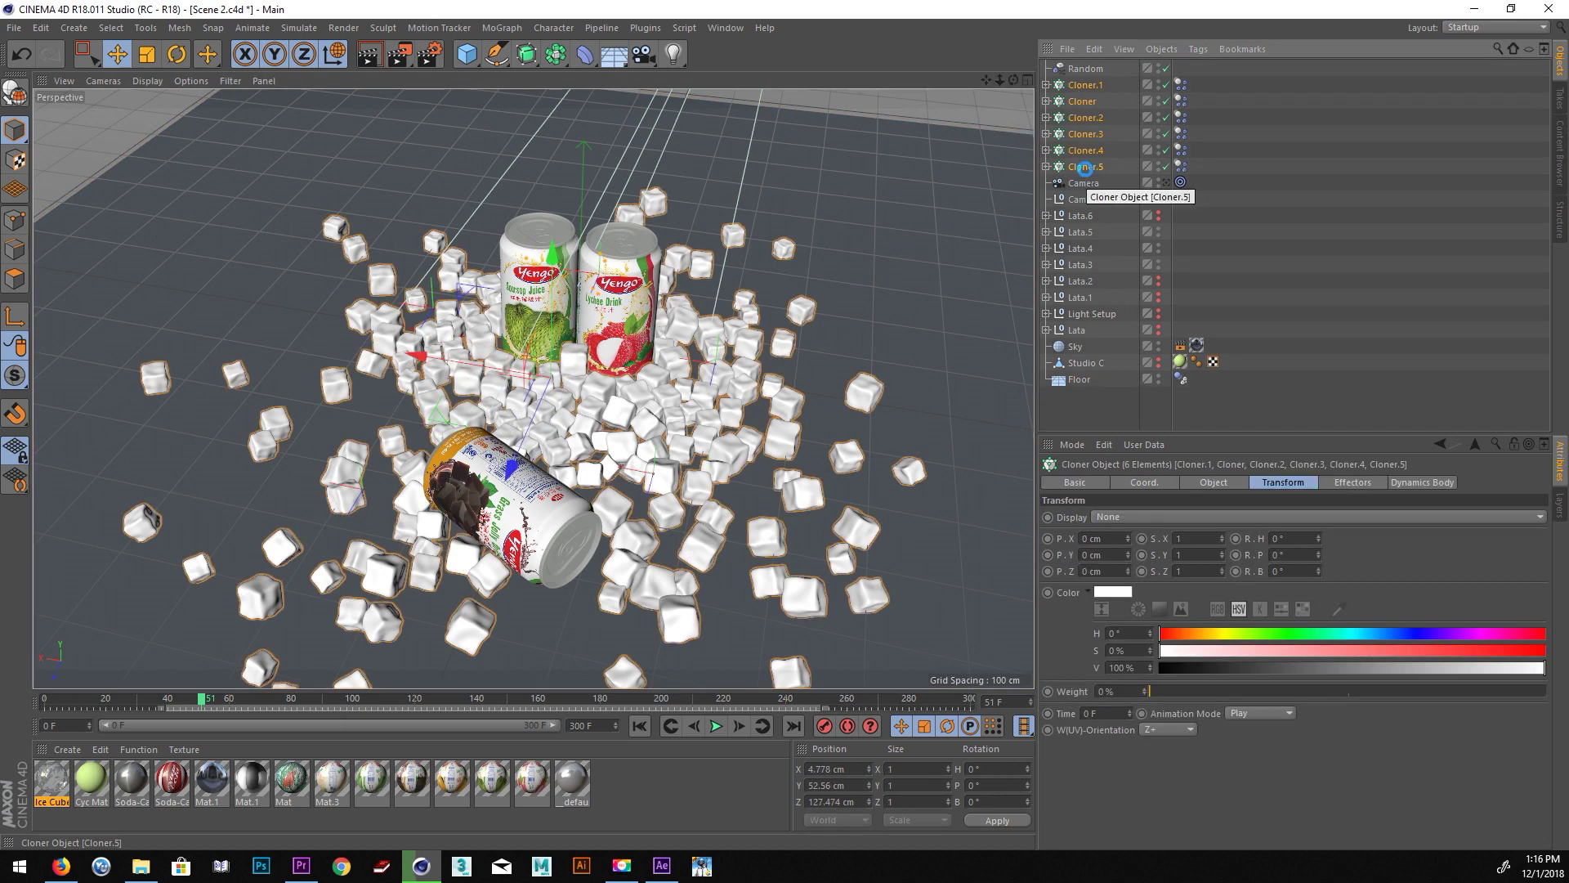
key("c")
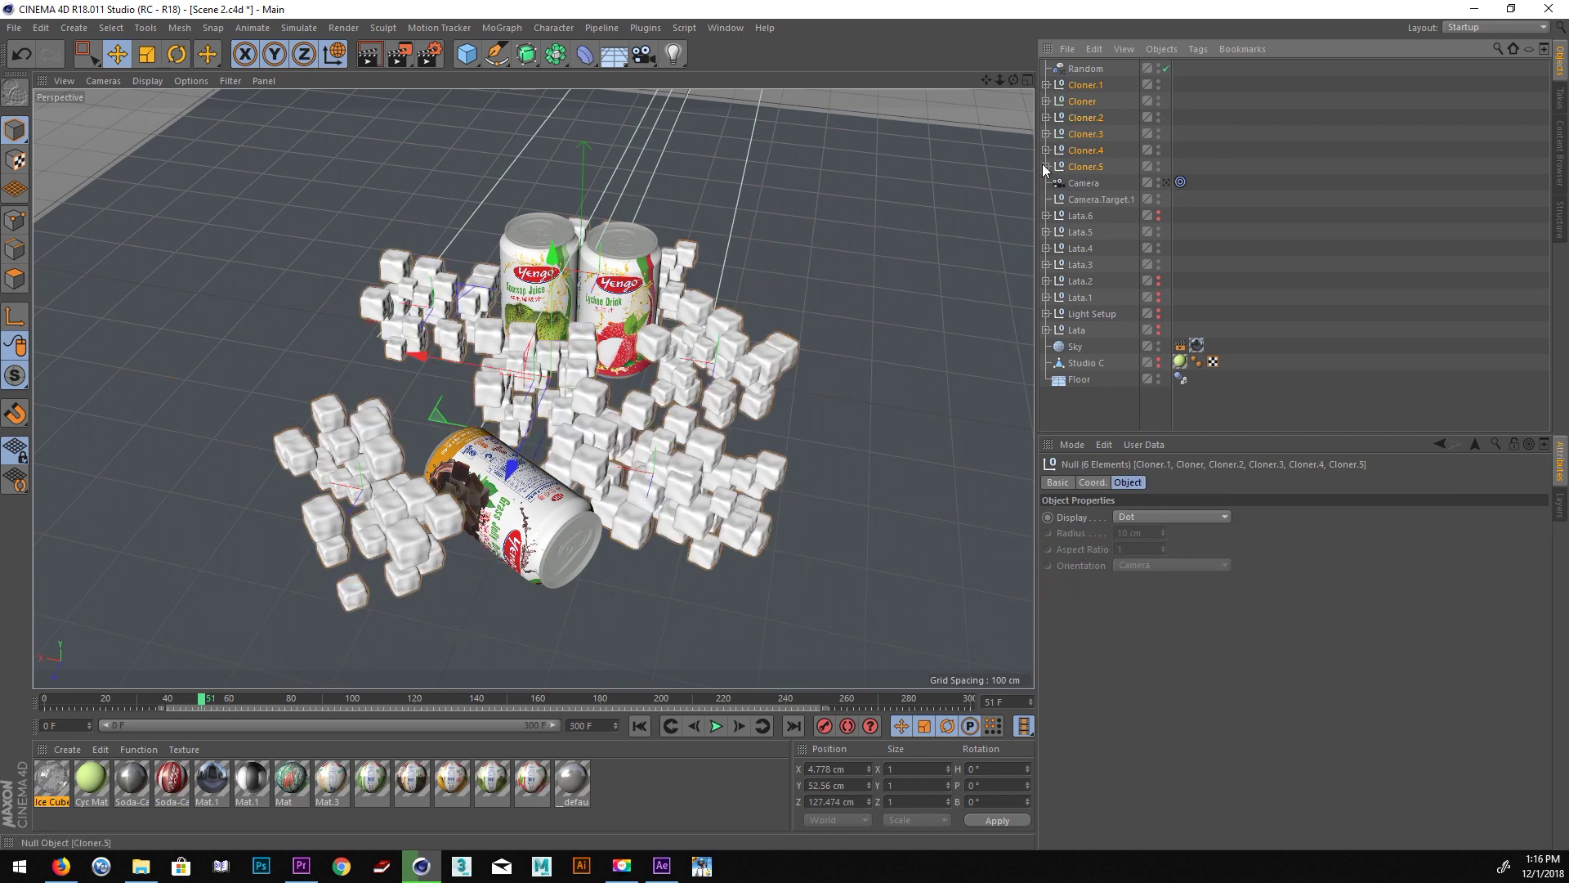
left_click(1046, 166)
left_click(1047, 150)
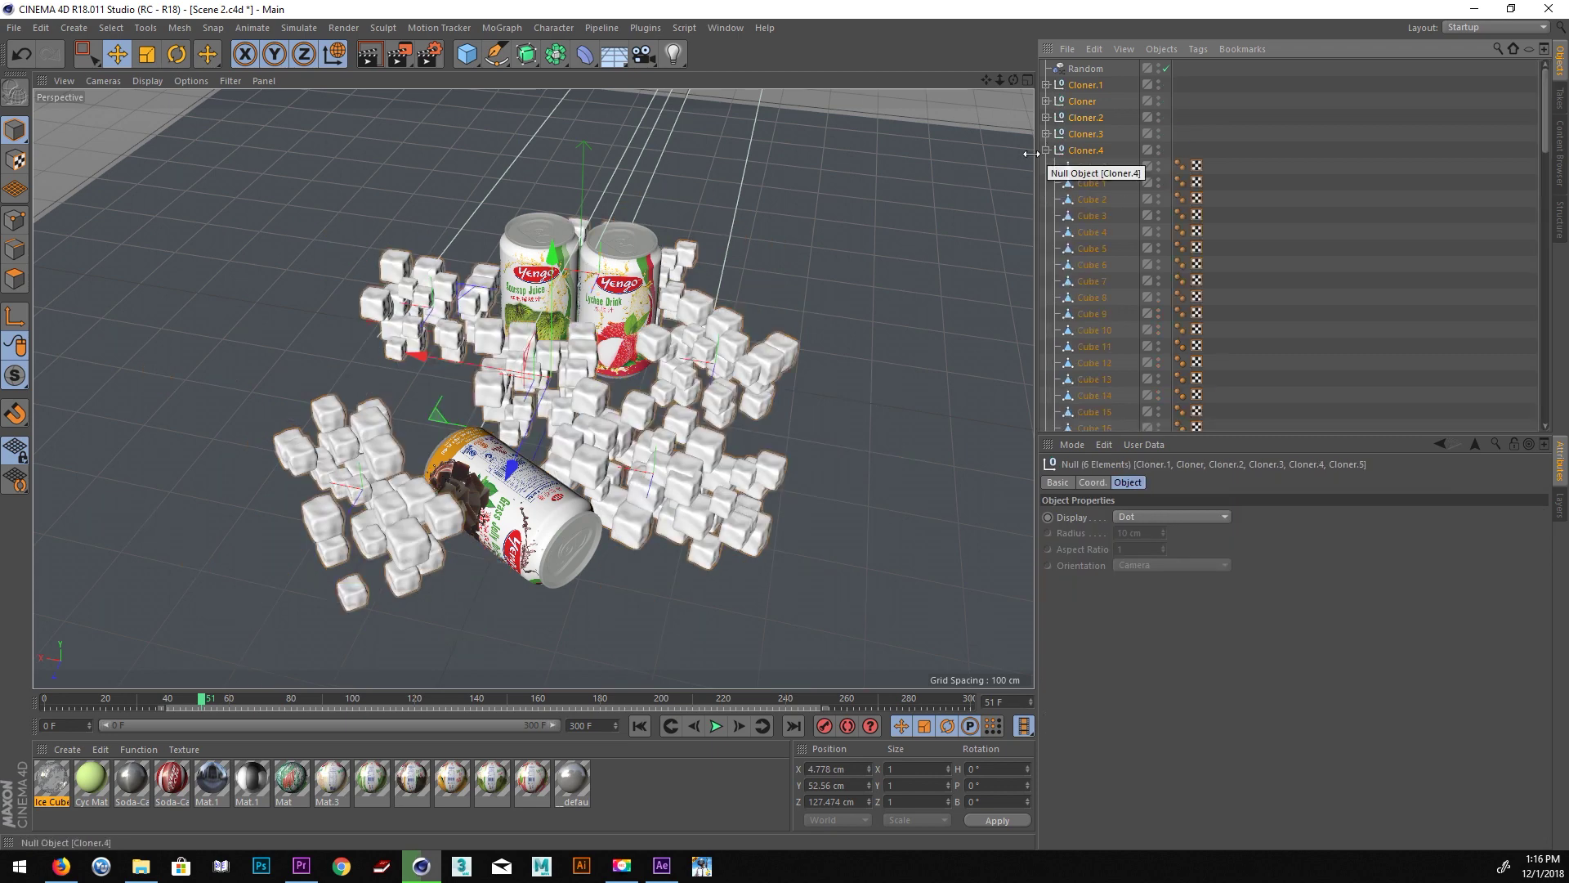
left_click_drag(612, 280, 667, 243, "alt")
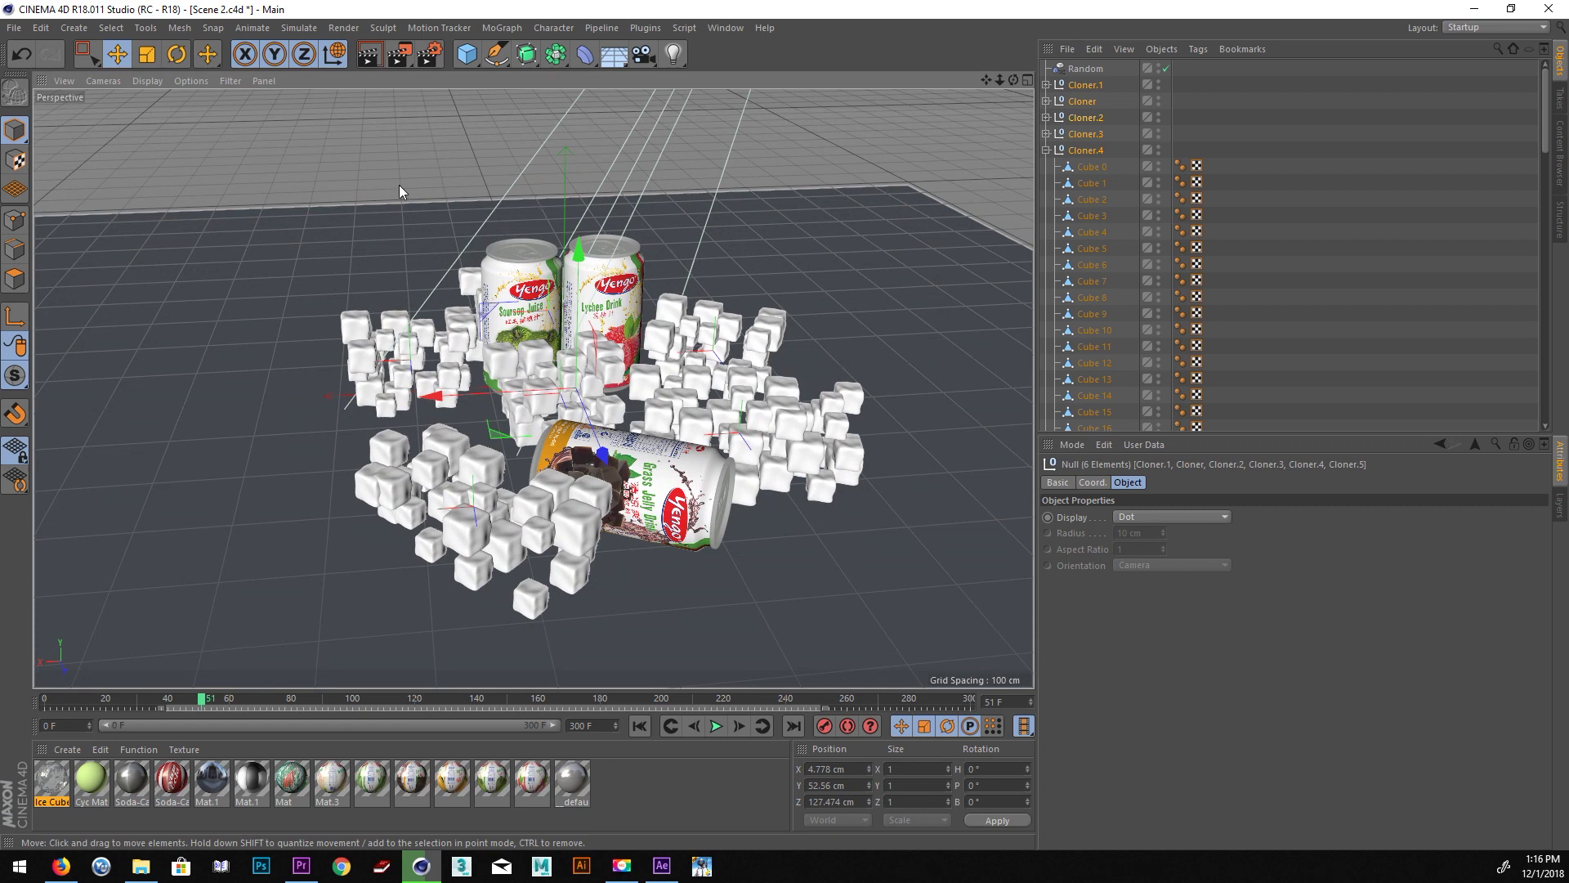
left_click(22, 55)
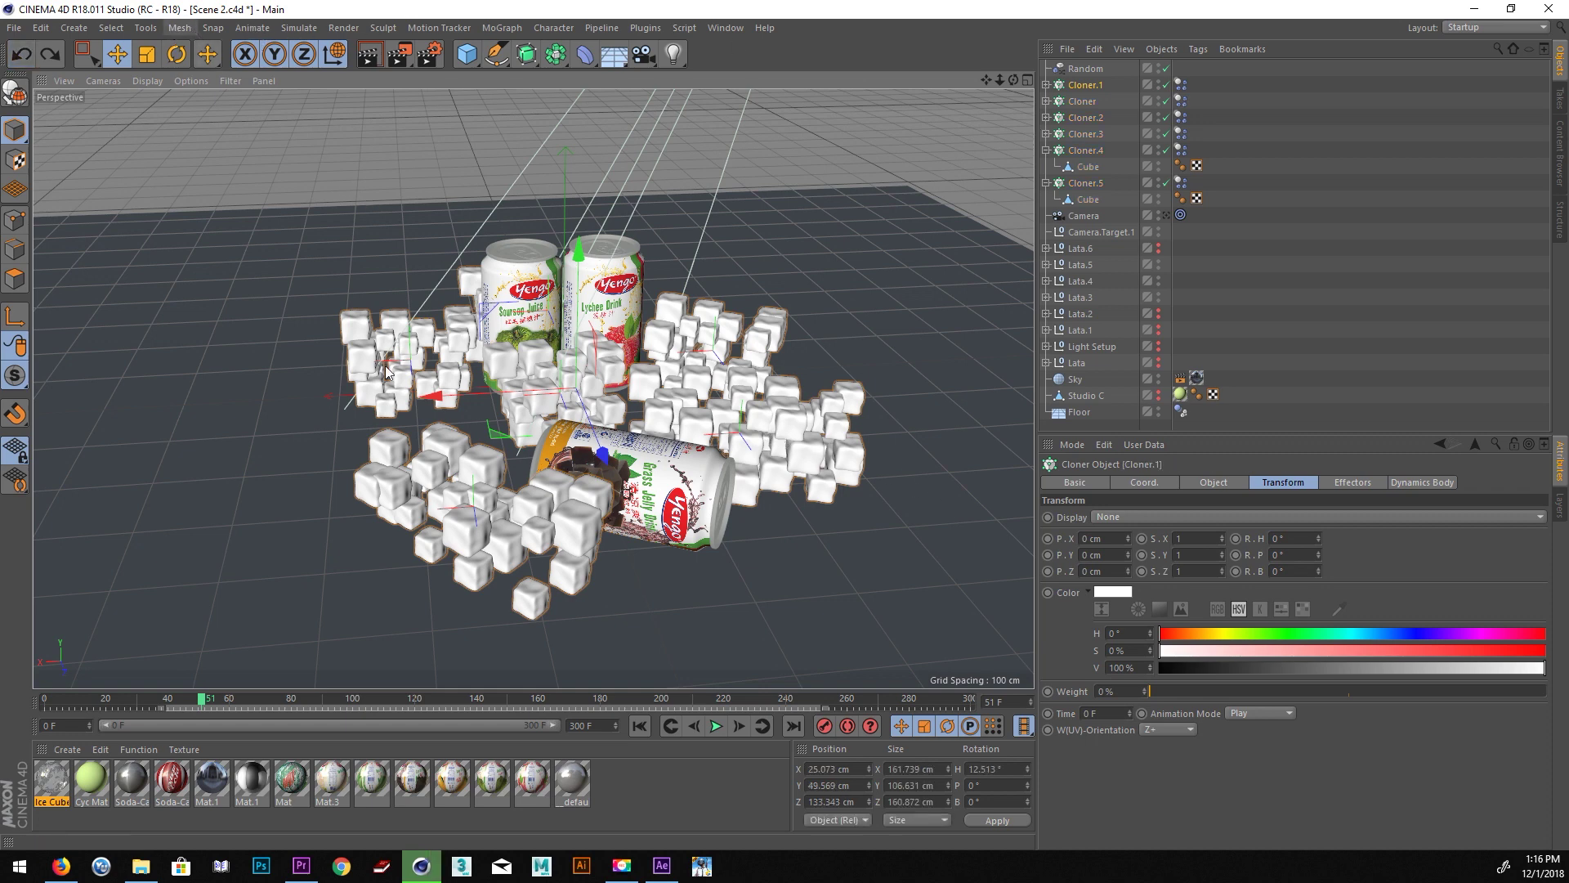
key("ctrl+z")
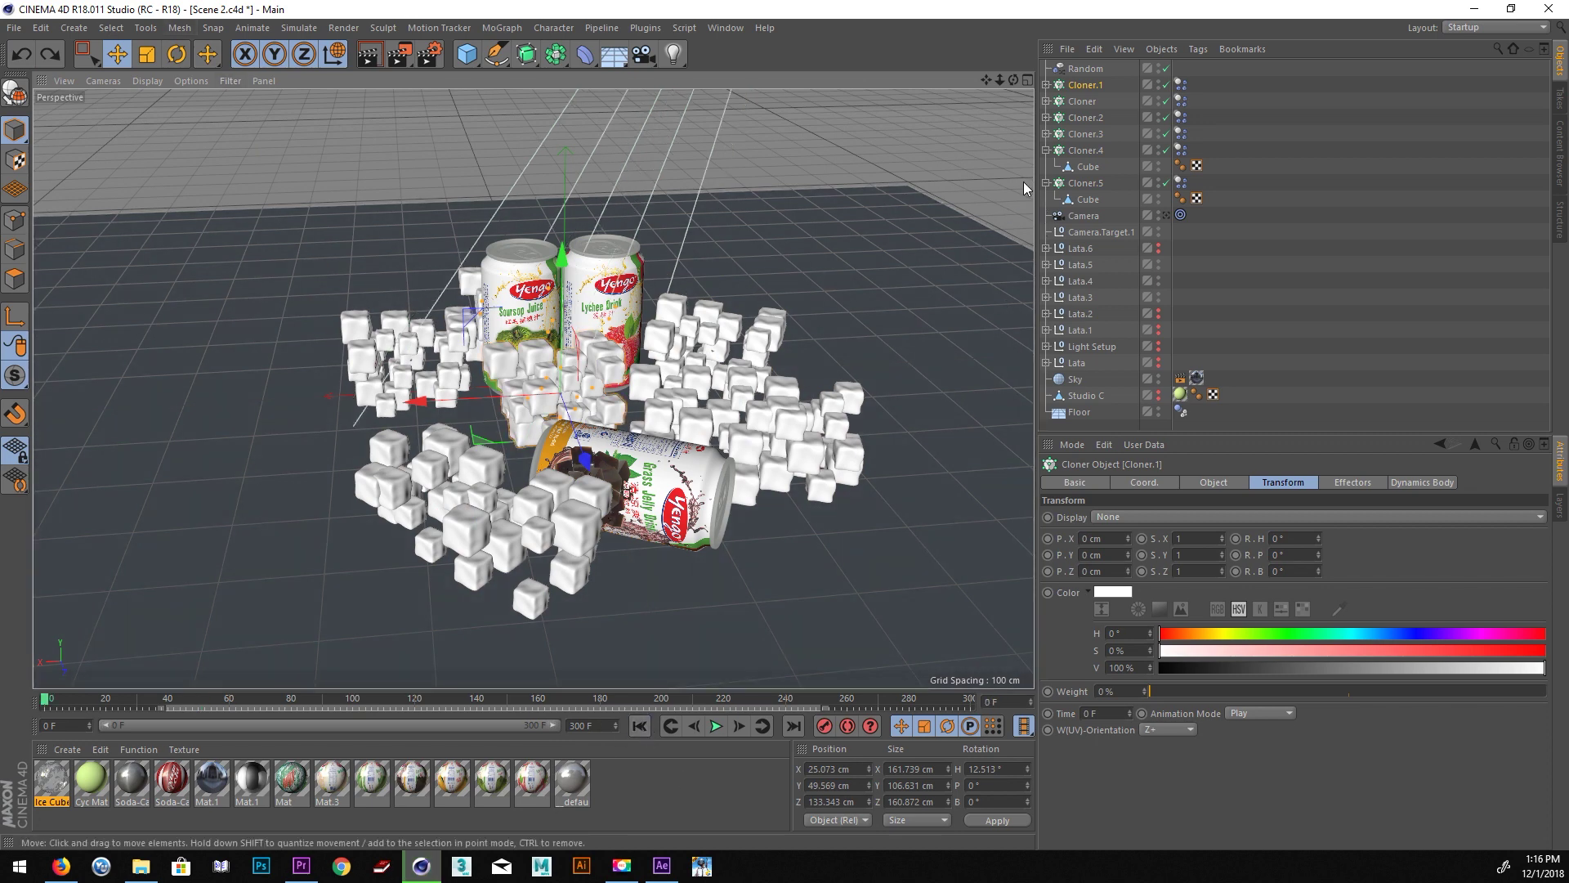
left_click(1046, 134)
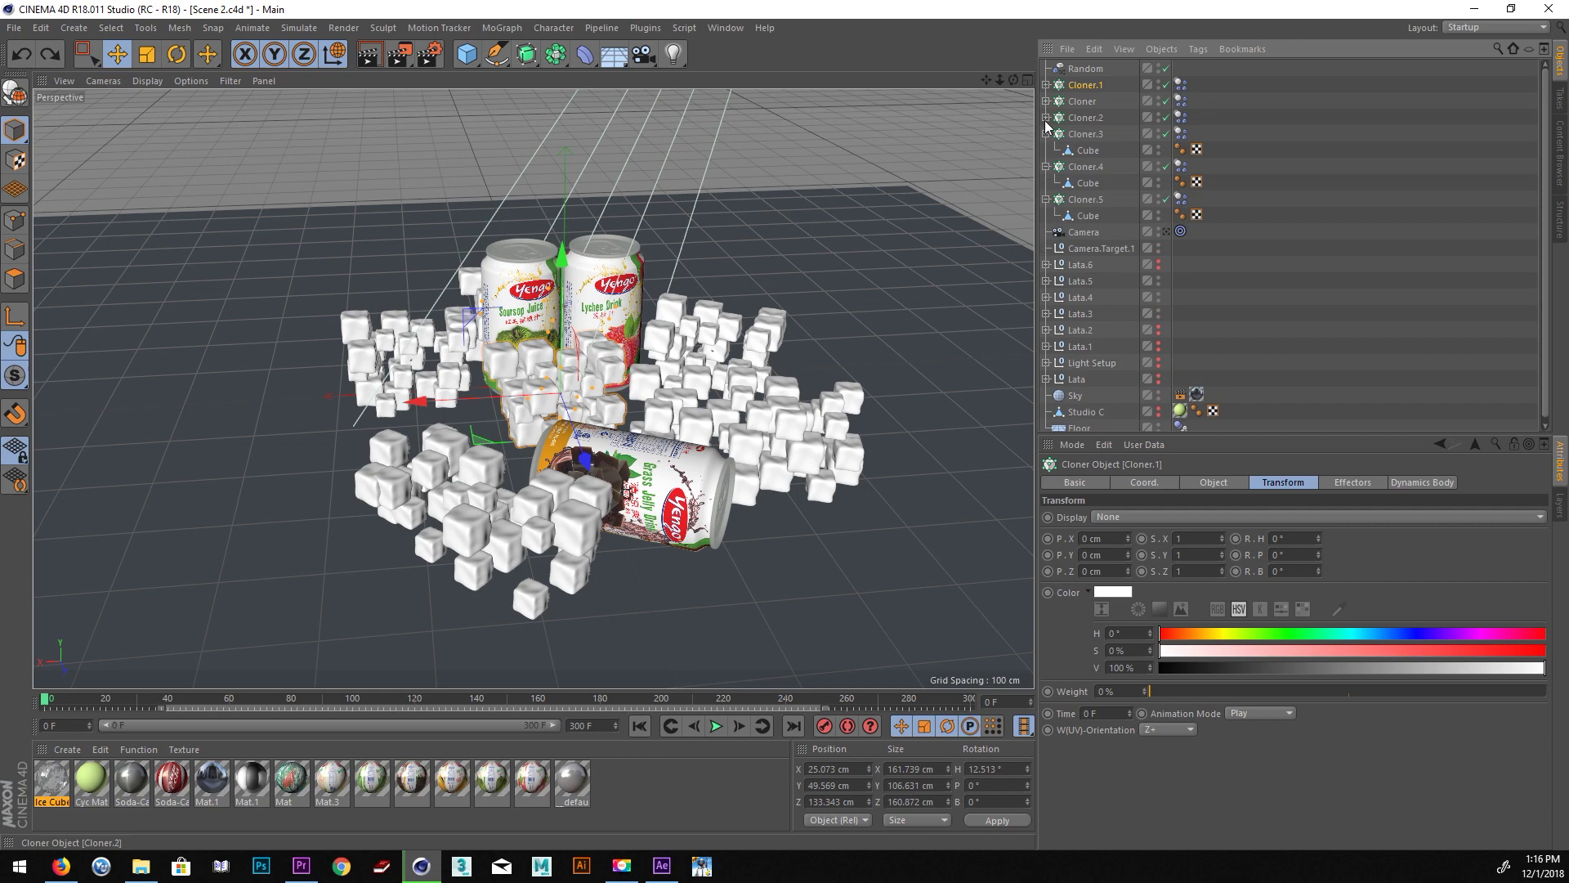
left_click(1046, 134)
left_click(1047, 166)
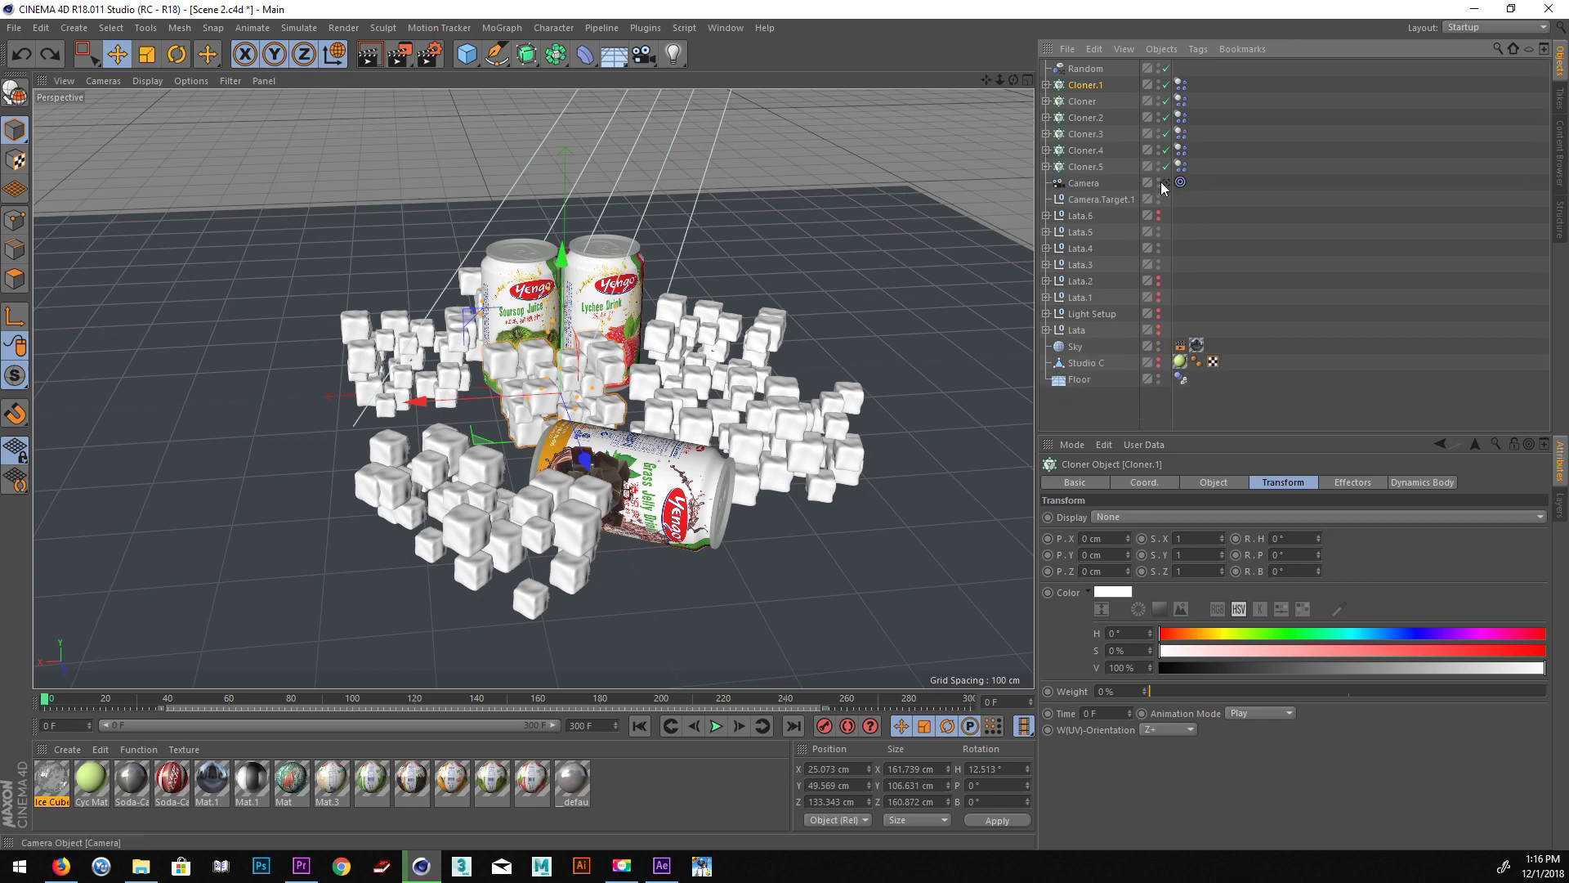
Look through the animated camera and play its move over the ice pile, pausing at frame 240.
left_click(1164, 182)
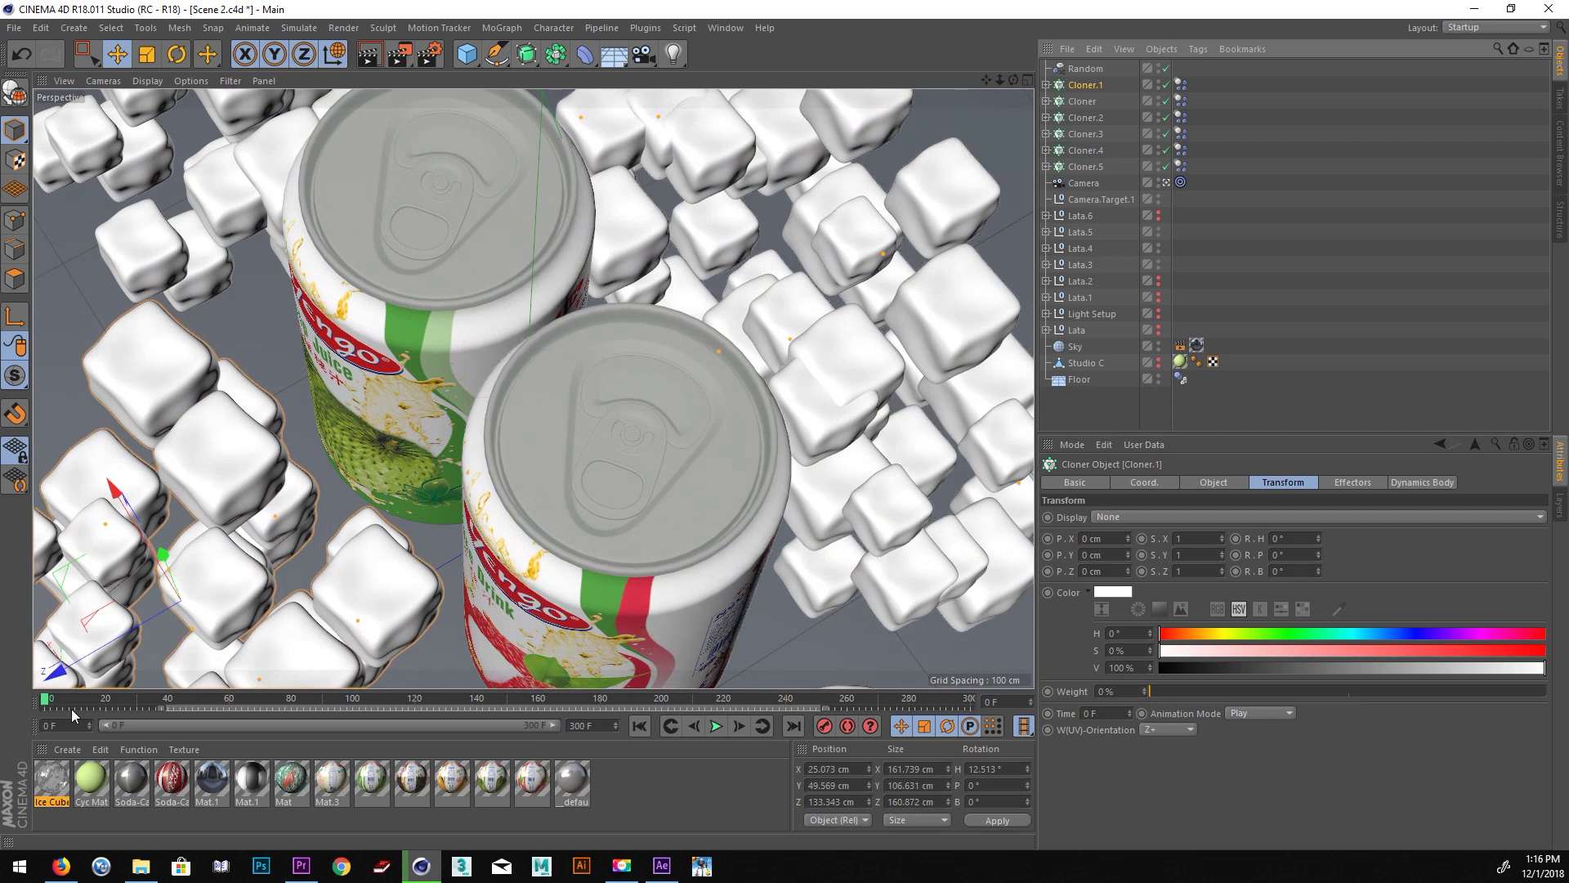
left_click_drag(103, 727, 164, 728)
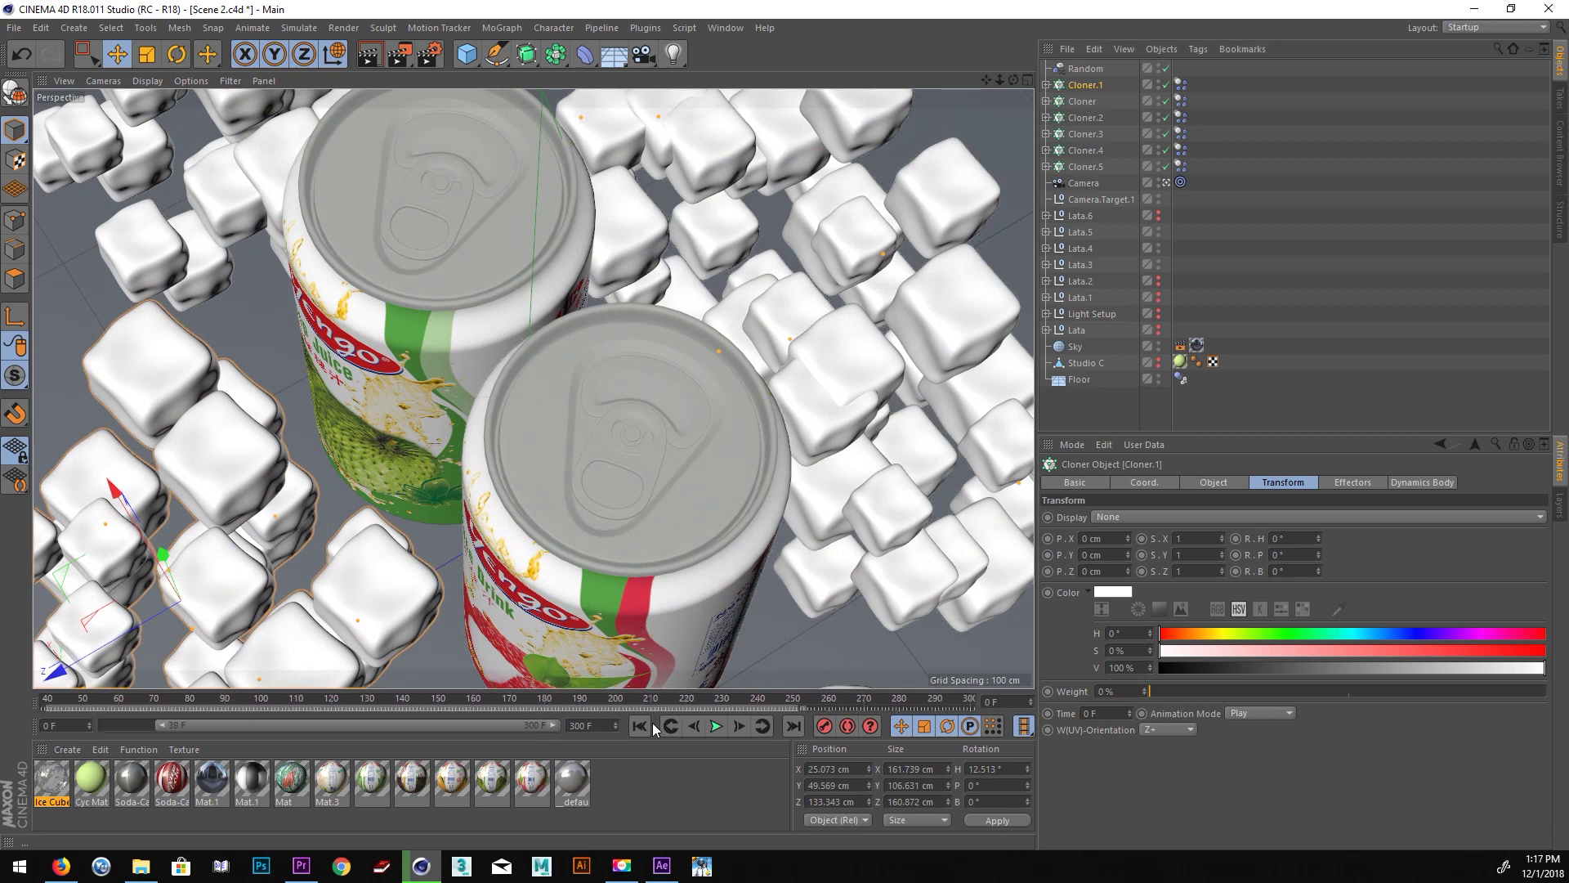
left_click(716, 725)
left_click_drag(162, 725, 51, 727)
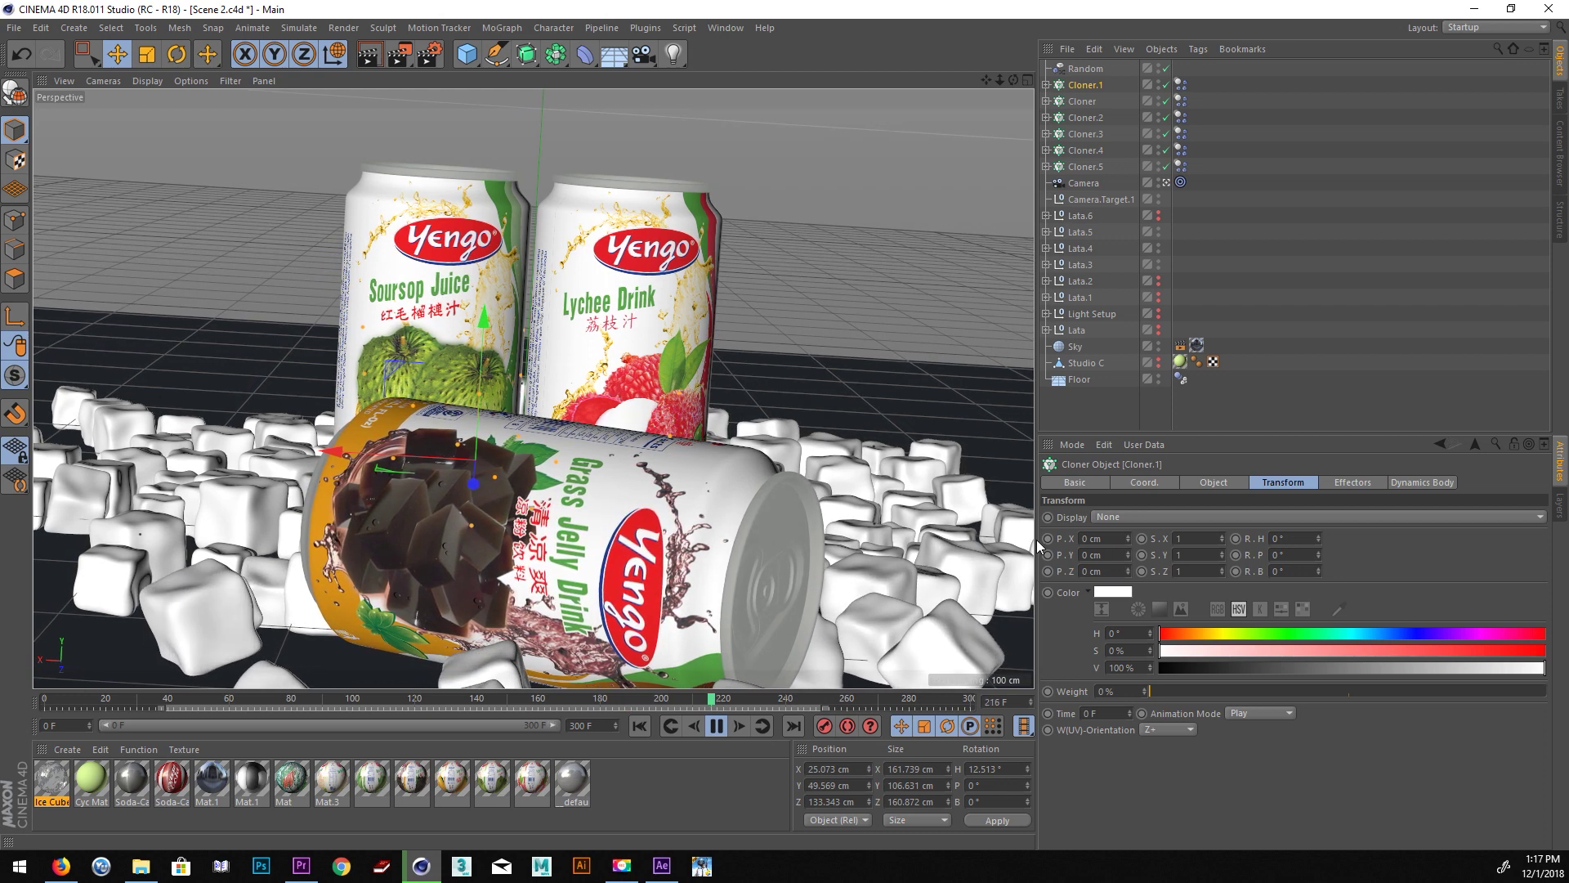
left_click(718, 726)
Select Camera and Camera.Target.1 and move their final keyframe to frame 252.
left_click(1083, 183)
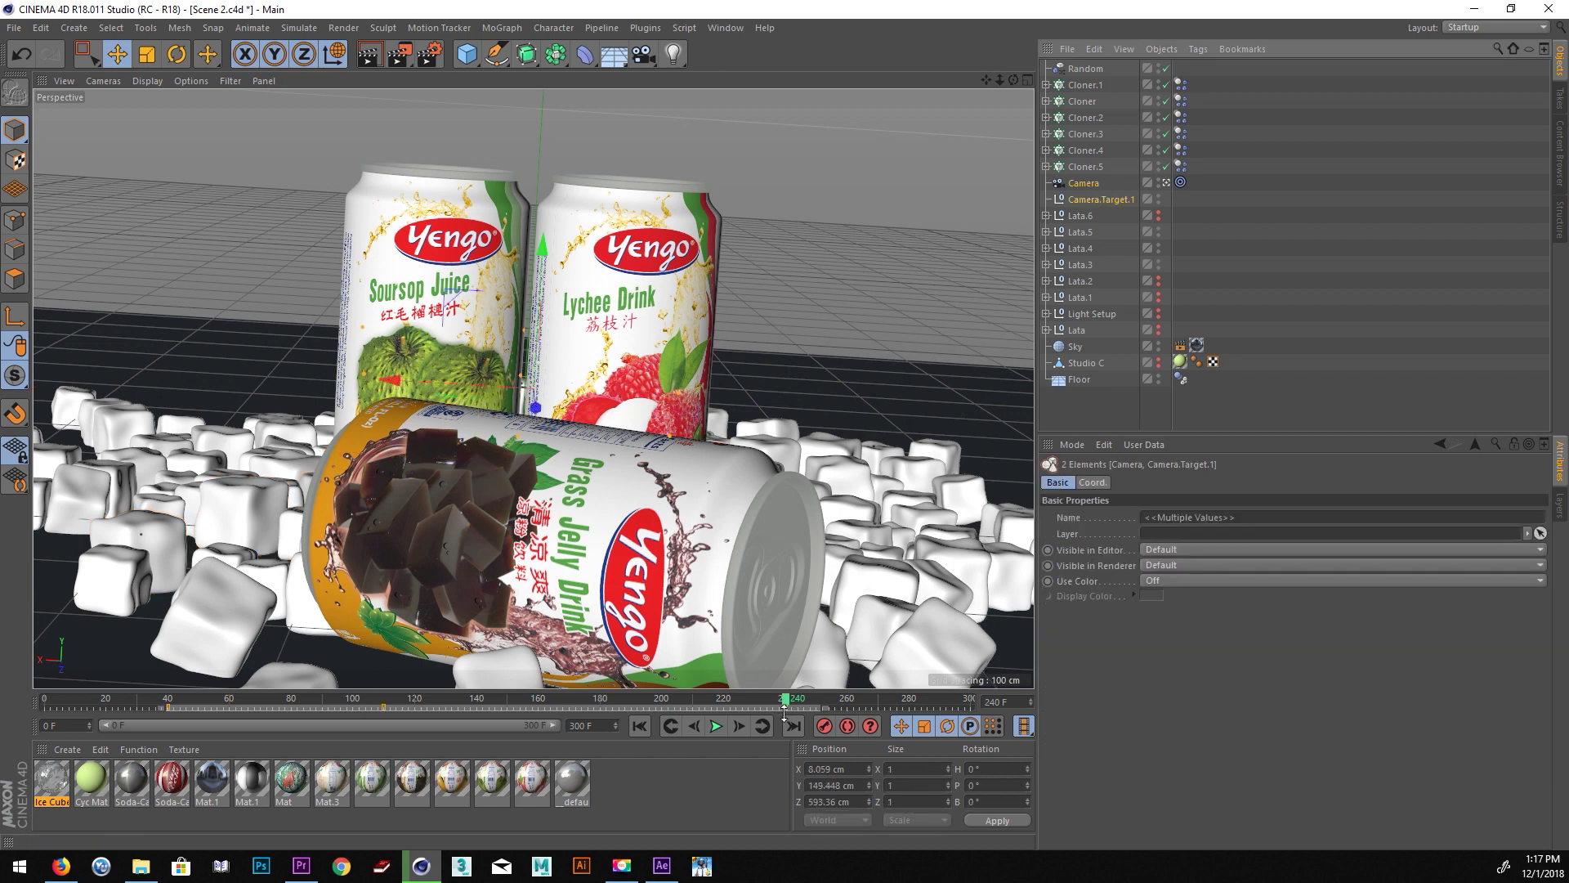
left_click(820, 707)
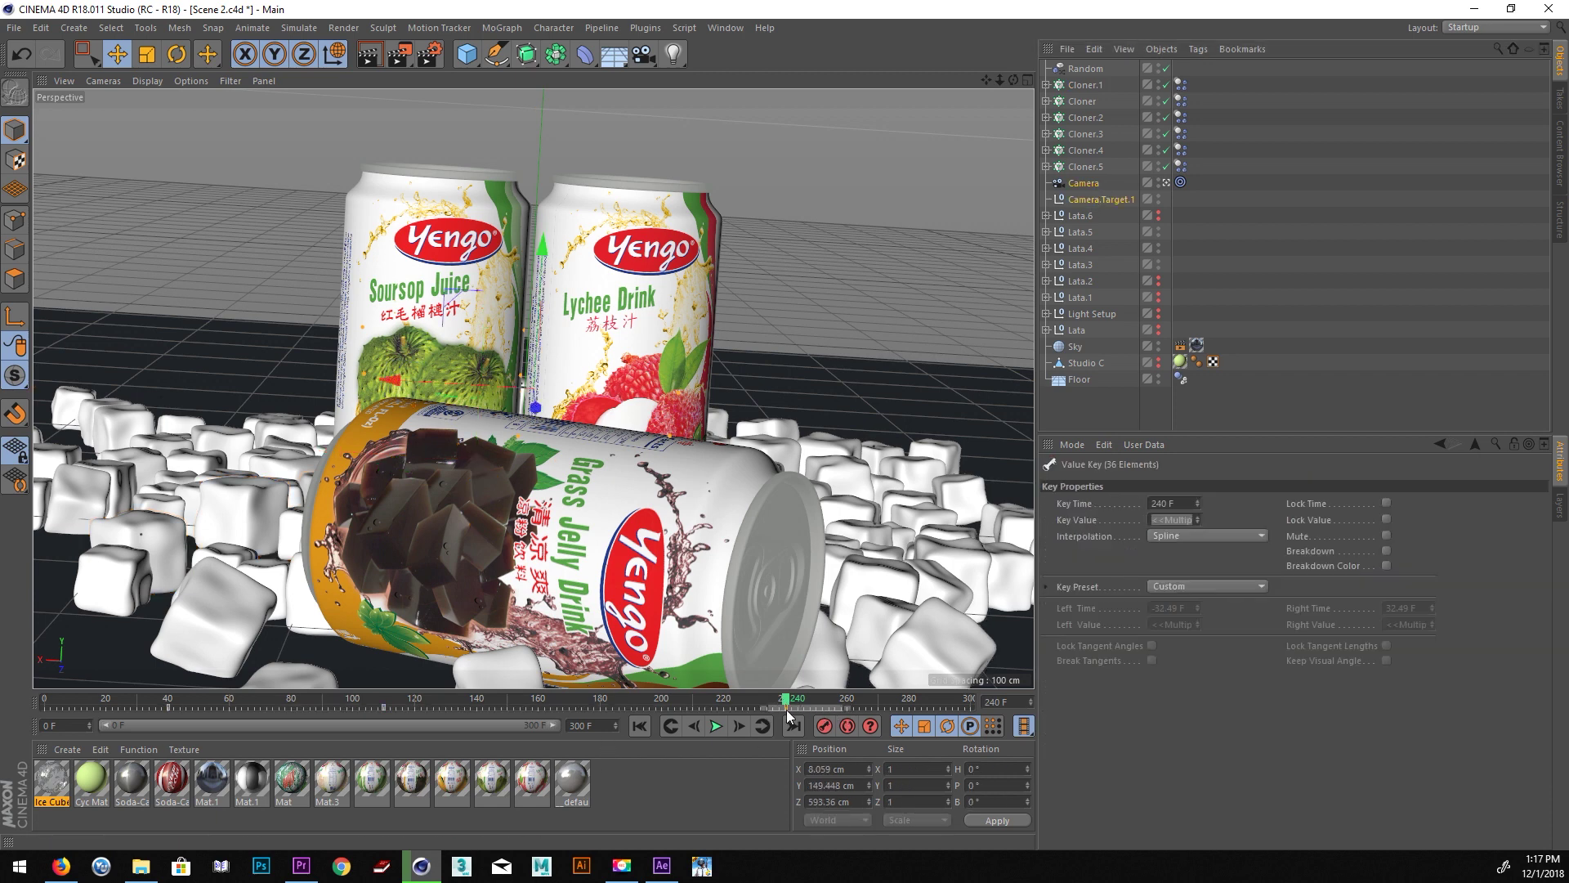
left_click_drag(821, 708, 824, 709)
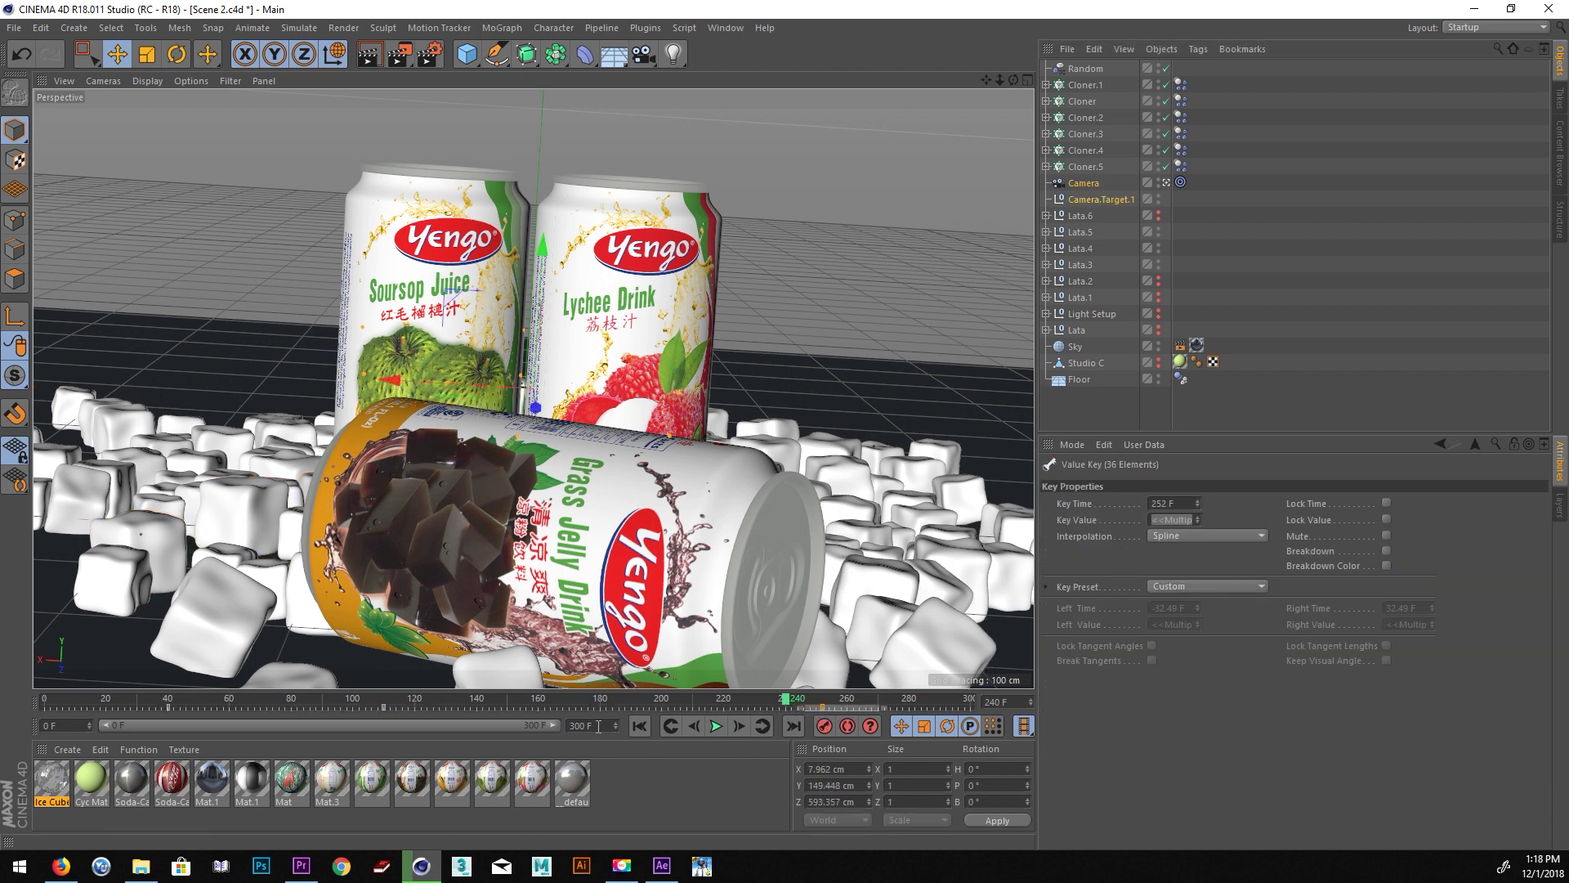